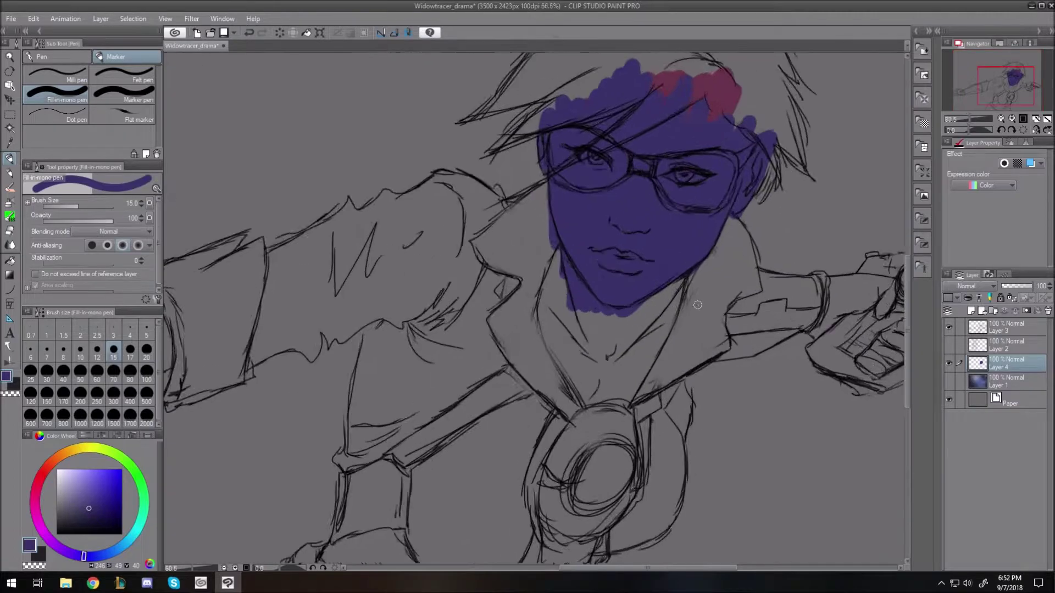
Lasso the face and ears along the sketch outline and fill the selection with the dark blue-violet colour.
key("l")
key("m")
left_click(70, 101)
left_click_drag(908, 346, 908, 300)
left_click_drag(518, 196, 639, 107)
mouse_move(562, 145)
left_mouse_down()
mouse_move(494, 254)
mouse_move(637, 358)
mouse_move(618, 140)
left_mouse_up()
mouse_move(713, 100)
left_mouse_down()
mouse_move(766, 160)
mouse_move(758, 258)
mouse_move(654, 313)
mouse_move(605, 403)
mouse_move(735, 301)
mouse_move(742, 280)
left_mouse_up()
key("alt+Delete")
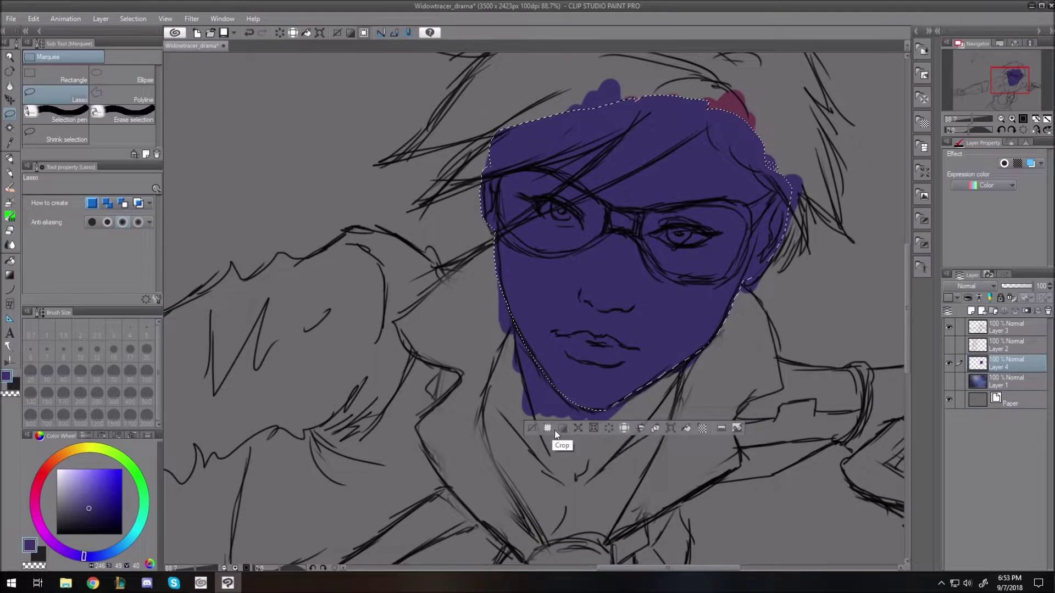
Invert the selection, clear the stray paint outside the face, and remove the selection.
key("ctrl+shift+i")
key("Delete")
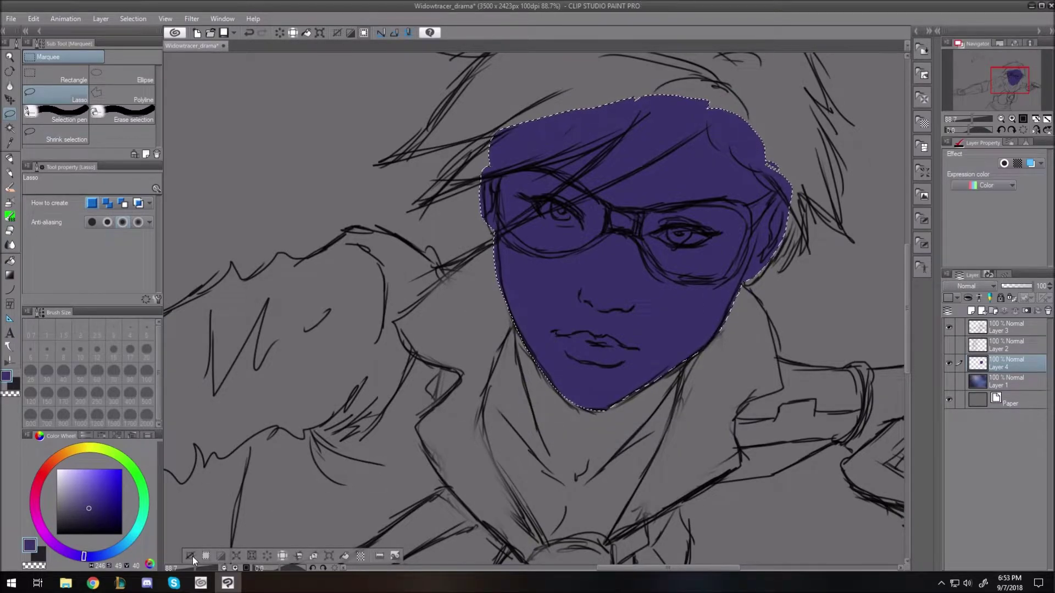
left_click(189, 556)
Lock the face layer's transparent pixels and recolour the face dark magenta with the Soft airbrush.
left_click(10, 203)
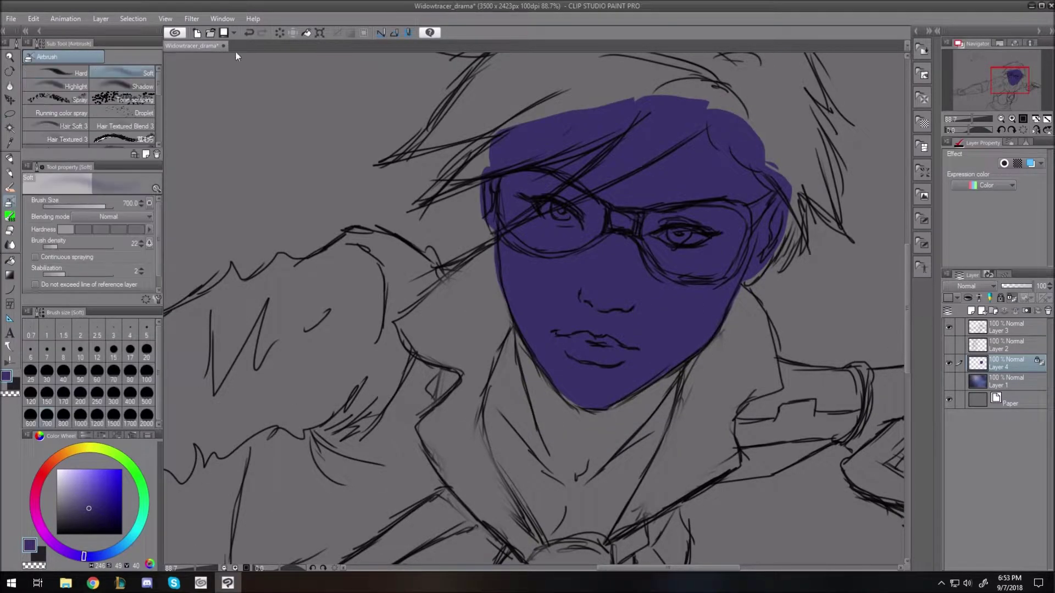
mouse_move(89, 559)
left_mouse_down()
mouse_move(64, 453)
mouse_move(38, 514)
left_mouse_up()
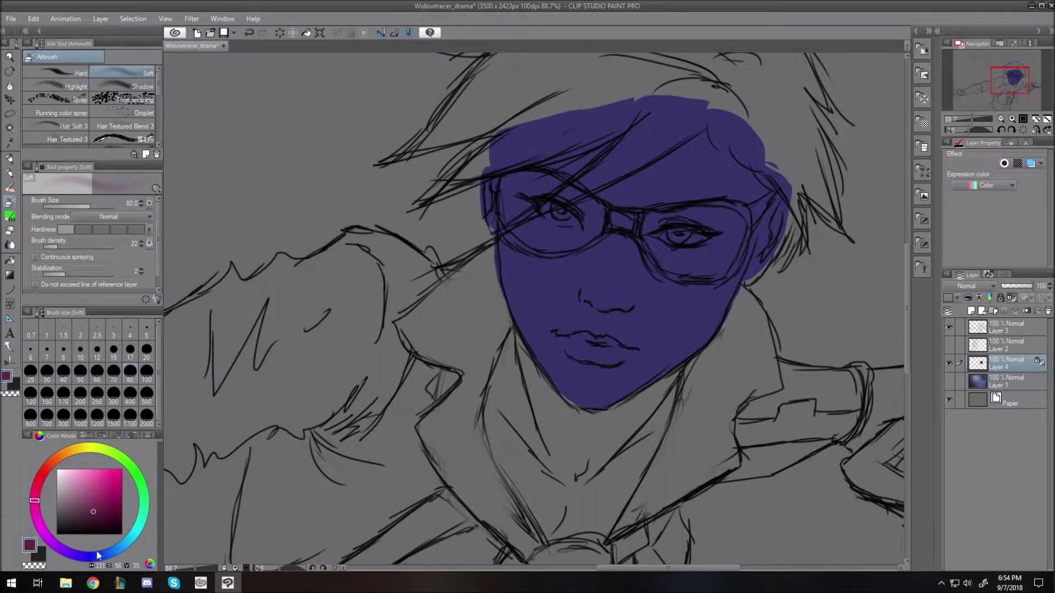
Airbrush warm orange light onto the lit cheek below the glasses and along the nose.
left_click(53, 464)
key("[")
key("[")
key("[")
key("[")
key("[")
key("]")
mouse_move(621, 300)
left_mouse_down()
mouse_move(589, 295)
mouse_move(628, 292)
mouse_move(595, 290)
mouse_move(620, 221)
mouse_move(623, 298)
mouse_move(585, 333)
mouse_move(546, 318)
mouse_move(579, 315)
mouse_move(577, 268)
mouse_move(529, 302)
mouse_move(543, 267)
mouse_move(531, 266)
mouse_move(550, 247)
left_mouse_up()
key("bracketright")
key("bracketright")
key("bracketleft")
key("bracketleft")
key("bracketleft")
key("bracketleft")
key("bracketleft")
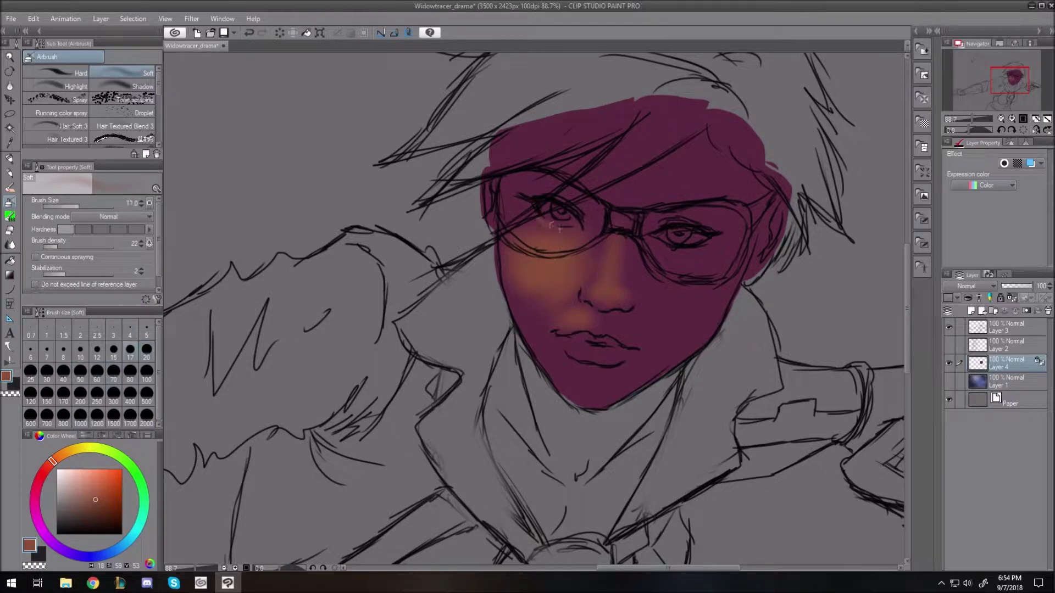
Spread the orange light around the eye on the lit side and over the bridge of the nose, varying the brush size.
key("bracketleft")
mouse_move(531, 193)
left_mouse_down()
mouse_move(573, 193)
mouse_move(497, 200)
left_mouse_up()
key("bracketright")
key("bracketright")
key("bracketright")
key("bracketright")
key("bracketright")
key("bracketright")
key("bracketleft")
left_click_drag(604, 243, 611, 256)
Airbrush orange light from between the brows across the forehead.
key("bracketright")
key("bracketright")
key("bracketleft")
key("bracketleft")
mouse_move(600, 217)
left_mouse_down()
mouse_move(625, 209)
mouse_move(637, 174)
mouse_move(672, 162)
mouse_move(656, 184)
left_mouse_up()
Strengthen the orange on the lit cheek down toward the corner of the mouth with progressively smaller Soft airbrush sizes.
key("bracketright")
key("bracketright")
key("bracketright")
key("bracketleft")
mouse_move(556, 286)
left_mouse_down()
mouse_move(537, 296)
mouse_move(526, 253)
mouse_move(552, 308)
left_mouse_up()
key("bracketleft")
key("bracketleft")
key("bracketleft")
key("bracketleft")
key("bracketleft")
key("bracketleft")
key("bracketleft")
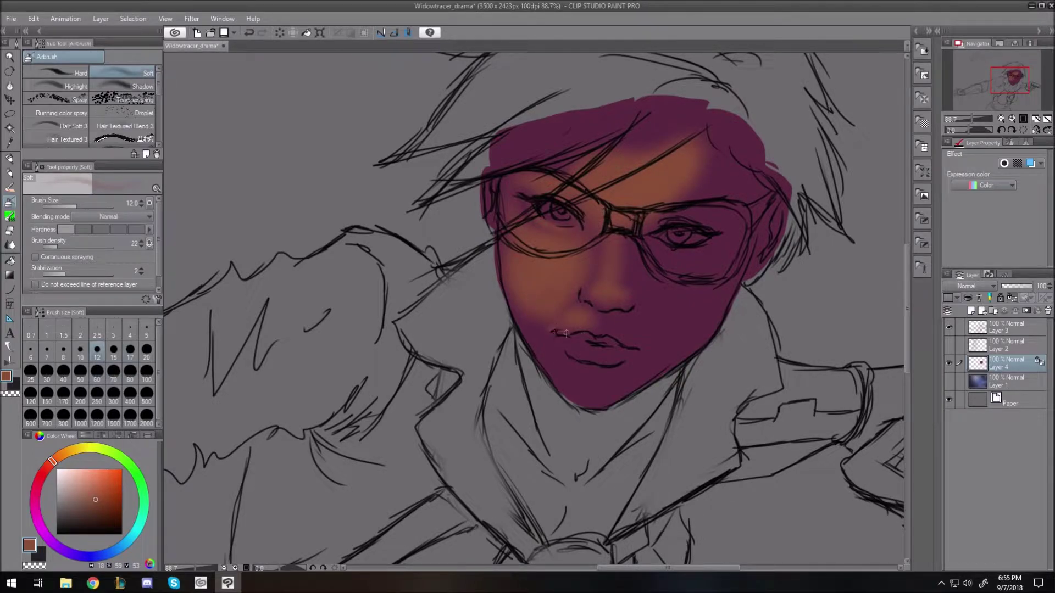
Airbrush softer orange onto the shadow-side cheek below the glasses and the adjoining side of the forehead.
key("bracketright")
key("bracketright")
key("bracketright")
key("bracketright")
key("bracketright")
key("bracketright")
key("bracketleft")
key("bracketleft")
key("bracketleft")
key("bracketleft")
key("bracketleft")
key("bracketright")
key("bracketright")
key("bracketright")
key("bracketright")
key("bracketright")
mouse_move(641, 241)
left_mouse_down()
mouse_move(644, 258)
mouse_move(695, 301)
left_mouse_up()
key("bracketright")
key("bracketright")
mouse_move(701, 172)
left_mouse_down()
mouse_move(681, 190)
mouse_move(696, 196)
left_mouse_up()
key("bracketleft")
key("bracketleft")
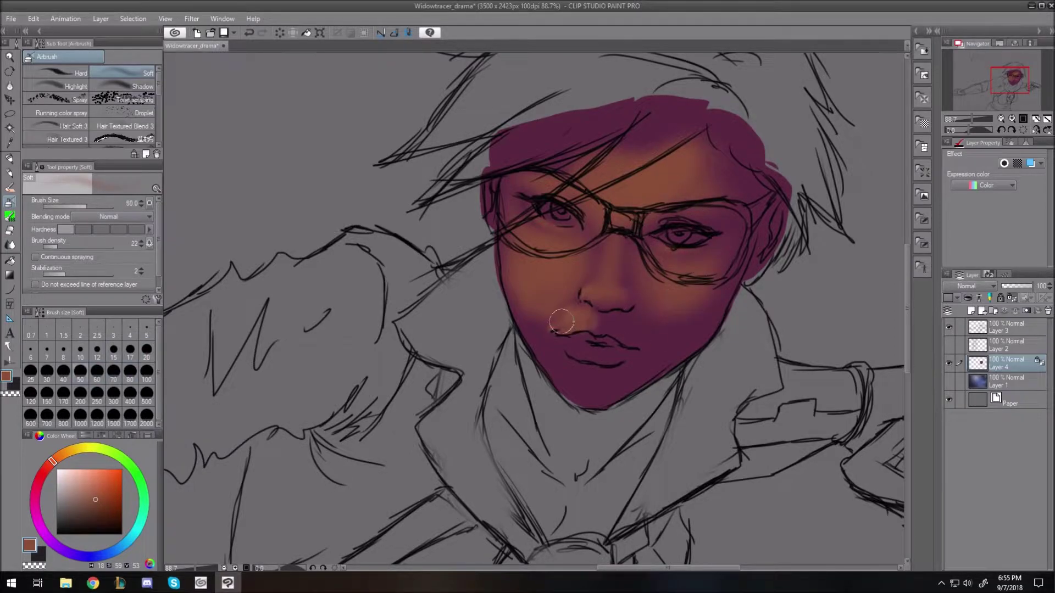
Airbrush orange light onto the chin and around the mouth, leaving the lips darker.
key("bracketright")
mouse_move(589, 386)
left_mouse_down()
mouse_move(572, 382)
mouse_move(604, 387)
left_mouse_up()
key("bracketleft")
key("bracketleft")
key("bracketleft")
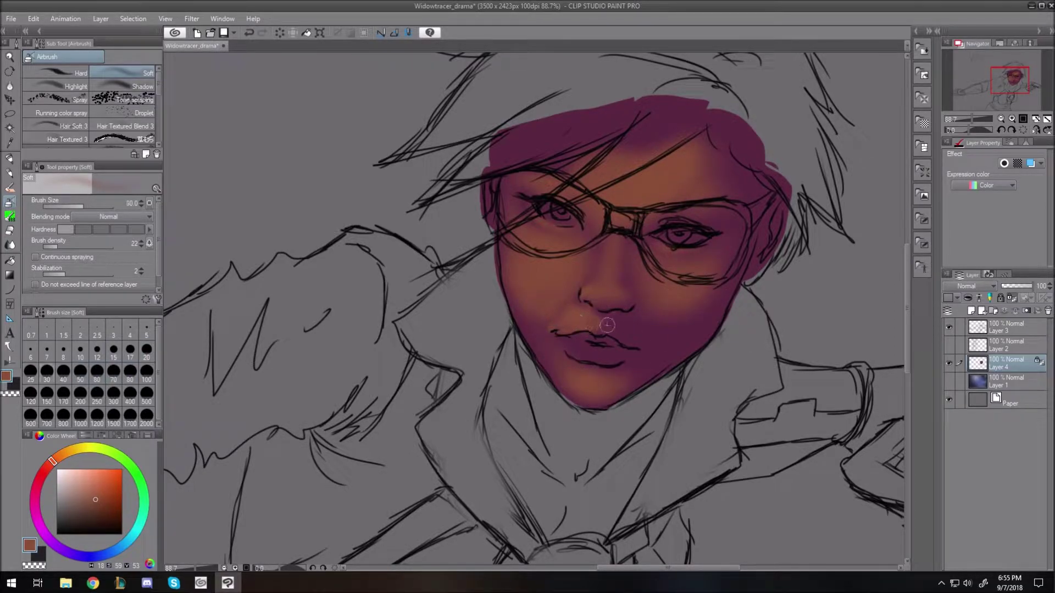
key("bracketleft")
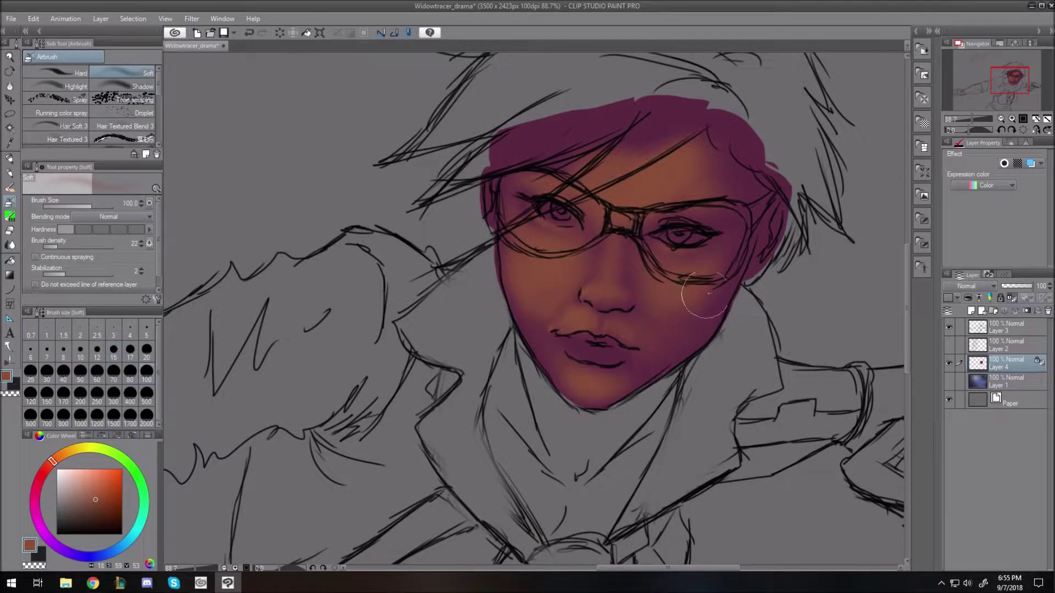
Add soft orange tones to the ears and blend the shadow-side cheek and jaw with varied airbrush sizes.
key("bracketleft")
key("bracketleft")
left_click_drag(489, 180, 491, 189)
key("bracketright")
key("bracketright")
key("bracketleft")
key("bracketleft")
key("bracketright")
key("bracketright")
key("bracketright")
key("bracketright")
key("bracketright")
key("bracketright")
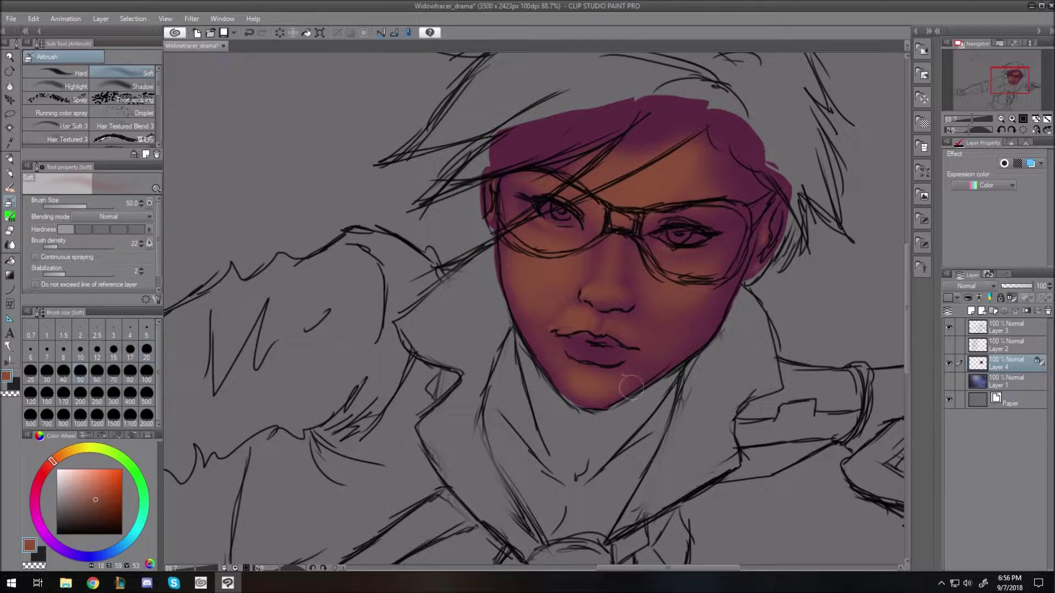
Lower the opacity of the sketch on Layer 3 to about 30%.
left_click(1004, 345)
left_click(1007, 328)
left_click_drag(1030, 287, 1013, 288)
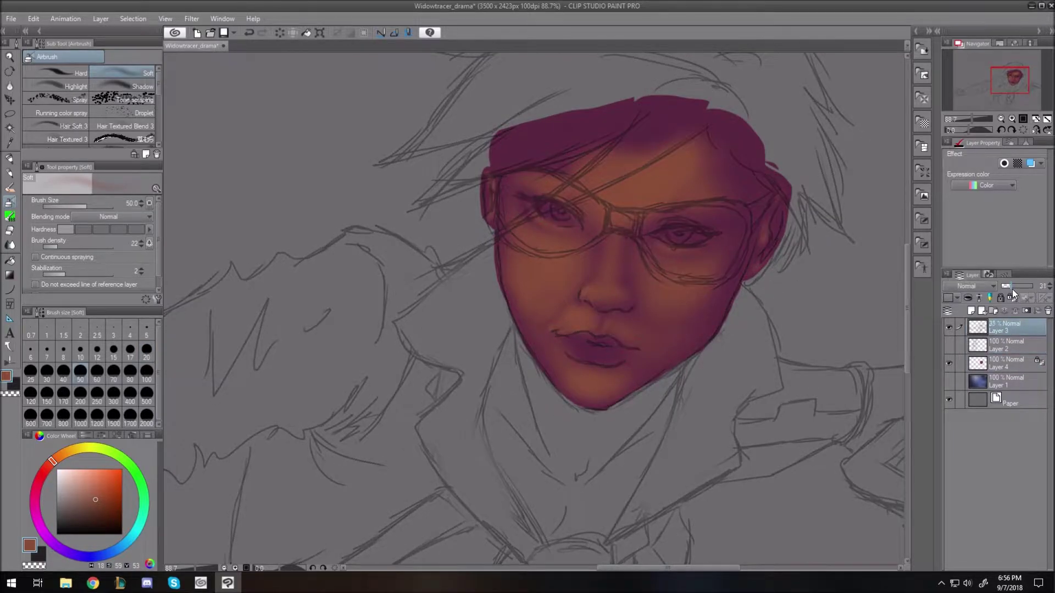
On Layer 4, airbrush a lighter orange (H 27, S 52, V 78) around the lit-side eye and down the cheek toward the mouth.
left_click(1005, 363)
left_click(60, 456)
left_click(91, 484)
key("bracketleft")
key("bracketleft")
key("bracketleft")
key("bracketleft")
key("bracketleft")
key("bracketleft")
key("bracketleft")
key("bracketleft")
key("bracketright")
key("bracketright")
key("bracketright")
key("bracketright")
key("bracketright")
key("bracketright")
key("bracketright")
key("bracketright")
key("bracketright")
mouse_move(541, 190)
left_mouse_down()
mouse_move(513, 187)
mouse_move(519, 231)
mouse_move(518, 216)
mouse_move(549, 242)
mouse_move(536, 234)
left_mouse_up()
key("bracketright")
key("bracketright")
key("bracketright")
mouse_move(532, 278)
left_mouse_down()
mouse_move(539, 254)
mouse_move(514, 249)
mouse_move(610, 419)
mouse_move(551, 332)
mouse_move(592, 324)
mouse_move(567, 313)
mouse_move(548, 334)
mouse_move(592, 301)
mouse_move(584, 320)
mouse_move(582, 308)
mouse_move(604, 332)
left_mouse_up()
Airbrush the lighter orange above the upper lip and across the chin, varying the brush size for fine and broad highlights.
key("bracketleft")
key("bracketleft")
key("bracketleft")
key("bracketleft")
key("bracketleft")
key("bracketleft")
key("bracketleft")
key("bracketleft")
key("bracketleft")
key("bracketleft")
key("bracketright")
key("bracketright")
key("bracketright")
key("bracketright")
key("bracketright")
key("bracketleft")
key("bracketleft")
key("bracketleft")
key("bracketleft")
key("bracketleft")
key("bracketright")
key("bracketright")
key("bracketright")
key("bracketright")
key("bracketright")
key("bracketright")
key("bracketleft")
key("bracketleft")
key("bracketleft")
key("bracketleft")
key("bracketleft")
key("bracketleft")
key("bracketleft")
key("bracketleft")
key("bracketright")
key("bracketright")
key("bracketright")
key("bracketright")
key("bracketright")
key("bracketright")
key("bracketright")
key("bracketright")
key("bracketleft")
key("bracketleft")
mouse_move(577, 379)
left_mouse_down()
mouse_move(585, 383)
mouse_move(547, 352)
mouse_move(621, 385)
left_mouse_up()
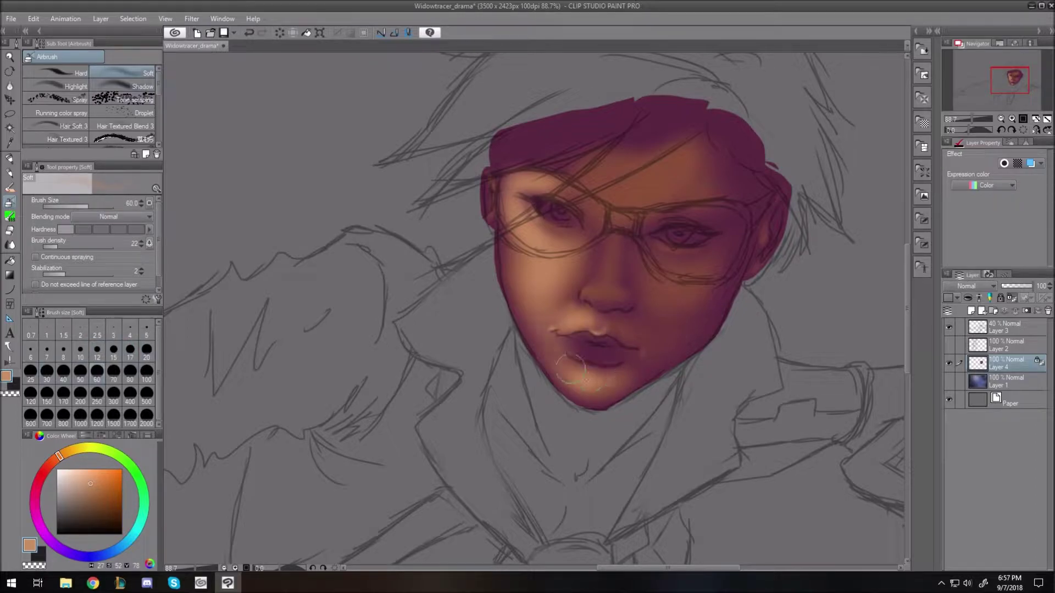
Airbrush the lighter orange onto the nose, then broadly across the forehead above the glasses with the size at about 70.
left_click_drag(597, 288, 607, 250)
key("bracketright")
key("bracketright")
key("bracketright")
key("bracketright")
key("bracketright")
key("bracketright")
key("bracketright")
key("bracketright")
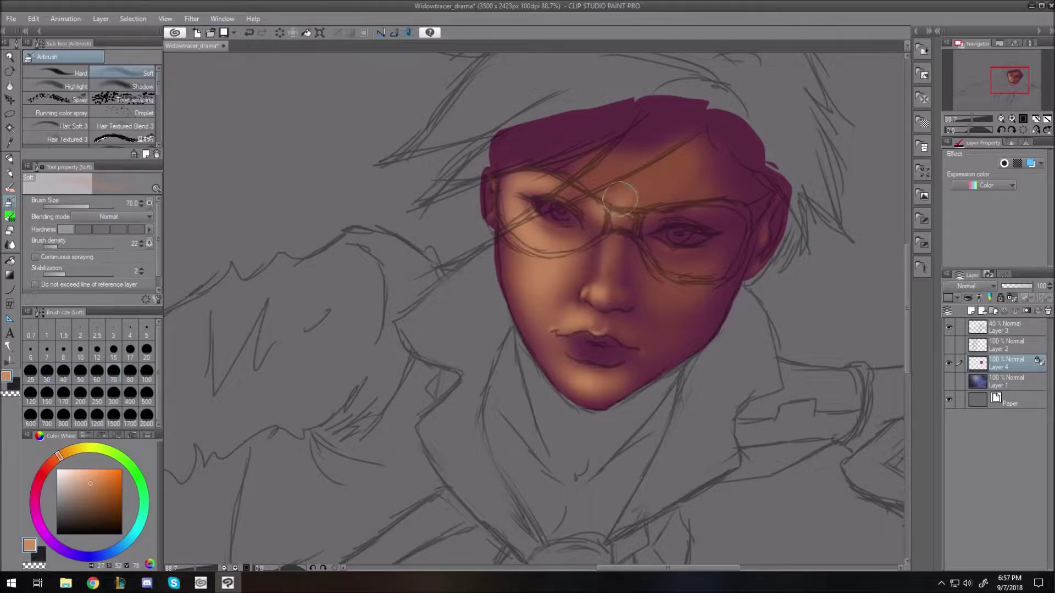
key("bracketleft")
key("bracketleft")
key("bracketleft")
key("bracketleft")
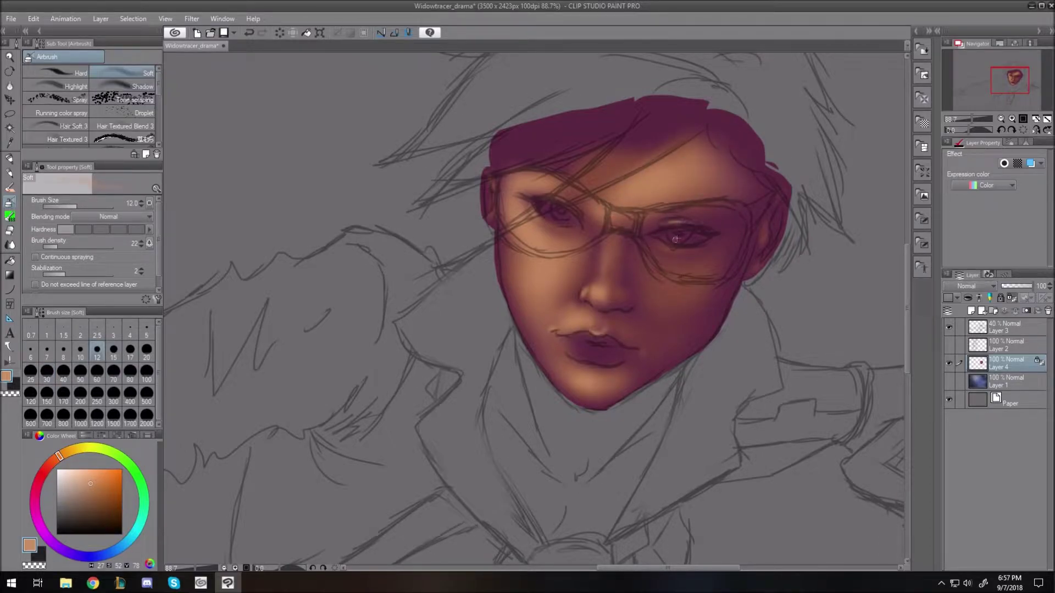
Airbrush soft lighter orange onto the shadow-side cheek below the glasses.
key("bracketright")
key("bracketright")
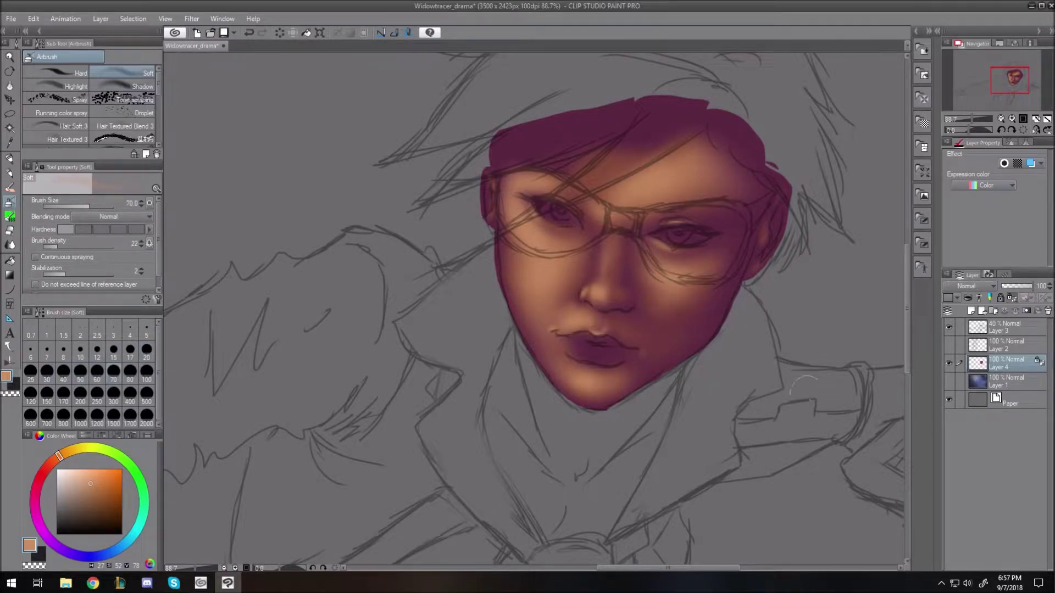
key("bracketright")
key("bracketright")
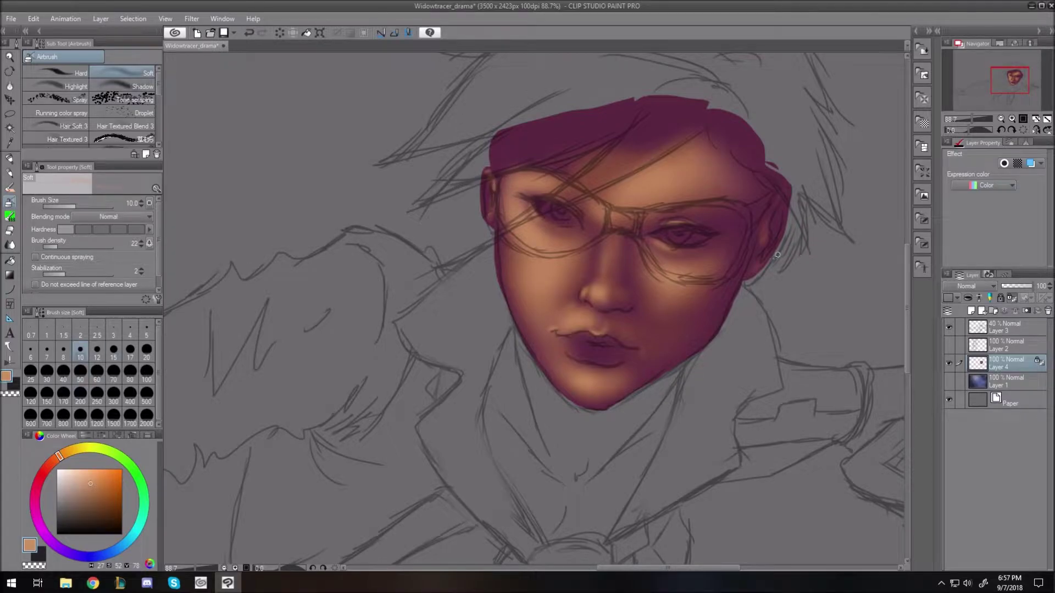
Switch to a pale peach (H 36, S 34, V 92) and airbrush highlights around the lit-side brow and eye.
scroll(776, 255, "down", 3)
scroll(694, 247, "up", 4)
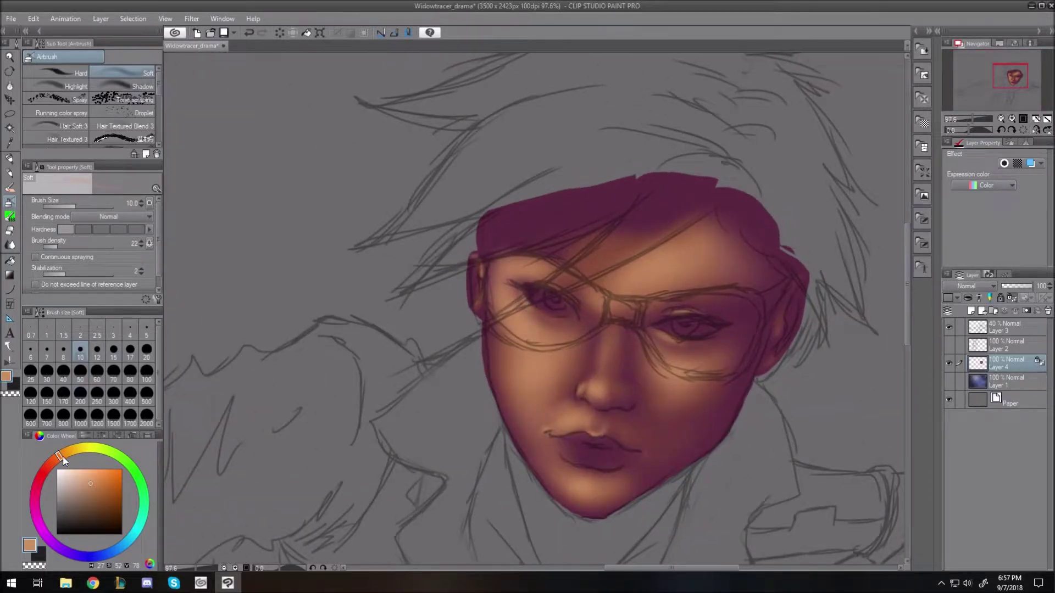
left_click_drag(61, 456, 66, 453)
left_click(79, 474)
key("bracketright")
key("bracketright")
key("bracketright")
key("bracketright")
key("bracketright")
key("bracketright")
mouse_move(511, 269)
left_mouse_down()
mouse_move(556, 270)
mouse_move(514, 266)
mouse_move(552, 302)
mouse_move(521, 292)
mouse_move(537, 313)
mouse_move(526, 302)
mouse_move(580, 323)
left_mouse_up()
Airbrush pale peach highlights at the inner corner of the lit-side eye and over the cheek, varying the brush size.
key("bracketleft")
key("bracketleft")
key("bracketleft")
key("bracketleft")
key("bracketleft")
key("bracketleft")
key("bracketright")
key("bracketright")
key("bracketright")
key("bracketleft")
key("bracketleft")
key("bracketleft")
key("bracketleft")
key("bracketright")
key("bracketright")
key("bracketright")
key("bracketright")
key("bracketright")
key("bracketright")
key("bracketright")
key("bracketright")
key("bracketright")
key("bracketright")
key("bracketright")
mouse_move(535, 286)
left_mouse_down()
mouse_move(501, 294)
mouse_move(511, 324)
mouse_move(553, 369)
left_mouse_up()
Airbrush a small pale peach highlight above the upper lip on the lit side of the mouth.
key("bracketleft")
key("bracketleft")
key("bracketleft")
key("bracketleft")
key("bracketleft")
key("bracketleft")
key("bracketleft")
key("bracketleft")
key("bracketleft")
key("bracketleft")
key("bracketleft")
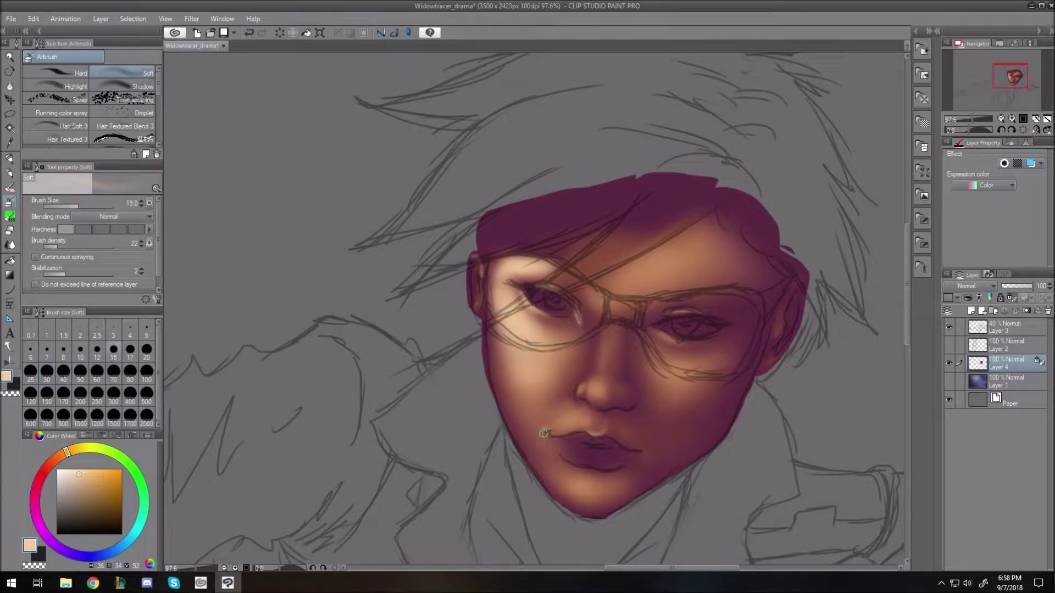
left_click_drag(584, 419, 566, 424)
Airbrush pale peach highlights on the tip and along the bridge of the nose, adjusting the brush size to each area.
key("bracketright")
key("bracketleft")
key("bracketleft")
key("bracketleft")
key("bracketleft")
key("bracketleft")
key("bracketleft")
key("bracketleft")
key("bracketleft")
key("bracketright")
key("bracketright")
key("bracketright")
key("bracketright")
key("bracketright")
key("bracketright")
mouse_move(593, 390)
left_mouse_down()
mouse_move(603, 387)
mouse_move(595, 380)
left_mouse_up()
key("bracketleft")
key("bracketleft")
key("bracketleft")
left_click_drag(609, 337, 603, 366)
Airbrush a broad pale peach highlight across the forehead above the shadow-side brow.
key("bracketright")
key("bracketright")
key("bracketright")
key("bracketright")
key("bracketright")
mouse_move(654, 260)
left_mouse_down()
mouse_move(640, 273)
mouse_move(692, 244)
mouse_move(665, 256)
left_mouse_up()
key("bracketright")
key("bracketleft")
key("bracketleft")
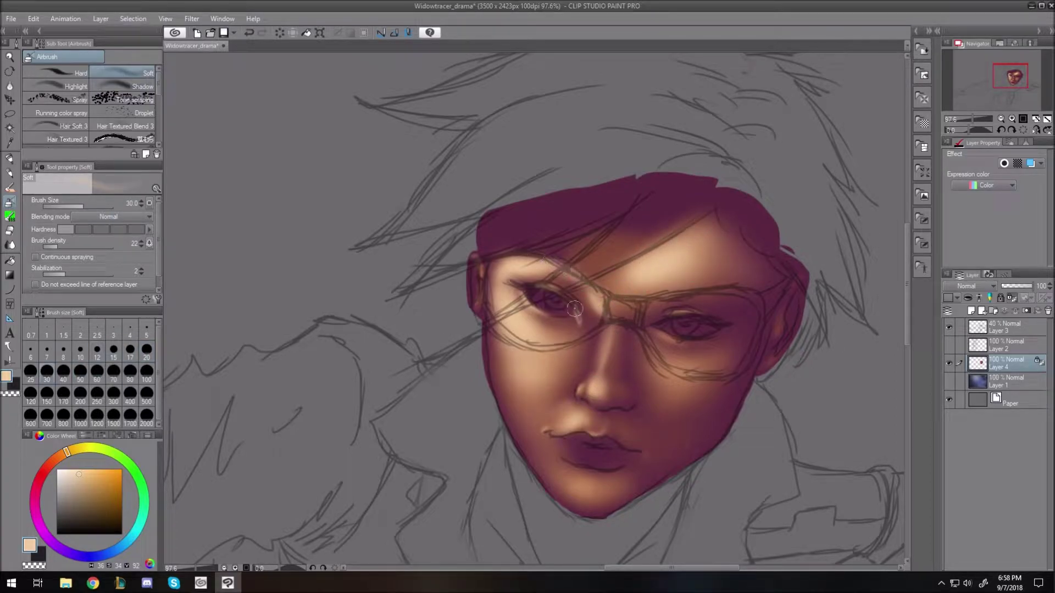
Airbrush pale peach highlights on the rim and inner folds of the lit-side ear.
key("bracketright")
key("bracketright")
key("bracketright")
key("bracketright")
key("bracketright")
key("bracketright")
key("bracketright")
key("bracketright")
key("bracketright")
key("bracketright")
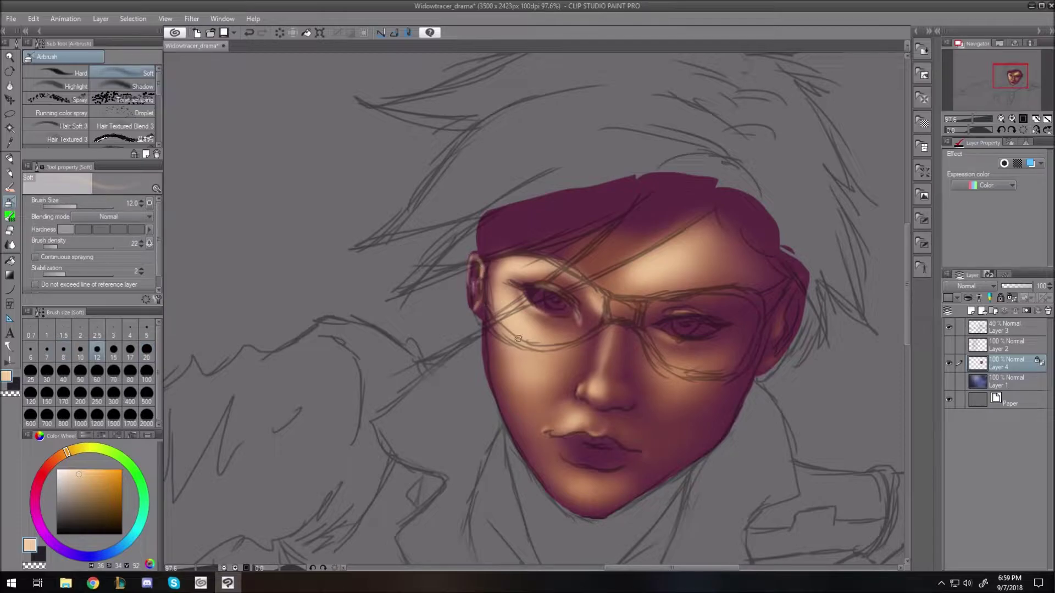
Brighten the chin below the lower lip with soft pale peach airbrushing.
key("bracketleft")
key("bracketleft")
key("bracketleft")
key("bracketleft")
key("bracketleft")
key("bracketleft")
key("bracketleft")
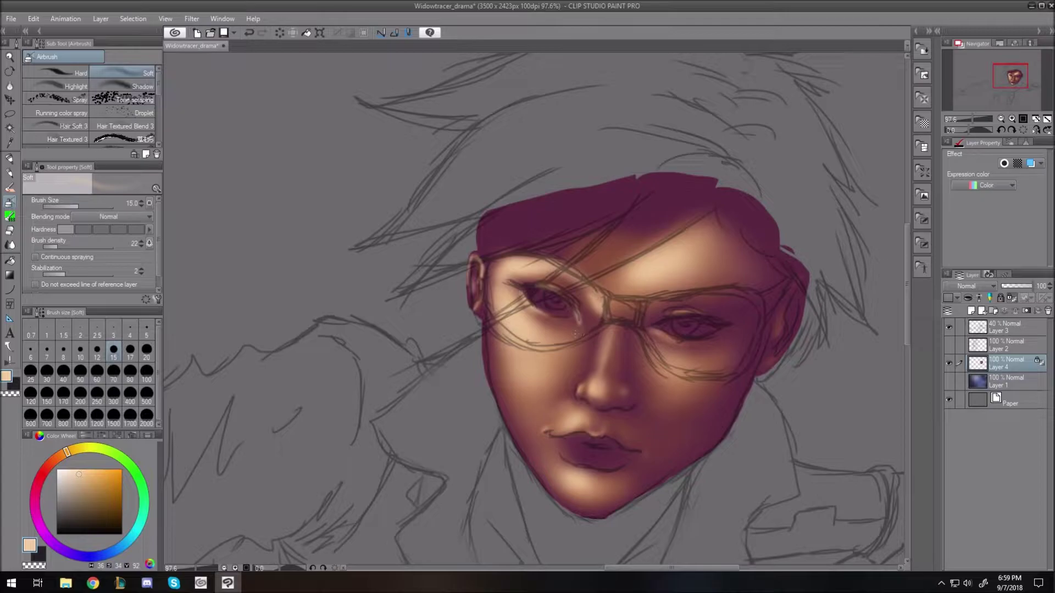
Airbrush a thin pale peach highlight along the lower eyelid of the lit-side eye.
key("ctrl+0")
scroll(684, 284, "up", 4)
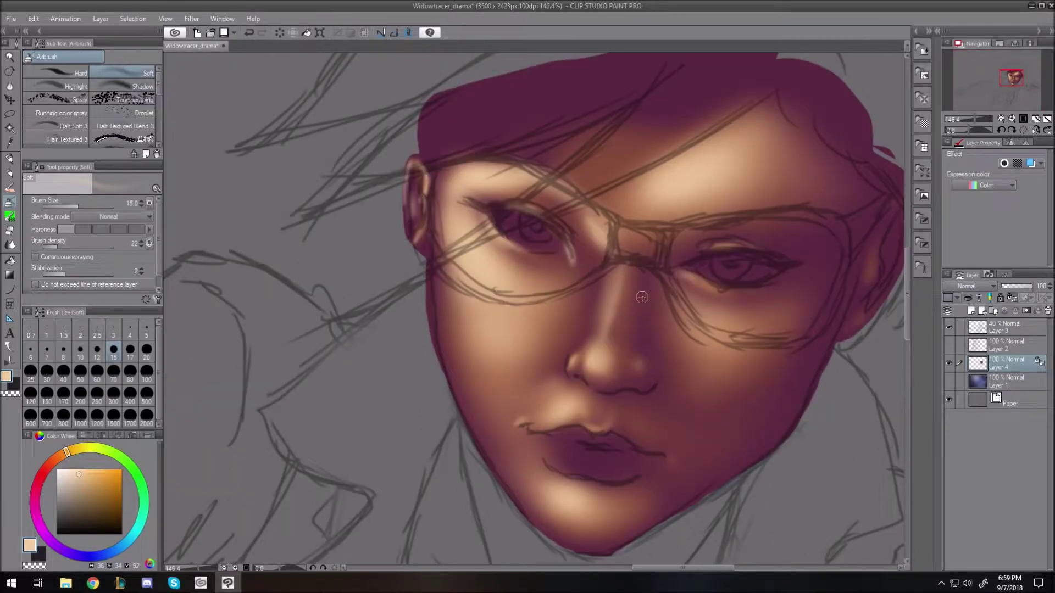
key("bracketleft")
key("bracketleft")
key("bracketleft")
key("bracketright")
key("bracketright")
left_click_drag(555, 253, 511, 243)
key("bracketright")
key("bracketright")
key("bracketright")
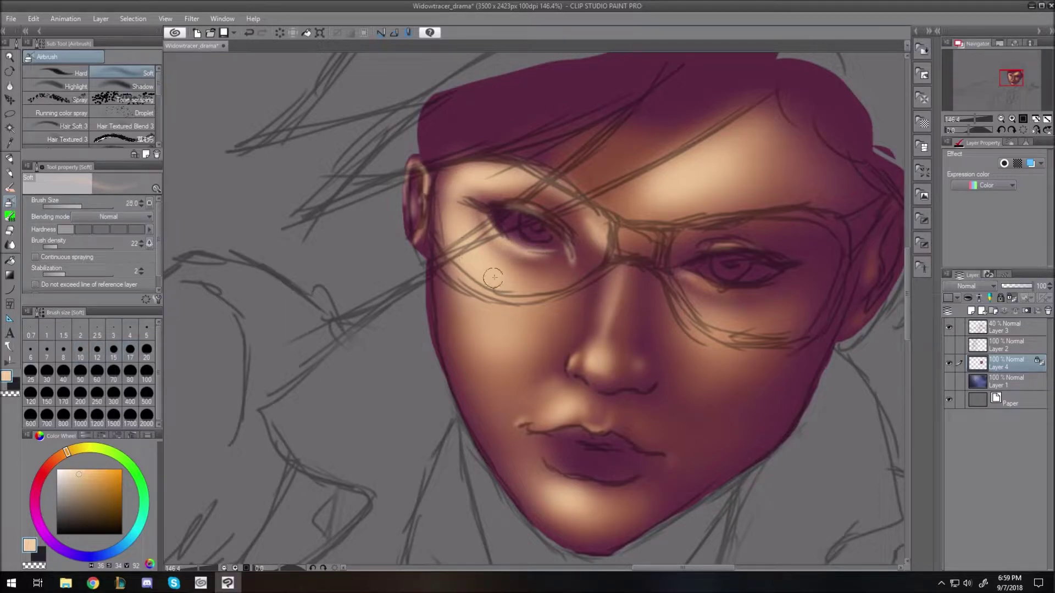
Airbrush soft pale peach light over the cheek beneath the lit-side eye and across to the nose bridge with a larger brush.
key("bracketright")
key("bracketright")
key("bracketright")
key("bracketright")
left_click_drag(491, 279, 625, 280)
Switch to a dark blue (H 228, S 51, V 31) and airbrush the outer edge of the lit-side ear at size 15.
left_click(91, 557)
left_click(90, 514)
key("bracketleft")
key("bracketleft")
key("bracketleft")
key("bracketleft")
key("bracketleft")
key("bracketleft")
left_click_drag(421, 156, 404, 183)
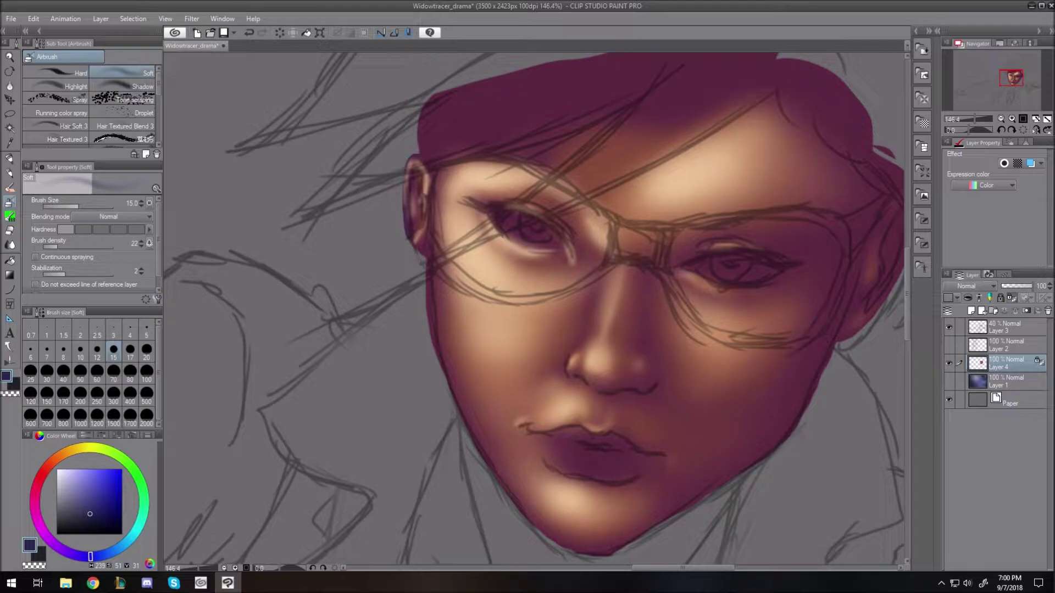
Switch to a light blue (H 203, S 31) and airbrush a rim light from the top of the lit-side ear down the face's outer edge.
left_click(76, 474)
left_click_drag(105, 555, 122, 546)
key("bracketleft")
key("bracketleft")
key("bracketleft")
key("bracketleft")
mouse_move(421, 157)
left_mouse_down()
mouse_move(430, 334)
mouse_move(439, 364)
left_mouse_up()
key("bracketright")
key("bracketright")
key("bracketright")
key("bracketright")
key("bracketright")
mouse_move(436, 181)
left_mouse_down()
mouse_move(427, 258)
mouse_move(486, 466)
left_mouse_up()
Soften the light blue rim light around the top of the lit-side ear with the Soft airbrush at size 17.
key("p")
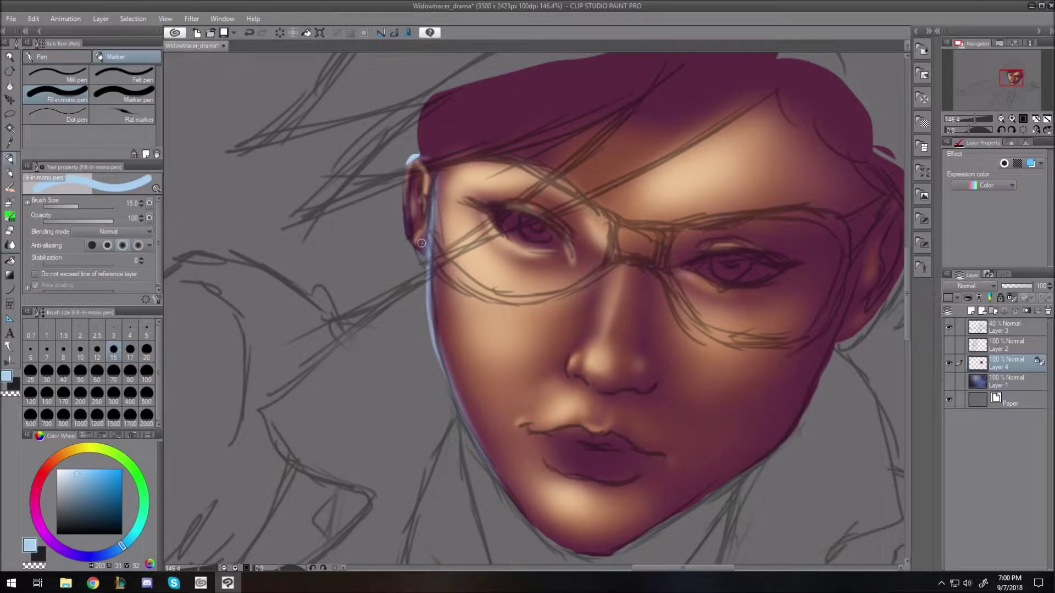
key("b")
key("b")
key("b")
key("b")
left_click_drag(409, 164, 437, 182)
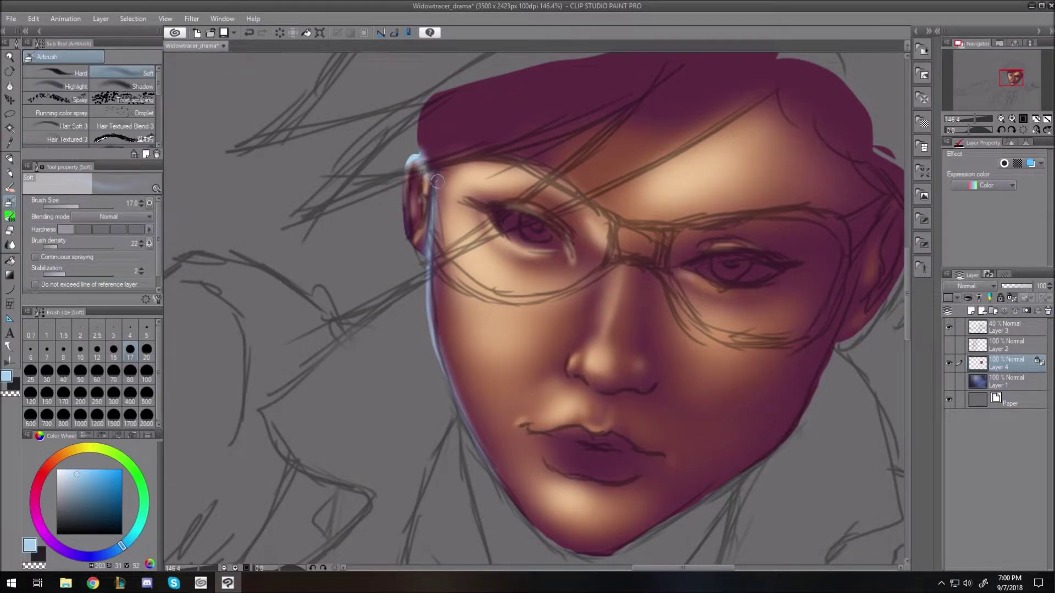
Add a Hue/Saturation/Luminosity correction layer above the face layer with the hue at -122 and the saturation lowered.
key("ctrl+0")
right_click(1007, 364)
mouse_move(981, 120)
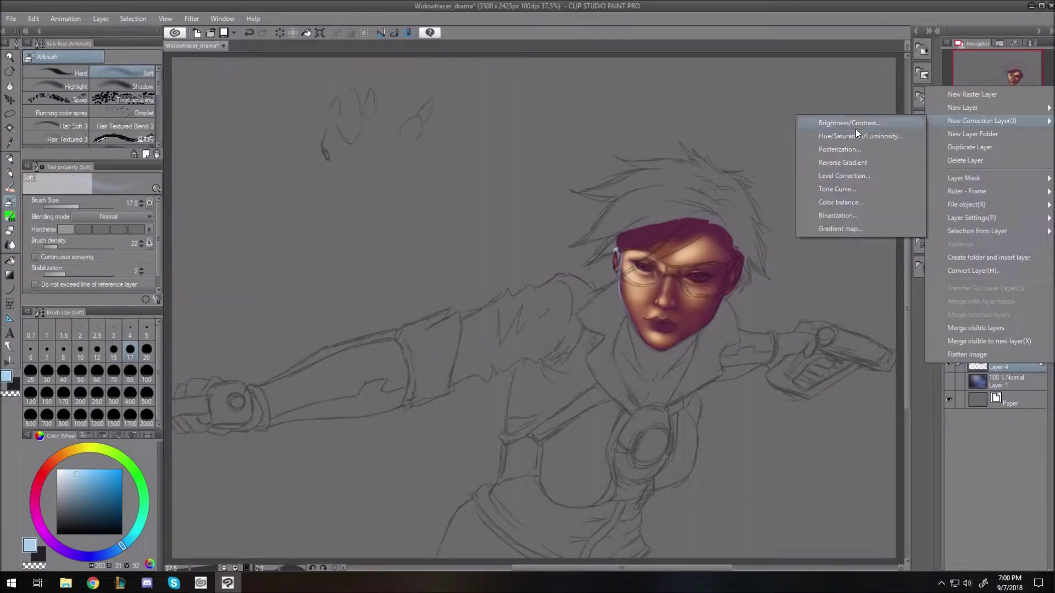
left_click(858, 136)
left_click_drag(665, 202, 597, 205)
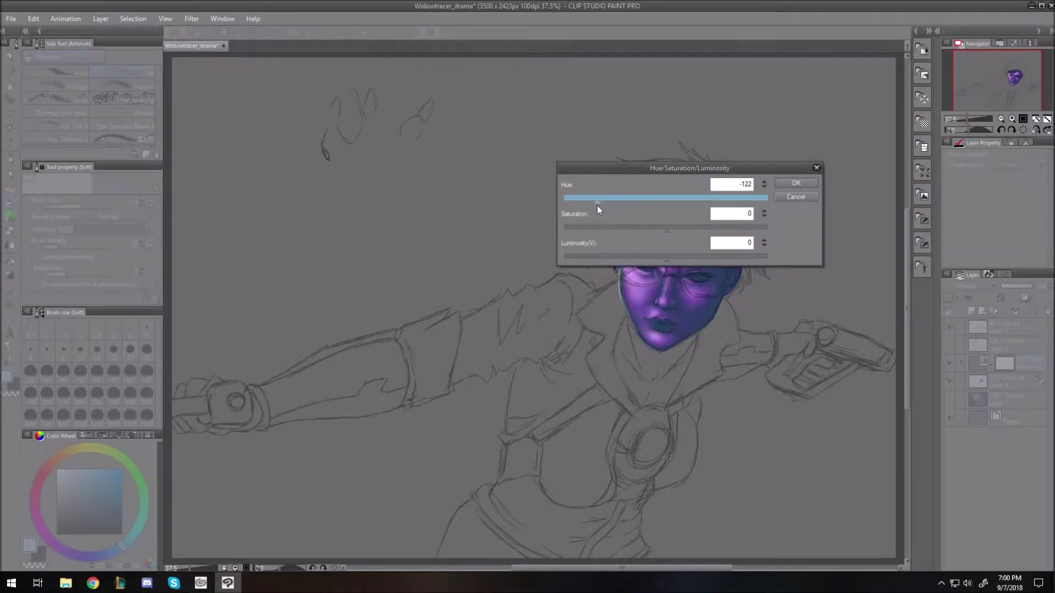
left_click_drag(661, 232, 645, 231)
left_click(796, 183)
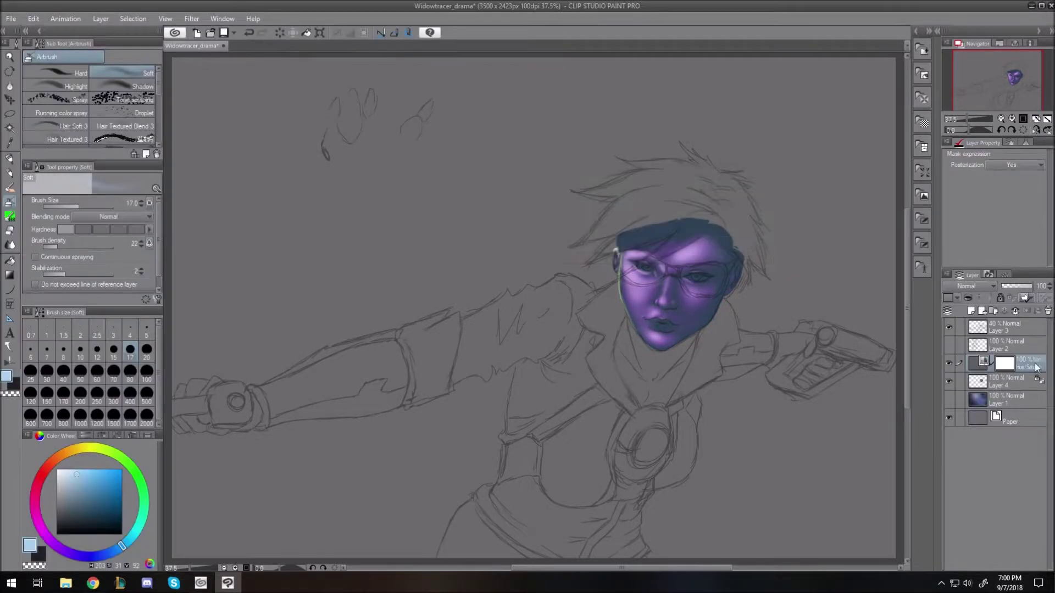
Erase the correction layer's mask over the forehead, nose and shadow-side cheek with the Soft eraser at size 200.
left_click(11, 232)
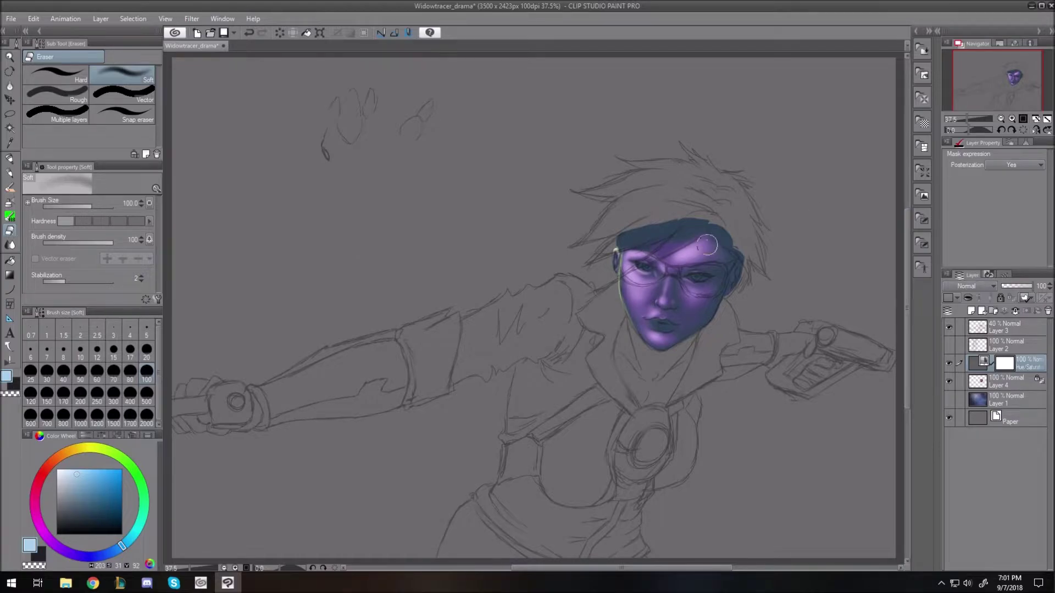
key("bracketright")
key("bracketright")
key("bracketright")
key("bracketright")
mouse_move(720, 244)
left_mouse_down()
mouse_move(734, 262)
mouse_move(695, 261)
mouse_move(673, 286)
mouse_move(687, 268)
mouse_move(706, 277)
mouse_move(677, 334)
mouse_move(652, 289)
left_mouse_up()
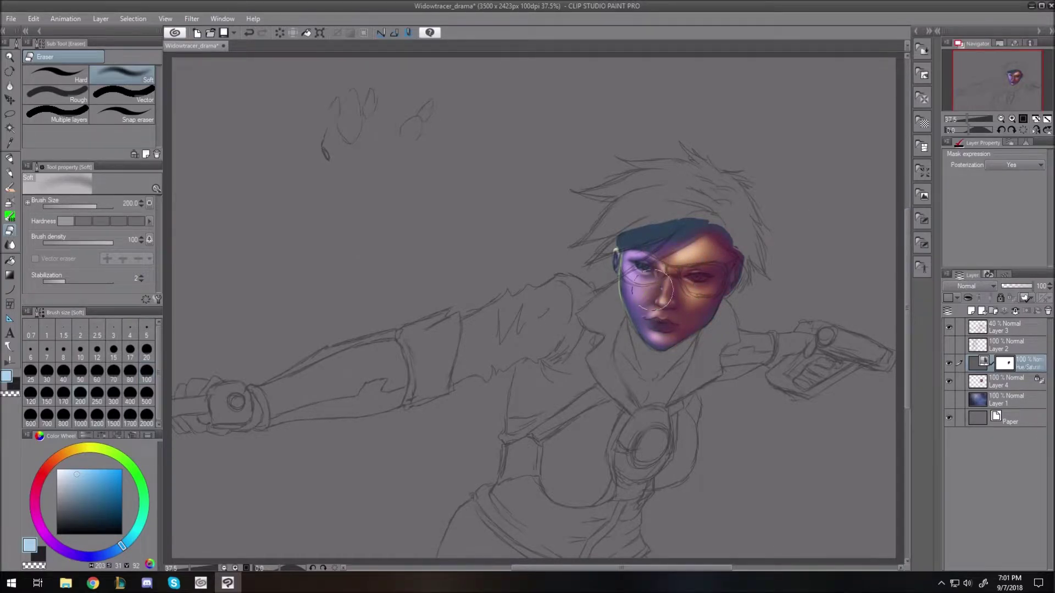
scroll(683, 271, "up", 5)
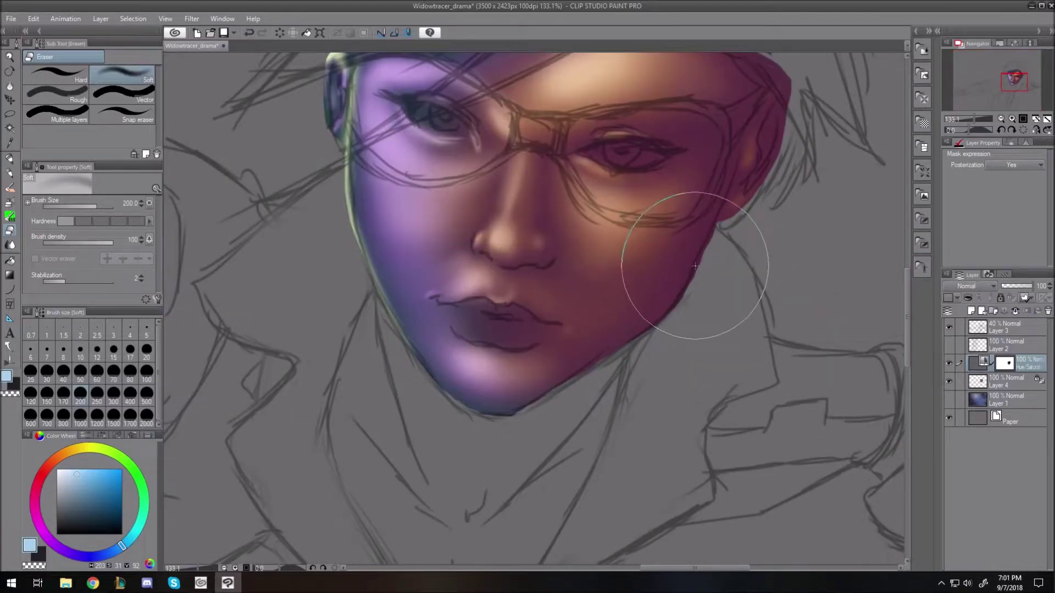
Merge the Hue/Saturation/Luminosity correction layer into Layer 4 and choose black as the drawing colour.
left_click(1015, 311)
key("bracketleft")
key("bracketleft")
key("bracketleft")
key("bracketleft")
key("bracketleft")
key("bracketleft")
key("bracketleft")
key("bracketleft")
key("bracketleft")
left_click(533, 308, "alt")
left_click(131, 350)
left_click(73, 516)
left_click(57, 534)
left_click(47, 349)
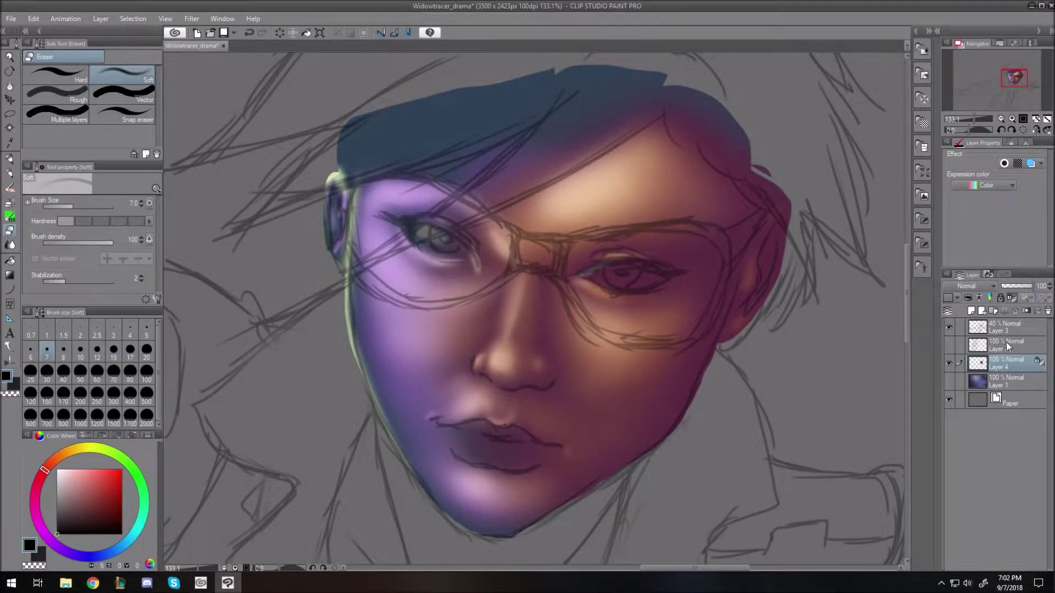
Try the sketch on Layer 3 at 14% opacity and undo the change.
left_click(1007, 328)
left_click(1005, 286)
left_click(1012, 363)
key("b")
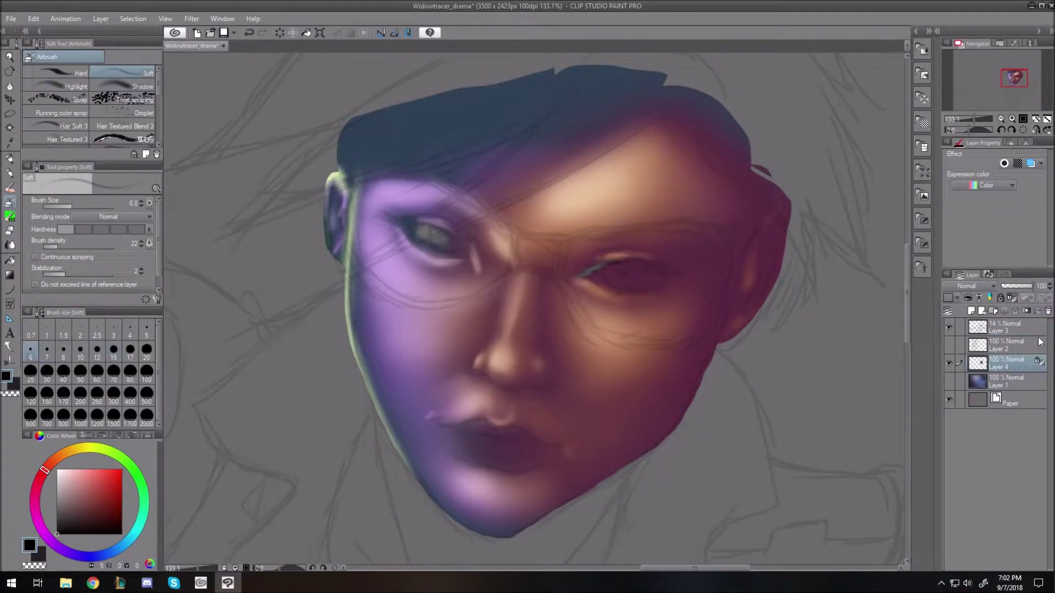
key("ctrl+z")
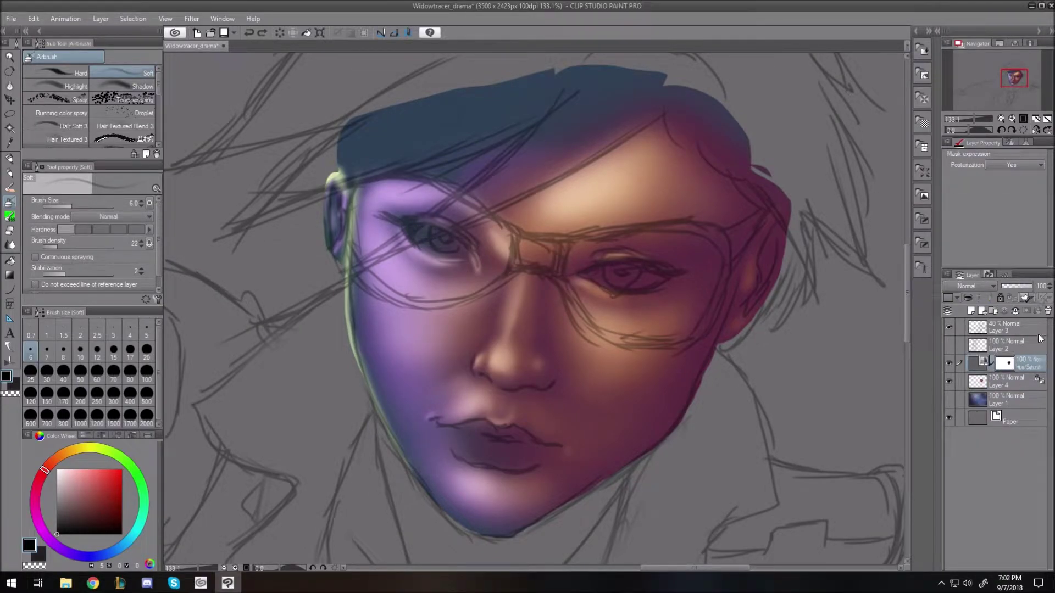
Set the opacity of the sketch on Layer 3 to 22% and make the face layer, Layer 4, active.
left_click(1010, 328)
left_click(1007, 286)
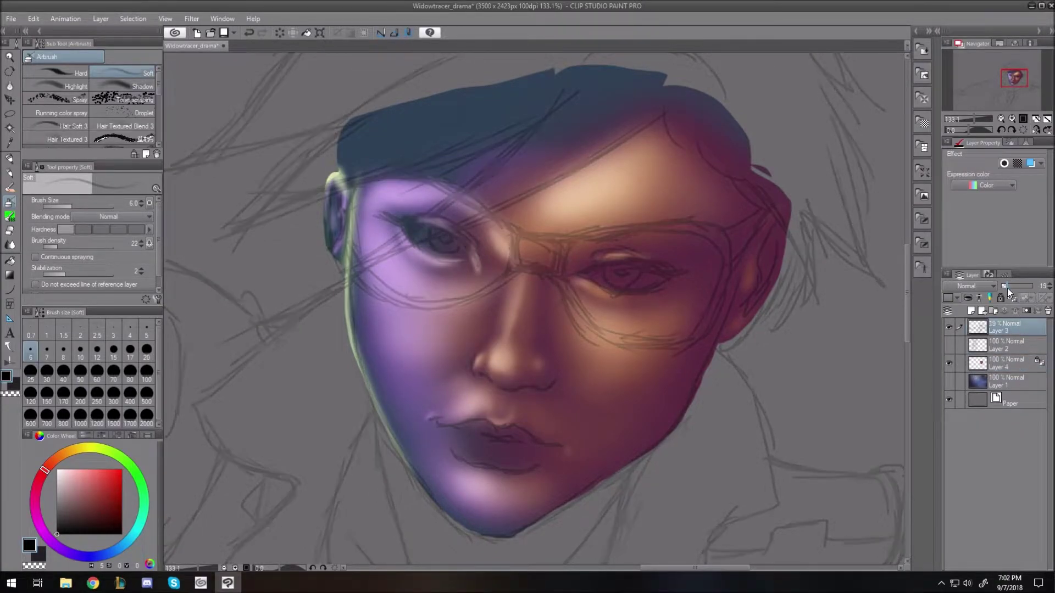
left_click(1010, 364)
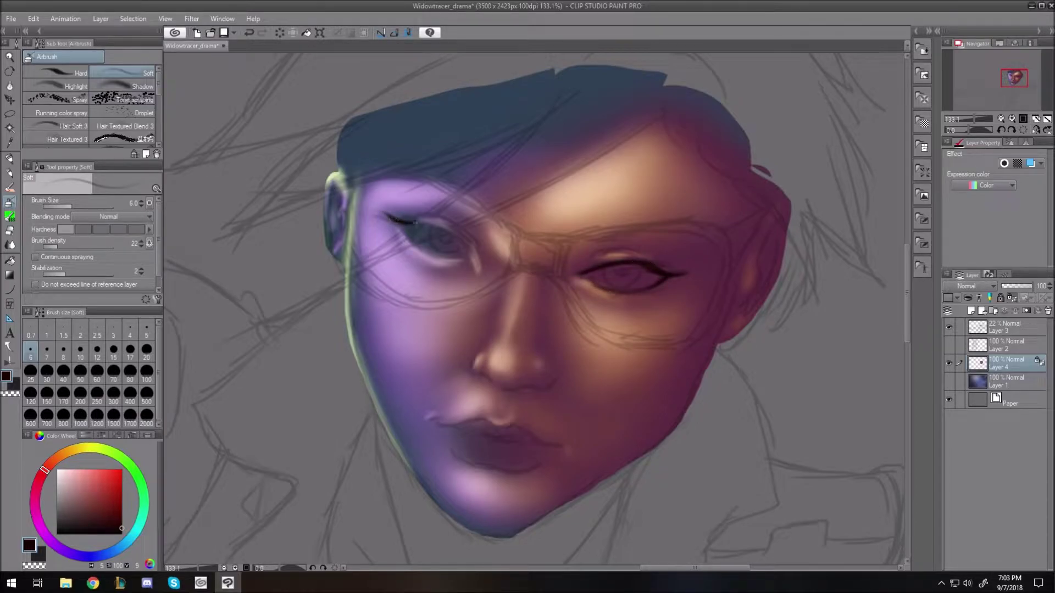
Line the lids and outer corners of both eyes in near-black with the Soft airbrush at size 6, rotating the canvas to follow the strokes.
left_click_drag(434, 224, 584, 169)
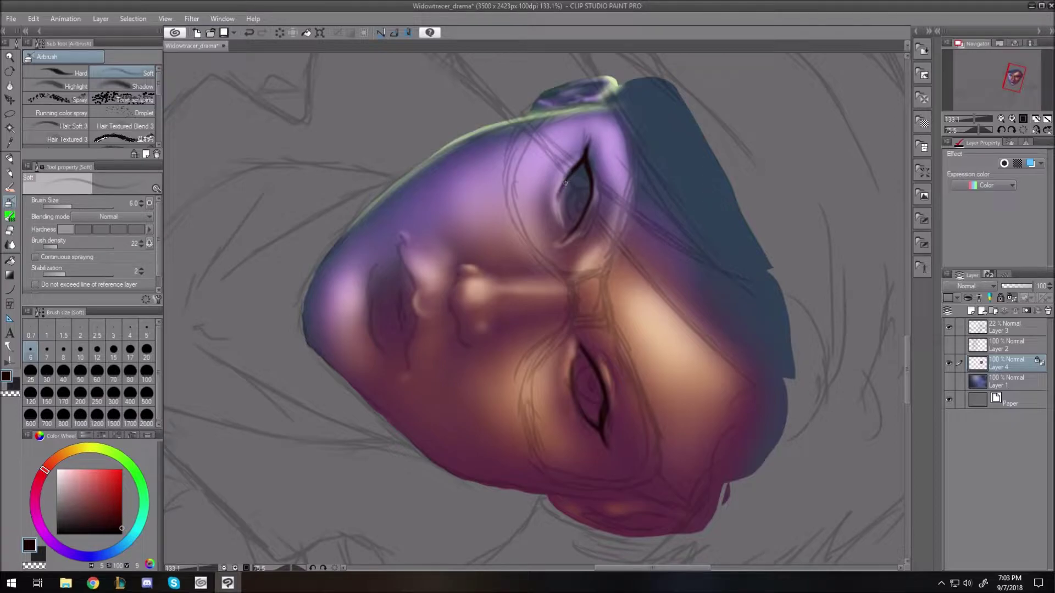
left_click_drag(565, 238, 430, 467)
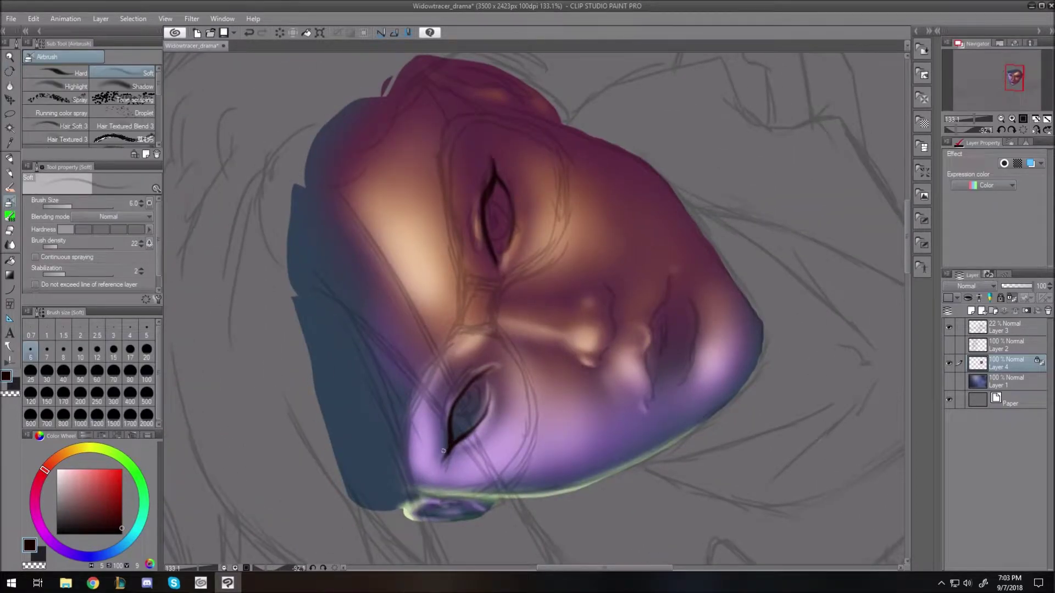
left_click_drag(497, 137, 531, 473)
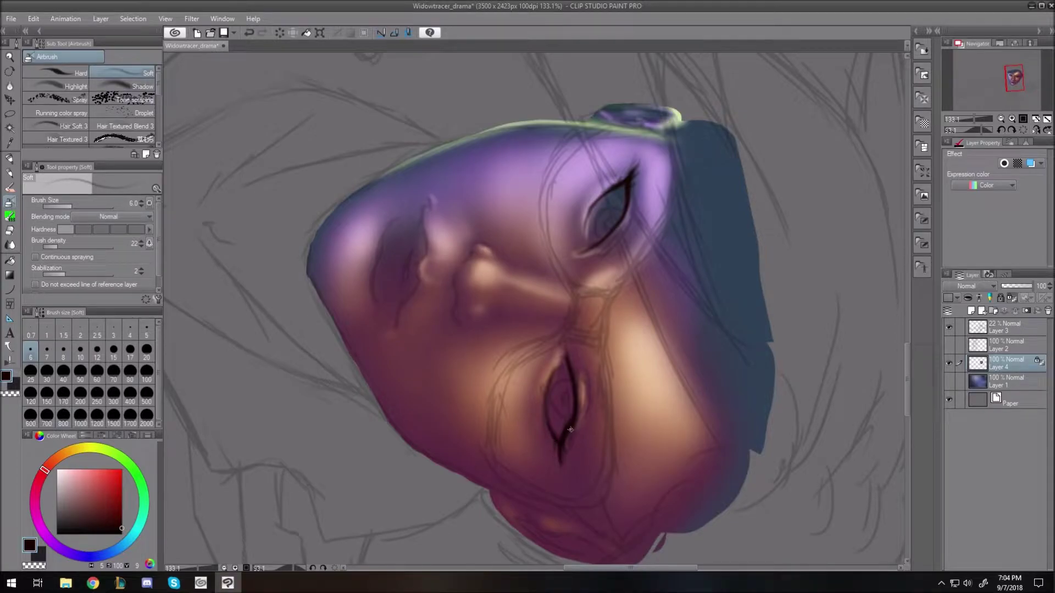
left_click_drag(498, 257, 497, 359)
scroll(451, 220, "up", 3)
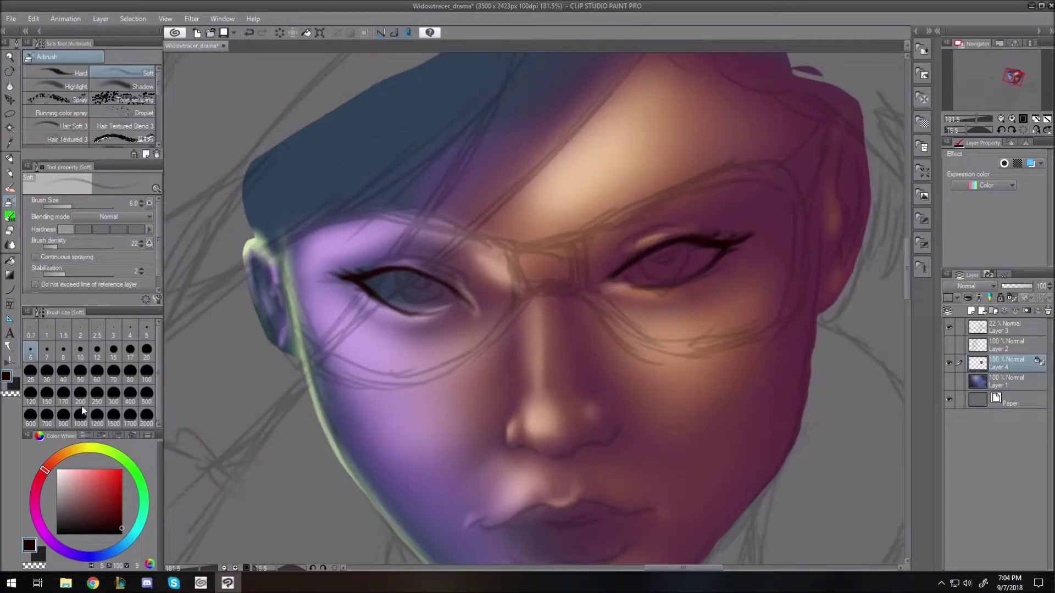
Airbrush the whites of both eyes with a muted grey, starting from brush size 17 and adjusting the size for each eye.
left_click(146, 349)
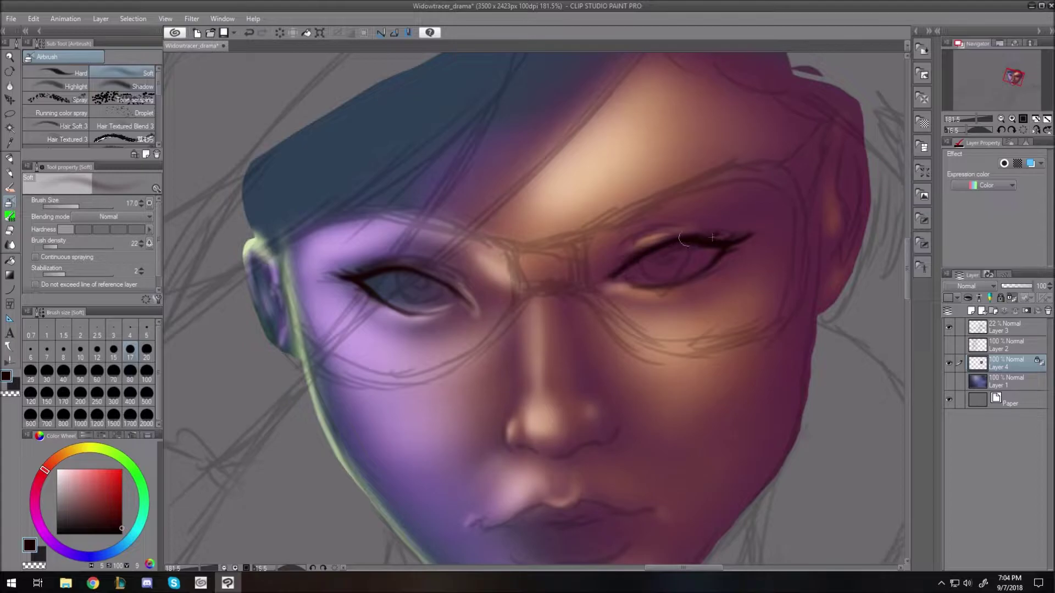
left_click(61, 513)
left_click(59, 501)
key("bracketleft")
key("bracketleft")
mouse_move(394, 277)
left_mouse_down()
mouse_move(388, 292)
mouse_move(446, 300)
mouse_move(436, 300)
left_mouse_up()
key("bracketleft")
key("bracketright")
key("bracketright")
left_click_drag(641, 276, 703, 259)
Paint dark brown irises (H 16, S 95, V 12) in both eyes with the Soft airbrush at size 10.
left_click(51, 463)
left_click(121, 512)
key("bracketleft")
key("bracketleft")
left_click_drag(415, 287, 417, 293)
mouse_move(663, 259)
left_mouse_down()
mouse_move(658, 268)
mouse_move(680, 253)
left_mouse_up()
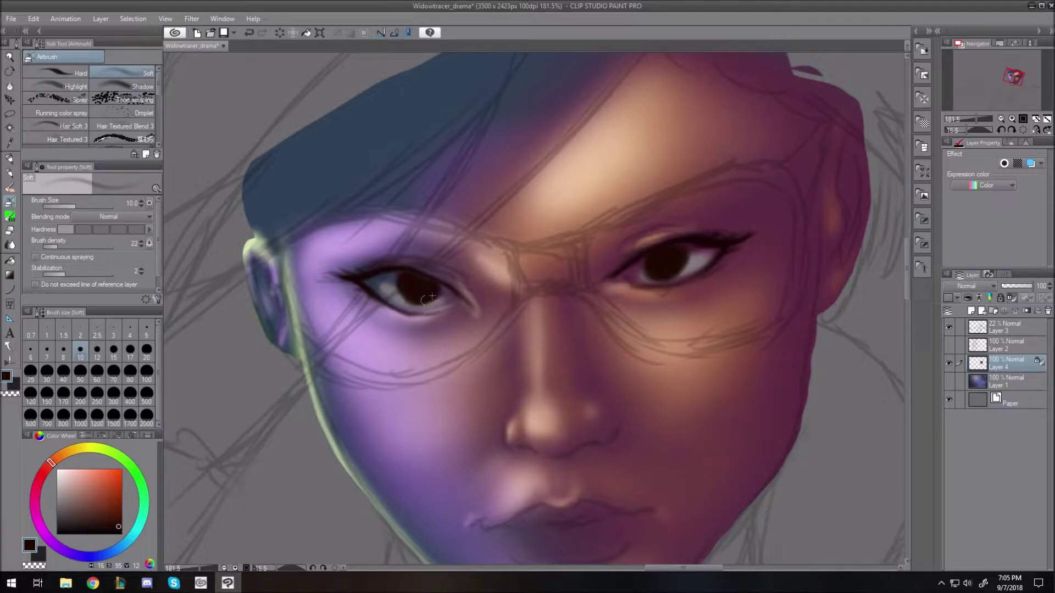
Build an amber glow in both irises with orange-brown (H 23, S 81, V 56) at size 8 and light orange (H 34) at size 7.
left_click(56, 457)
left_click(110, 498)
key("bracketleft")
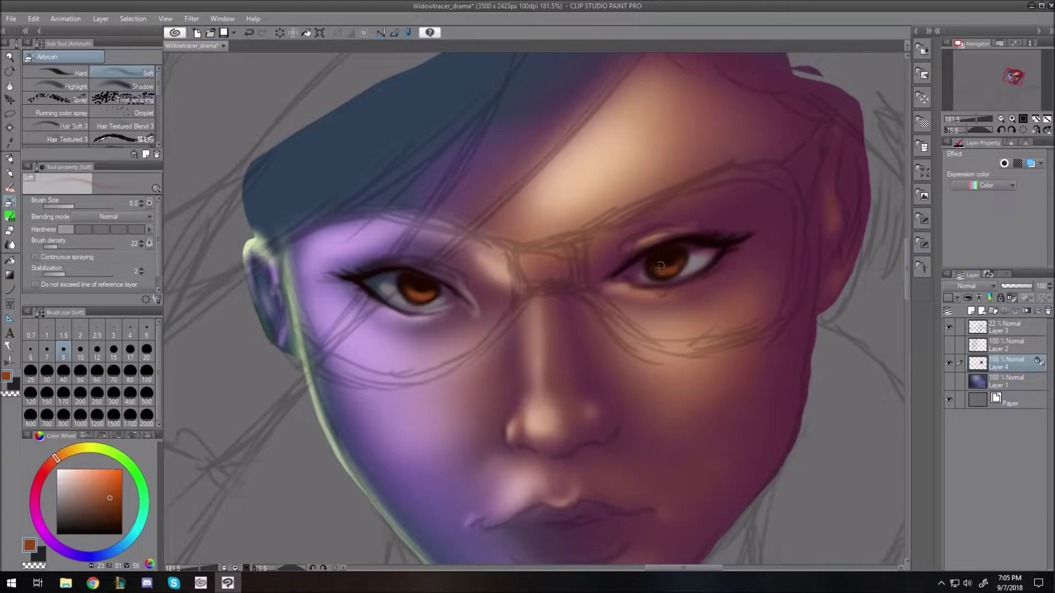
left_click(65, 452)
left_click(96, 481)
key("bracketleft")
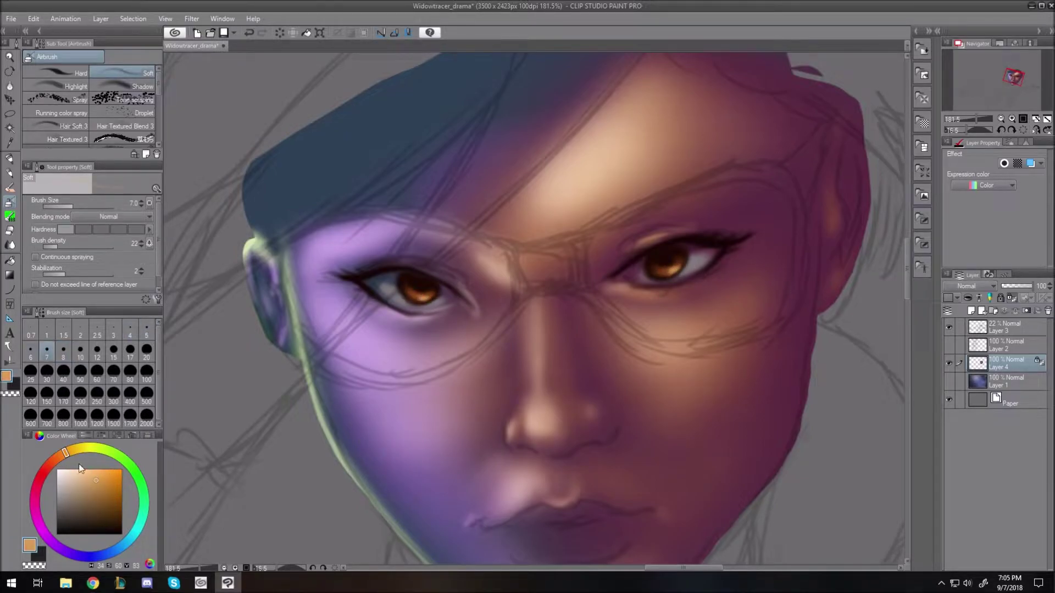
Add cream-white catchlights (H 34, S 15, V 100) to both eyes with the Soft airbrush at size 5.
left_click(67, 469)
key("bracketleft")
key("bracketleft")
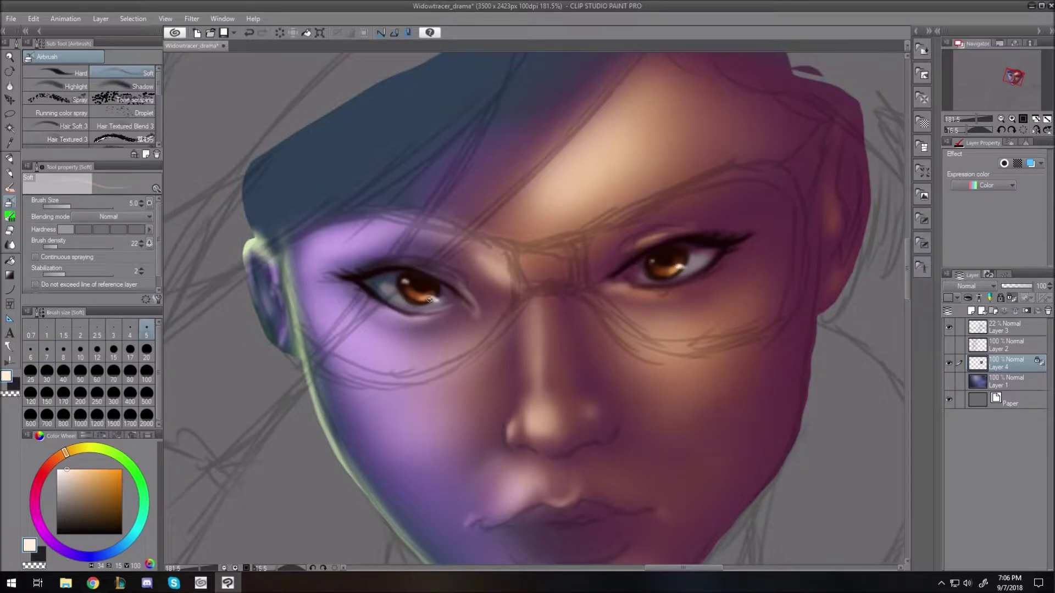
Define the eyelid creases at size 5, using dark violet on the lit-side eye and dark crimson on the shadow-side eye.
left_click(412, 245, "alt")
left_click(62, 551)
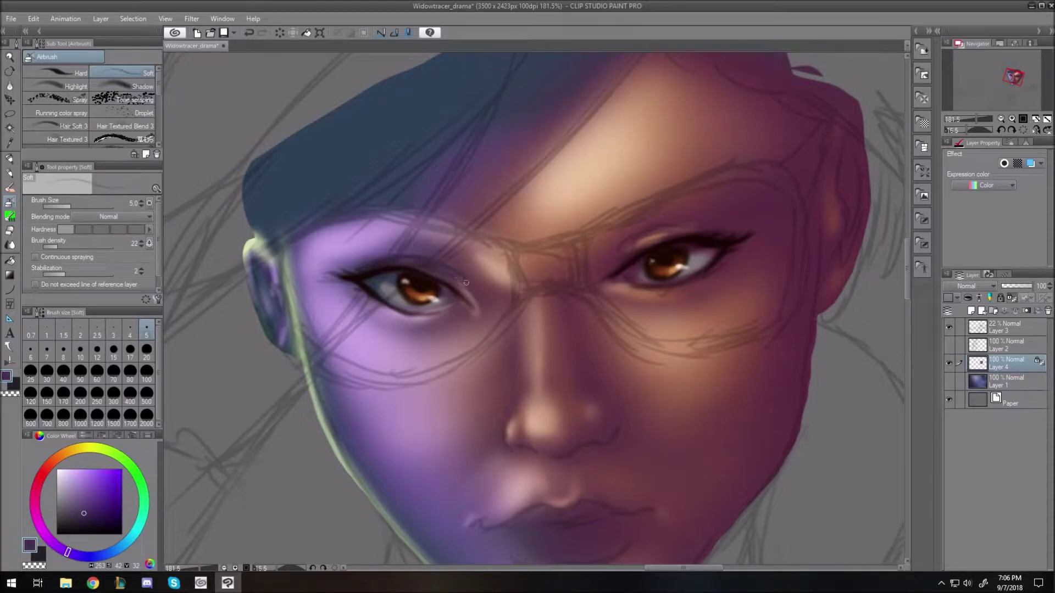
left_click(35, 501)
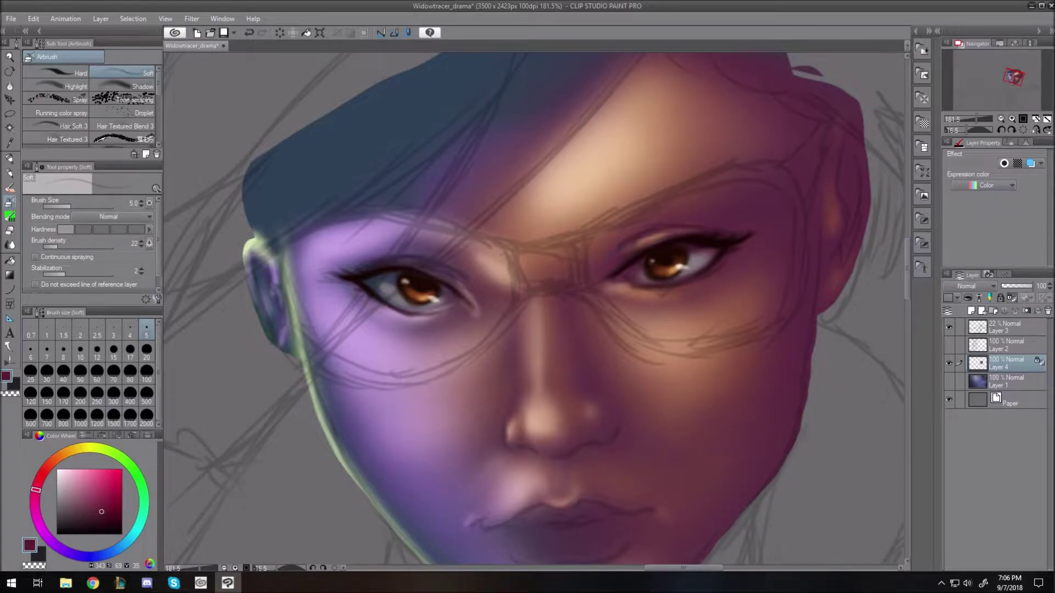
Airbrush dark magenta (H 336, S 63, V 22) shading around the nostrils and along the nose's shadow side, enlarging the brush from size 5 to 17.
scroll(554, 195, "down", 4)
scroll(552, 205, "up", 2)
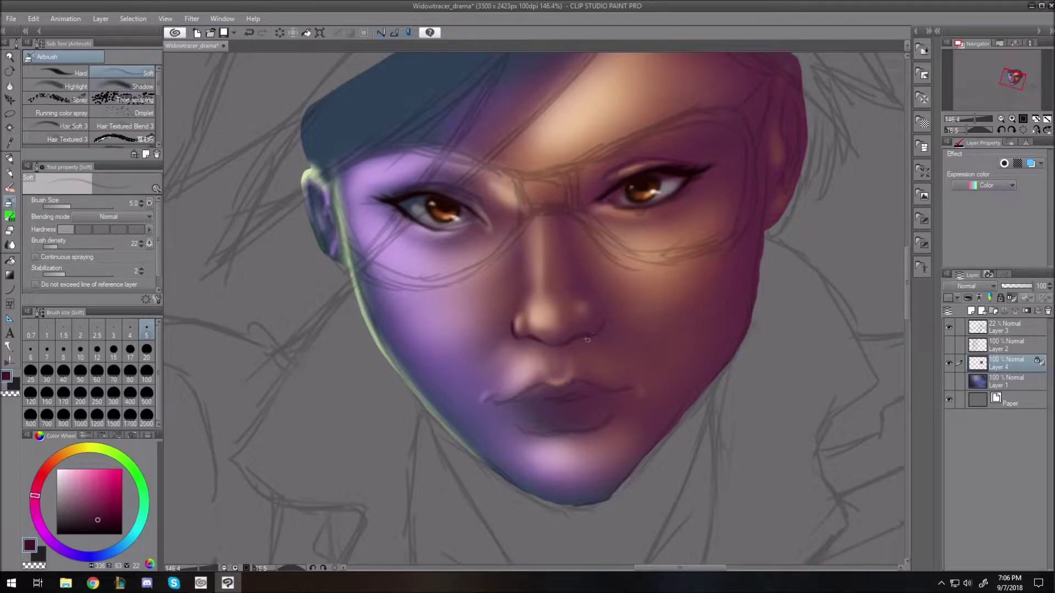
key("bracketright")
key("bracketright")
key("bracketright")
key("bracketright")
key("bracketright")
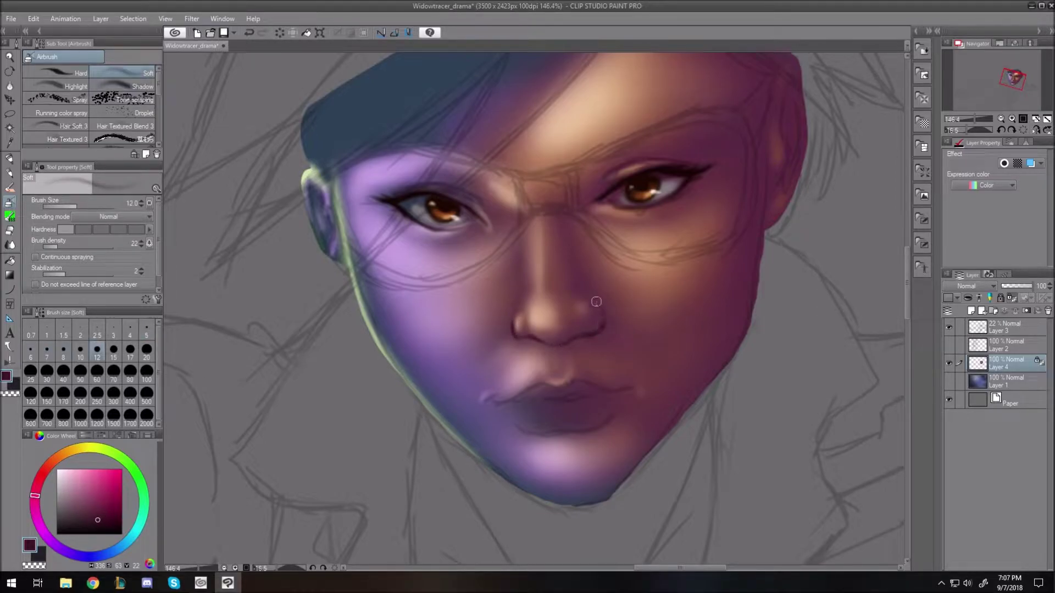
key("bracketright")
key("bracketright")
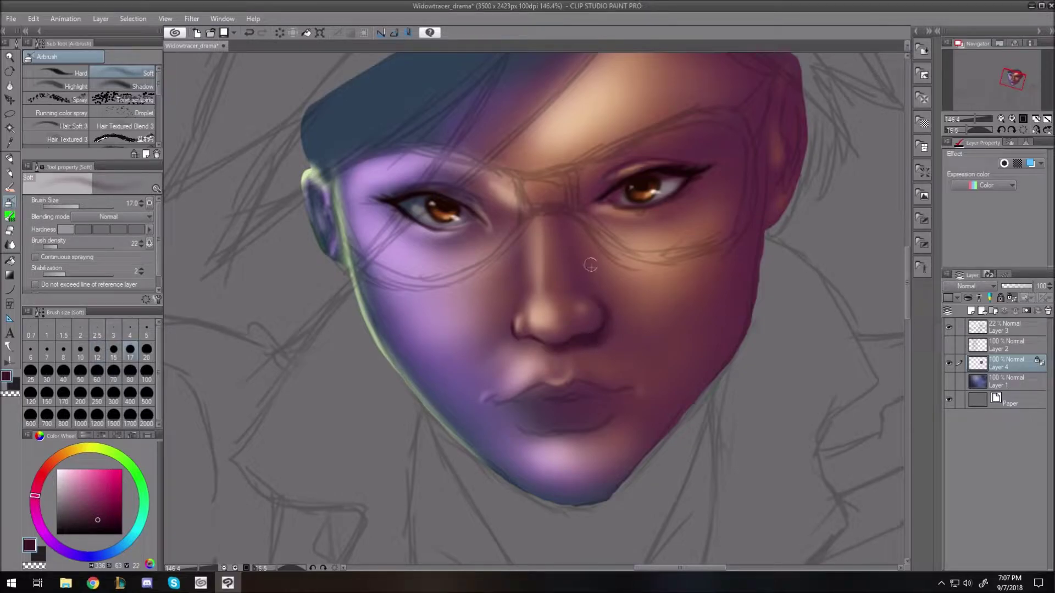
Deepen the shading under the nose and around the lit-side nostril with the Soft airbrush at reduced sizes of about 12 and below.
key("bracketleft")
key("bracketleft")
key("bracketleft")
key("bracketleft")
key("bracketleft")
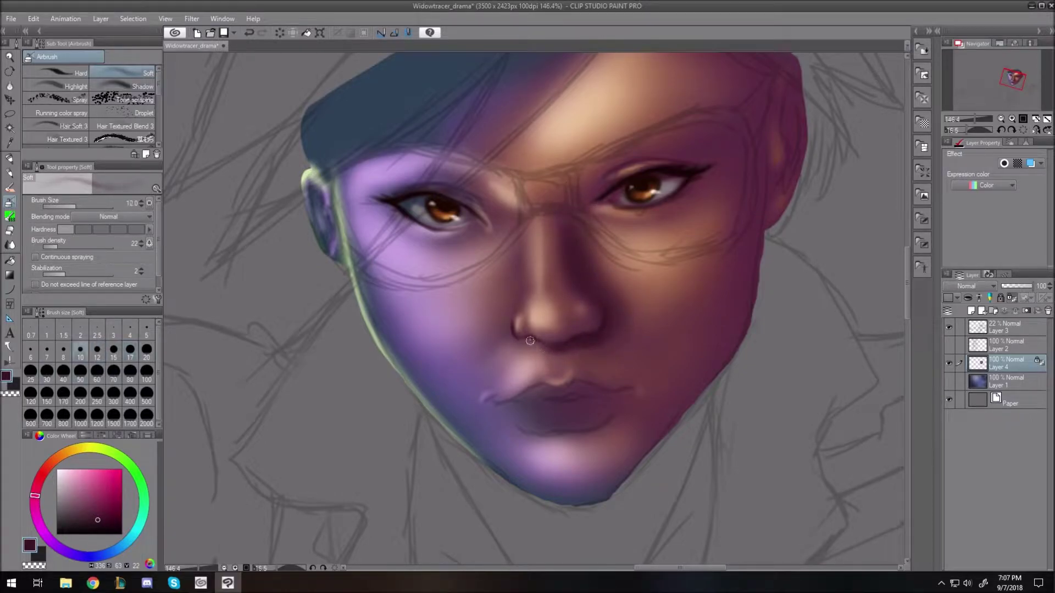
key("bracketleft")
key("bracketleft")
key("bracketleft")
key("bracketleft")
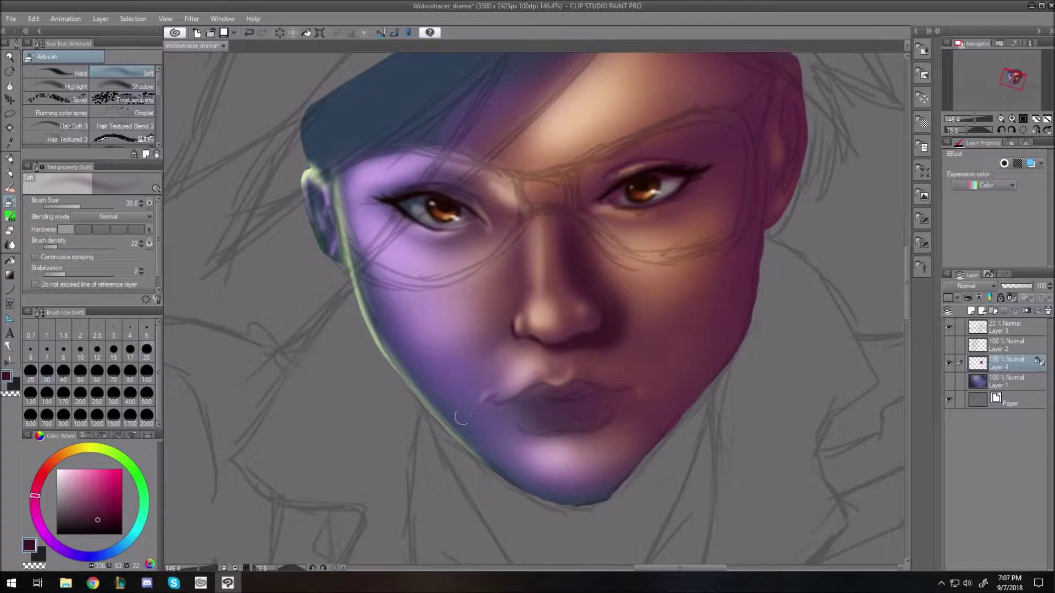
Airbrush a muted magenta (H 336, S 44, V 46) onto the lips, enlarging the brush from size 12.
left_click_drag(110, 475, 90, 502)
key("bracketright")
key("bracketright")
key("bracketright")
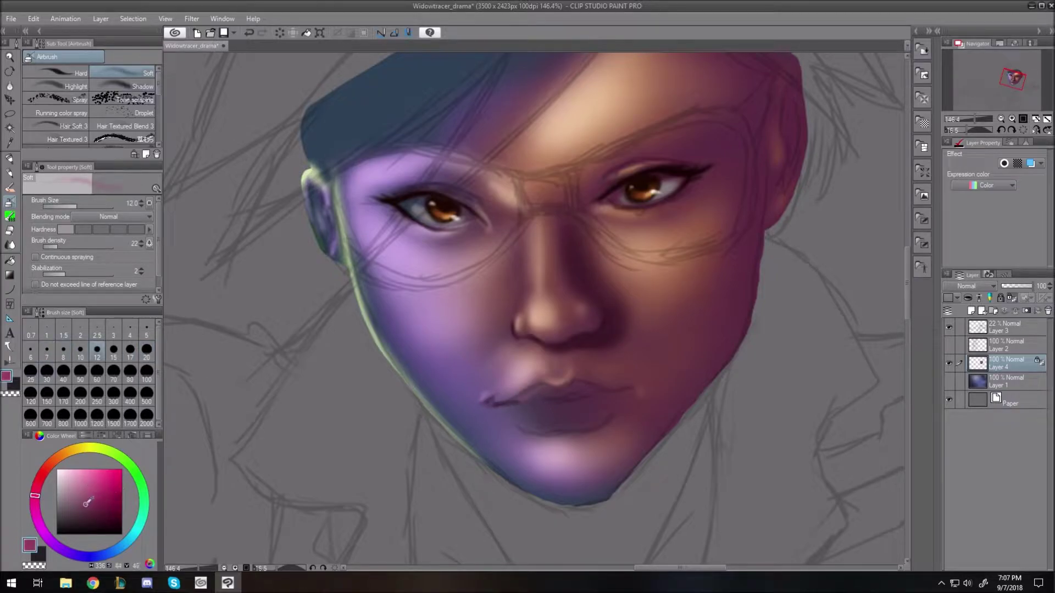
key("bracketright")
key("bracketright")
mouse_move(525, 412)
left_mouse_down()
mouse_move(537, 400)
mouse_move(565, 412)
mouse_move(600, 405)
mouse_move(528, 407)
left_mouse_up()
key("bracketright")
key("bracketright")
Shift the colour to a dark purple and airbrush it across the lips.
left_click(99, 516)
left_click_drag(37, 520, 47, 535)
mouse_move(522, 415)
left_mouse_down()
mouse_move(566, 402)
mouse_move(586, 420)
mouse_move(601, 401)
mouse_move(535, 406)
mouse_move(538, 392)
mouse_move(575, 393)
left_mouse_up()
Paint soft highlights on the lower lip with a lighter magenta-purple, adjusting the airbrush size.
left_click(88, 493)
left_click(42, 528)
key("bracketleft")
key("bracketleft")
key("bracketleft")
key("bracketleft")
key("bracketleft")
key("bracketleft")
key("bracketleft")
key("bracketright")
key("bracketright")
key("bracketright")
key("bracketright")
key("bracketright")
key("bracketright")
left_click_drag(536, 416, 550, 415)
left_click_drag(574, 411, 595, 409)
Darken the mouth corners and the line between the lips with near-black crimson (H 340, S 93, V 13) at size 5.
left_click_drag(104, 511, 105, 520)
key("bracketleft")
key("bracketleft")
key("bracketleft")
key("bracketleft")
key("bracketleft")
key("bracketleft")
key("bracketleft")
key("bracketleft")
left_click_drag(486, 399, 495, 405)
left_click(35, 492)
left_click(103, 522)
left_click(117, 526)
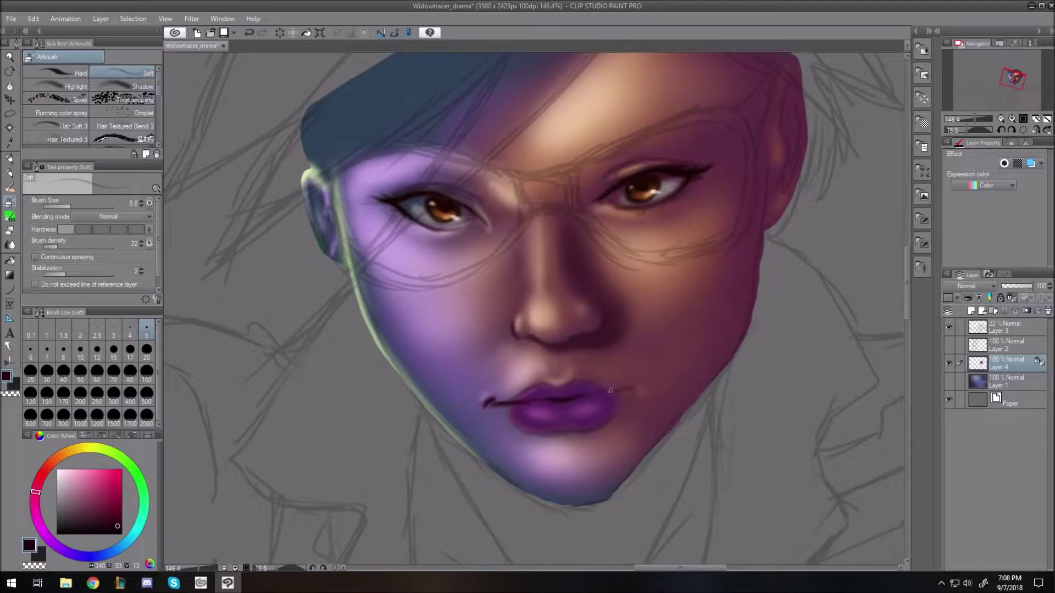
Sample the lower lip's purple (H 305, S 50, V 58) and blend it over the upper lip with the Soft airbrush at size 15.
left_click(525, 421, "alt")
left_click(536, 416, "alt")
key("bracketright")
key("bracketright")
key("bracketright")
key("bracketright")
key("bracketright")
key("bracketright")
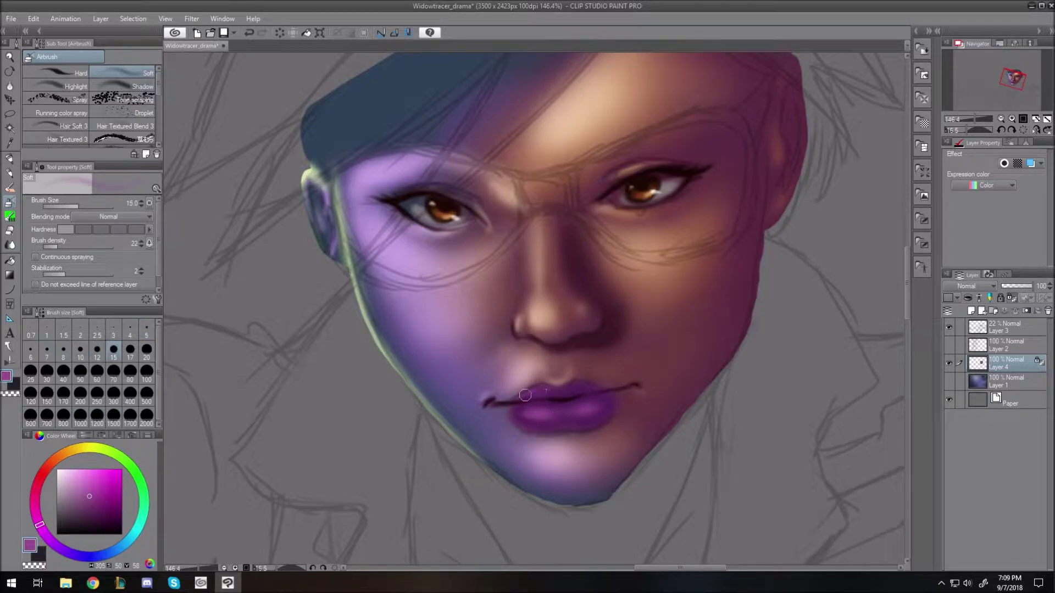
Sample the purple at the lower lip's lit-side edge and refine the lip contour with a smaller Soft airbrush.
left_click(519, 426, "alt")
key("bracketleft")
key("bracketleft")
key("bracketleft")
key("bracketleft")
key("bracketleft")
Sample the dark tone near the lit-side mouth corner and shade the lower lip's bottom edge up to its shadow-side end.
left_click(496, 406, "alt")
key("bracketleft")
key("bracketright")
key("bracketright")
key("bracketright")
key("bracketright")
key("bracketright")
key("bracketright")
left_click_drag(569, 432, 618, 398)
Deepen the shadow-side end of the lips with dark violet (H 274, S 74, V 18), enlarging the Soft airbrush to size 30.
key("bracketleft")
key("bracketleft")
key("bracketleft")
key("bracketleft")
key("bracketleft")
key("bracketright")
key("bracketright")
key("bracketright")
key("bracketright")
key("bracketright")
key("bracketright")
key("bracketright")
key("bracketright")
key("bracketright")
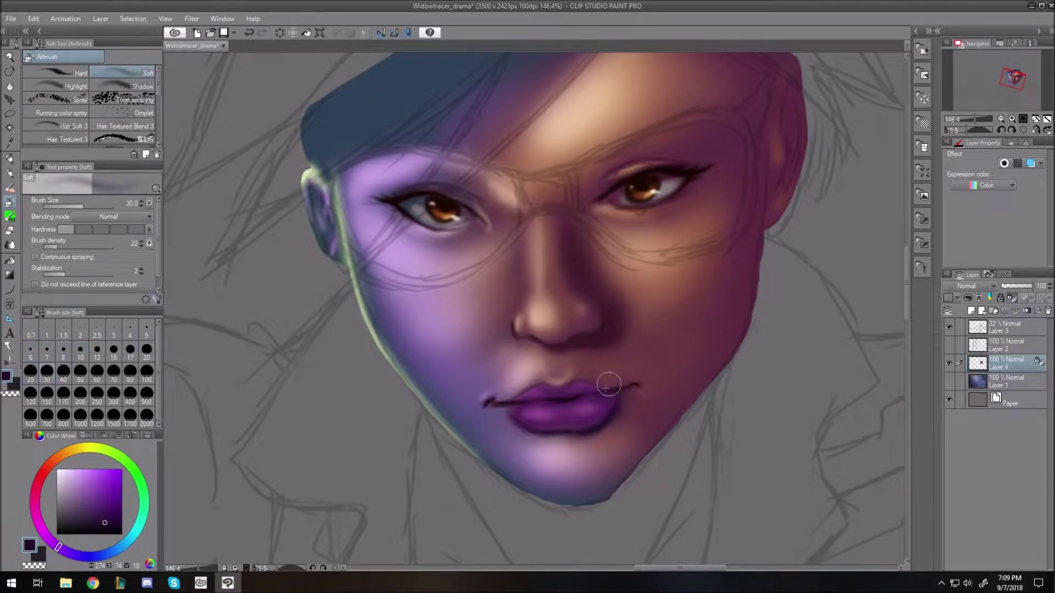
Sample the muted red-brown on the shadow side of the nose bridge (H 355, S 43, V 44) and blend it down the bridge.
key("ctrl+0")
key("ctrl+at")
scroll(632, 261, "up", 15)
scroll(588, 287, "up", 5)
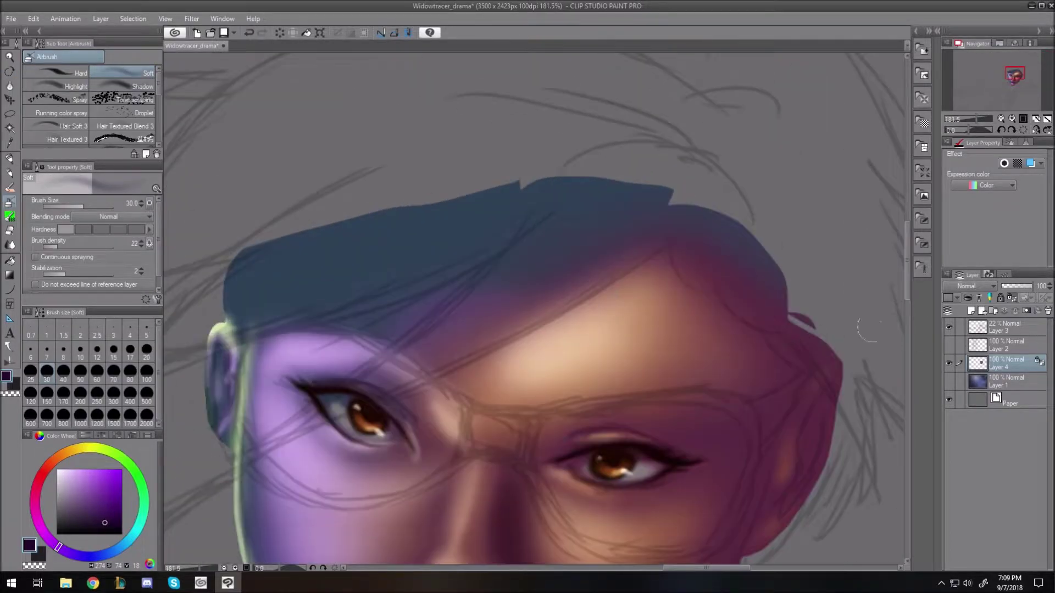
scroll(845, 345, "down", 5)
left_click(495, 178, "alt")
left_click_drag(496, 175, 499, 210)
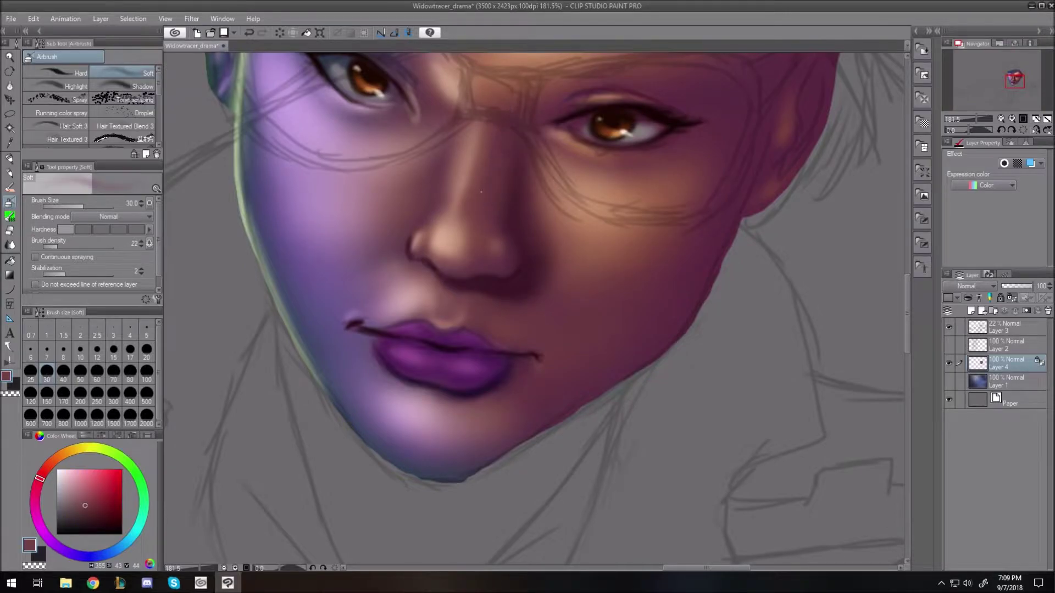
Deepen the shadows at both inner eye corners with dark magenta (H 321, S 72, V 28), reducing the Soft airbrush to size 20.
scroll(682, 164, "up", 3)
left_click(688, 281, "alt")
left_click(103, 517)
left_click_drag(442, 264, 441, 291)
left_click_drag(536, 318, 566, 262)
key("bracketleft")
key("bracketleft")
key("bracketleft")
key("bracketleft")
key("bracketleft")
key("bracketright")
key("bracketright")
key("bracketright")
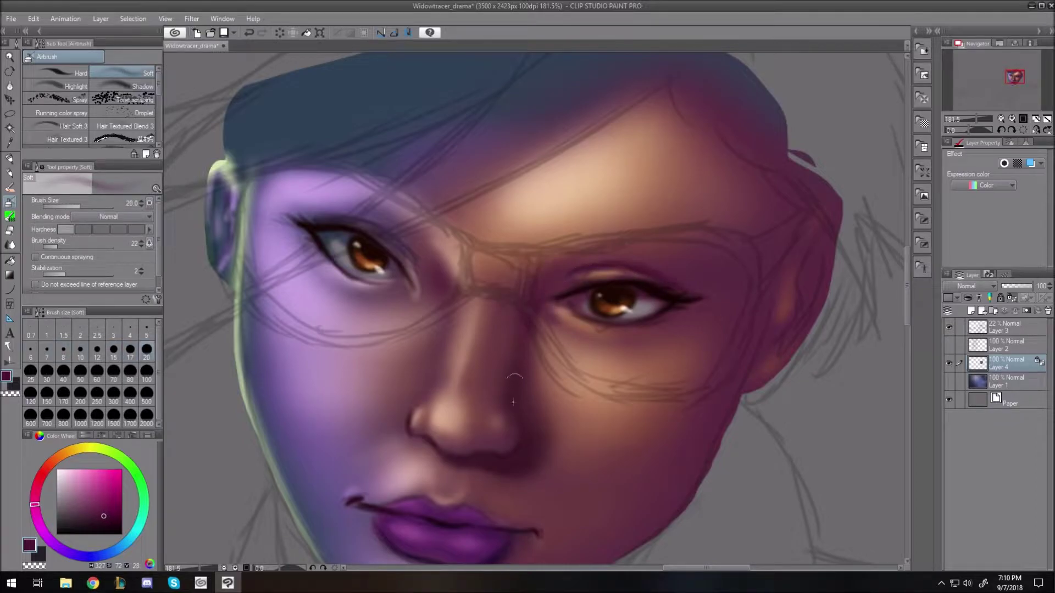
Draw the inner fold of the shadow-side ear in dark red (H 345, S 78, V 28) with the Soft airbrush at size 7.
key("bracketleft")
key("bracketleft")
key("bracketleft")
key("bracketleft")
key("bracketleft")
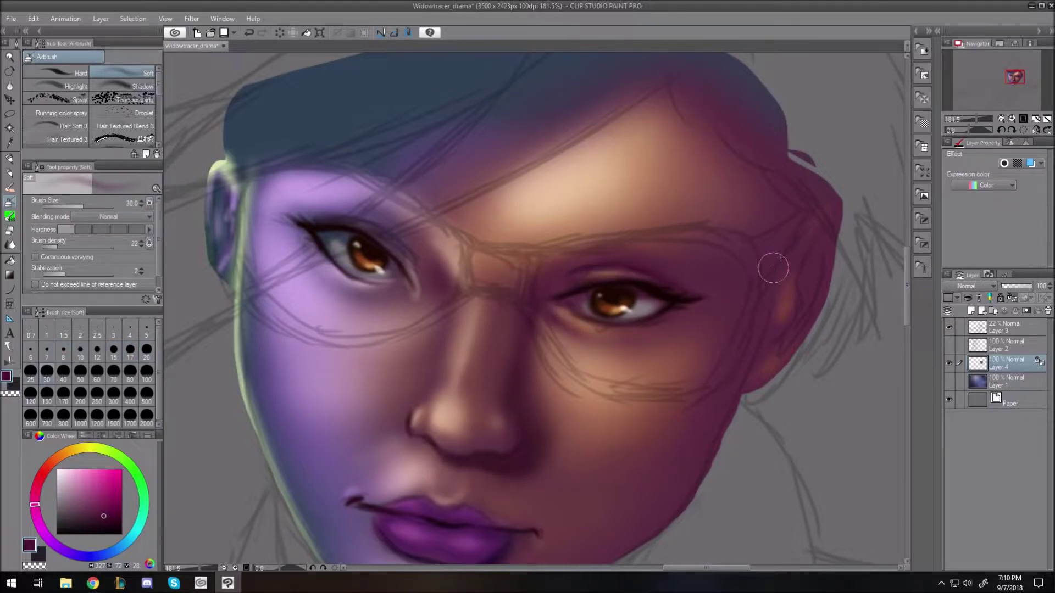
key("bracketleft")
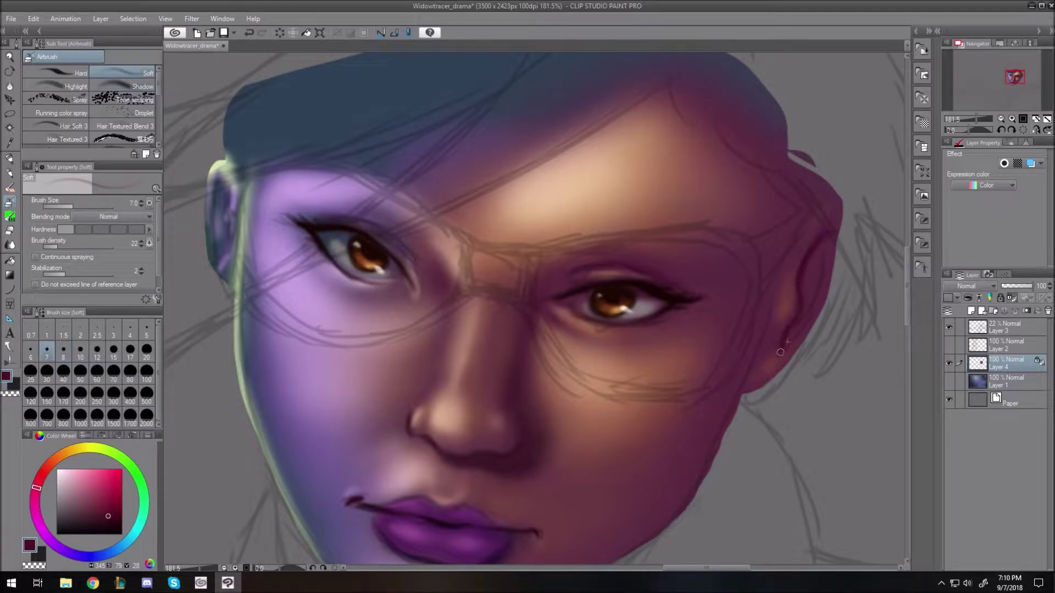
Shade the hollow of the shadow-side ear with dark red (H 340, S 84, V 27), using the Soft airbrush at sizes 5 to 15.
key("bracketright")
key("bracketright")
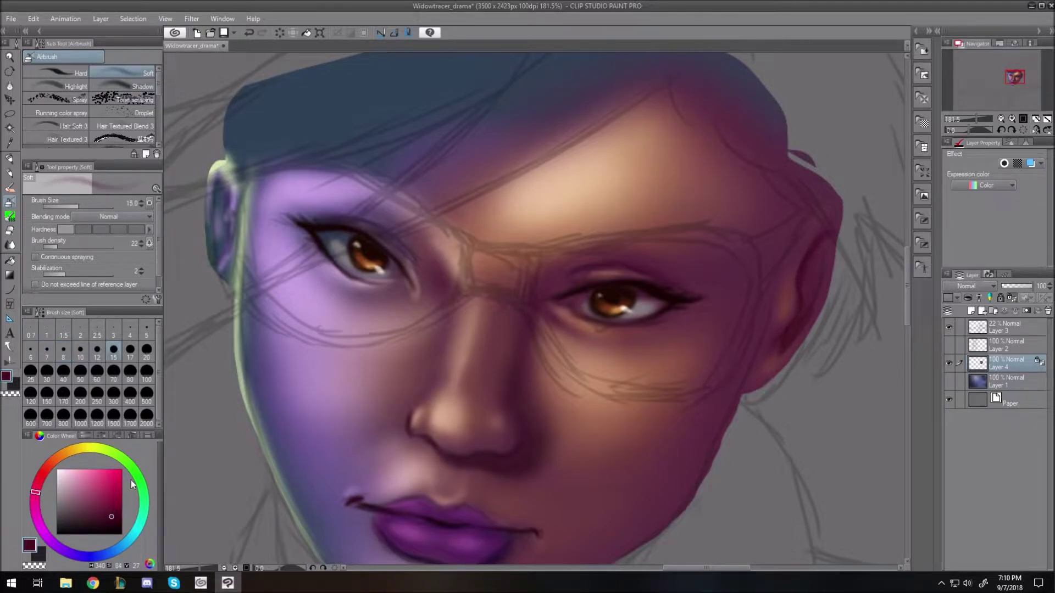
left_click_drag(812, 255, 785, 339)
key("bracketleft")
key("bracketleft")
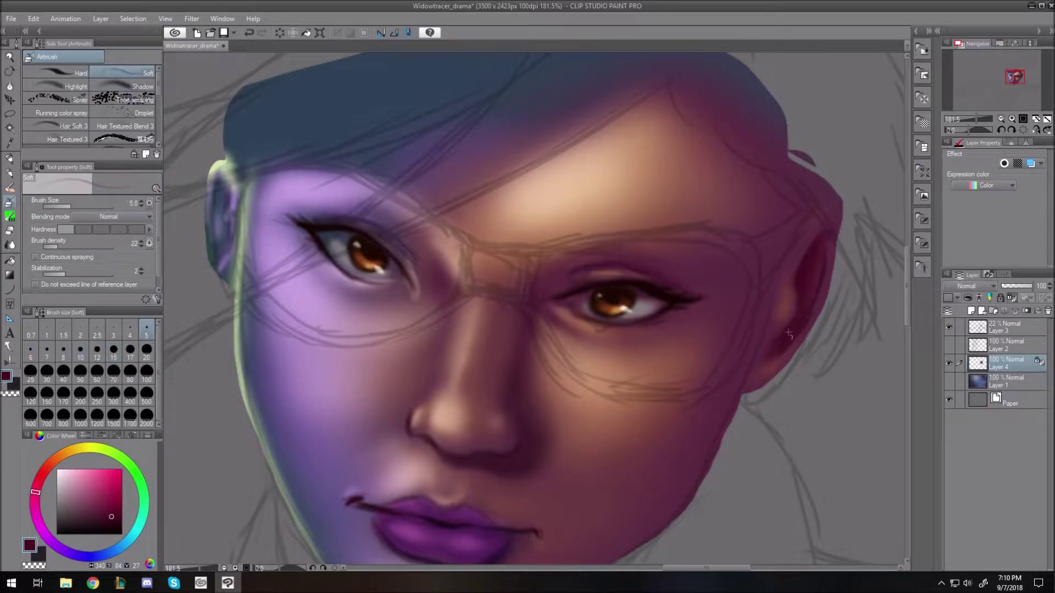
key("bracketright")
key("bracketright")
key("bracketright")
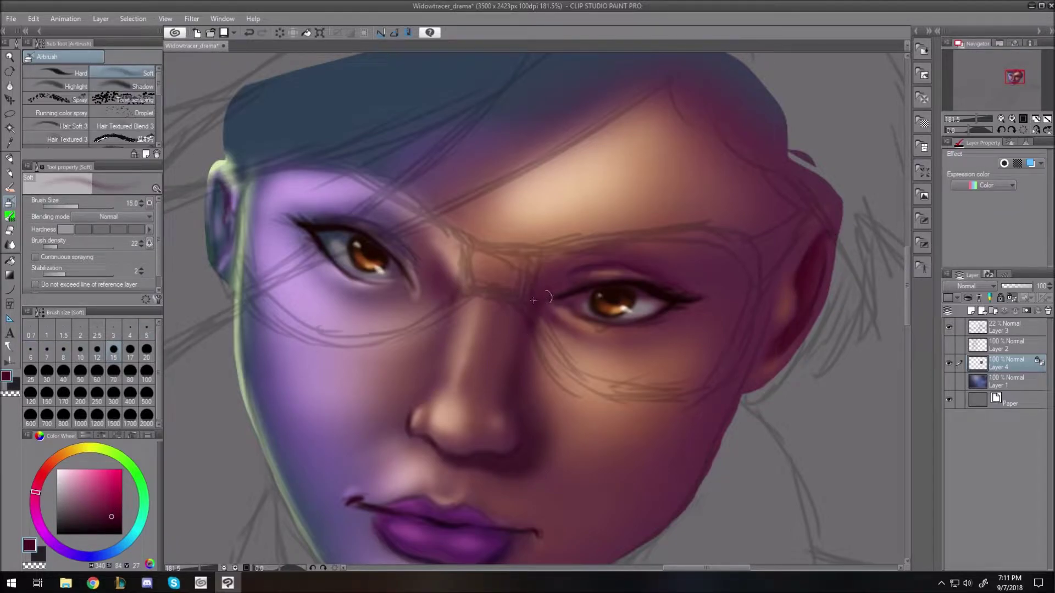
Darken the shadow beneath the shadow-side half of the lower lip with H 335, S 35, V 23 at brush size 25.
scroll(398, 365, "down", 3)
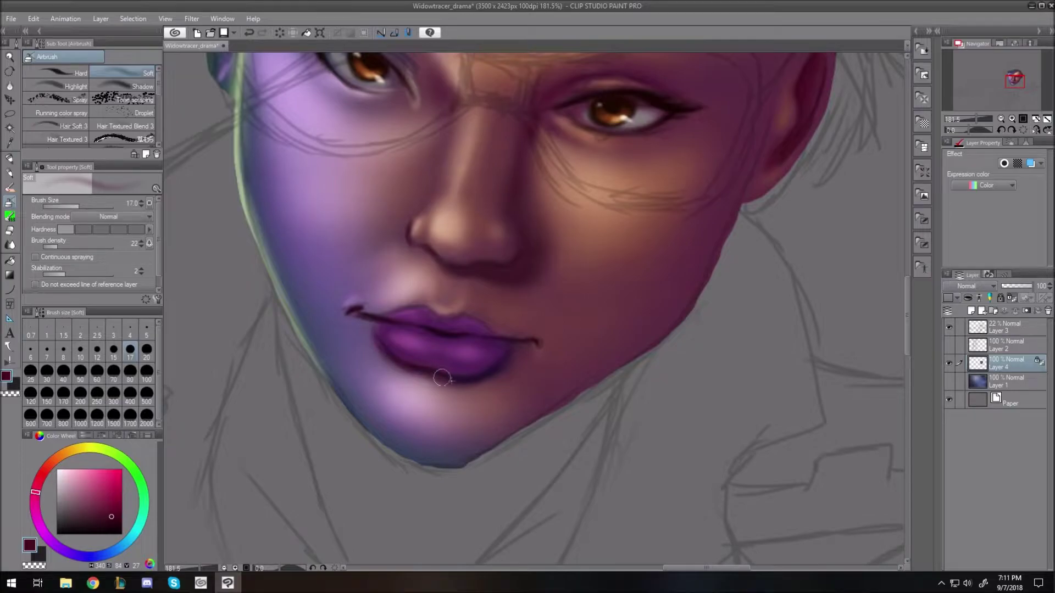
key("bracketright")
key("bracketright")
key("ctrl+0")
scroll(654, 314, "up", 5)
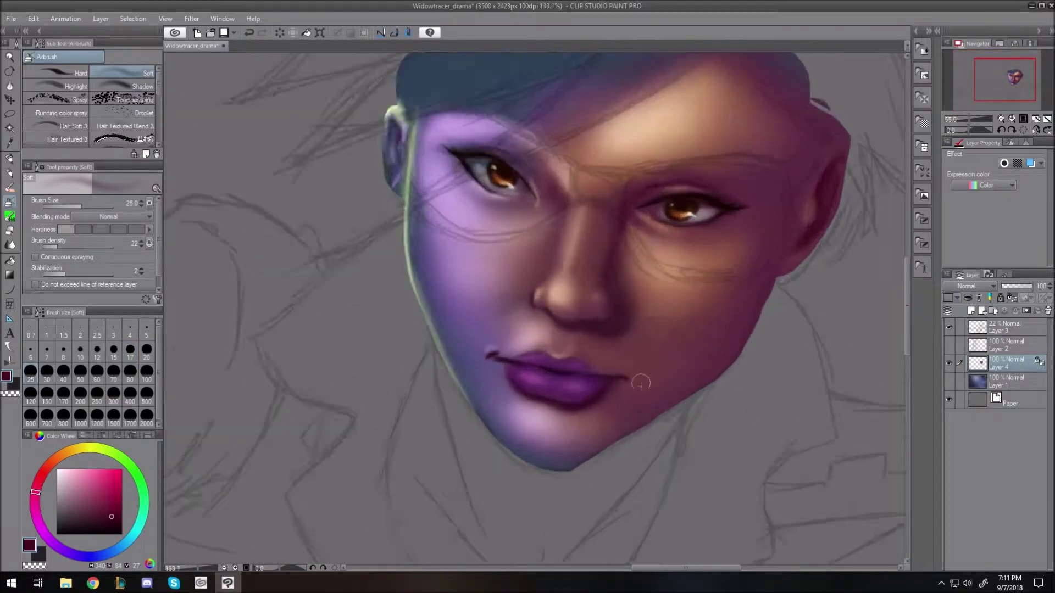
left_click(92, 512)
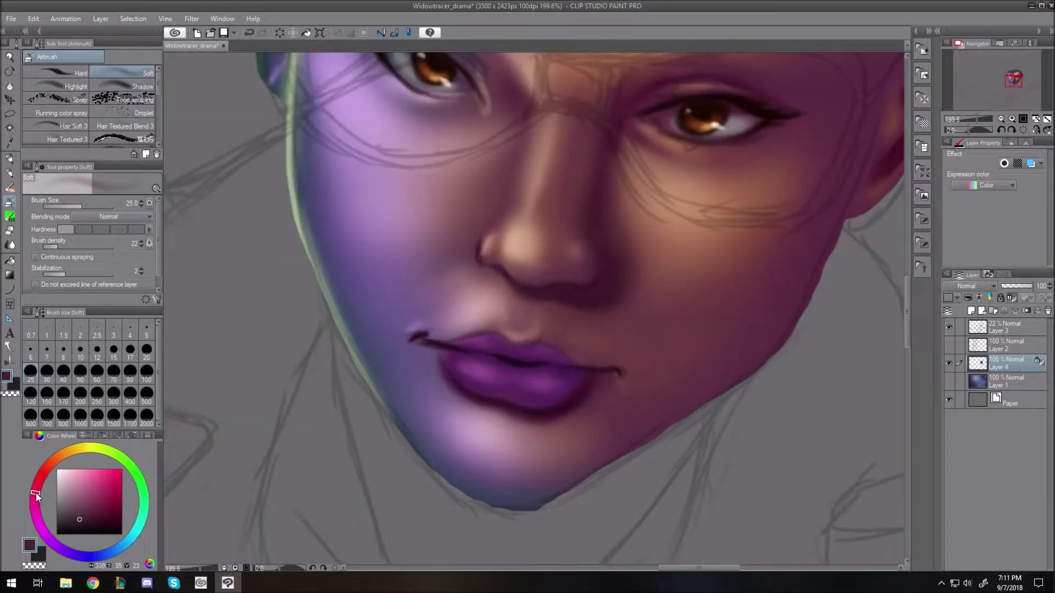
mouse_move(566, 416)
left_mouse_down()
mouse_move(511, 407)
mouse_move(609, 373)
mouse_move(603, 392)
left_mouse_up()
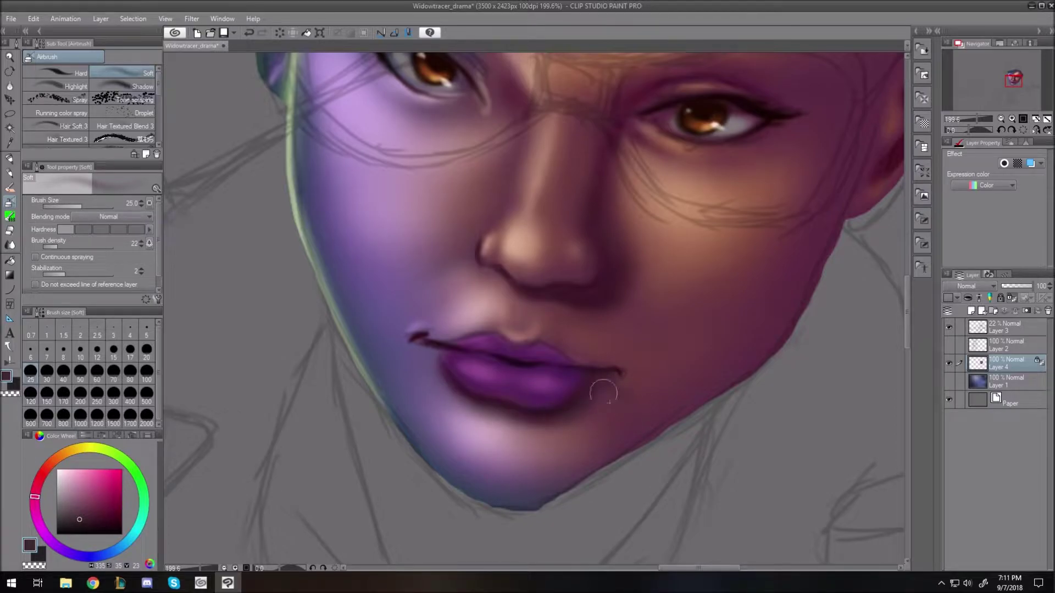
Paint dark diagonal shadow strokes along the hair sketch lines across the forehead with the Soft airbrush at size 15.
left_click_drag(907, 315, 907, 289)
key("bracketleft")
key("bracketleft")
key("bracketleft")
key("bracketleft")
left_click_drag(419, 201, 571, 136)
left_click_drag(519, 256, 725, 140)
left_click_drag(611, 204, 765, 111)
key("bracketright")
key("bracketright")
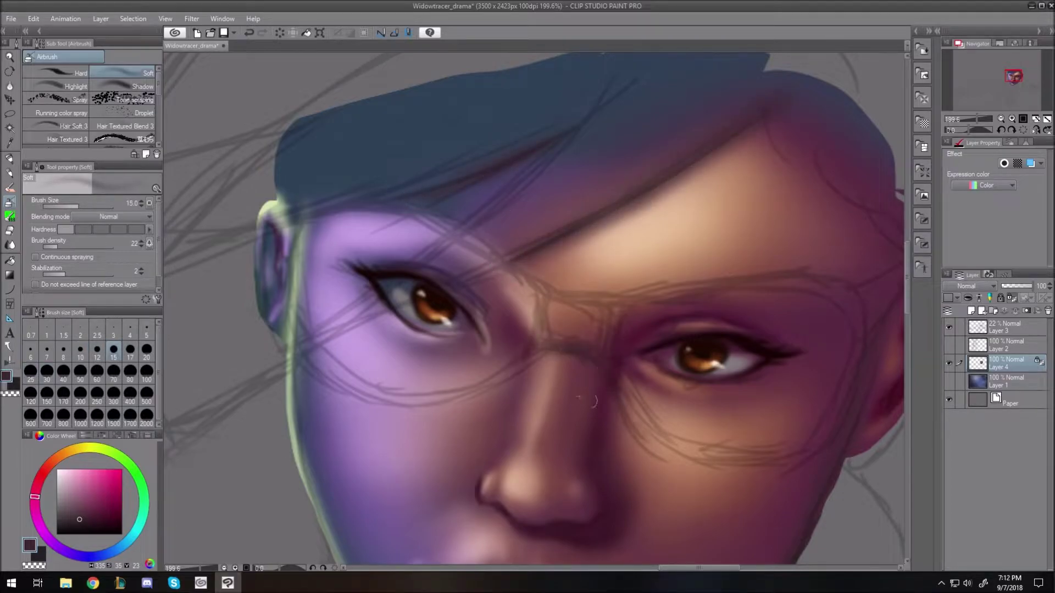
Refine the dark edge of the lit-side nostril with the Soft airbrush reduced to size 4, then 3.
key("bracketleft")
key("bracketleft")
key("bracketleft")
key("bracketleft")
key("bracketleft")
key("bracketleft")
key("bracketleft")
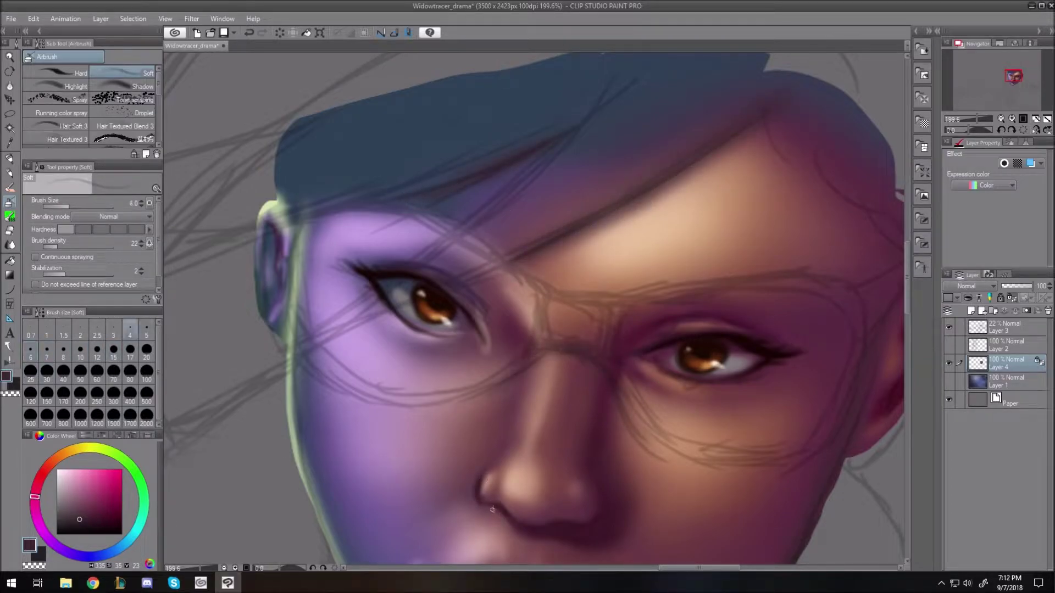
scroll(507, 389, "down", 5)
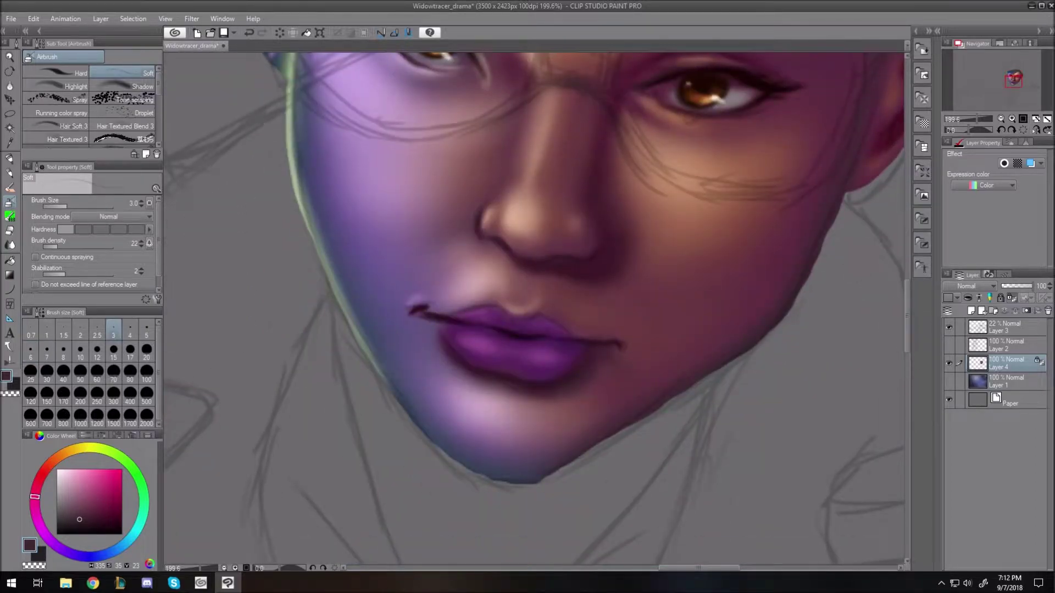
scroll(654, 417, "down", 5)
scroll(625, 267, "up", 5)
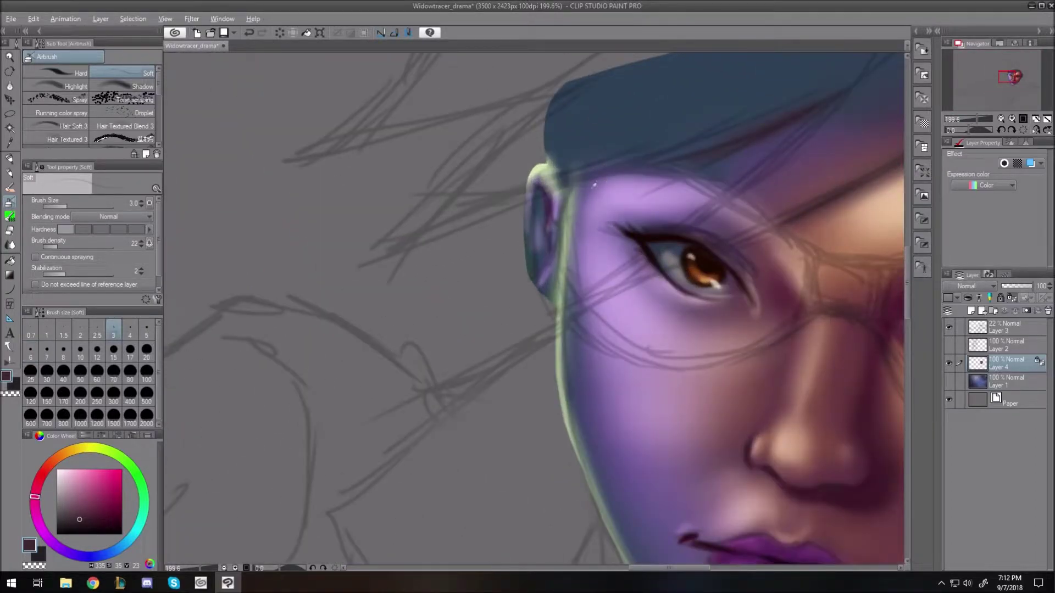
Sample the blue-violet beside the temple (H 247, S 36, V 49) and cover the green rim light along the face edge and ear at size 12.
left_click(594, 185, "alt")
key("bracketright")
key("bracketright")
key("bracketright")
key("bracketright")
key("bracketright")
key("bracketright")
key("bracketright")
mouse_move(576, 179)
left_mouse_down()
mouse_move(561, 330)
mouse_move(568, 445)
mouse_move(623, 556)
left_mouse_up()
mouse_move(532, 178)
left_mouse_down()
mouse_move(549, 166)
mouse_move(556, 192)
left_mouse_up()
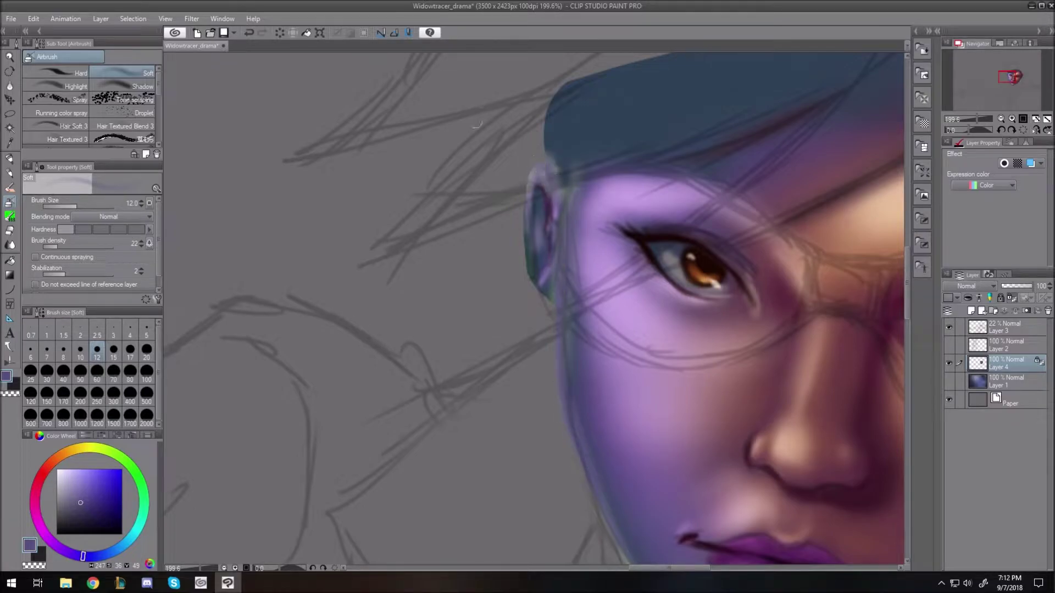
Shade the face edge in front of the lit-side ear with darker blue (H 247, S 50, V 33) using a small Soft airbrush.
left_click(63, 351)
left_click(90, 512)
key("bracketleft")
key("bracketleft")
key("bracketleft")
key("bracketright")
key("bracketright")
key("bracketright")
left_click_drag(549, 203, 568, 436)
Deepen the blue shadow along the lit-side cheek and jaw, enlarging the Soft airbrush to size 25.
scroll(548, 152, "down", 5)
key("bracketright")
key("bracketright")
key("bracketright")
key("bracketright")
key("bracketright")
key("bracketright")
left_click_drag(562, 145, 654, 381)
left_click_drag(558, 214, 709, 439)
key("ctrl+0")
scroll(639, 296, "up", 6)
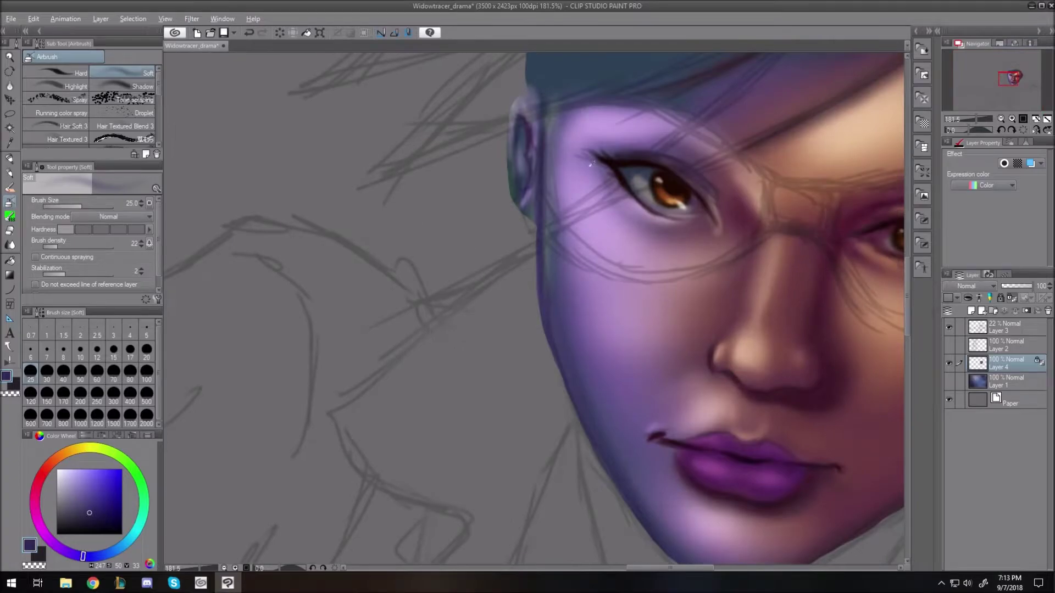
Sample the cheek's light purple (H 270, S 30, V 83) and paint a thin rim light down the face edge by the ear at size 6.
left_click(593, 236, "alt")
key("bracketleft")
key("bracketleft")
key("bracketleft")
key("bracketleft")
key("bracketleft")
key("bracketleft")
key("bracketleft")
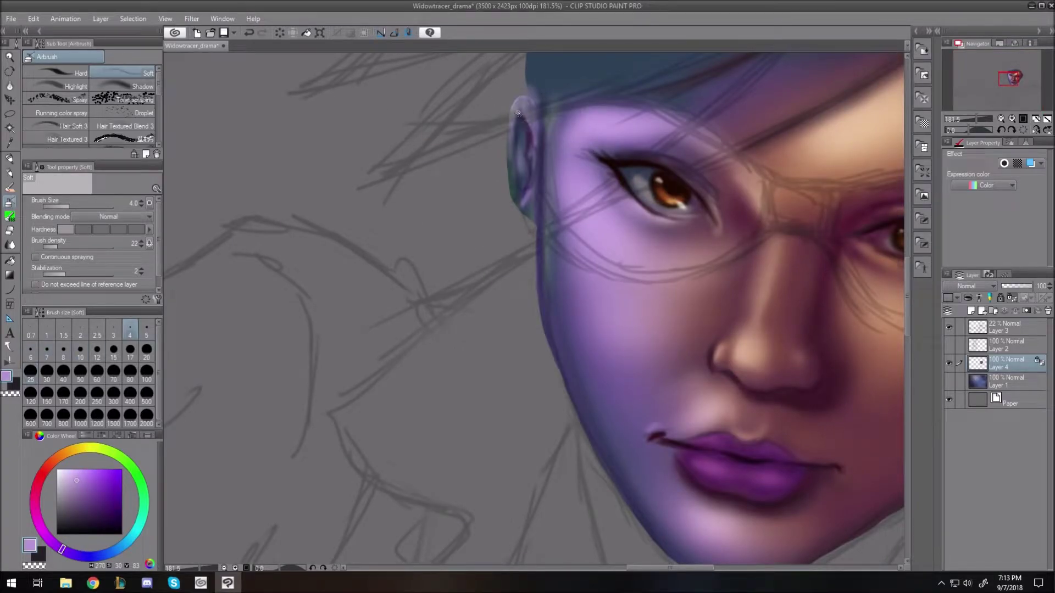
key("bracketright")
key("bracketright")
left_click_drag(545, 119, 538, 302)
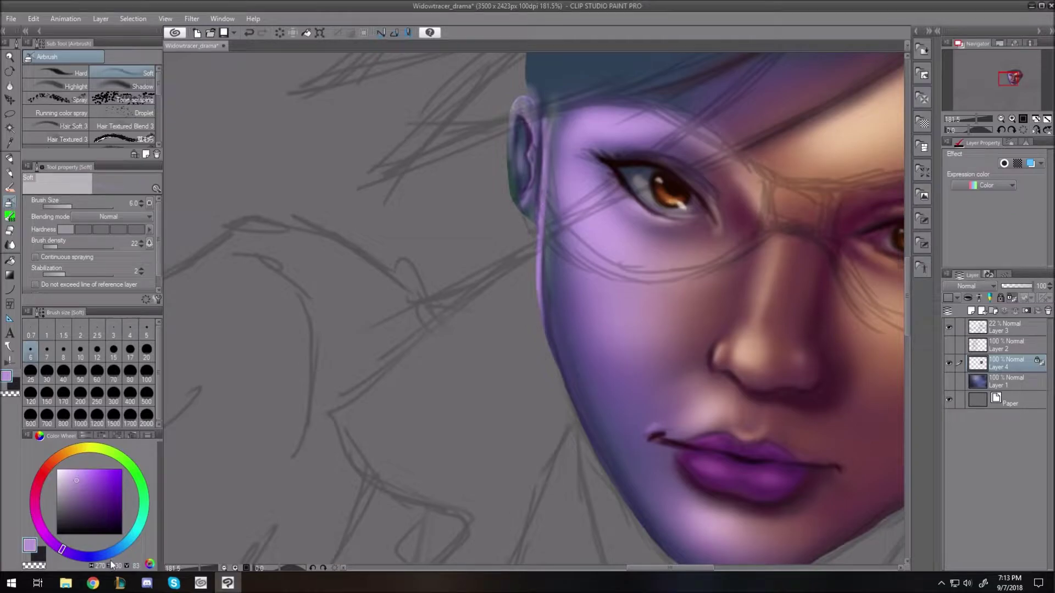
Sample the light blue on the ear rim (H 208, S 30, V 83) and paint a rim light down the jawline at sizes 5 to 15.
left_click(520, 97, "alt")
key("bracketleft")
key("bracketleft")
key("bracketright")
key("bracketright")
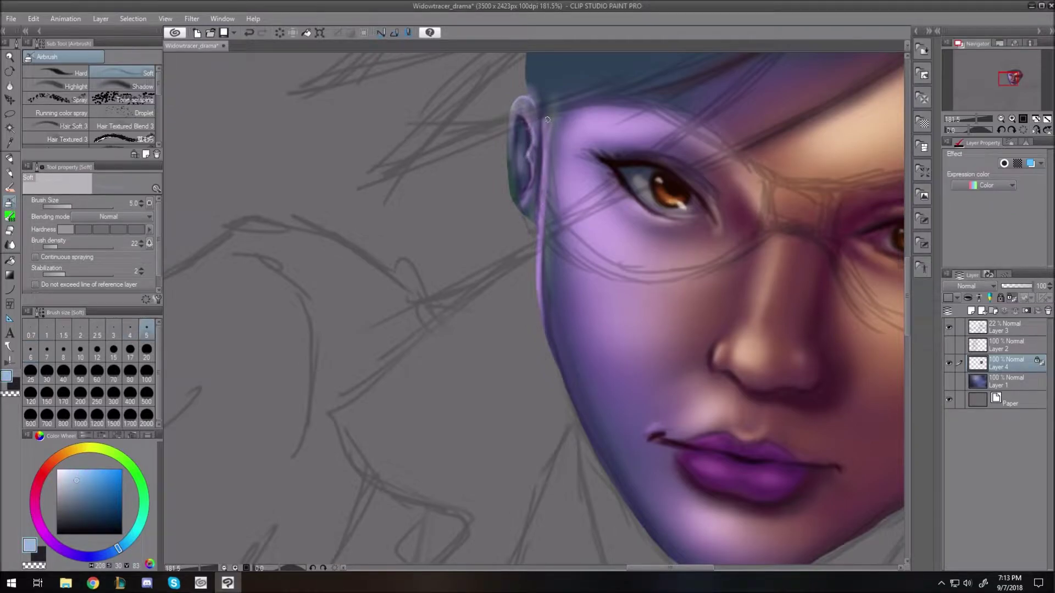
left_click_drag(539, 290, 561, 375)
left_click_drag(543, 316, 583, 426)
key("bracketright")
key("bracketright")
key("bracketright")
key("bracketright")
left_click_drag(562, 375, 641, 521)
key("bracketright")
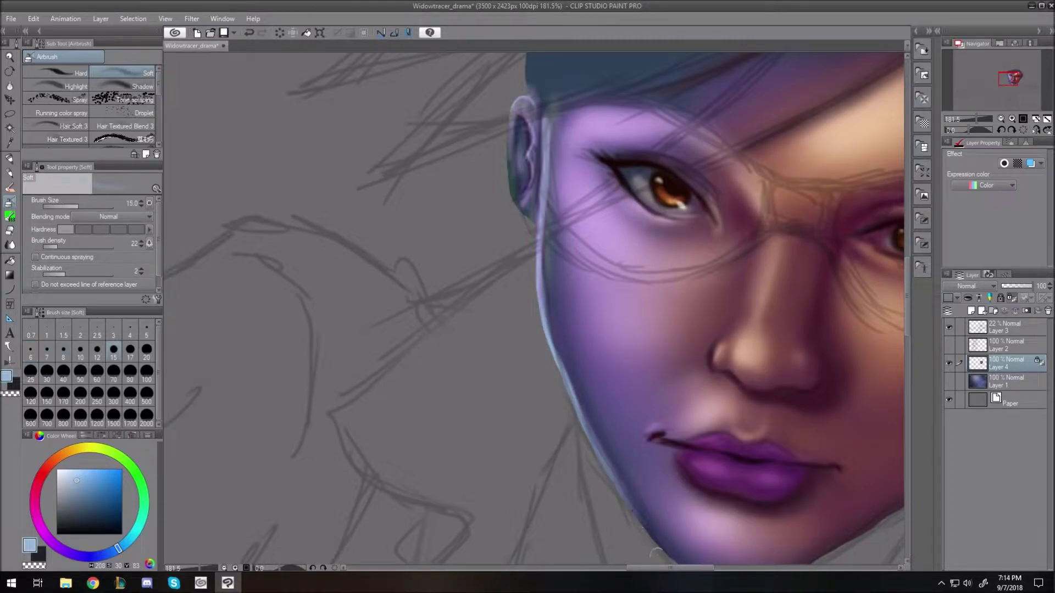
left_click_drag(603, 457, 647, 529)
Add light blue highlights along the lit side of the nose bridge and nose tip with the Soft airbrush at size 15.
key("bracketleft")
key("bracketleft")
key("bracketleft")
key("bracketleft")
key("bracketright")
key("bracketright")
key("bracketright")
key("bracketright")
left_click_drag(734, 360, 740, 334)
left_click_drag(754, 275, 738, 330)
left_click_drag(733, 362, 744, 355)
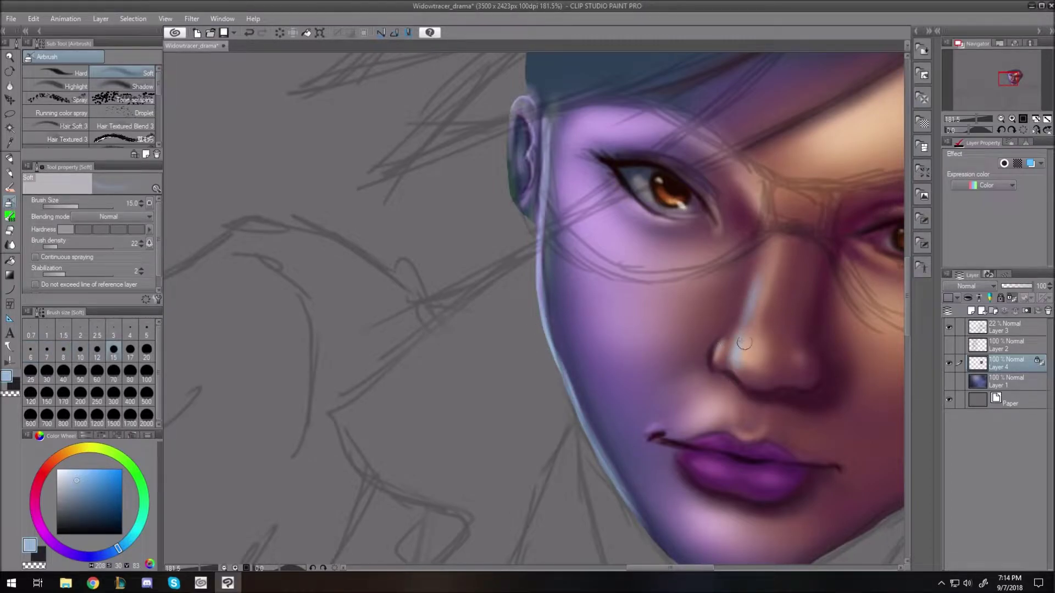
key("ctrl+0")
scroll(647, 323, "up", 3)
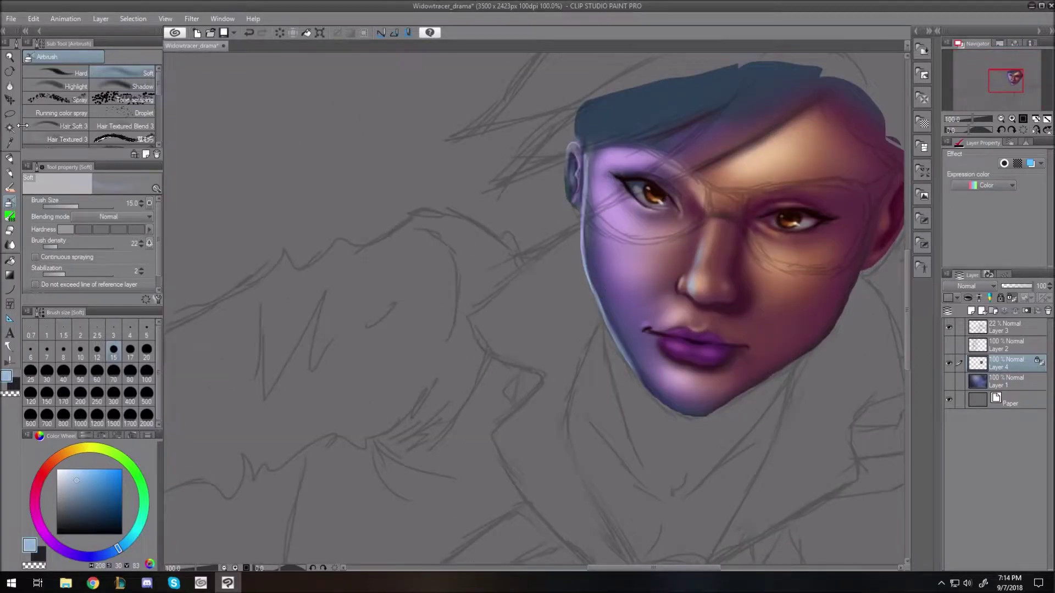
Save the file and lasso the lit side of the face from the temple around the eye, nose and mouth to the chin.
key("m")
key("ctrl+s")
mouse_move(585, 148)
left_mouse_down()
mouse_move(590, 274)
mouse_move(650, 392)
left_mouse_up()
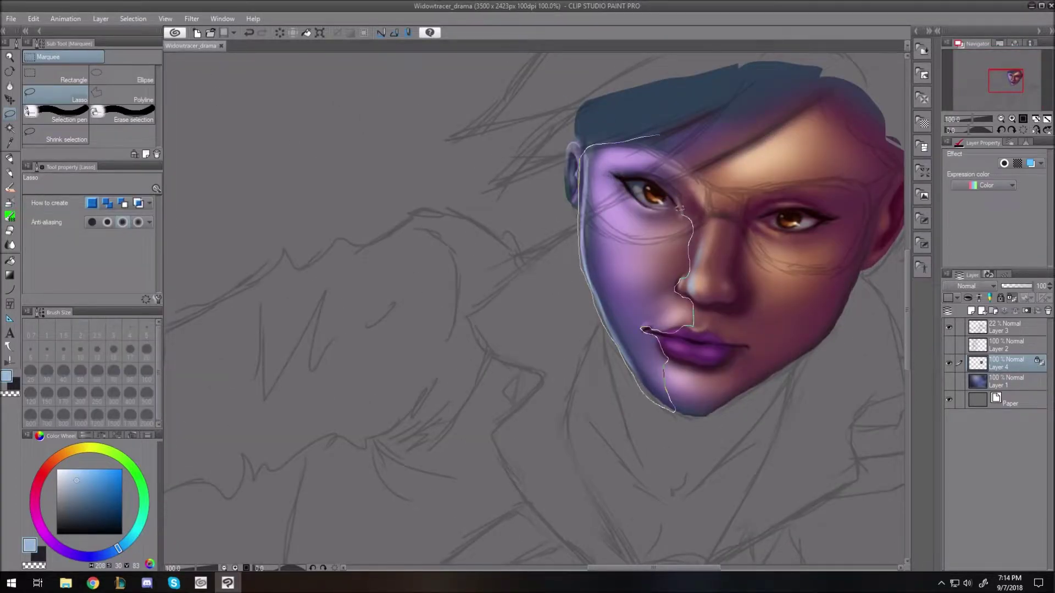
left_click_drag(656, 141, 657, 137)
left_click(131, 21)
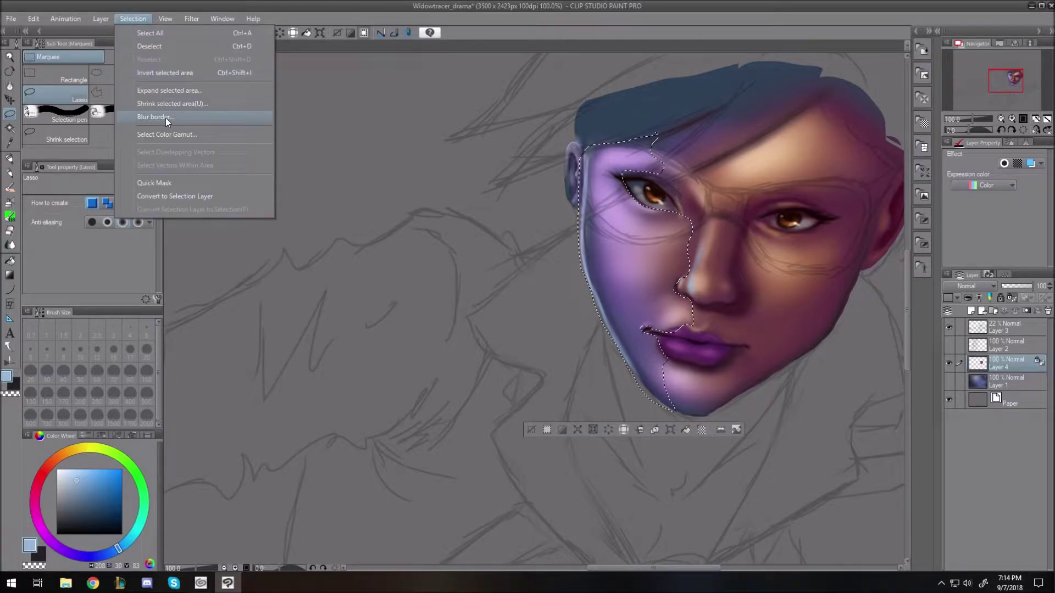
mouse_move(28, 24)
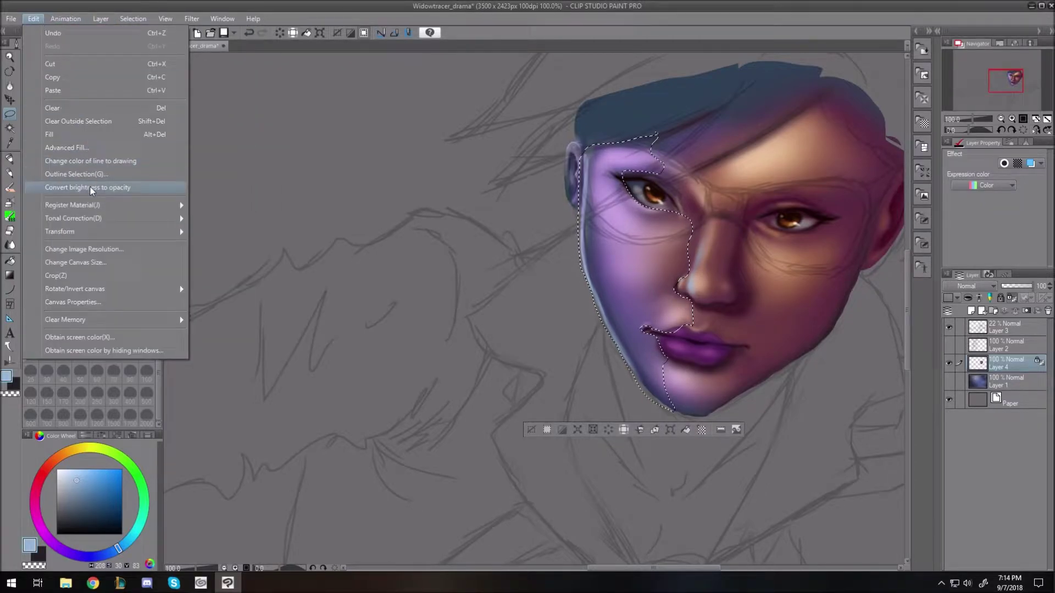
mouse_move(133, 18)
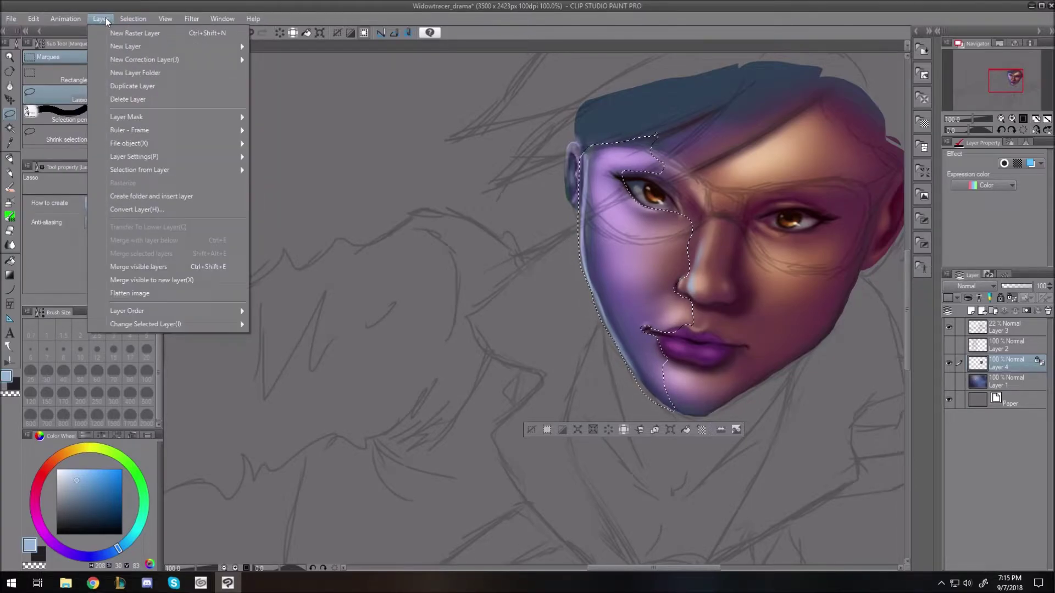
left_click(71, 21)
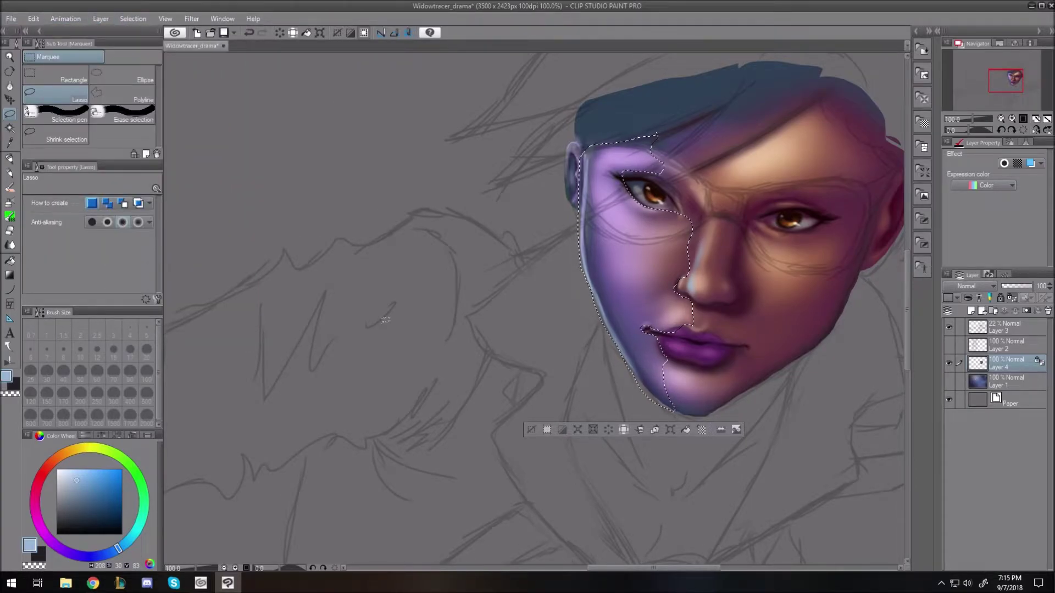
Glaze light blue along the outer edge of the selected face area with the Soft airbrush at size 70, and deselect.
key("b")
key("bracketright")
key("bracketright")
key("bracketright")
key("bracketright")
key("bracketright")
key("bracketright")
key("bracketright")
key("bracketright")
left_click_drag(585, 182, 609, 352)
key("ctrl+d")
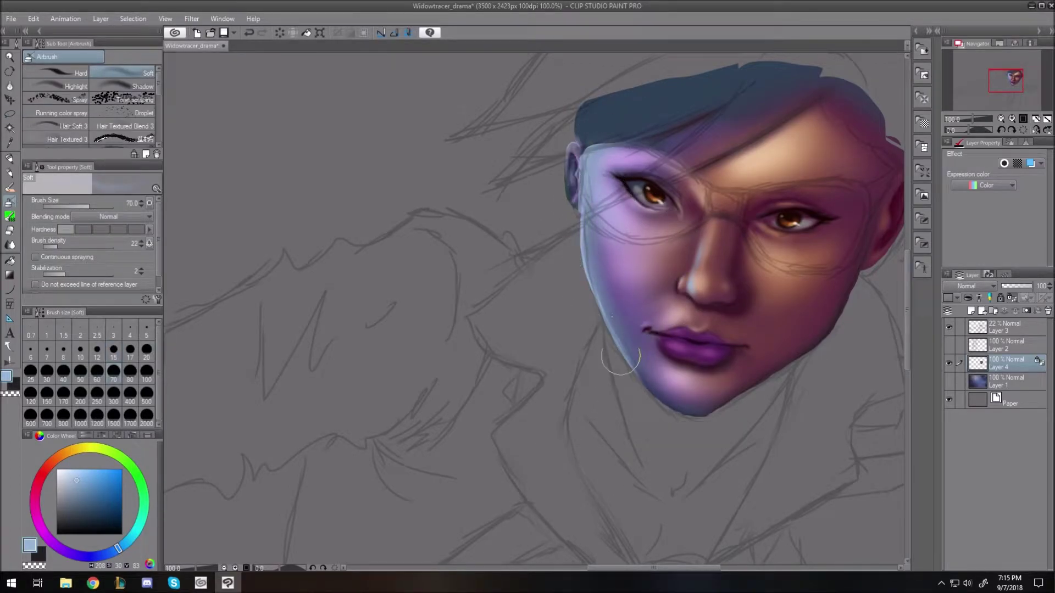
Add a new raster layer above the face and lasso the outline of the glasses, including both lenses, the bridge and the shadow-side temple arm.
key("ctrl+0")
scroll(701, 318, "up", 12)
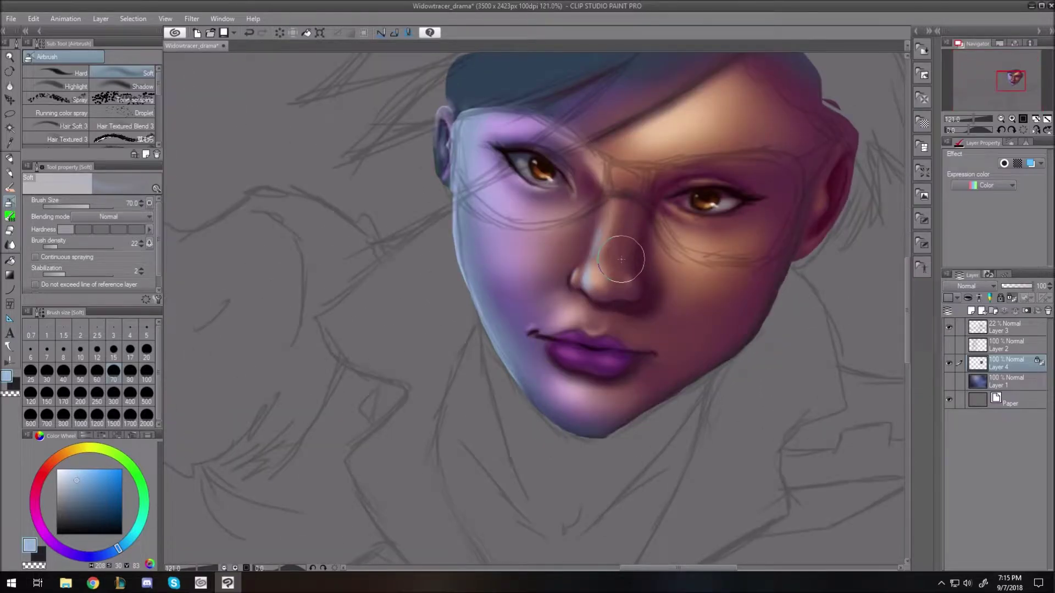
key("m")
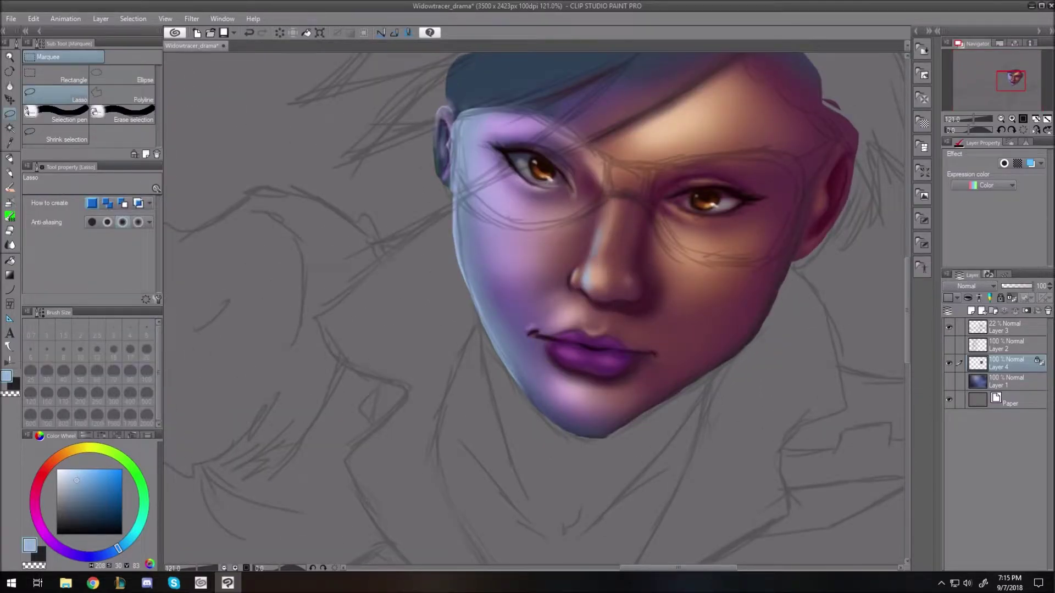
left_click(969, 311)
left_click_drag(599, 142, 450, 145)
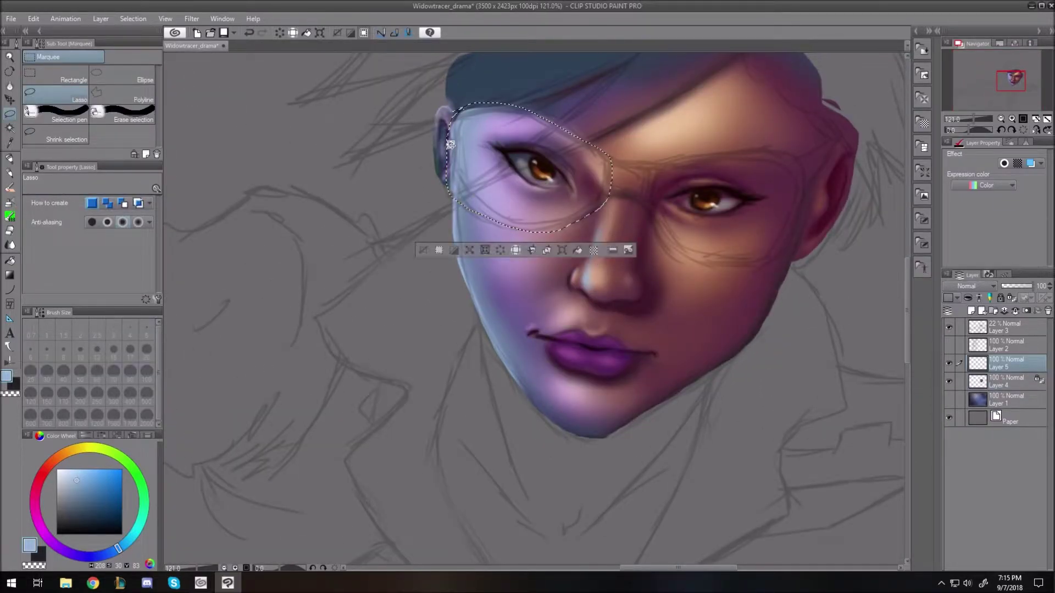
mouse_move(633, 195)
left_mouse_down()
mouse_move(652, 168)
mouse_move(766, 258)
mouse_move(749, 146)
mouse_move(652, 207)
left_mouse_up()
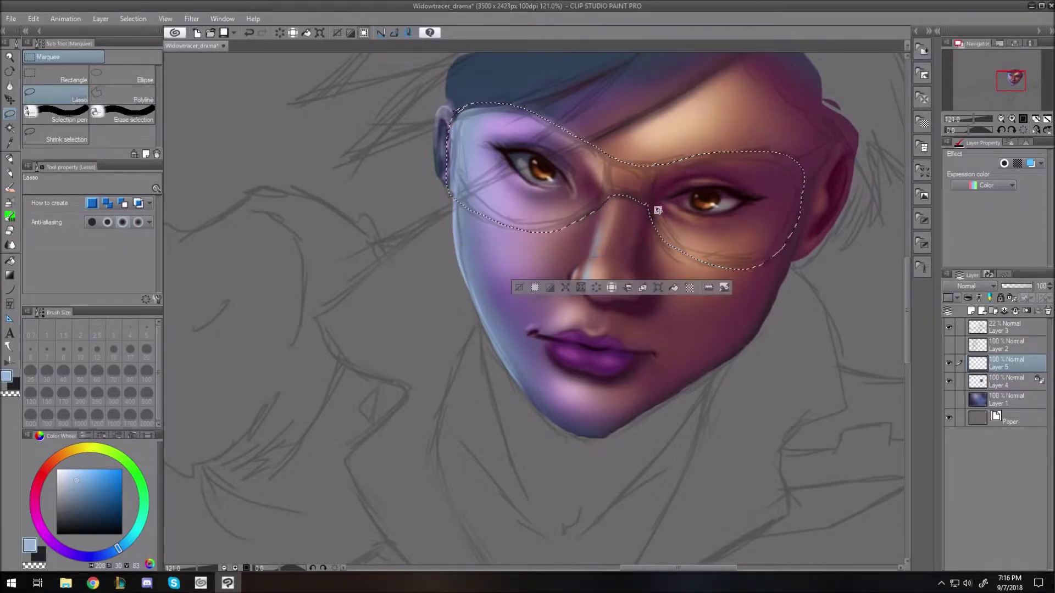
mouse_move(802, 159)
left_mouse_down()
mouse_move(824, 141)
mouse_move(801, 206)
left_mouse_up()
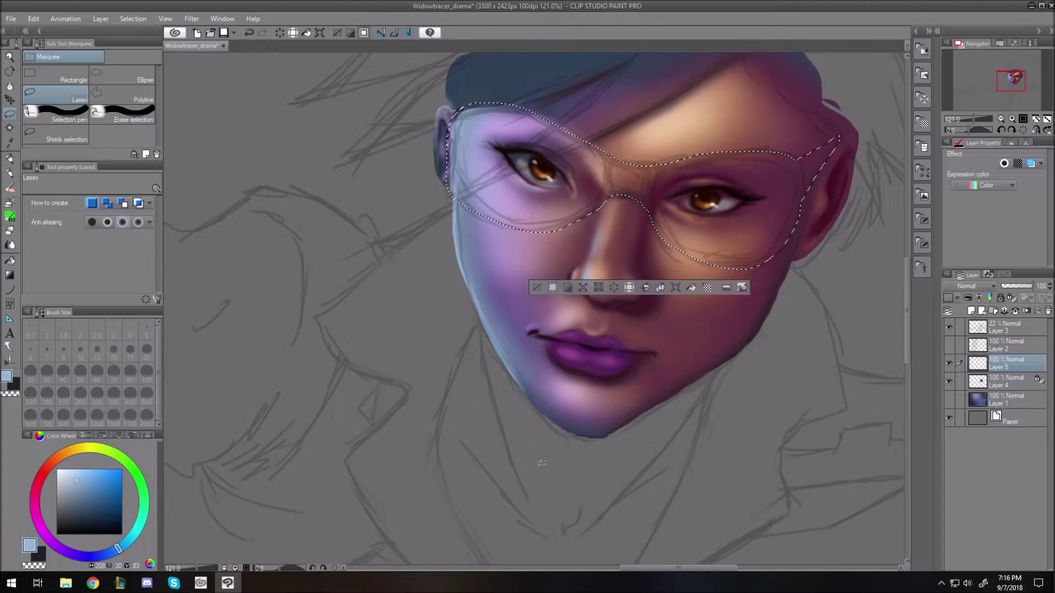
Tint both lenses inside the glasses selection with translucent orange and dark red sampled from the eye, using the Soft airbrush at size 70.
left_click(10, 202)
left_click(545, 174, "alt")
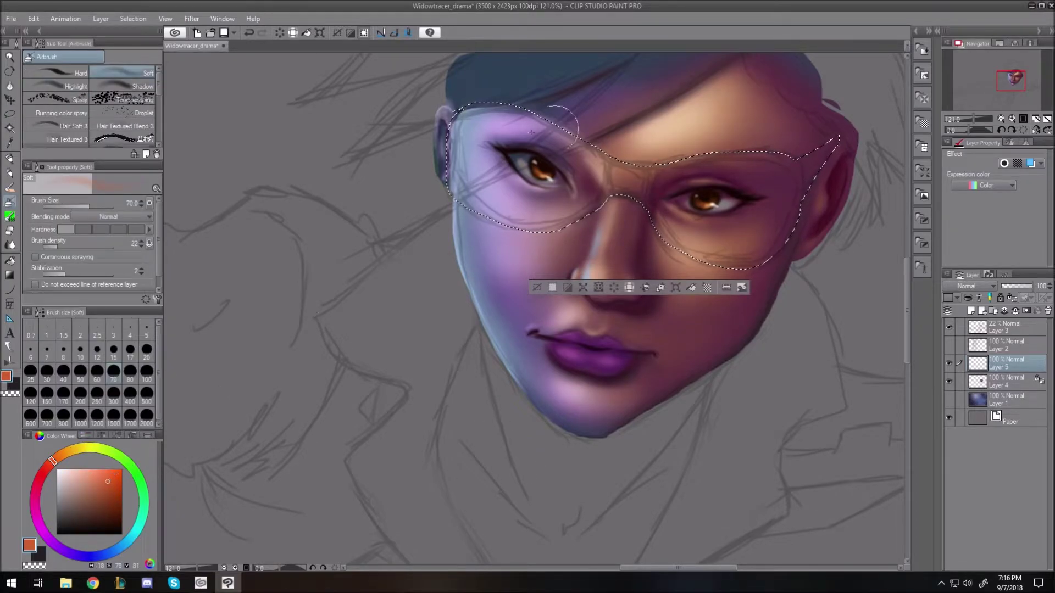
mouse_move(409, 175)
left_mouse_down()
mouse_move(810, 138)
mouse_move(621, 207)
left_mouse_up()
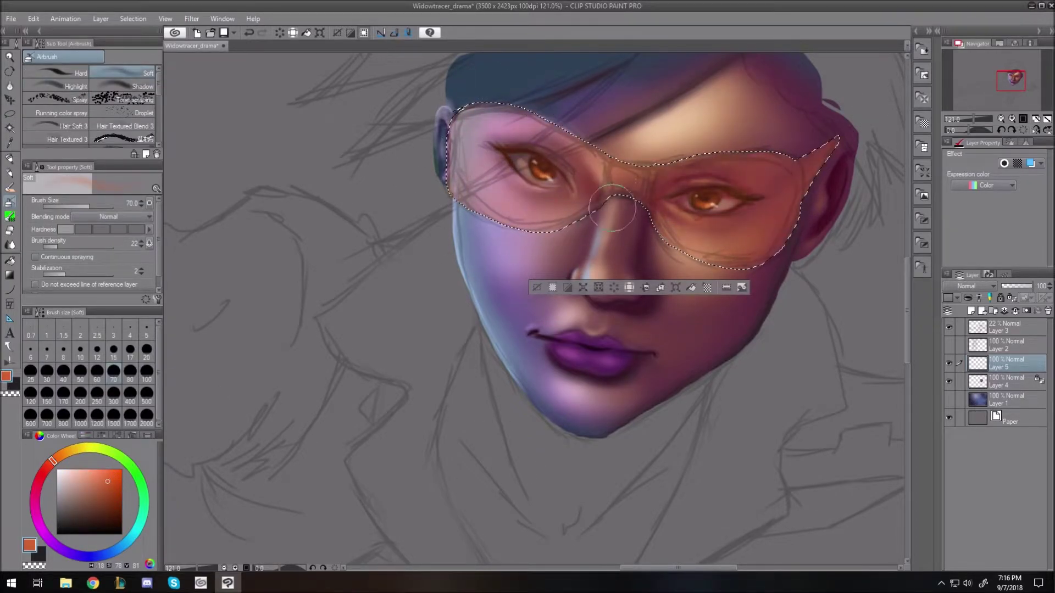
left_click(534, 164, "alt")
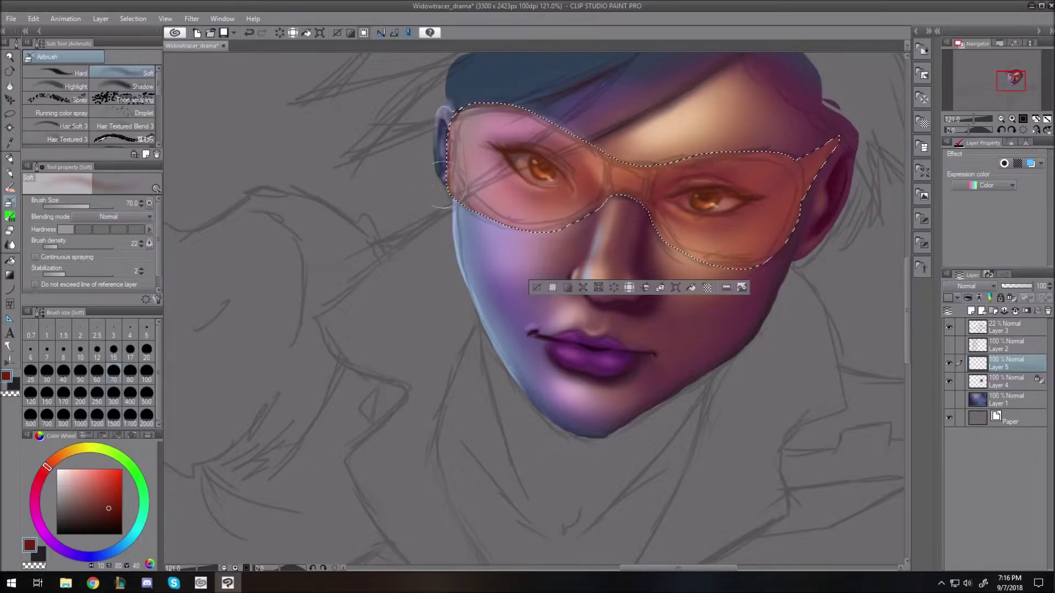
mouse_move(662, 170)
left_mouse_down()
mouse_move(791, 237)
mouse_move(799, 186)
left_mouse_up()
Paint the near-black brown frame around both lenses, the bridge and the temple arm with the Soft airbrush at size 15.
left_click(112, 526)
left_click(147, 349)
key("bracketleft")
key("bracketleft")
left_click_drag(472, 106, 458, 112)
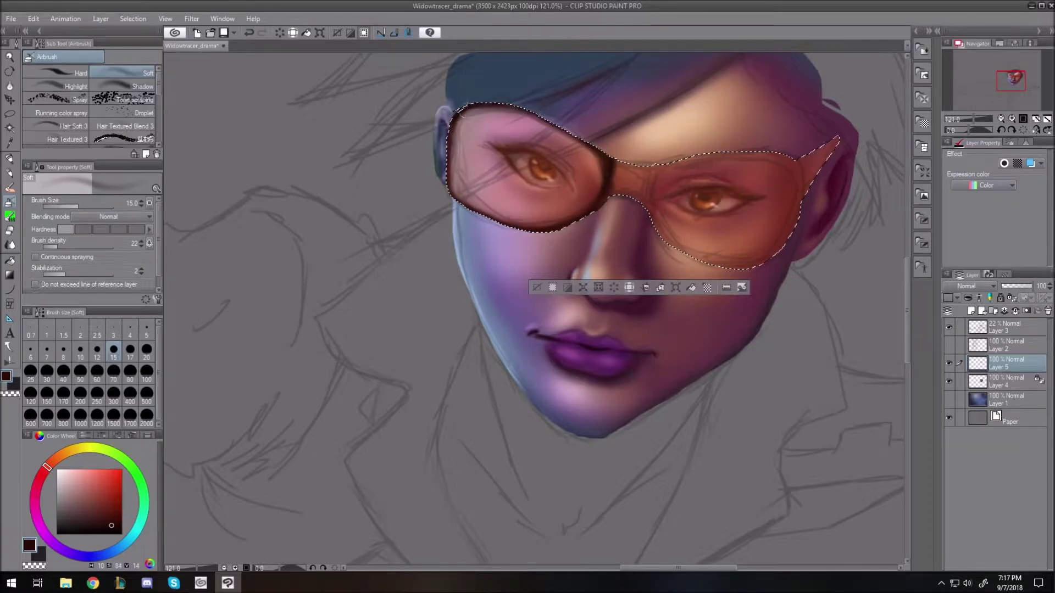
left_click_drag(576, 219, 606, 200)
mouse_move(622, 168)
left_mouse_down()
mouse_move(621, 205)
mouse_move(633, 177)
mouse_move(629, 213)
mouse_move(659, 168)
mouse_move(643, 196)
mouse_move(694, 272)
mouse_move(721, 264)
mouse_move(673, 253)
mouse_move(773, 248)
mouse_move(789, 139)
mouse_move(794, 157)
mouse_move(659, 160)
mouse_move(650, 208)
left_mouse_up()
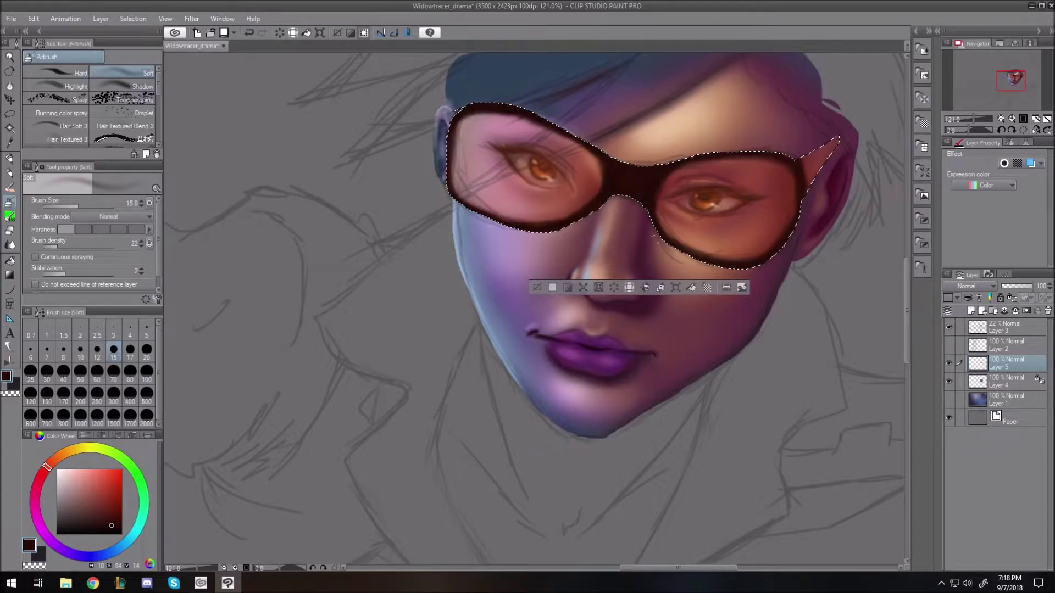
Airbrush a grey metallic sheen with a lighter vertical highlight onto the bridge of the glasses.
left_click(58, 512)
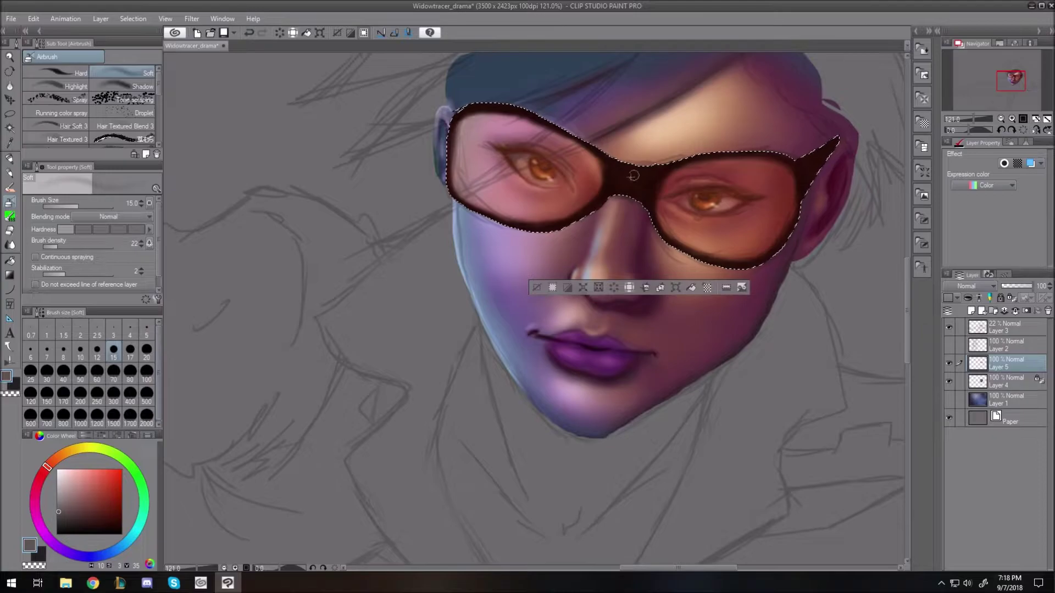
key("bracketright")
key("bracketright")
key("bracketright")
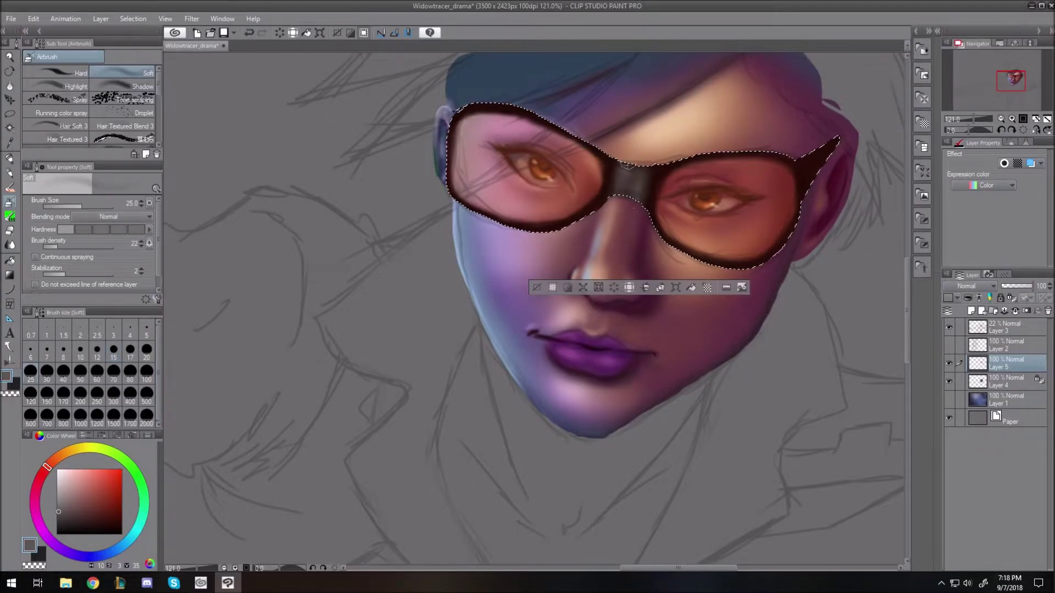
left_click(61, 491)
key("bracketleft")
key("bracketleft")
key("bracketleft")
key("bracketleft")
key("bracketright")
key("bracketright")
key("bracketleft")
key("bracketleft")
key("bracketleft")
key("bracketright")
key("bracketright")
key("bracketright")
key("bracketright")
key("bracketright")
left_click_drag(623, 170, 622, 185)
Add thin near-white highlights along the lower and upper rims of the lit-side lens.
left_click(61, 475)
key("bracketleft")
key("bracketleft")
key("bracketleft")
key("bracketleft")
key("bracketleft")
key("bracketleft")
key("bracketleft")
key("bracketleft")
key("bracketright")
key("bracketright")
left_click_drag(477, 213, 529, 226)
key("bracketright")
key("bracketleft")
key("bracketleft")
key("bracketleft")
left_click_drag(461, 113, 511, 108)
Add thin near-white highlights along the upper and lower rims of the shadow-side lens.
key("bracketright")
key("bracketright")
left_click_drag(664, 166, 700, 157)
key("bracketleft")
key("bracketleft")
left_click_drag(671, 243, 708, 258)
key("bracketright")
key("bracketright")
Paint soft warm-white diagonal reflections across both lenses with the Soft airbrush at size 30, and deselect.
mouse_move(740, 330)
left_mouse_down()
mouse_move(608, 446)
mouse_move(593, 497)
left_mouse_up()
left_click_drag(625, 239, 613, 305)
left_click_drag(632, 429, 599, 198)
left_click(47, 373)
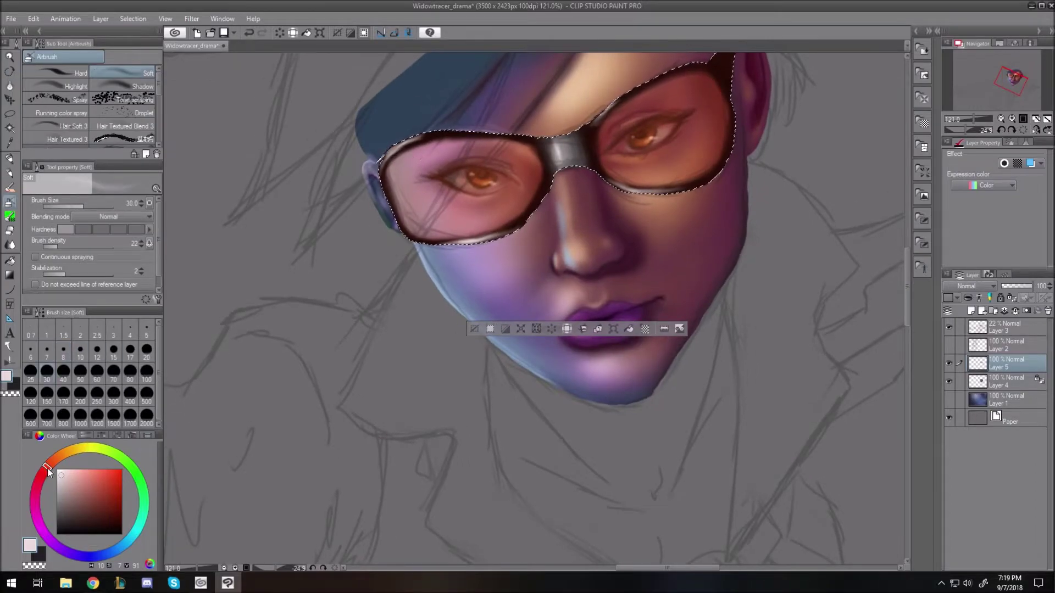
left_click(67, 451)
left_click_drag(434, 156, 400, 179)
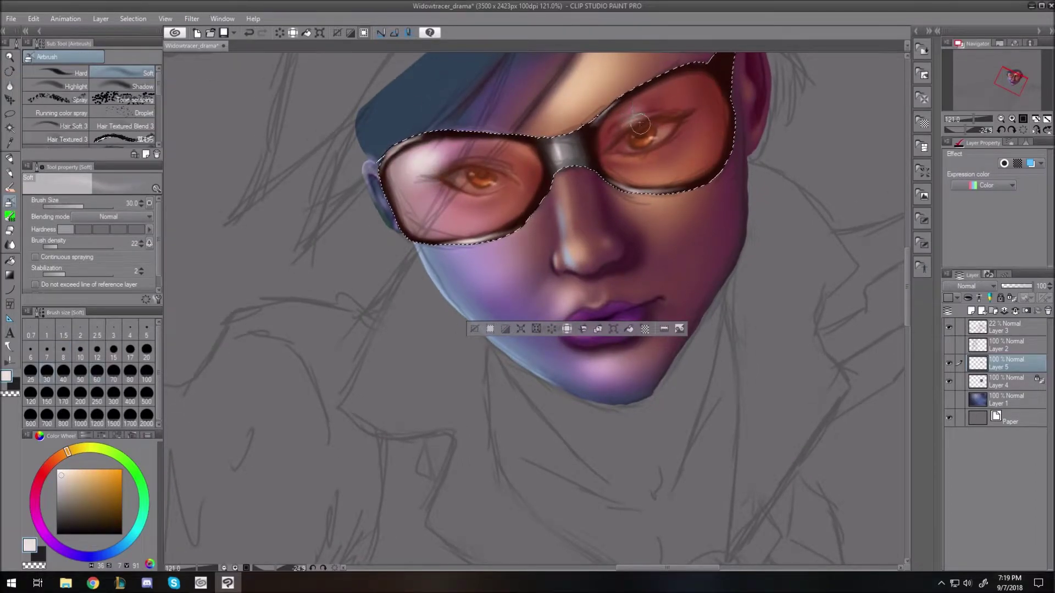
left_click_drag(655, 101, 617, 128)
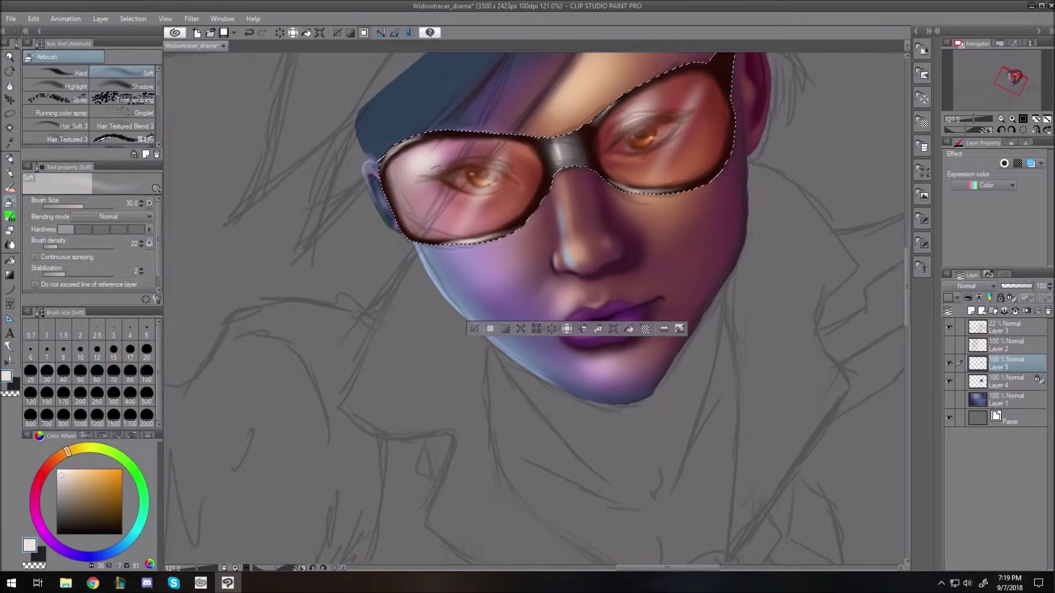
left_click(473, 330)
On the face layer, airbrush a dark plum cast shadow beneath the lit-side lens rim and bridge with the Soft airbrush at size 12.
key("r")
left_click_drag(346, 470, 368, 244)
key("b")
key("ctrl+0")
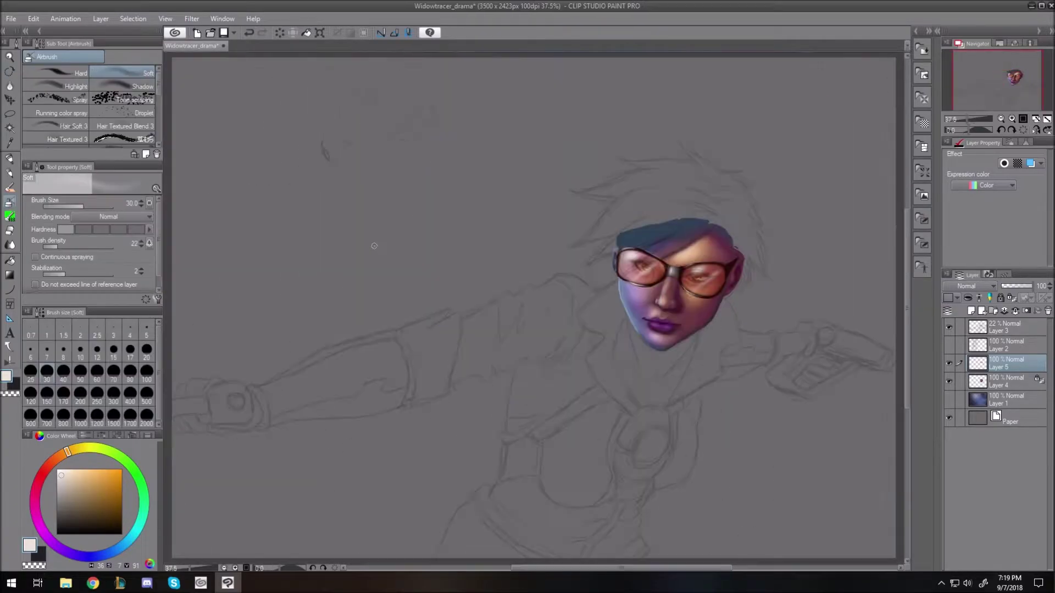
scroll(706, 228, "up", 10)
left_click_drag(632, 254, 646, 219)
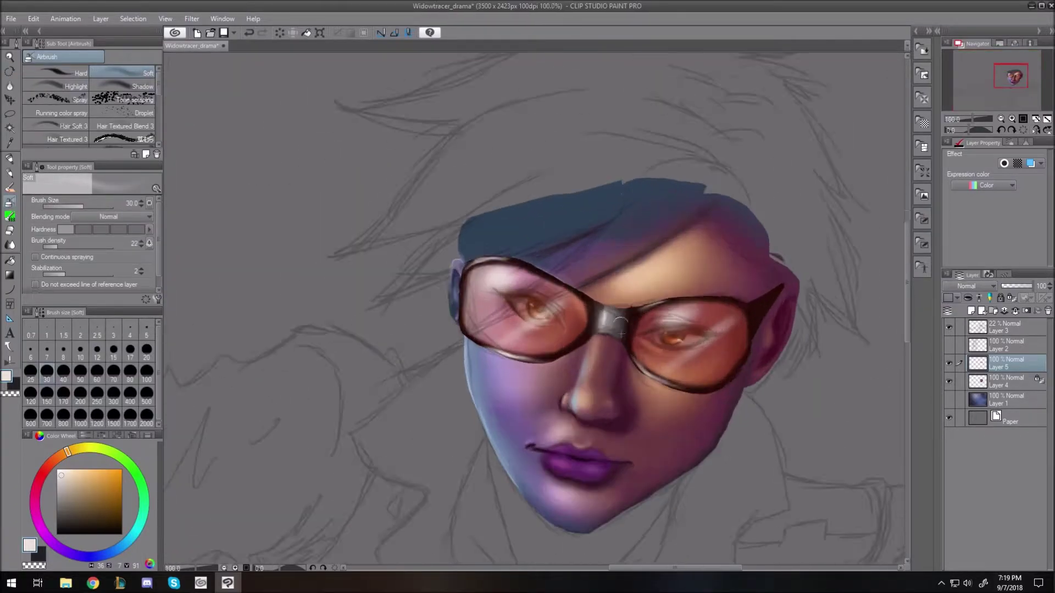
left_click(1005, 381)
scroll(544, 388, "up", 9)
left_click(584, 294, "alt")
mouse_move(294, 263)
left_mouse_down()
mouse_move(489, 306)
mouse_move(611, 264)
left_mouse_up()
key("bracketleft")
key("bracketleft")
key("bracketleft")
key("bracketleft")
key("bracketleft")
left_click_drag(320, 273, 499, 310)
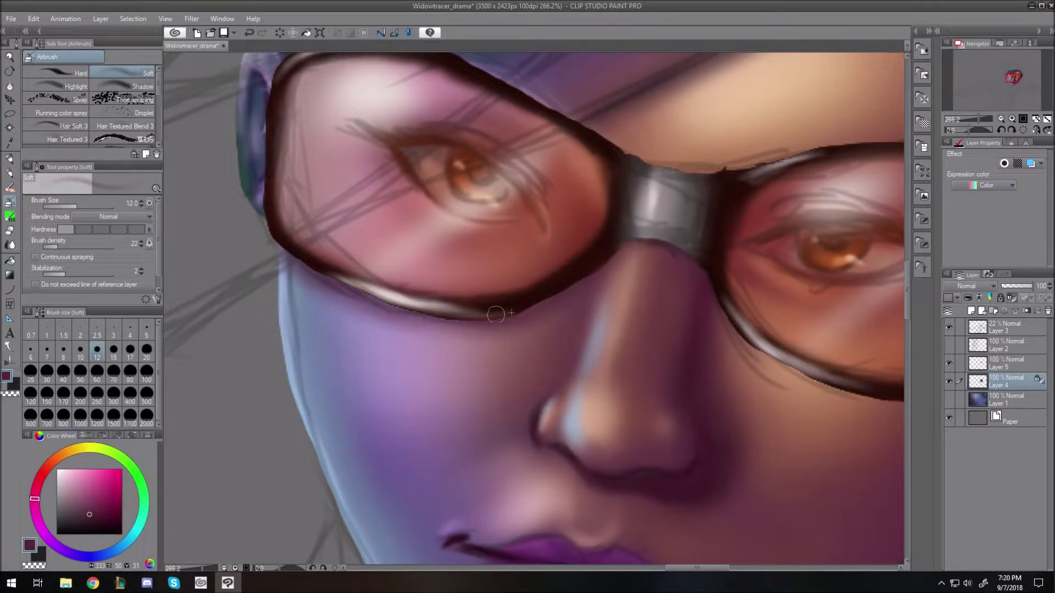
left_click_drag(635, 250, 657, 249)
Airbrush the dark plum cast shadow along the skin under the shadow-side lens and around the bridge.
left_click_drag(725, 315, 783, 364)
left_click_drag(690, 569, 727, 577)
left_click_drag(345, 356, 369, 369)
mouse_move(322, 333)
left_mouse_down()
mouse_move(345, 357)
mouse_move(512, 406)
left_mouse_up()
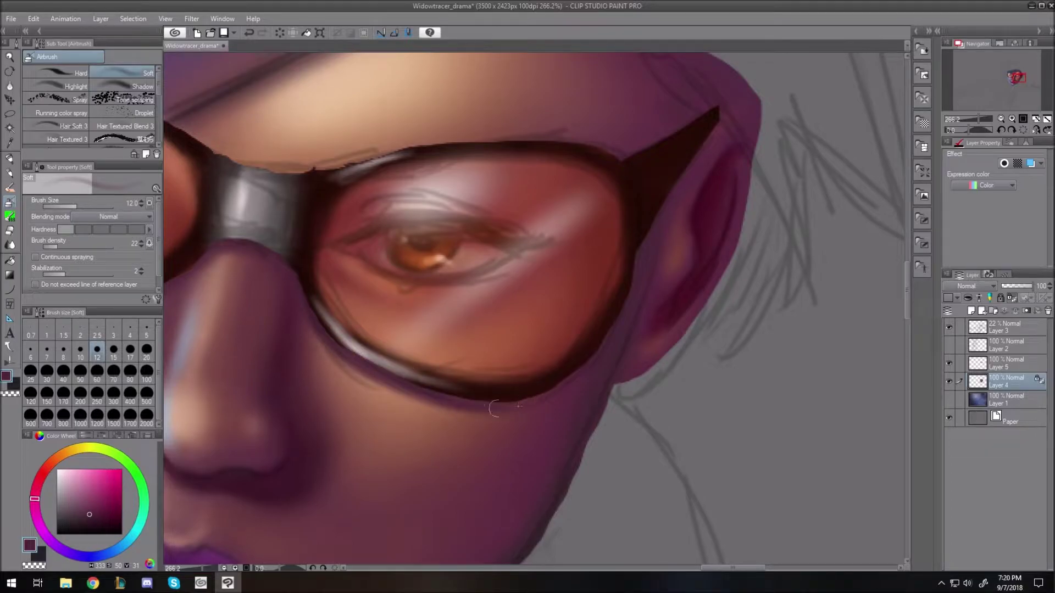
key("bracketright")
key("bracketright")
left_click_drag(309, 289, 409, 391)
left_click_drag(295, 177, 331, 167)
Choose a darker plum colour and set the Soft airbrush to size 15 for the nose and mouth area.
key("bracketleft")
key("bracketleft")
key("bracketleft")
key("bracketleft")
key("bracketleft")
key("bracketleft")
key("bracketleft")
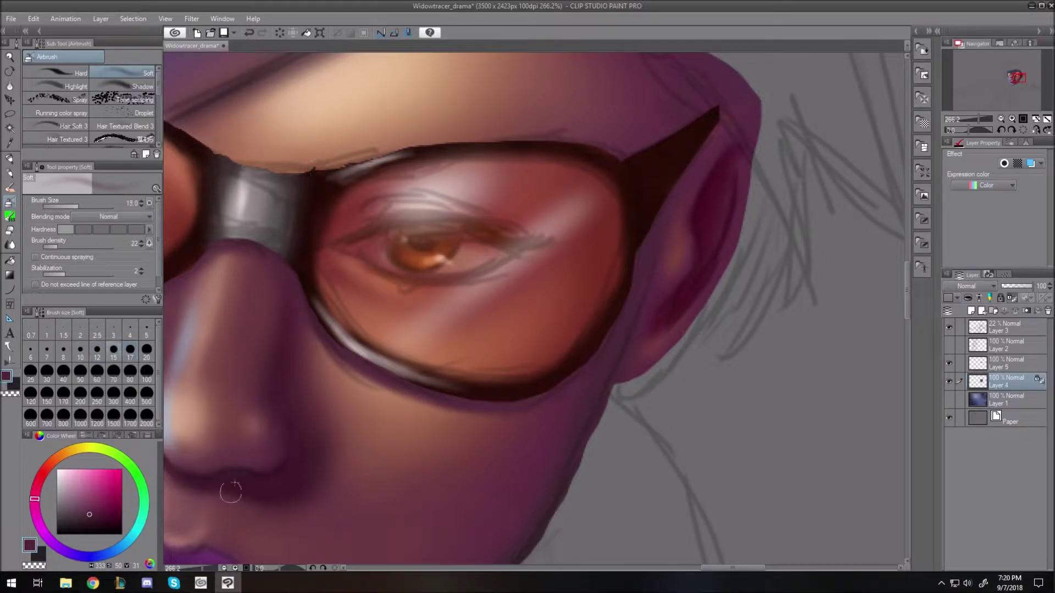
left_click_drag(723, 569, 699, 572)
key("ctrl+0")
scroll(636, 327, "up", 18)
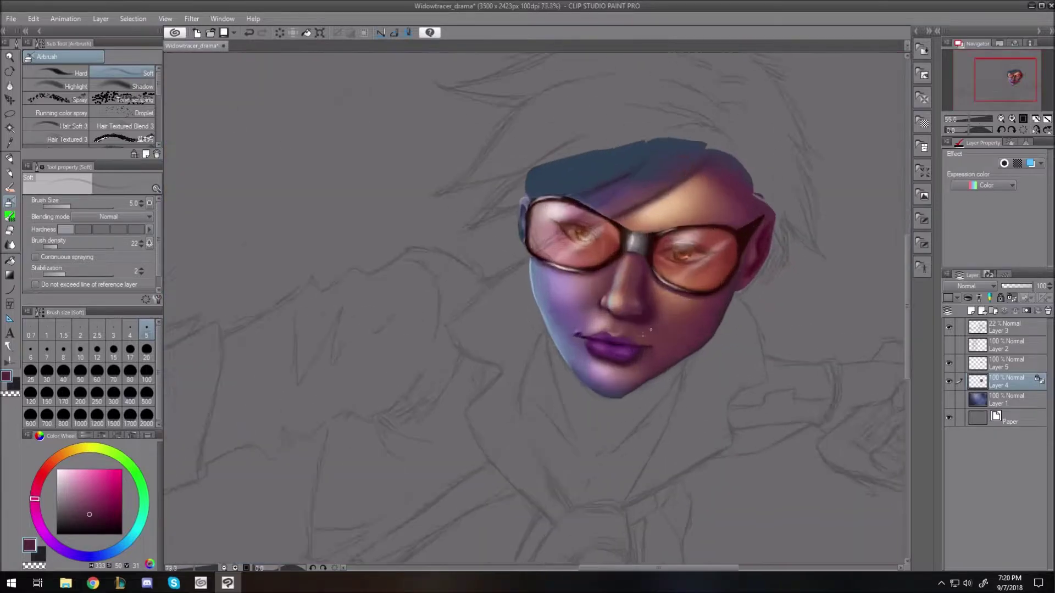
left_click(99, 522)
key("bracketleft")
key("bracketleft")
key("bracketleft")
key("bracketleft")
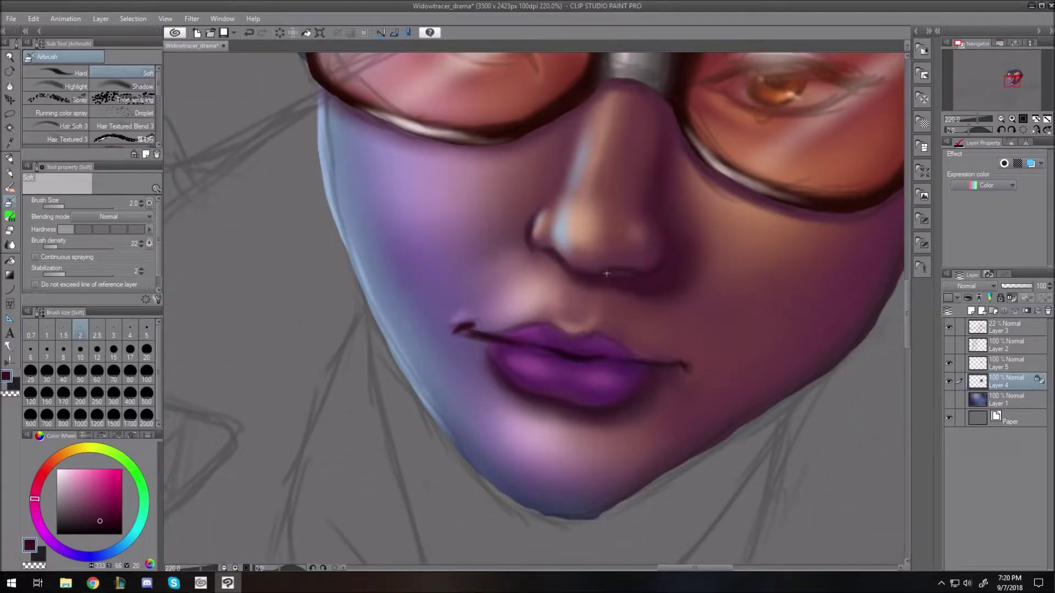
key("bracketright")
key("bracketright")
key("bracketright")
key("bracketright")
key("bracketright")
key("bracketright")
key("bracketright")
key("bracketright")
key("bracketright")
key("bracketright")
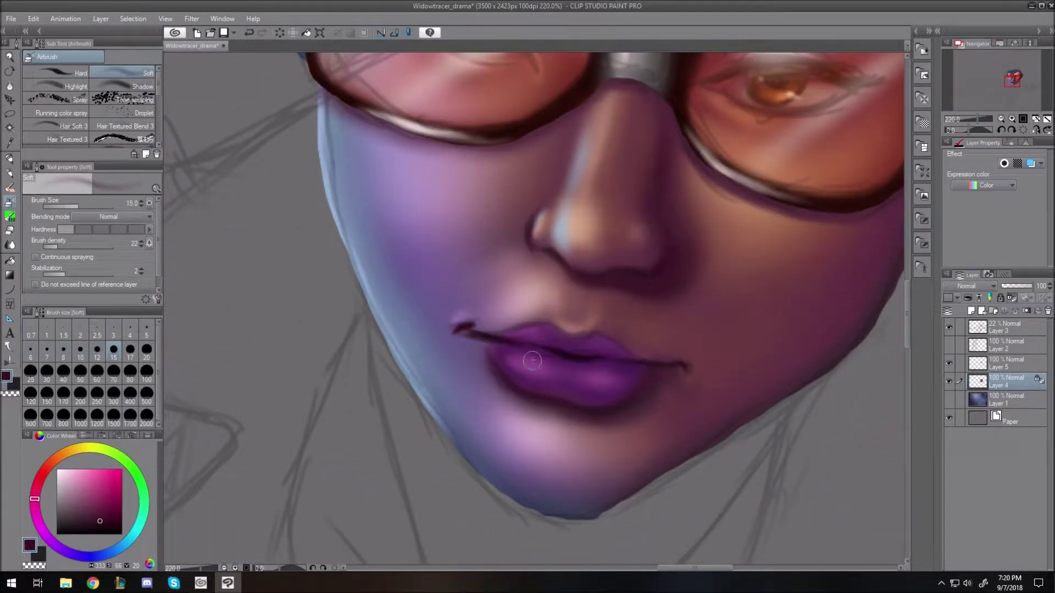
Check the painted face at a smaller zoom with the top sketch layer hidden, and show that layer again.
key("ctrl+0")
scroll(673, 311, "up", 7)
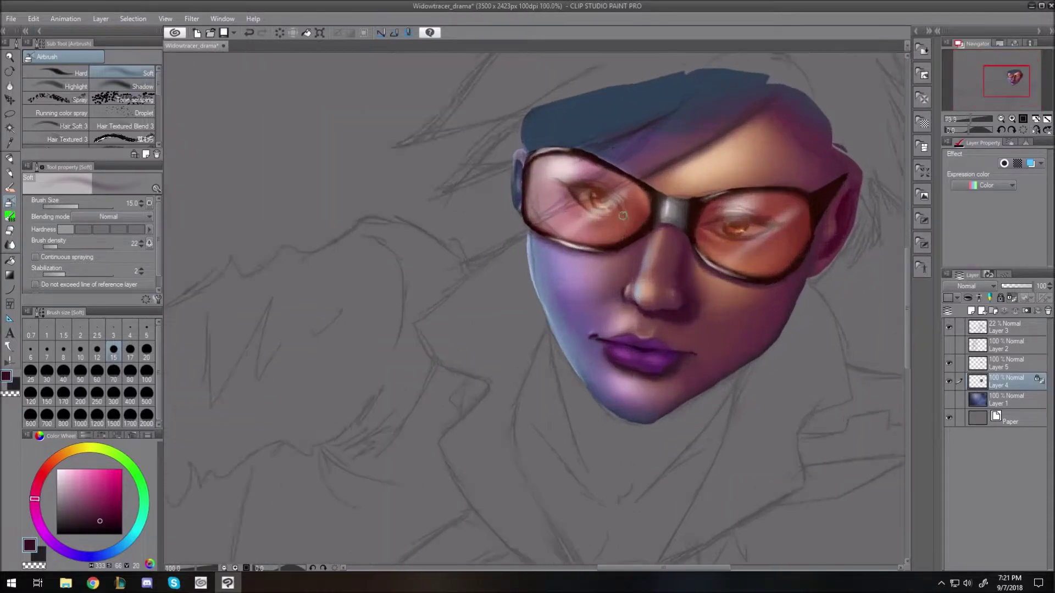
scroll(617, 197, "down", 4)
left_click(949, 328)
scroll(730, 308, "down", 5)
scroll(730, 308, "up", 5)
left_click(949, 328)
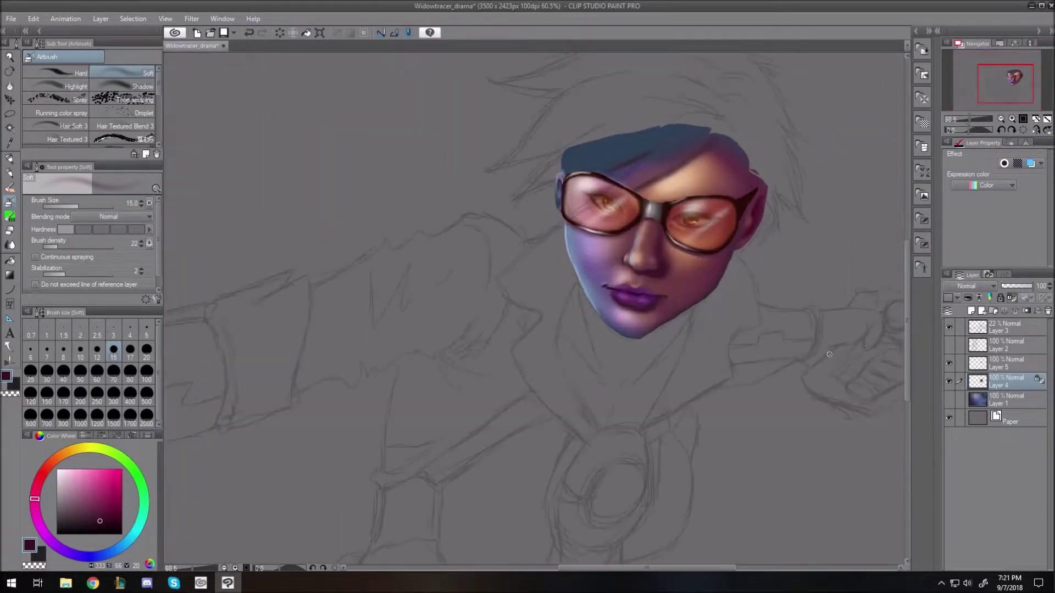
Add a new raster layer directly above Layer 1, beneath the face layer.
scroll(750, 154, "up", 1)
left_click_drag(664, 358, 662, 260)
scroll(662, 261, "up", 4)
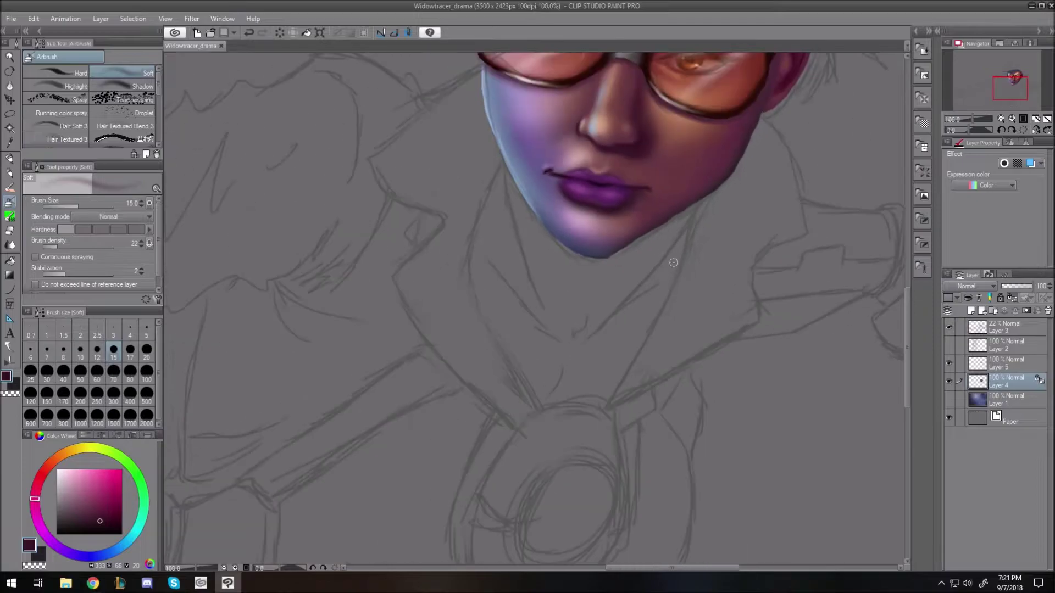
left_click(1015, 403)
key("ctrl+shift+n")
Lasso the neck and upper chest shape, fill it with a muted purple sampled from the face, and deselect.
left_click(547, 142, "alt")
key("m")
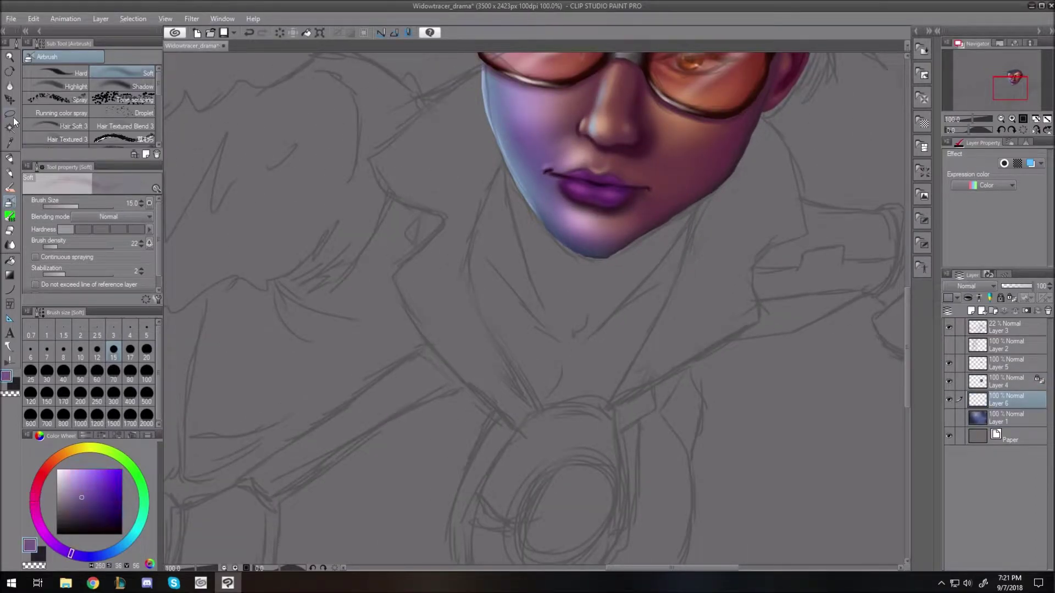
mouse_move(506, 147)
left_mouse_down()
mouse_move(491, 341)
mouse_move(635, 383)
mouse_move(711, 206)
mouse_move(508, 147)
left_mouse_up()
key("alt+Delete")
left_click(483, 464)
Airbrush pinkish-lilac highlights sampled from the cheek down the lit side of the neck and along the collarbone line.
left_click(10, 204)
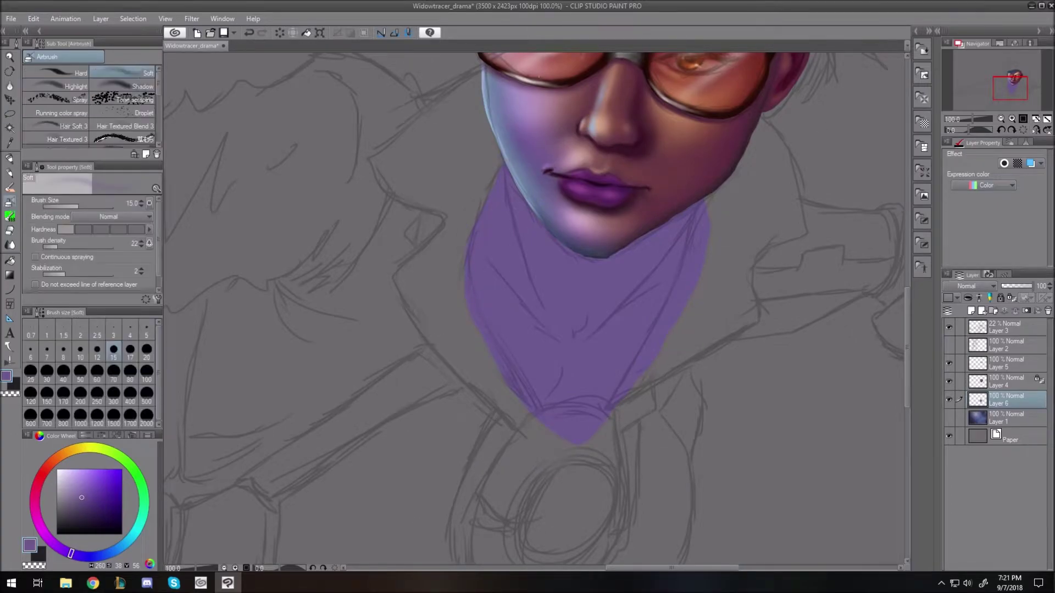
left_click(525, 118, "alt")
mouse_move(490, 220)
left_mouse_down()
mouse_move(529, 291)
mouse_move(531, 325)
left_mouse_up()
key("bracketleft")
key("bracketleft")
key("bracketleft")
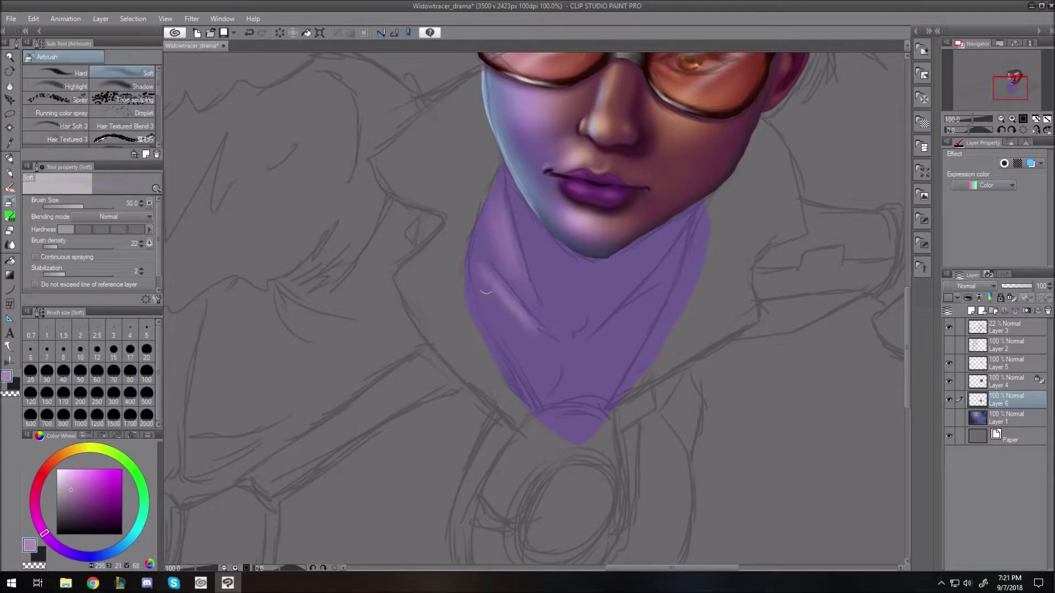
key("bracketright")
key("bracketright")
key("bracketright")
left_click_drag(492, 288, 543, 368)
Glaze the pinkish lilac over the throat below the chin and across the upper chest with a larger Soft airbrush.
key("bracketright")
key("bracketright")
left_click_drag(551, 259, 605, 286)
key("bracketright")
key("bracketright")
left_click_drag(649, 236, 601, 286)
key("bracketleft")
key("bracketleft")
key("bracketleft")
left_click_drag(586, 362, 610, 342)
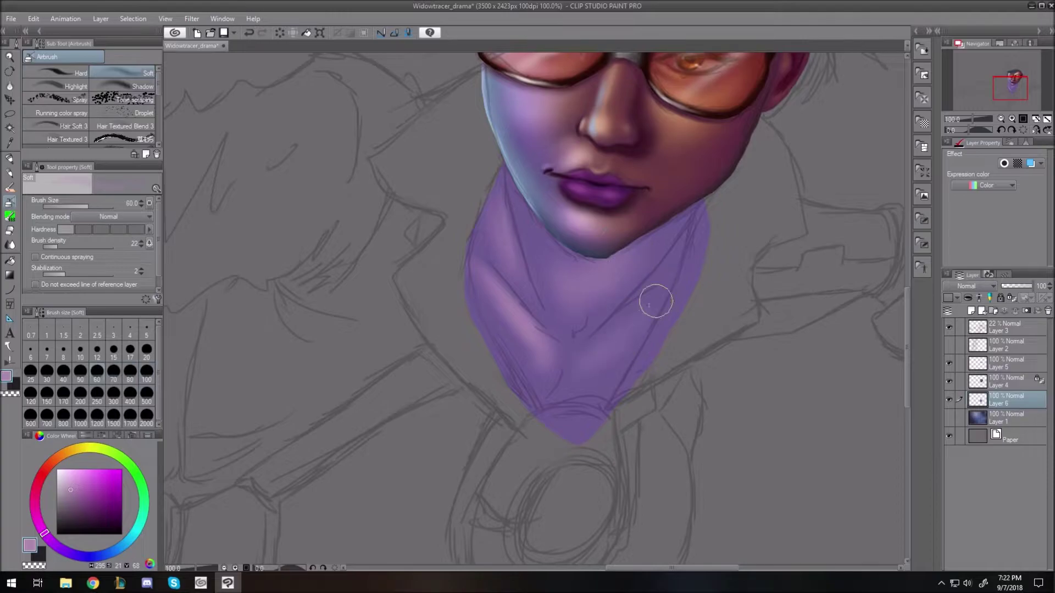
Airbrush a muted plum sampled from the shaded cheek across the throat and down to the chest with a larger Soft brush.
left_click(673, 163, "alt")
key("bracketright")
key("bracketright")
key("bracketright")
mouse_move(624, 228)
left_mouse_down()
mouse_move(685, 212)
mouse_move(562, 265)
mouse_move(522, 150)
mouse_move(544, 313)
mouse_move(522, 292)
mouse_move(558, 377)
left_mouse_up()
Shade the throat beneath the chin with a smaller Soft airbrush and dark plum sampled from the shaded jaw edge.
key("bracketleft")
key("bracketleft")
key("bracketleft")
key("bracketleft")
key("bracketleft")
key("bracketleft")
key("bracketleft")
key("bracketleft")
key("bracketleft")
key("bracketright")
key("bracketright")
key("bracketright")
key("bracketleft")
key("bracketleft")
left_click(743, 127, "alt")
key("bracketright")
key("bracketright")
key("bracketright")
mouse_move(516, 195)
left_mouse_down()
mouse_move(619, 283)
mouse_move(596, 320)
left_mouse_up()
Darken the neck below the ear on the shaded side and add a narrow shadow along the throat tendon.
key("bracketright")
key("bracketright")
key("bracketright")
key("bracketright")
left_click_drag(676, 205, 695, 242)
key("bracketleft")
key("bracketleft")
key("bracketleft")
mouse_move(689, 242)
left_mouse_down()
mouse_move(644, 335)
mouse_move(577, 414)
mouse_move(681, 286)
left_mouse_up()
key("bracketleft")
key("bracketleft")
key("bracketleft")
left_click_drag(534, 269, 556, 329)
Broaden the dark plum shading along the collarbone line, the throat hollow and the neck's shaded outer edge, reaching brush size 80.
key("bracketright")
key("bracketright")
key("bracketright")
key("bracketright")
left_click_drag(515, 209, 565, 346)
key("bracketleft")
key("bracketright")
key("bracketright")
mouse_move(476, 250)
left_mouse_down()
mouse_move(566, 354)
mouse_move(551, 391)
left_mouse_up()
left_click_drag(572, 324, 580, 361)
key("bracketright")
key("bracketright")
left_click_drag(718, 197, 703, 242)
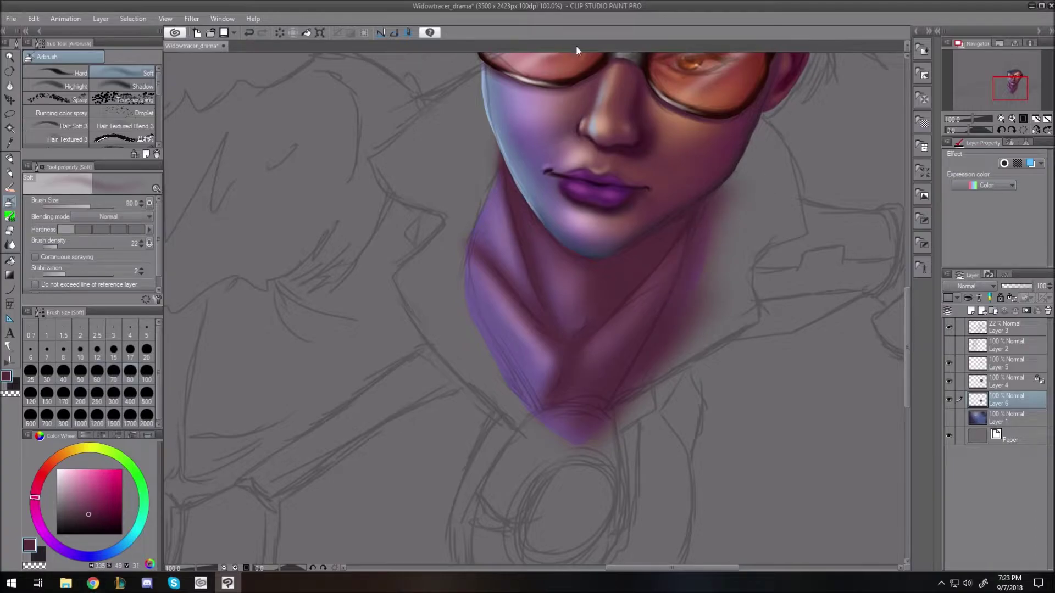
Restore the lilac light on the lit side of the neck and chest with a size 70 brush and a color sampled there.
left_click(498, 223, "alt")
key("bracketleft")
left_click_drag(494, 192, 539, 363)
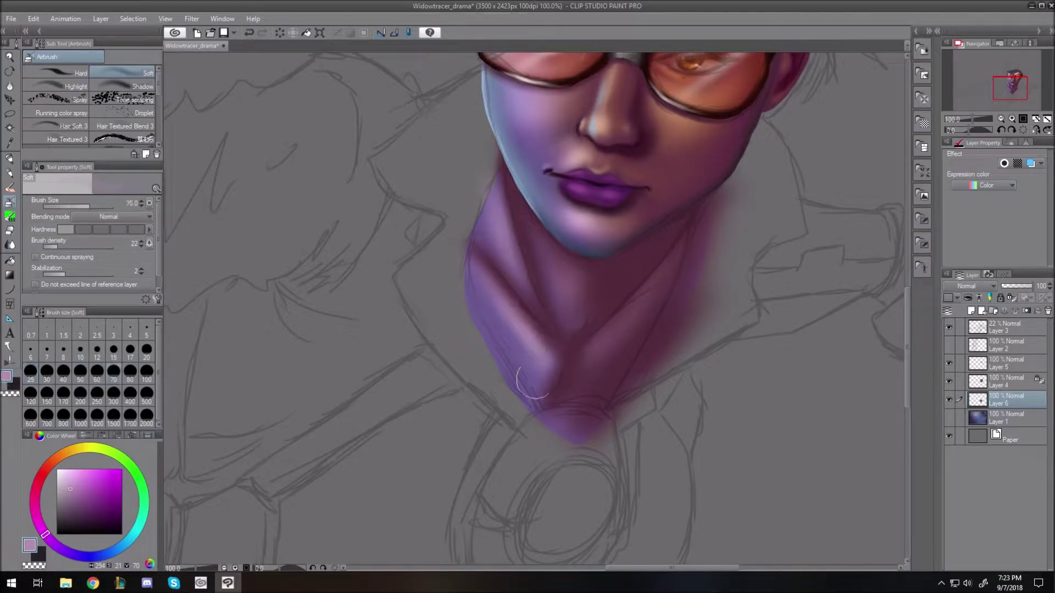
Deepen the shadows under the jaw and across the lower neck with dark plum sampled from the shaded neck.
key("ctrl+0")
key("ctrl+alt+0")
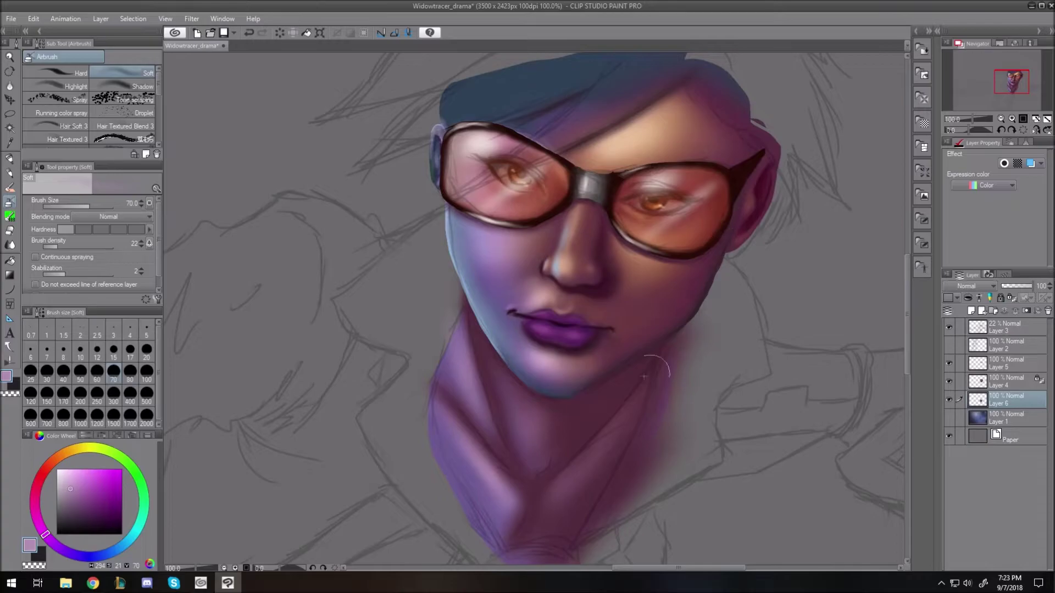
left_click(626, 398, "alt")
mouse_move(470, 312)
left_mouse_down()
mouse_move(638, 359)
mouse_move(571, 405)
mouse_move(579, 395)
mouse_move(571, 545)
left_mouse_up()
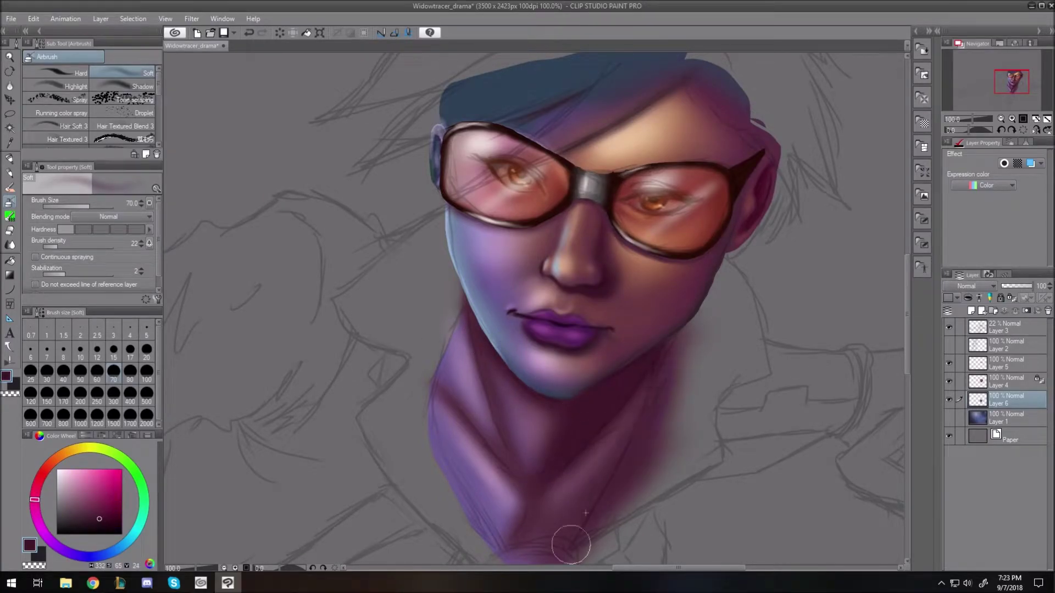
left_click_drag(484, 482, 444, 462)
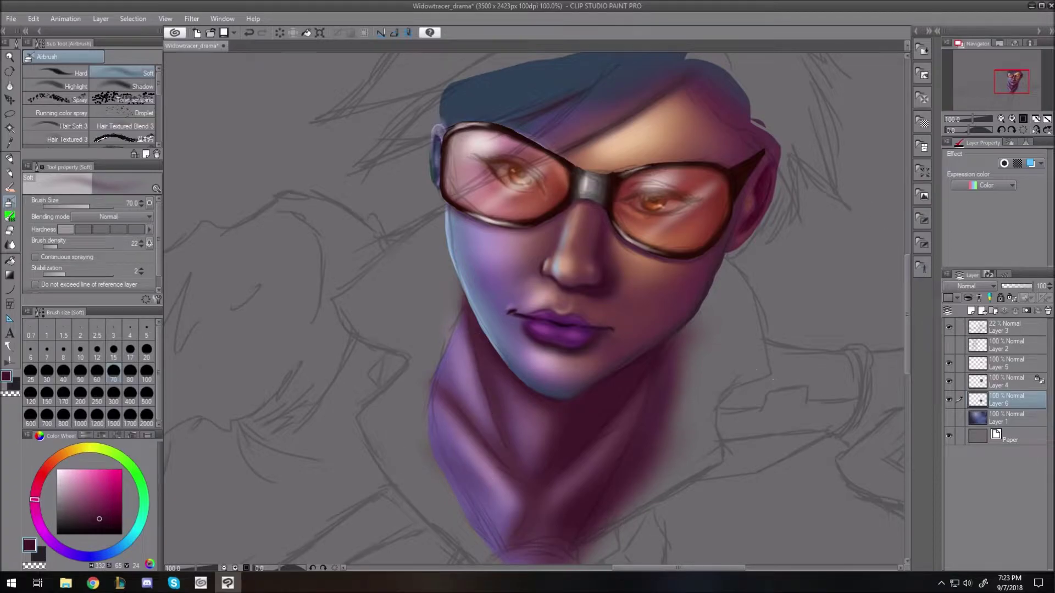
Lasso the shirt collar shape around the base of the neck and fill it with a medium-dark warm grey.
key("ctrl+0")
scroll(696, 365, "up", 4)
scroll(652, 375, "up", 1)
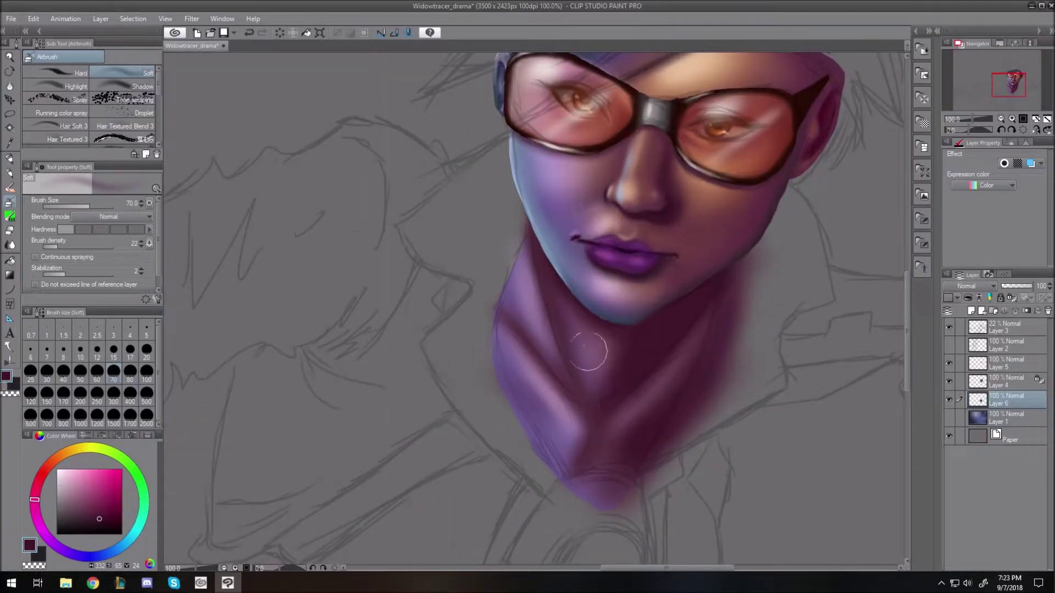
key("m")
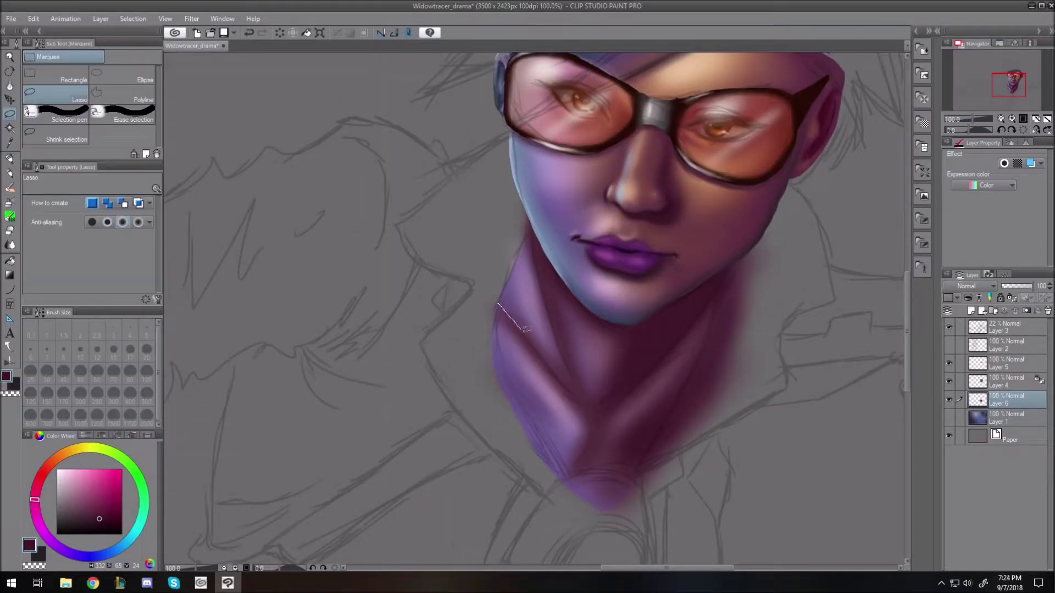
mouse_move(705, 352)
left_mouse_down()
mouse_move(478, 346)
mouse_move(497, 305)
left_mouse_up()
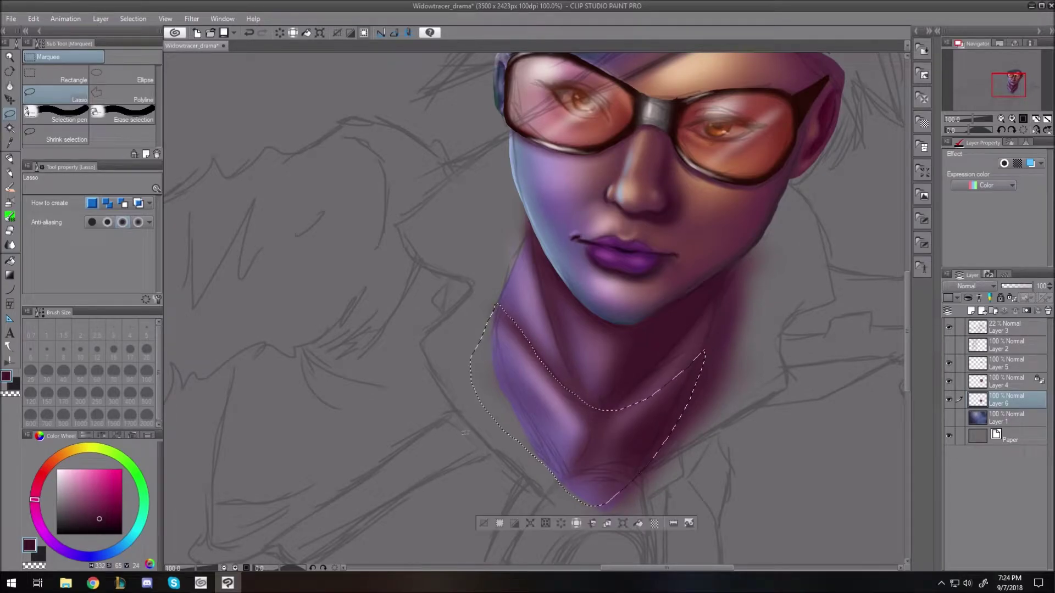
right_click(1004, 400)
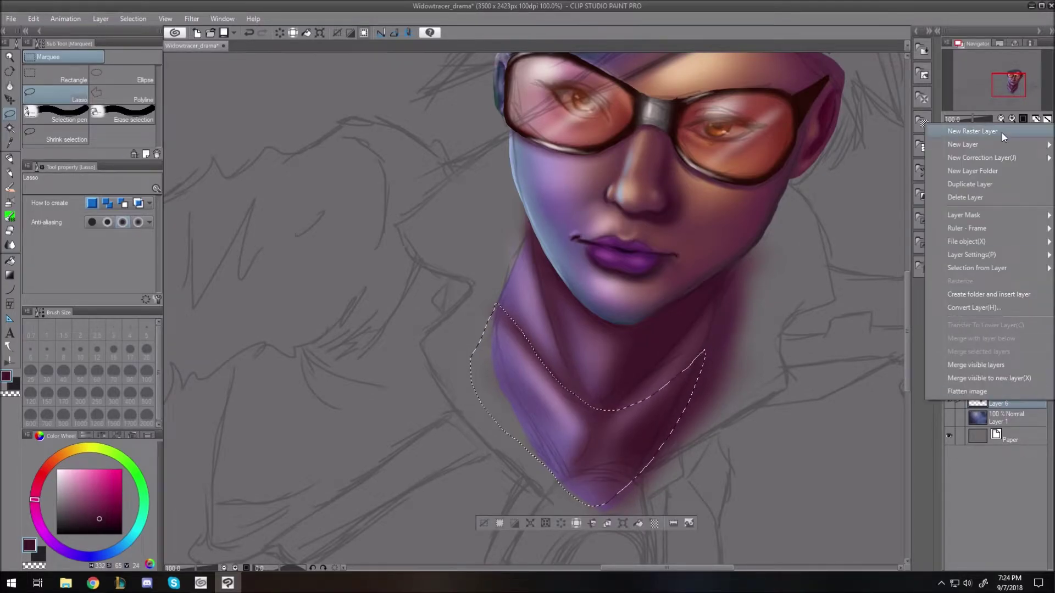
left_click(130, 19)
left_click(131, 19)
left_click(131, 19)
left_click(60, 513)
key("b")
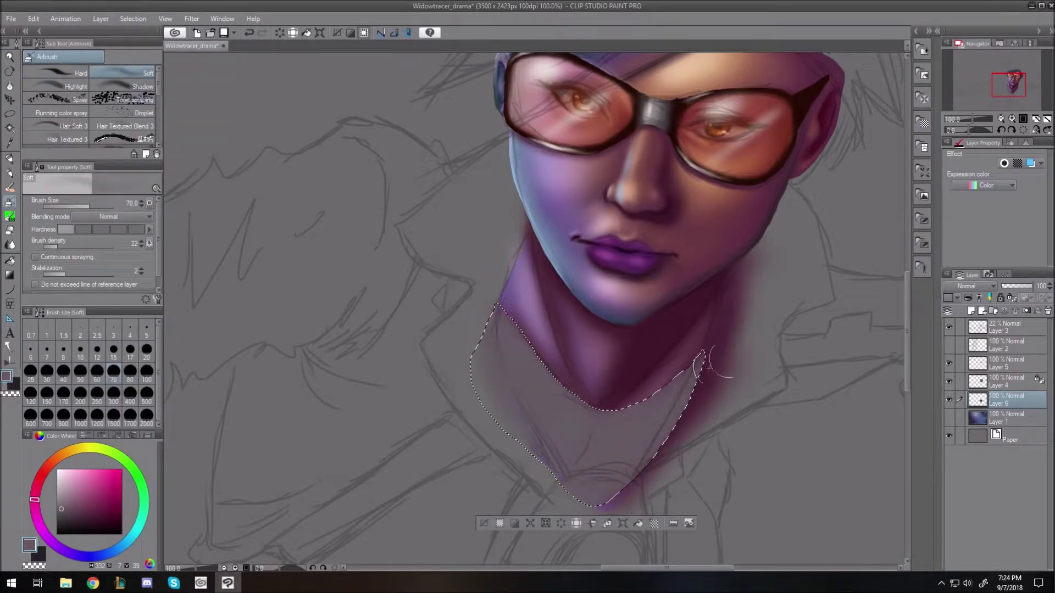
Airbrush lighter grey highlights along the collar's upper edge and folds inside the selection.
left_click(59, 501)
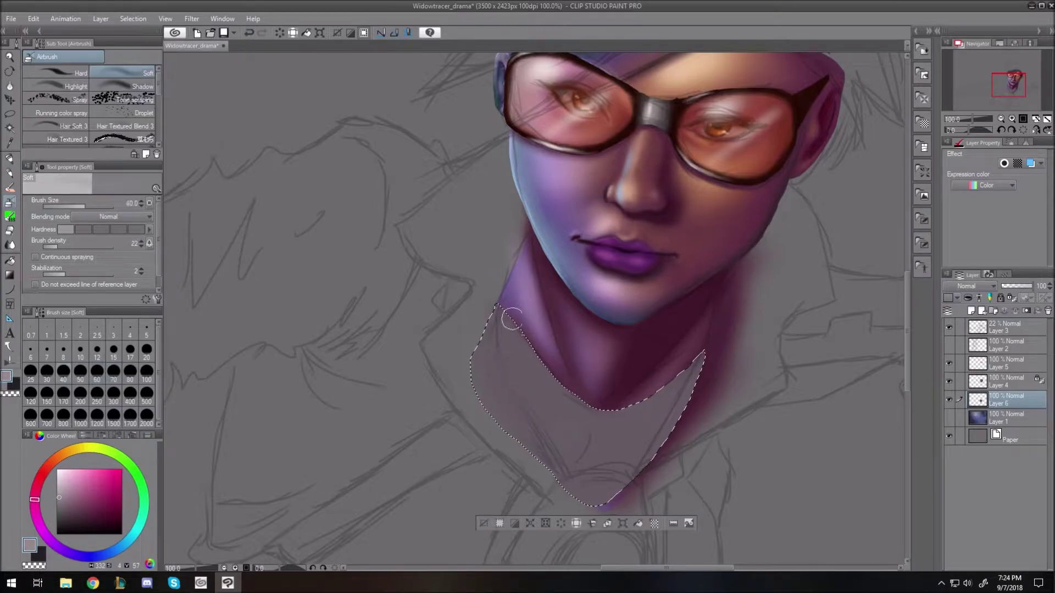
key("bracketleft")
key("bracketleft")
key("bracketleft")
key("bracketleft")
key("bracketleft")
key("bracketleft")
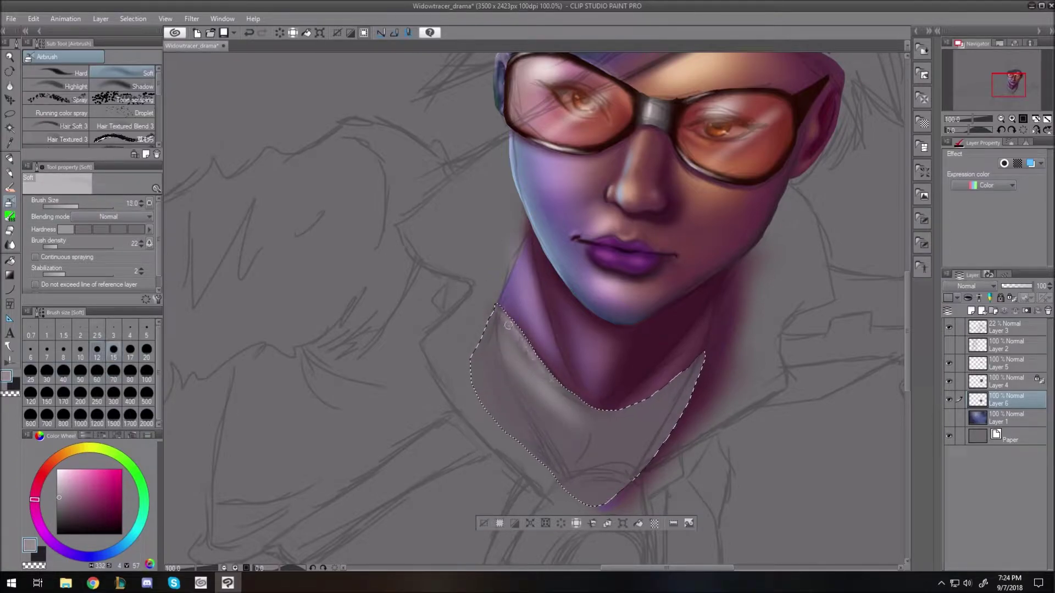
key("bracketright")
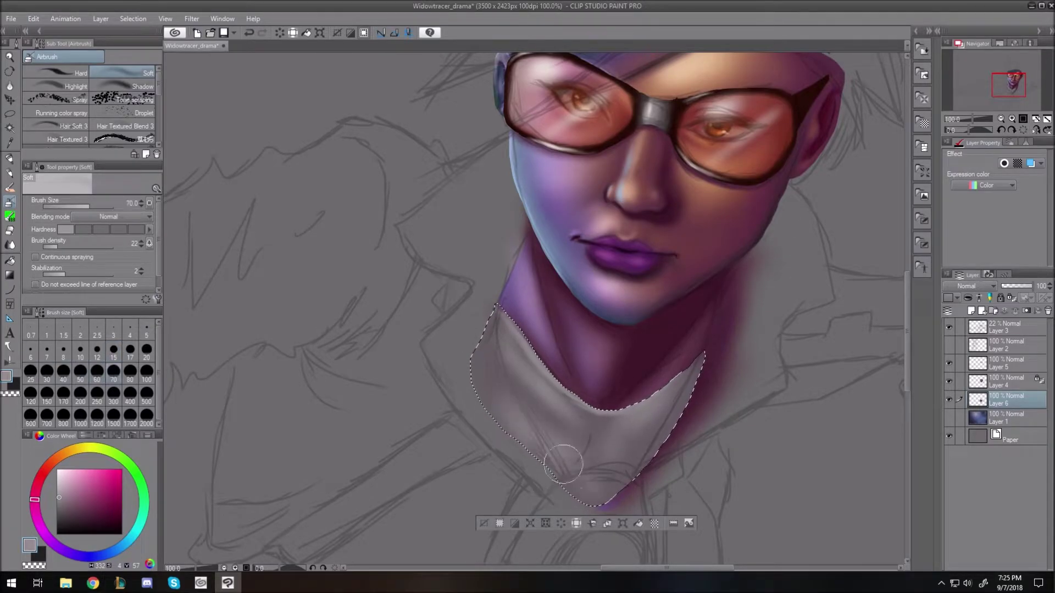
Airbrush dark grey fold shadows along the collar's sides and lower point at varying brush sizes, and deselect.
left_click(56, 518)
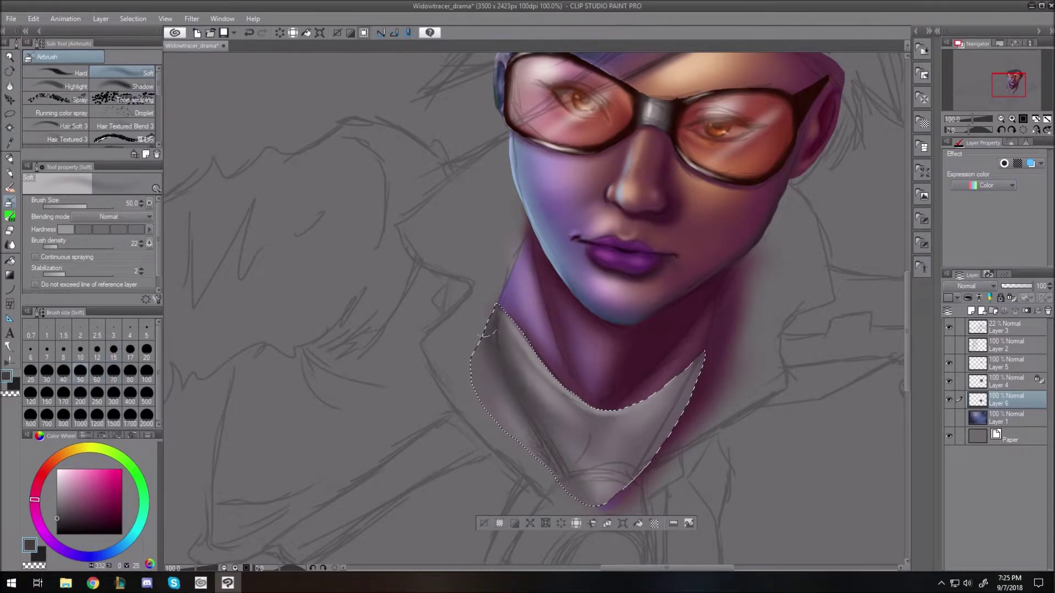
key("bracketleft")
key("bracketleft")
key("bracketleft")
key("bracketleft")
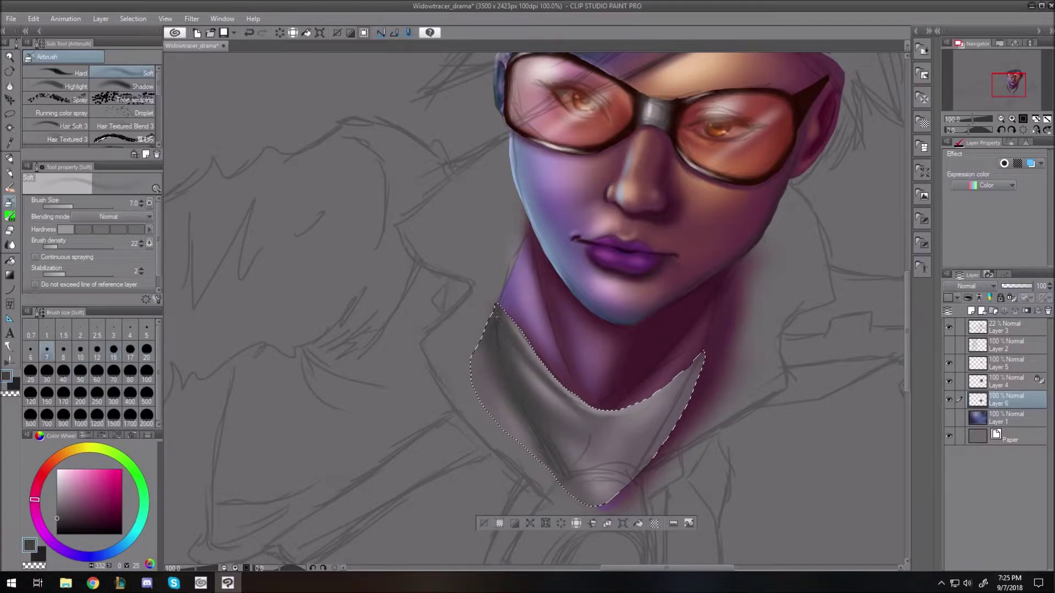
key("bracketleft")
key("bracketleft")
key("bracketleft")
key("bracketright")
key("bracketright")
key("bracketright")
key("bracketright")
key("bracketright")
key("bracketright")
key("bracketright")
key("bracketright")
key("bracketright")
key("bracketright")
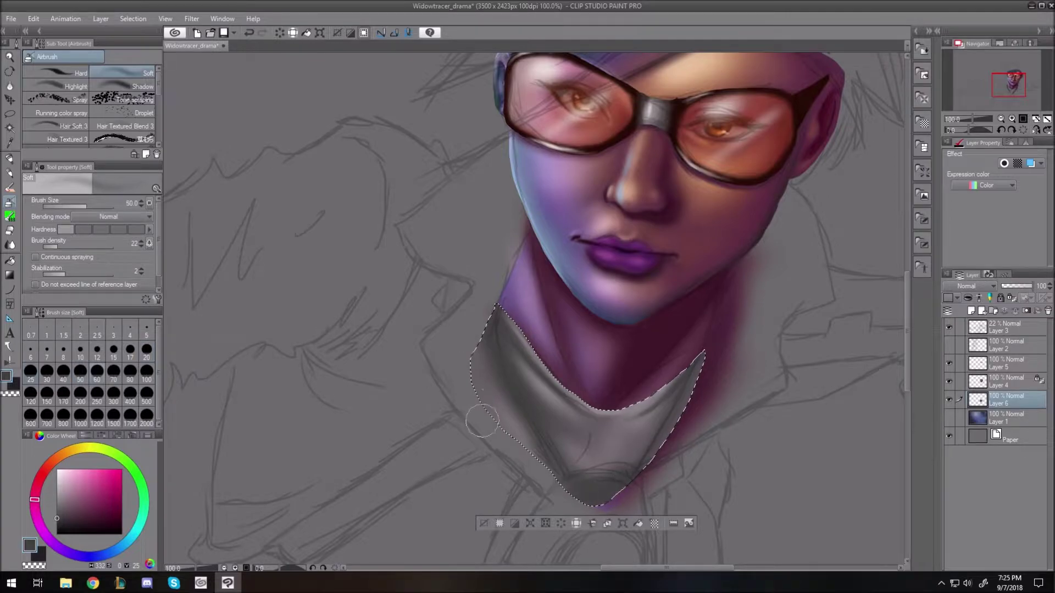
key("bracketleft")
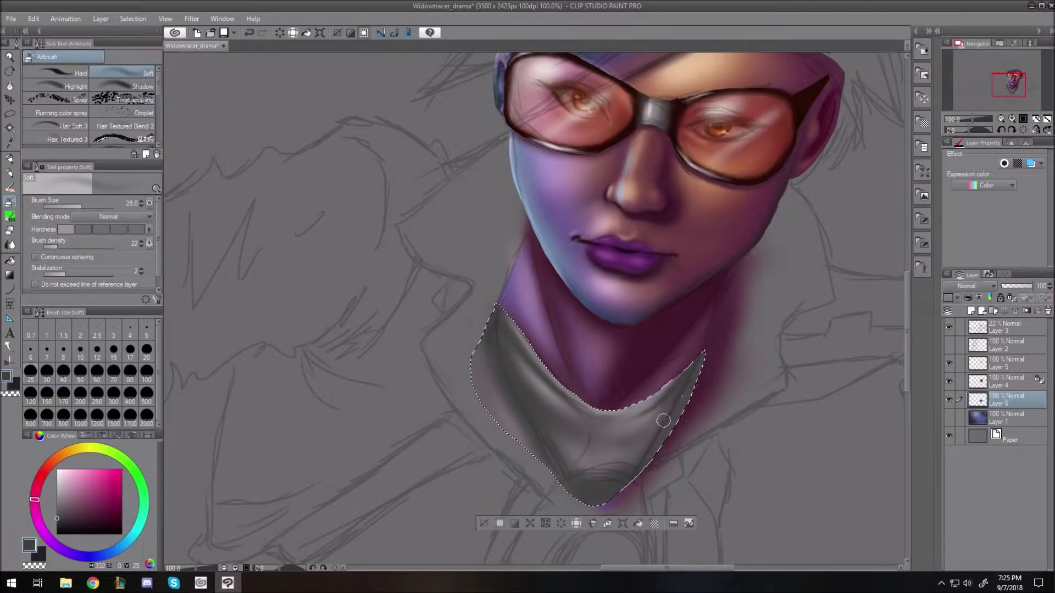
key("ctrl+d")
Examine the whole painting and the face with the sketch on Layer 3 hidden and shown again.
key("ctrl+0")
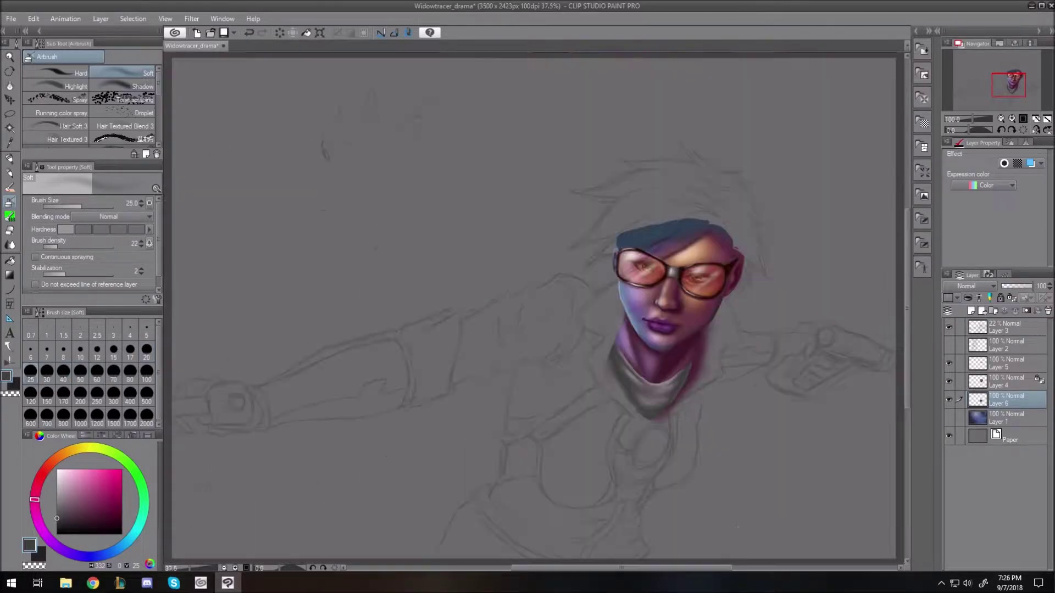
scroll(666, 152, "up", 3)
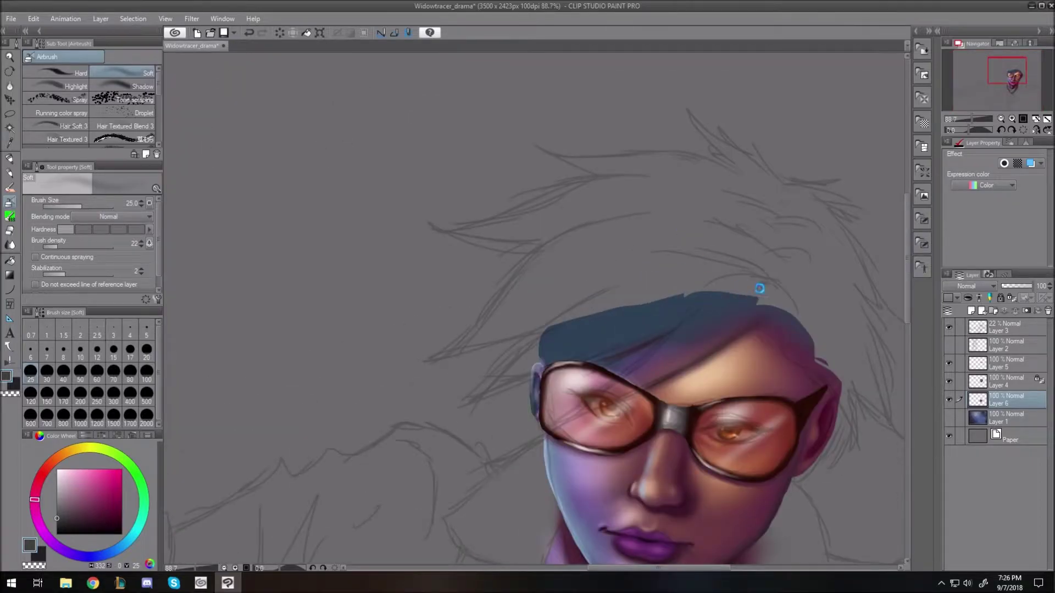
scroll(759, 288, "down", 1)
scroll(759, 288, "up", 1)
left_click_drag(906, 294, 906, 342)
left_click(947, 326)
left_click(948, 326)
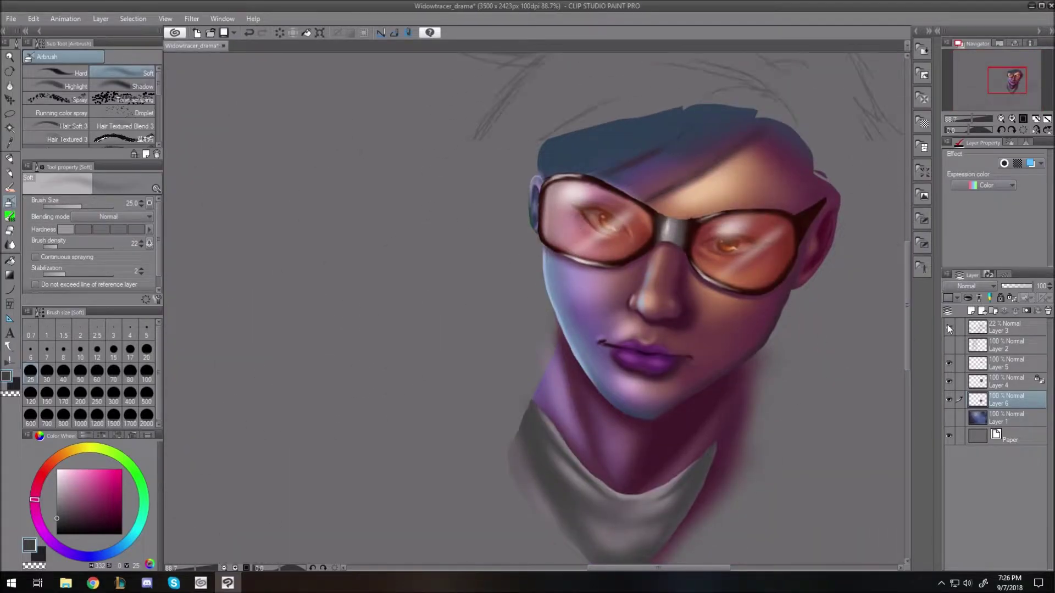
left_click(948, 328)
scroll(908, 355, "up", 1)
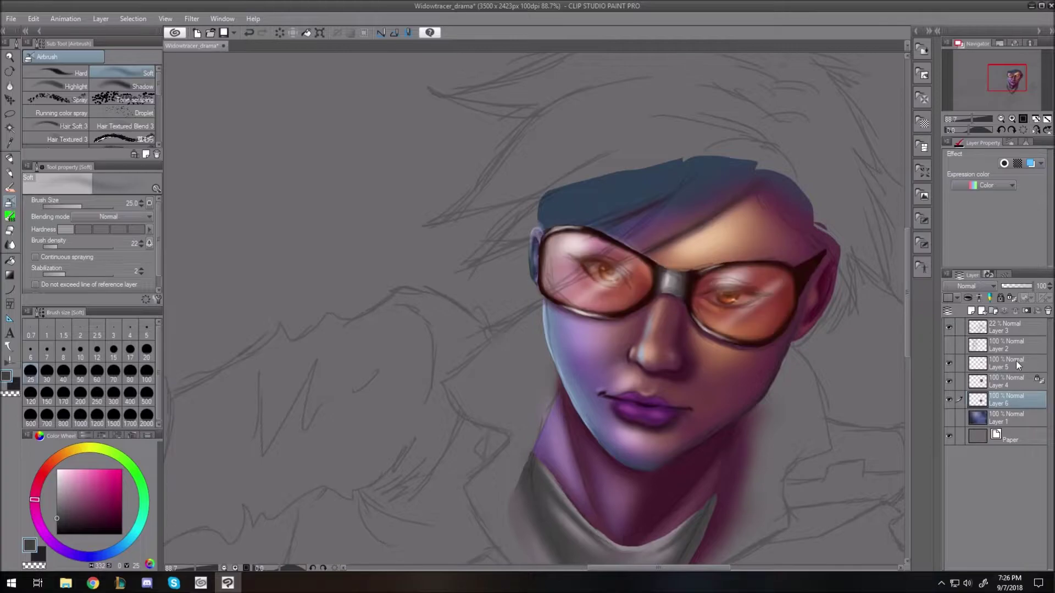
Merge Layer 5 and Layer 4 down into Layer 6, and add a new raster layer above the result.
left_click(1017, 365)
key("ctrl+e")
key("ctrl+e")
left_click(971, 311)
Lasso the spiky hair silhouette following the sketch, fill it with a very dark reddish brown, and deselect.
key("m")
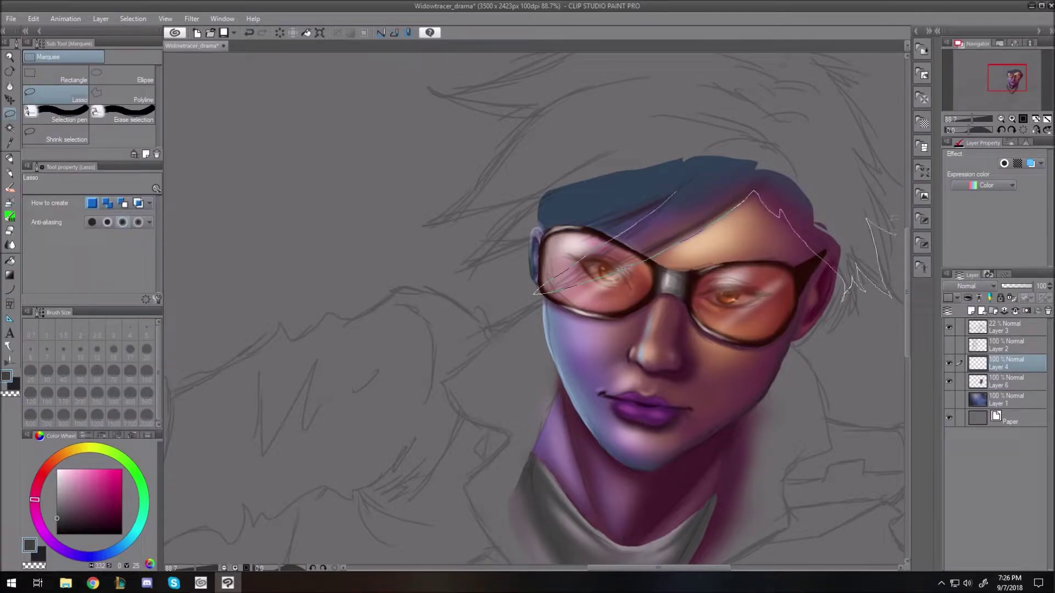
mouse_move(839, 57)
left_mouse_down()
mouse_move(766, 74)
mouse_move(681, 54)
mouse_move(573, 80)
mouse_move(420, 145)
mouse_move(533, 180)
mouse_move(457, 329)
left_mouse_up()
left_click_drag(674, 258, 676, 262)
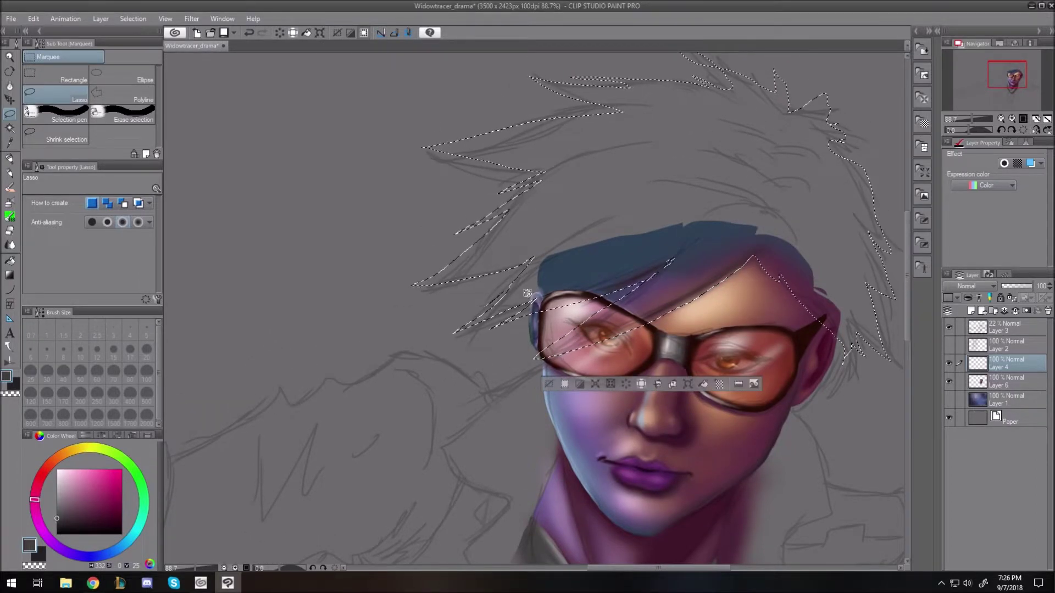
left_click(105, 515)
key("alt+Delete")
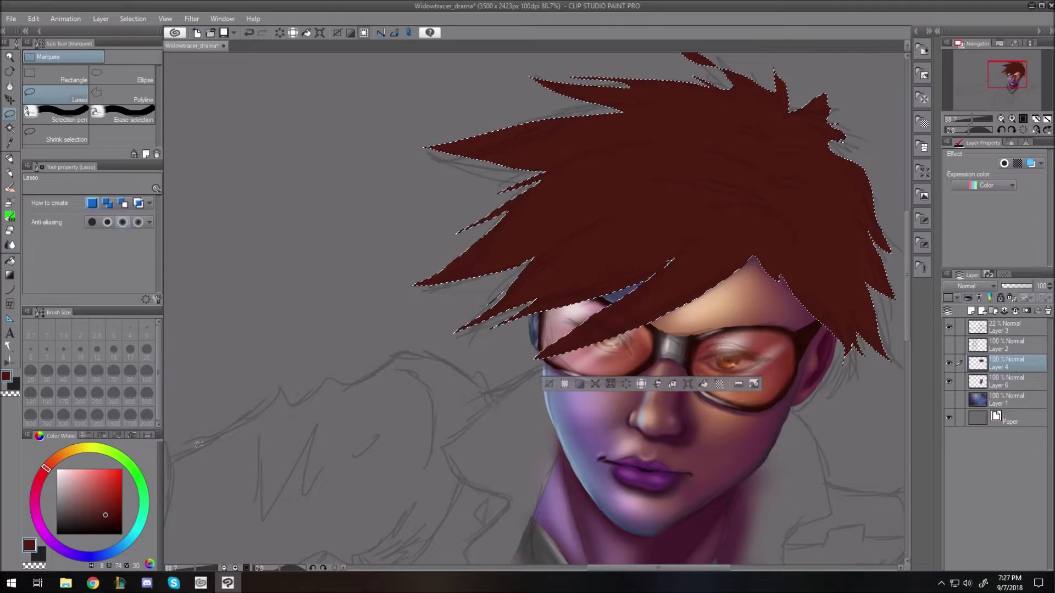
left_click(100, 525)
key("alt+BackSpace")
key("ctrl+d")
Lasso and delete slivers along the top and back of the crown to carve sharper hair spikes, and deselect.
left_click_drag(907, 317, 907, 294)
mouse_move(716, 157)
left_mouse_down()
mouse_move(709, 132)
mouse_move(714, 159)
left_mouse_up()
key("Delete")
left_click(589, 183)
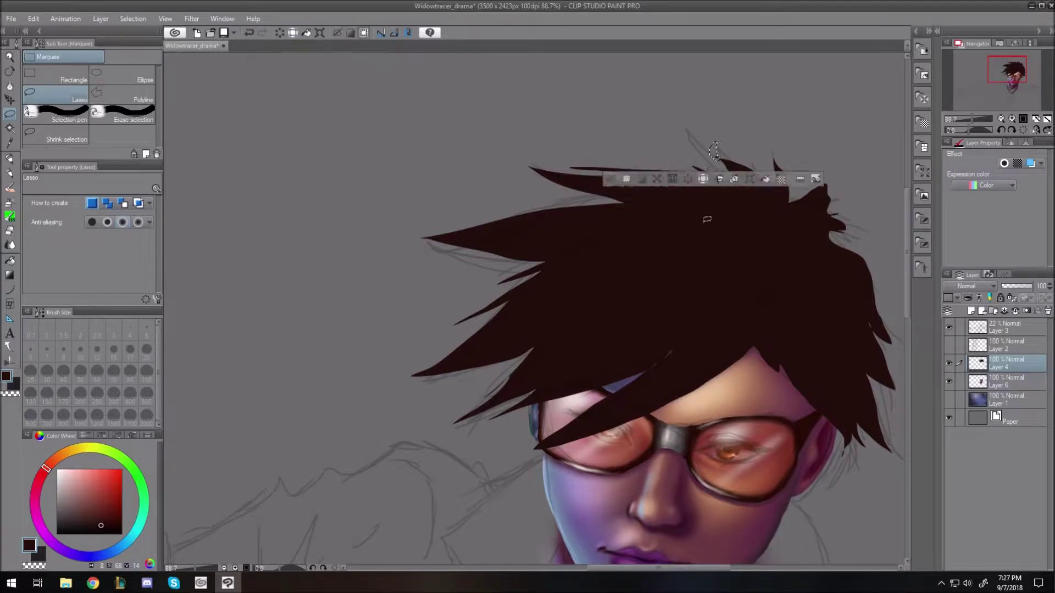
left_click_drag(831, 184, 865, 223)
key("Delete")
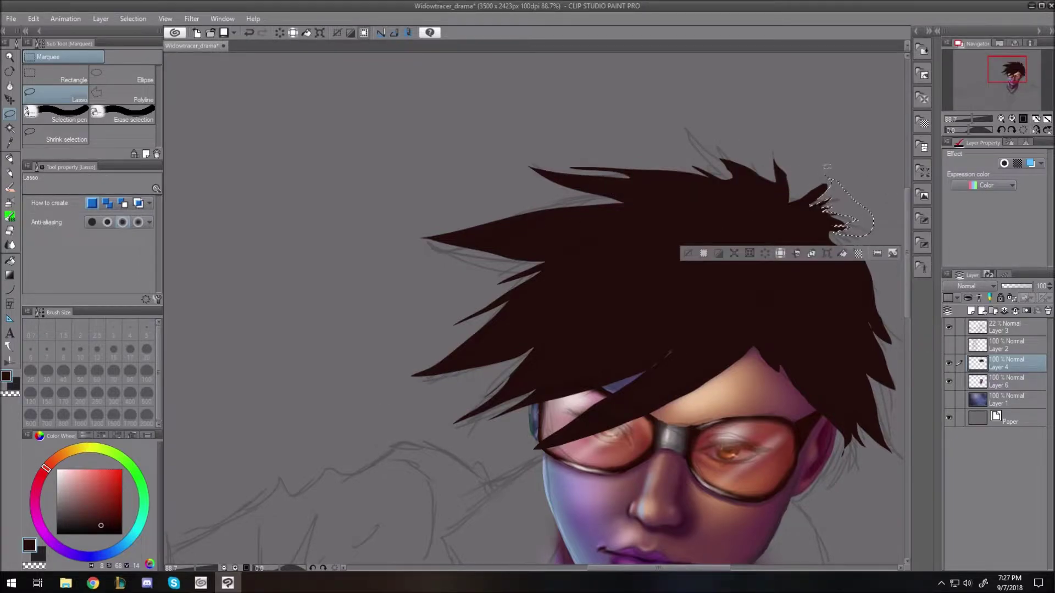
left_click_drag(790, 203, 821, 171)
key("Delete")
left_click(690, 223)
Lasso the thin gap in the fringe above the glasses, fill it with the dark hair color, and deselect.
mouse_move(624, 398)
left_mouse_down()
mouse_move(680, 338)
mouse_move(629, 397)
left_mouse_up()
key("alt+Delete")
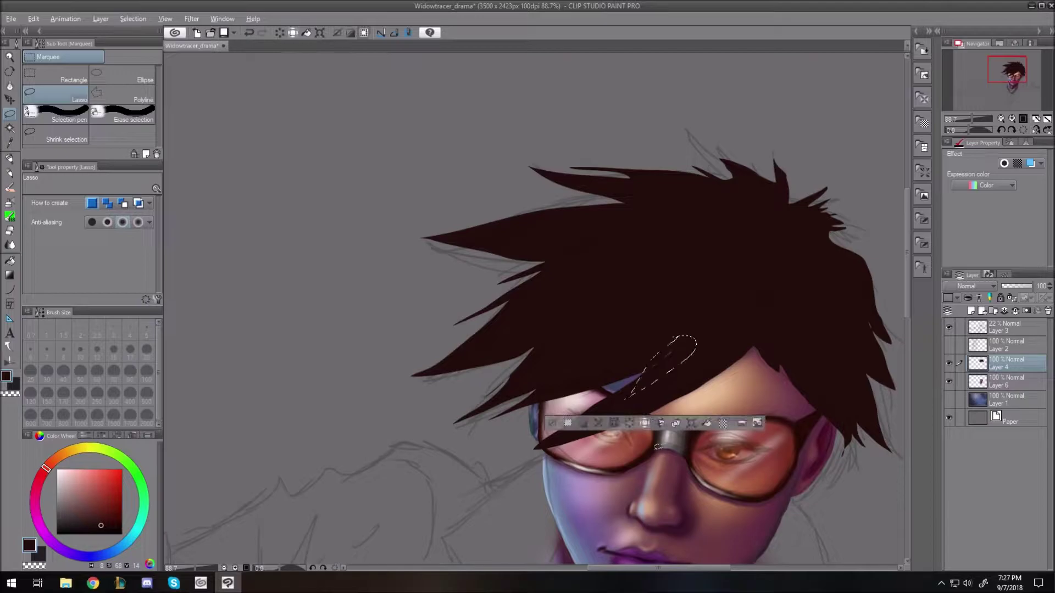
left_click(556, 421)
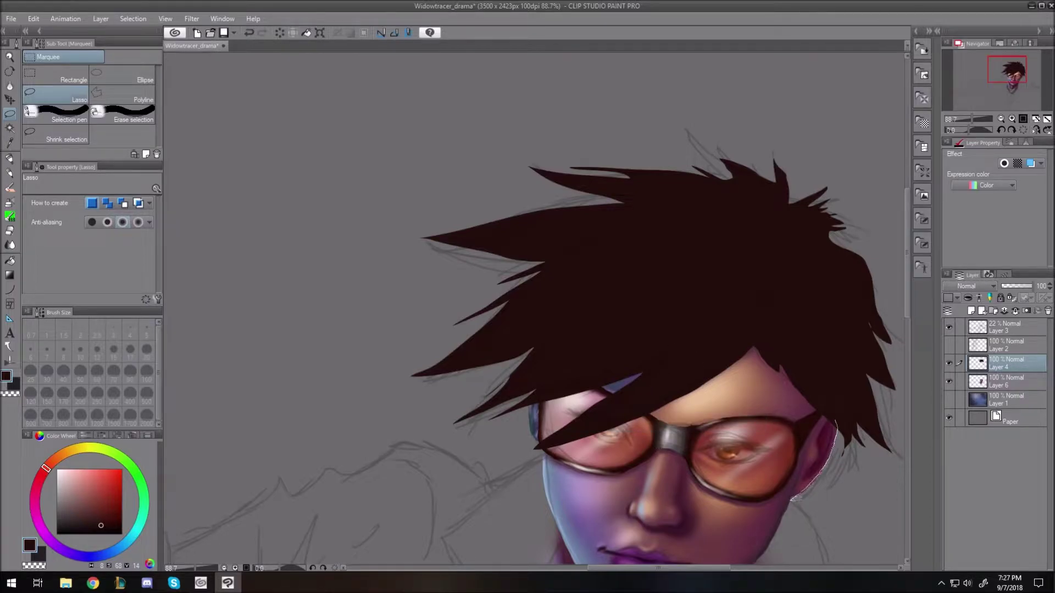
Add pointed dark brown strands behind the ear and along the hair's outer side with filled lasso shapes.
mouse_move(861, 462)
left_mouse_down()
mouse_move(879, 436)
mouse_move(840, 415)
left_mouse_up()
key("alt+Delete")
mouse_move(865, 372)
left_mouse_down()
mouse_move(878, 402)
mouse_move(877, 389)
left_mouse_up()
left_click(779, 378)
left_click(839, 407)
key("alt+Delete")
mouse_move(872, 324)
left_mouse_down()
mouse_move(889, 340)
mouse_move(874, 319)
left_mouse_up()
left_click(849, 404)
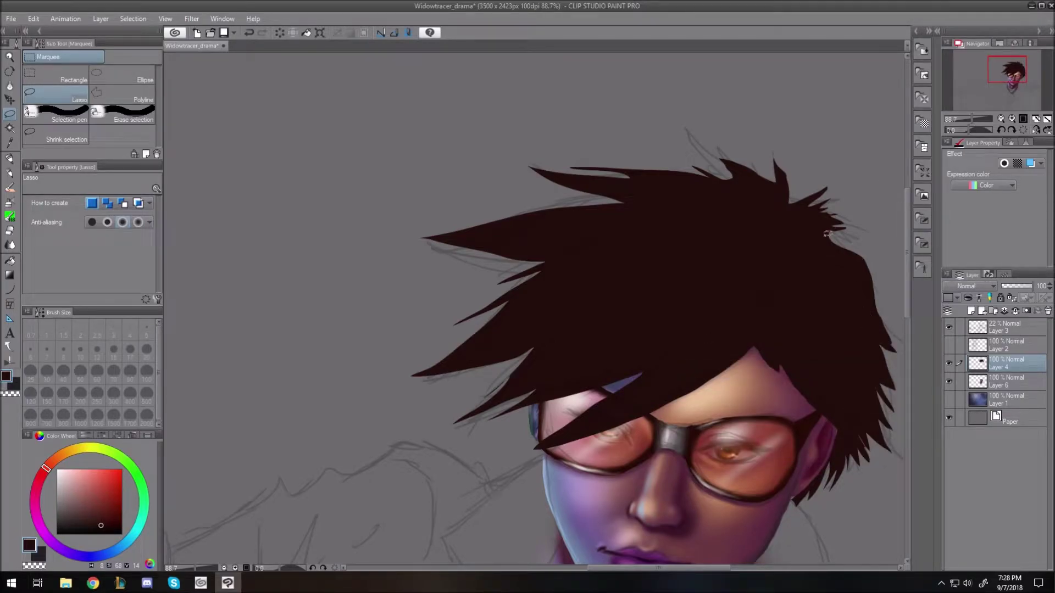
Lasso an extra pointed tuft at the back of the crown, fill it with the dark hair color, and deselect.
left_click_drag(827, 234, 829, 241)
key("alt+BackSpace")
key("ctrl+d")
Lock the hair layer's transparent pixels and airbrush reddish-brown streaks through the fringe, crown and side at brush size 25.
left_click(10, 202)
left_click(98, 517)
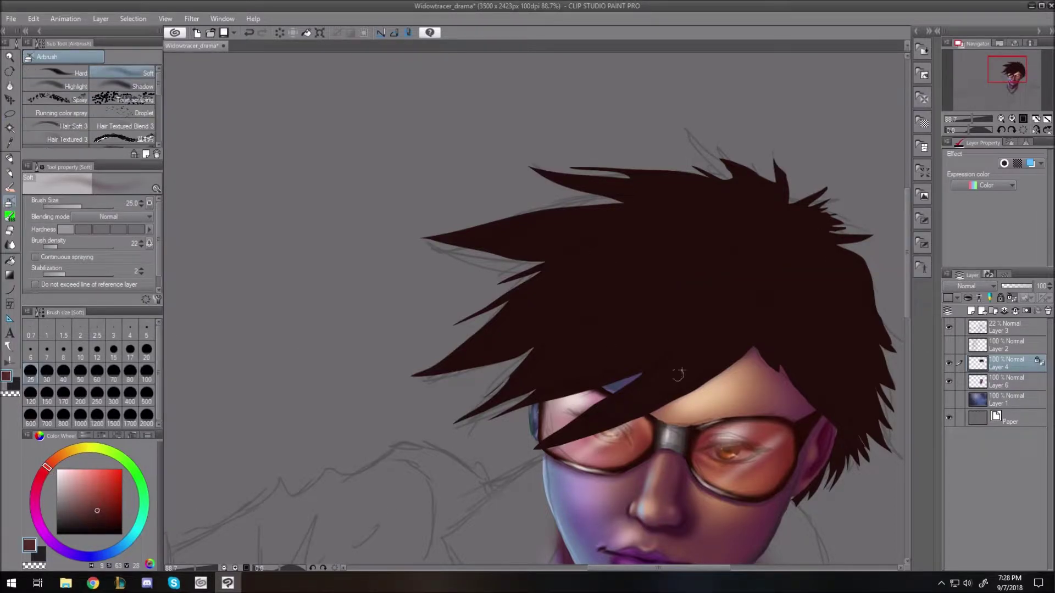
mouse_move(663, 341)
left_mouse_down()
mouse_move(628, 326)
mouse_move(607, 314)
left_mouse_up()
mouse_move(657, 283)
left_mouse_down()
mouse_move(579, 250)
mouse_move(646, 228)
left_mouse_up()
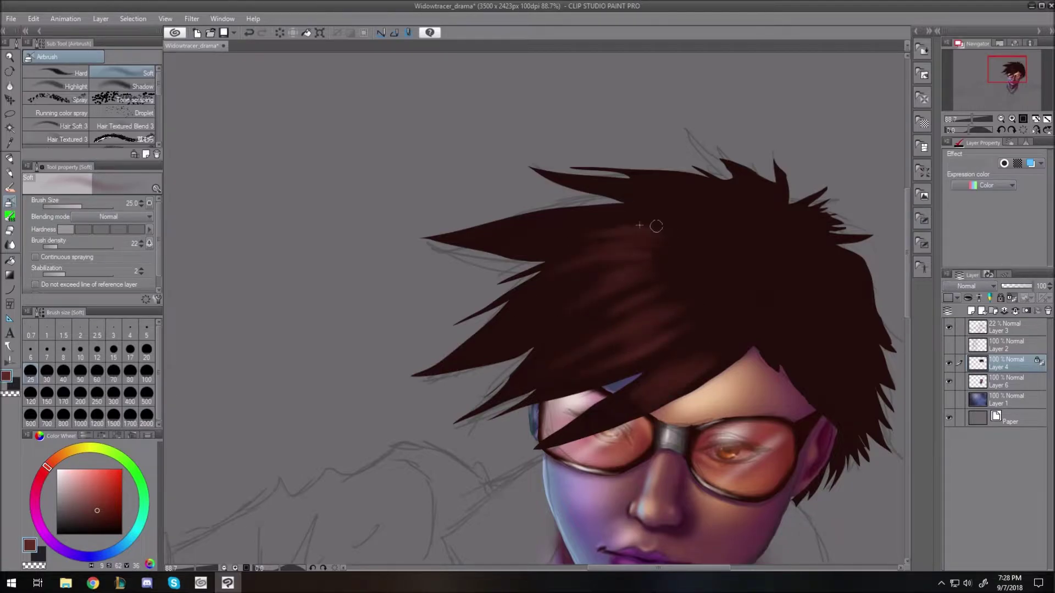
mouse_move(794, 375)
left_mouse_down()
mouse_move(798, 348)
mouse_move(822, 365)
mouse_move(827, 321)
left_mouse_up()
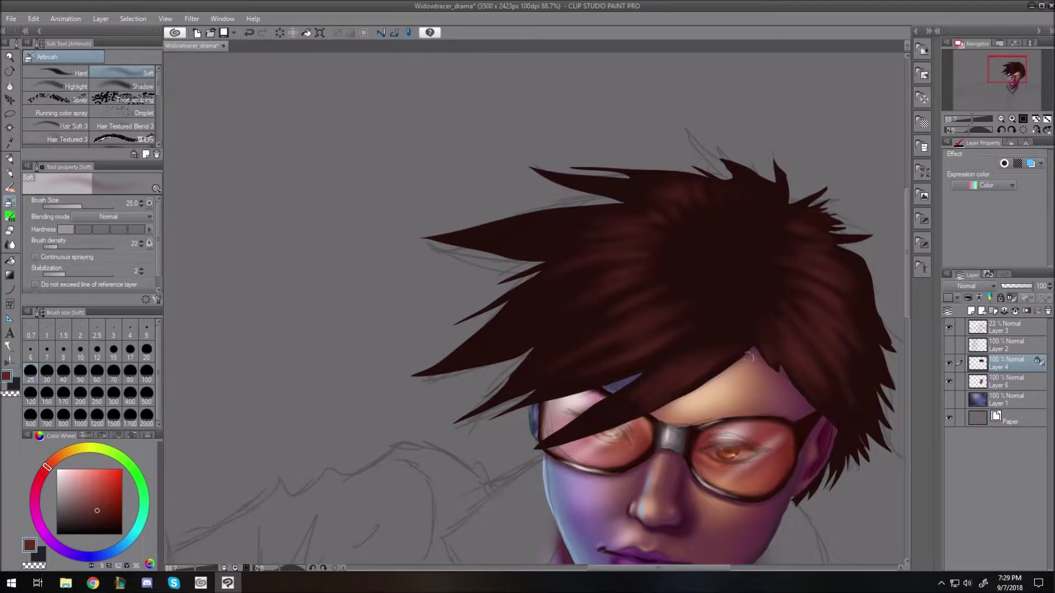
Airbrush finer reddish-brown streaks through the middle of the fringe and toward the crown at brush size 15.
key("bracketleft")
key("bracketleft")
key("bracketleft")
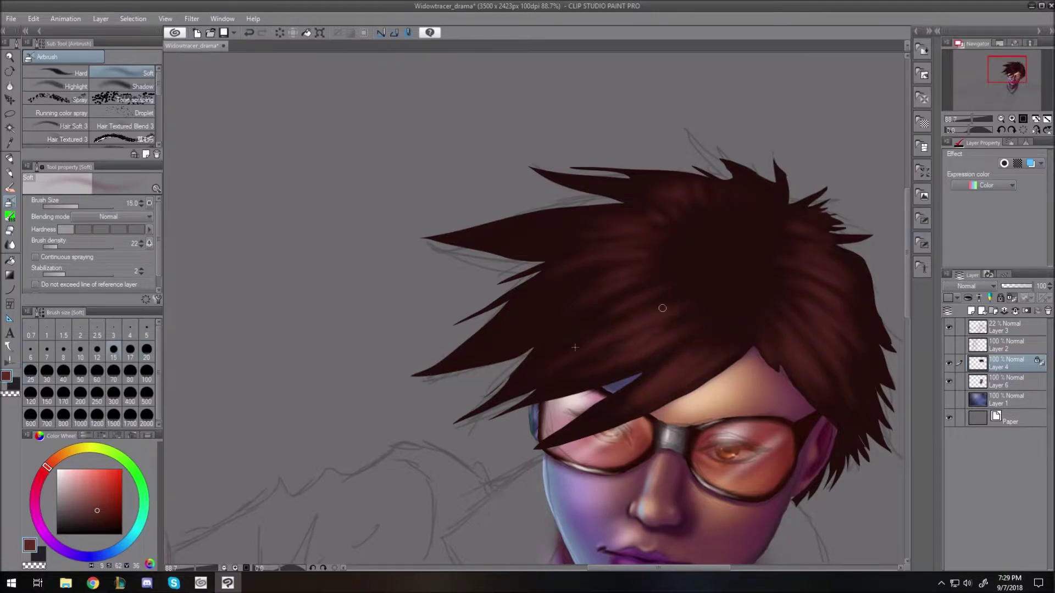
left_click_drag(554, 302, 635, 277)
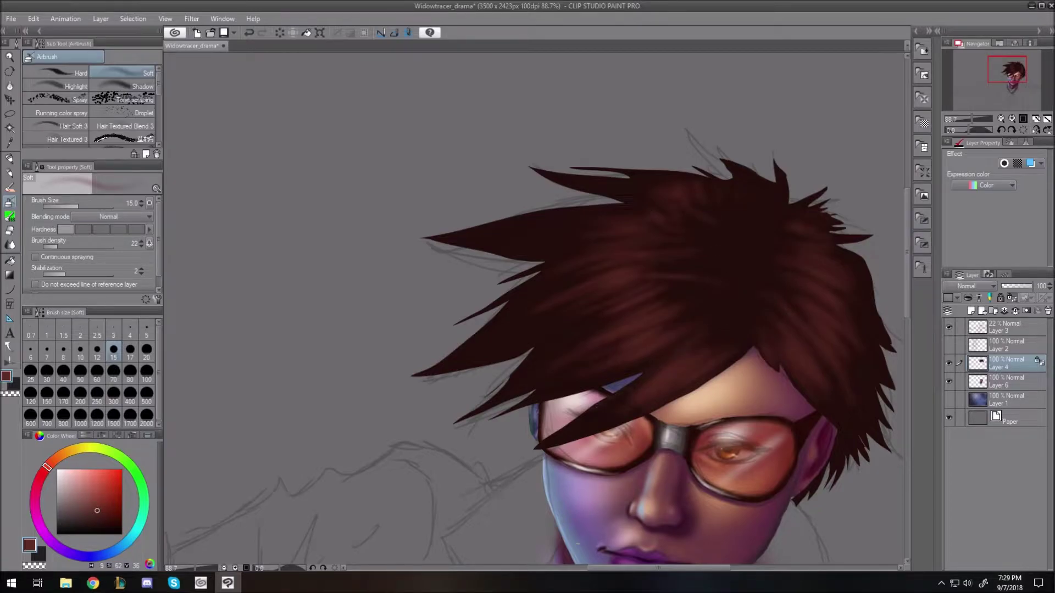
Sample the blue-grey rim light on the face and airbrush cool highlights onto the pointed tips of the fringe.
left_click(554, 480, "alt")
left_click_drag(416, 377, 511, 307)
mouse_move(425, 375)
left_mouse_down()
mouse_move(489, 340)
mouse_move(532, 282)
left_mouse_up()
mouse_move(550, 260)
left_mouse_down()
mouse_move(524, 273)
mouse_move(580, 249)
left_mouse_up()
left_click_drag(423, 238, 519, 223)
mouse_move(433, 235)
left_mouse_down()
mouse_move(537, 215)
mouse_move(431, 267)
mouse_move(443, 332)
mouse_move(417, 244)
left_mouse_up()
left_click_drag(471, 386, 429, 287)
left_click_drag(481, 414, 456, 314)
mouse_move(484, 404)
left_mouse_down()
mouse_move(459, 285)
mouse_move(452, 309)
left_mouse_up()
left_click_drag(397, 324, 408, 236)
left_click_drag(386, 284, 381, 219)
Extend the blue-grey highlights along the uppermost hair spikes and the outer strands of the fringe.
mouse_move(493, 310)
left_mouse_down()
mouse_move(589, 397)
mouse_move(596, 382)
mouse_move(625, 409)
mouse_move(530, 294)
mouse_move(604, 308)
mouse_move(582, 264)
mouse_move(648, 253)
mouse_move(606, 204)
left_mouse_up()
key("shift+space")
left_click_drag(760, 296, 524, 527)
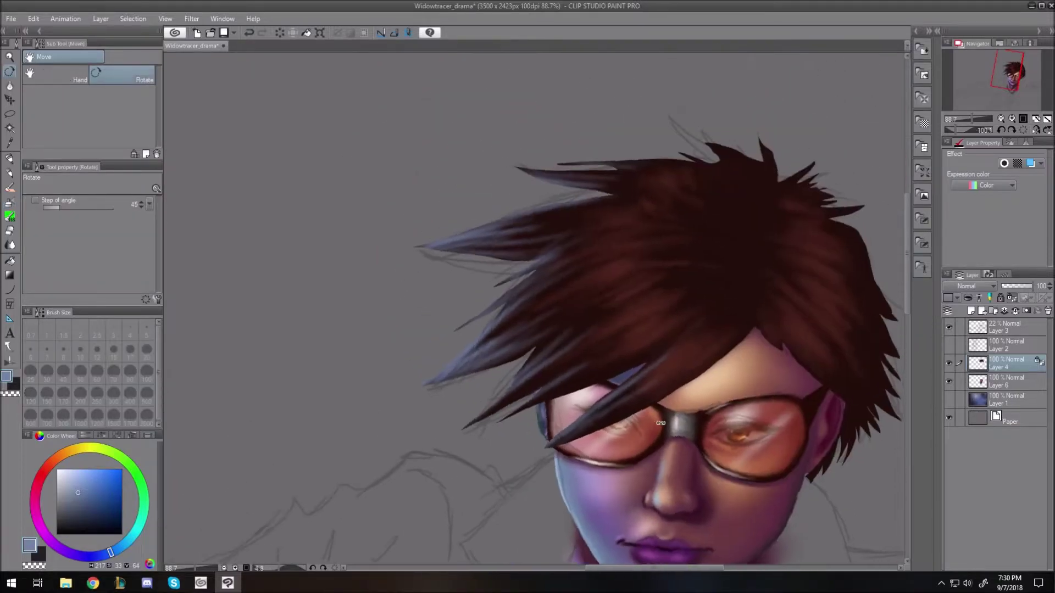
left_click_drag(611, 163, 674, 172)
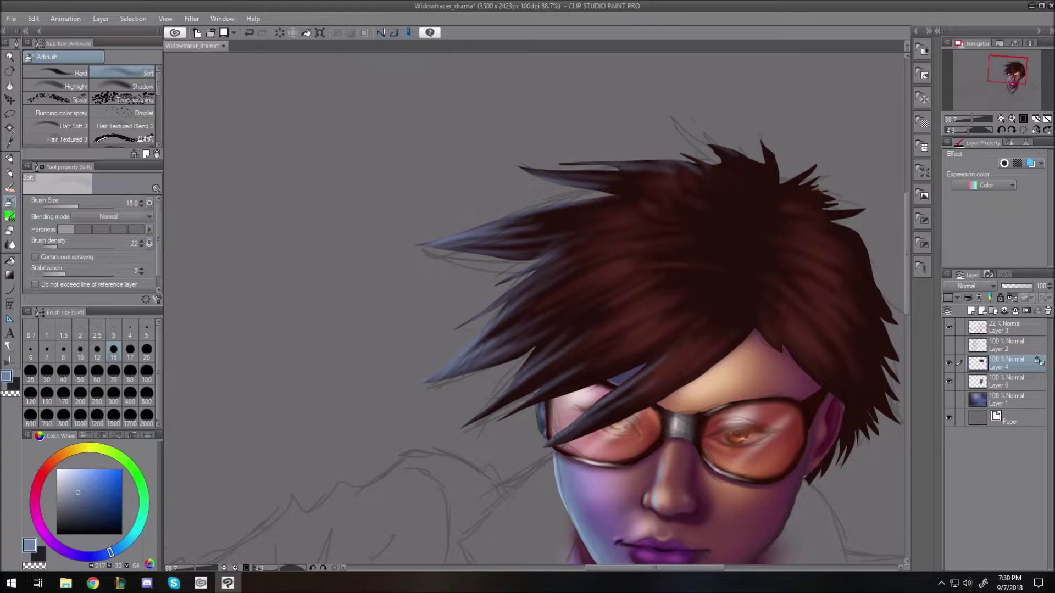
left_click_drag(604, 175, 571, 170)
key("ctrl+0")
key("shift+space")
left_click_drag(624, 531, 607, 537)
scroll(703, 236, "up", 5)
Airbrush a broad dark red tone over the fringe and crown at brush size 60 to soften the streaks.
left_click(610, 189, "alt")
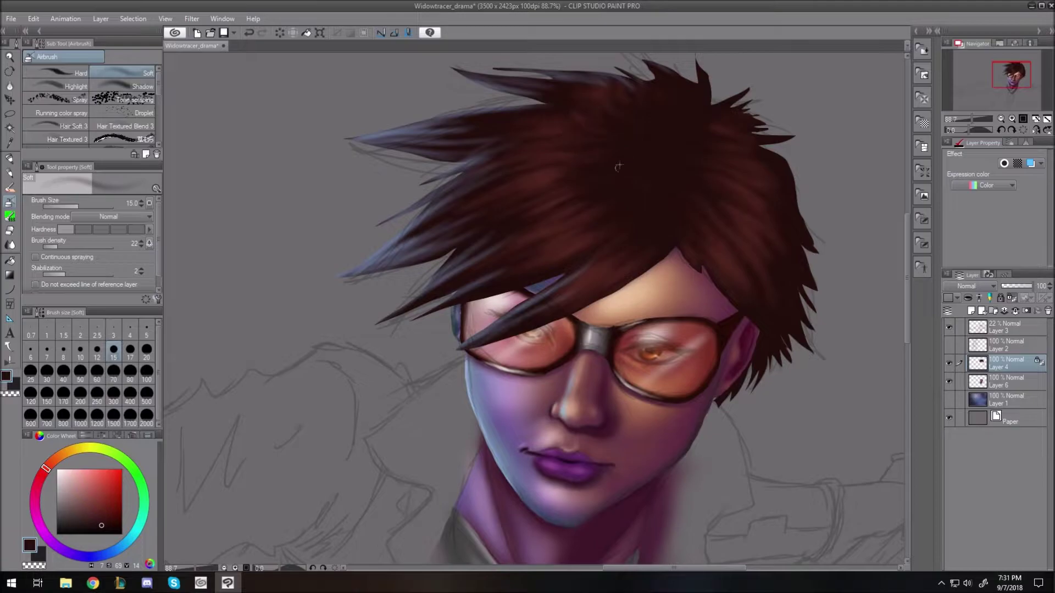
key("ctrl+0")
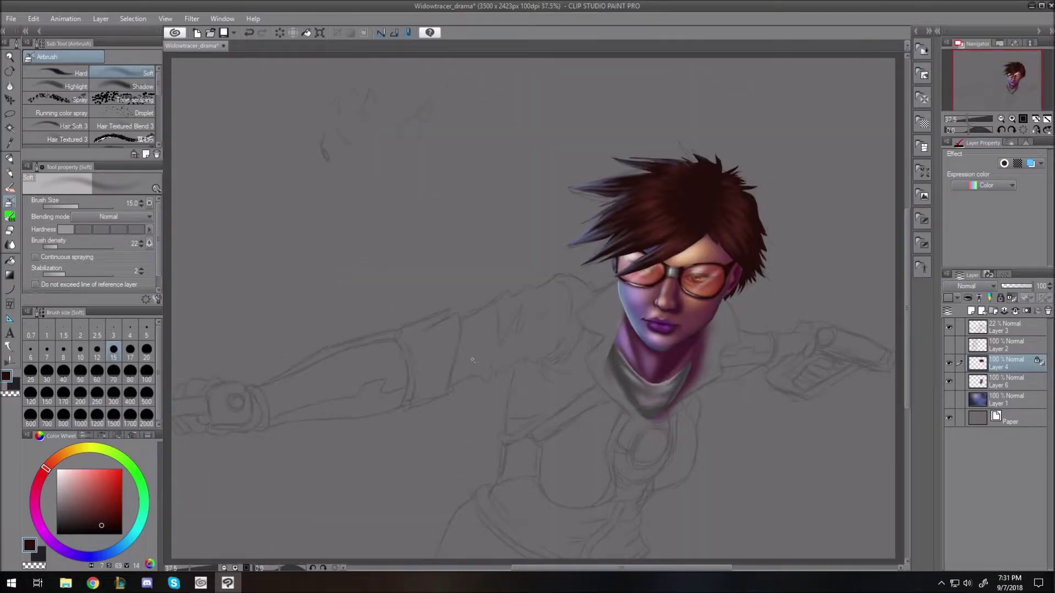
key("ctrl+0")
left_click(579, 220, "alt")
left_click(100, 511)
left_click(96, 371)
mouse_move(587, 210)
left_mouse_down()
mouse_move(619, 165)
mouse_move(580, 121)
left_mouse_up()
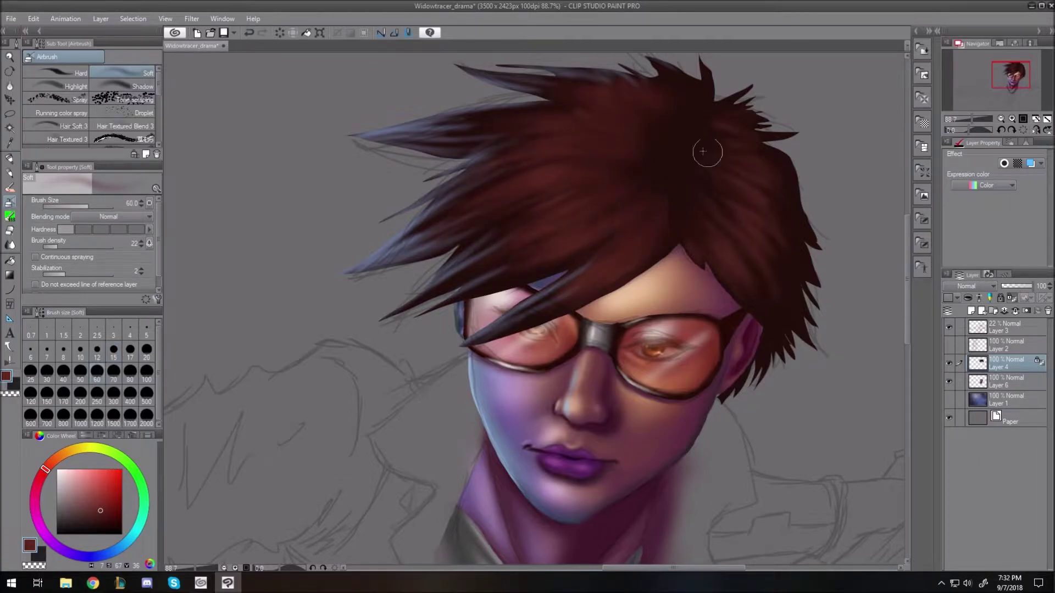
key("ctrl+0")
scroll(685, 238, "up", 6)
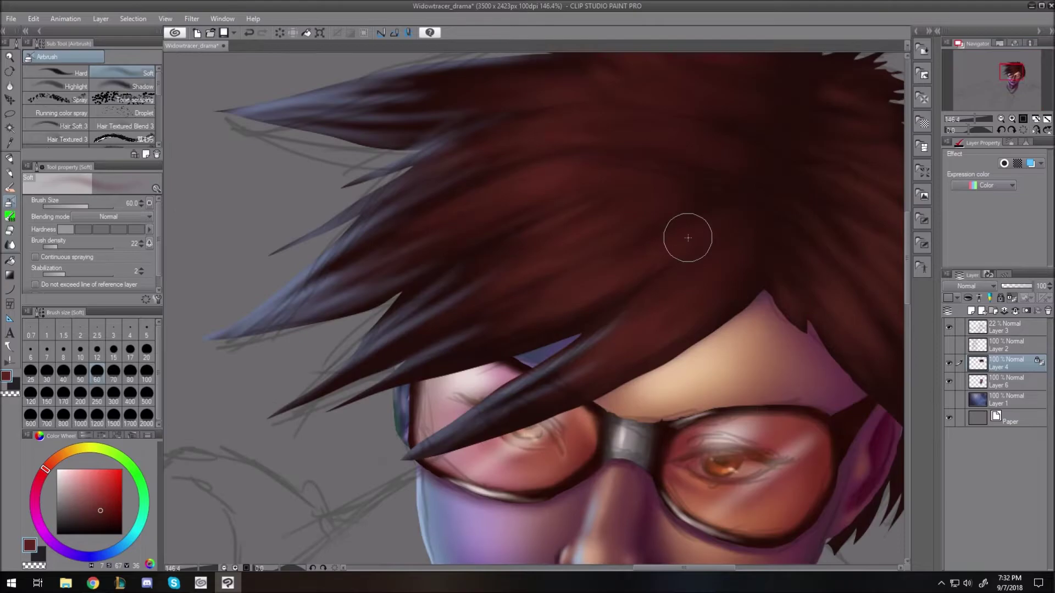
Choose a lighter orange-brown and airbrush highlights on the fringe lock above the forehead, starting at brush size 8 and enlarging it.
left_click(55, 465)
left_click(96, 497)
left_click(64, 354)
left_click_drag(702, 255, 661, 291)
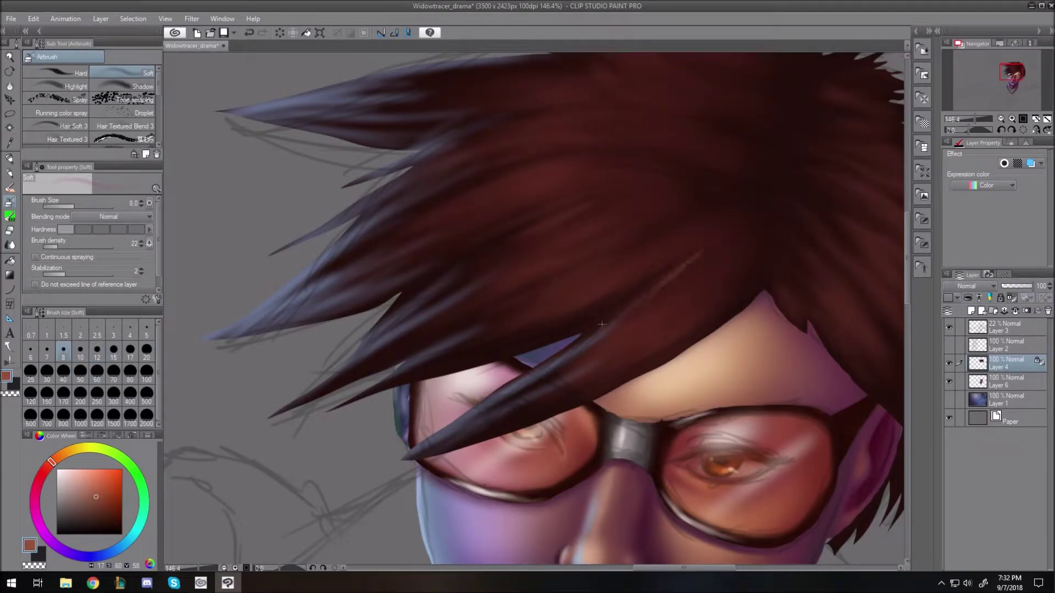
key("bracketright")
key("bracketright")
key("bracketright")
left_click_drag(737, 262, 660, 336)
key("bracketright")
key("bracketright")
key("bracketright")
left_click_drag(706, 275, 630, 322)
Add orange-brown highlight strands across the middle of the fringe with a smaller airbrush.
key("bracketleft")
key("bracketleft")
key("bracketleft")
left_click_drag(675, 255, 561, 301)
left_click_drag(663, 241, 563, 288)
key("shift+space")
mouse_move(559, 209)
left_mouse_down()
mouse_move(443, 297)
mouse_move(397, 287)
left_mouse_up()
Airbrush a series of long orange-brown strands from the crown through the upper and outer fringe.
key("shift+space")
left_click_drag(468, 186, 512, 353)
left_click_drag(443, 211, 494, 374)
left_click_drag(431, 187, 476, 348)
left_click_drag(425, 214, 457, 360)
mouse_move(412, 250)
left_mouse_down()
mouse_move(436, 385)
mouse_move(372, 356)
left_mouse_up()
left_click_drag(310, 242, 308, 336)
left_click_drag(301, 224, 297, 277)
left_click_drag(285, 193, 267, 251)
key("shift+space")
left_click_drag(459, 264, 599, 243)
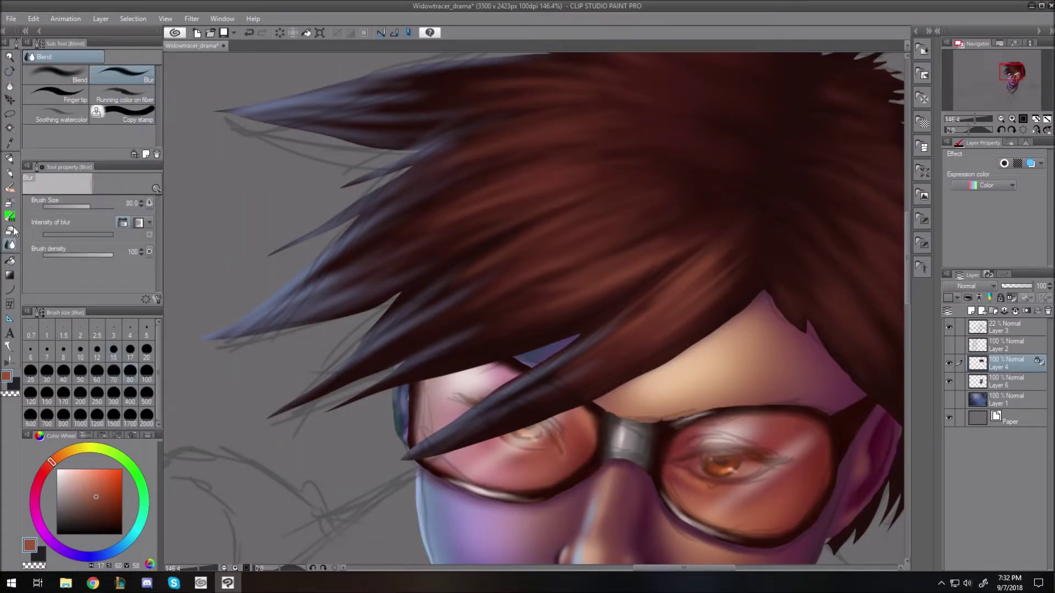
Smudge the hair strands around the fringe and crown with the Finger tip blending tool at size 30.
left_click(75, 98)
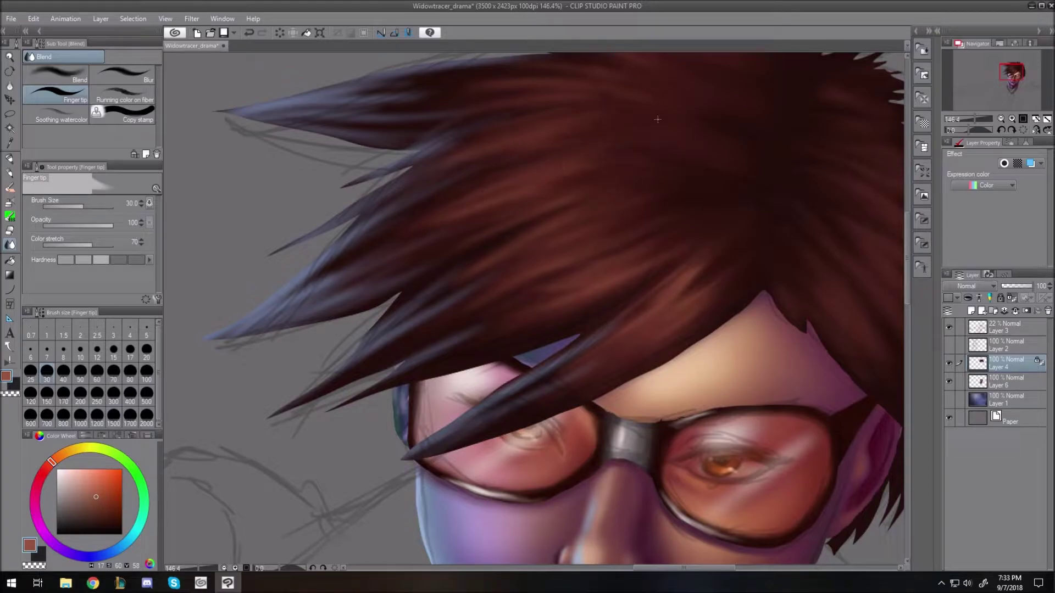
key("ctrl+0")
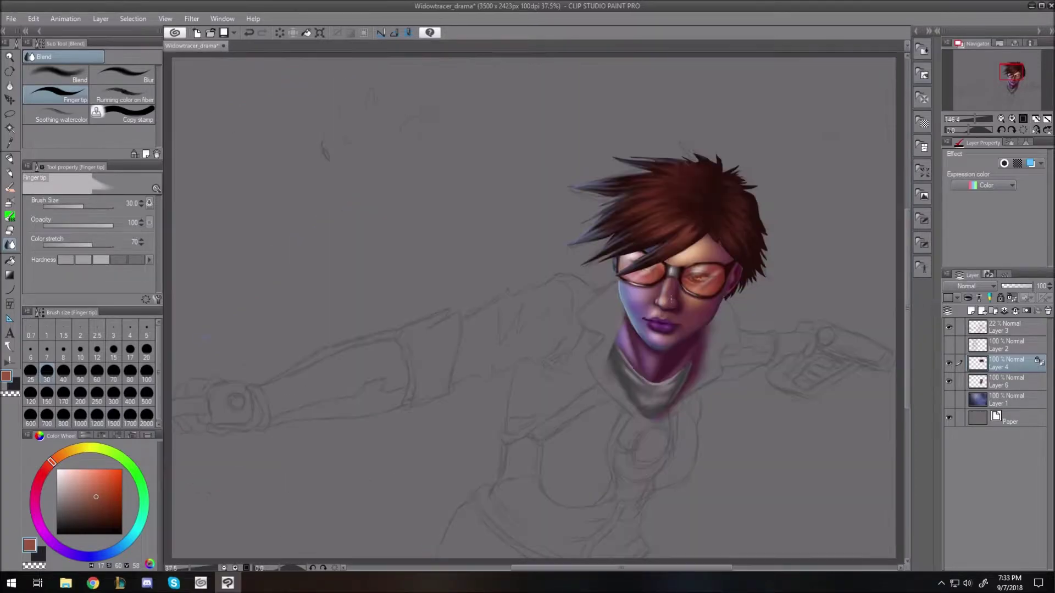
scroll(751, 211, "up", 6)
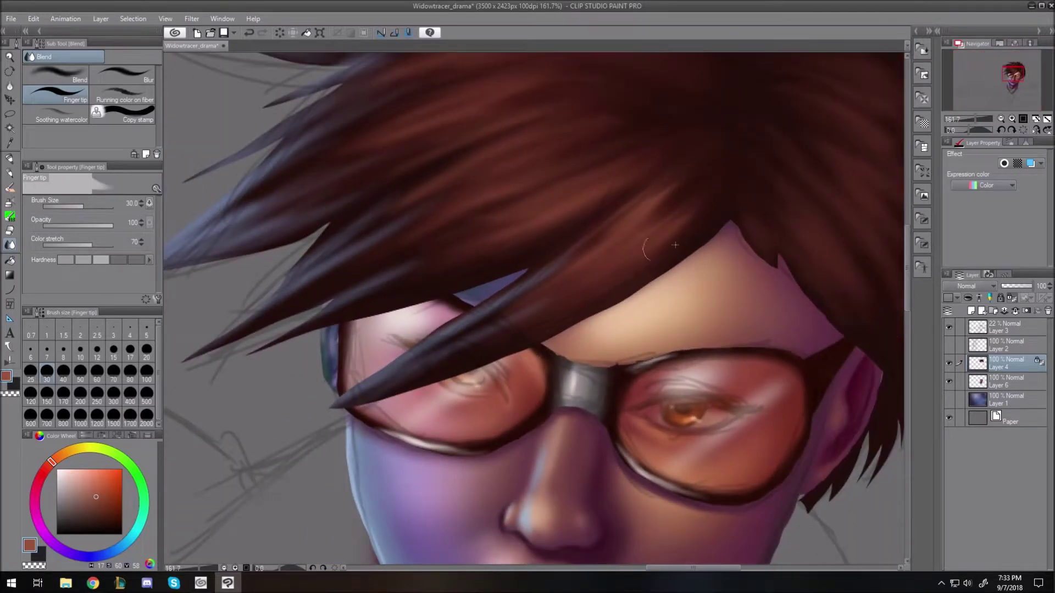
On the face layer, airbrush a sampled plum shadow along the forehead beneath the fringe and along the lens's lower rim.
left_click(729, 227, "alt")
left_click(1008, 382)
key("b")
mouse_move(554, 337)
left_mouse_down()
mouse_move(722, 222)
mouse_move(654, 278)
left_mouse_up()
left_click_drag(517, 433, 472, 452)
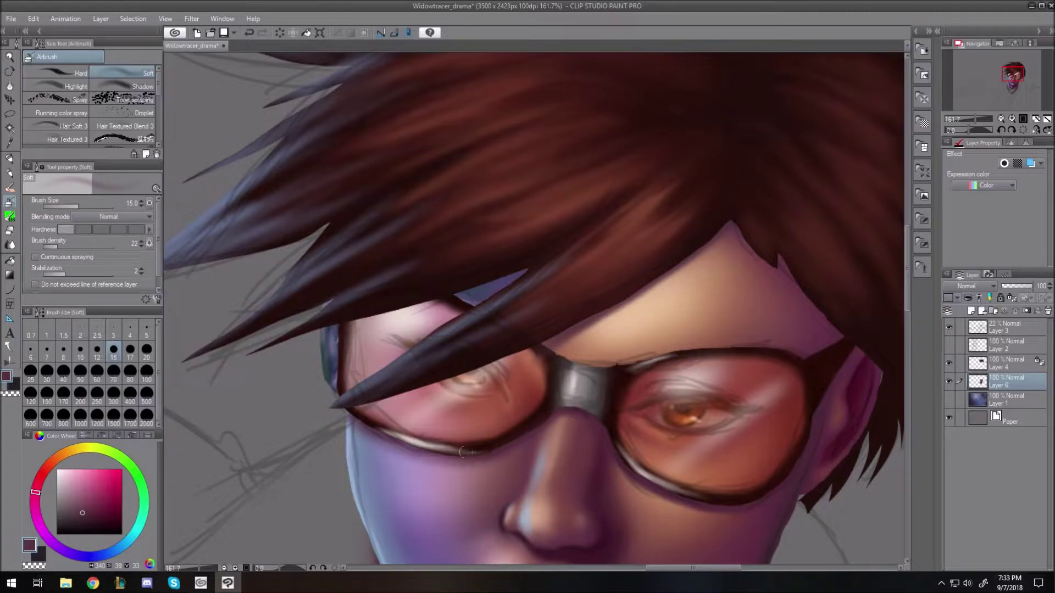
Sample the red lens color, darken it, and airbrush a shadow beneath the fringe lock crossing the glasses.
left_click(524, 385, "alt")
left_click_drag(345, 406, 530, 345)
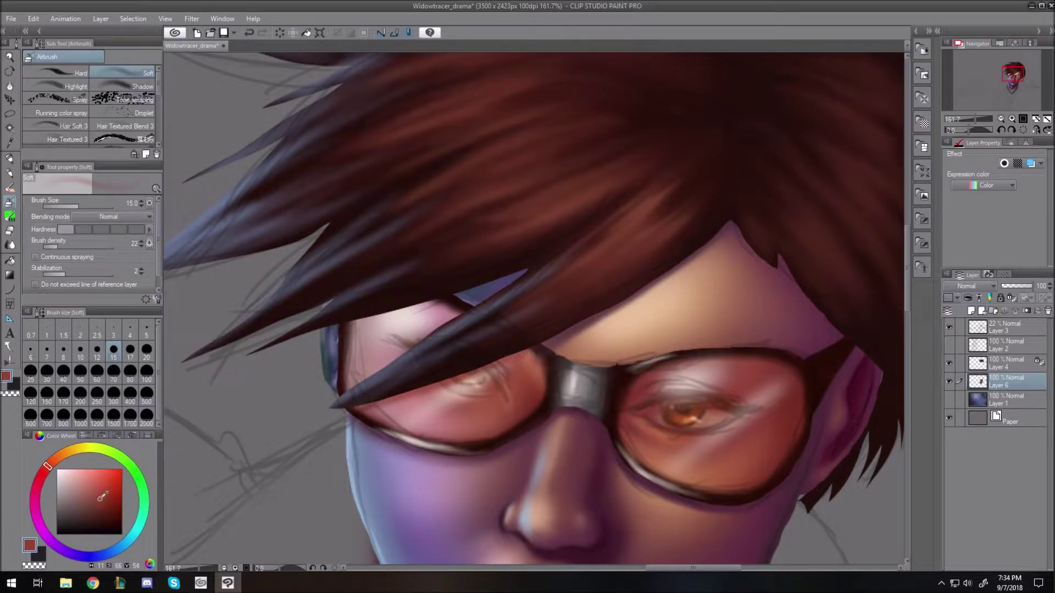
left_click(103, 504)
mouse_move(336, 413)
left_mouse_down()
mouse_move(484, 374)
mouse_move(544, 338)
left_mouse_up()
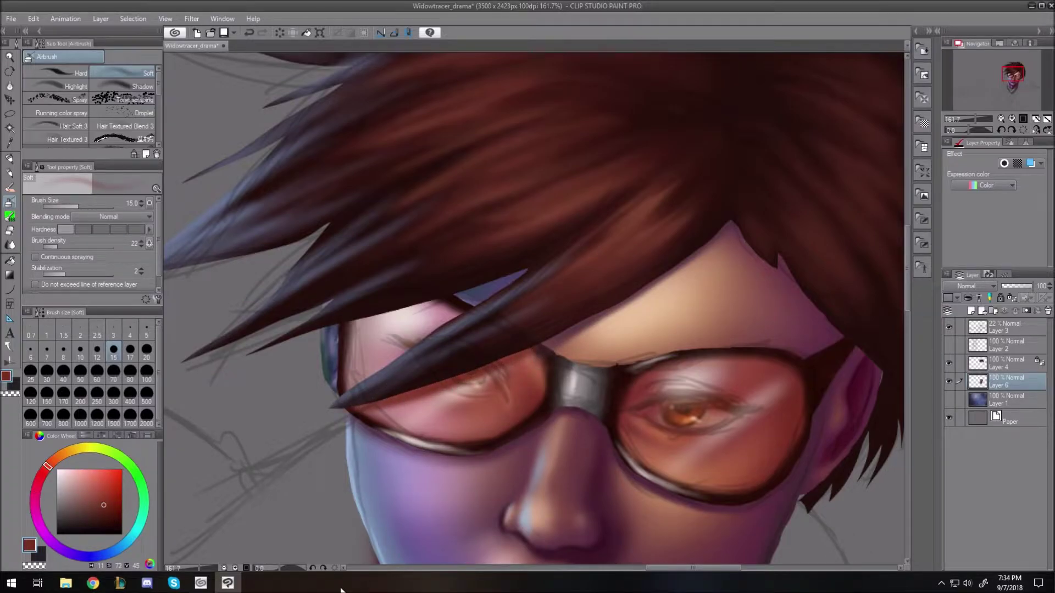
Define the lids and iris of the fully visible eye with a very dark red airbrush, starting at size 4.
scroll(909, 308, "down", 3)
left_click(108, 515)
left_click(130, 333)
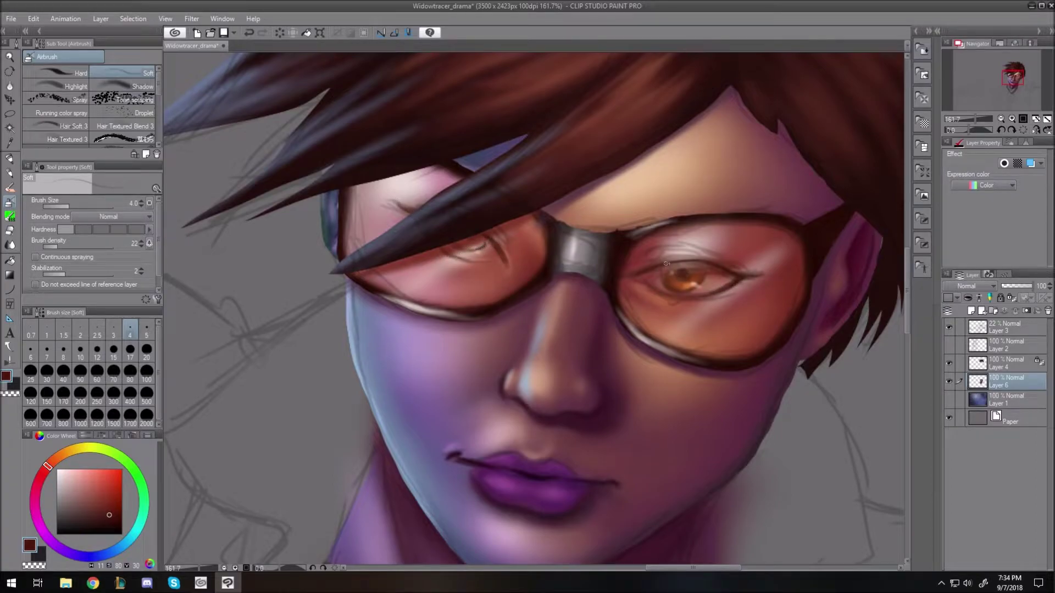
key("bracketright")
key("bracketright")
key("bracketright")
key("bracketright")
key("bracketright")
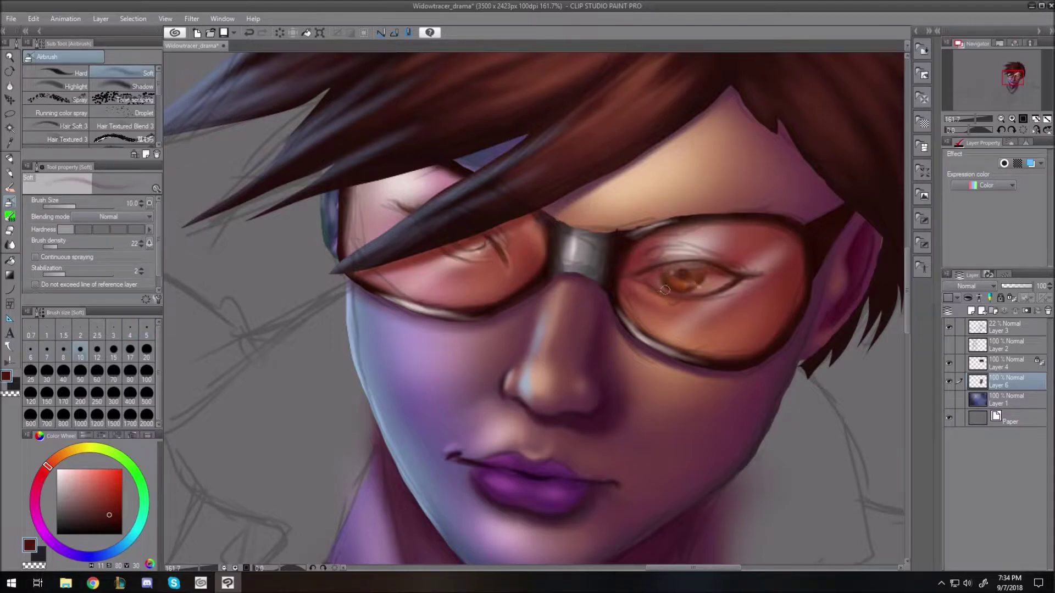
Darken the upper eyelid crease and outer corner of the fully visible eye with the dark red airbrush.
key("bracketleft")
key("bracketleft")
mouse_move(652, 256)
left_mouse_down()
mouse_move(693, 249)
mouse_move(731, 264)
left_mouse_up()
key("bracketright")
key("bracketright")
key("bracketright")
key("bracketright")
mouse_move(735, 278)
left_mouse_down()
mouse_move(766, 271)
mouse_move(664, 262)
mouse_move(651, 289)
mouse_move(745, 273)
left_mouse_up()
Darken the lid lines of the partly covered eye and the short line visible between the hair locks.
key("bracketleft")
key("bracketleft")
key("bracketright")
key("bracketright")
key("bracketleft")
key("bracketleft")
key("bracketleft")
left_click_drag(443, 248, 485, 258)
left_click_drag(499, 247, 506, 261)
key("bracketright")
key("bracketright")
left_click_drag(392, 204, 414, 215)
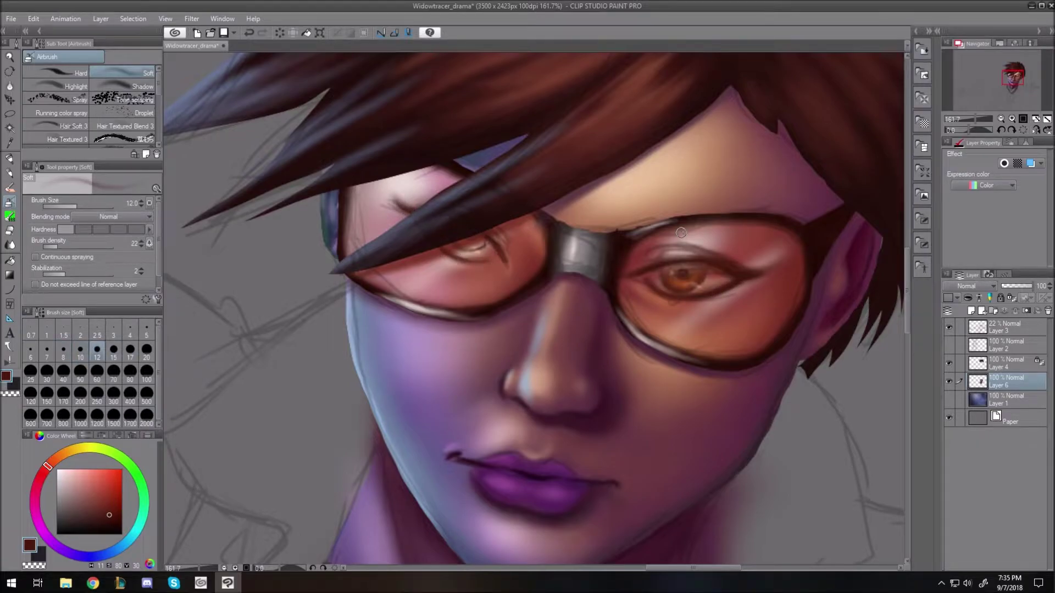
Airbrush dark red along the upper rim of the glasses over the fully visible eye at brush size 10.
key("ctrl+0")
scroll(695, 300, "up", 5)
key("bracketleft")
key("bracketleft")
left_click_drag(589, 214, 723, 206)
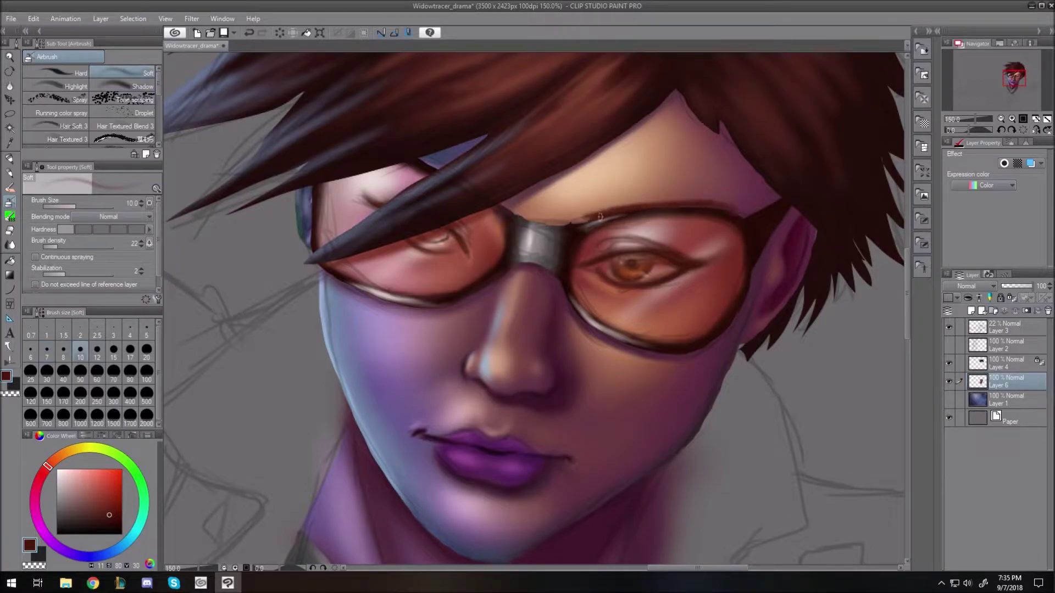
key("ctrl+0")
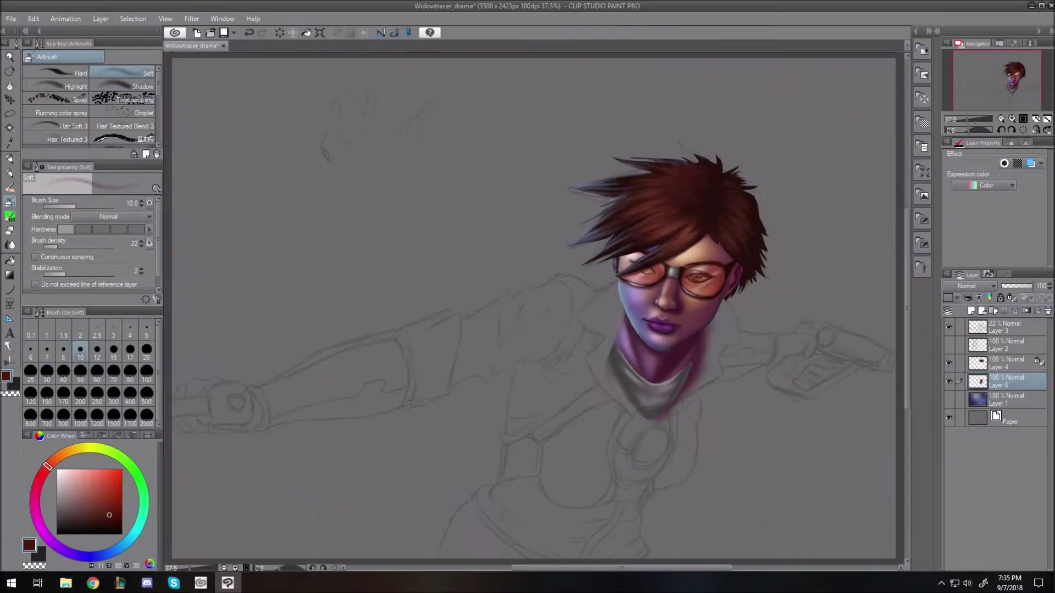
Hide the sketch layer and sample the dark plum shadow color from the neck.
left_click(949, 327)
scroll(698, 307, "up", 5)
scroll(697, 307, "down", 1)
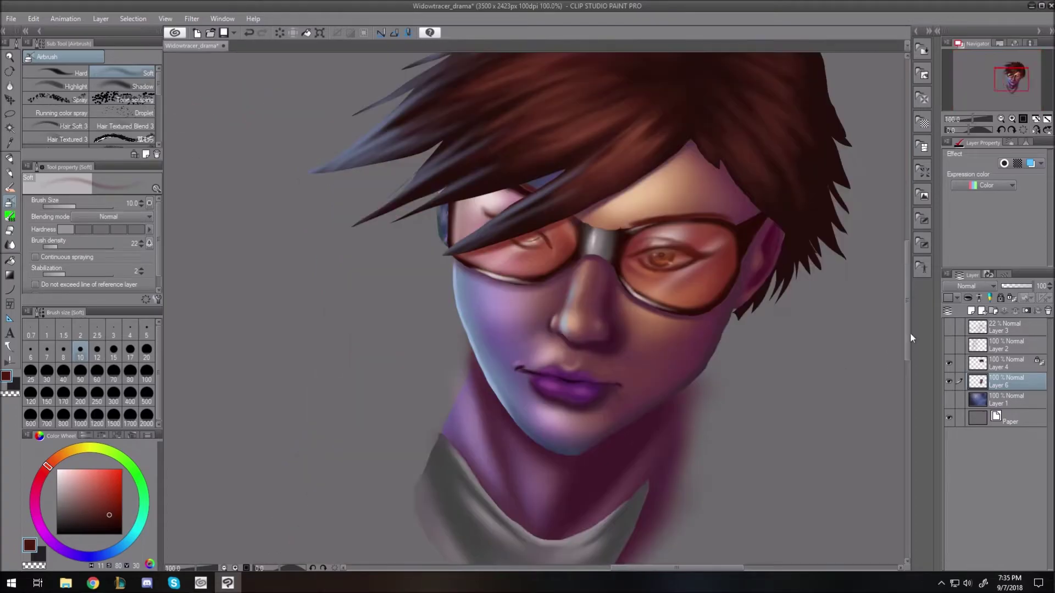
left_click_drag(907, 338, 907, 363)
scroll(635, 344, "up", 5)
left_click(477, 354, "alt")
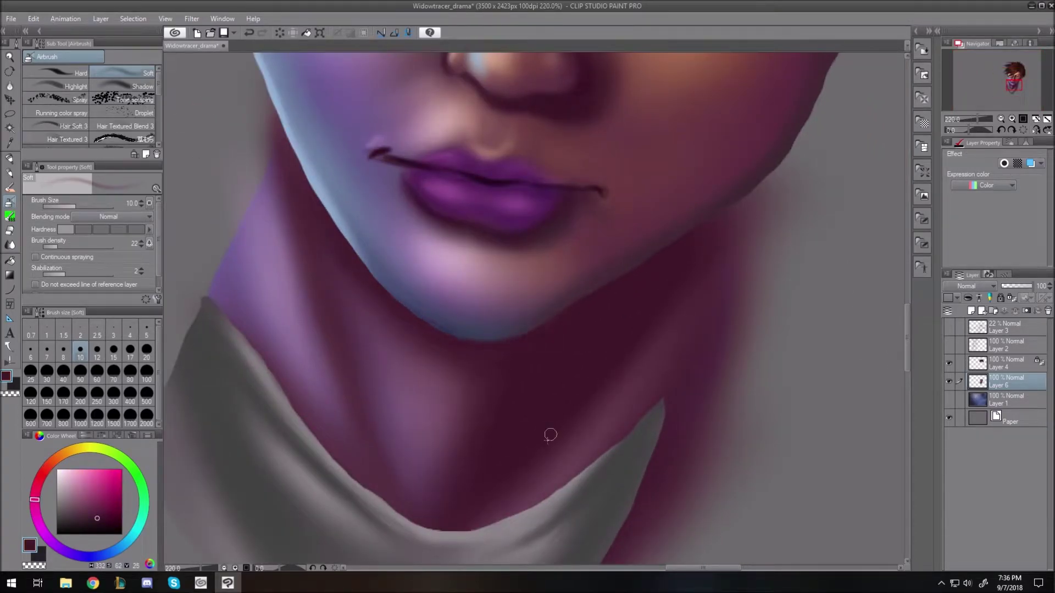
key("ctrl+0")
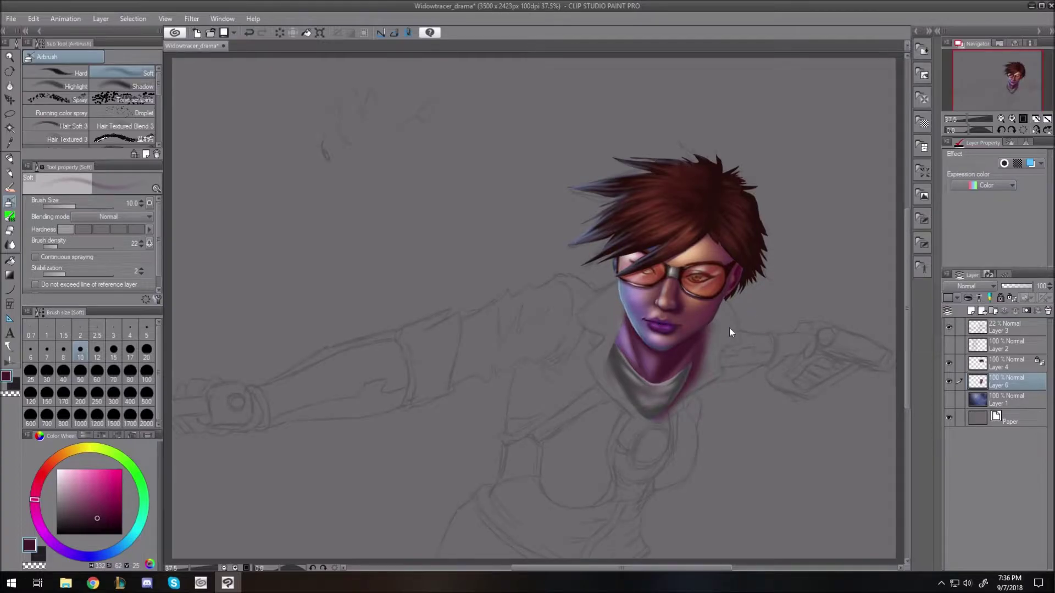
Merge the hair layer into the face layer below it and toggle the sketch layer's visibility to compare.
scroll(672, 356, "up", 2)
left_click(1014, 311)
scroll(805, 271, "down", 3)
left_click(948, 327)
left_click(948, 327)
scroll(718, 299, "up", 3)
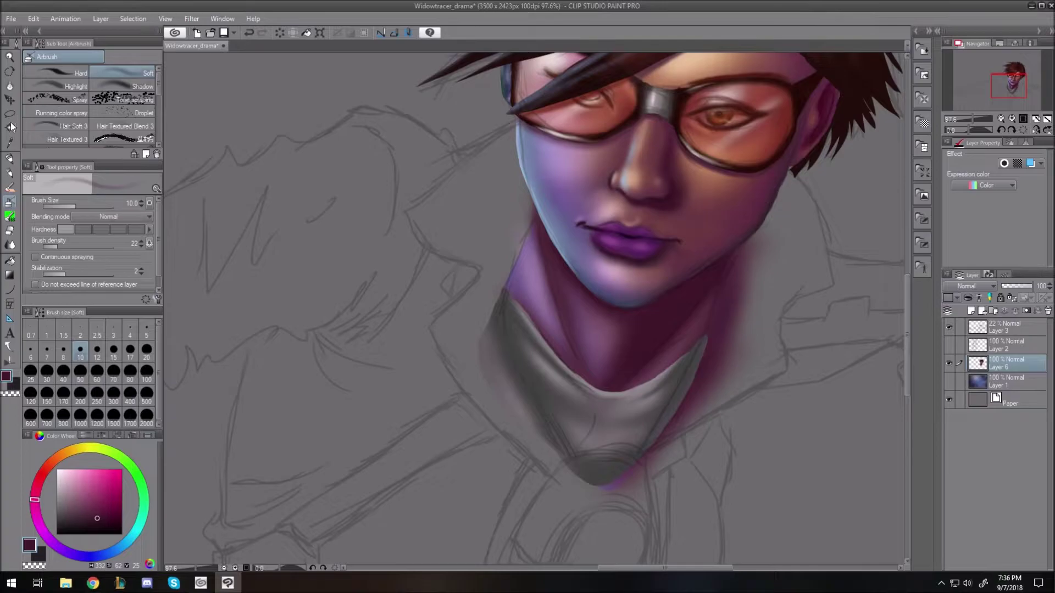
Choose a dark reddish brown for the pen and add a new layer directly beneath the merged character layer.
key("m")
scroll(861, 349, "down", 3)
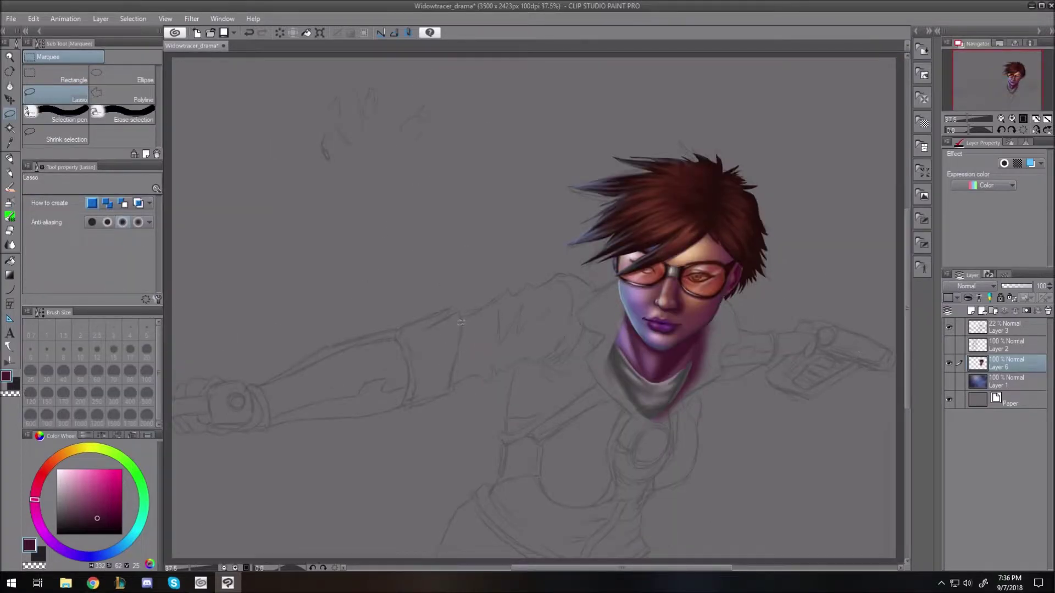
key("p")
left_click_drag(47, 470, 52, 469)
left_click_drag(117, 509, 114, 515)
left_click(986, 377)
left_click(971, 311)
Block in the jacket's torso, shoulders and upper sleeve in near-black red with the Fill-in mono pen at size 30.
mouse_move(462, 322)
left_mouse_down()
mouse_move(454, 372)
mouse_move(498, 306)
mouse_move(511, 325)
mouse_move(542, 323)
mouse_move(550, 295)
mouse_move(565, 285)
mouse_move(601, 302)
mouse_move(459, 372)
mouse_move(456, 337)
mouse_move(529, 352)
mouse_move(501, 471)
mouse_move(482, 501)
mouse_move(530, 538)
mouse_move(513, 445)
mouse_move(667, 396)
mouse_move(717, 307)
mouse_move(718, 340)
mouse_move(723, 309)
mouse_move(717, 370)
mouse_move(580, 434)
mouse_move(583, 485)
mouse_move(452, 372)
mouse_move(459, 329)
mouse_move(555, 282)
mouse_move(613, 291)
mouse_move(611, 439)
mouse_move(697, 376)
mouse_move(709, 296)
mouse_move(732, 324)
mouse_move(654, 483)
mouse_move(677, 475)
mouse_move(690, 426)
mouse_move(648, 466)
mouse_move(625, 515)
mouse_move(635, 491)
mouse_move(637, 555)
mouse_move(582, 440)
mouse_move(477, 335)
mouse_move(527, 329)
mouse_move(504, 452)
mouse_move(478, 500)
mouse_move(528, 552)
mouse_move(554, 495)
mouse_move(593, 304)
mouse_move(550, 379)
mouse_move(524, 489)
left_mouse_up()
key("bracketright")
key("bracketright")
key("bracketright")
key("bracketright")
left_click(115, 526)
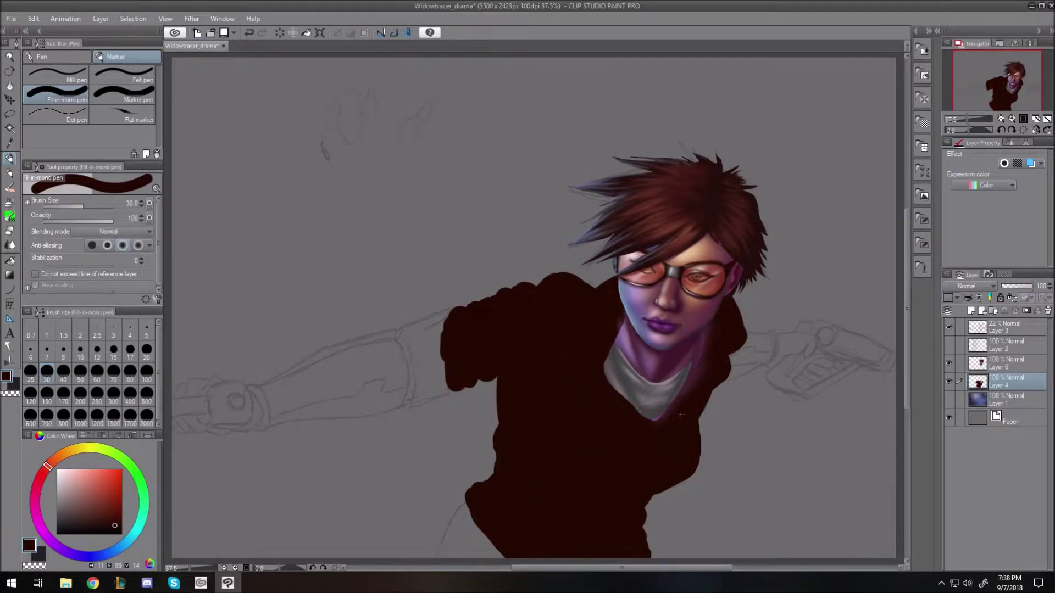
On the character layer, lasso the excess paint around the neck and grey collar, delete it, and deselect.
scroll(595, 346, "up", 4)
scroll(572, 335, "down", 1)
key("m")
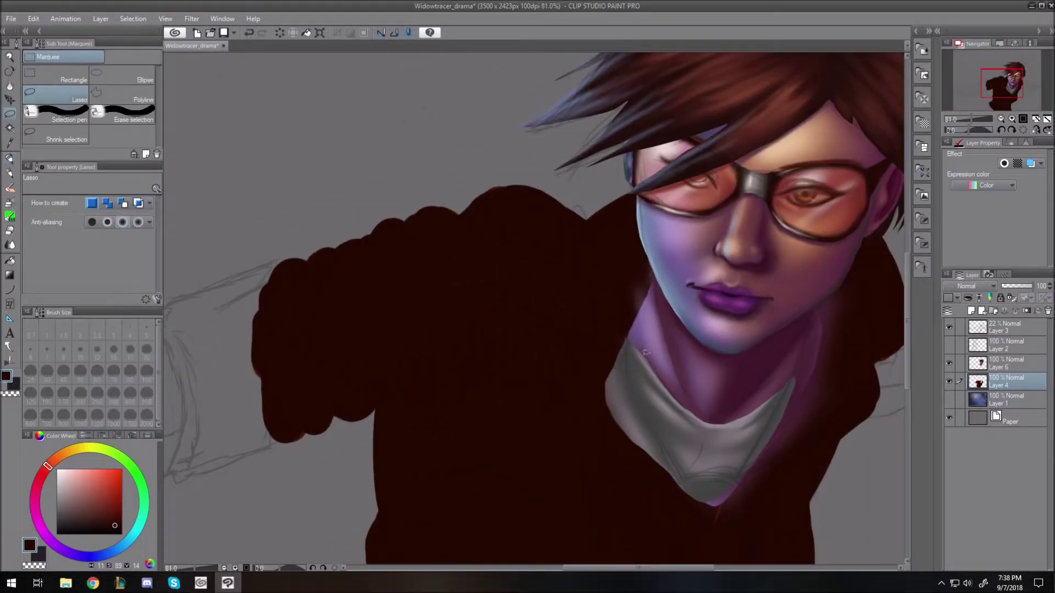
left_click(1001, 368)
mouse_move(750, 462)
left_mouse_down()
mouse_move(822, 301)
mouse_move(601, 311)
mouse_move(641, 293)
left_mouse_up()
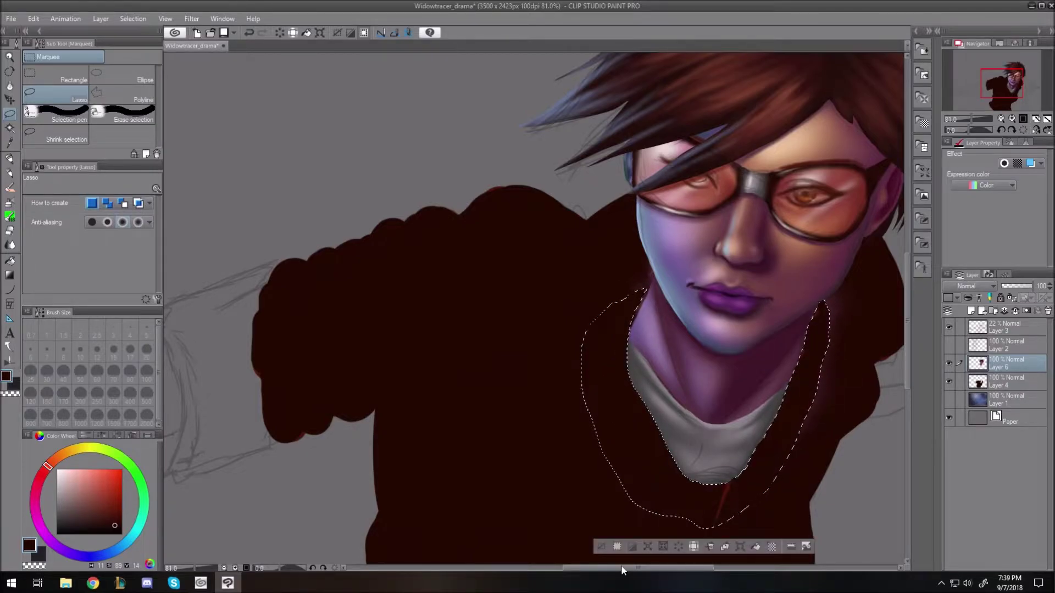
key("ctrl+d")
Cover the gap below the collar and the purple haze beside the neck with the jacket color, tidying edges with the soft eraser.
left_click(1005, 382)
key("p")
left_click(1008, 364)
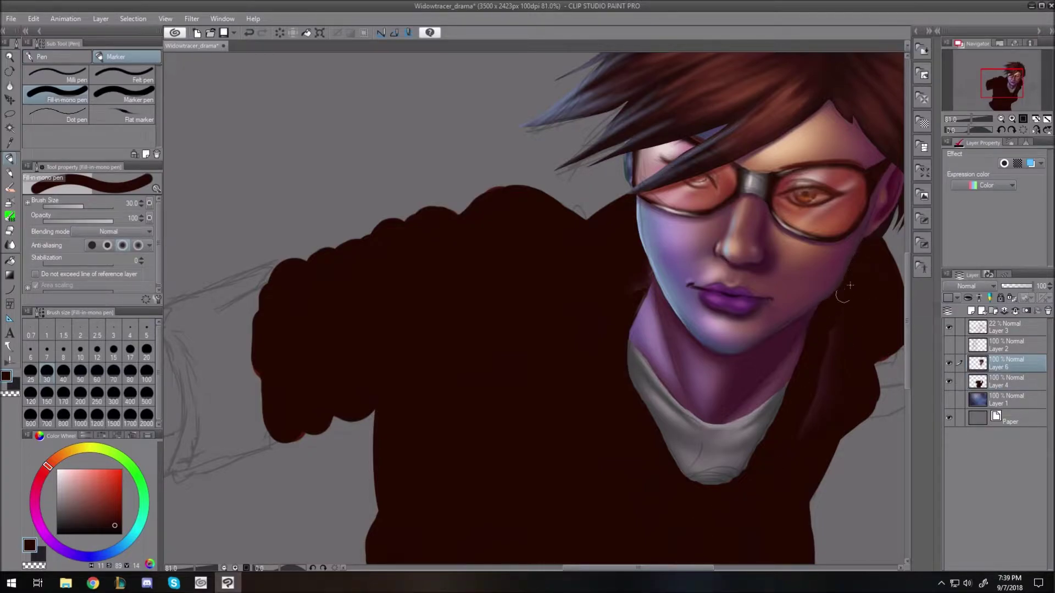
left_click_drag(827, 356, 809, 417)
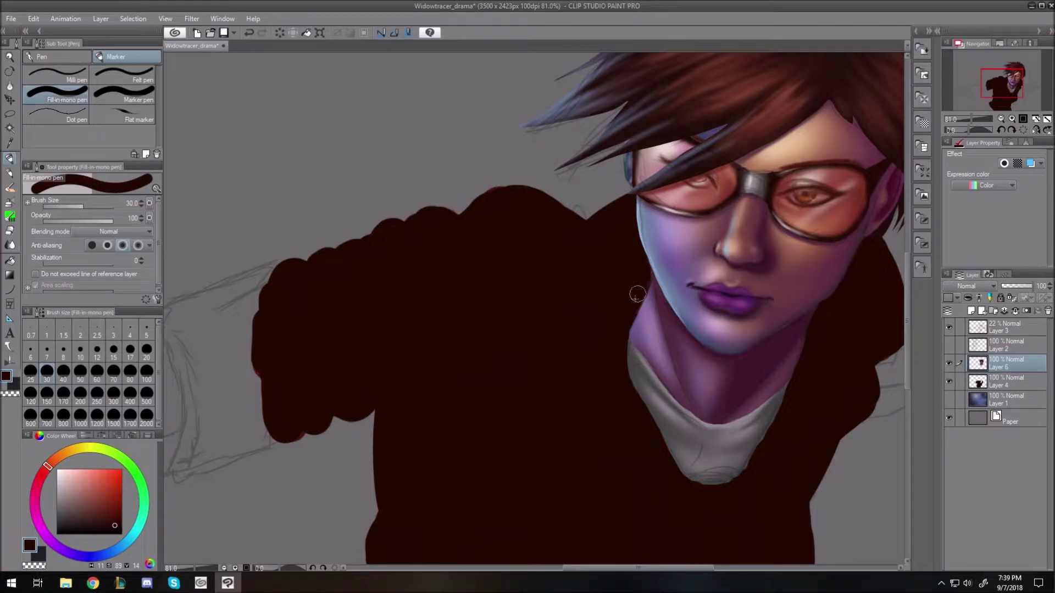
key("e")
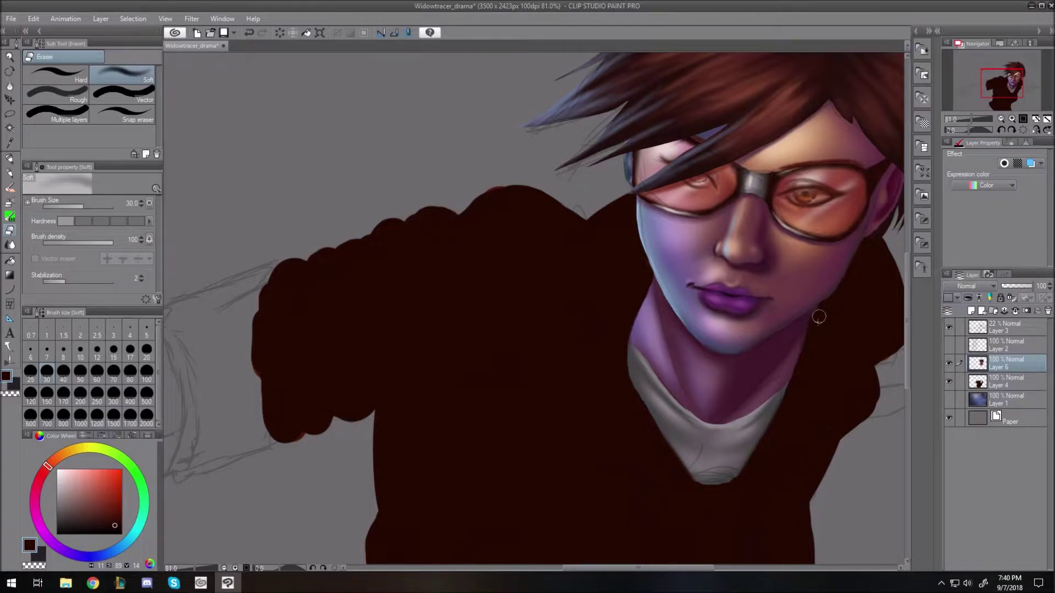
On the jacket layer with transparent pixels locked, airbrush soft dark red fold highlights down the cuff end of the upper sleeve.
left_click(1016, 384)
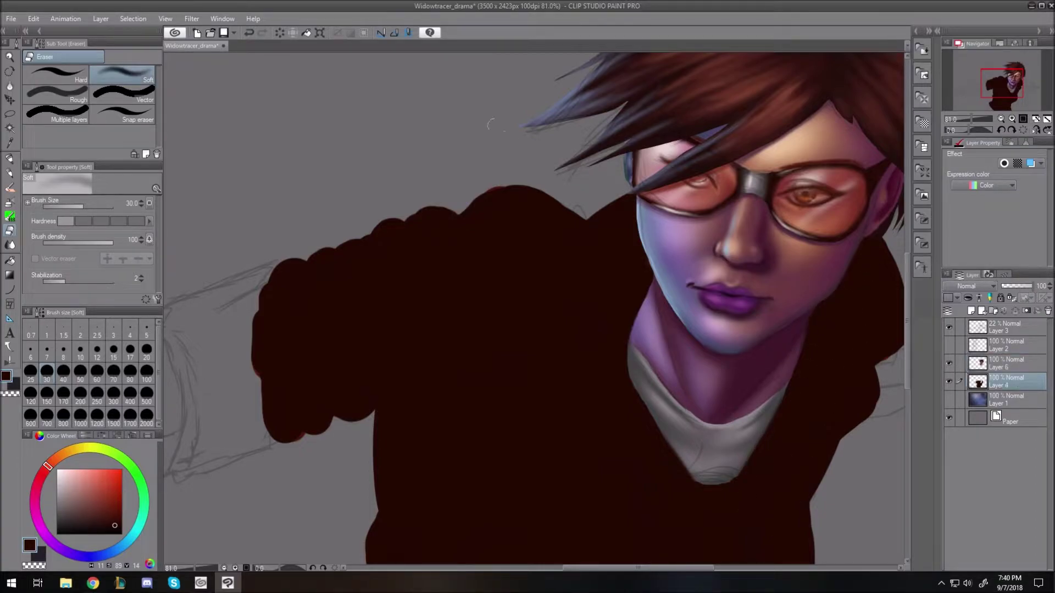
left_click(10, 201)
left_click(109, 507)
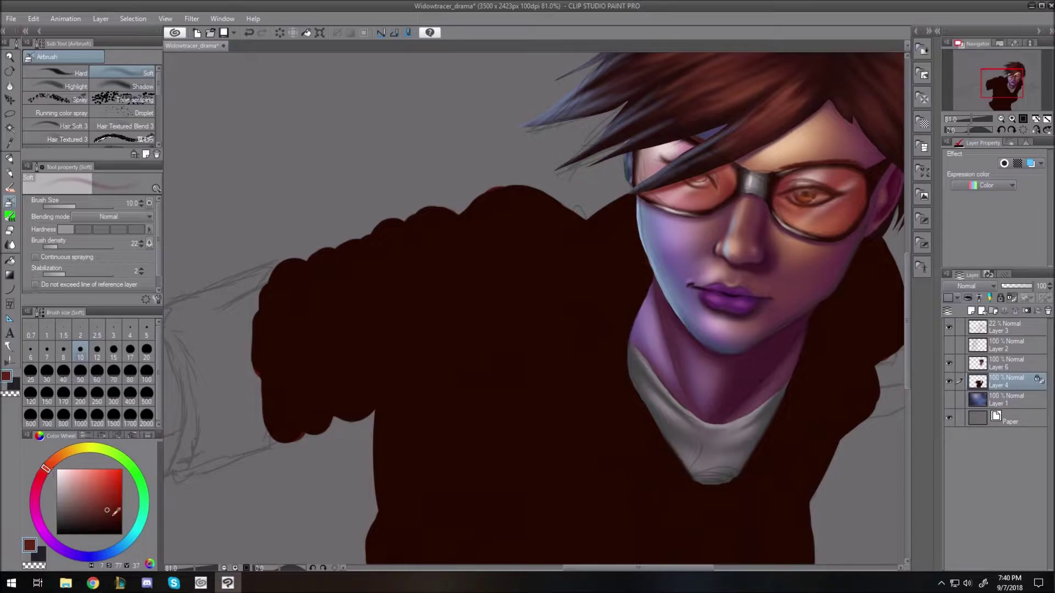
key("bracketright")
key("bracketright")
key("bracketright")
key("bracketright")
key("bracketright")
key("bracketright")
key("bracketright")
left_click_drag(292, 273, 287, 356)
left_click_drag(317, 274, 309, 394)
left_click_drag(294, 351, 314, 391)
left_click_drag(342, 265, 337, 331)
Airbrush broader dark red fold highlights across the rest of the upper sleeve and shoulder, enlarging the soft brush to 100.
key("bracketright")
key("bracketright")
left_click_drag(386, 248, 382, 339)
left_click_drag(426, 233, 381, 342)
left_click_drag(474, 227, 388, 346)
key("bracketright")
left_click_drag(507, 211, 490, 303)
mouse_move(522, 197)
left_mouse_down()
mouse_move(556, 226)
mouse_move(544, 306)
left_mouse_up()
key("bracketright")
key("bracketright")
left_click_drag(479, 299, 421, 353)
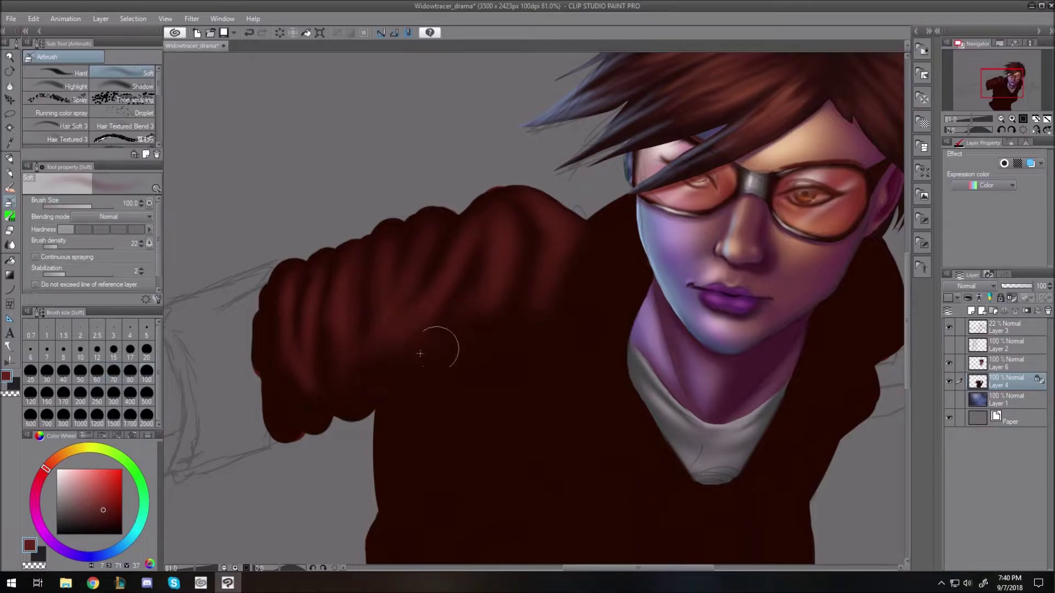
With a smaller soft airbrush, extend the red highlights along the sleeve's outer edge, the shoulder folds and the sleeve's underside.
key("bracketleft")
key("bracketleft")
key("bracketleft")
key("bracketleft")
key("bracketleft")
key("bracketleft")
left_click_drag(269, 285, 274, 368)
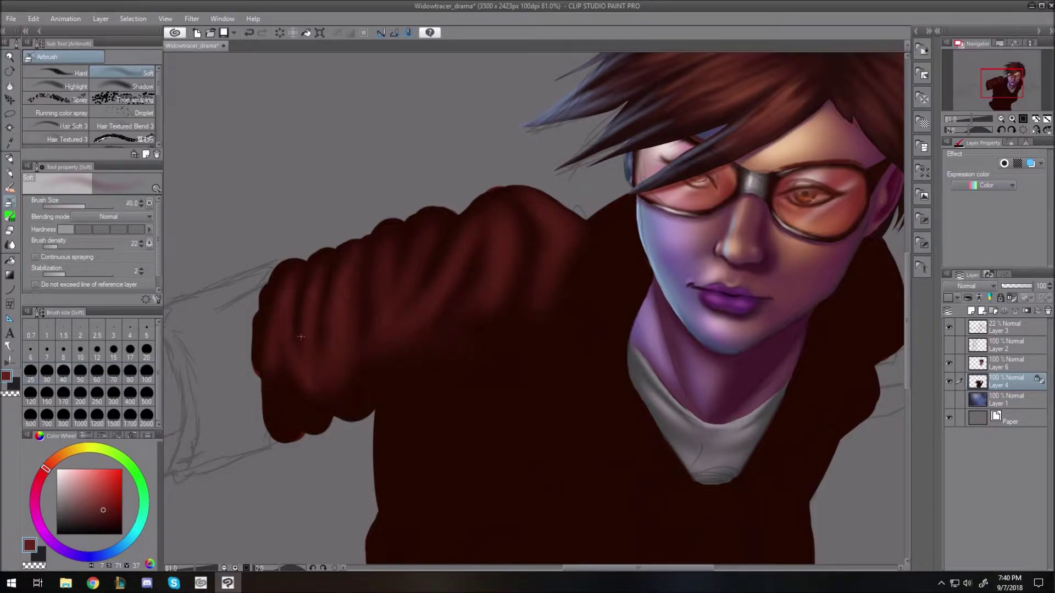
left_click_drag(465, 228, 549, 230)
mouse_move(537, 275)
left_mouse_down()
mouse_move(482, 307)
mouse_move(485, 274)
mouse_move(405, 335)
mouse_move(378, 331)
mouse_move(358, 387)
mouse_move(457, 325)
mouse_move(390, 382)
left_mouse_up()
left_click_drag(292, 401, 305, 401)
Airbrush curved red fold highlights across the chest below the shoulder, varying the brush size.
key("bracketright")
key("bracketright")
left_click_drag(509, 390, 567, 356)
key("bracketleft")
left_click_drag(490, 406, 541, 423)
key("bracketright")
key("bracketright")
key("bracketright")
key("bracketright")
mouse_move(434, 408)
left_mouse_down()
mouse_move(492, 461)
mouse_move(607, 466)
left_mouse_up()
Airbrush red highlights down the torso's side beneath the arm, adding diagonal folds with the soft brush at size 70.
key("bracketleft")
left_click_drag(387, 446, 379, 535)
left_click_drag(907, 370, 909, 428)
key("bracketleft")
left_click_drag(372, 329, 425, 373)
left_click_drag(384, 294, 431, 332)
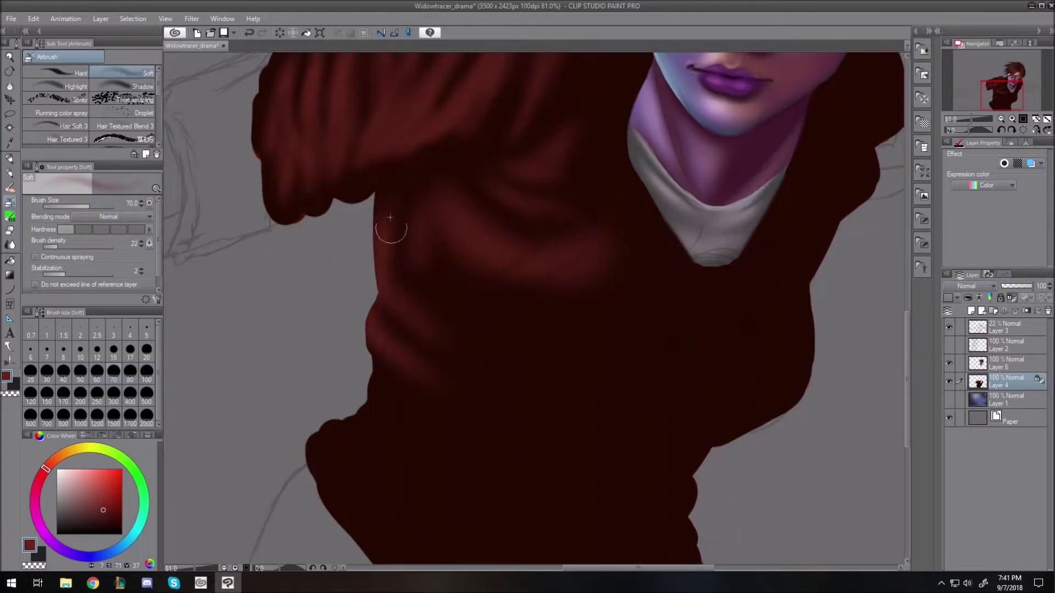
Build up large soft red highlights on both sides of the chest with the airbrush at size 120.
key("bracketright")
key("bracketright")
key("bracketright")
left_click_drag(530, 348, 572, 302)
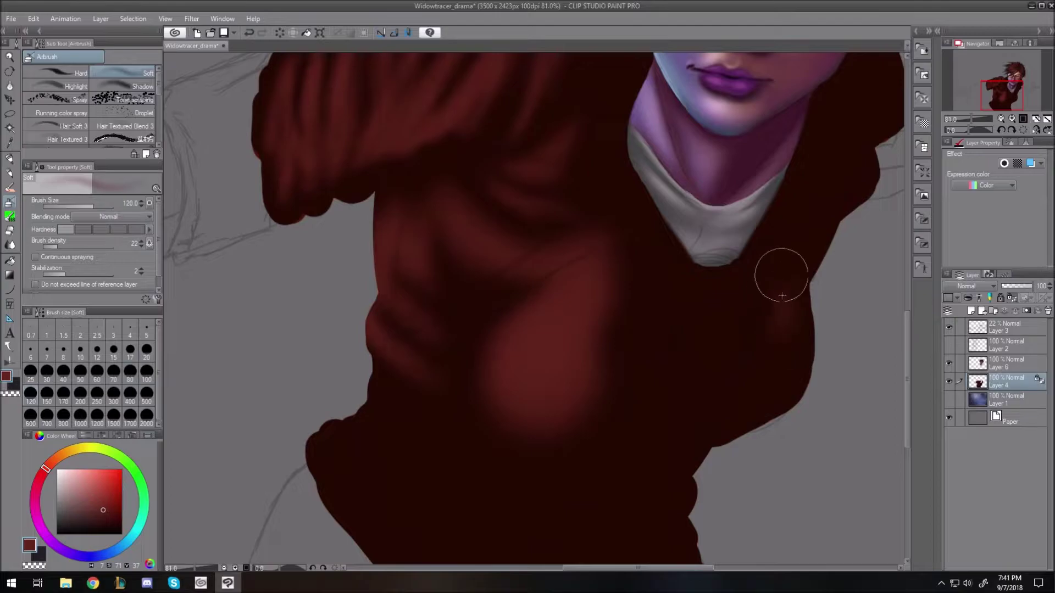
left_click_drag(782, 295, 786, 357)
Airbrush diagonal red folds down the near side of the waist and hip, reducing the brush to size 40.
key("bracketleft")
key("bracketleft")
left_click_drag(386, 331, 440, 431)
left_click_drag(363, 415, 407, 461)
key("bracketleft")
key("bracketleft")
key("bracketleft")
mouse_move(333, 429)
left_mouse_down()
mouse_move(387, 498)
mouse_move(329, 493)
left_mouse_up()
key("bracketleft")
key("bracketleft")
key("bracketright")
left_click_drag(316, 455, 368, 555)
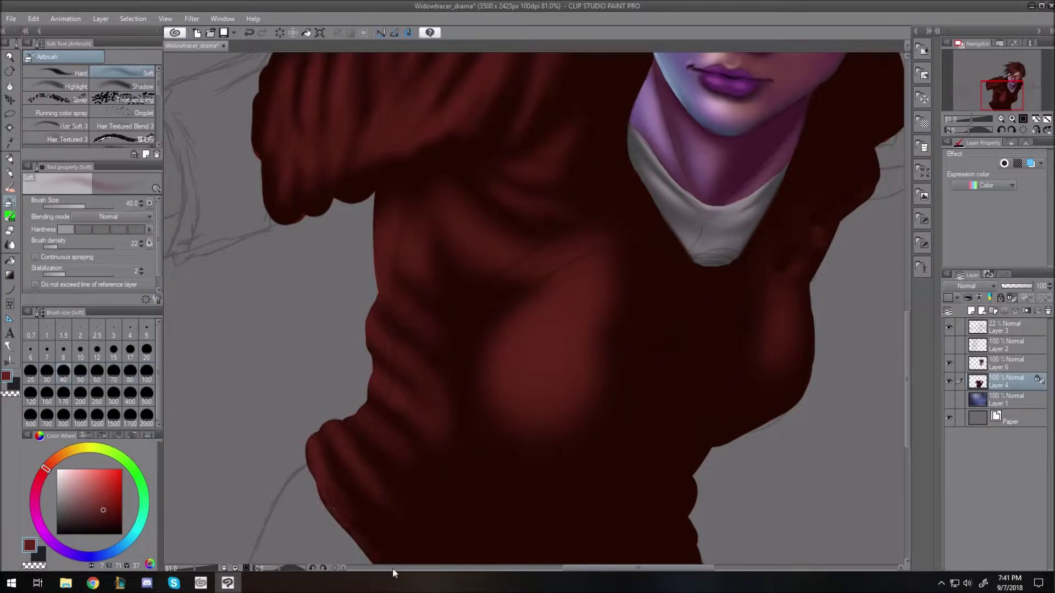
Airbrush wide red fold highlights across the jacket's belly and lower torso.
scroll(368, 555, "down", 5)
key("bracketright")
key("bracketright")
key("bracketright")
key("bracketright")
key("bracketright")
key("bracketright")
mouse_move(467, 324)
left_mouse_down()
mouse_move(511, 363)
mouse_move(527, 333)
mouse_move(569, 360)
left_mouse_up()
key("bracketleft")
key("bracketleft")
key("bracketleft")
left_click_drag(489, 391, 536, 420)
Add small red fold highlights on the far side of the waist with a smaller airbrush.
key("bracketleft")
key("bracketleft")
key("bracketleft")
key("bracketleft")
mouse_move(662, 352)
left_mouse_down()
mouse_move(686, 332)
mouse_move(656, 393)
mouse_move(662, 417)
left_mouse_up()
Return to the jacket layer after checking the character layer, and airbrush red along the far edge of the chest.
left_click_drag(908, 390, 908, 322)
key("bracketright")
key("bracketright")
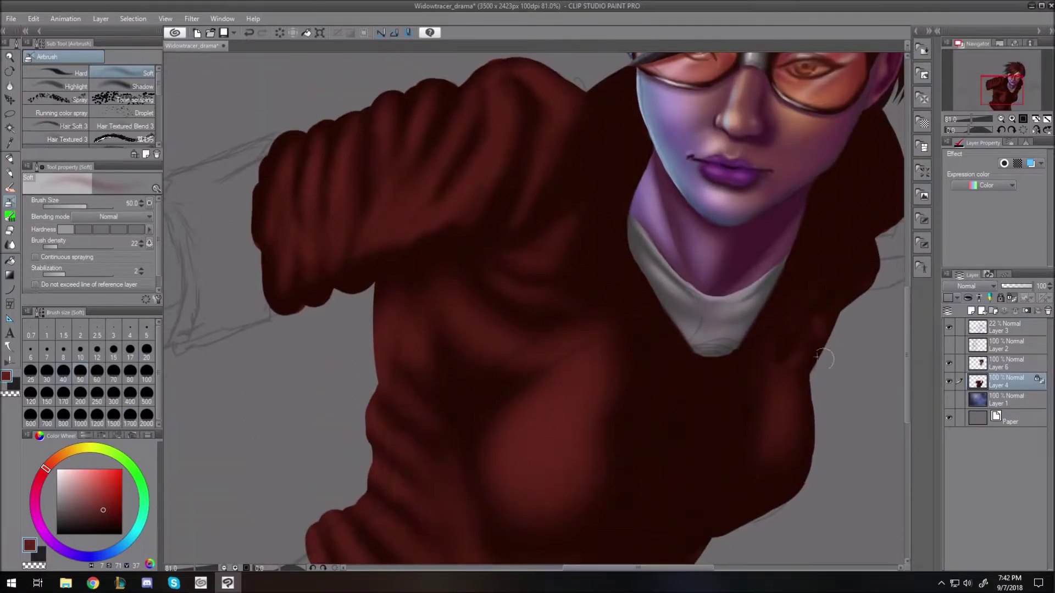
left_click(1014, 363)
key("e")
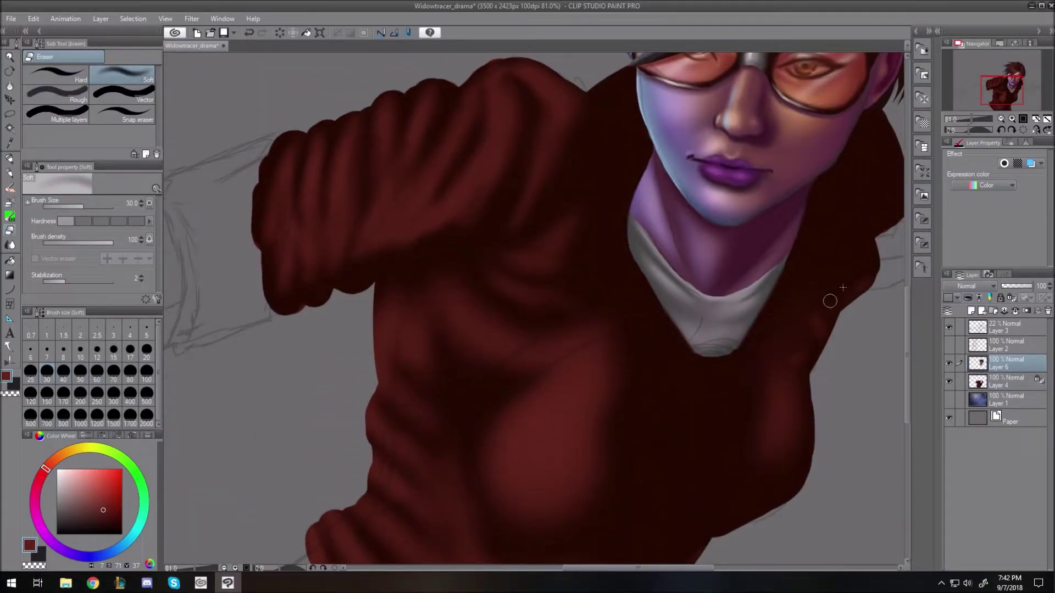
left_click(1006, 382)
key("b")
key("b")
left_click_drag(815, 361, 733, 484)
key("bracketright")
key("bracketright")
Sample the jacket's near-black red and deepen the shadows between the folds on the shoulder and sleeve.
key("ctrl+0")
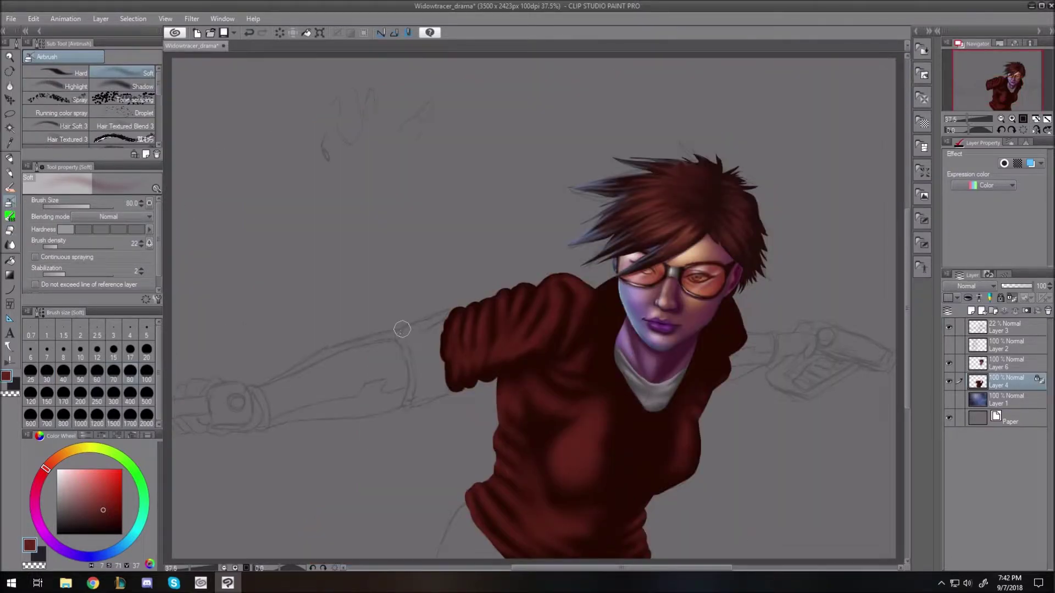
left_click_drag(484, 179, 381, 254)
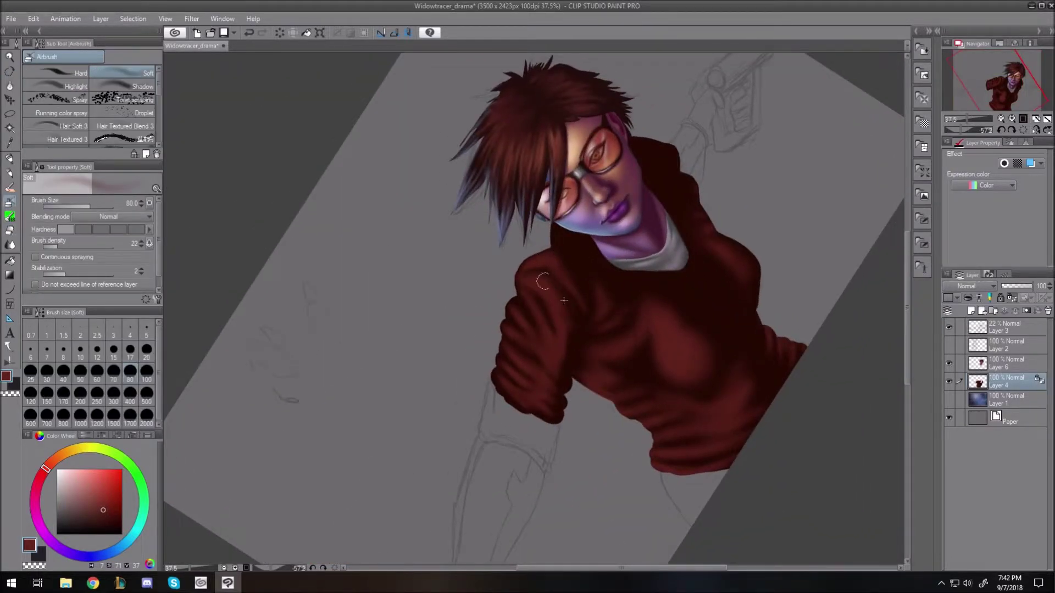
left_click(588, 276, "alt")
key("bracketleft")
key("bracketleft")
key("bracketleft")
key("bracketleft")
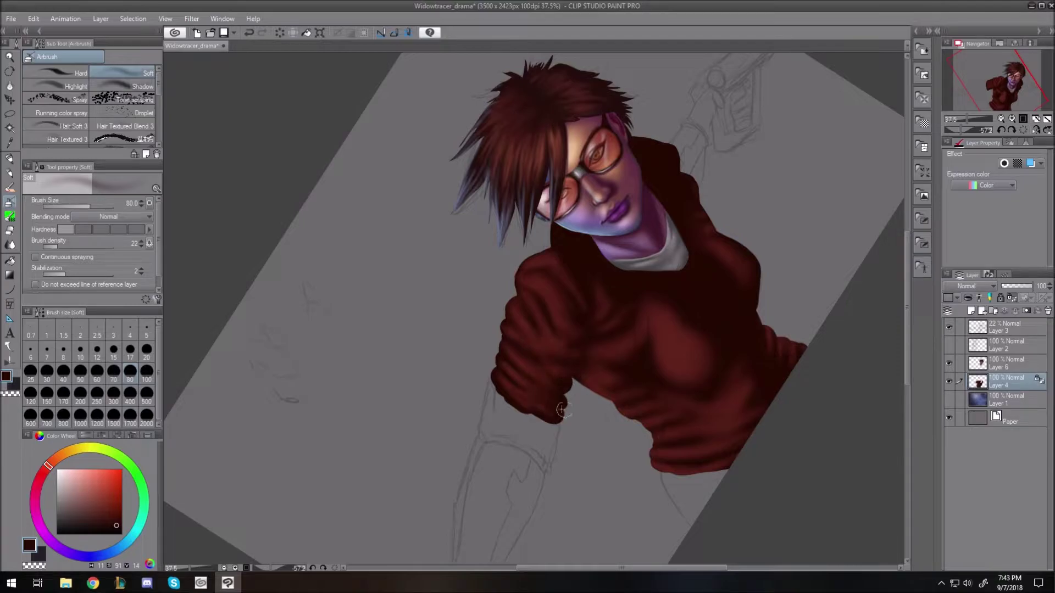
left_click_drag(555, 104, 791, 151)
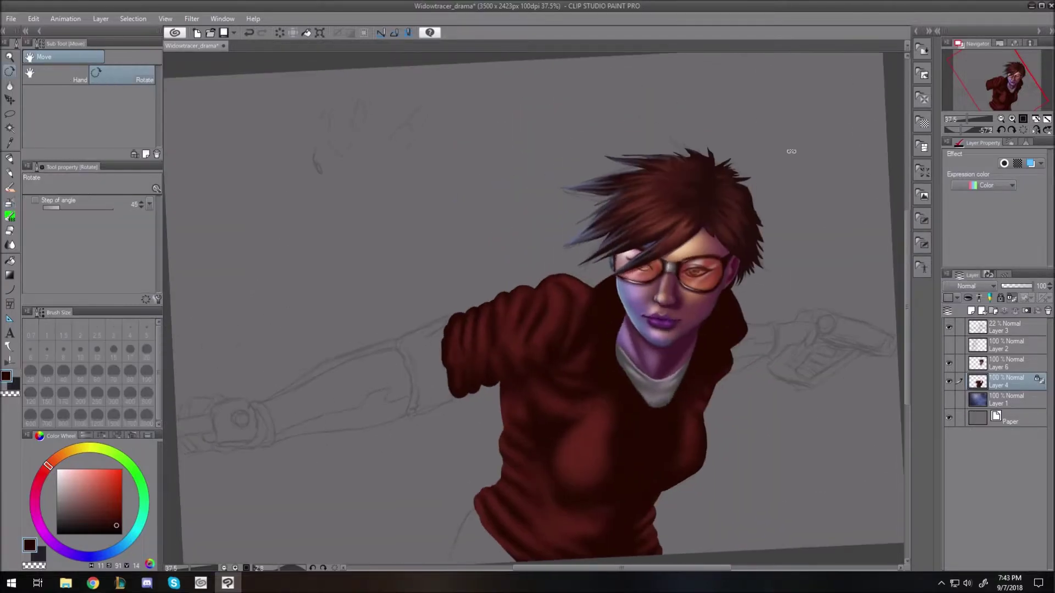
Sample a color from the jacket and soften the folds along the near side of the torso.
left_click_drag(907, 374, 908, 413)
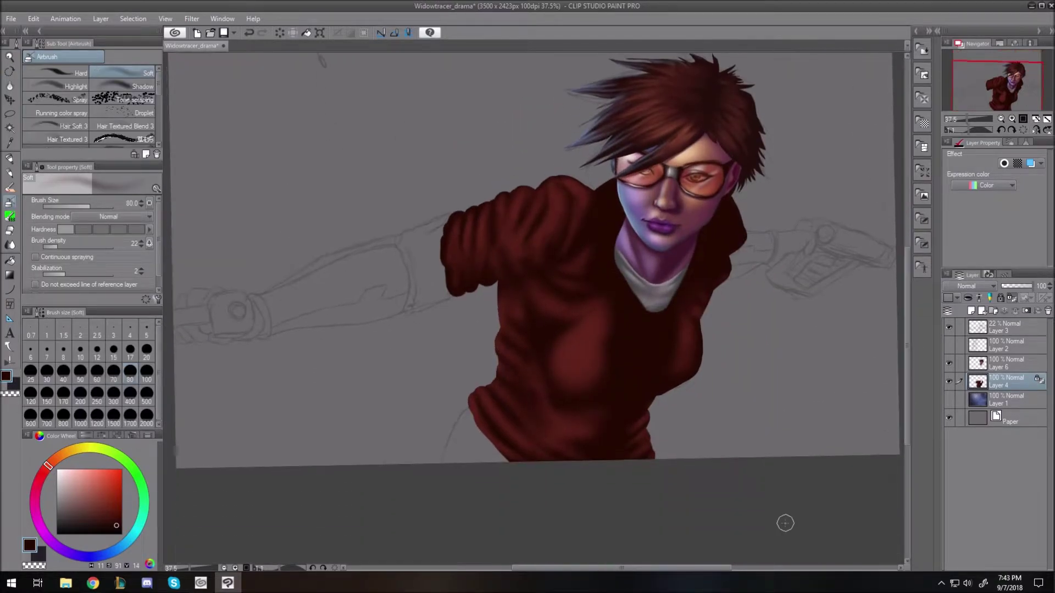
left_click_drag(630, 372, 703, 372)
left_click(519, 158, "alt")
mouse_move(375, 295)
left_mouse_down()
mouse_move(404, 245)
mouse_move(423, 306)
mouse_move(361, 360)
mouse_move(390, 370)
mouse_move(419, 436)
left_mouse_up()
Pick a near-black red and airbrush a curved shadow beneath the near side of the chest with a small soft brush.
left_click(366, 388, "alt")
key("bracketleft")
key("bracketleft")
key("bracketleft")
key("bracketleft")
left_click(110, 525)
key("bracketleft")
key("bracketleft")
key("bracketleft")
mouse_move(444, 327)
left_mouse_down()
mouse_move(476, 416)
mouse_move(569, 423)
left_mouse_up()
Tone down the bright red patch on the belly with near-black red, adjusting the airbrush size.
key("bracketright")
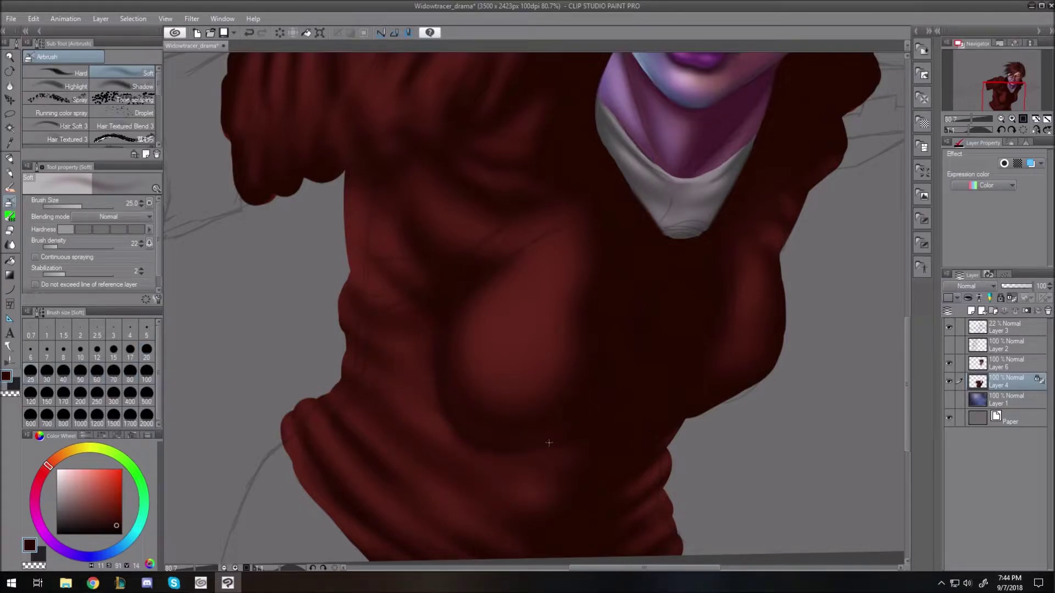
key("bracketright")
key("bracketright")
key("bracketright")
key("bracketright")
key("bracketright")
key("bracketright")
key("bracketleft")
key("bracketleft")
key("bracketleft")
key("bracketleft")
left_click_drag(532, 490, 510, 488)
Darken the center of the lower torso and the far waist folds with the airbrush at size 80.
key("bracketright")
key("bracketright")
key("bracketright")
key("bracketright")
key("bracketright")
key("bracketright")
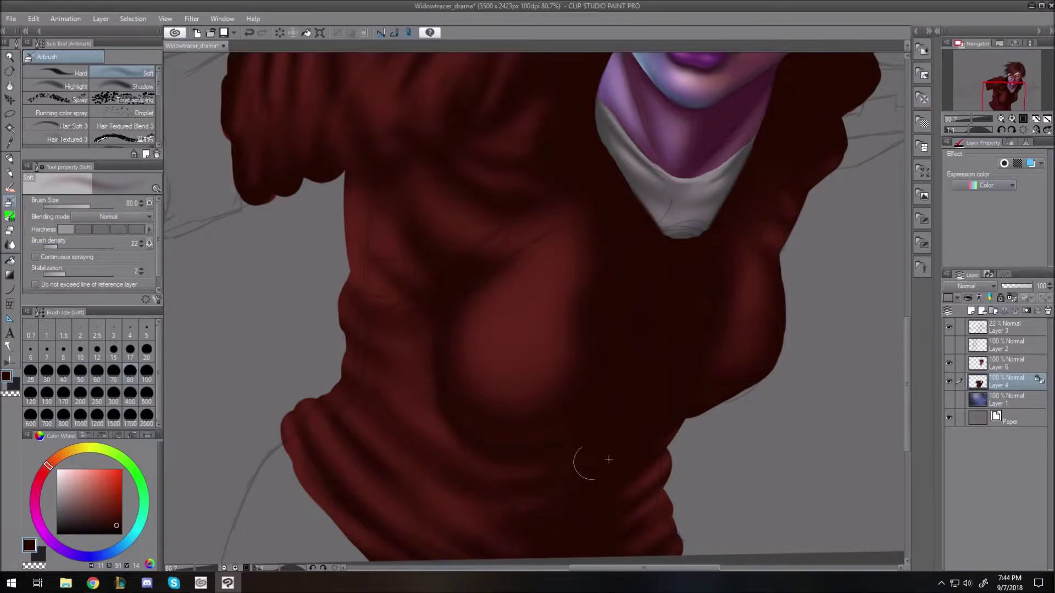
Deepen the shadows under the arm and down the torso's near side with the airbrush at sizes 30 to 60.
key("bracketleft")
key("bracketleft")
key("bracketleft")
key("bracketleft")
key("bracketleft")
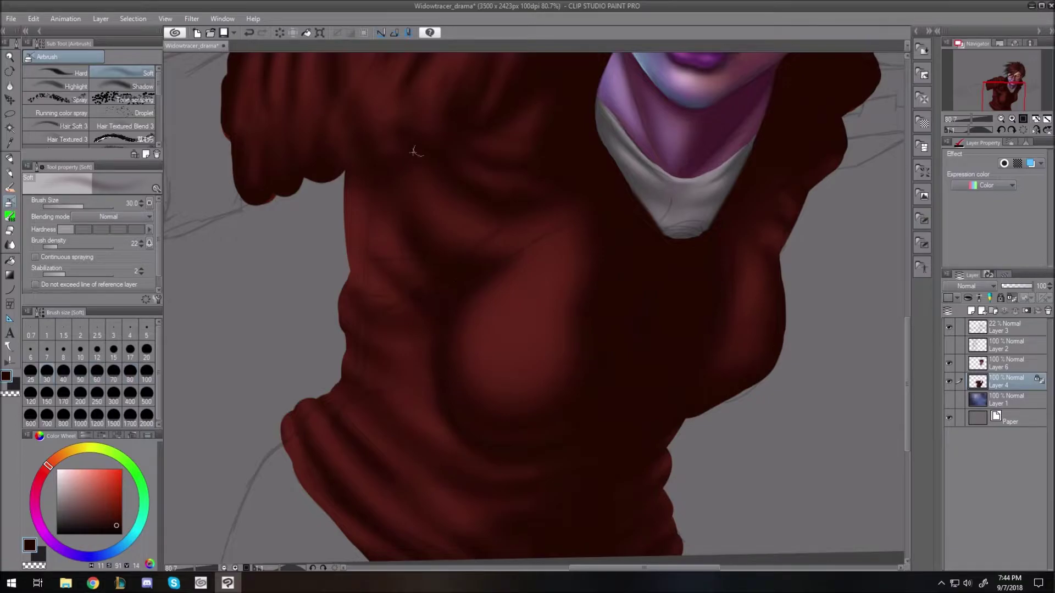
key("bracketright")
key("bracketright")
key("bracketright")
key("bracketright")
key("bracketleft")
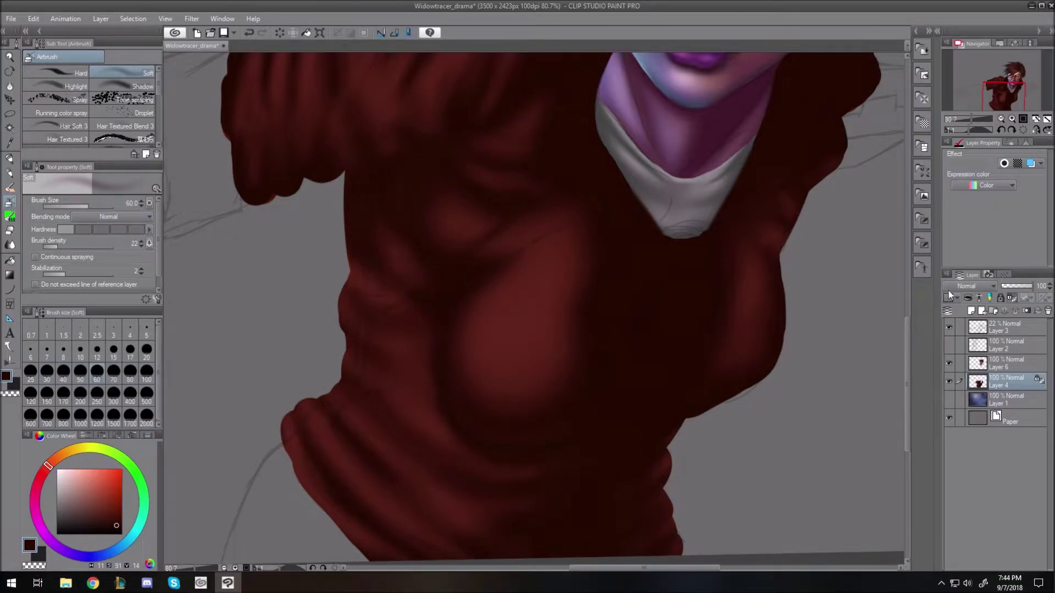
Darken the upper chest folds and the edges of both chest highlights with the airbrush at sizes 120 and 70.
left_click_drag(907, 363, 907, 322)
key("bracketright")
key("bracketright")
key("bracketright")
key("bracketright")
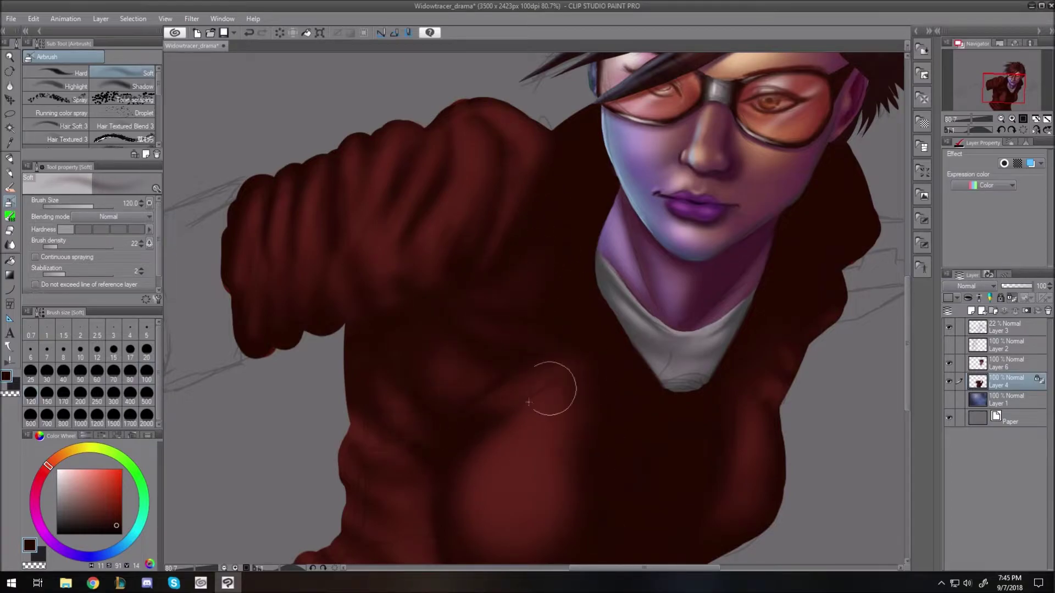
scroll(549, 385, "down", 4)
key("bracketleft")
key("bracketleft")
key("bracketleft")
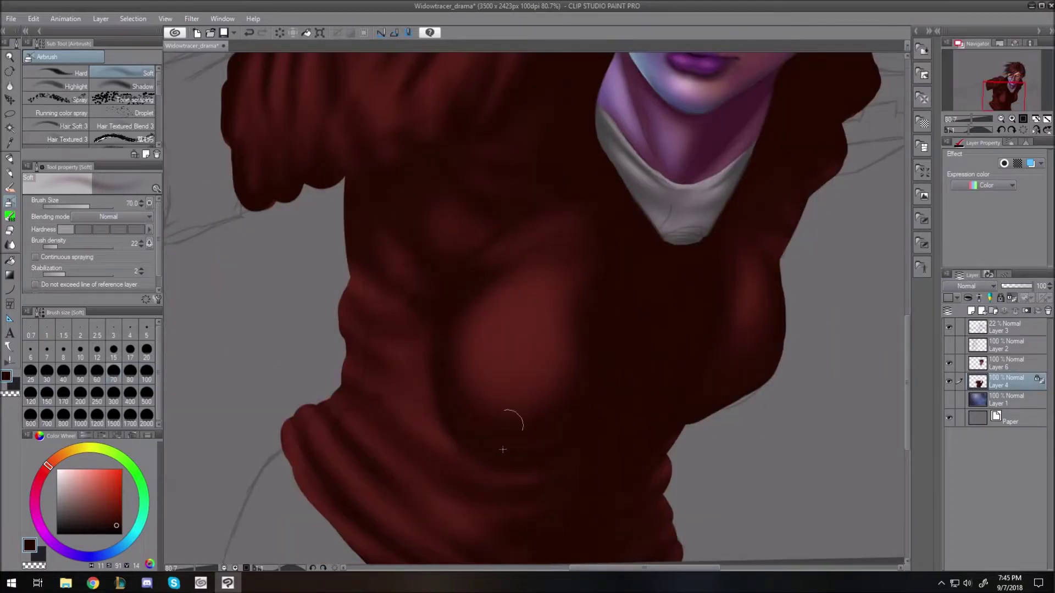
Shade the underside and outer edge of the near chest highlight with dark red sampled from the jacket, varying the airbrush size.
key("bracketleft")
key("bracketleft")
left_click(549, 450, "alt")
key("bracketright")
mouse_move(420, 361)
left_mouse_down()
mouse_move(472, 430)
mouse_move(608, 425)
left_mouse_up()
key("bracketleft")
key("bracketleft")
key("bracketleft")
key("bracketleft")
key("bracketleft")
key("bracketright")
key("bracketright")
key("bracketright")
left_click_drag(441, 365, 437, 346)
Deepen the shadow beneath the near chest with a near-black red, using the airbrush at size 40.
left_click(118, 526)
key("bracketleft")
key("bracketleft")
key("bracketleft")
key("bracketleft")
key("bracketleft")
key("bracketright")
key("bracketright")
key("bracketright")
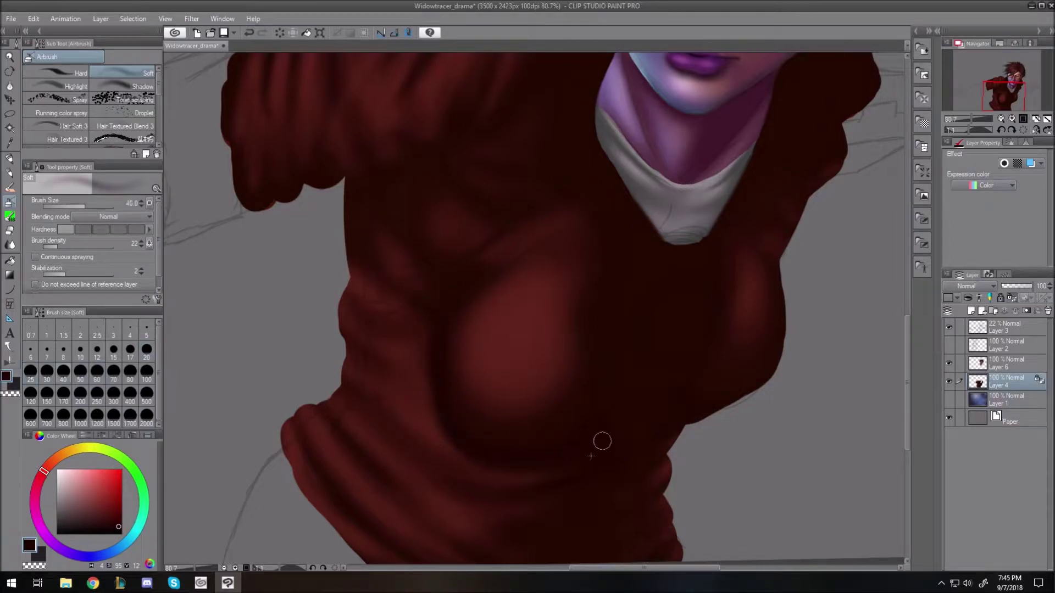
Shade the lower edge of the far chest with dark red sampled from the jacket, using the airbrush around size 60.
key("bracketright")
key("bracketright")
left_click(706, 274, "alt")
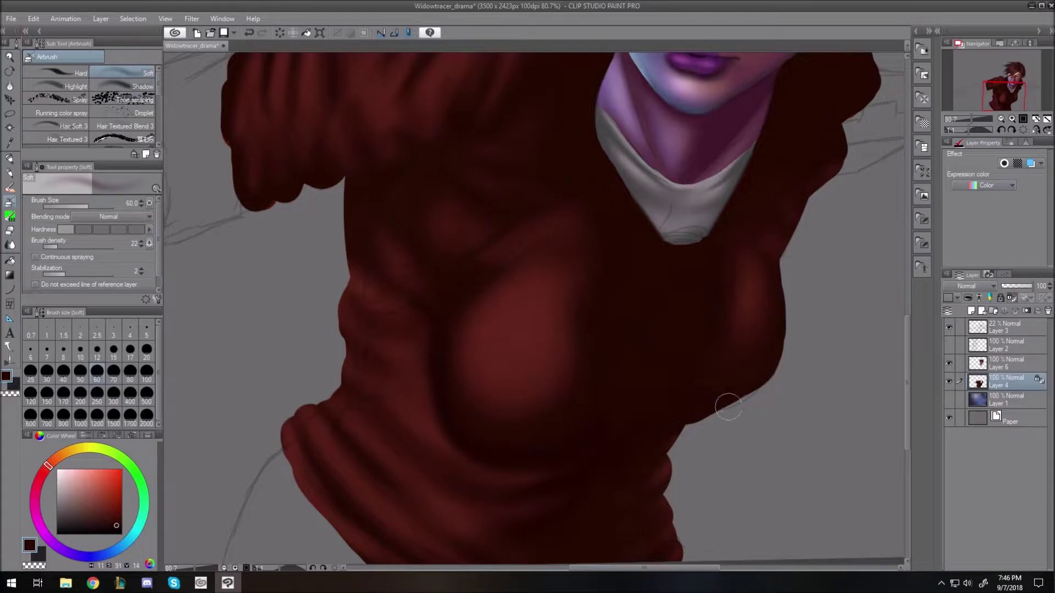
key("bracketleft")
key("bracketleft")
key("bracketleft")
key("bracketright")
key("bracketright")
key("bracketright")
key("bracketright")
Darken the creases between the waist and belly folds with near-black red, varying the airbrush size from 20 upward.
scroll(742, 481, "down", 5)
key("bracketleft")
key("bracketleft")
key("bracketleft")
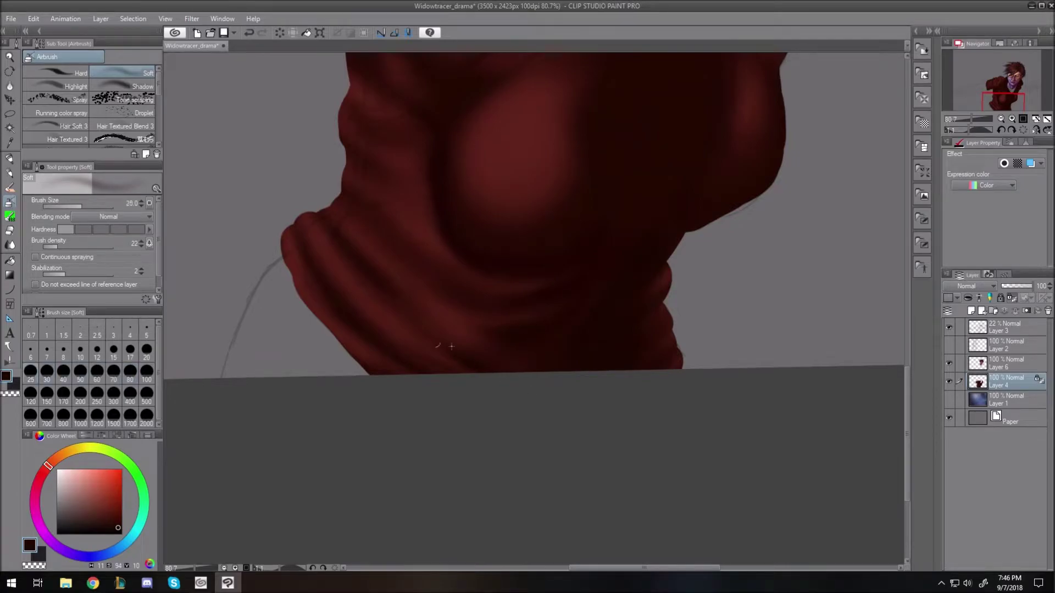
key("bracketright")
key("bracketright")
key("bracketright")
key("bracketright")
key("bracketright")
key("bracketleft")
key("bracketleft")
key("bracketleft")
key("bracketleft")
key("bracketleft")
key("bracketleft")
key("bracketleft")
Deepen the shadow on the torso's side beneath the near sleeve with the airbrush at size 60 and larger.
scroll(553, 311, "up", 6)
key("bracketright")
key("bracketleft")
key("bracketleft")
key("bracketleft")
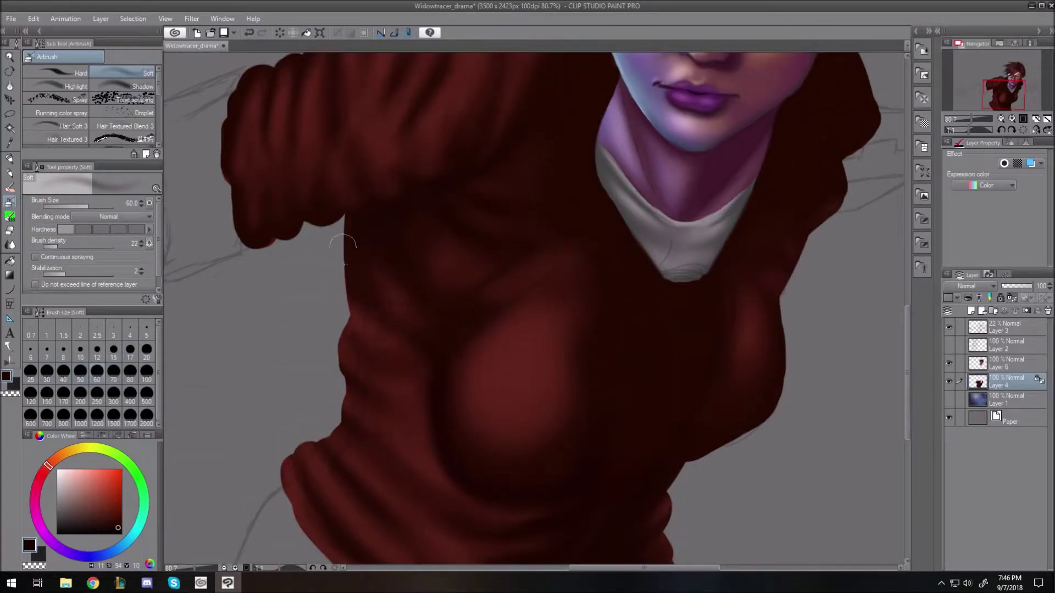
key("bracketright")
key("bracketright")
key("bracketright")
key("bracketright")
Touch up the lower torso shadows with near-black red, ending with the airbrush at size 60.
scroll(894, 387, "down", 3)
key("bracketleft")
key("bracketleft")
key("bracketleft")
key("bracketleft")
key("bracketright")
key("bracketright")
key("ctrl+0")
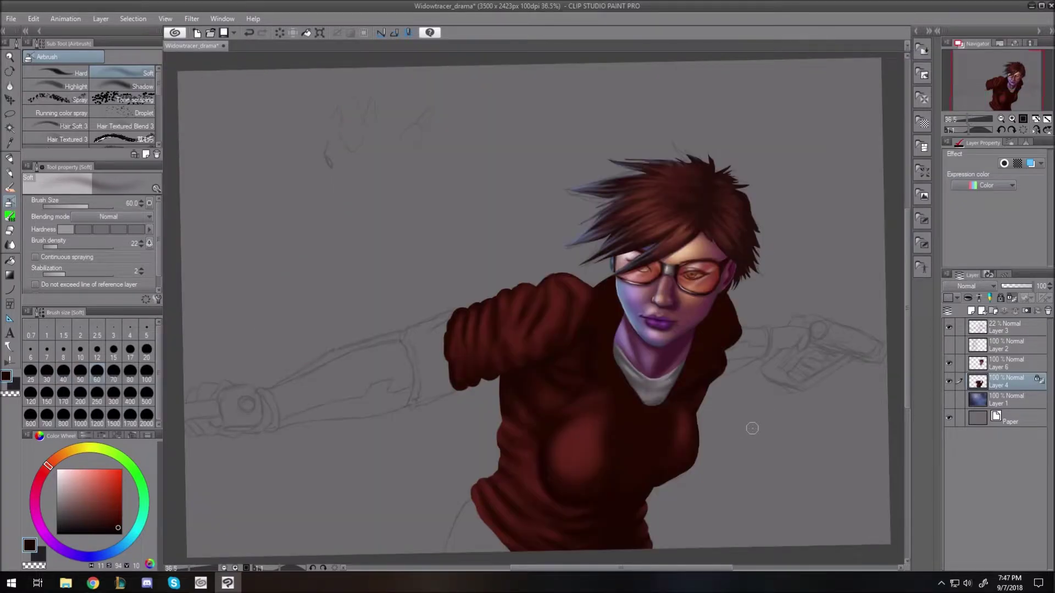
Add rim light to the near sleeve's folds by the cuff with blue-grey sampled from the head, using a small airbrush.
scroll(589, 290, "up", 2)
left_click(634, 284, "alt")
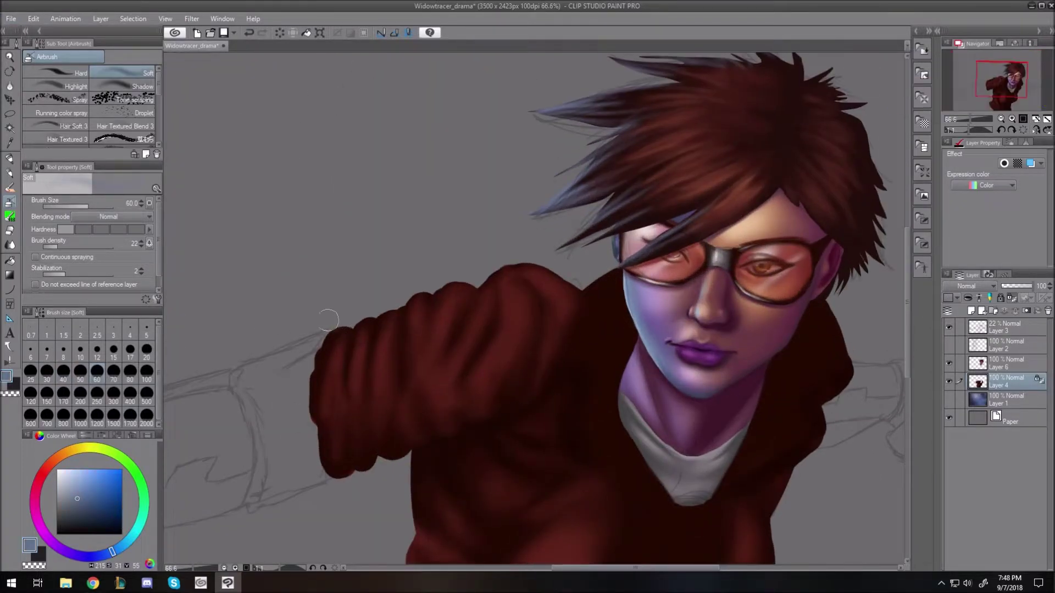
key("bracketleft")
key("bracketleft")
key("bracketleft")
key("bracketleft")
left_click_drag(352, 331, 337, 329)
key("bracketleft")
key("bracketleft")
key("bracketleft")
key("bracketleft")
key("bracketright")
mouse_move(385, 311)
left_mouse_down()
mouse_move(386, 335)
mouse_move(347, 356)
left_mouse_up()
Extend the blue-grey rim light along the near sleeve's upper folds and shoulder with a larger airbrush.
key("bracketright")
key("bracketright")
key("bracketright")
key("bracketright")
key("bracketright")
key("bracketleft")
mouse_move(413, 301)
left_mouse_down()
mouse_move(408, 351)
mouse_move(462, 265)
mouse_move(428, 339)
mouse_move(501, 262)
mouse_move(507, 301)
mouse_move(506, 254)
mouse_move(512, 277)
mouse_move(559, 279)
mouse_move(509, 306)
mouse_move(468, 274)
mouse_move(426, 317)
left_mouse_up()
key("bracketright")
key("bracketright")
Add blue-grey rim light to the folds along the near side of the torso and waist with a small airbrush.
key("ctrl+0")
key("bracketleft")
key("bracketleft")
key("bracketleft")
key("bracketleft")
key("bracketleft")
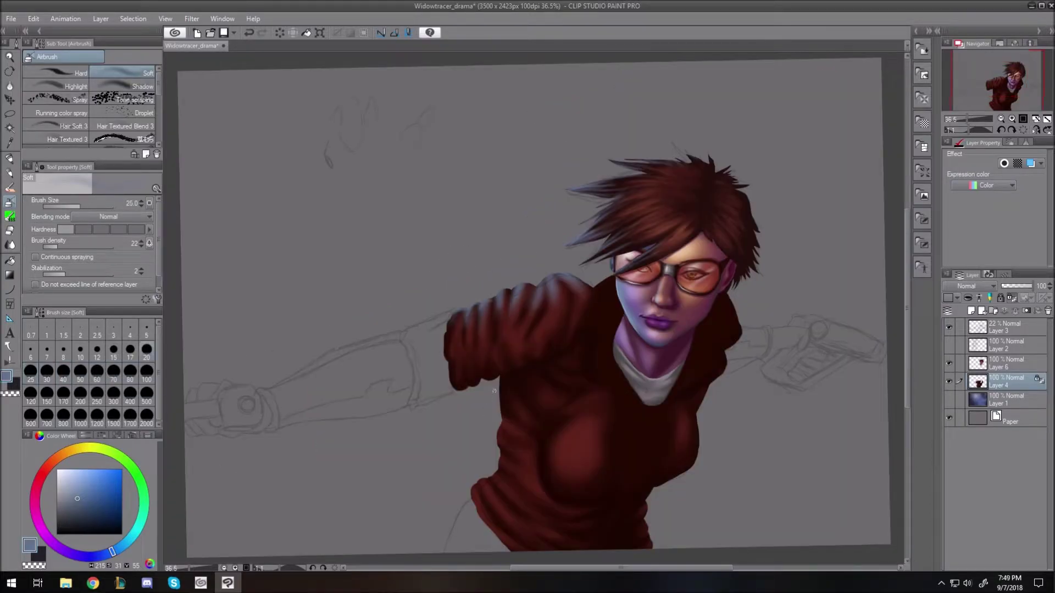
key("bracketright")
mouse_move(513, 484)
left_mouse_down()
mouse_move(491, 477)
mouse_move(496, 509)
left_mouse_up()
Add a soft blue-grey highlight to the near chest with the airbrush at size 150.
key("bracketright")
key("bracketright")
key("bracketright")
key("bracketright")
key("bracketright")
key("bracketright")
key("bracketright")
left_click_drag(576, 461, 574, 446)
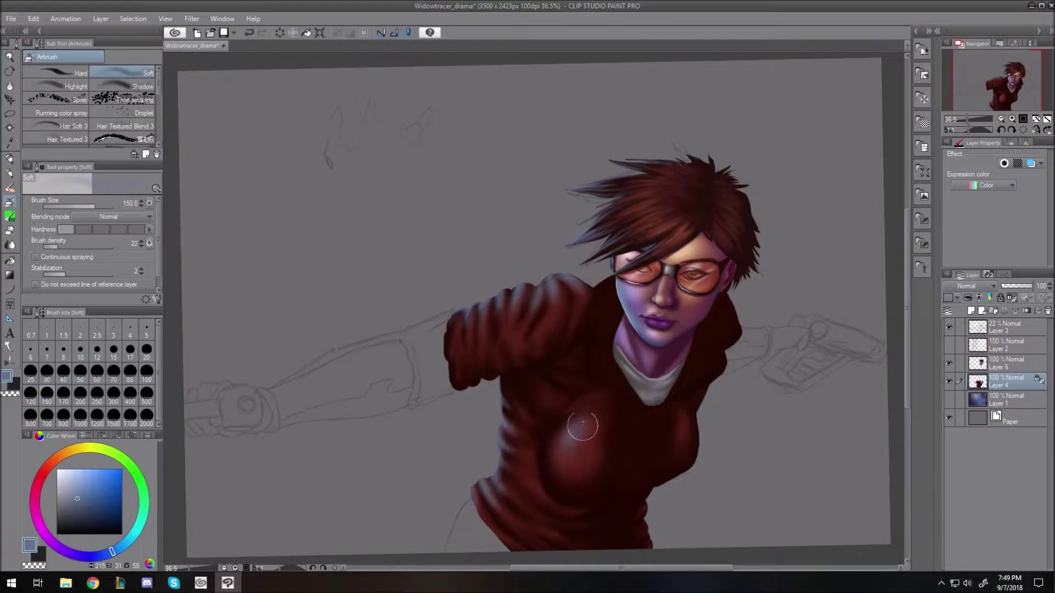
Sharpen the blue-grey highlights along the top edge of the near sleeve's folds with the airbrush at size 20.
scroll(546, 349, "up", 2)
key("bracketleft")
key("bracketleft")
key("bracketleft")
key("bracketleft")
key("bracketleft")
key("bracketleft")
key("bracketleft")
key("bracketleft")
key("bracketleft")
key("bracketleft")
key("bracketleft")
key("bracketleft")
key("bracketleft")
key("bracketright")
key("bracketright")
key("bracketright")
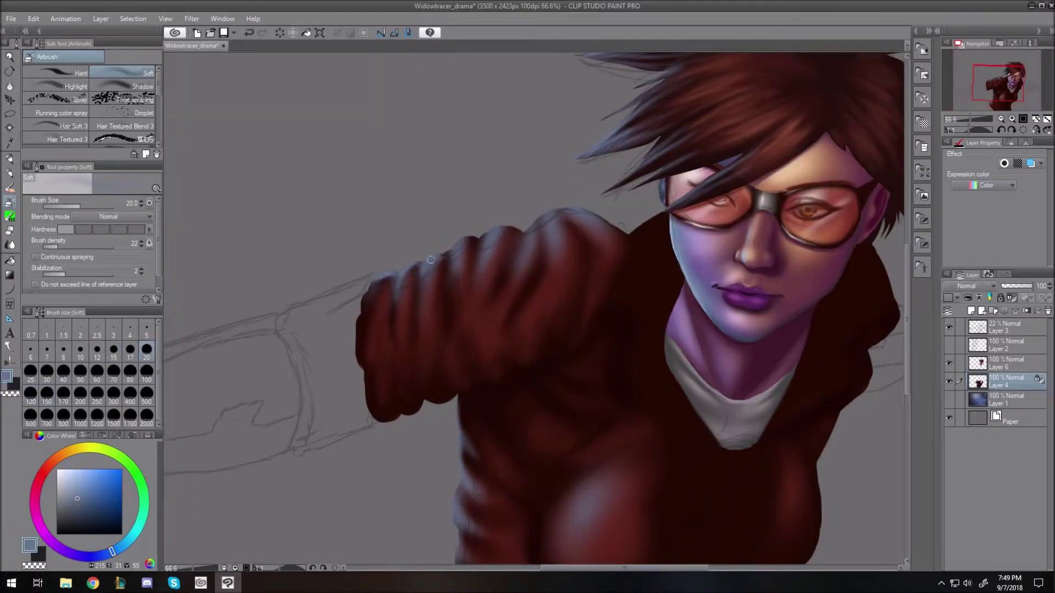
key("bracketright")
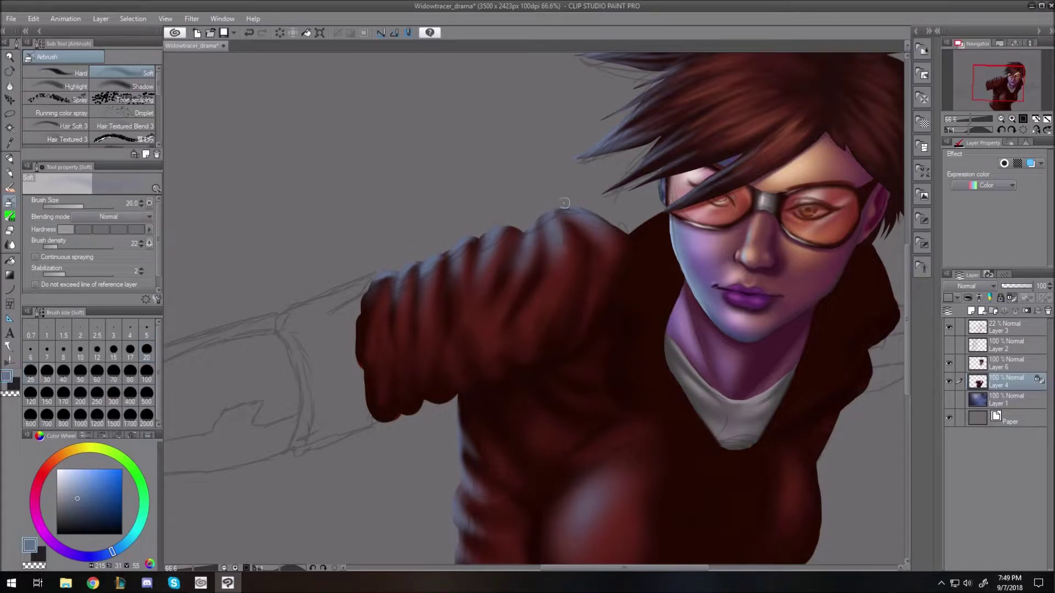
Brighten the torso's edge beneath the near sleeve with a lighter, cyan-leaning blue, using the airbrush at size 15.
left_click_drag(76, 488, 76, 483)
left_click(121, 547)
key("bracketleft")
key("bracketleft")
key("bracketleft")
left_click_drag(458, 396, 463, 437)
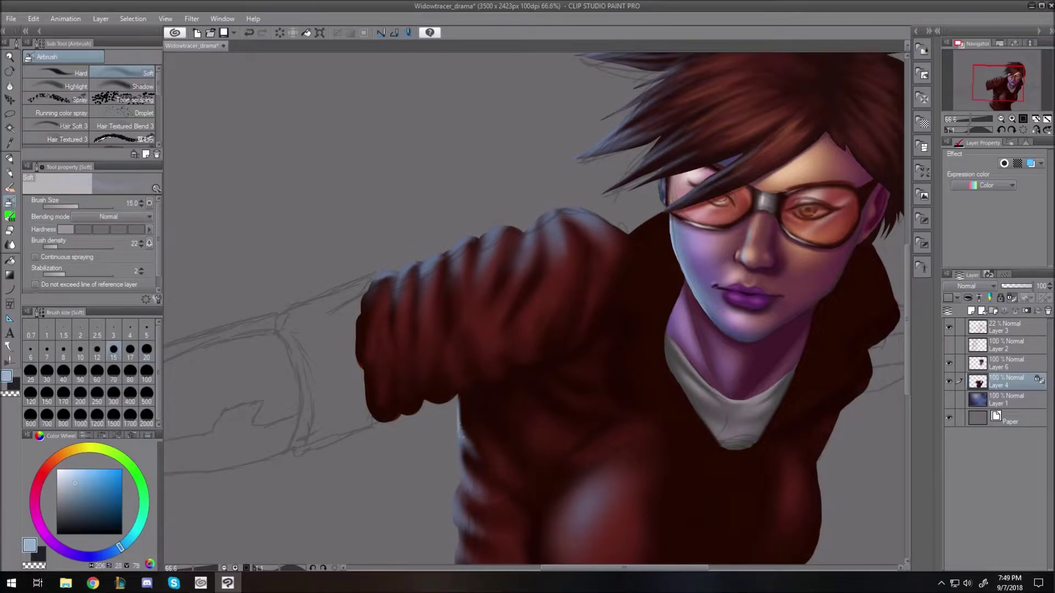
Brighten the rim light on the torso side, waist fold and near sleeve with light blue, raising the airbrush to size 30.
scroll(493, 517, "down", 3)
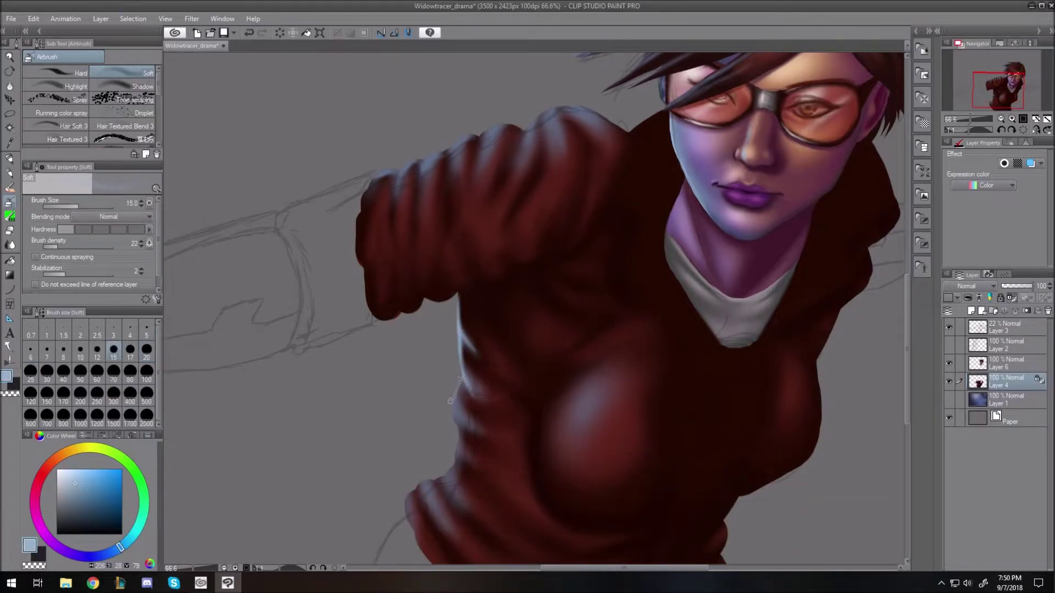
key("bracketright")
key("bracketright")
key("bracketright")
key("bracketright")
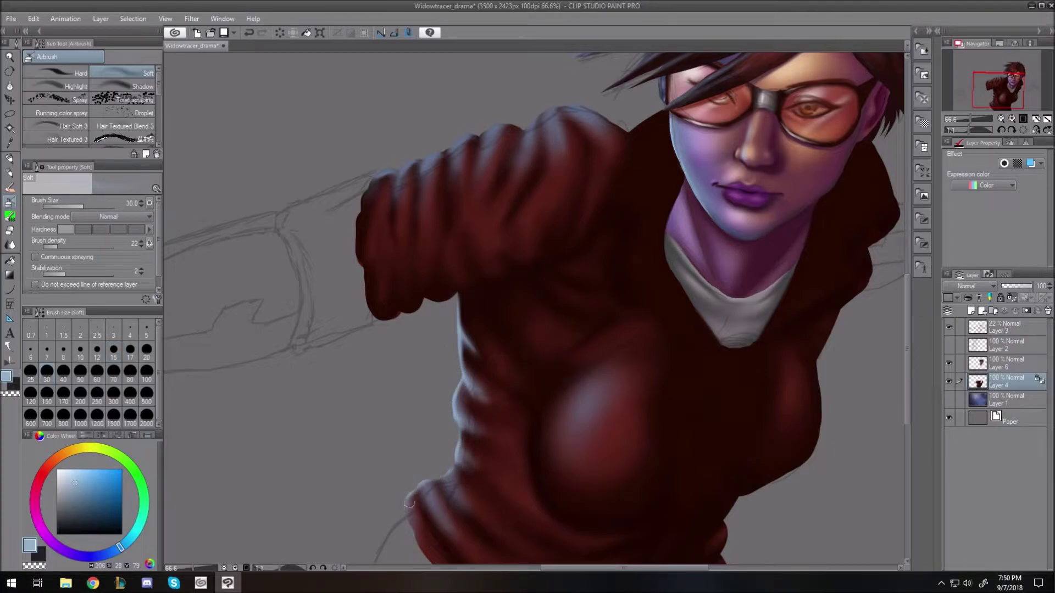
mouse_move(410, 503)
left_mouse_down()
mouse_move(442, 485)
mouse_move(456, 494)
left_mouse_up()
left_click_drag(400, 168, 483, 130)
key("ctrl+0")
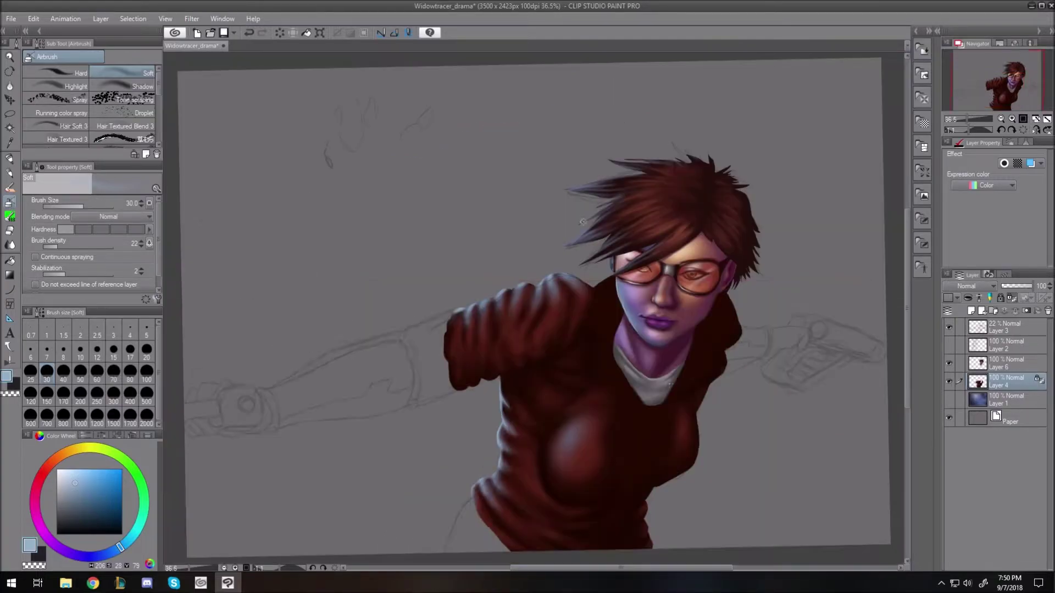
Reset the canvas rotation to upright and save the drawing.
scroll(640, 281, "down", 2)
scroll(640, 281, "up", 3)
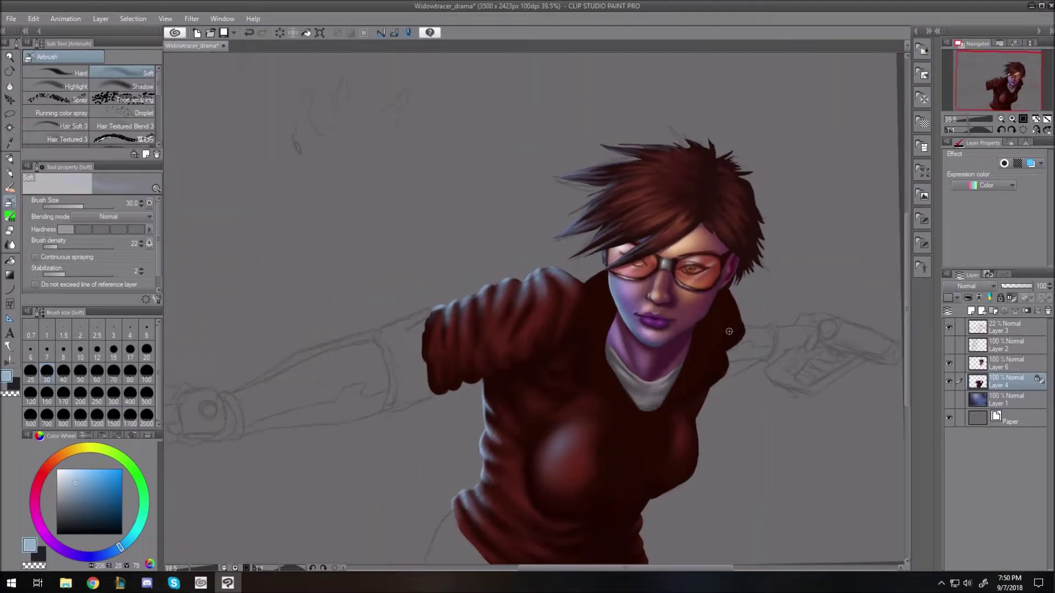
key("ctrl+0")
key("ctrl+at")
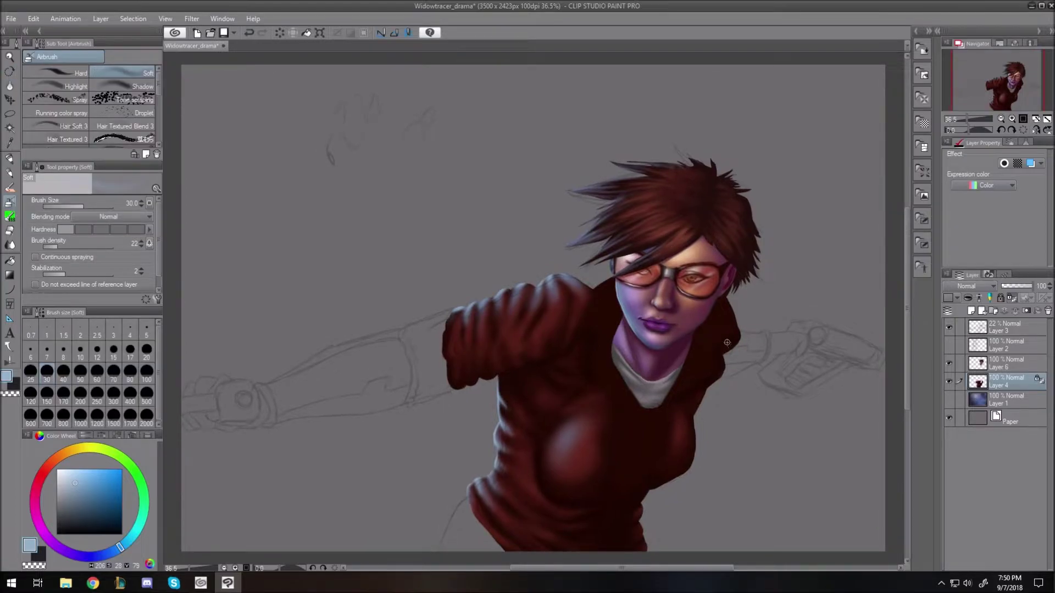
key("ctrl+s")
Mark the upper end of a band on the torso below the chest in dark grey, using the airbrush at size 8.
scroll(679, 435, "up", 10)
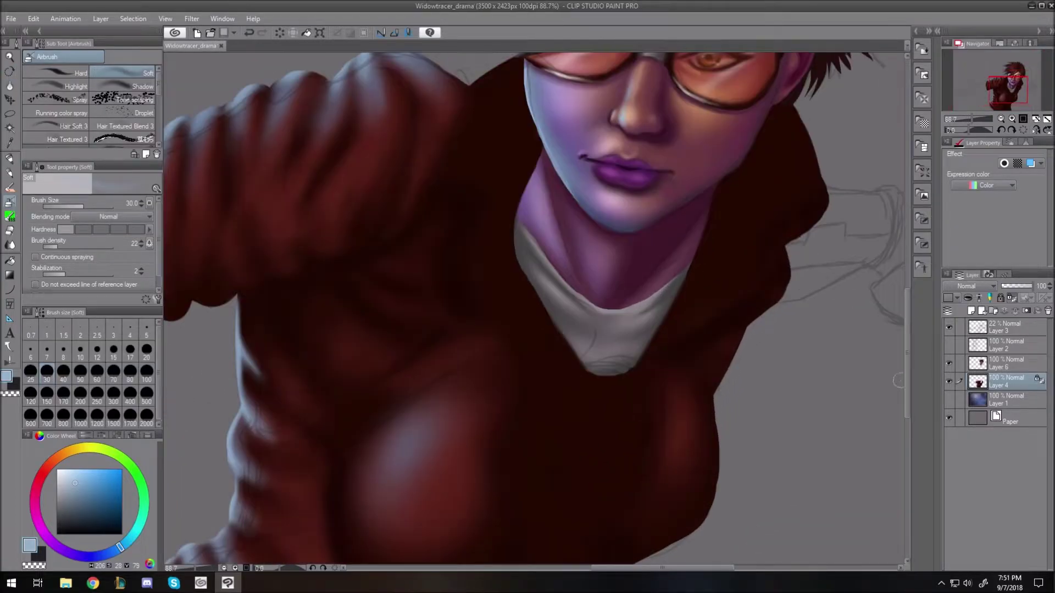
left_click_drag(679, 436, 677, 203)
scroll(518, 433, "up", 5)
left_click(57, 520)
key("bracketleft")
key("bracketleft")
key("bracketleft")
key("bracketleft")
key("bracketleft")
key("bracketleft")
key("bracketleft")
left_click_drag(532, 314, 554, 314)
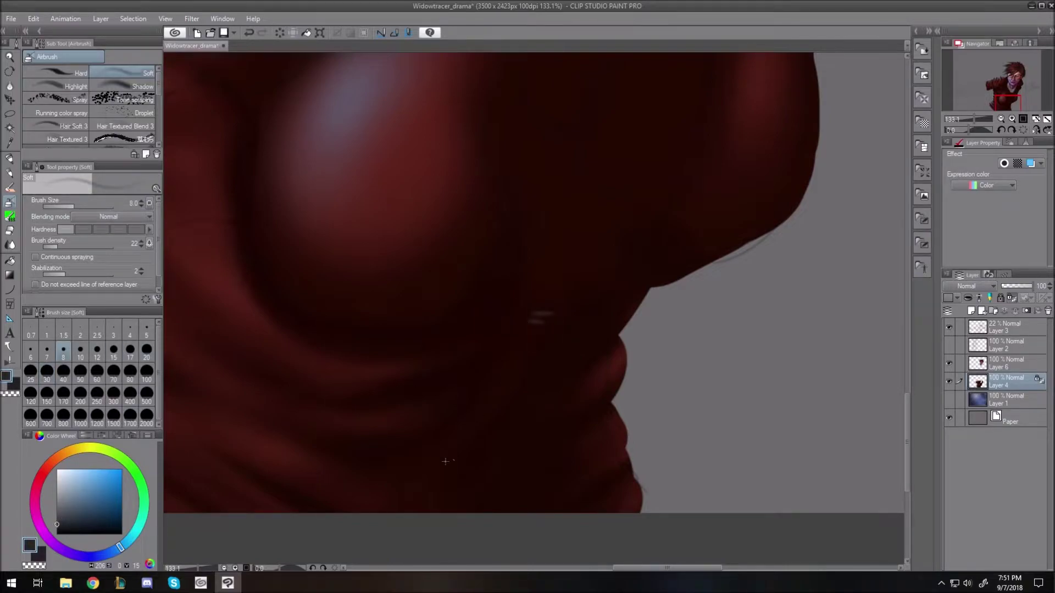
Paint a dark grey band curving from the jacket's lower edge up to below the chest with the airbrush at size 25.
key("bracketright")
key("bracketright")
key("bracketright")
key("bracketright")
key("bracketright")
key("bracketright")
mouse_move(396, 508)
left_mouse_down()
mouse_move(428, 458)
mouse_move(500, 398)
mouse_move(546, 317)
left_mouse_up()
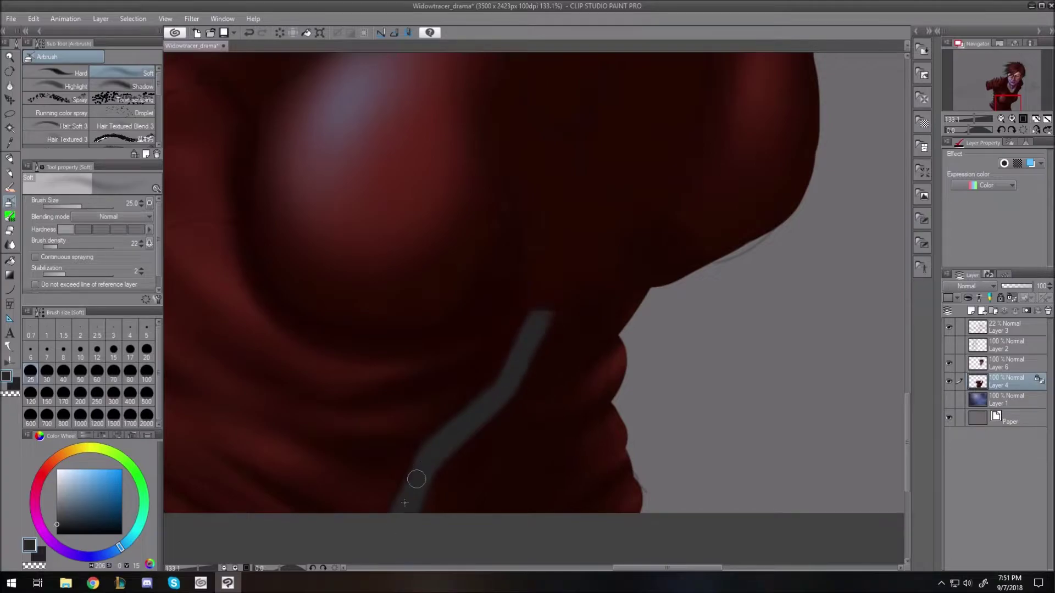
Draw fine dark ribs across the grey torso band with the airbrush at size 6, rotating the canvas for the strokes.
left_click(57, 527)
key("bracketleft")
key("bracketleft")
key("bracketleft")
key("bracketleft")
key("bracketleft")
key("bracketleft")
key("bracketleft")
key("bracketleft")
key("shift+space")
mouse_move(430, 301)
left_mouse_down()
mouse_move(490, 217)
mouse_move(508, 210)
left_mouse_up()
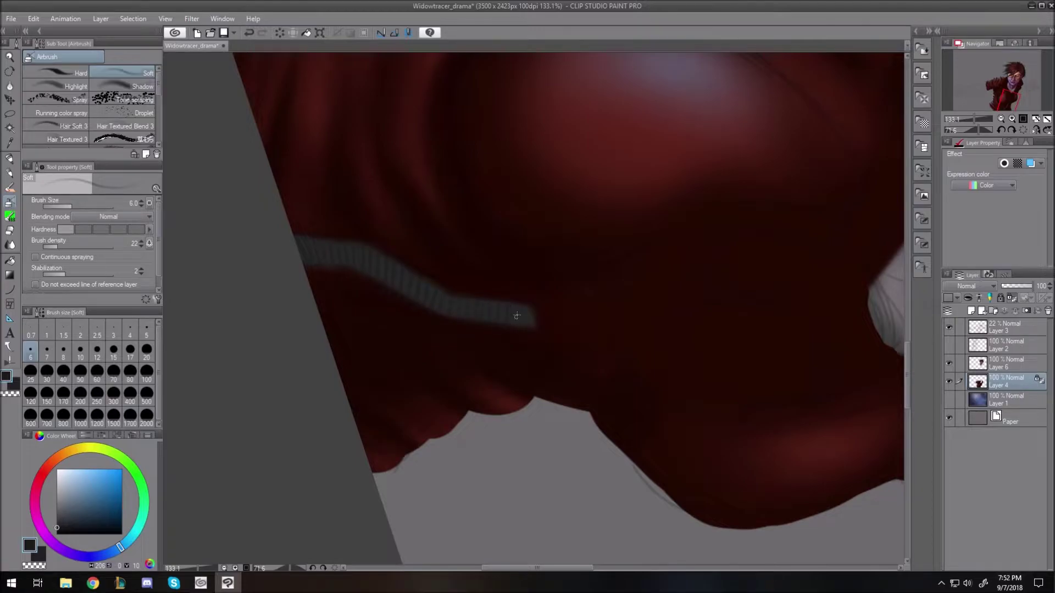
Dab light grey highlights between the ribs along the torso band with the airbrush at size 10.
left_click(308, 165, "alt")
key("bracketright")
key("bracketright")
key("bracketright")
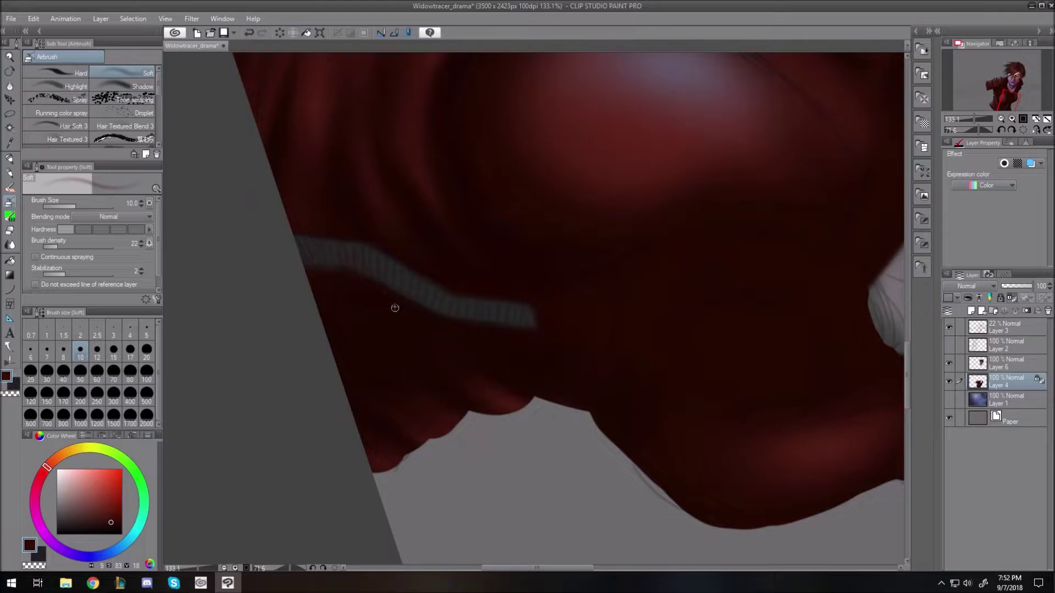
left_click(57, 505)
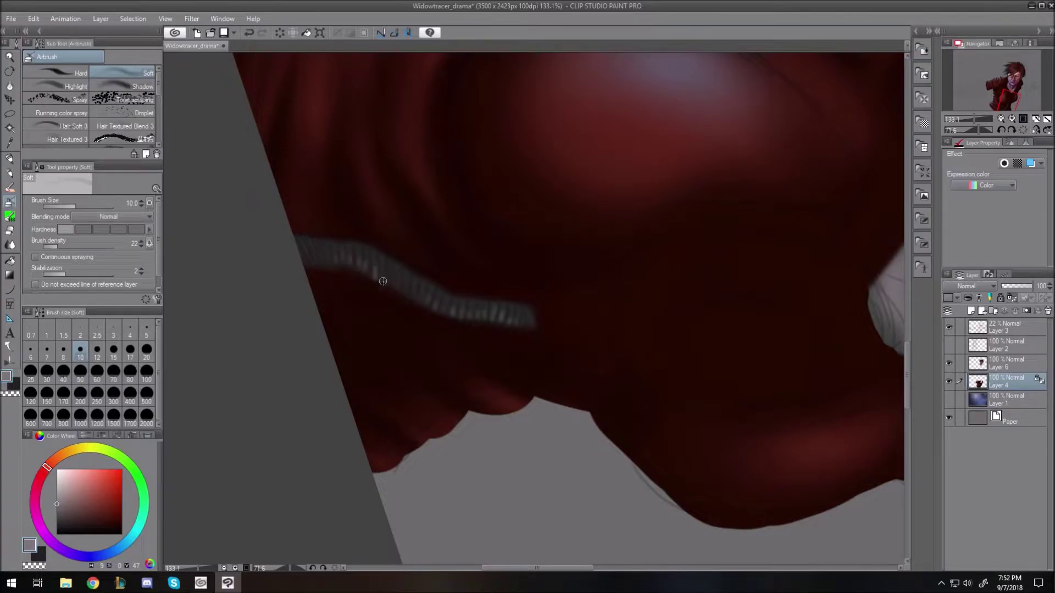
Reset the canvas to upright and fade the band's upper end and edge into the jacket with dark red, airbrush size 50.
key("shift+space")
left_click_drag(363, 181, 271, 513)
scroll(681, 504, "down", 9)
scroll(698, 505, "up", 7)
left_click_drag(908, 414, 907, 450)
left_click(100, 521)
key("bracketright")
key("bracketright")
key("bracketright")
key("bracketright")
key("bracketright")
key("bracketright")
key("bracketright")
key("bracketright")
mouse_move(508, 337)
left_mouse_down()
mouse_move(461, 375)
mouse_move(435, 426)
left_mouse_up()
left_click(541, 355, "alt")
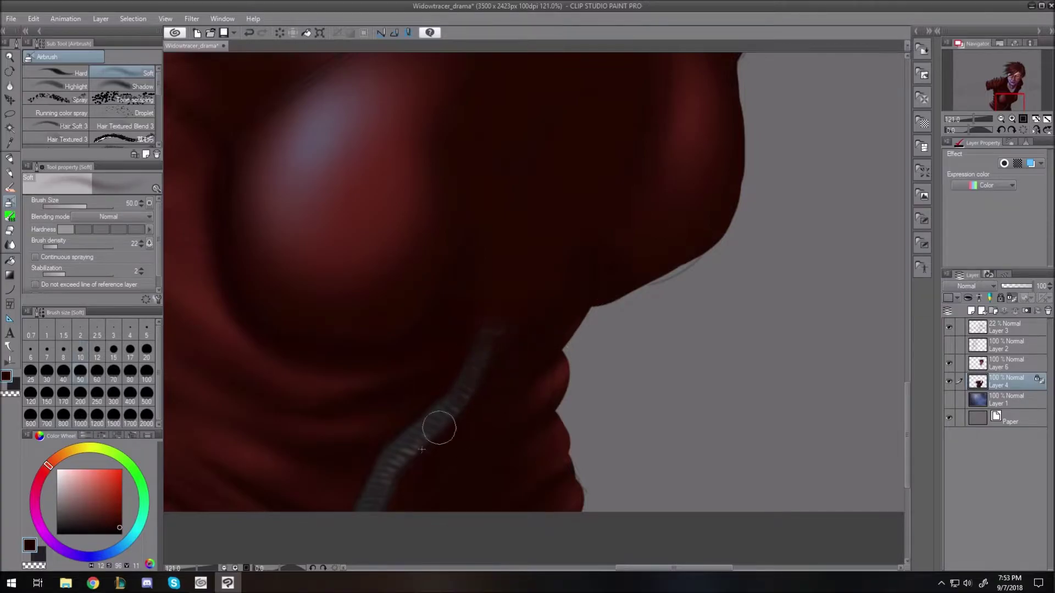
key("ctrl+0")
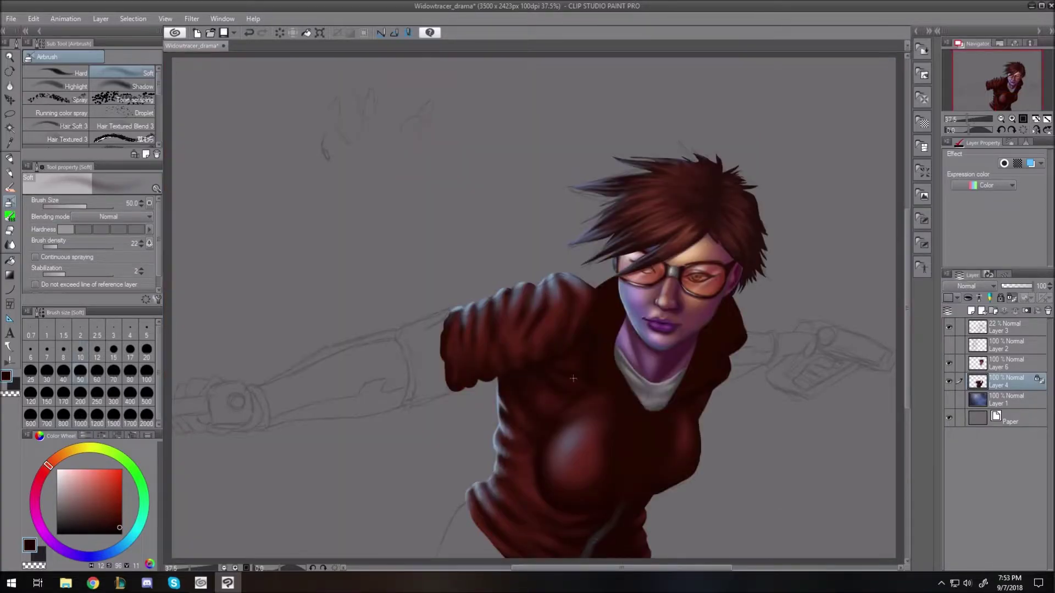
Paint warm reddish highlights on the near sleeve's folds, bringing the airbrush to size 30.
scroll(708, 449, "up", 2)
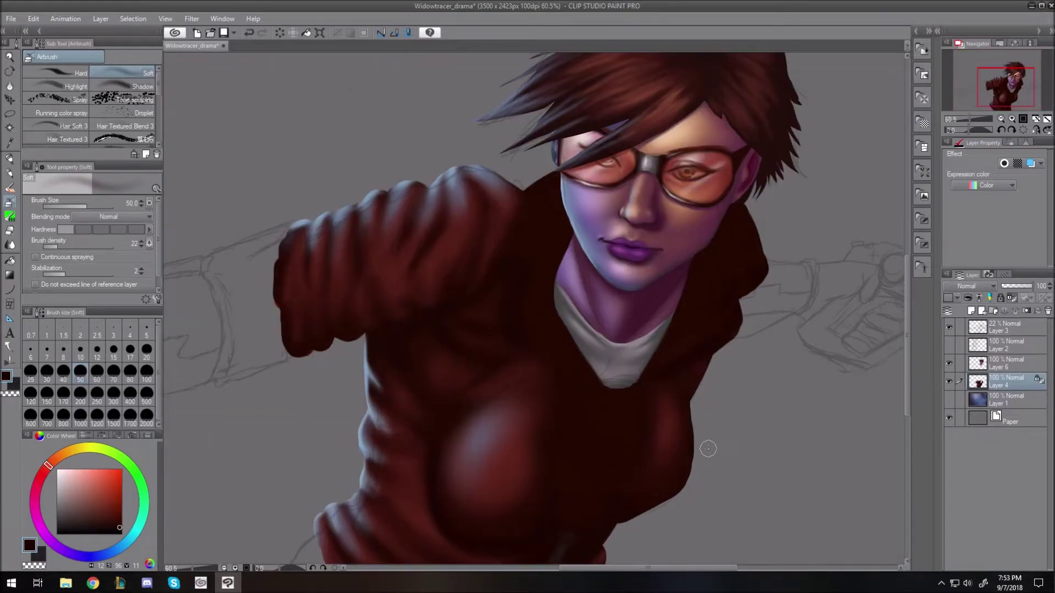
left_click(453, 235, "alt")
left_click(95, 496)
key("bracketleft")
key("bracketleft")
key("bracketleft")
key("bracketleft")
left_click_drag(463, 231, 428, 278)
key("bracketright")
key("bracketright")
left_click_drag(412, 254, 393, 288)
key("bracketright")
key("bracketright")
left_click_drag(438, 262, 409, 288)
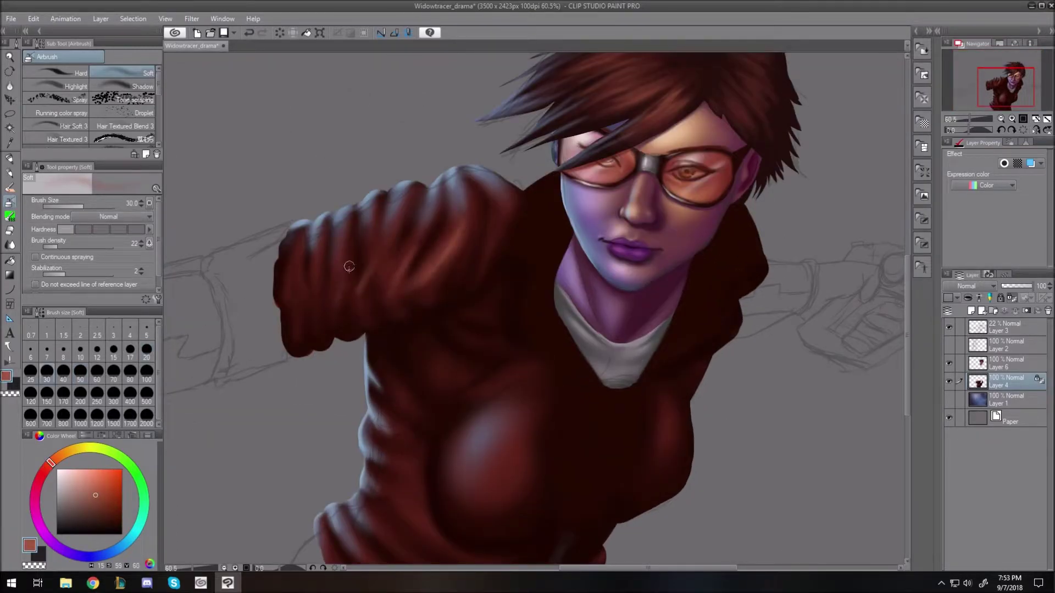
Add warm reddish highlights to the folds below the near shoulder and to the near side of the chest with a larger airbrush.
key("bracketright")
key("bracketright")
key("bracketright")
mouse_move(435, 354)
left_mouse_down()
mouse_move(454, 375)
mouse_move(481, 348)
left_mouse_up()
key("bracketright")
key("bracketright")
key("bracketright")
key("bracketright")
key("bracketright")
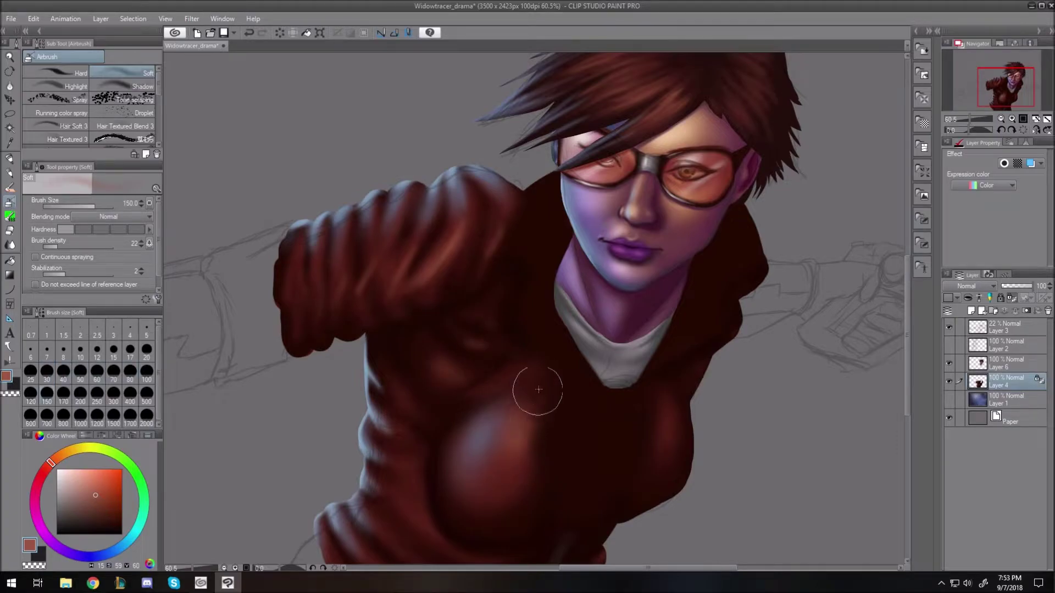
key("bracketleft")
left_click_drag(531, 411, 511, 453)
Paint warm reddish highlights on the torso and waist folds, reducing the airbrush to size 30.
scroll(877, 343, "down", 3)
key("bracketleft")
key("bracketleft")
key("bracketleft")
key("bracketleft")
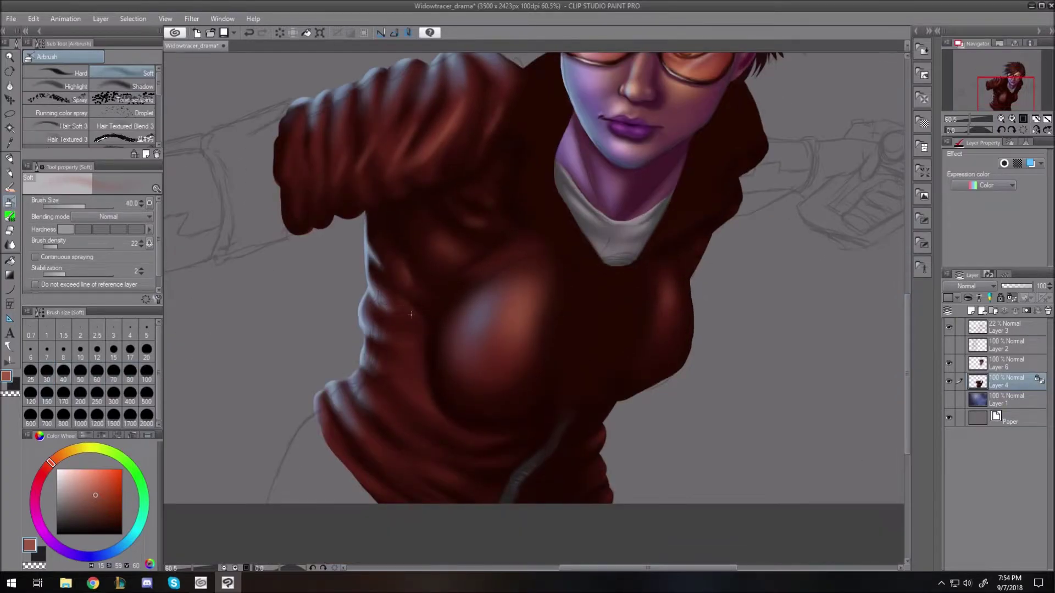
left_click_drag(398, 379, 448, 426)
key("bracketleft")
key("bracketleft")
key("bracketright")
left_click_drag(378, 411, 477, 499)
key("bracketleft")
key("bracketleft")
scroll(889, 404, "down", 2)
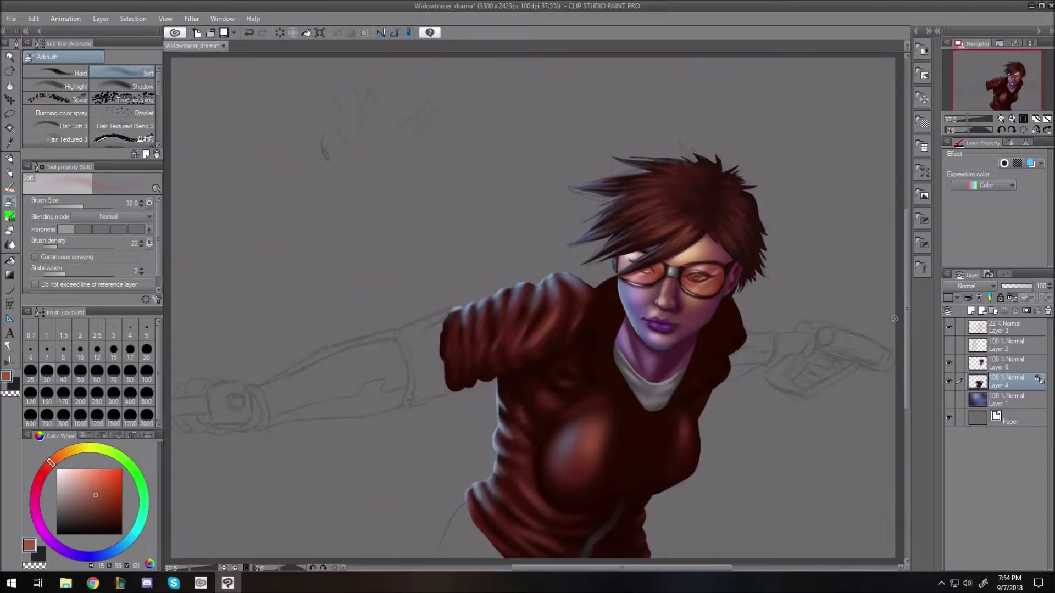
Add a new layer directly above the jacket layer.
scroll(714, 350, "up", 3)
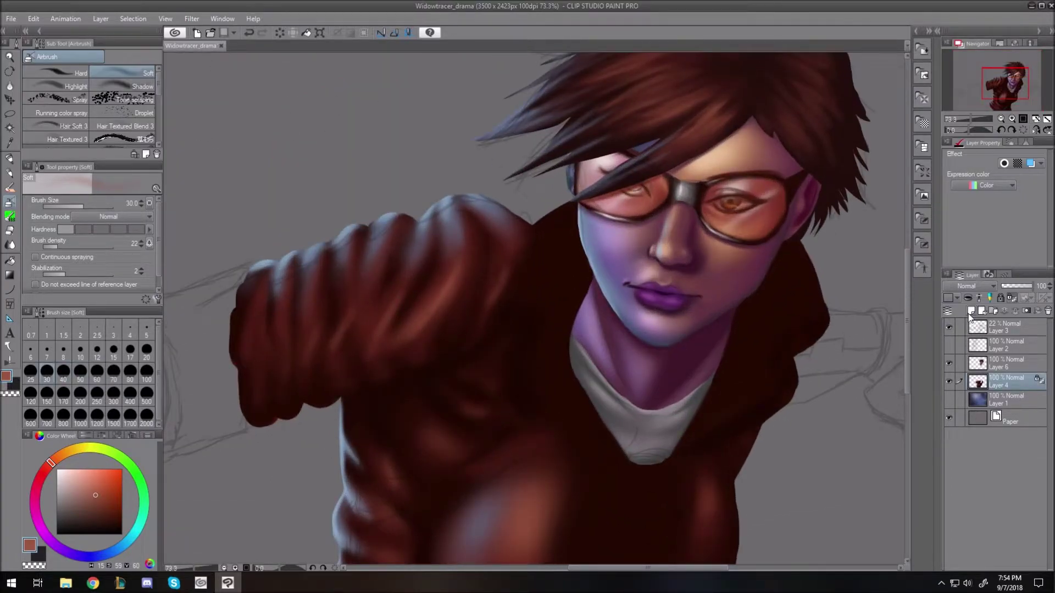
key("ctrl+shift+n")
Look through the airbrush, watercolor and decoration brushes for one suited to painting fur.
left_click_drag(159, 83, 160, 133)
left_click(68, 100)
left_click(127, 93)
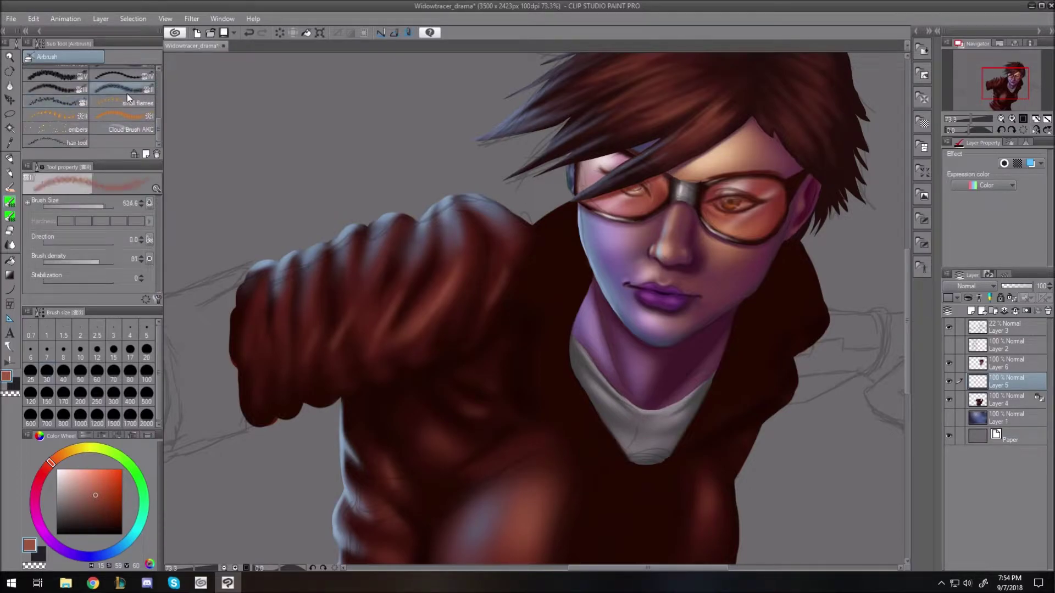
left_click(129, 75)
left_click(10, 190)
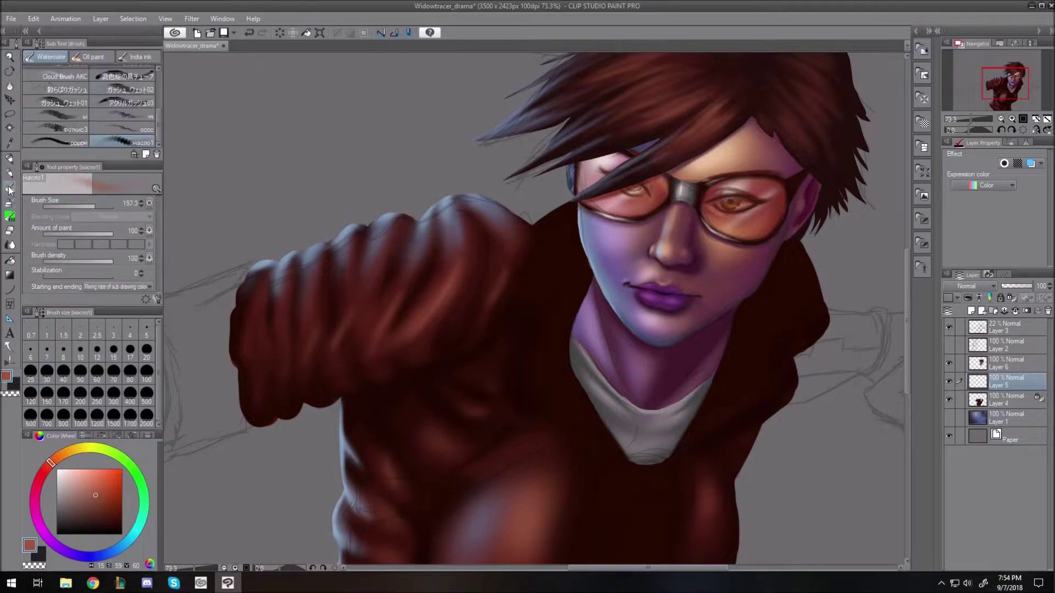
left_click(52, 100)
left_click(57, 103)
left_click(127, 102)
left_click(125, 91)
scroll(122, 119, "down", 1)
scroll(82, 109, "up", 2)
left_click(64, 102)
left_click(10, 218)
scroll(82, 118, "down", 2)
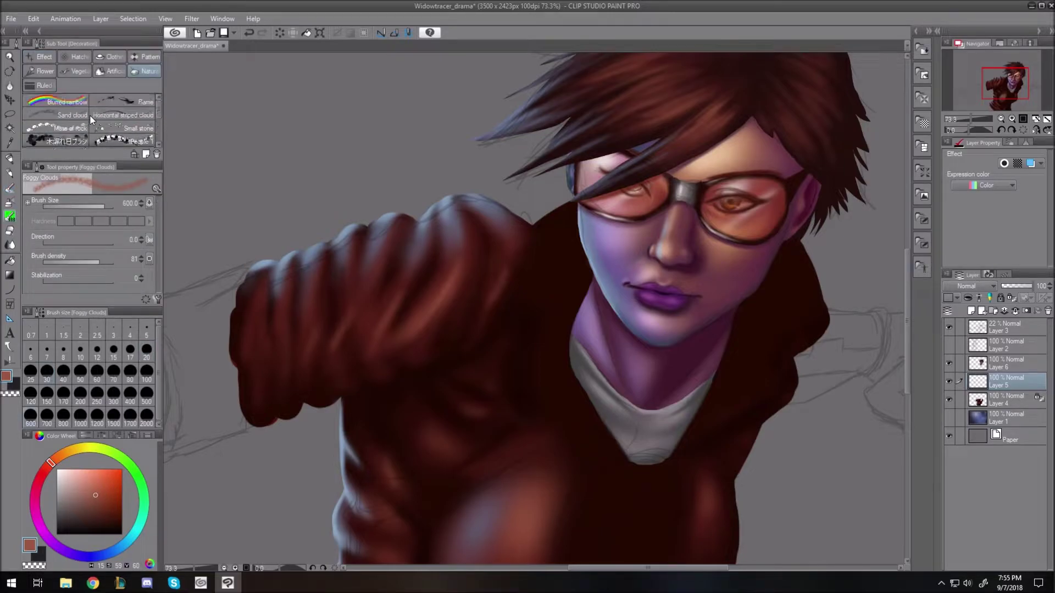
Browse the downloaded materials and select the soft grey fur brush.
left_click(916, 31)
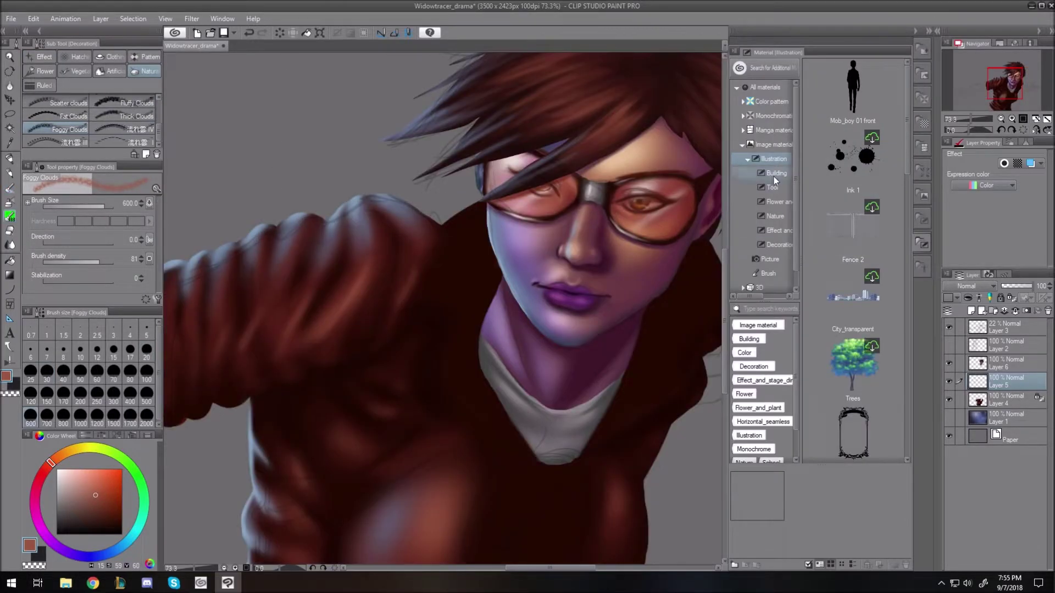
left_click(742, 145)
double_click(753, 176)
scroll(859, 200, "down", 5)
scroll(861, 204, "down", 10)
scroll(861, 205, "up", 10)
scroll(860, 200, "up", 5)
left_click(857, 368)
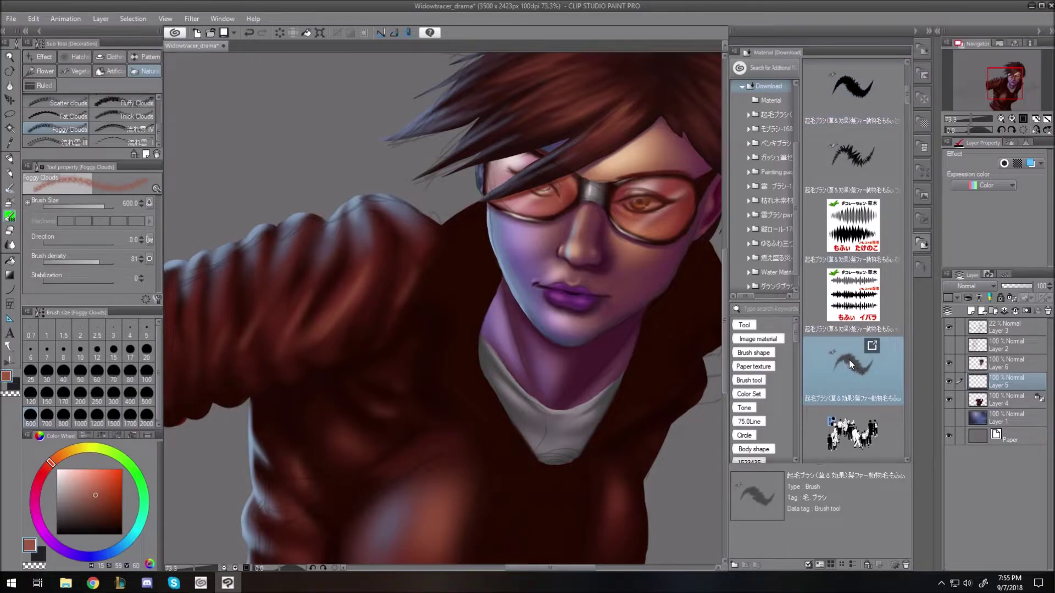
Add the selected brush material to the airbrush group, rename it as fur and close the materials list.
left_click(10, 202)
left_click_drag(869, 383, 106, 135)
right_click(117, 142)
left_click(179, 163)
type("fur")
key("Return")
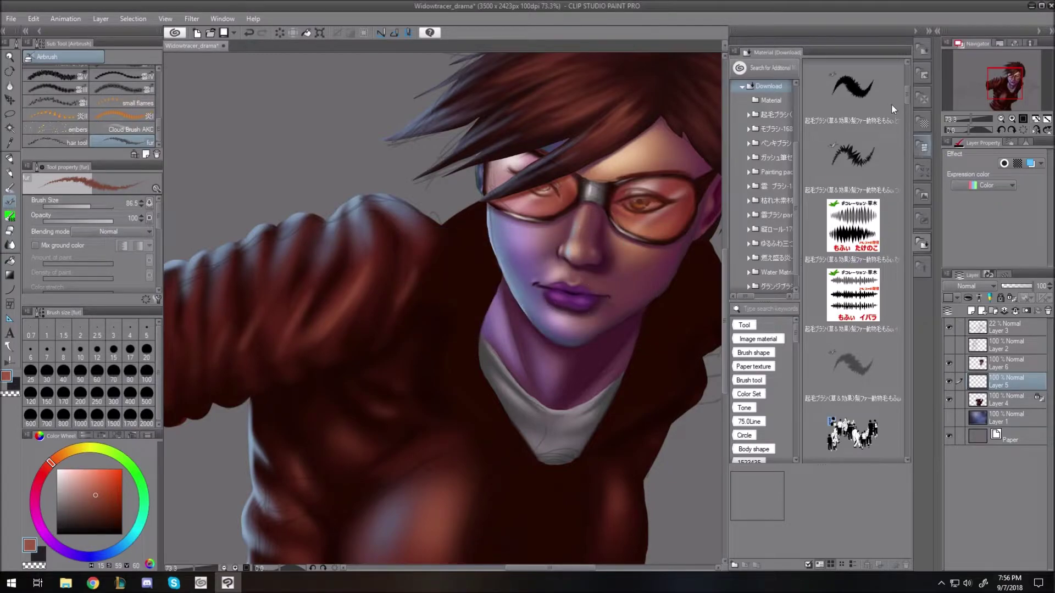
left_click(918, 173)
Paint a dark grey-brown fur collar around the neck on the new layer with the fur brush.
left_click(78, 515)
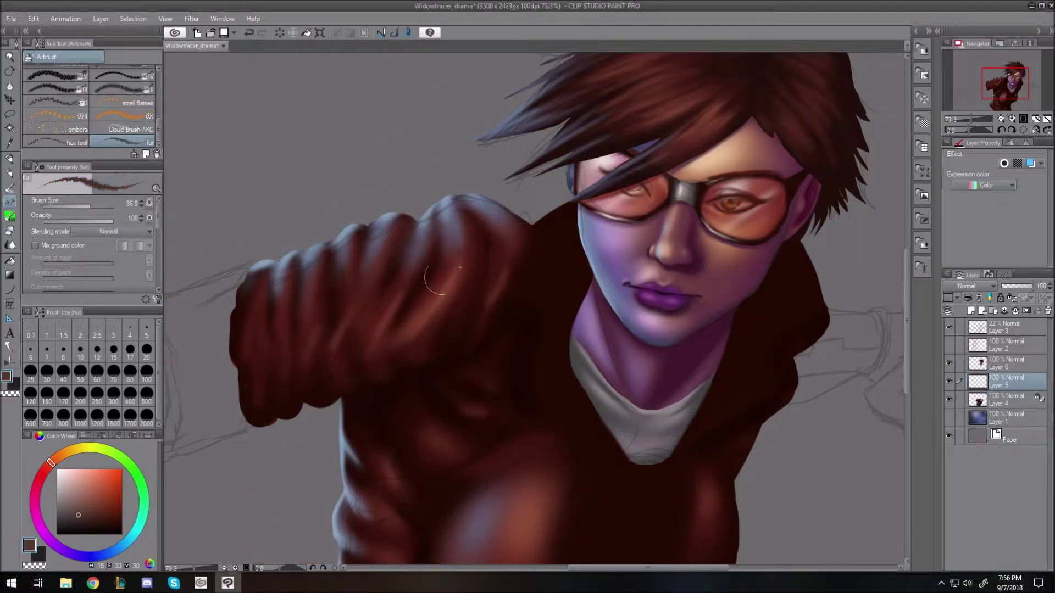
mouse_move(574, 206)
left_mouse_down()
mouse_move(547, 226)
mouse_move(556, 236)
mouse_move(537, 254)
mouse_move(559, 246)
mouse_move(558, 307)
mouse_move(571, 292)
mouse_move(532, 377)
mouse_move(567, 424)
mouse_move(685, 442)
mouse_move(744, 372)
mouse_move(749, 320)
mouse_move(780, 267)
mouse_move(802, 274)
mouse_move(810, 325)
mouse_move(788, 373)
mouse_move(730, 411)
left_mouse_up()
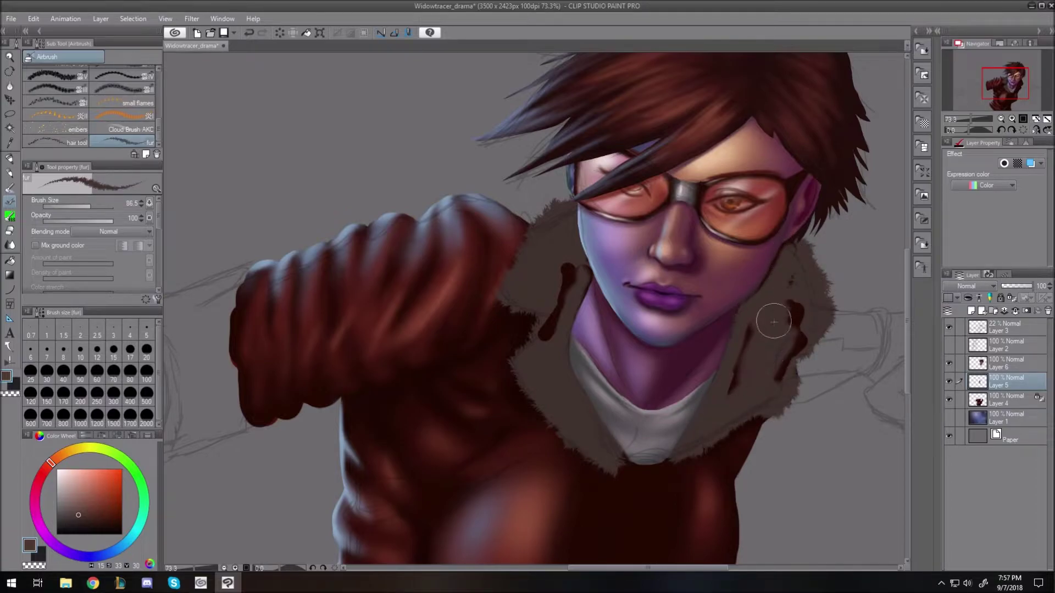
Erase the dark red streaks overlapping both sides of the fur collar on Layer 6 with the soft eraser.
left_click(1008, 364)
key("e")
left_click_drag(579, 260, 543, 343)
left_click_drag(747, 330, 734, 395)
mouse_move(791, 302)
left_mouse_down()
mouse_move(811, 313)
mouse_move(787, 382)
left_mouse_up()
left_click(1011, 400)
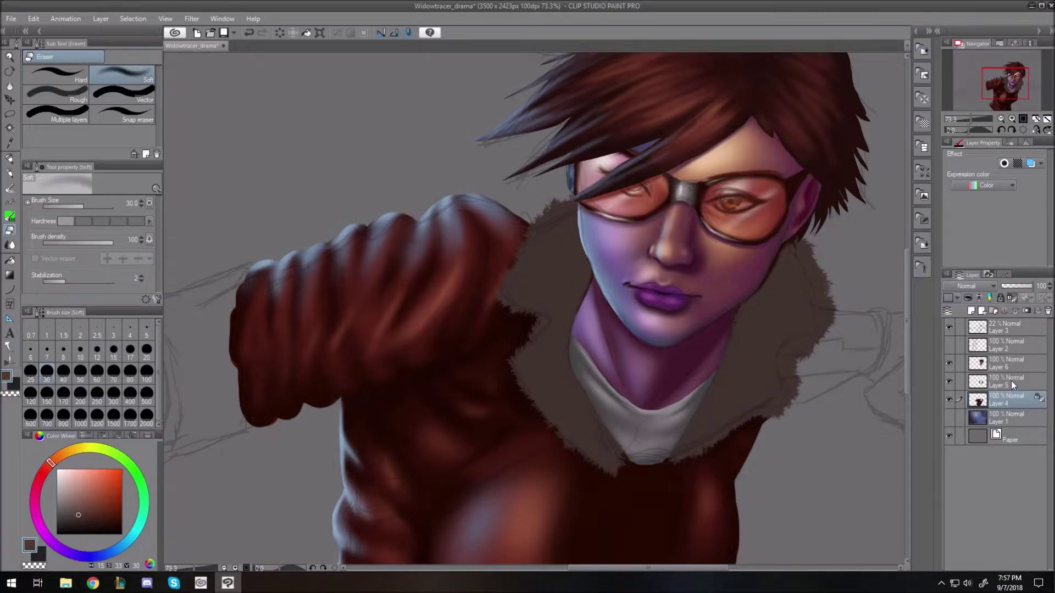
Paint lighter grey-brown fur over the upper parts of both collar sides on Layer 5, raising the fur brush to size 200.
left_click(1011, 380)
key("b")
left_click(72, 499)
mouse_move(565, 202)
left_mouse_down()
mouse_move(537, 227)
mouse_move(519, 270)
mouse_move(567, 232)
mouse_move(527, 287)
left_mouse_up()
key("bracketright")
key("bracketright")
key("bracketright")
mouse_move(565, 250)
left_mouse_down()
mouse_move(540, 279)
mouse_move(571, 296)
mouse_move(546, 295)
left_mouse_up()
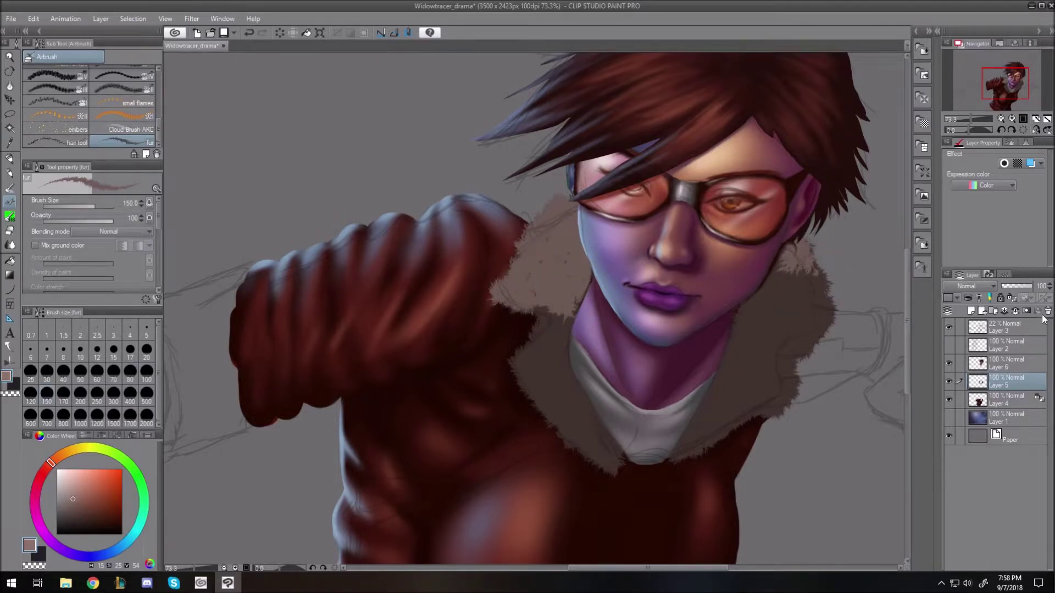
mouse_move(792, 278)
left_mouse_down()
mouse_move(814, 284)
mouse_move(819, 305)
mouse_move(771, 317)
left_mouse_up()
key("bracketright")
key("bracketright")
left_click_drag(522, 316, 546, 370)
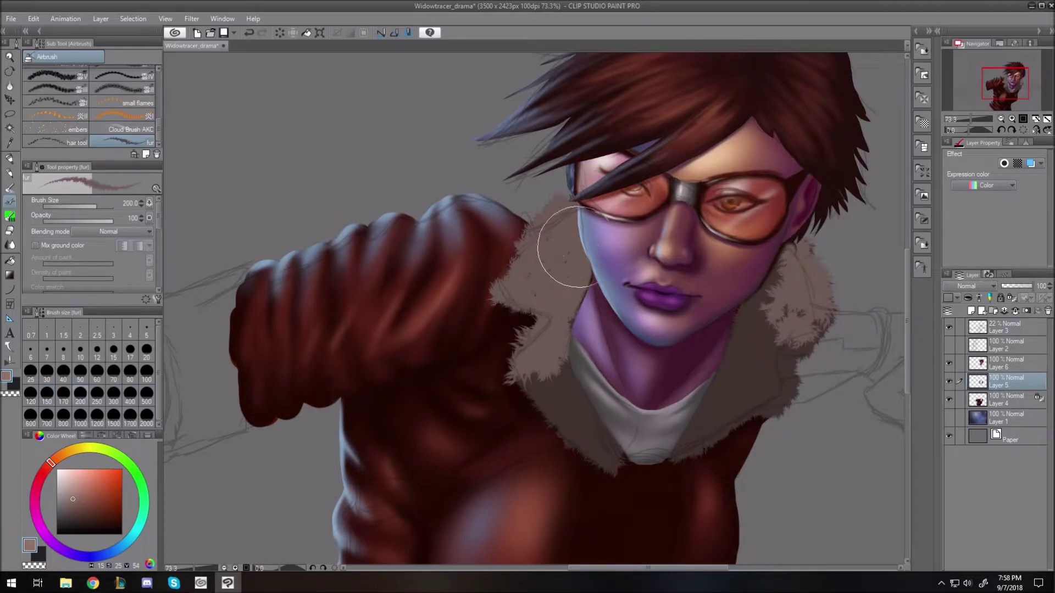
Lock Layer 5's transparent pixels and paint light blue fur on the top of the collar's near side.
left_click(1012, 298)
left_click(74, 485)
left_click(116, 547)
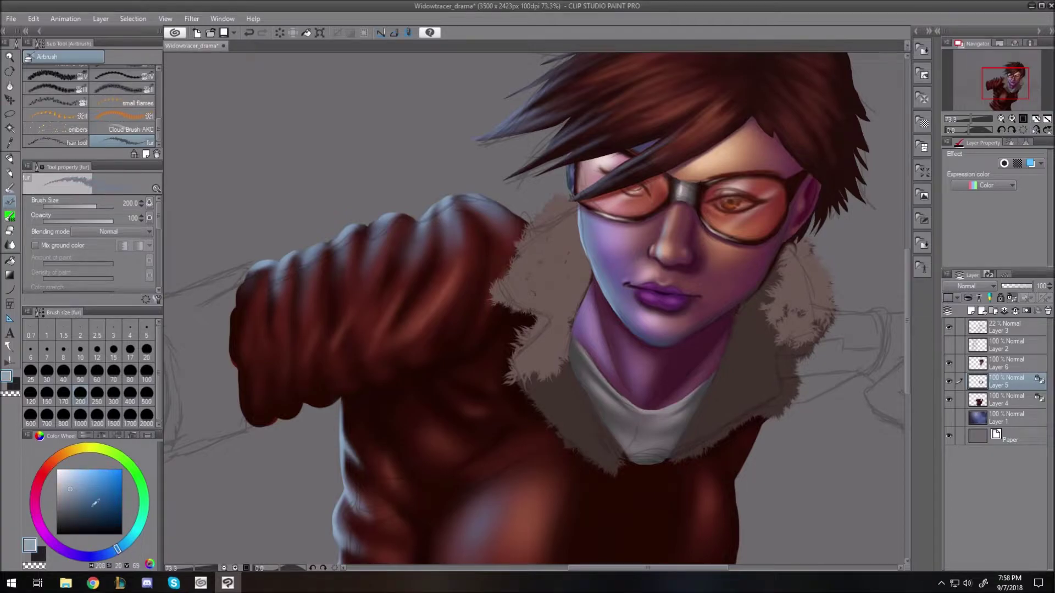
key("bracketright")
key("bracketright")
mouse_move(559, 209)
left_mouse_down()
mouse_move(566, 220)
mouse_move(543, 222)
left_mouse_up()
Paint a soft light blue rim light along both upper outer edges of the collar with the Soft airbrush at size 70.
key("bracketleft")
key("bracketleft")
key("bracketleft")
key("bracketleft")
key("bracketleft")
key("bracketleft")
key("bracketleft")
key("bracketleft")
key("bracketleft")
key("bracketleft")
key("bracketleft")
key("bracketleft")
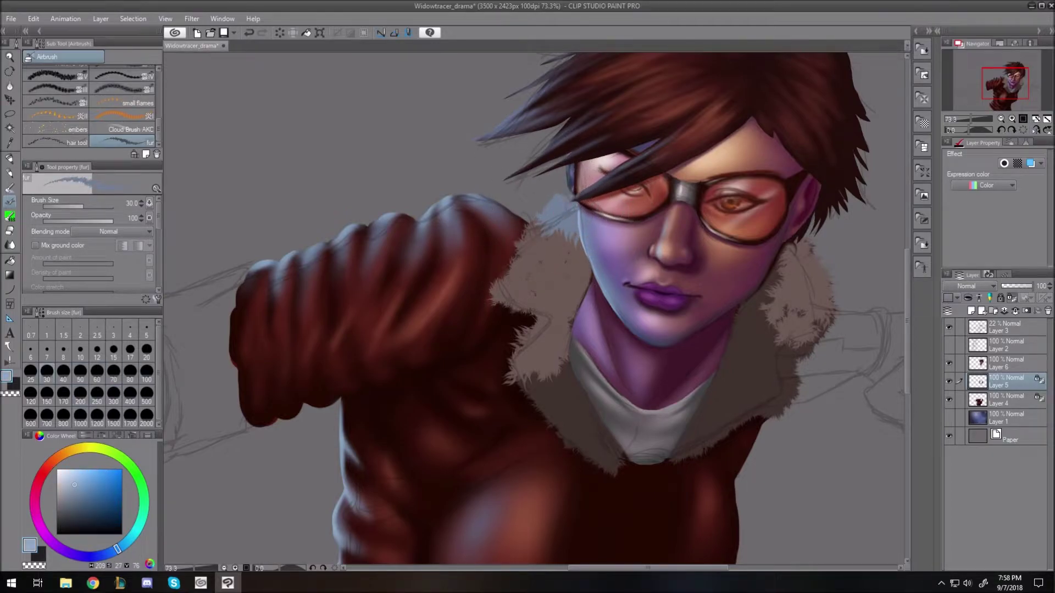
left_click_drag(158, 129, 158, 80)
left_click(126, 73)
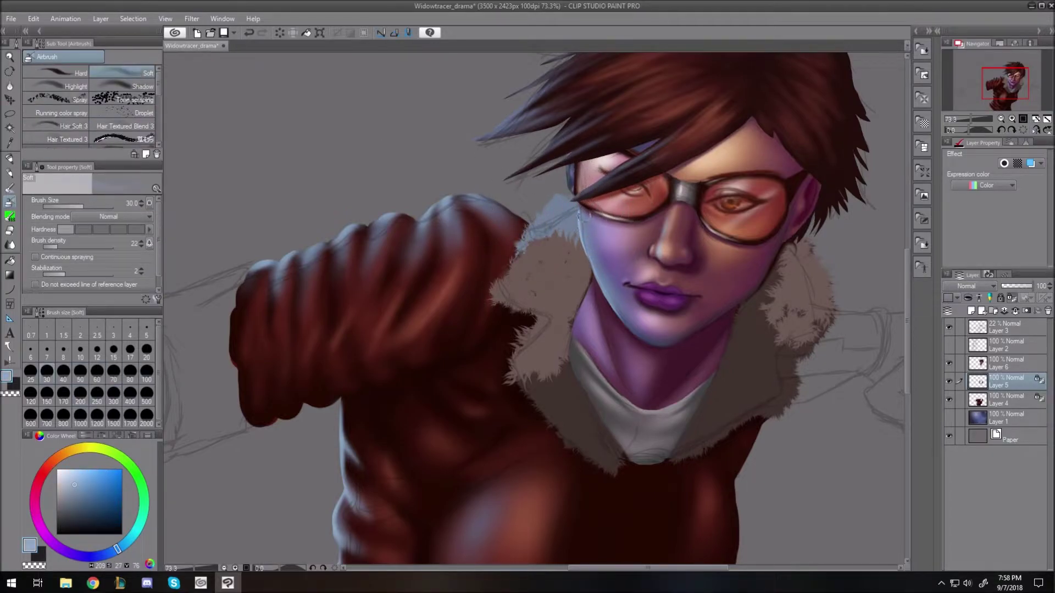
key("bracketright")
key("bracketright")
mouse_move(567, 237)
left_mouse_down()
mouse_move(541, 235)
mouse_move(515, 273)
mouse_move(566, 239)
left_mouse_up()
mouse_move(754, 232)
left_mouse_down()
mouse_move(818, 292)
mouse_move(802, 253)
mouse_move(808, 269)
left_mouse_up()
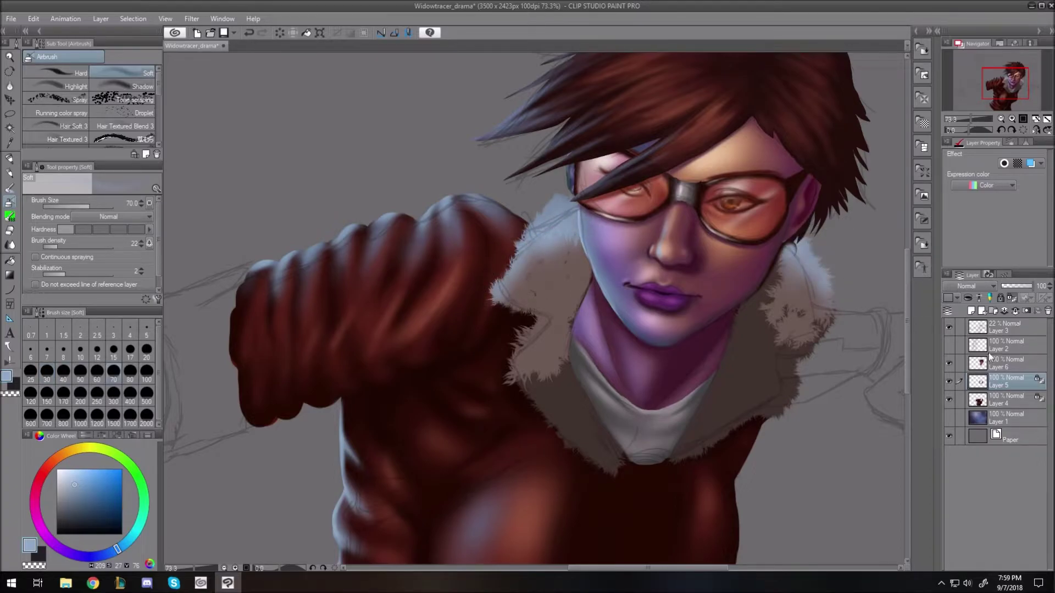
Paint sampled dark grey-brown over the light fur below the collar's near notch with the fur brush at size 100.
scroll(153, 88, "down", 5)
left_click(132, 142)
left_click(562, 355, "alt")
key("]")
key("]")
key("]")
key("]")
key("]")
left_click_drag(566, 367, 541, 380)
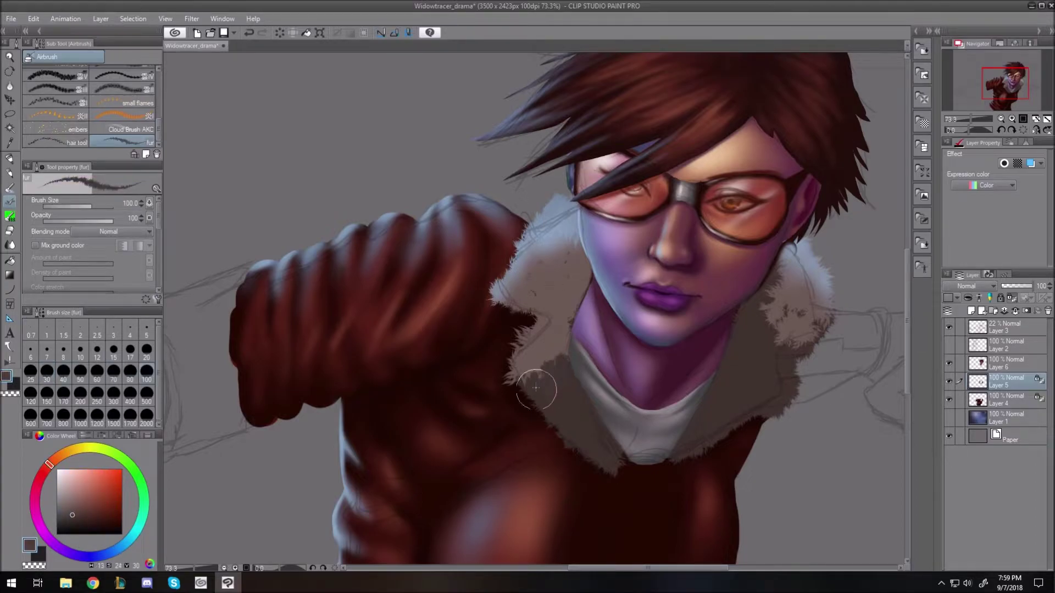
Lower the fur brush opacity to 43 and blend the dark fur into the lighter areas on both collar sides.
left_click_drag(112, 222, 73, 221)
mouse_move(559, 356)
left_mouse_down()
mouse_move(532, 390)
mouse_move(540, 372)
mouse_move(563, 380)
mouse_move(525, 365)
mouse_move(572, 343)
mouse_move(572, 292)
left_mouse_up()
mouse_move(762, 302)
left_mouse_down()
mouse_move(764, 334)
mouse_move(772, 272)
mouse_move(807, 343)
mouse_move(768, 286)
mouse_move(777, 318)
left_mouse_up()
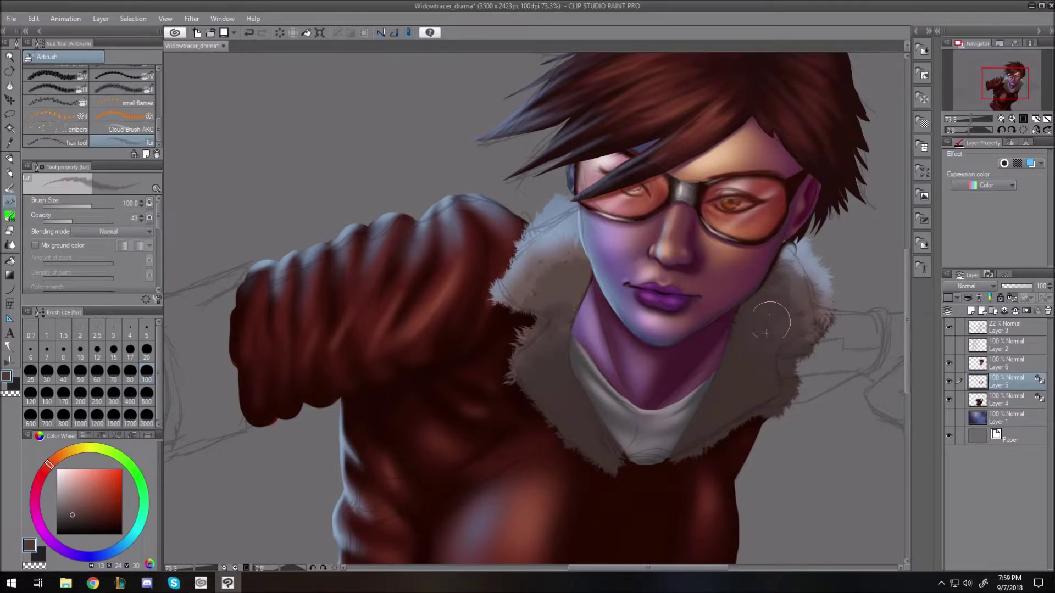
left_click_drag(533, 288, 575, 281)
key("ctrl+0")
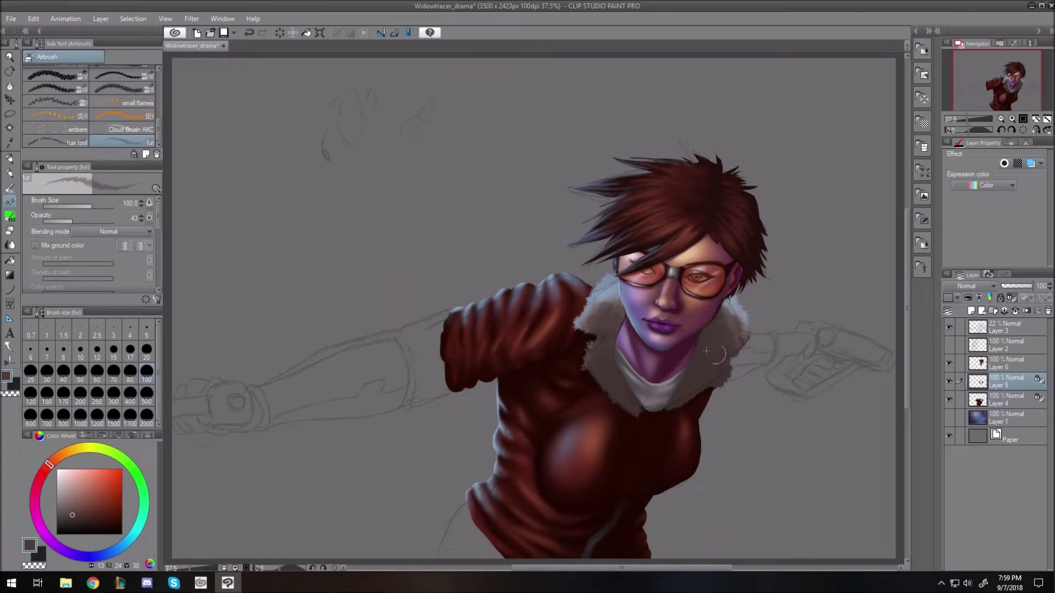
Paint a dark grey-brown fur cuff at the end of the near sleeve with the fur brush at size 100.
scroll(427, 288, "up", 2)
scroll(396, 294, "up", 2)
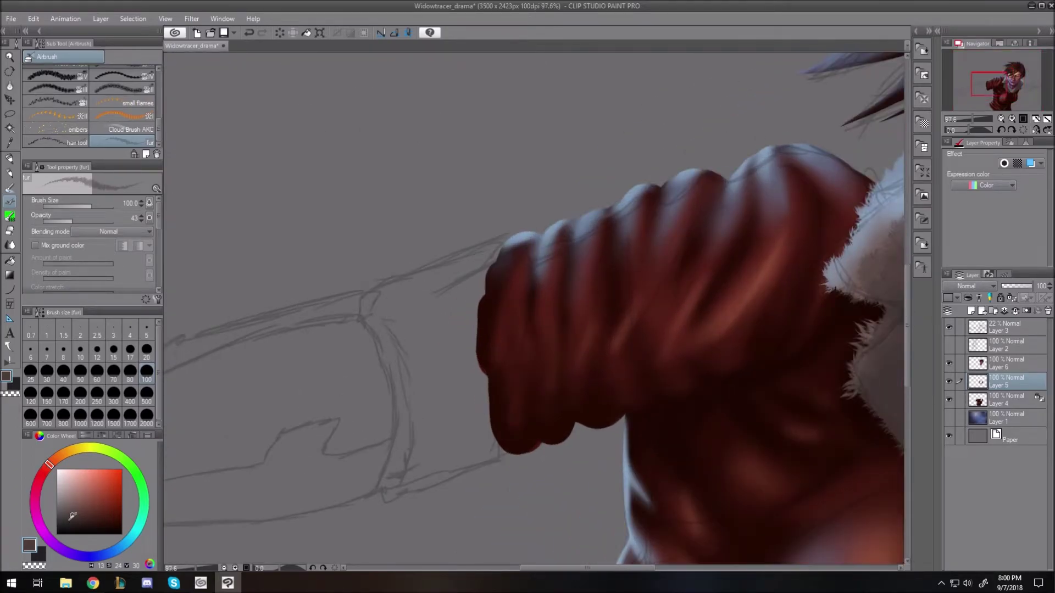
mouse_move(401, 296)
left_mouse_down()
mouse_move(375, 301)
mouse_move(502, 243)
mouse_move(458, 285)
mouse_move(380, 309)
left_mouse_up()
mouse_move(426, 310)
left_mouse_down()
mouse_move(398, 332)
mouse_move(451, 314)
mouse_move(459, 379)
mouse_move(489, 449)
mouse_move(419, 459)
mouse_move(406, 434)
mouse_move(424, 389)
mouse_move(412, 306)
mouse_move(454, 311)
mouse_move(471, 278)
mouse_move(394, 305)
mouse_move(405, 337)
mouse_move(389, 487)
mouse_move(478, 426)
mouse_move(497, 439)
left_mouse_up()
Lower the fur brush opacity to 27 and blend lighter grey and sampled light blue fur over the upper part of the cuff.
left_click_drag(109, 221, 80, 221)
left_click(75, 507)
left_click_drag(386, 297, 390, 312)
left_click_drag(78, 221, 69, 221)
mouse_move(386, 302)
left_mouse_down()
mouse_move(435, 297)
mouse_move(381, 298)
mouse_move(405, 349)
mouse_move(391, 254)
mouse_move(465, 390)
mouse_move(485, 379)
mouse_move(439, 426)
mouse_move(449, 424)
mouse_move(440, 353)
mouse_move(464, 332)
left_mouse_up()
left_click(75, 523)
left_click(526, 238, "alt")
mouse_move(368, 289)
left_mouse_down()
mouse_move(419, 242)
mouse_move(431, 242)
mouse_move(379, 286)
mouse_move(467, 252)
mouse_move(485, 333)
left_mouse_up()
scroll(484, 333, "down", 3)
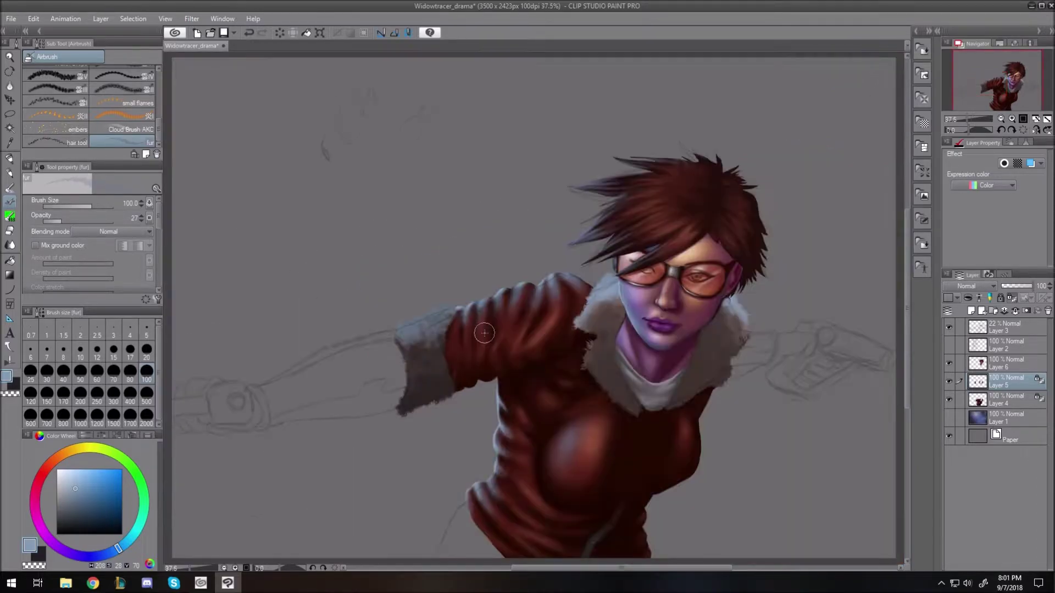
Paint a soft light blue glow along the top of the fur cuff with the Soft airbrush at size 70.
left_click_drag(159, 135, 164, 76)
left_click(124, 73)
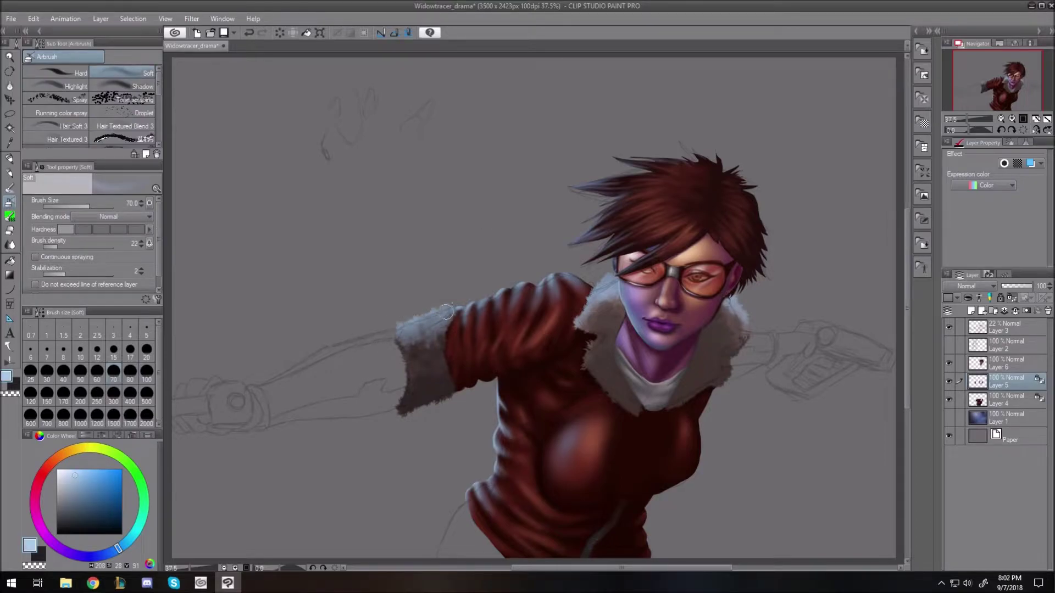
left_click_drag(423, 338, 421, 354)
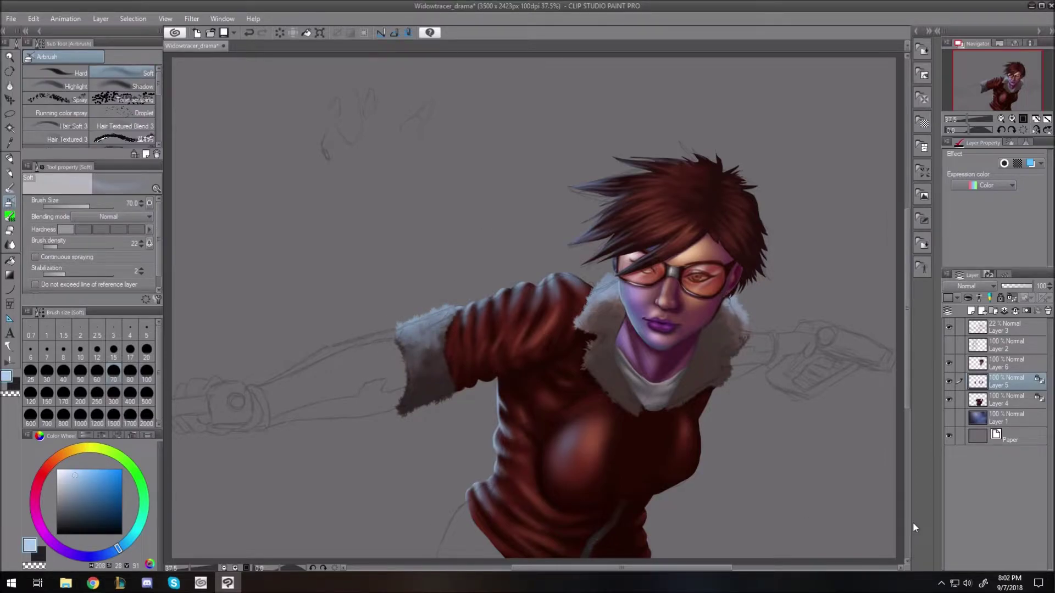
Enlarge the Soft airbrush and strengthen the light blue rim light on both outer sides of the fur collar.
key("bracketright")
key("bracketright")
key("bracketright")
left_click_drag(585, 302, 615, 319)
left_click_drag(725, 297, 753, 329)
scroll(90, 110, "down", 5)
Switch back to the fur brush with opacity lowered to 21 and toggle the visibility of Layer 3.
left_click(124, 143)
left_click_drag(107, 221, 60, 221)
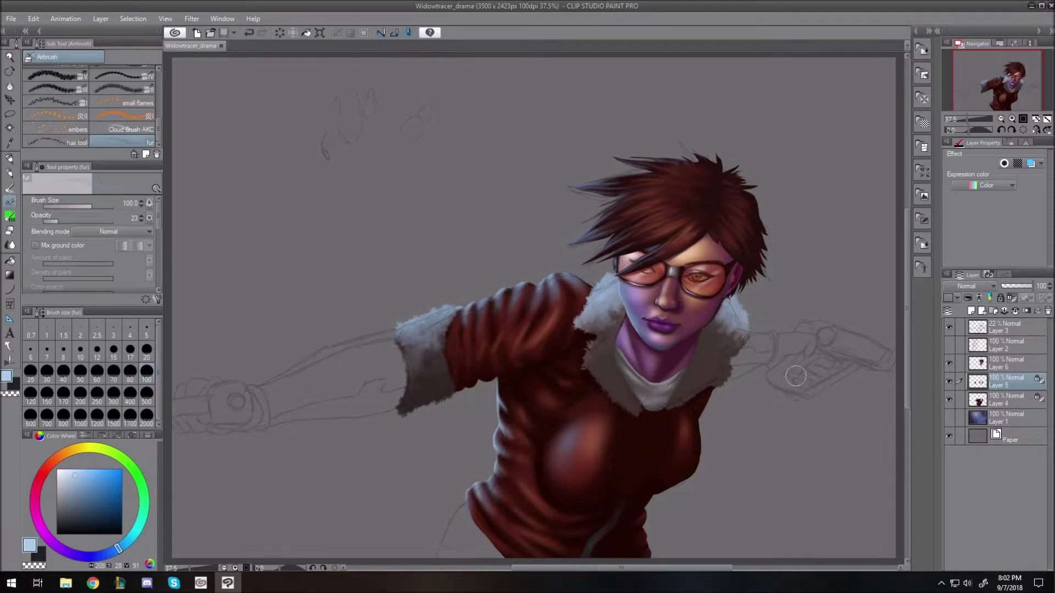
left_click(951, 327)
left_click(951, 328)
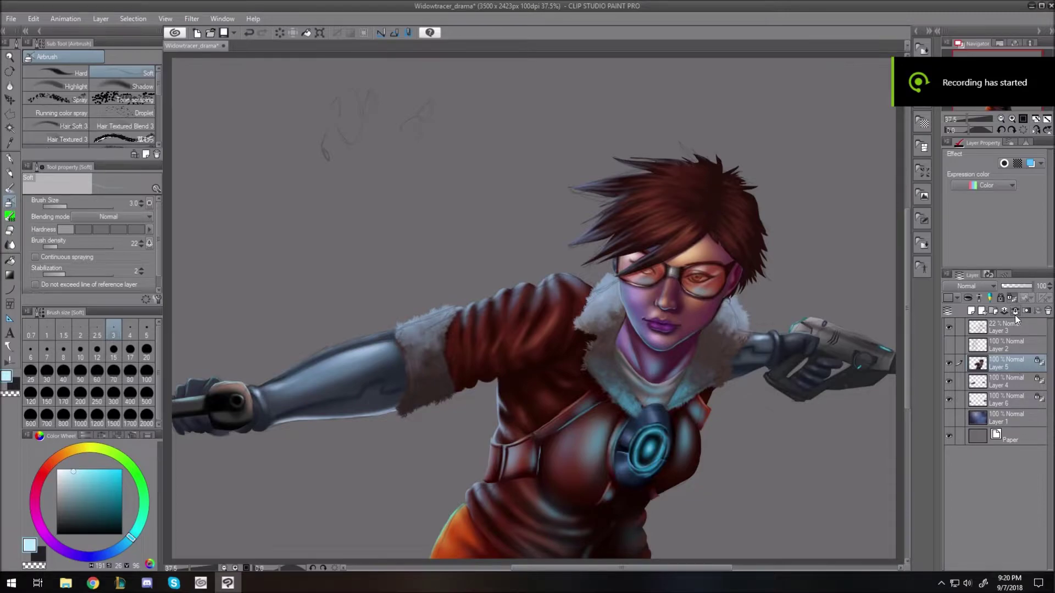
Merge the painted character layers into Layer 6, hide it along with Layer 3, and show the second character's sketch on Layer 2.
left_click(1014, 314)
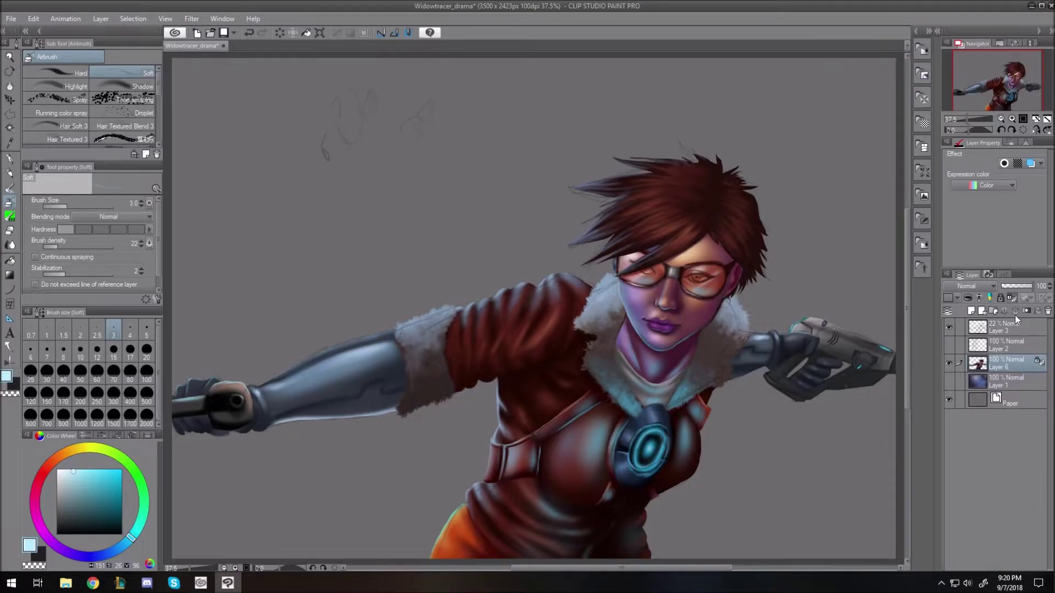
left_click(948, 327)
left_click(948, 344)
left_click(949, 363)
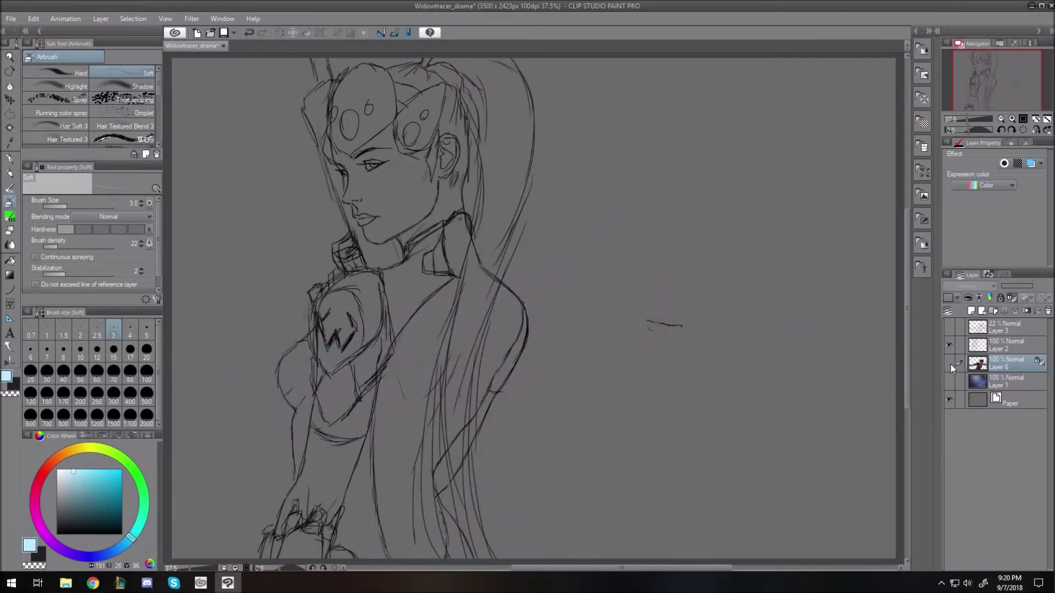
Erase the stray marks beside the second character on Layer 2 with the Soft eraser at size 30.
left_click(1015, 347)
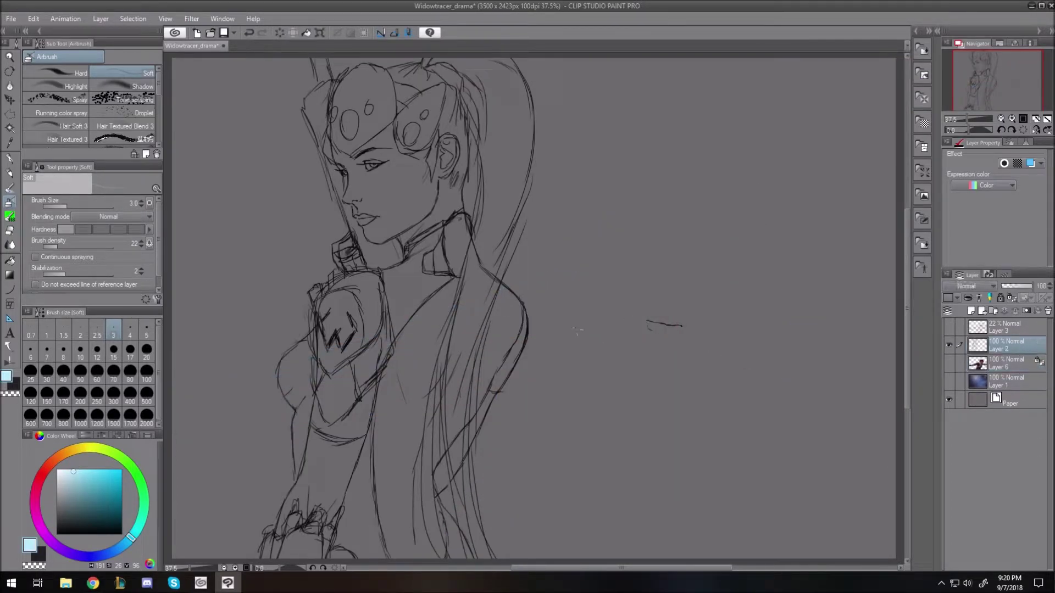
key("e")
left_click_drag(649, 322, 647, 328)
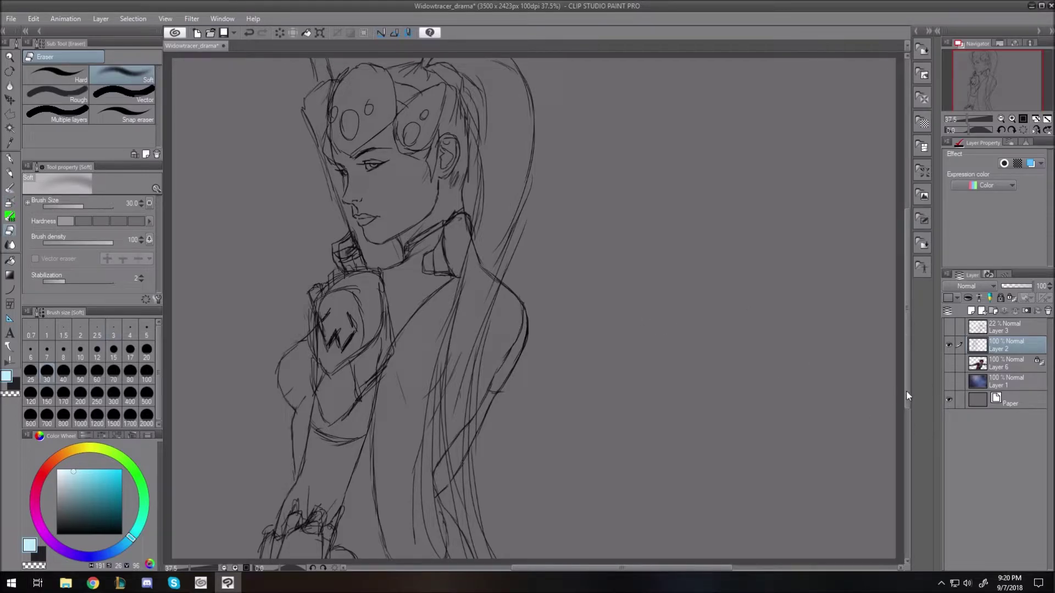
Choose a dark muted violet (H 252, S 27, V 42) and create a new layer directly above Layer 1.
scroll(384, 464, "up", 5)
left_click_drag(907, 395, 907, 357)
left_click(109, 553)
left_click_drag(104, 557, 77, 556)
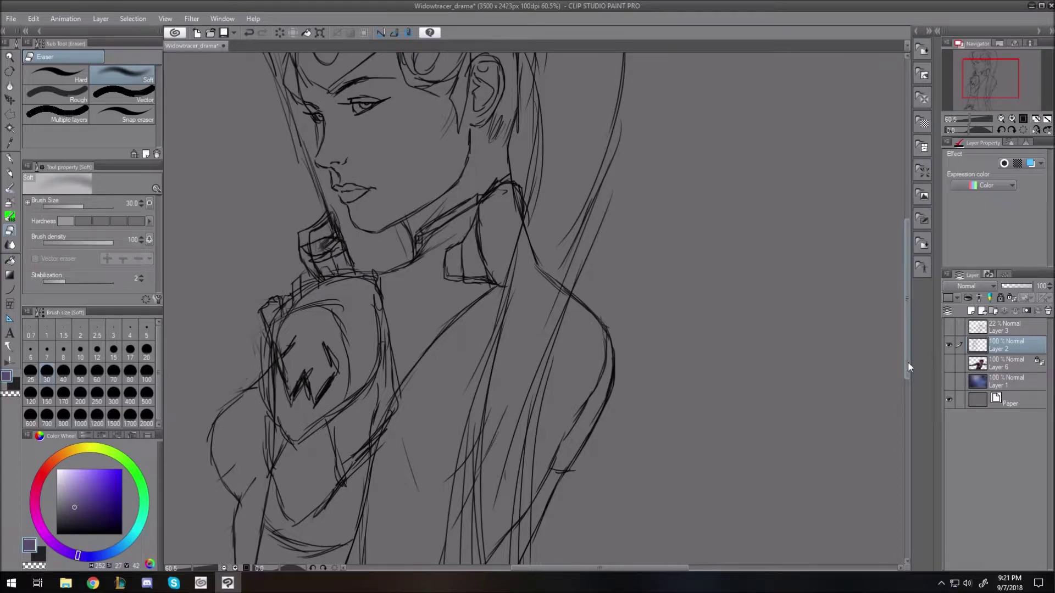
scroll(907, 361, "up", 3)
left_click(1005, 378)
key("ctrl+shift+n")
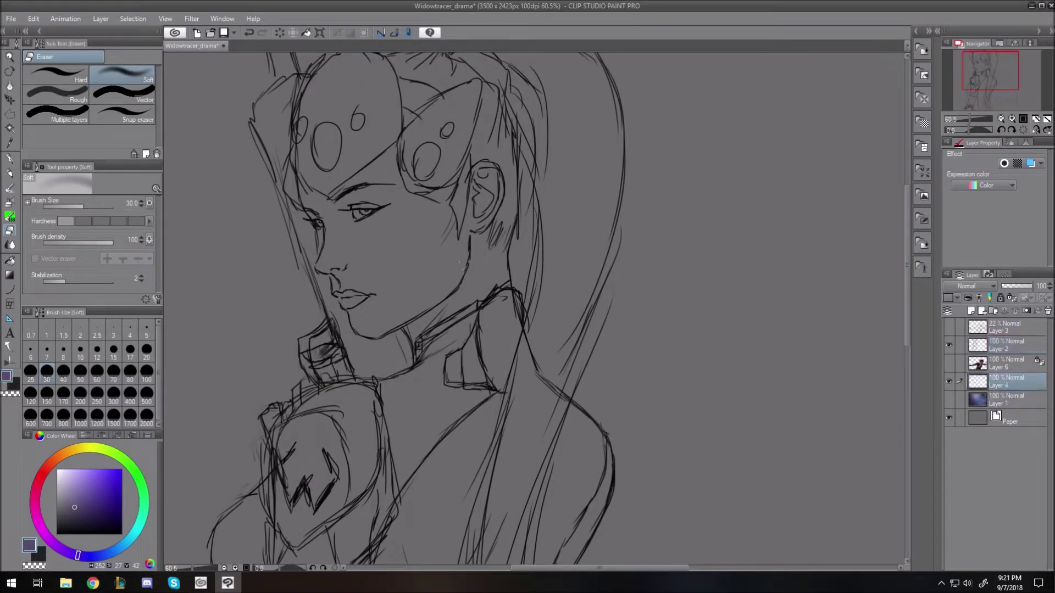
Outline the second character's head and upper neck with the Lasso and fill the selection with violet.
left_click(10, 116)
left_click(53, 95)
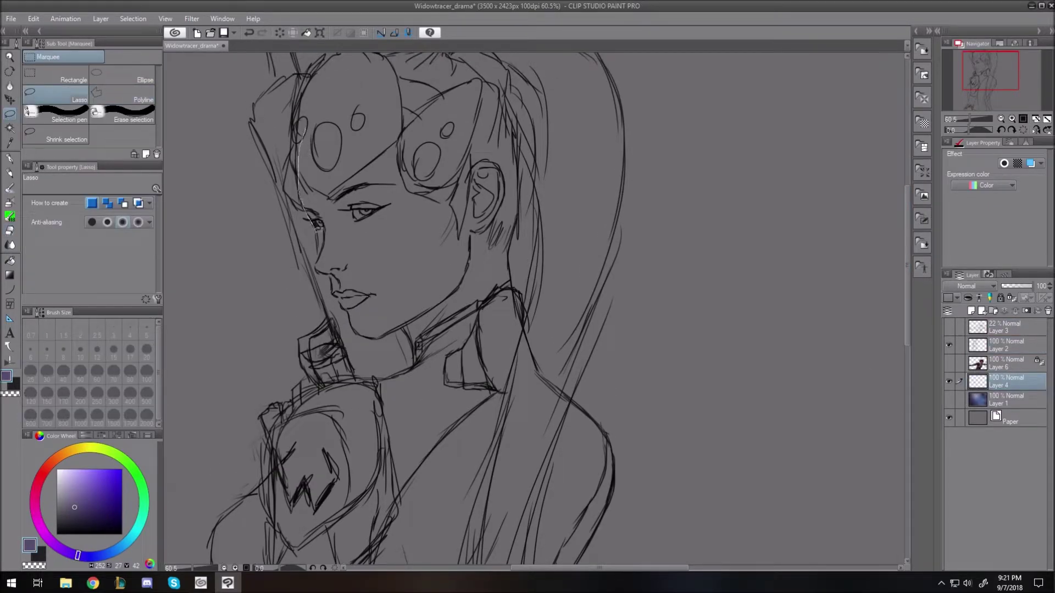
left_click_drag(507, 260, 302, 131)
key("alt+BackSpace")
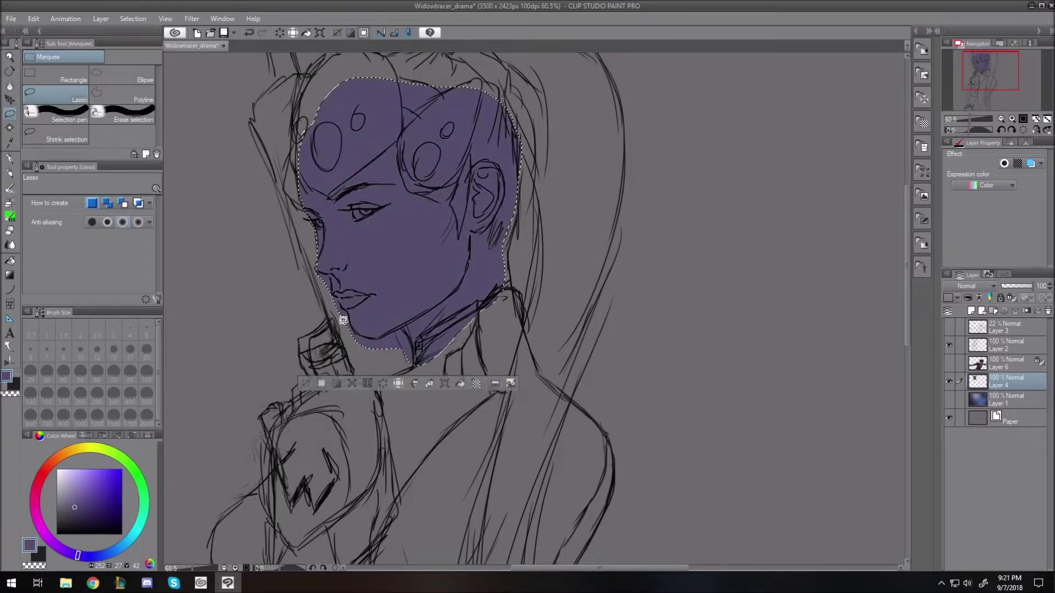
scroll(511, 202, "down", 10)
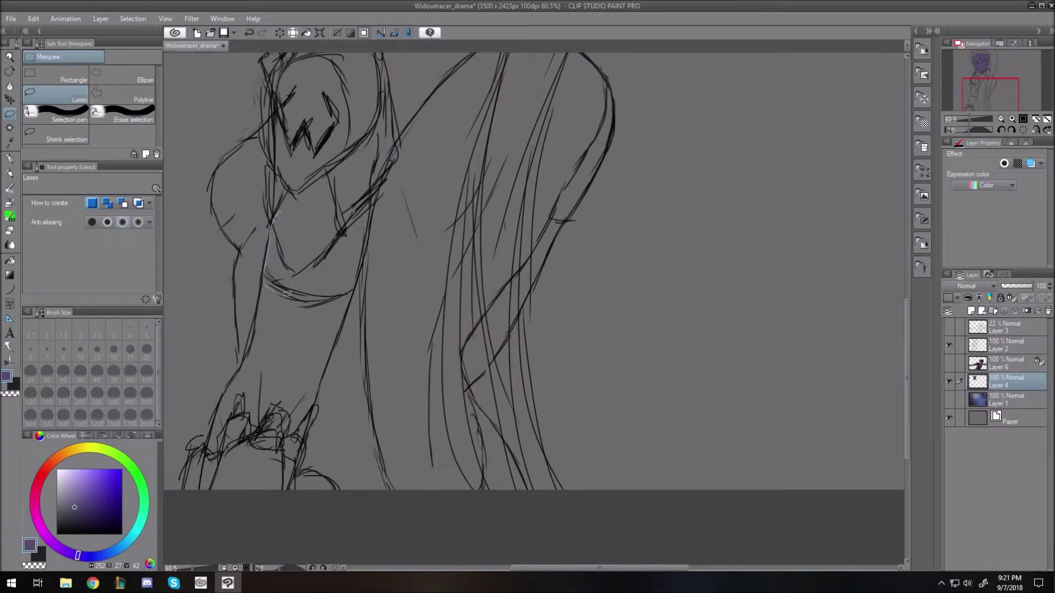
left_click_drag(276, 287, 370, 191)
key("ctrl+d")
left_click_drag(350, 302, 277, 275)
key("super")
key("super")
key("ctrl+d")
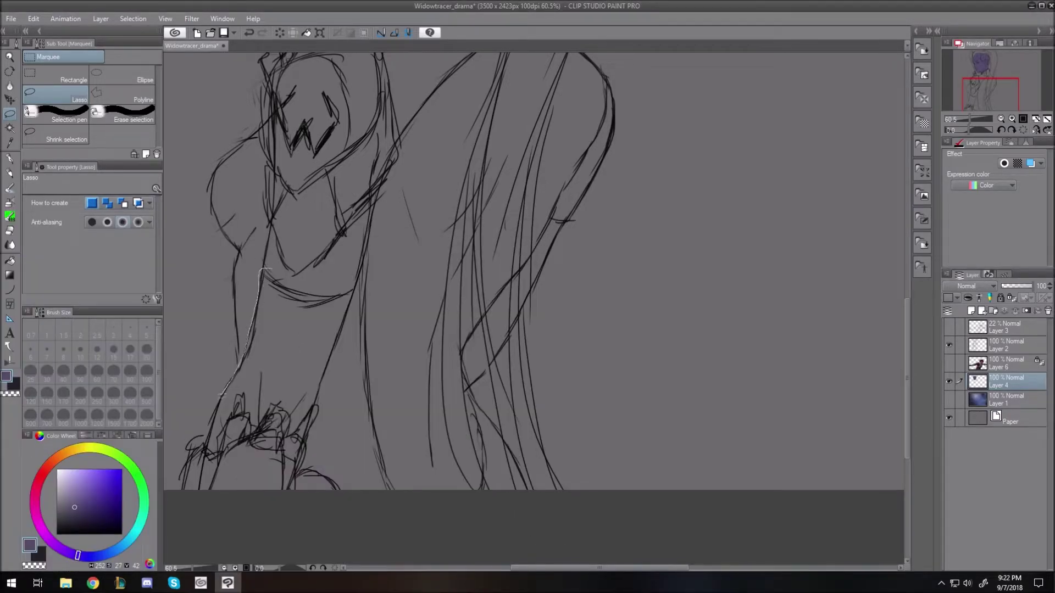
Lasso and fill the bare section below the shoulder piece and the large back area with the violet base colour.
left_click_drag(288, 277, 273, 270)
key("alt+Delete")
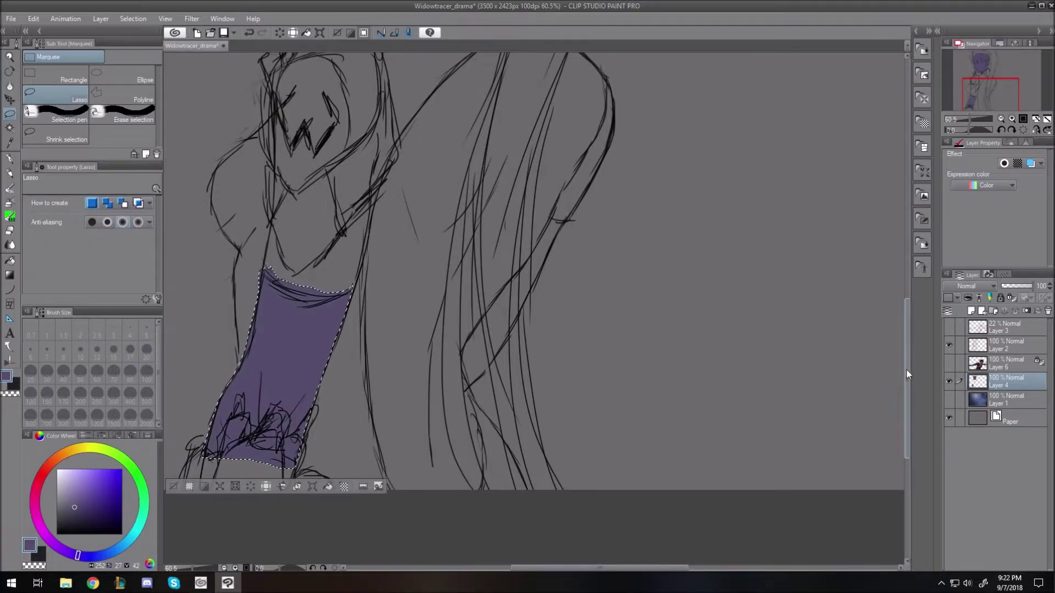
left_click_drag(907, 372, 908, 346)
mouse_move(565, 120)
left_mouse_down()
mouse_move(392, 251)
mouse_move(403, 569)
mouse_move(463, 354)
mouse_move(578, 91)
mouse_move(533, 75)
mouse_move(538, 90)
mouse_move(559, 68)
left_mouse_up()
key("alt+Delete")
key("alt+Delete")
key("ctrl+d")
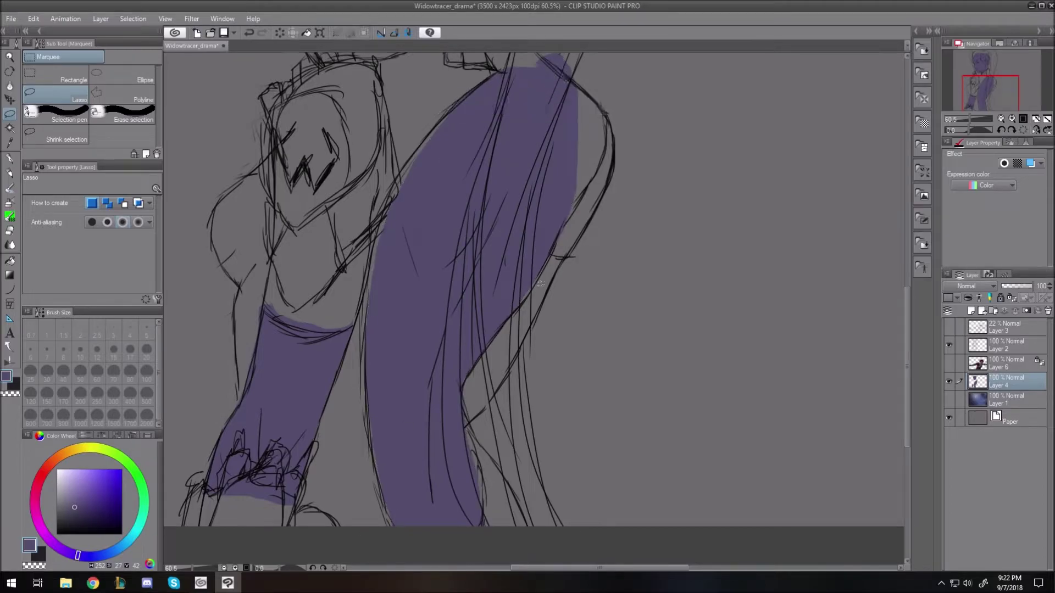
Fill the narrow strip along the far edge of the back and the remaining gaps up to the neck with violet.
left_click_drag(465, 426, 466, 423)
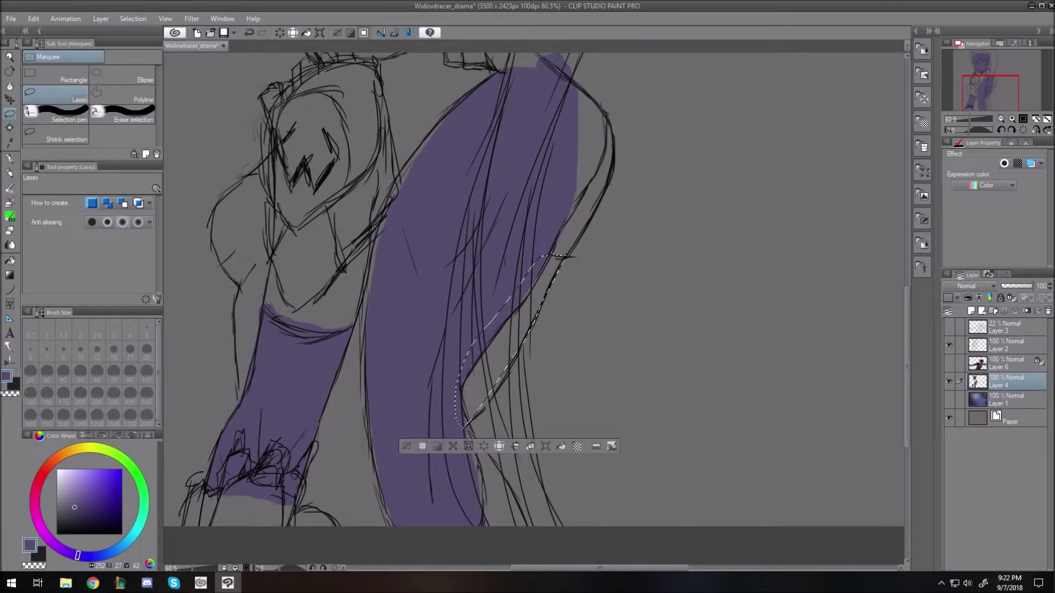
key("alt+Delete")
key("ctrl+d")
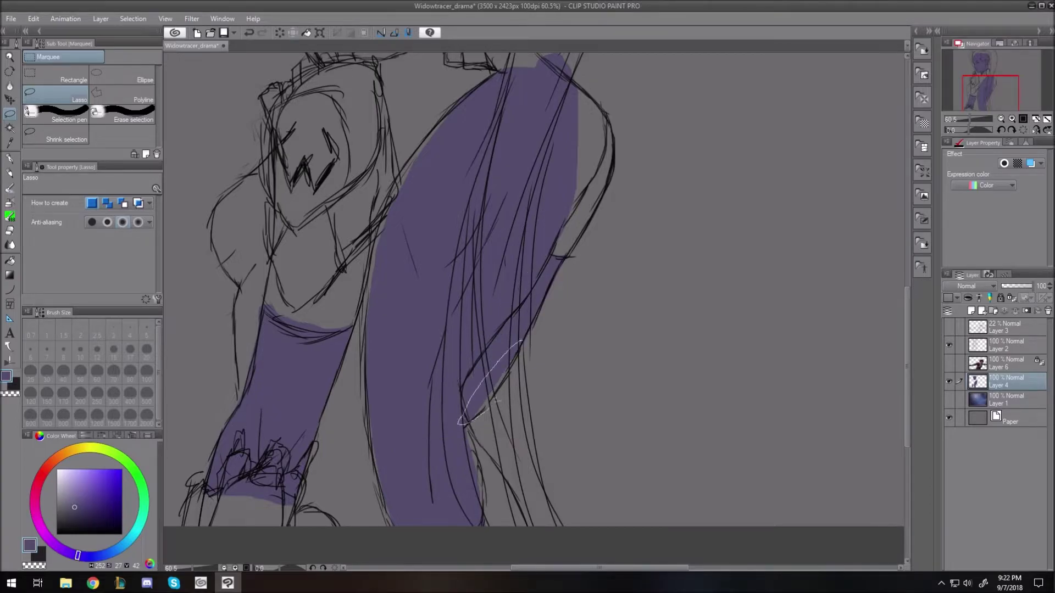
left_click_drag(464, 422, 460, 424)
key("alt+Delete")
key("ctrl+d")
left_click_drag(905, 394, 911, 281)
left_click_drag(509, 303, 506, 307)
key("alt+Delete")
key("ctrl+d")
Lower the opacity of the Layer 2 sketch to 19% and make Layer 4 active again.
left_click(1006, 345)
left_click(1011, 285)
left_click_drag(1010, 285, 1006, 286)
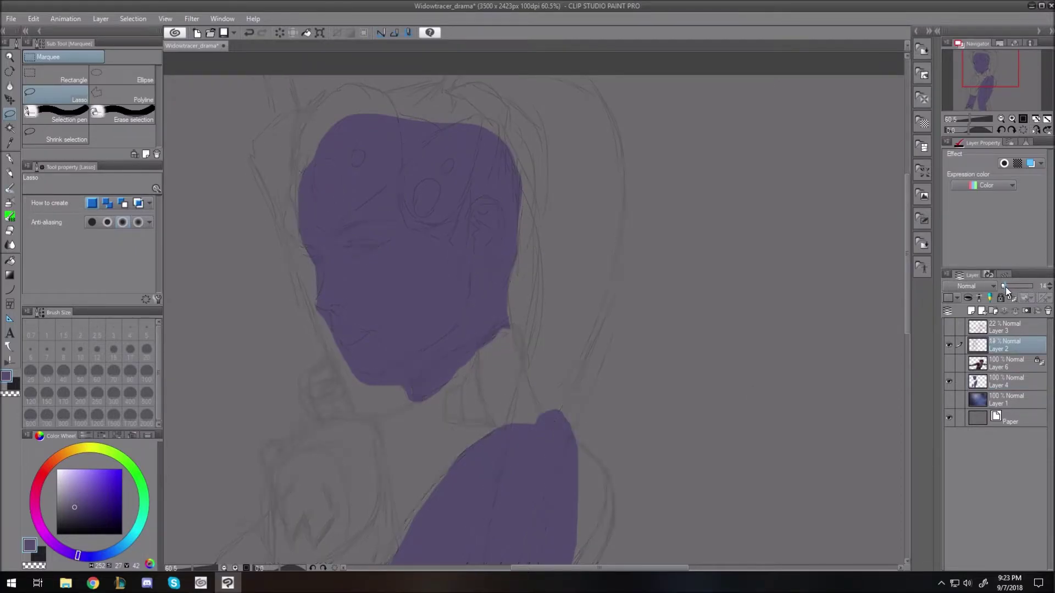
left_click(1006, 381)
Choose a muted blue (hue 220) and paint highlights along the ear's rim and lobe with the Soft airbrush.
mouse_move(907, 308)
left_mouse_down()
mouse_move(901, 407)
mouse_move(901, 326)
left_mouse_up()
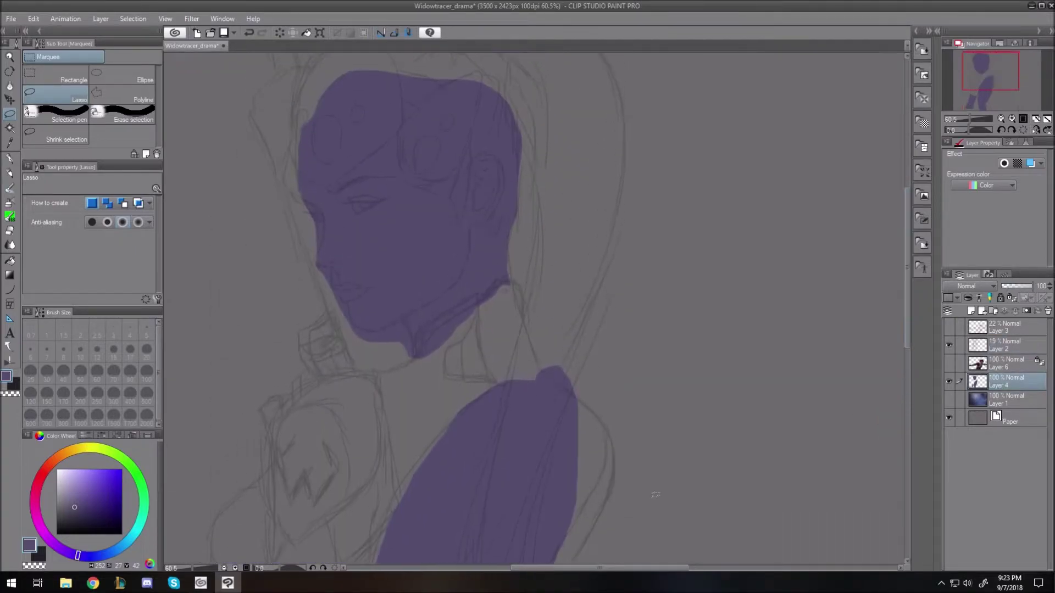
scroll(370, 289, "up", 4)
scroll(370, 289, "down", 1)
left_click_drag(79, 554, 104, 552)
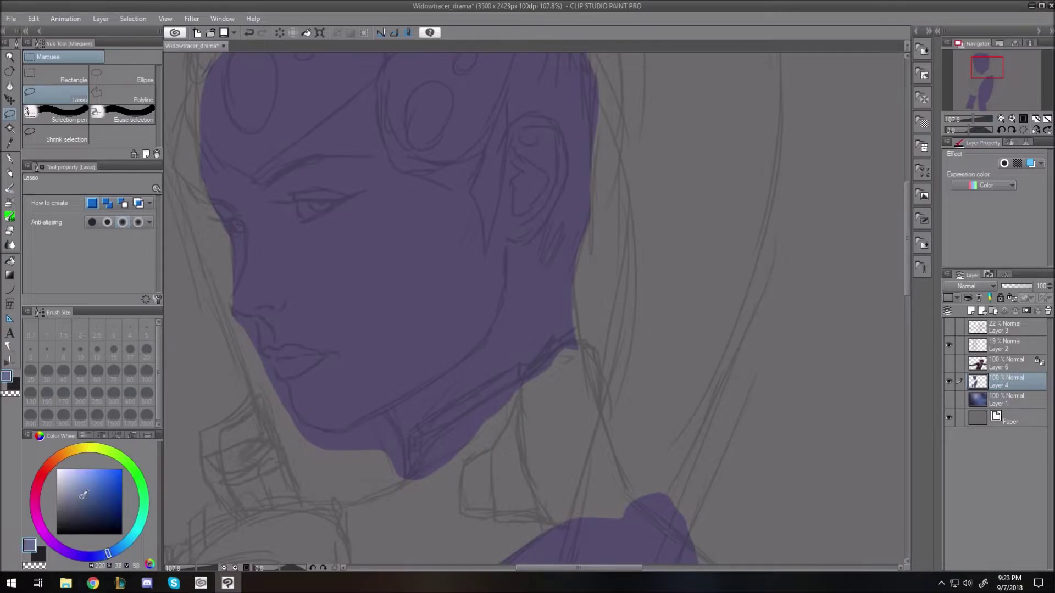
key("b")
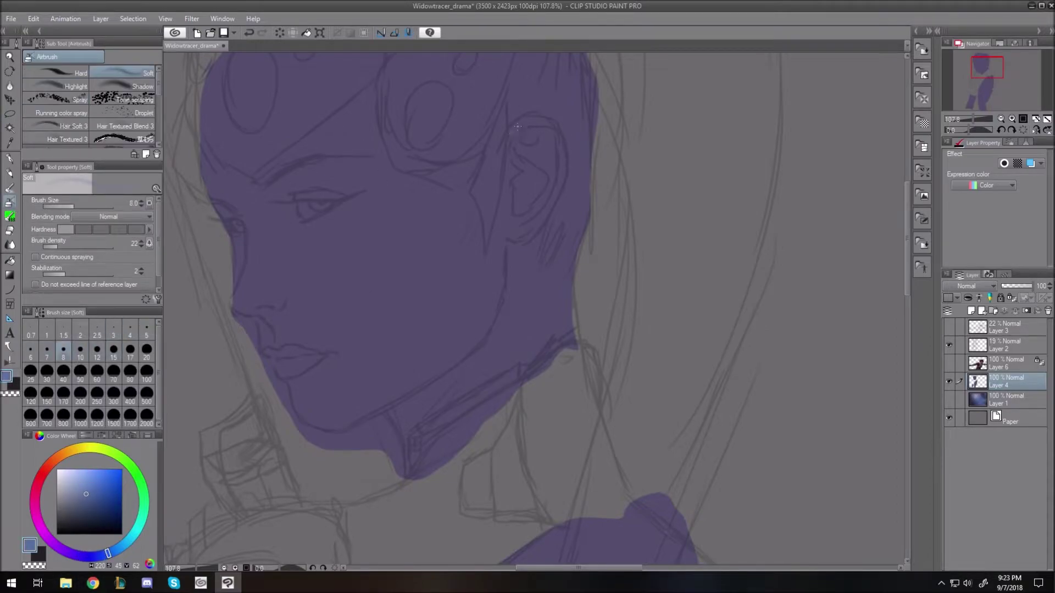
key("]")
key("]")
mouse_move(538, 123)
left_mouse_down()
mouse_move(506, 185)
mouse_move(509, 164)
mouse_move(513, 231)
mouse_move(539, 220)
left_mouse_up()
Paint soft blue highlights down the side of the neck below the ear with a larger Soft airbrush.
key("]")
key("]")
key("]")
key("]")
key("]")
key("]")
key("]")
key("]")
left_click_drag(560, 259, 554, 325)
key("]")
key("]")
mouse_move(568, 220)
left_mouse_down()
mouse_move(555, 325)
mouse_move(445, 395)
left_mouse_up()
Paint a broad blue highlight along the jawline from below the ear to the chin.
key("[")
key("[")
key("]")
key("]")
mouse_move(490, 248)
left_mouse_down()
mouse_move(488, 288)
mouse_move(379, 386)
mouse_move(327, 396)
left_mouse_up()
Build up blue light over the forehead, eye area, nose, cheek and chin with the Soft airbrush at sizes 80 to 120.
key("bracketleft")
key("bracketleft")
key("bracketleft")
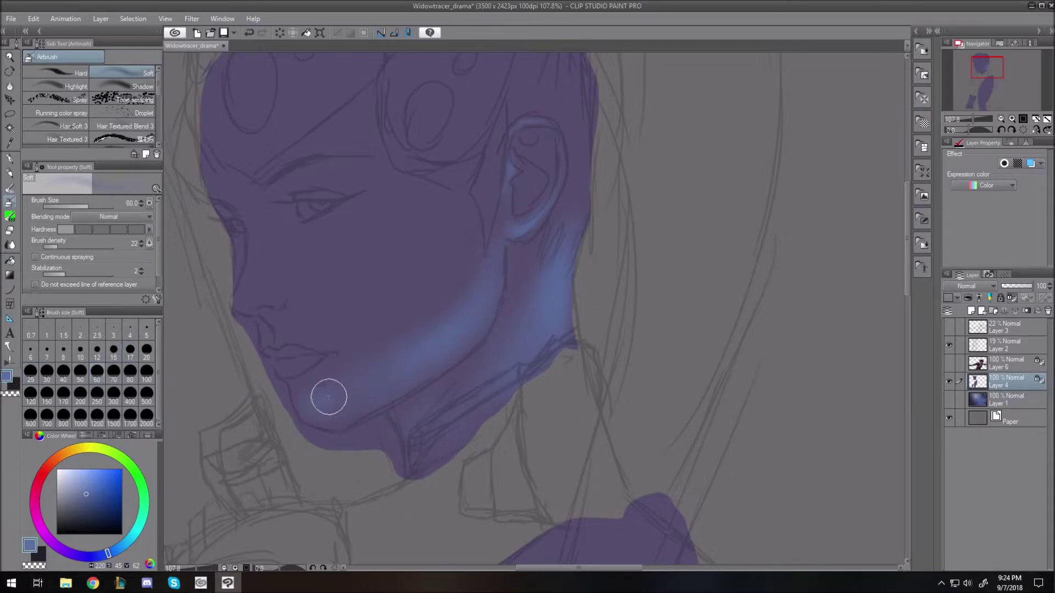
mouse_move(250, 301)
left_mouse_down()
mouse_move(214, 171)
mouse_move(228, 182)
mouse_move(359, 124)
mouse_move(305, 220)
mouse_move(381, 169)
mouse_move(355, 178)
mouse_move(356, 224)
mouse_move(401, 175)
mouse_move(279, 245)
mouse_move(356, 241)
mouse_move(458, 207)
mouse_move(275, 321)
mouse_move(351, 351)
mouse_move(416, 243)
left_mouse_up()
key("bracketright")
key("bracketright")
key("bracketright")
key("bracketright")
key("bracketright")
key("bracketright")
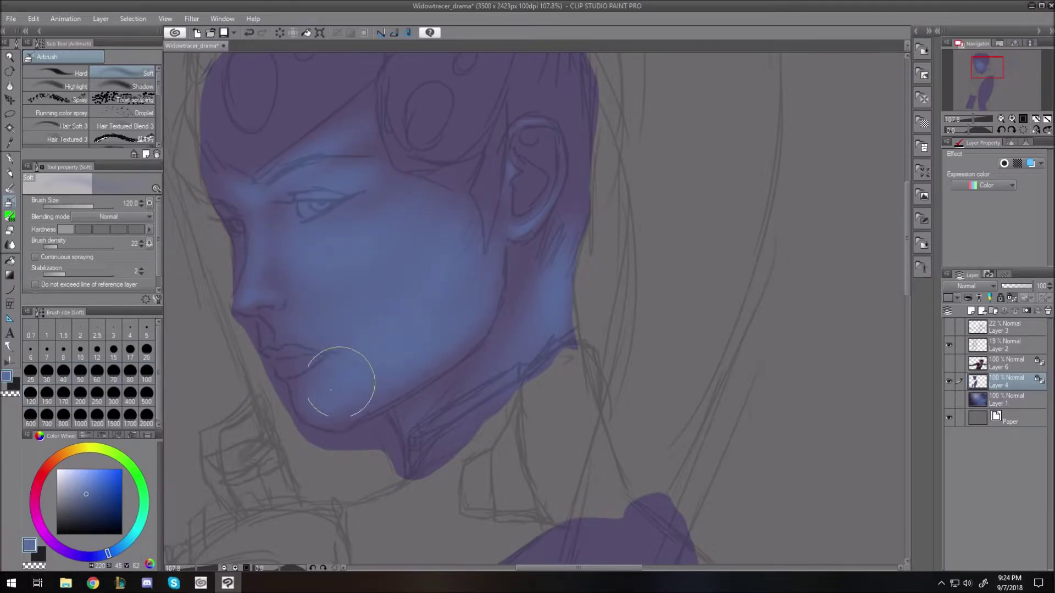
Sample the violet inside the ear and shade the side of the cheek in front of the ear with it.
left_click(538, 145, "alt")
left_click(538, 145, "alt")
key("x")
left_click_drag(459, 188, 440, 236)
key("x")
Sample the blue at the earlobe and refine the nostril's highlight with the Soft airbrush reduced to size 20.
key("bracketleft")
key("bracketleft")
key("bracketleft")
key("bracketleft")
key("bracketleft")
key("bracketleft")
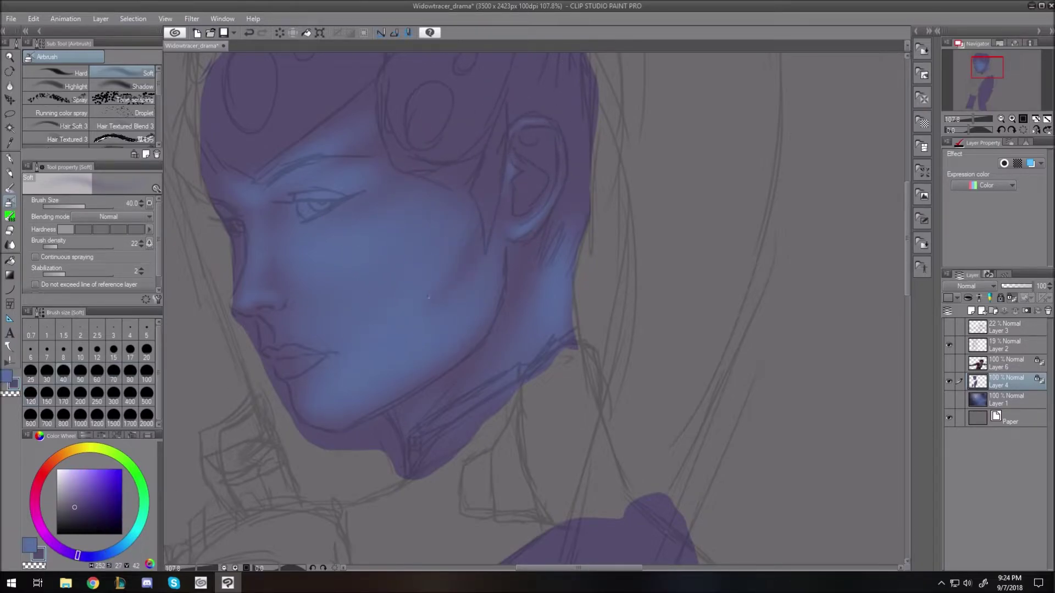
left_click(517, 240, "alt")
key("bracketleft")
key("bracketleft")
key("bracketleft")
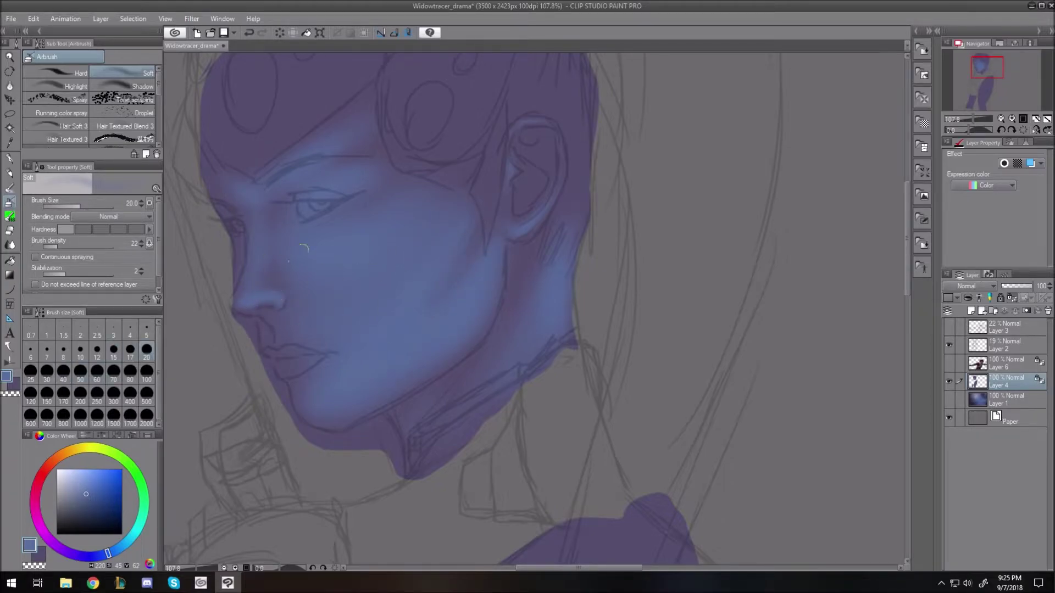
Lasso a small triangle at the nose tip and fill it with violet to extend the nose.
key("m")
left_click_drag(237, 287, 243, 312)
key("x")
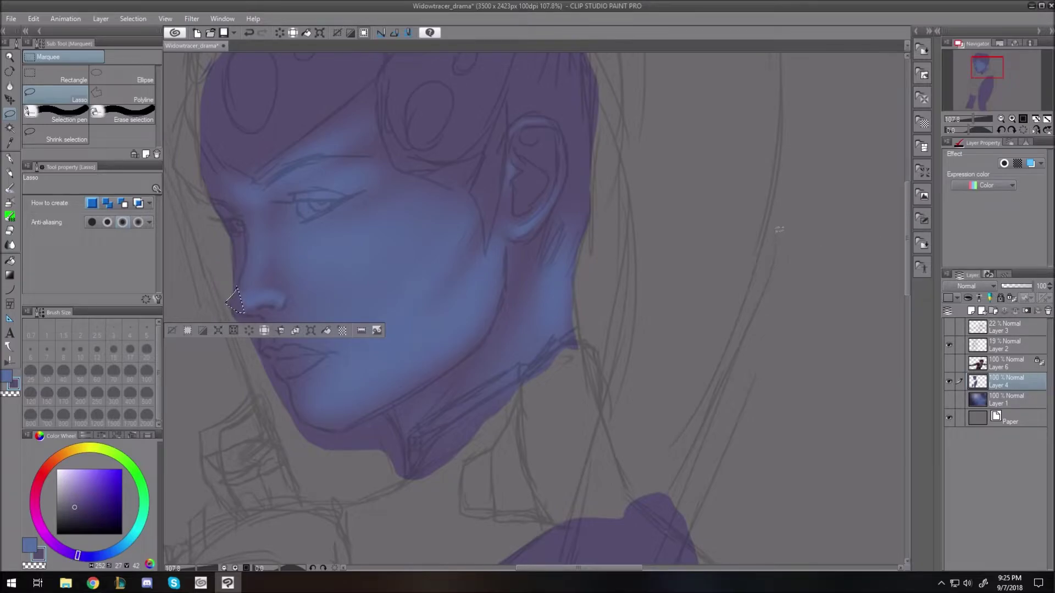
key("ctrl+d")
key("x")
Paint blue light on the nose tip and above the upper lip with the Soft airbrush at size 40.
key("b")
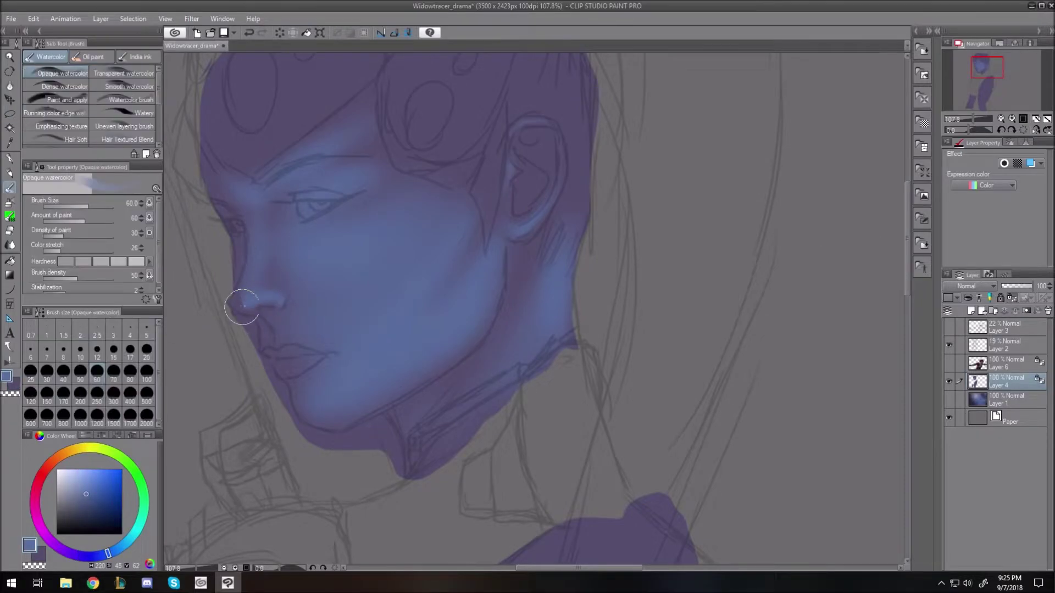
key("bracketright")
key("bracketright")
key("bracketright")
key("bracketright")
key("bracketleft")
key("bracketleft")
key("bracketleft")
key("bracketleft")
key("bracketleft")
key("bracketleft")
key("bracketright")
key("bracketright")
key("bracketright")
key("bracketright")
key("bracketright")
left_click_drag(278, 330, 307, 334)
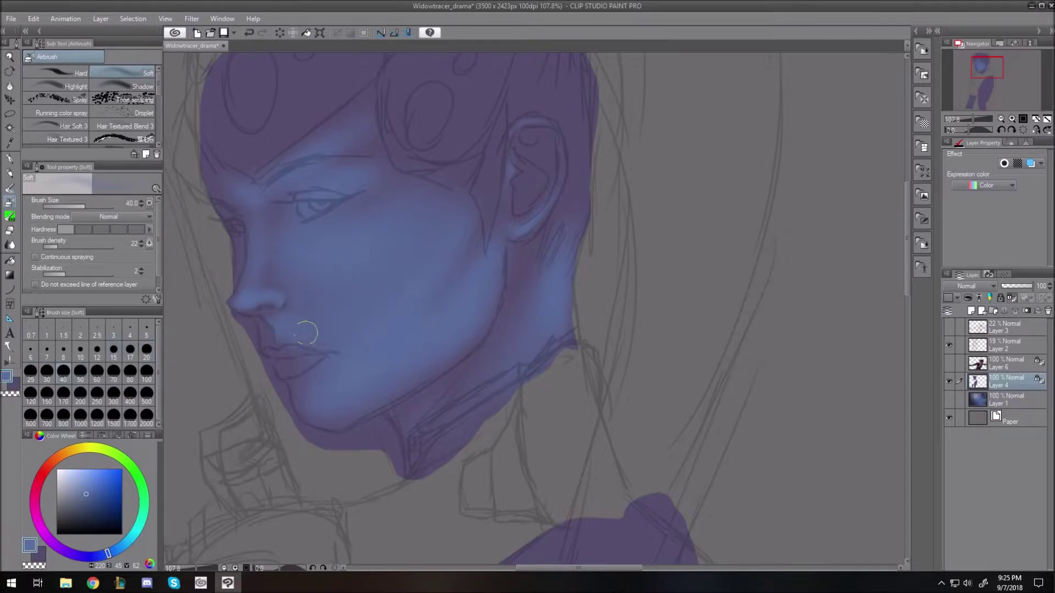
Lighten the neck below the jaw with blue down to its lower edge.
key("bracketright")
key("bracketright")
key("bracketleft")
key("bracketleft")
key("bracketleft")
key("bracketright")
key("bracketright")
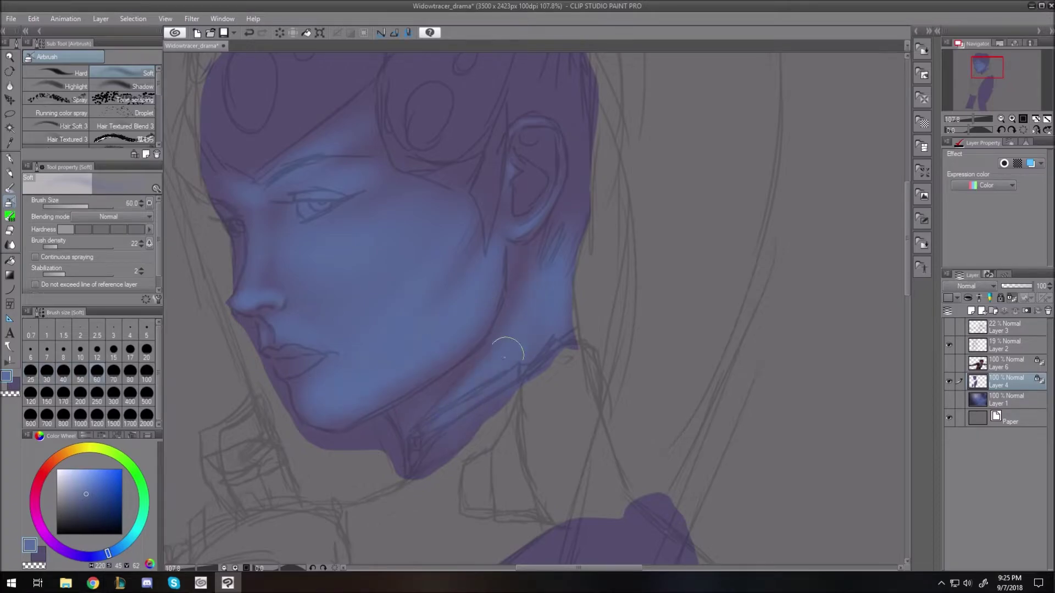
Paint a blue highlight inside the upper ear with the Soft airbrush at size 30.
key("bracketleft")
key("bracketleft")
left_click_drag(533, 142, 544, 159)
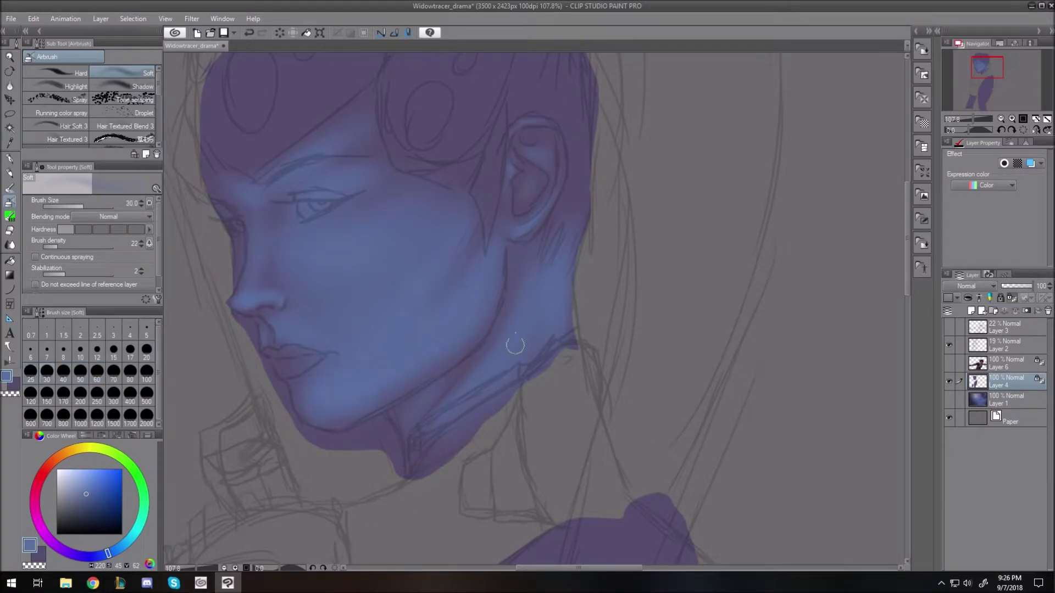
Darken the near eye's upper eyelid line with violet using the Soft airbrush at size 12.
key("bracketleft")
key("bracketright")
key("bracketright")
key("bracketright")
key("bracketright")
key("x")
key("bracketleft")
key("bracketleft")
key("bracketleft")
key("bracketleft")
key("bracketleft")
key("bracketleft")
key("bracketleft")
key("bracketleft")
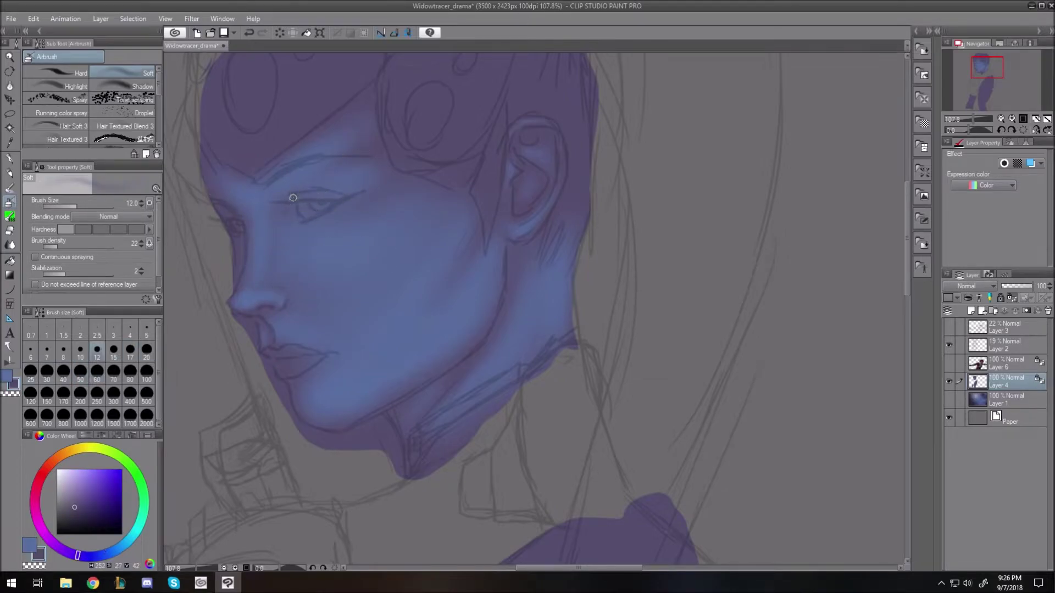
Deepen the violet shadow beside the nose bridge, around the inner eye corner, at brush size 40.
key("bracketright")
key("bracketright")
key("bracketright")
key("bracketright")
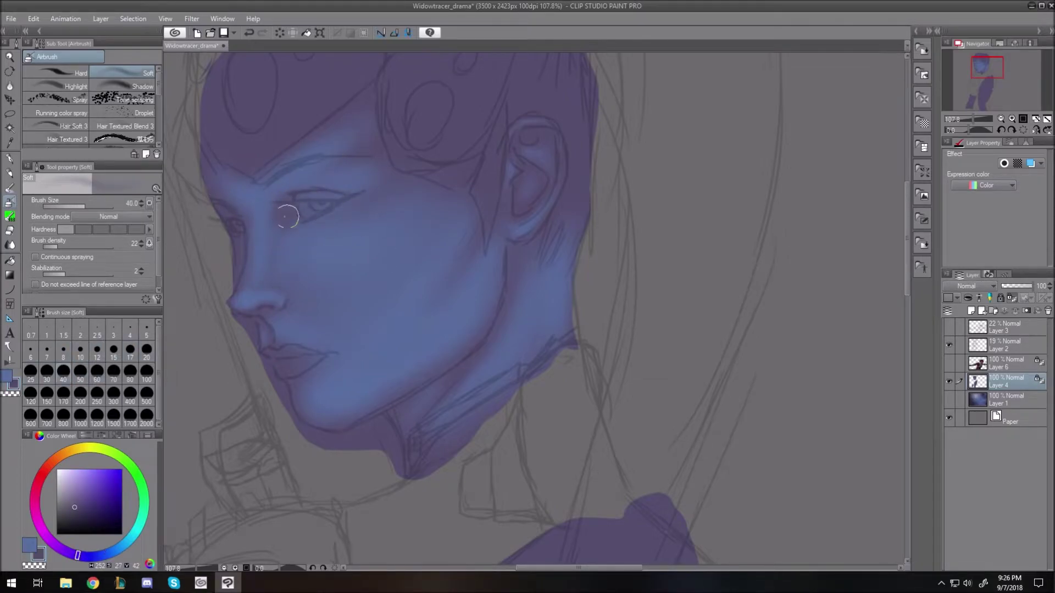
Darken the crease around the nostril wing with violet at brush size 12.
key("bracketleft")
key("bracketleft")
key("bracketleft")
key("bracketleft")
key("bracketleft")
key("bracketleft")
key("bracketleft")
key("bracketleft")
left_click_drag(285, 304, 288, 300)
key("bracketright")
key("bracketright")
key("bracketright")
key("bracketright")
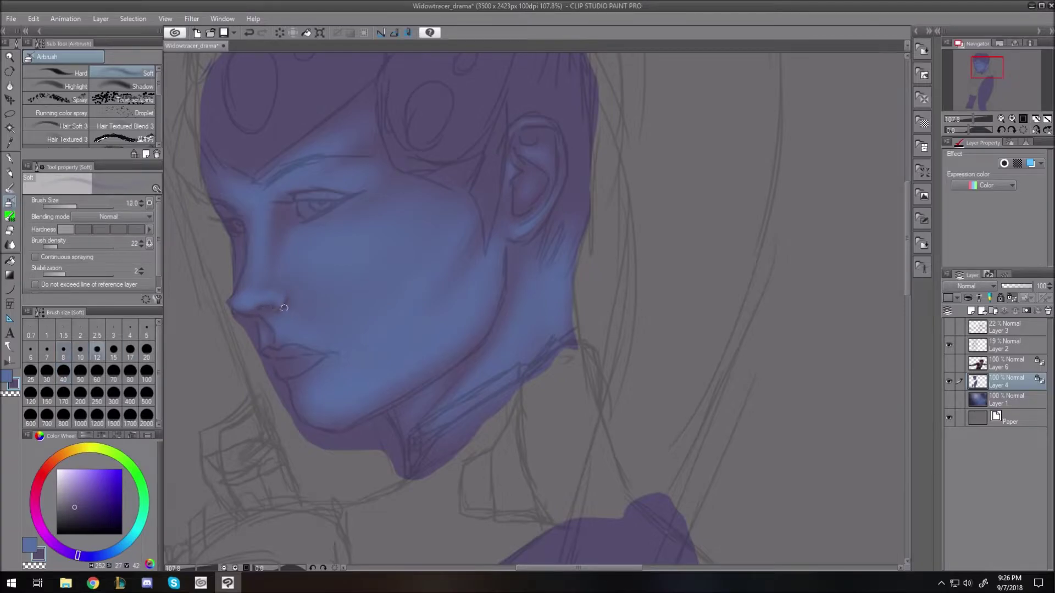
Define the mouth corner and the jawline with violet at brush size 17.
key("bracketleft")
key("bracketleft")
key("bracketleft")
key("bracketright")
key("bracketright")
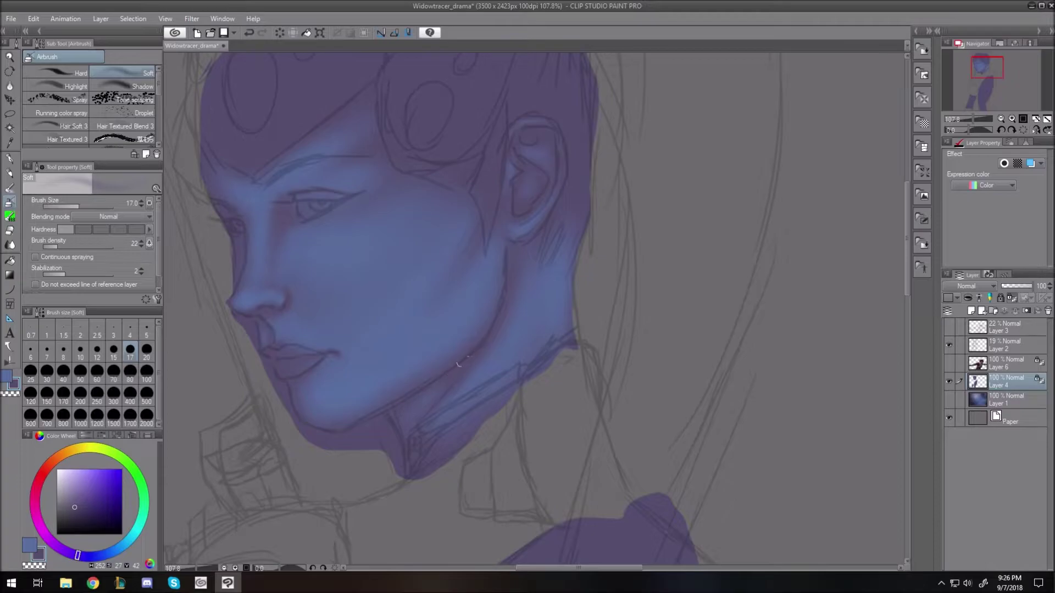
Sample the blue skin tone and lighten the near upper eyelid at brush size 10.
key("bracketleft")
key("bracketleft")
key("bracketleft")
left_click(245, 253, "alt")
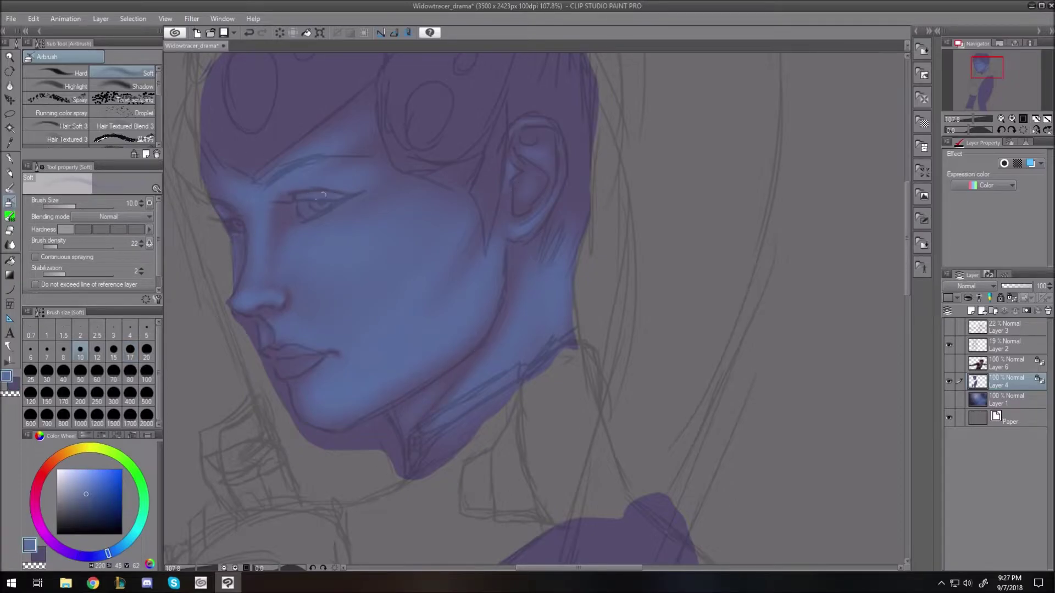
Shade the outer half of the near eyebrow with violet at brush size 17.
key("x")
key("bracketright")
key("bracketright")
key("bracketright")
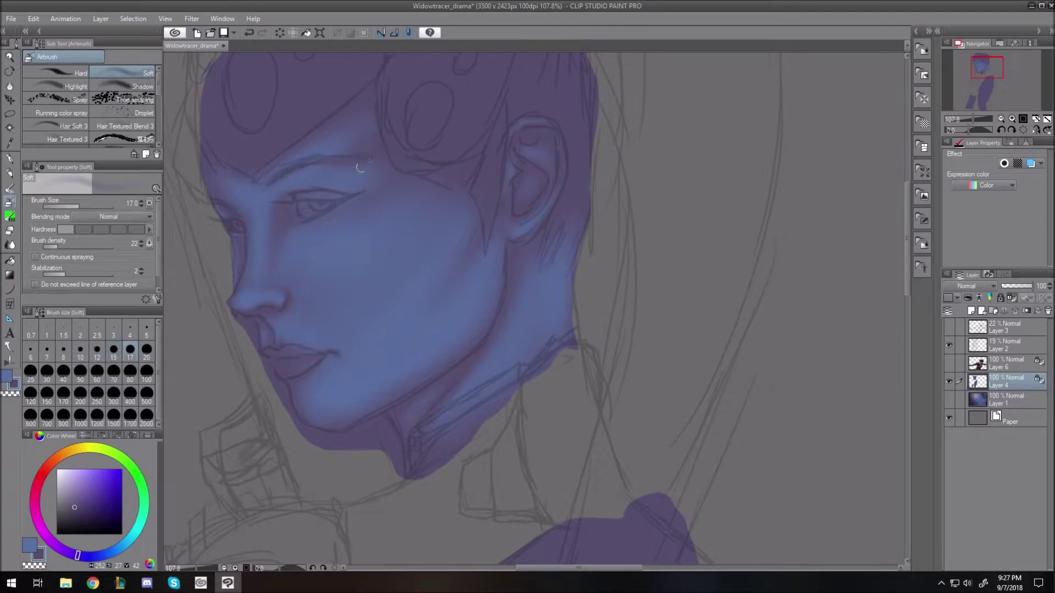
Soften the temple beside the near eye's outer corner with blue at brush size 40.
key("x")
key("bracketright")
key("bracketright")
key("bracketright")
key("bracketright")
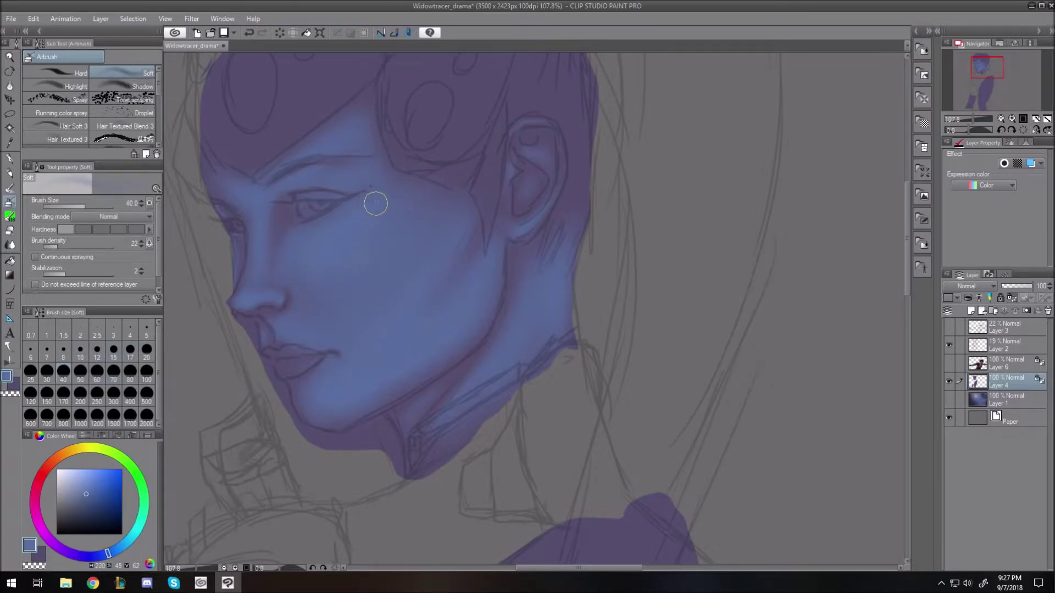
Add a soft violet shadow beneath the near eye's outer corner at brush size 25.
key("x")
key("bracketleft")
key("bracketleft")
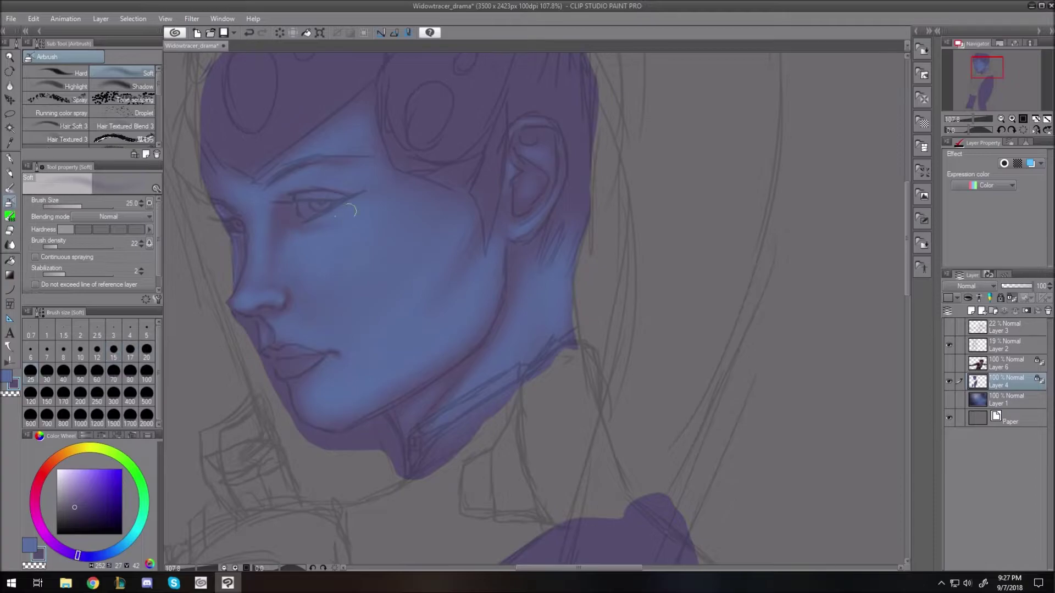
Paint a small blue highlight on the nostril wing at brush size 10.
key("x")
key("bracketleft")
key("bracketleft")
key("bracketright")
key("bracketright")
key("bracketright")
key("bracketright")
key("bracketright")
key("bracketleft")
key("bracketleft")
key("bracketleft")
key("bracketleft")
key("bracketleft")
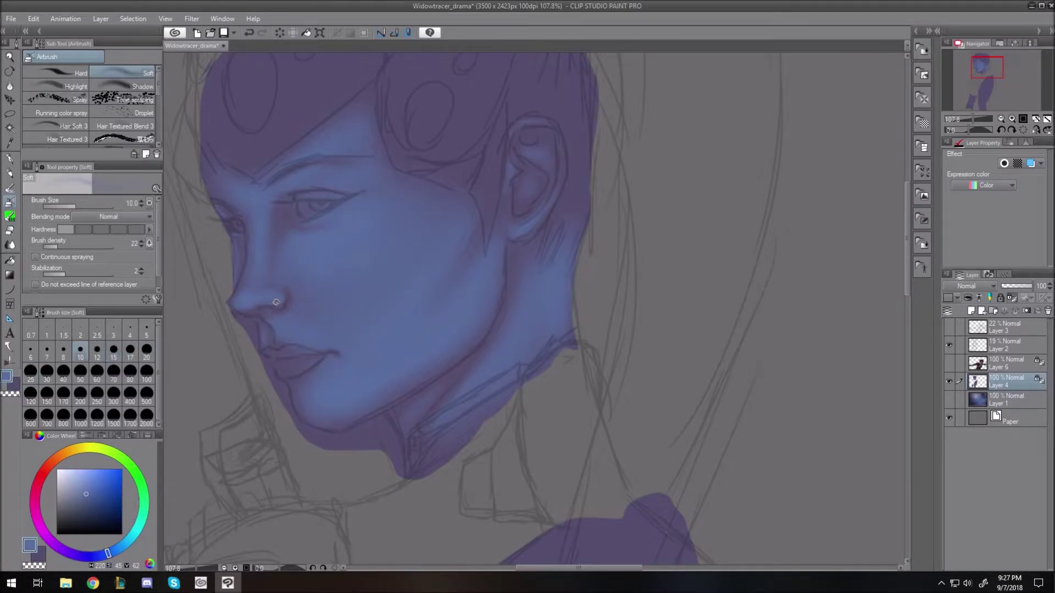
Blend the shading between the nose bridge and the inner eye corner with blue at brush size 70.
key("bracketright")
key("bracketright")
key("bracketright")
key("bracketleft")
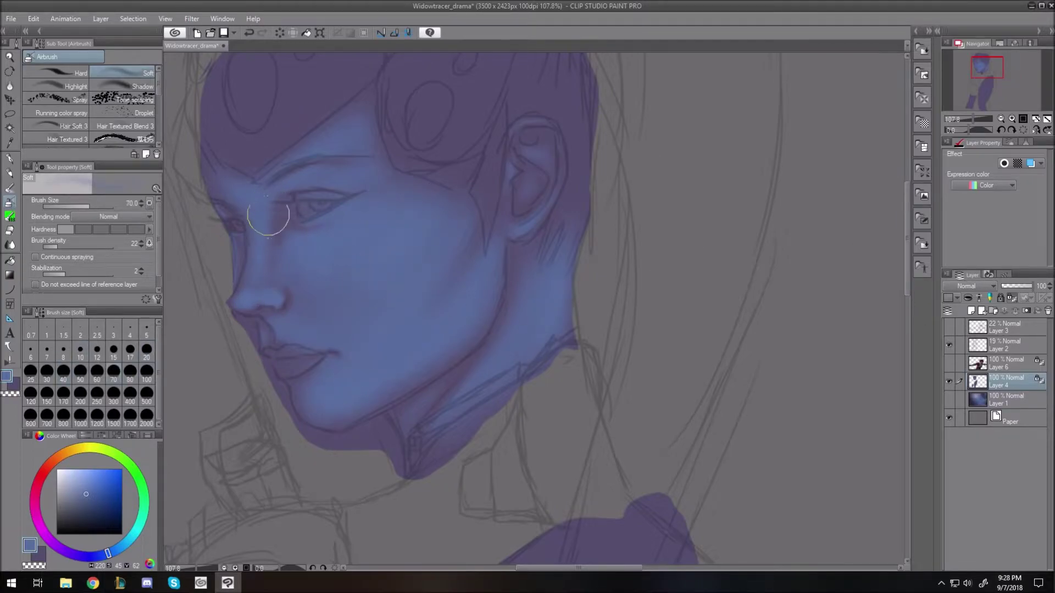
Paint a broad blue highlight down the front of the near upper arm with the Soft airbrush at size 120.
key("ctrl+0")
scroll(464, 328, "up", 14)
scroll(460, 324, "down", 2)
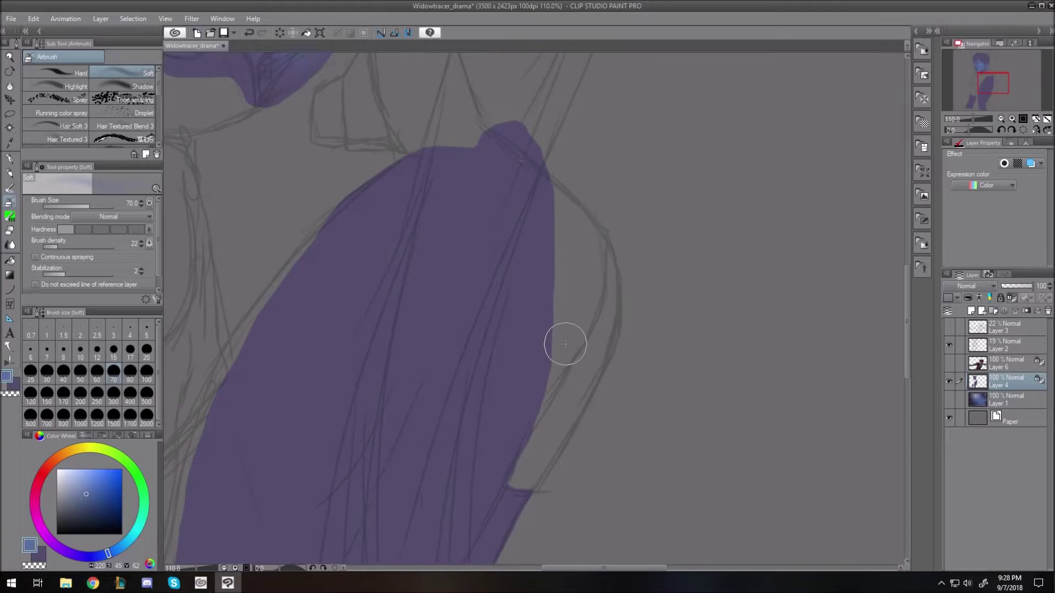
key("bracketright")
key("bracketright")
key("bracketright")
mouse_move(330, 385)
left_mouse_down()
mouse_move(285, 475)
mouse_move(352, 242)
left_mouse_up()
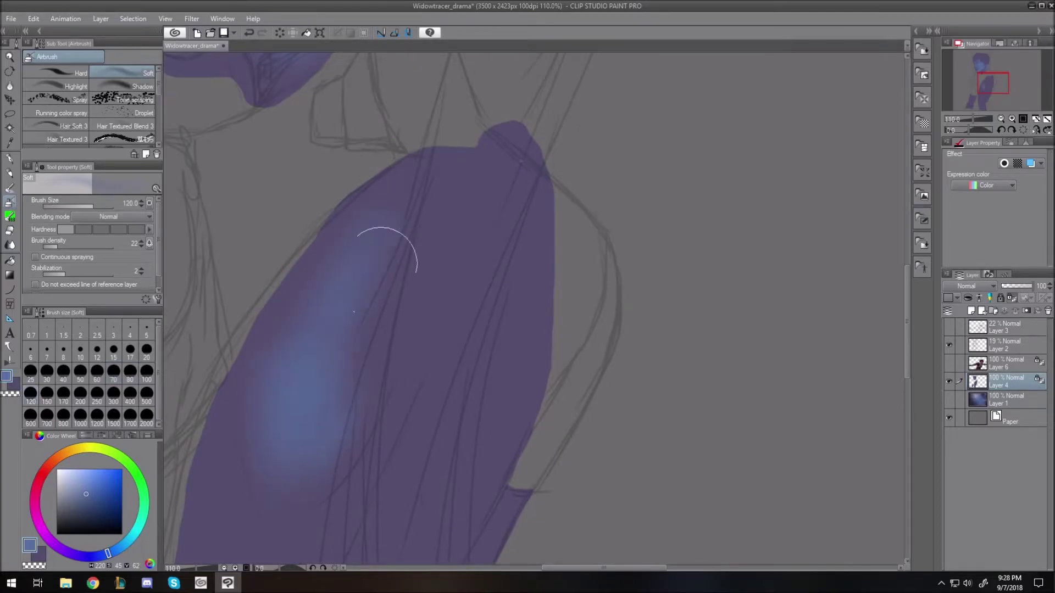
Add a narrower blue highlight along the rear edge of the shoulder with a smaller brush.
key("bracketleft")
key("bracketleft")
key("bracketleft")
left_click_drag(546, 245, 516, 379)
Extend broad blue light down the near arm below the shoulder muscle with a larger brush.
left_click_drag(906, 349, 906, 420)
key("bracketright")
key("bracketright")
key("bracketright")
key("bracketright")
left_click_drag(281, 242, 235, 456)
Lighten the lowest part of the near arm with narrower blue strokes.
left_click_drag(906, 385, 906, 429)
key("bracketleft")
key("bracketleft")
key("bracketleft")
key("bracketleft")
key("bracketleft")
left_click_drag(269, 164, 269, 423)
left_click_drag(252, 254, 230, 390)
Widen the blue on the lower arm and lighten the strip behind its dark crease.
key("bracketright")
key("bracketright")
key("bracketright")
left_click_drag(206, 131, 220, 385)
key("bracketleft")
mouse_move(324, 241)
left_mouse_down()
mouse_move(364, 447)
mouse_move(352, 442)
left_mouse_up()
Paint a blue highlight diagonally over the area behind the near arm's crease at brush size 50.
left_click_drag(907, 437, 907, 364)
key("bracketright")
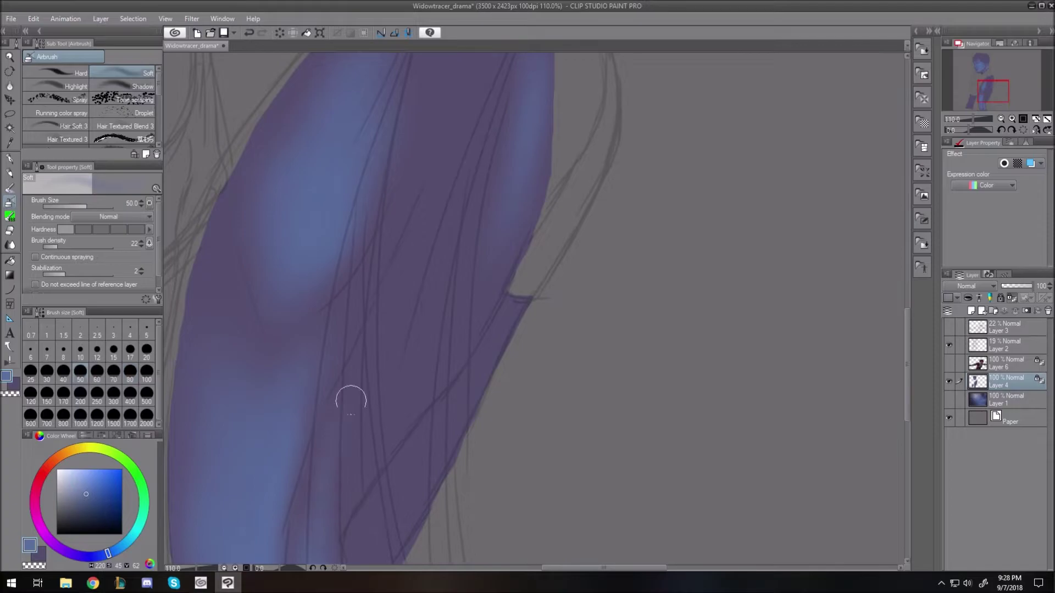
left_click_drag(351, 450, 369, 412)
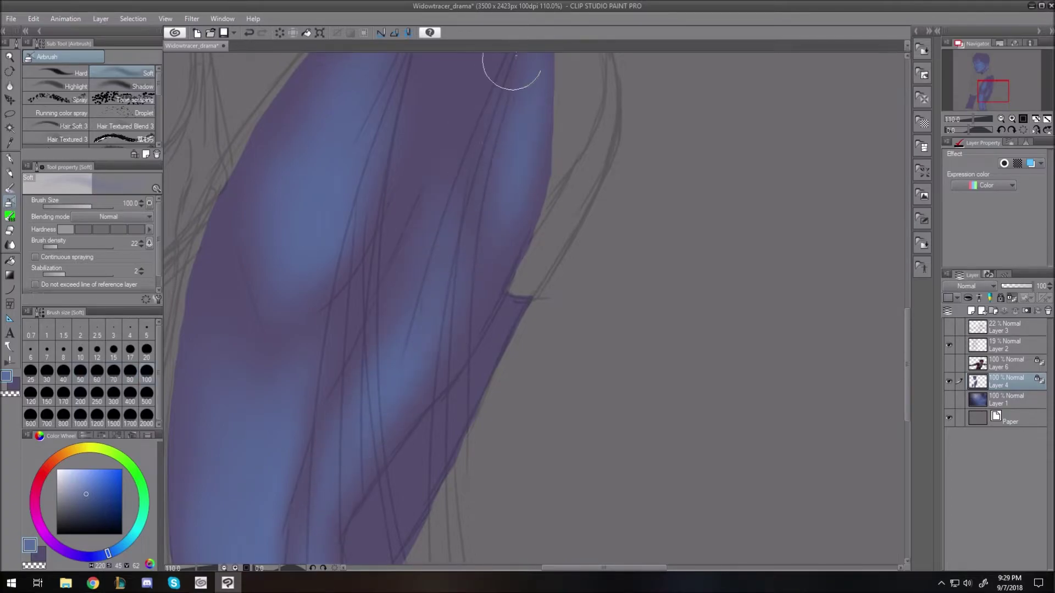
Fill the area between the two shoulder highlights with soft blue at brush size 120.
scroll(388, 165, "up", 5)
key("bracketright")
key("bracketright")
key("bracketright")
key("bracketleft")
key("bracketleft")
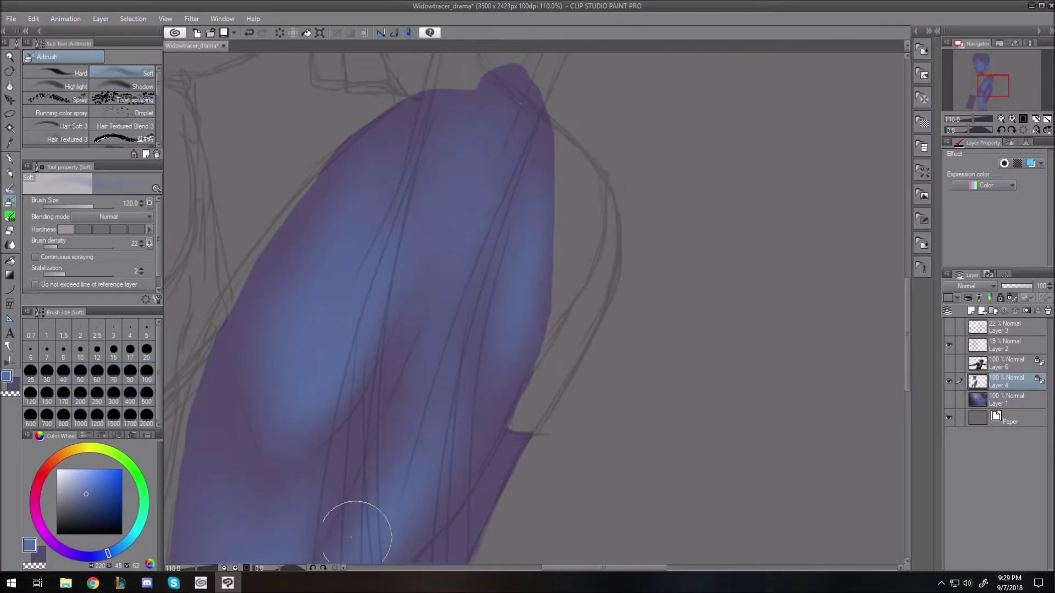
Paint blue light onto the middle of the separate violet forearm, reducing the brush to size 80.
key("ctrl+0")
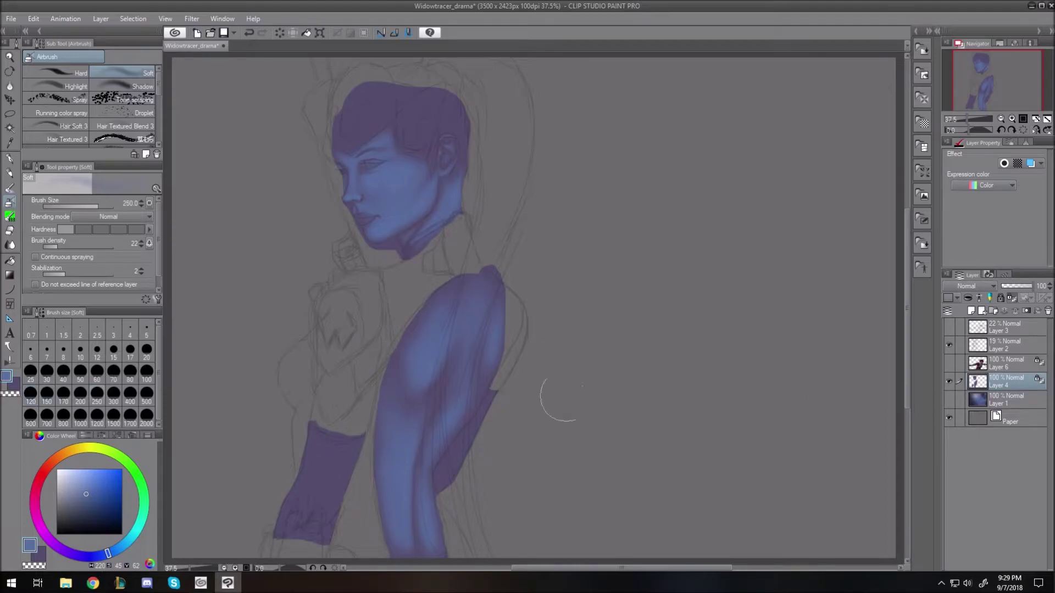
scroll(501, 424, "down", 3)
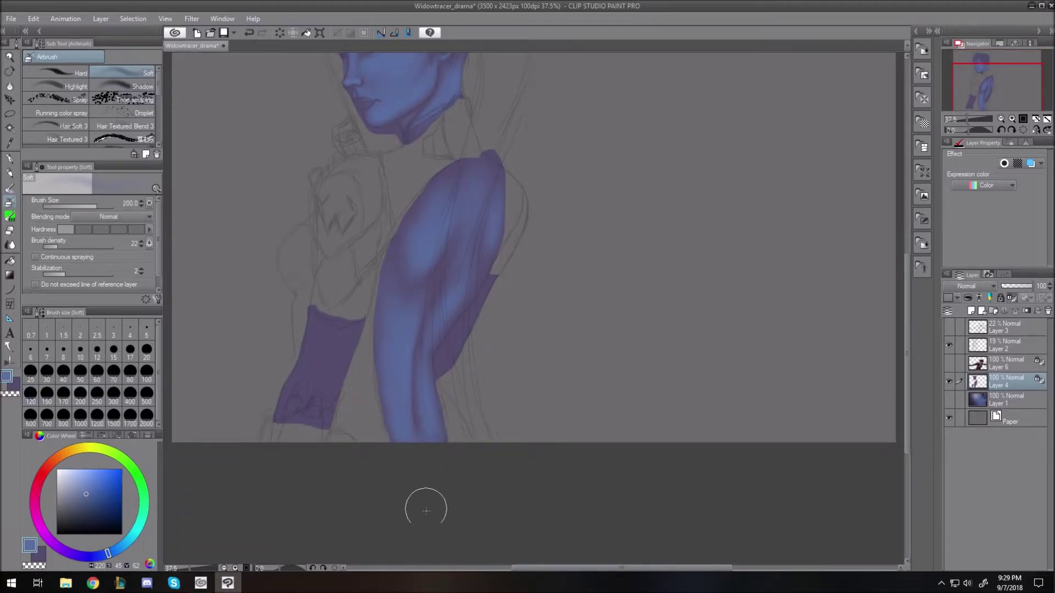
mouse_move(313, 384)
left_mouse_down()
mouse_move(341, 346)
mouse_move(314, 395)
left_mouse_up()
key("bracketleft")
key("bracketleft")
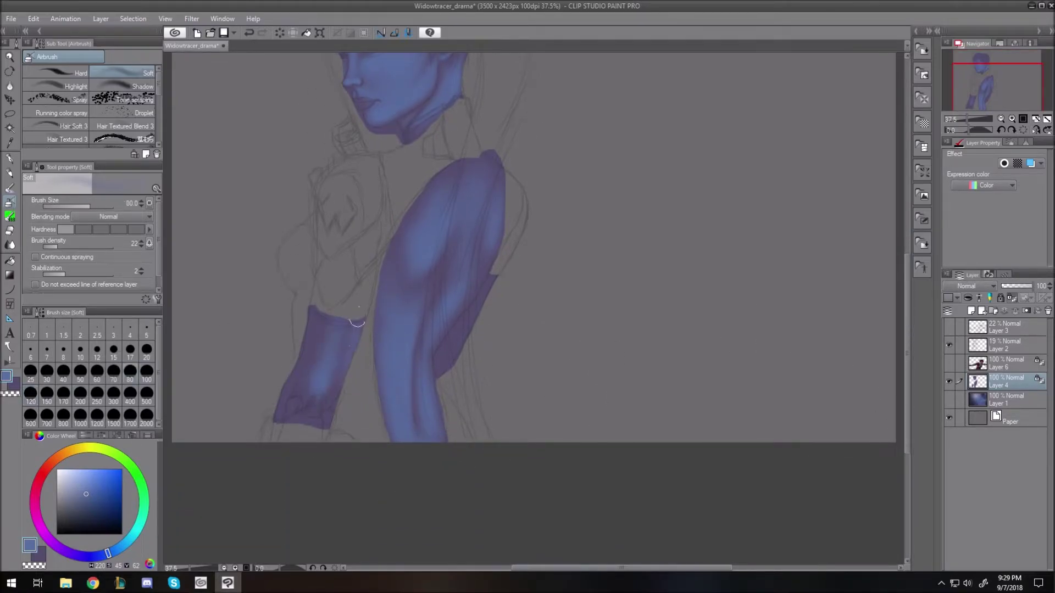
Spread blue across the rest of the forearm and along the lower edge of the back.
key("bracketright")
key("bracketright")
key("bracketright")
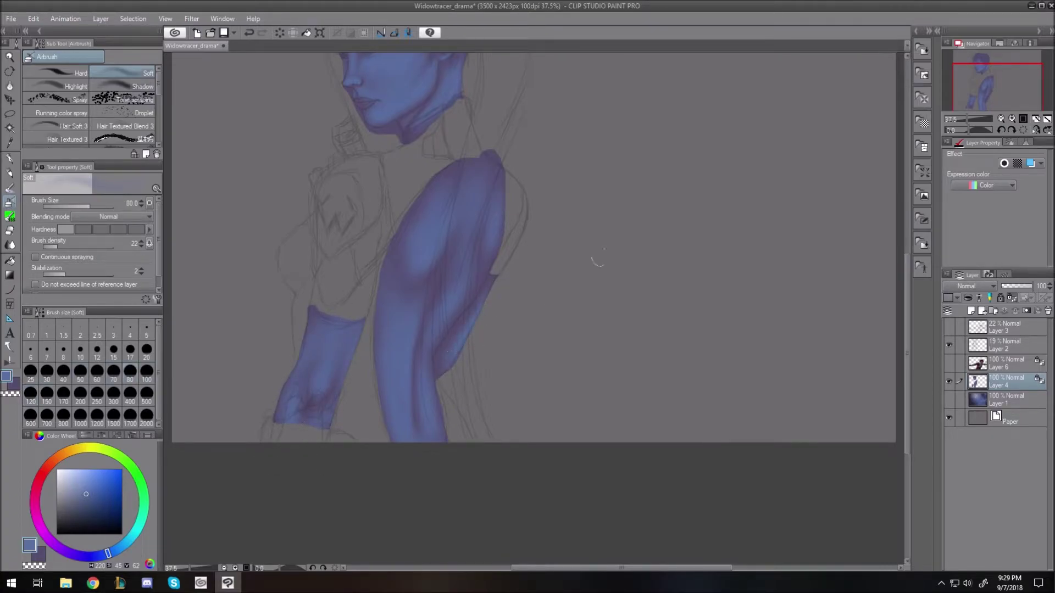
Blend blue over the shoulder and the near arm's crease at brush size 120.
scroll(908, 348, "up", 2)
key("bracketleft")
key("bracketleft")
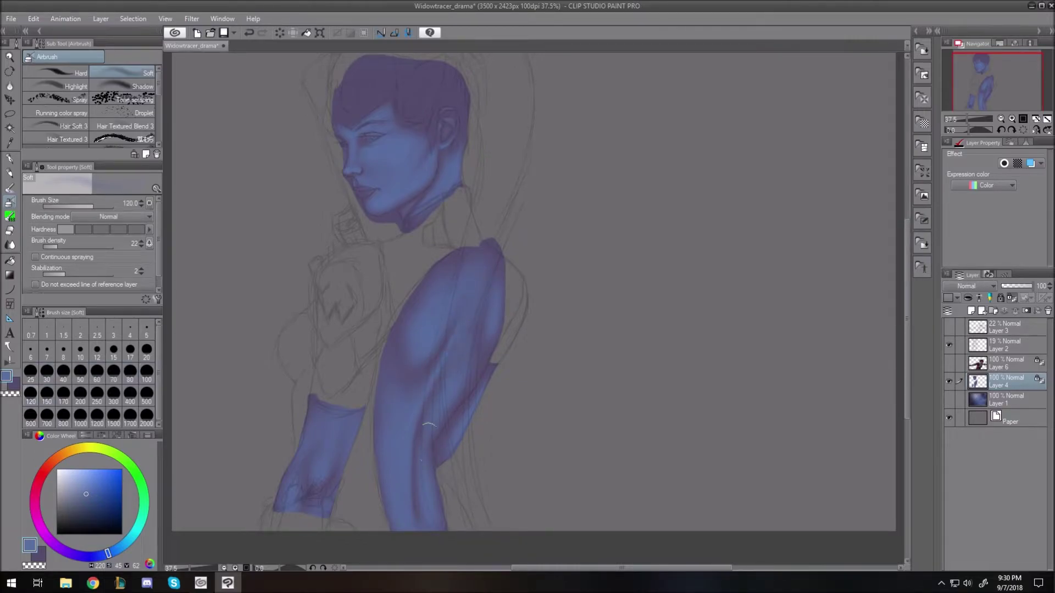
Shade the near arm's front edge below the shoulder muscle with violet at brush size 30.
key("x")
key("bracketleft")
key("bracketleft")
key("bracketleft")
key("bracketleft")
key("bracketleft")
key("bracketleft")
key("bracketleft")
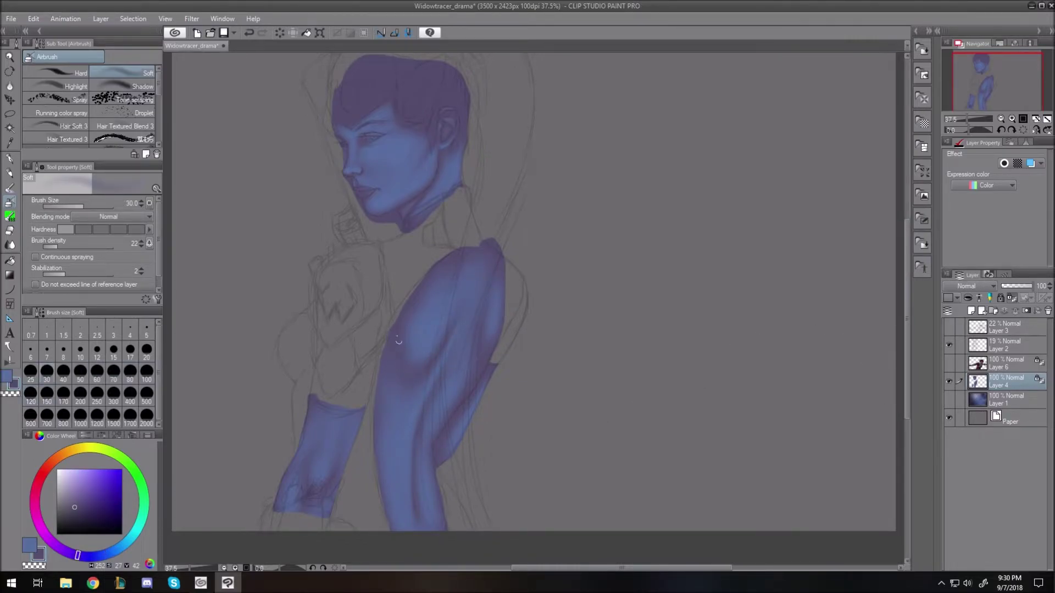
Sample blue from the arm and soften the shadow under the shoulder muscle at brush size 100.
left_click(409, 463, "alt")
key("bracketright")
key("bracketright")
key("bracketright")
key("bracketright")
key("bracketright")
key("bracketright")
key("bracketright")
key("bracketright")
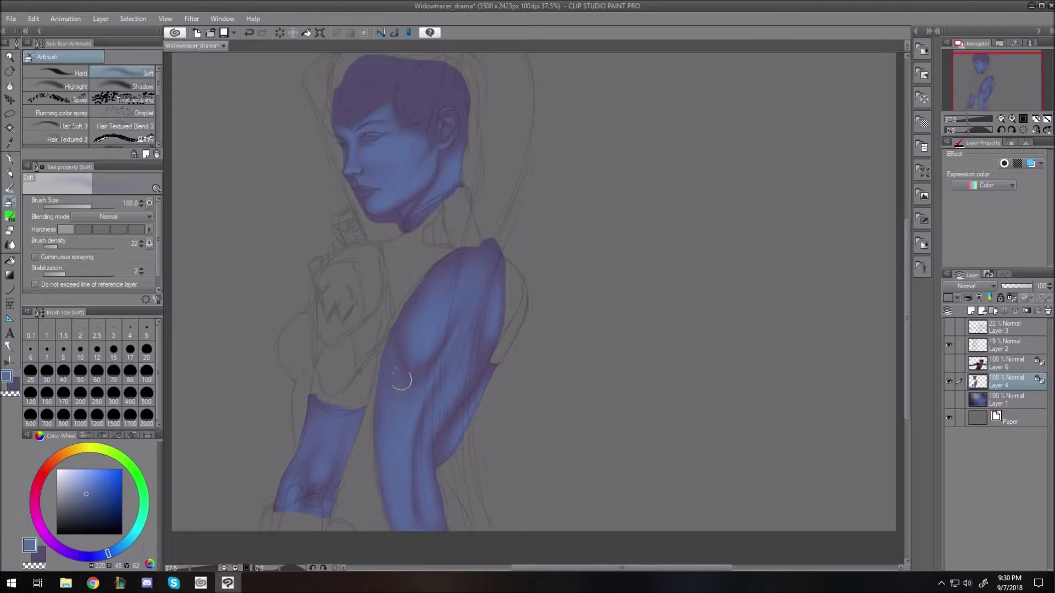
Deepen the violet shading of the near arm's folds and lower back edge at brush size 30.
scroll(470, 499, "down", 3)
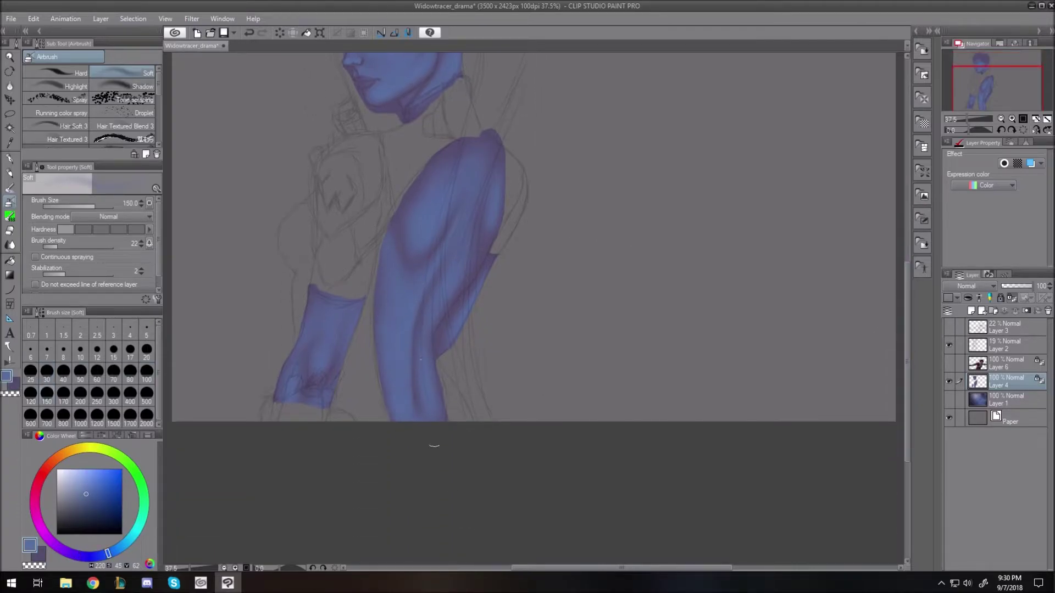
left_click(430, 464, "alt")
key("bracketleft")
key("bracketleft")
key("bracketleft")
key("bracketleft")
key("bracketleft")
key("bracketleft")
key("bracketleft")
key("bracketleft")
key("bracketleft")
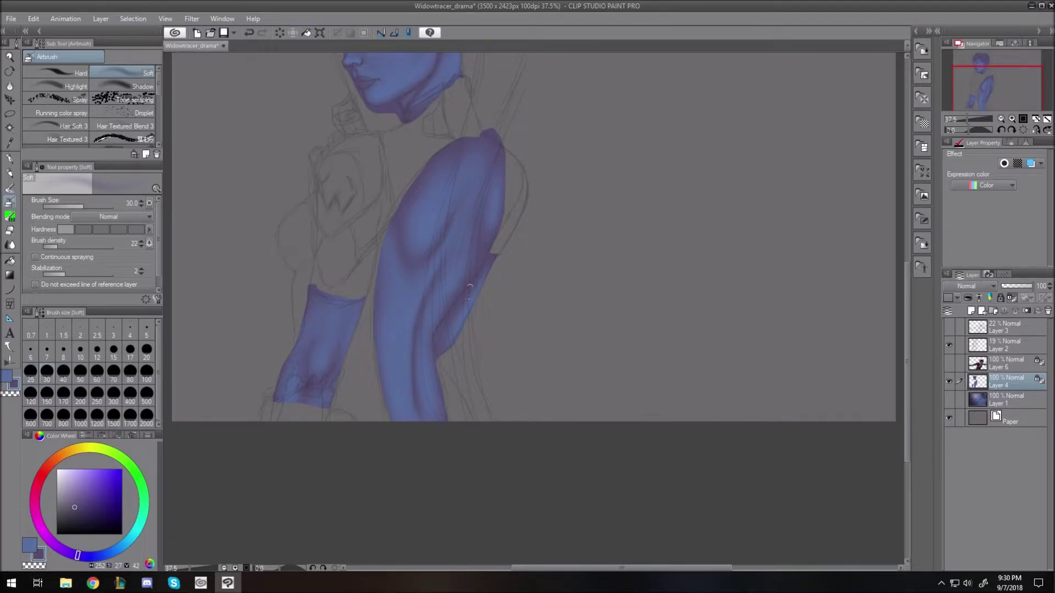
Sample blue from the forearm and smooth the forearm and upper arm shading at brush size 100.
left_click(293, 390, "alt")
key("bracketright")
key("bracketright")
key("bracketright")
key("bracketright")
key("bracketright")
key("bracketright")
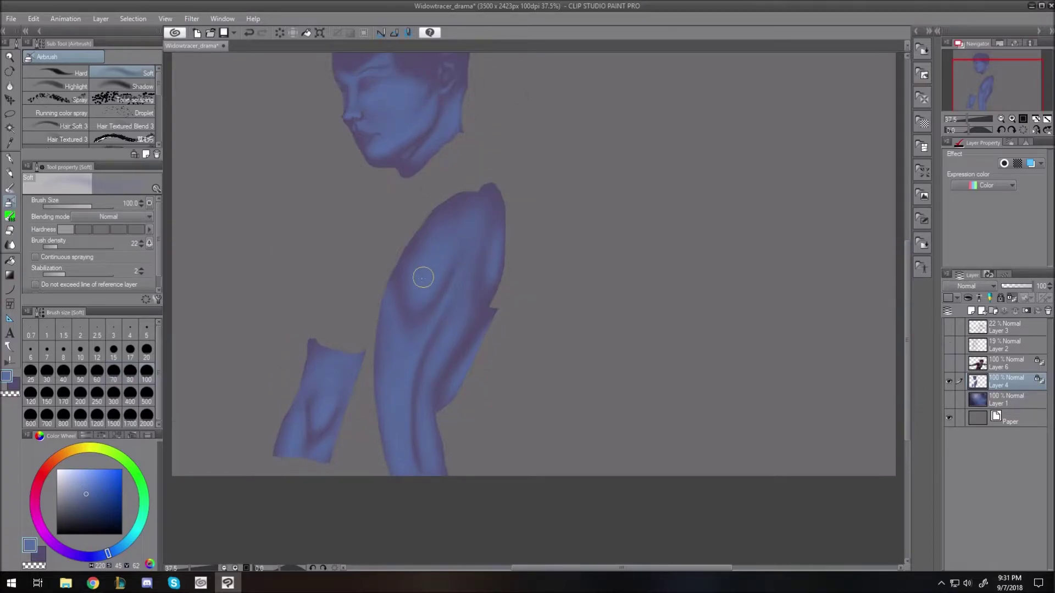
Deepen the fold below the near arm's shoulder muscle with violet at brush size 20.
left_click(39, 555)
left_click(46, 373)
left_click(80, 373)
left_click(146, 351)
key("bracketright")
key("bracketright")
key("bracketright")
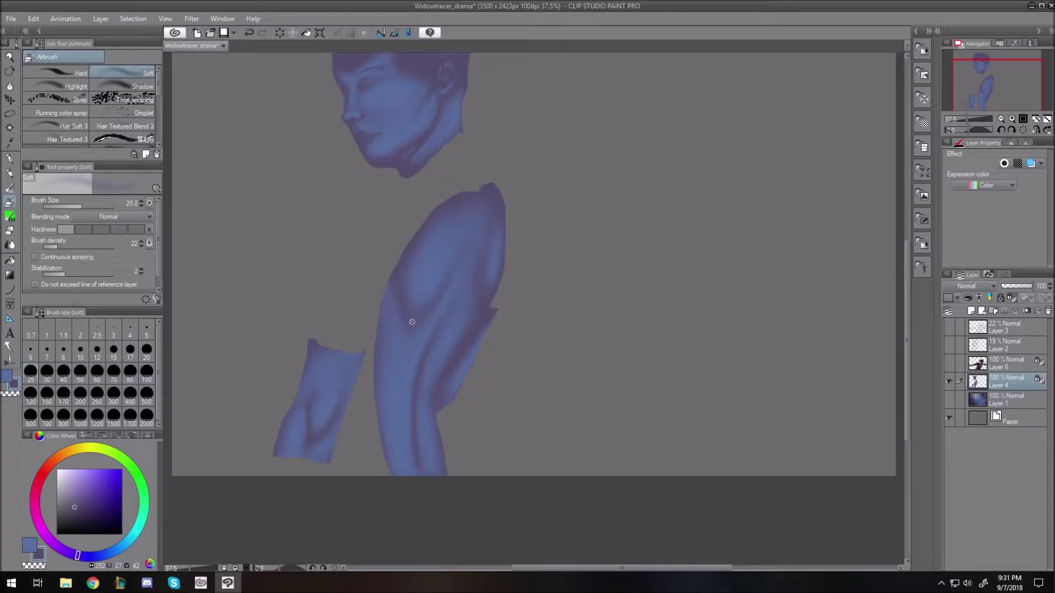
key("bracketleft")
key("bracketleft")
Show the Layer 2 sketch over the second woman's face.
left_click_drag(907, 390, 906, 341)
scroll(421, 308, "up", 3)
left_click(949, 345)
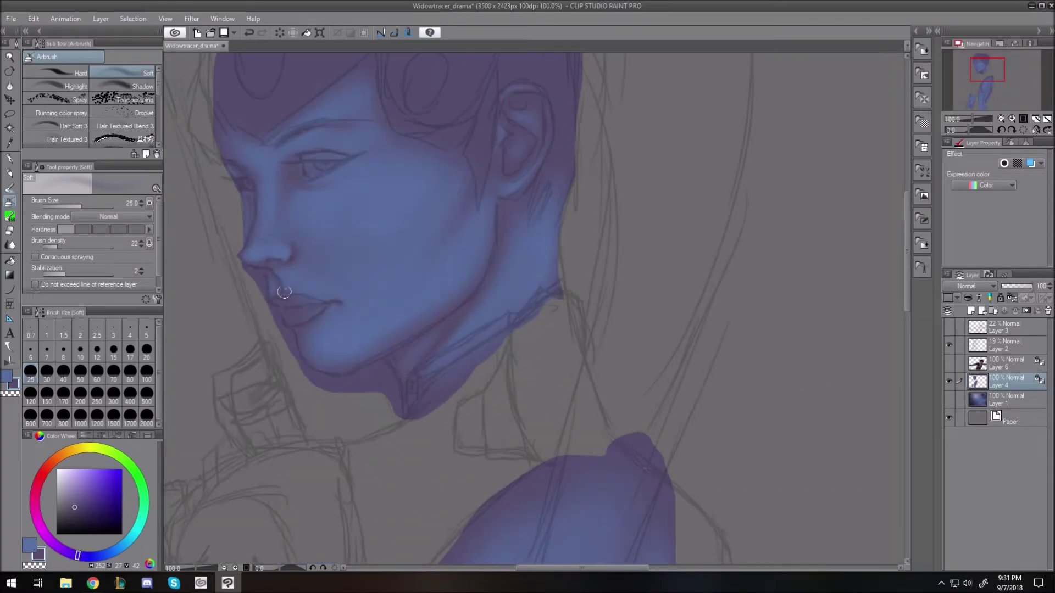
Pick a lighter blue (hue 215, saturation 42, value 70) and highlight the tip and nostril of the nose.
key("x")
left_click(112, 551)
left_click(84, 488)
key("bracketleft")
key("bracketleft")
key("bracketleft")
key("bracketleft")
left_click_drag(257, 251, 286, 250)
Highlight the bridge of the nose with the lighter blue.
key("bracketright")
key("bracketright")
key("bracketright")
key("bracketleft")
key("bracketright")
key("bracketleft")
key("bracketleft")
key("bracketright")
key("bracketright")
key("bracketright")
left_click_drag(268, 190, 261, 245)
key("bracketleft")
key("bracketleft")
key("bracketleft")
key("bracketleft")
key("bracketleft")
key("bracketleft")
key("bracketleft")
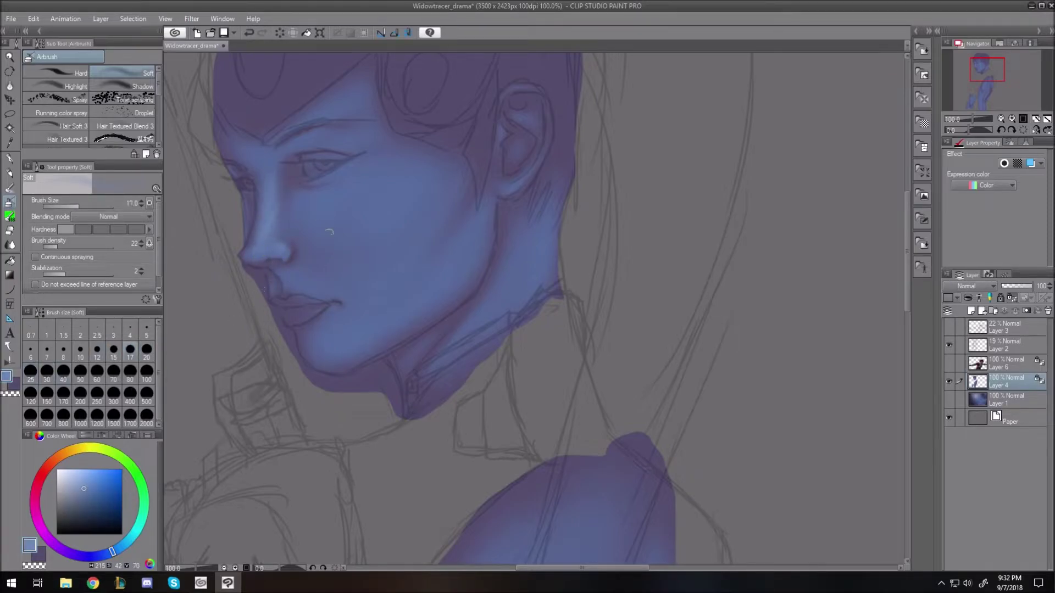
Highlight the brow bone between the near eye and its eyebrow with the lighter blue.
key("bracketright")
key("bracketright")
key("bracketright")
key("bracketright")
key("bracketright")
key("bracketright")
key("bracketright")
key("bracketright")
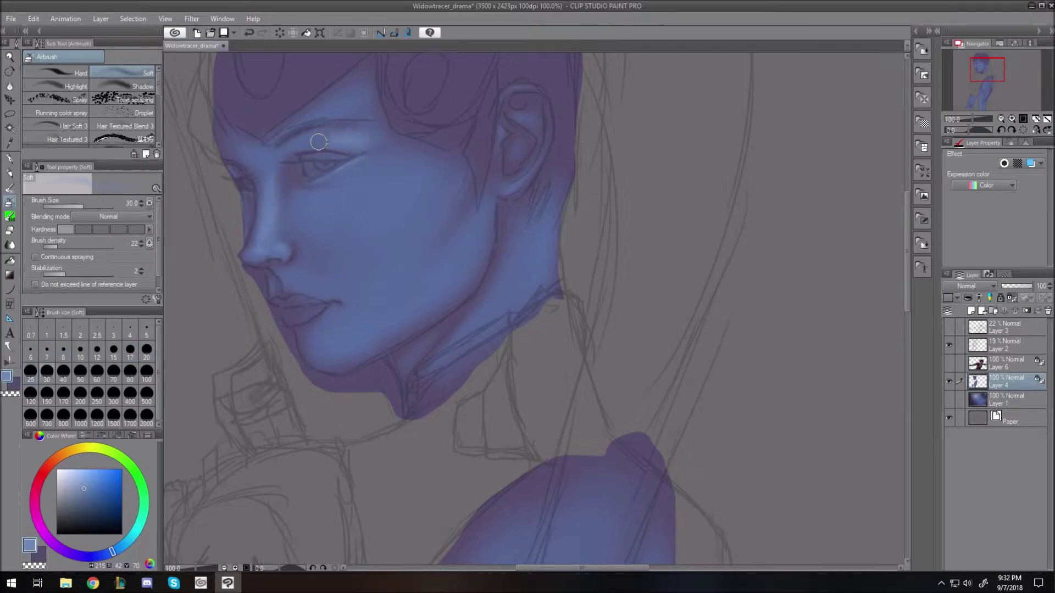
Brighten the forehead above the near eyebrow with the lighter blue.
key("bracketright")
key("bracketright")
key("bracketright")
mouse_move(347, 98)
left_mouse_down()
mouse_move(331, 119)
mouse_move(312, 116)
left_mouse_up()
key("bracketleft")
key("bracketleft")
key("bracketleft")
Highlight the near cheekbone with the lighter blue at brush size 70.
key("bracketright")
key("bracketright")
key("bracketright")
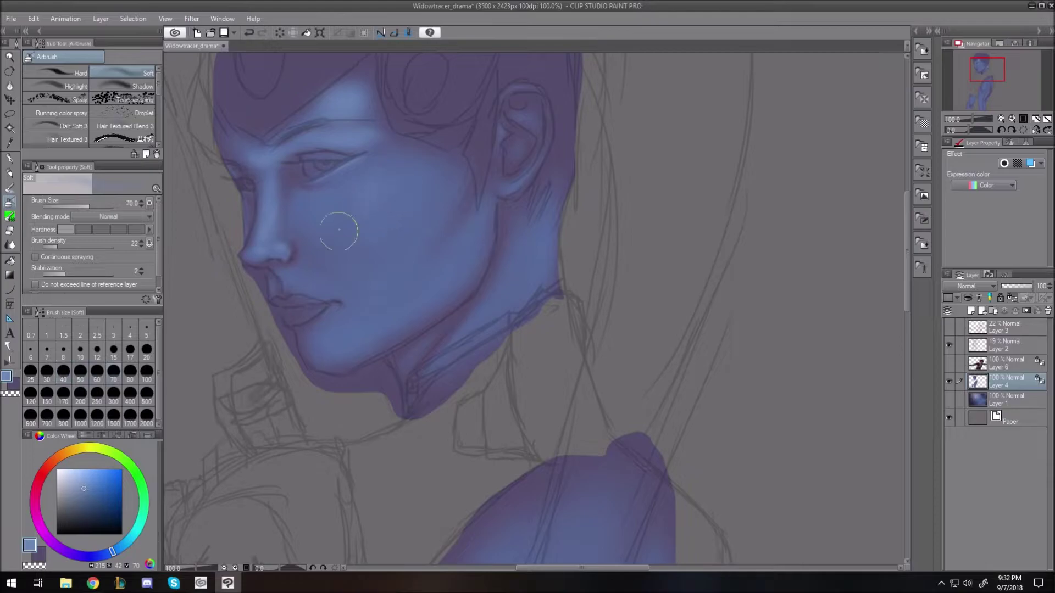
mouse_move(389, 174)
left_mouse_down()
mouse_move(392, 201)
mouse_move(412, 185)
left_mouse_up()
key("bracketright")
key("bracketright")
Highlight the chin and the adjoining jaw with the lighter blue using a smaller brush.
key("bracketleft")
key("bracketleft")
key("bracketleft")
key("bracketleft")
left_click_drag(332, 344, 391, 365)
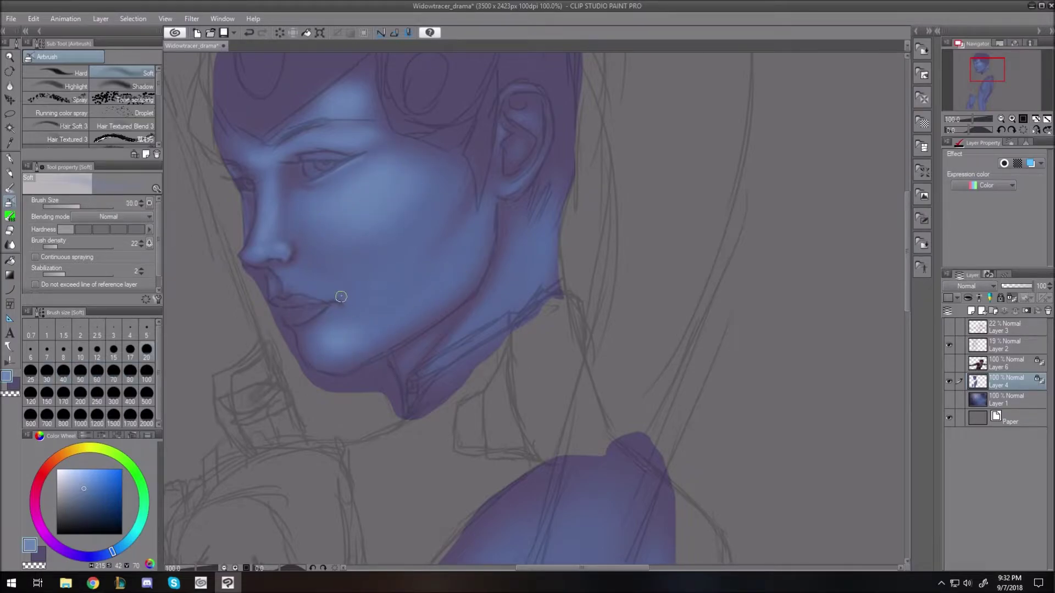
Blend the lighter blue over the lower cheek at brush size 80, and brighten the chin and neck at size 40.
key("bracketleft")
key("bracketright")
key("bracketright")
key("bracketright")
key("bracketright")
key("bracketright")
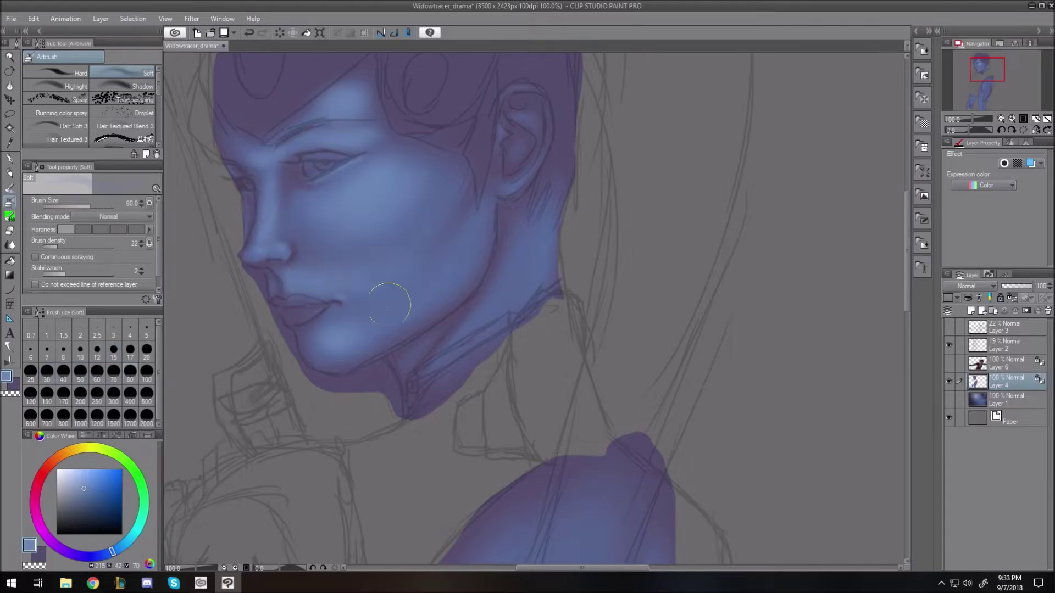
key("bracketleft")
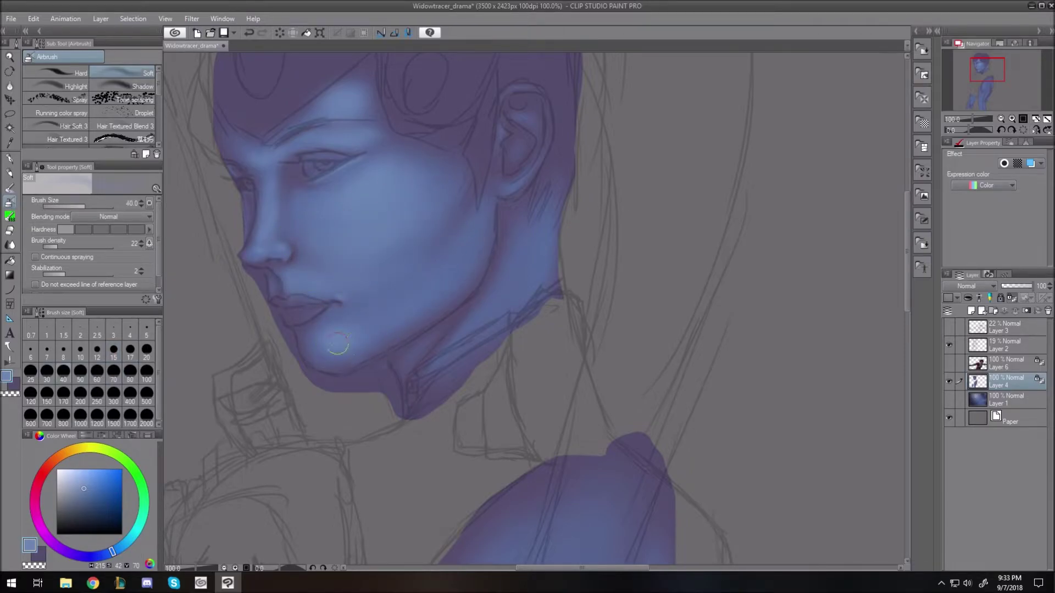
left_click_drag(541, 234, 472, 365)
Highlight the ear's outer rim, inner ridge and lobe with the lighter blue at brush size 10.
key("bracketleft")
key("bracketleft")
key("bracketleft")
key("bracketleft")
key("bracketleft")
key("bracketleft")
key("bracketleft")
key("bracketleft")
key("bracketleft")
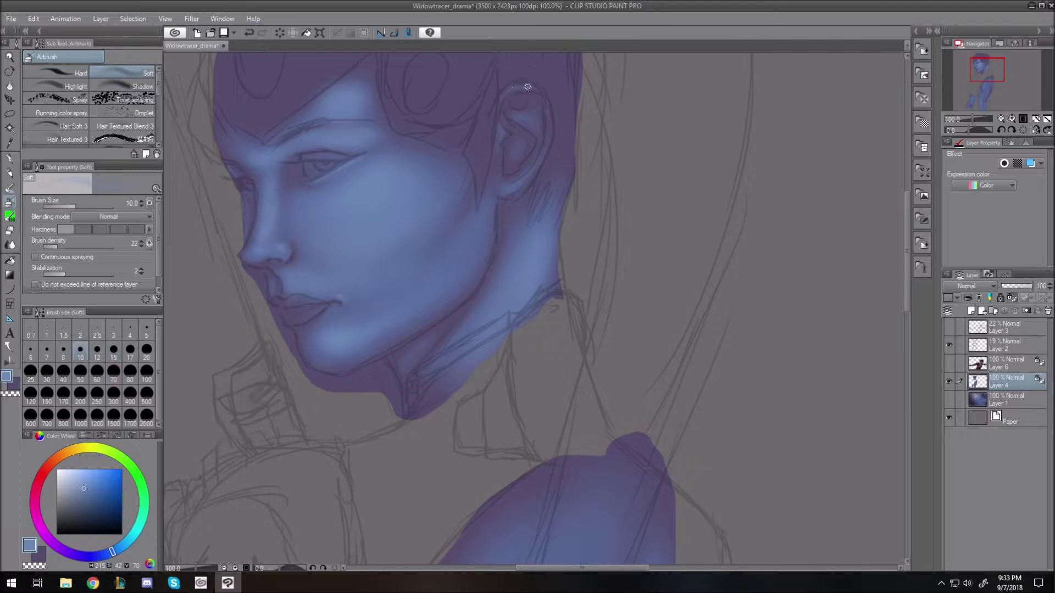
left_click_drag(503, 134, 507, 183)
key("bracketright")
key("bracketright")
key("bracketright")
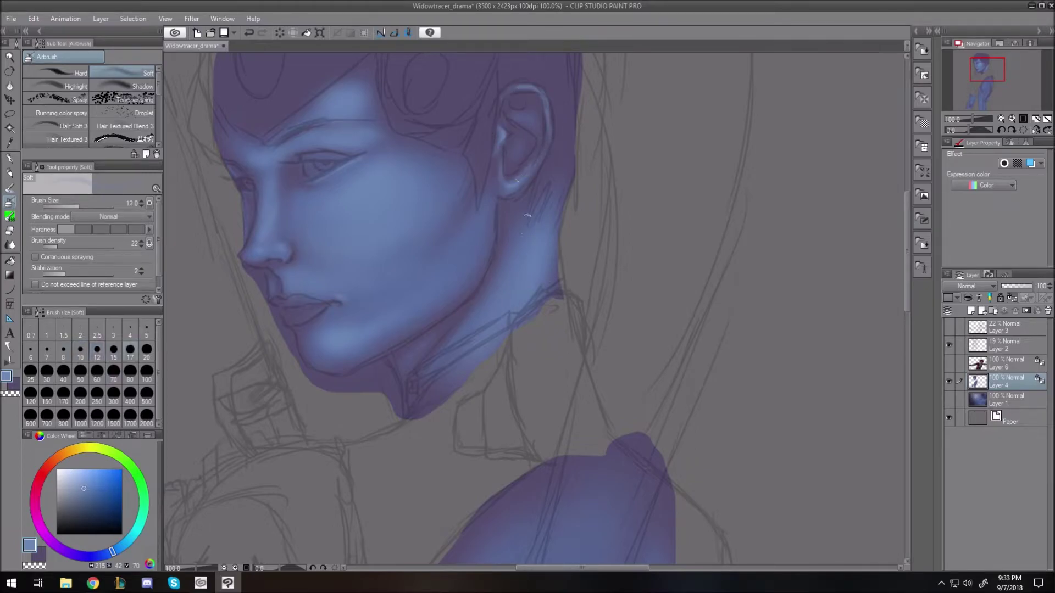
key("bracketleft")
key("bracketleft")
key("bracketleft")
key("bracketleft")
key("bracketleft")
key("bracketright")
key("bracketright")
Switch to dark violet and darken the near eye's upper lash line and socket.
key("x")
key("bracketleft")
key("bracketleft")
key("bracketleft")
key("bracketleft")
key("bracketright")
key("bracketright")
key("bracketright")
key("bracketright")
key("bracketright")
key("bracketright")
key("bracketright")
mouse_move(303, 166)
left_mouse_down()
mouse_move(293, 181)
mouse_move(371, 148)
left_mouse_up()
Darken the far eye's lash line and inner corner with dark violet at brush sizes 10 and 7.
key("bracketright")
key("bracketright")
key("bracketleft")
key("bracketleft")
key("bracketleft")
key("bracketleft")
key("bracketleft")
key("bracketleft")
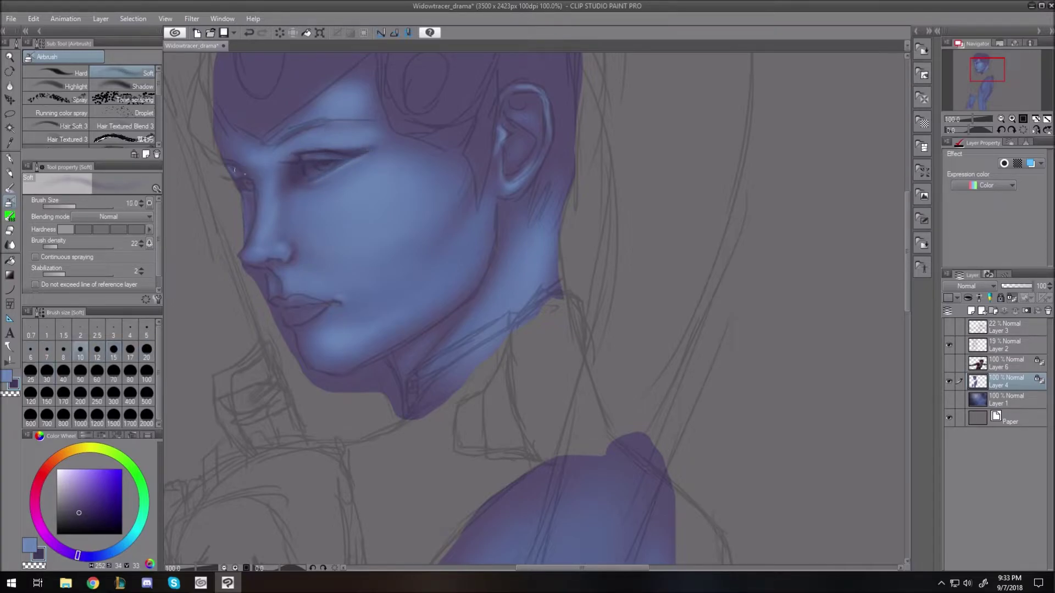
key("bracketleft")
key("bracketleft")
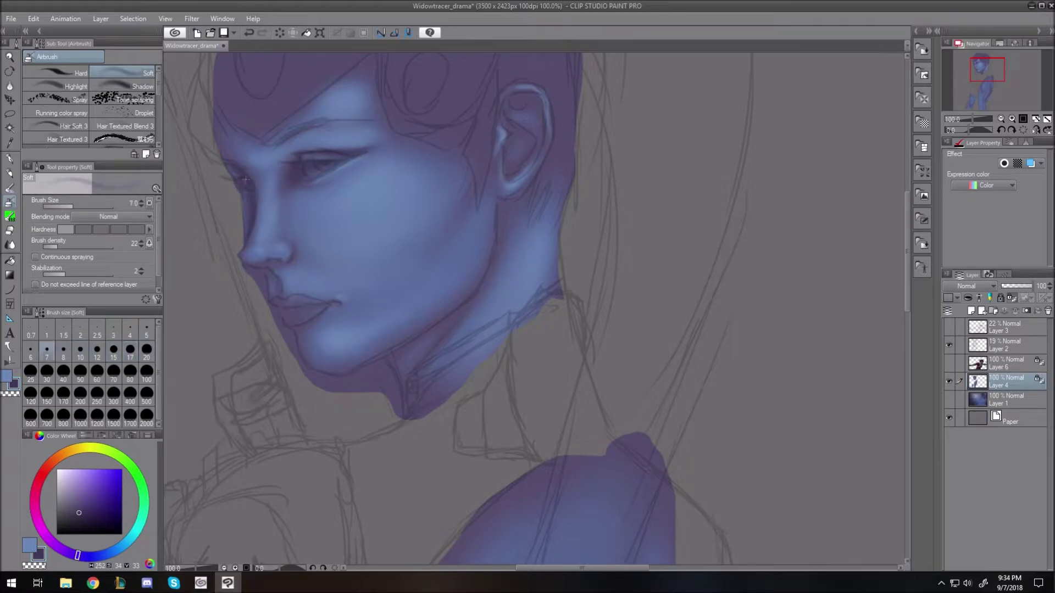
Deepen the dark violet shadow under the nose and down the philtrum into the lips with the Soft airbrush.
key("bracketright")
key("bracketright")
key("bracketright")
key("bracketright")
key("bracketright")
key("bracketleft")
key("bracketleft")
key("bracketleft")
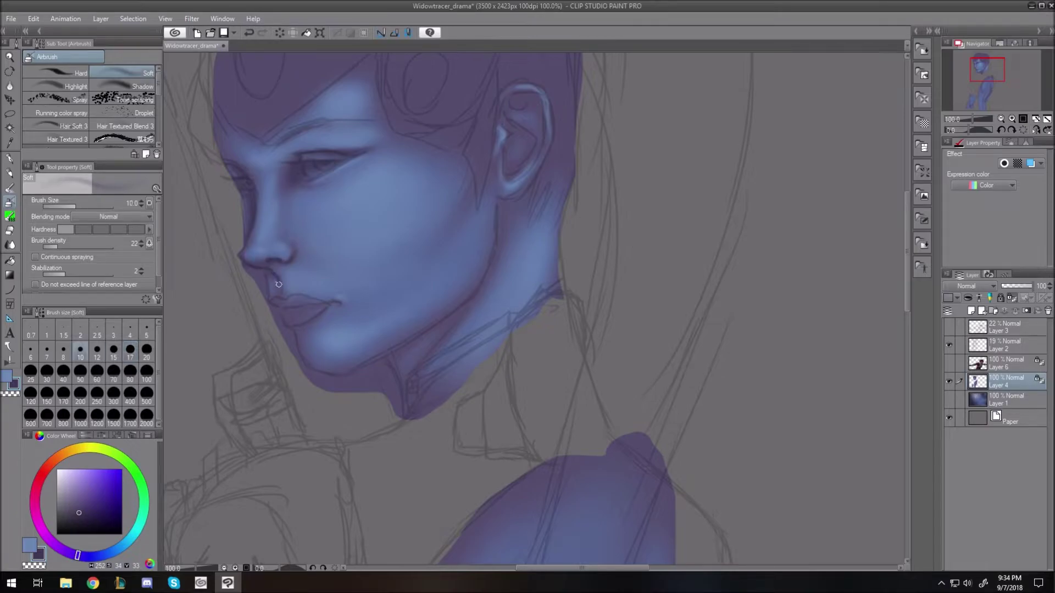
key("bracketright")
key("bracketright")
key("bracketright")
mouse_move(262, 280)
left_mouse_down()
mouse_move(289, 330)
mouse_move(313, 323)
left_mouse_up()
Darken the inner hollow of the ear, from the upper fold downward, with dark violet.
key("bracketright")
key("bracketright")
key("bracketleft")
key("bracketleft")
key("bracketleft")
key("bracketleft")
key("bracketleft")
key("bracketleft")
key("bracketleft")
key("bracketleft")
key("bracketright")
key("bracketright")
key("bracketright")
key("bracketright")
key("bracketright")
key("bracketright")
key("bracketleft")
key("bracketright")
mouse_move(505, 122)
left_mouse_down()
mouse_move(521, 94)
mouse_move(541, 108)
mouse_move(526, 98)
mouse_move(523, 157)
left_mouse_up()
Deepen the shadow along the ear's front inner fold with dark violet.
key("bracketleft")
key("bracketleft")
key("bracketright")
key("bracketright")
key("bracketright")
key("bracketright")
left_click_drag(506, 128, 512, 141)
Darken the jawline from the earlobe to the chin and the neck beneath it with dark violet.
key("bracketleft")
key("bracketleft")
key("bracketleft")
key("bracketleft")
mouse_move(508, 204)
left_mouse_down()
mouse_move(533, 173)
mouse_move(505, 206)
mouse_move(488, 263)
mouse_move(425, 336)
mouse_move(358, 370)
left_mouse_up()
key("bracketright")
key("bracketright")
key("bracketright")
key("bracketright")
left_click_drag(449, 326, 404, 376)
key("bracketright")
key("bracketright")
key("bracketleft")
key("bracketleft")
key("bracketleft")
key("bracketleft")
key("bracketleft")
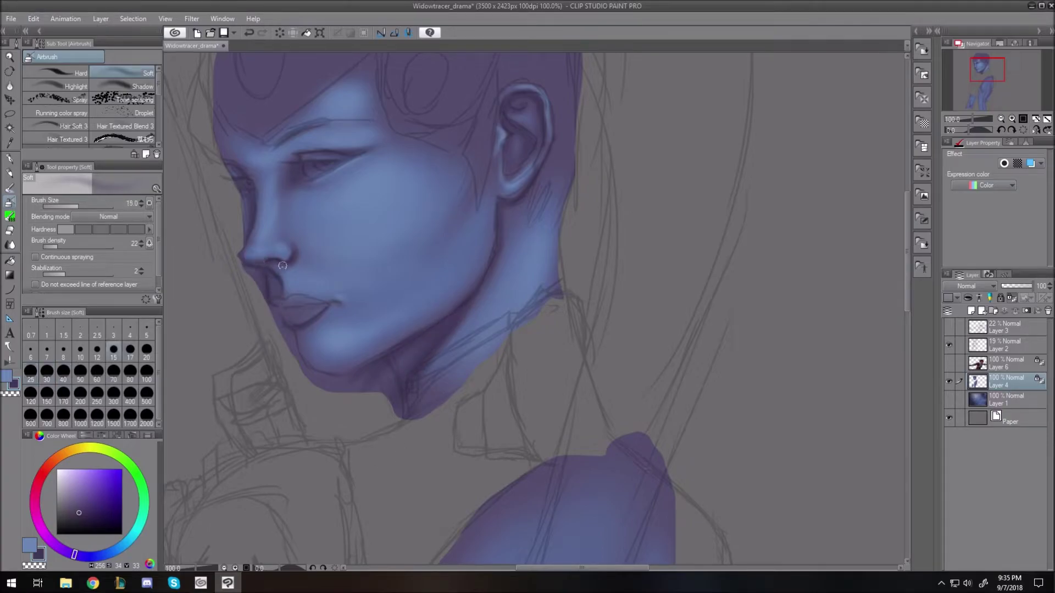
Refine the dark shadows under the nose and inside the ear at brush size 12, checking them with the Layer 2 sketch hidden.
key("bracketright")
key("bracketright")
key("bracketleft")
key("bracketleft")
key("bracketleft")
key("bracketleft")
key("bracketleft")
key("bracketright")
key("bracketright")
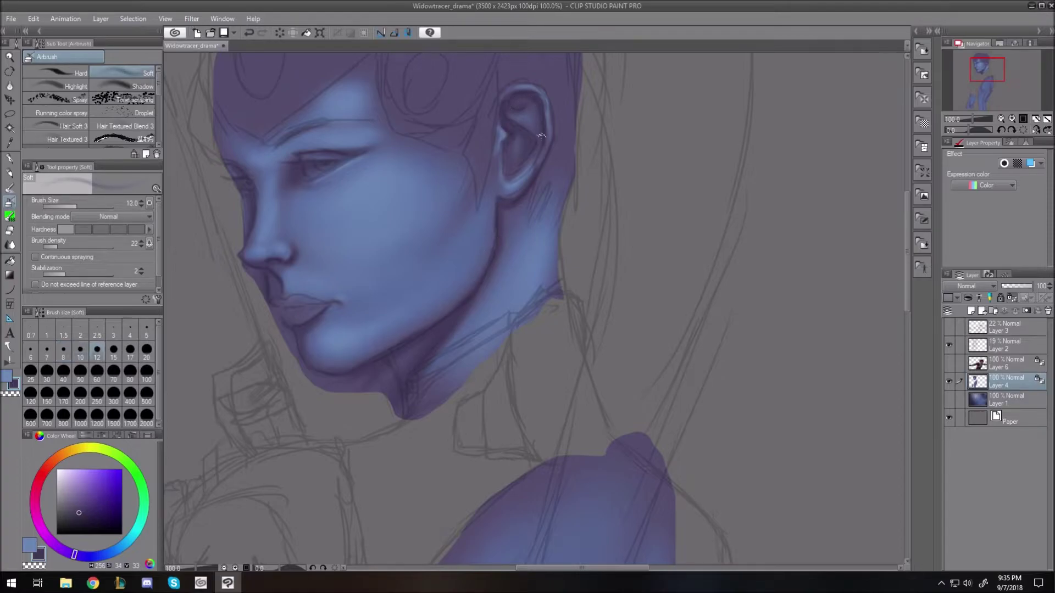
left_click(948, 345)
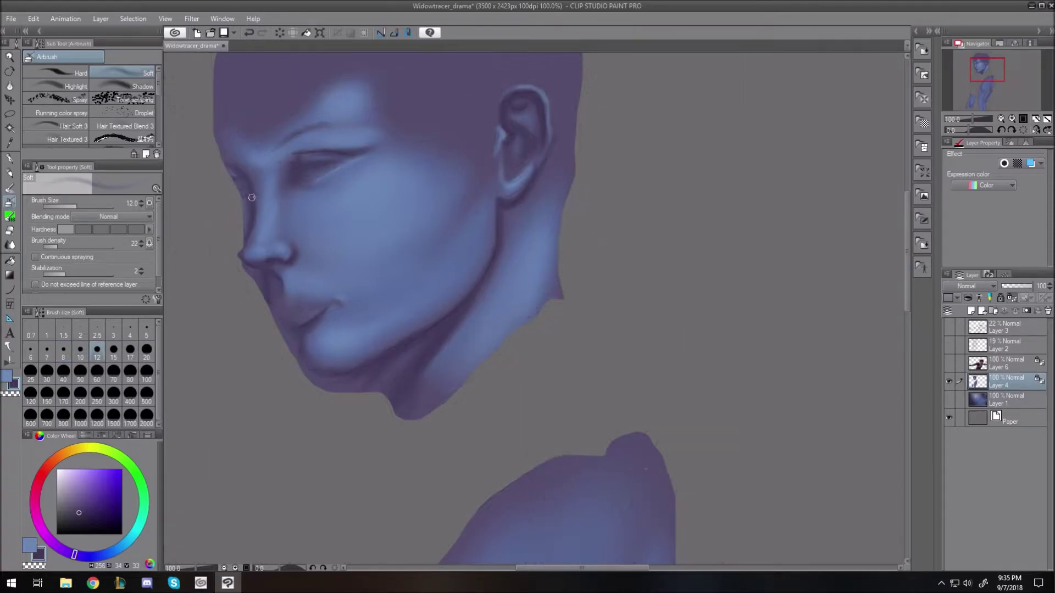
left_click(949, 345)
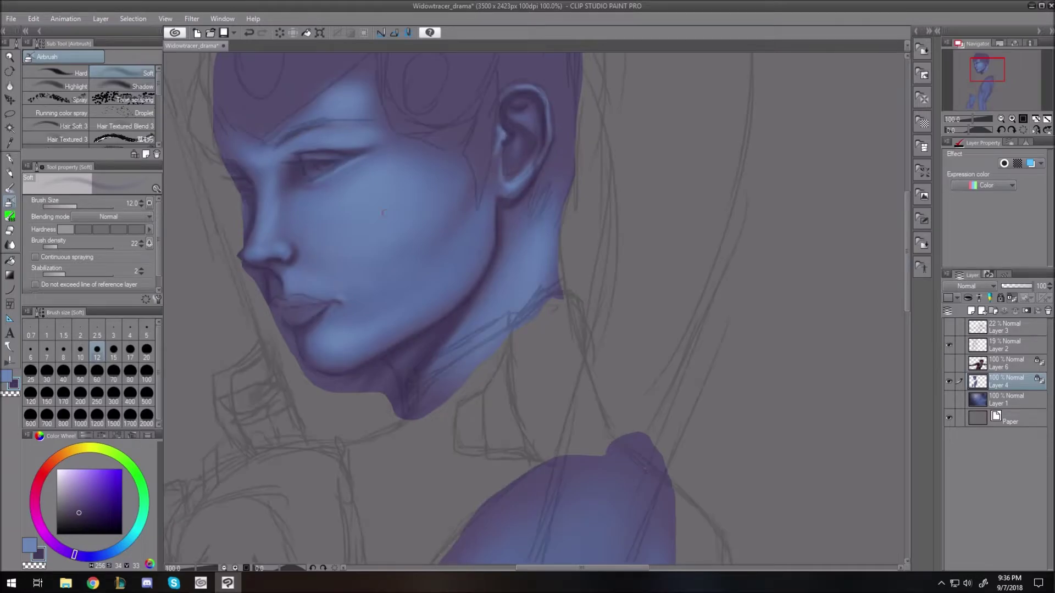
Darken the line between the lips with a deeper violet at brush size 4.
key("bracketleft")
key("bracketleft")
key("bracketleft")
key("bracketleft")
key("bracketleft")
key("bracketleft")
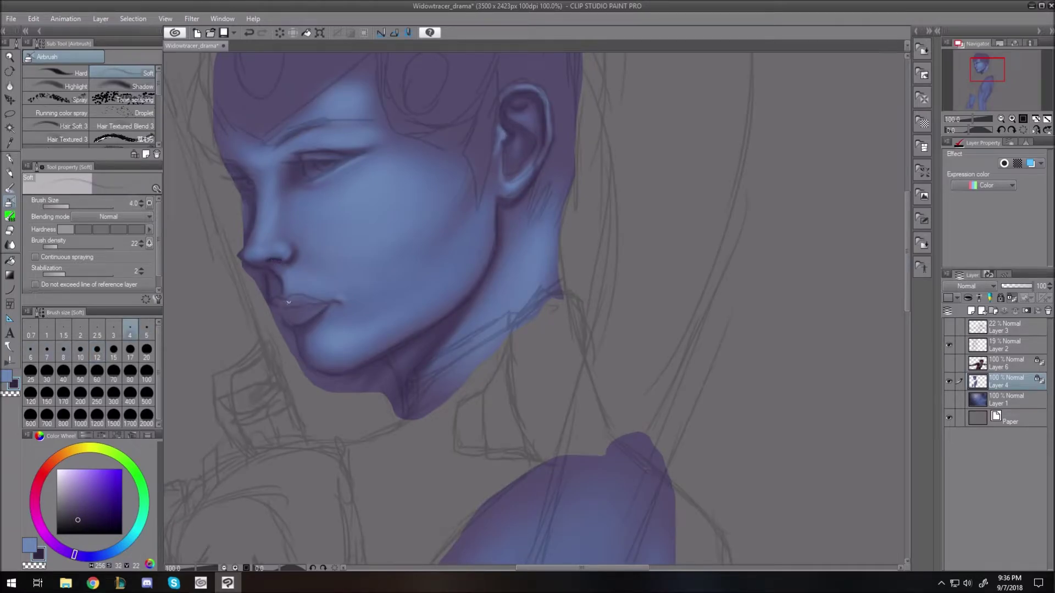
Choose a lighter violet and tint the upper lip at brush size 12.
left_click(85, 509)
key("bracketright")
key("bracketright")
key("bracketright")
key("bracketright")
key("bracketright")
key("bracketright")
left_click_drag(282, 306, 313, 309)
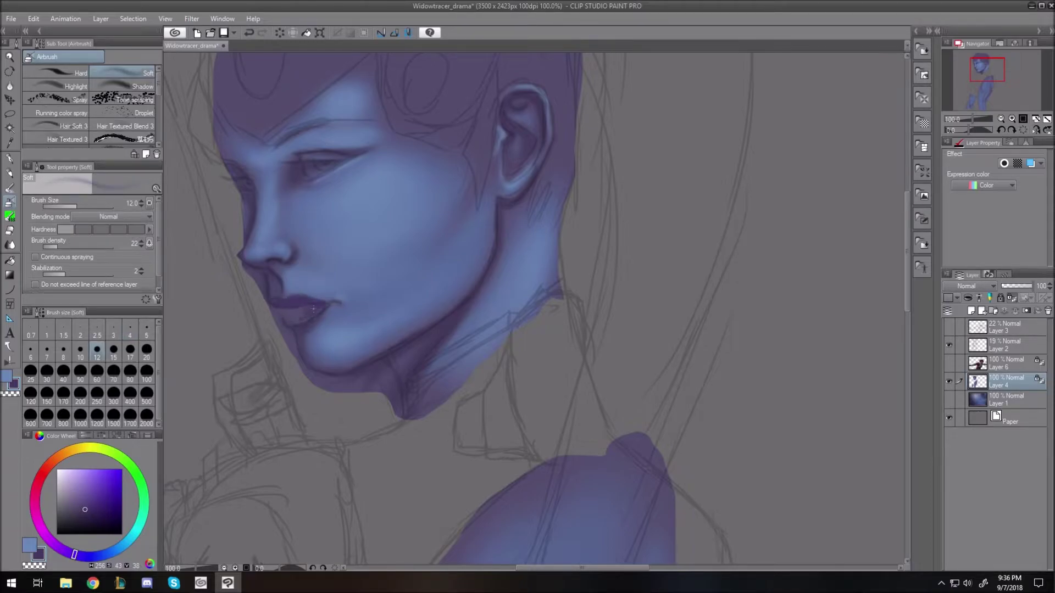
Sample the lower lip colour, shift it to a brighter violet, and paint the lower lip.
key("bracketright")
key("bracketright")
key("bracketright")
left_click(288, 318, "alt")
key("bracketleft")
key("bracketleft")
key("bracketleft")
left_click(92, 485)
left_click(95, 556)
key("bracketleft")
left_click_drag(297, 316, 303, 315)
key("bracketright")
key("bracketright")
key("bracketleft")
key("bracketleft")
Define the mouth line and lip corners with sampled dark violet, and pick up the lower lip's violet to blend its edge.
left_click(280, 310, "alt")
key("bracketleft")
key("bracketleft")
key("bracketleft")
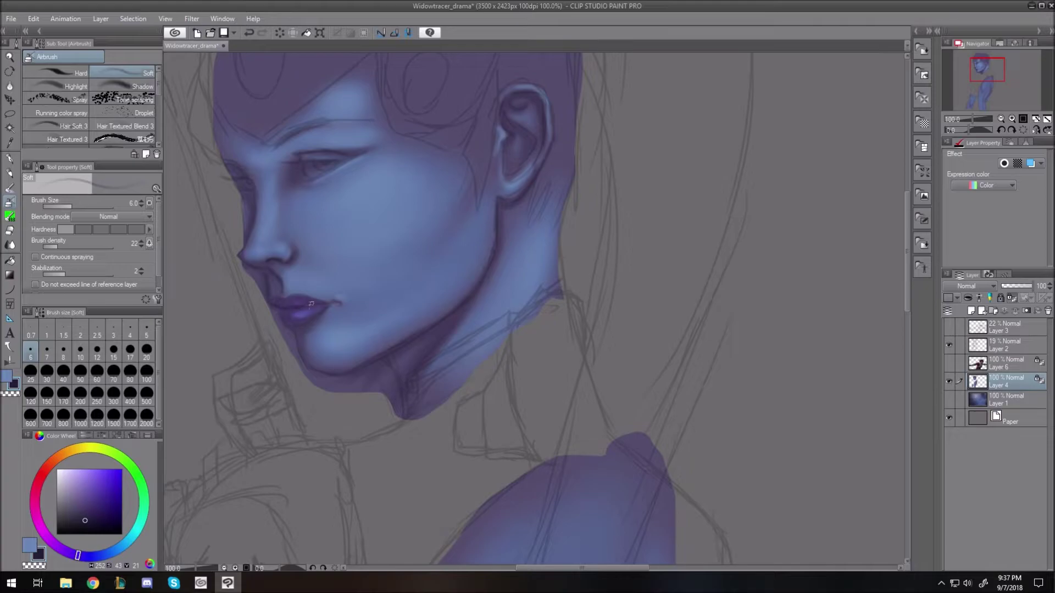
key("bracketright")
key("bracketright")
key("bracketright")
key("bracketright")
key("bracketright")
key("bracketright")
key("bracketleft")
key("bracketleft")
key("bracketleft")
key("bracketleft")
key("bracketleft")
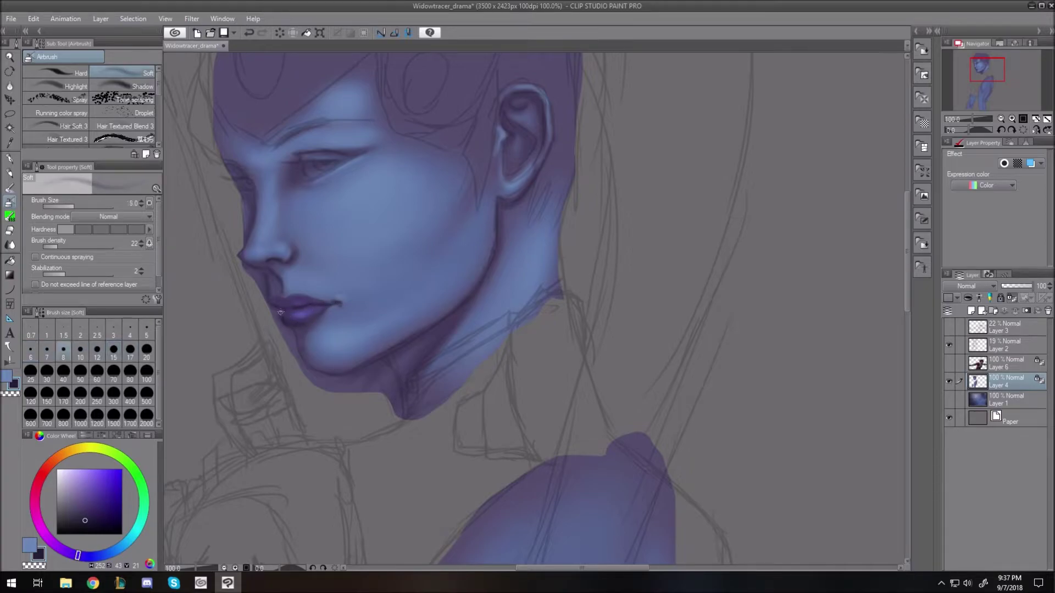
left_click(281, 317, "alt")
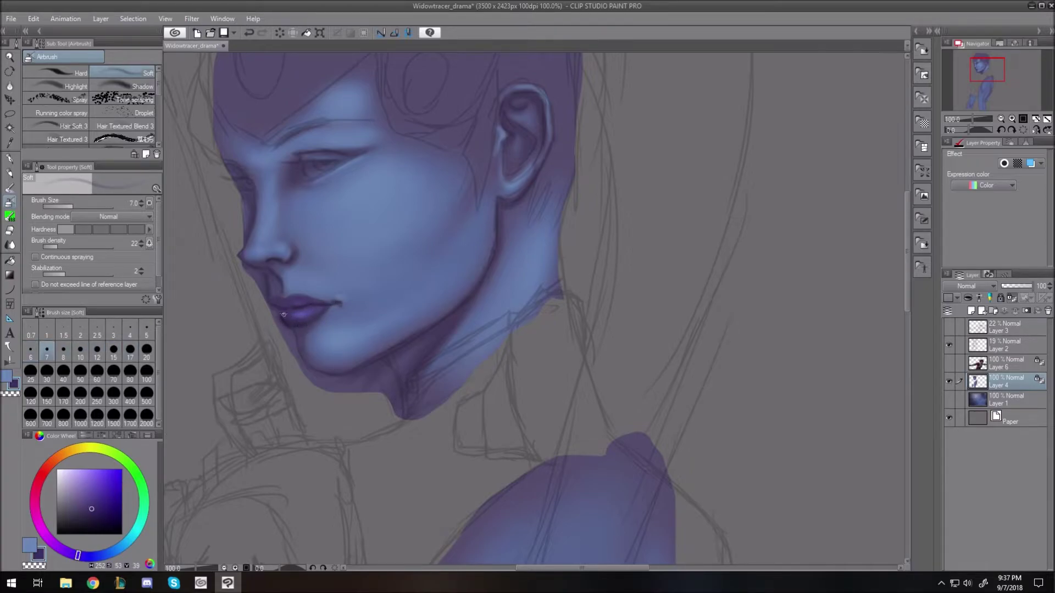
Check the painted head and body with the Layer 2 sketch hidden, and show the sketch again.
left_click(949, 345)
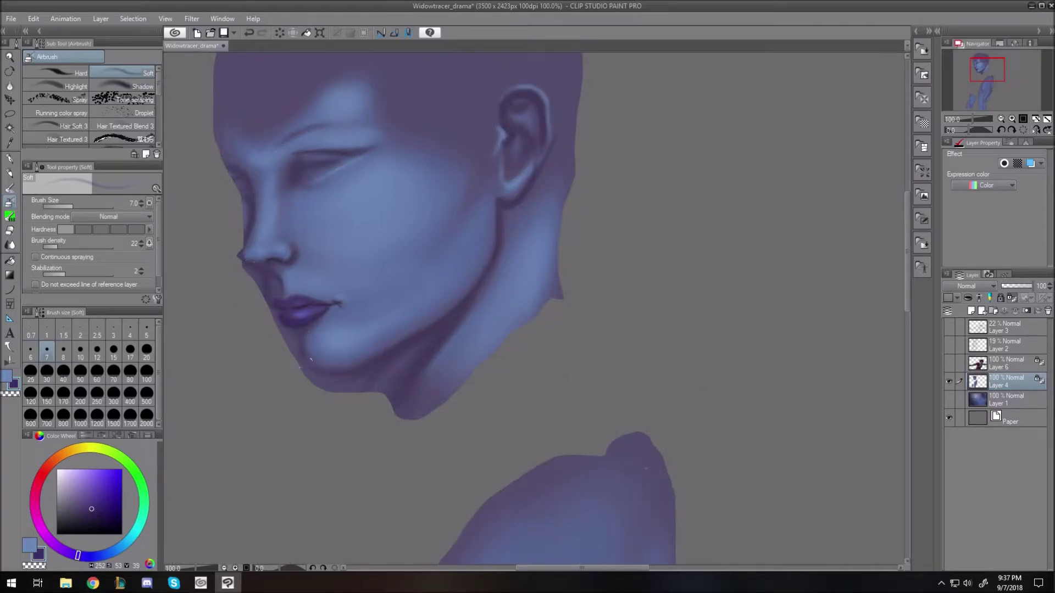
key("ctrl+0")
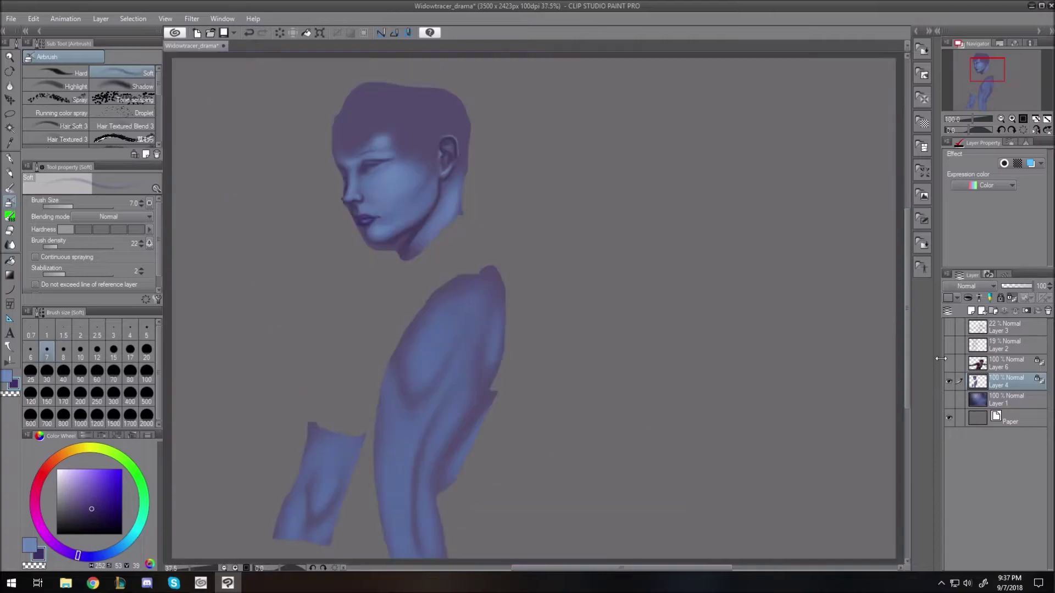
left_click(949, 344)
scroll(455, 408, "up", 6)
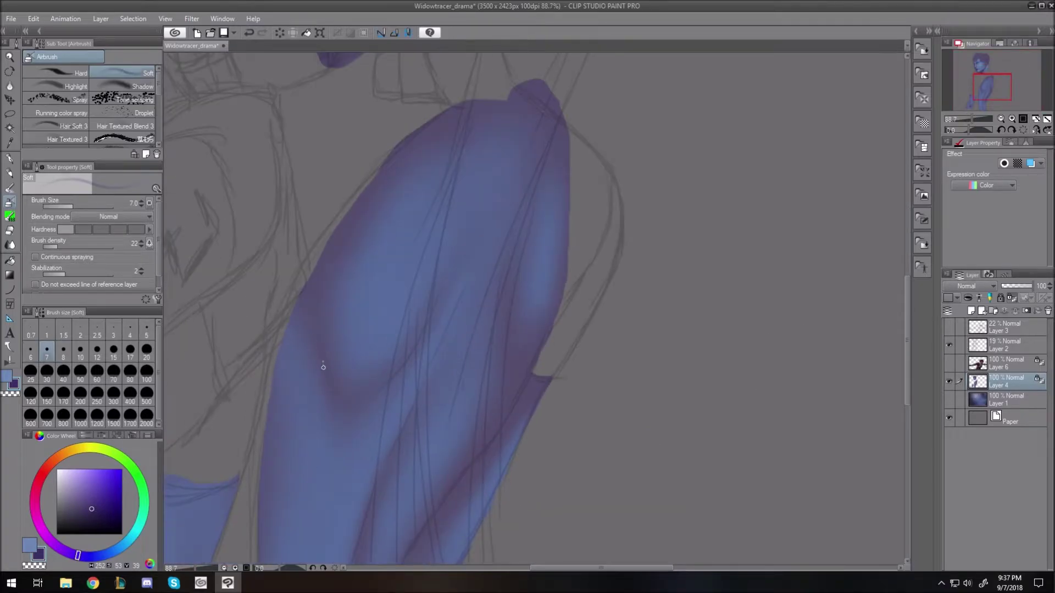
Deepen the violet shadow running between the upper arm's muscles toward the elbow.
key("ctrl+0")
key("bracketright")
key("bracketright")
key("bracketright")
key("bracketright")
key("bracketright")
key("bracketright")
key("bracketright")
key("bracketright")
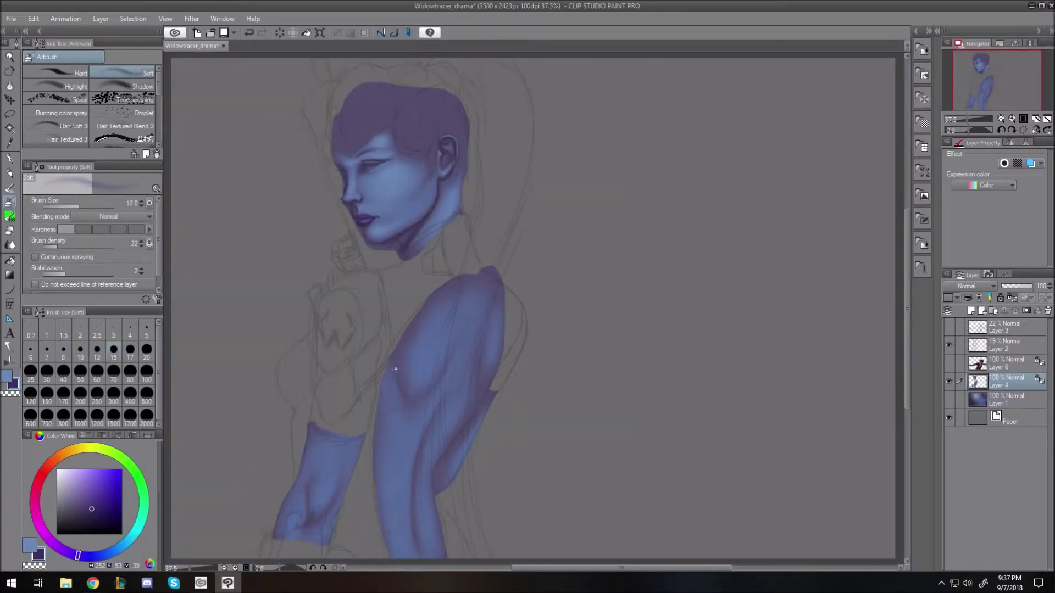
key("bracketright")
key("bracketright")
key("bracketleft")
key("bracketleft")
key("bracketleft")
key("bracketright")
key("bracketright")
left_click_drag(466, 357, 430, 425)
Switch to a darker violet and deepen the shadow below the back of the upper arm at brush size 25.
key("bracketleft")
key("bracketleft")
key("bracketleft")
key("bracketleft")
key("bracketright")
key("bracketright")
key("bracketright")
key("bracketright")
key("bracketright")
key("bracketleft")
key("bracketleft")
key("bracketleft")
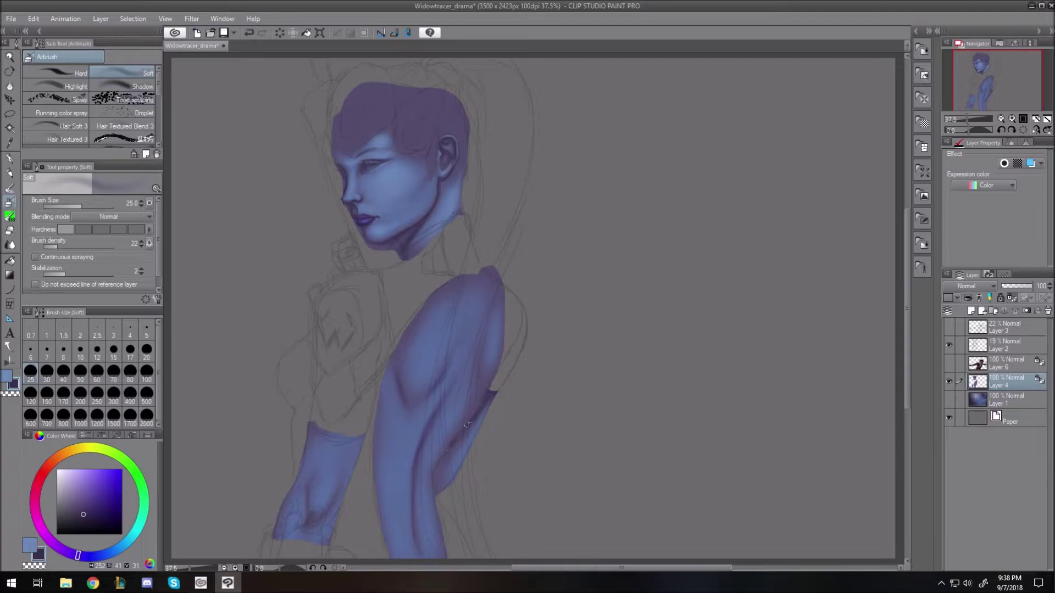
Shade the outer edges of the separate forearm with the darker violet at brush sizes 70 and 50.
key("bracketright")
key("bracketright")
key("bracketright")
key("bracketright")
key("bracketright")
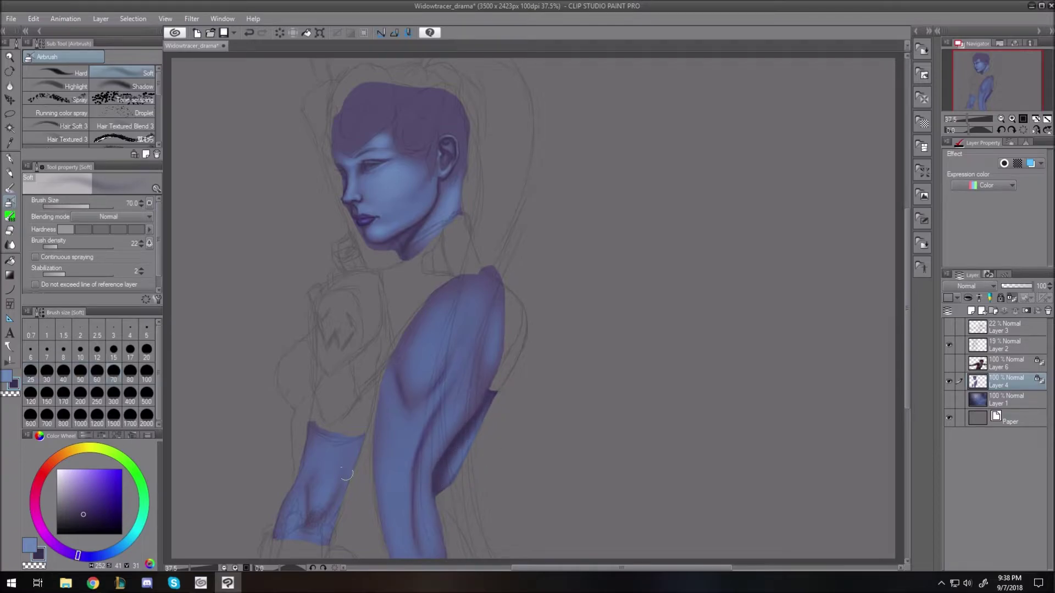
key("bracketleft")
key("bracketleft")
key("bracketleft")
key("bracketleft")
key("bracketleft")
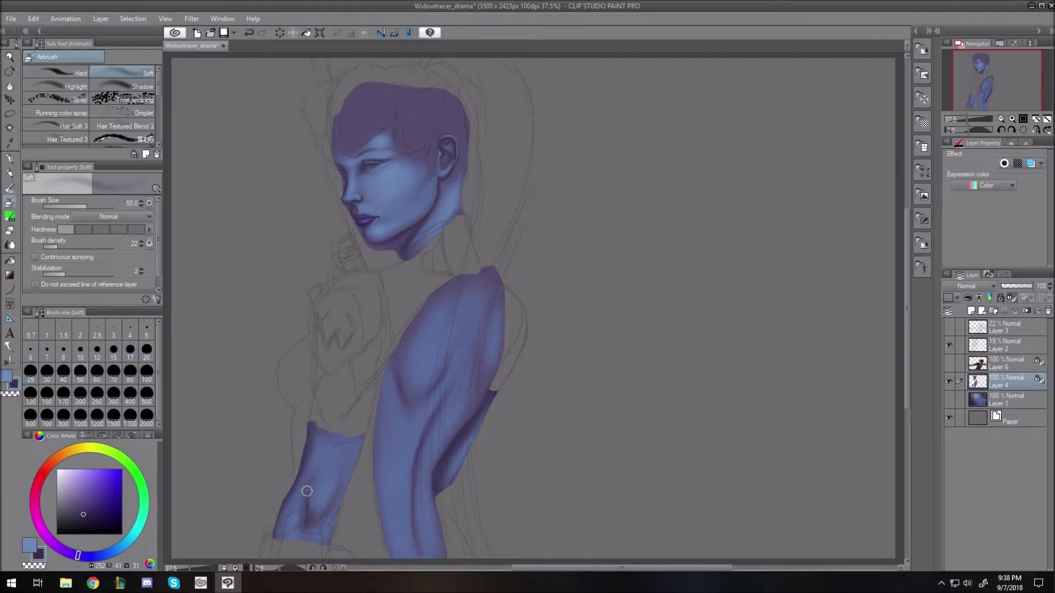
Switch to a light blue and brighten the second woman's cheekbone with a soft highlight at brush size 120.
key("bracketright")
key("bracketright")
key("bracketright")
key("bracketright")
left_click(114, 553)
left_click(70, 552)
left_click(84, 512)
left_click(112, 551)
left_click(79, 471)
key("bracketright")
key("bracketright")
key("bracketright")
key("bracketright")
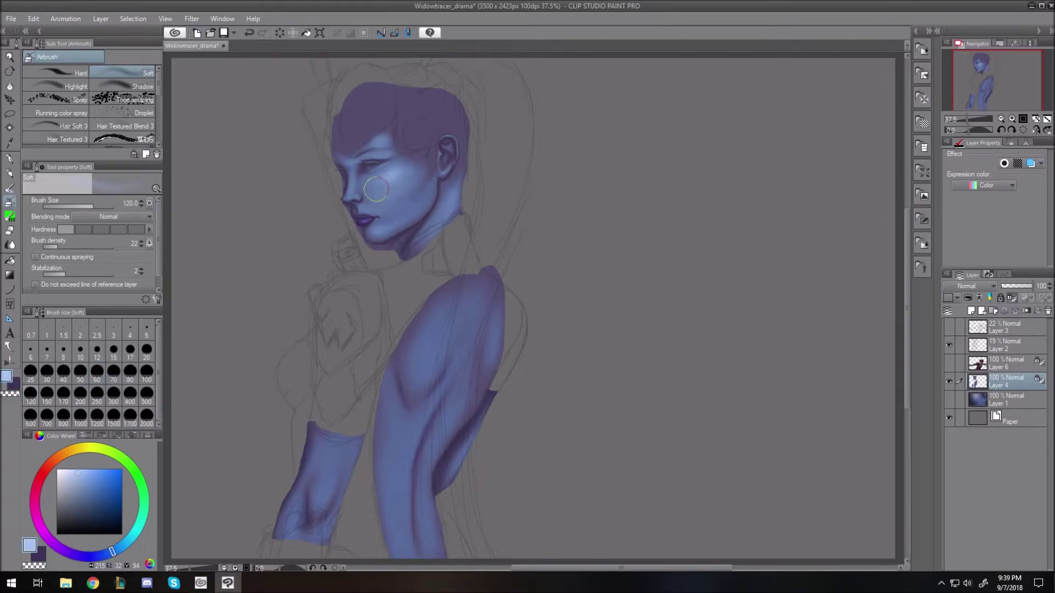
left_click_drag(381, 182, 402, 175)
Spread the light blue highlight over the lower cheek and brighten the forehead above the brow at brush size 50.
key("bracketleft")
key("bracketleft")
key("bracketleft")
key("bracketleft")
key("bracketleft")
key("bracketleft")
key("bracketright")
key("bracketright")
key("bracketright")
key("bracketright")
left_click_drag(393, 224, 406, 196)
key("bracketleft")
key("bracketleft")
key("bracketleft")
key("bracketleft")
key("bracketleft")
key("bracketleft")
key("bracketleft")
key("bracketleft")
key("bracketleft")
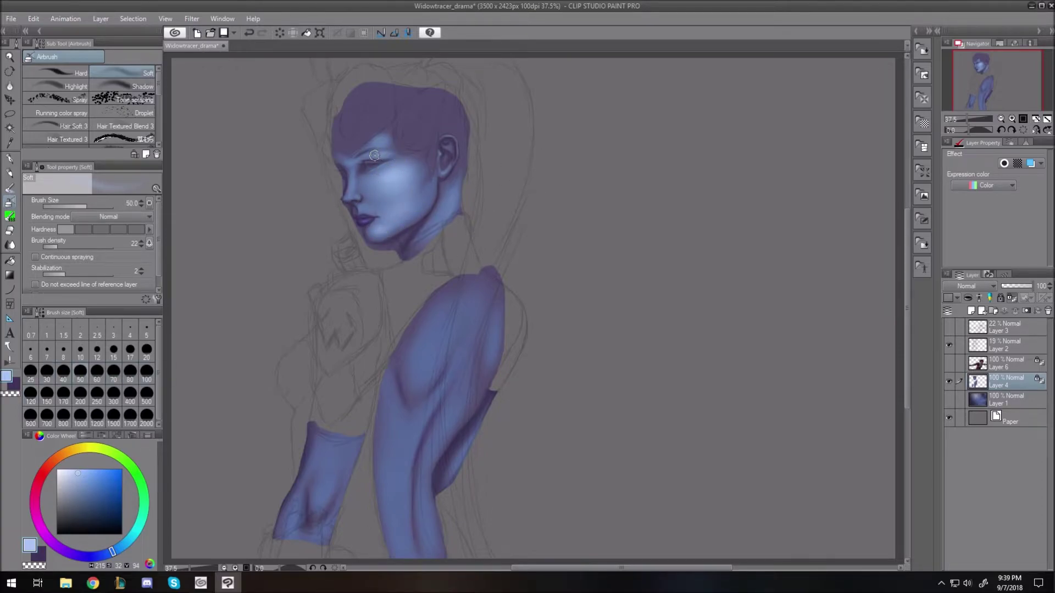
Add broad, soft light blue highlights along the muscles of the upper arm and down toward its forearm.
key("bracketright")
key("bracketright")
key("bracketright")
key("bracketright")
key("bracketright")
key("bracketright")
key("bracketright")
key("bracketright")
key("bracketright")
key("bracketright")
key("bracketright")
mouse_move(441, 327)
left_mouse_down()
mouse_move(494, 329)
mouse_move(407, 429)
mouse_move(395, 552)
mouse_move(445, 442)
left_mouse_up()
Highlight the middle of the separate forearm in light blue at brush size 70.
key("bracketleft")
key("bracketleft")
key("bracketleft")
left_click_drag(337, 522, 328, 475)
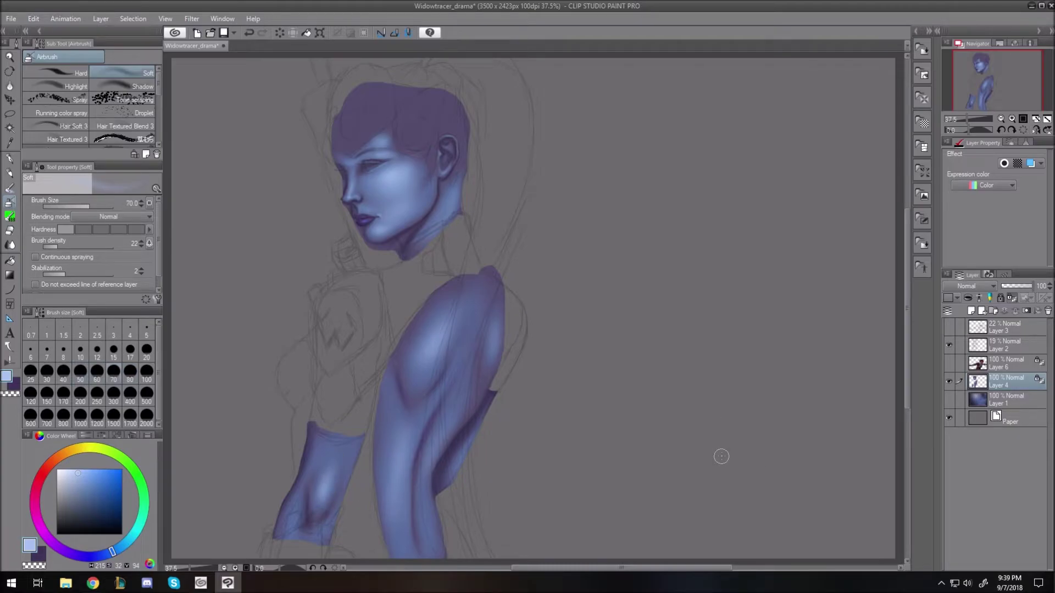
Paint fine light blue highlights along the ear's outer rim and lobe at brush size 7.
scroll(440, 137, "up", 6)
key("bracketleft")
key("bracketleft")
key("bracketleft")
key("bracketleft")
key("bracketleft")
key("bracketleft")
key("bracketleft")
key("bracketleft")
key("bracketleft")
key("bracketleft")
key("bracketleft")
key("bracketleft")
key("bracketleft")
key("bracketright")
mouse_move(449, 131)
left_mouse_down()
mouse_move(470, 144)
mouse_move(465, 137)
mouse_move(479, 192)
mouse_move(480, 171)
mouse_move(477, 209)
left_mouse_up()
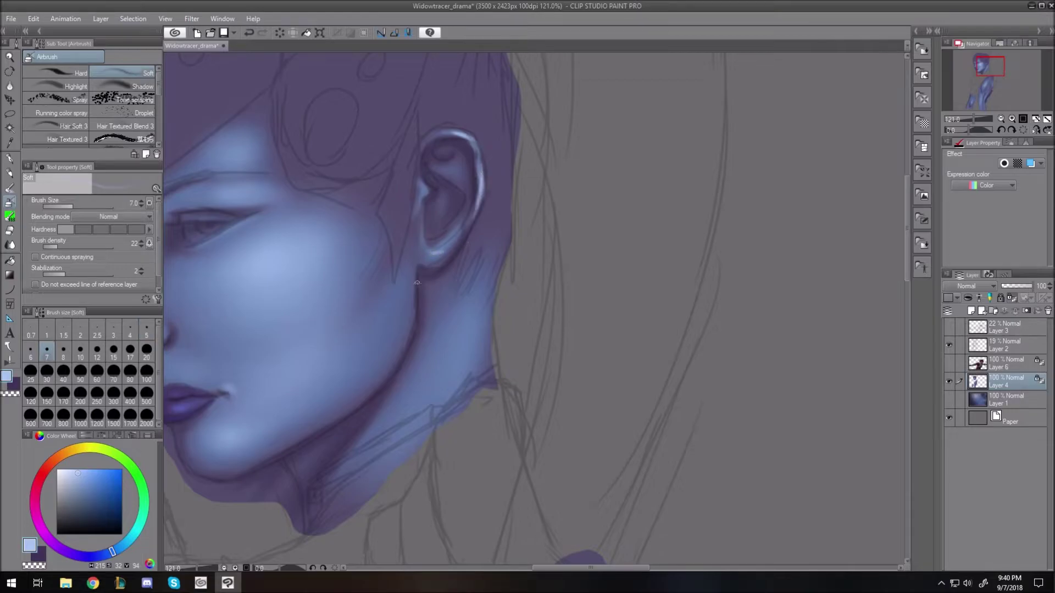
Enlarge the soft airbrush to 50 and softly lighten the side of the neck below the ear.
key("bracketright")
key("bracketright")
key("bracketright")
key("bracketright")
key("bracketright")
key("bracketright")
key("bracketright")
key("bracketright")
key("bracketright")
key("bracketright")
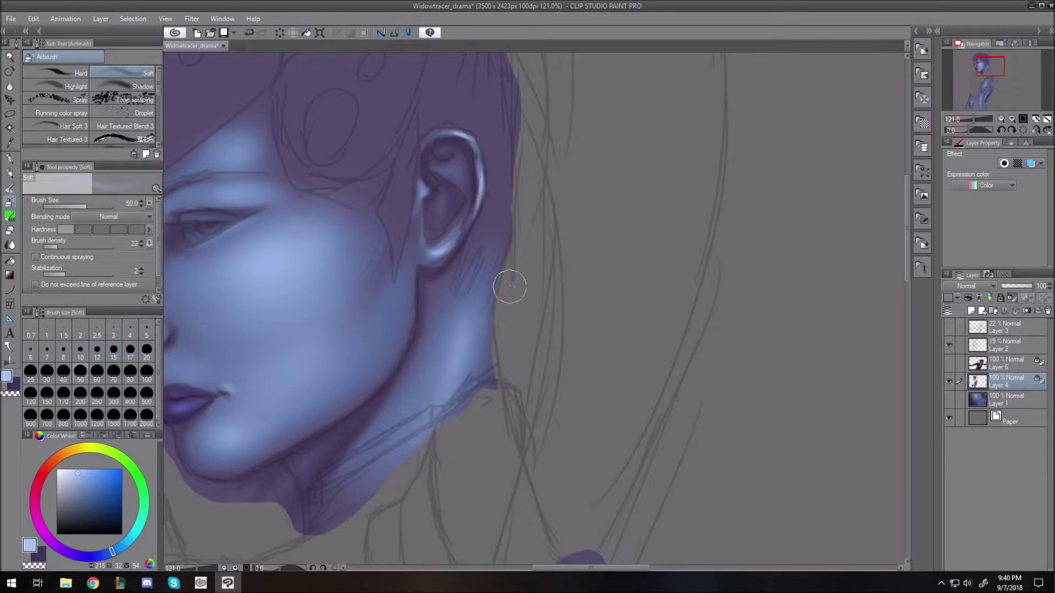
scroll(509, 290, "down", 5)
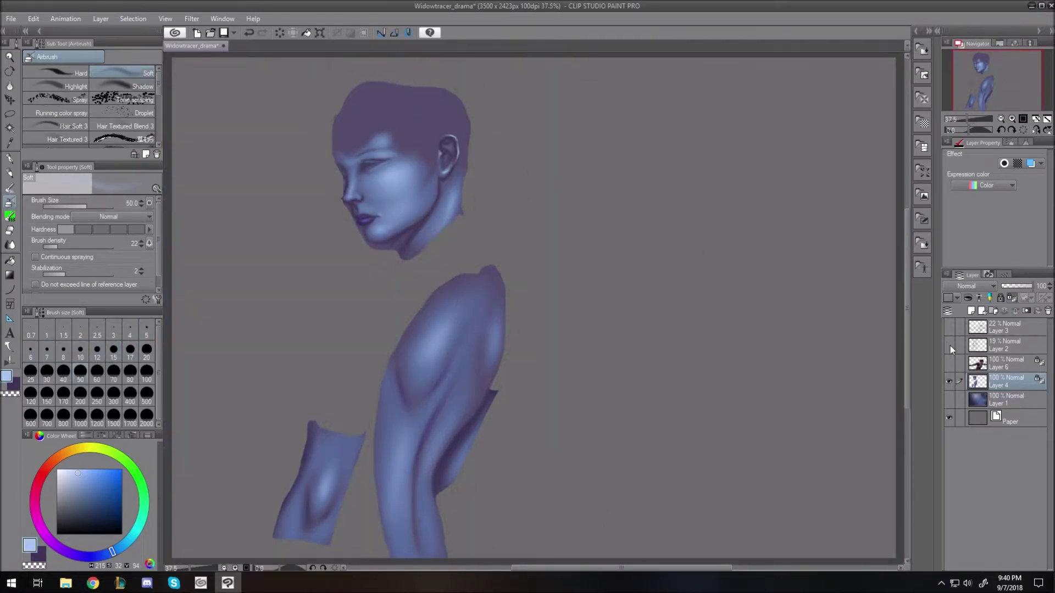
Line the upper and lower lids of the near eye in near-black with the soft airbrush at size 5.
scroll(369, 168, "up", 6)
left_click(56, 530)
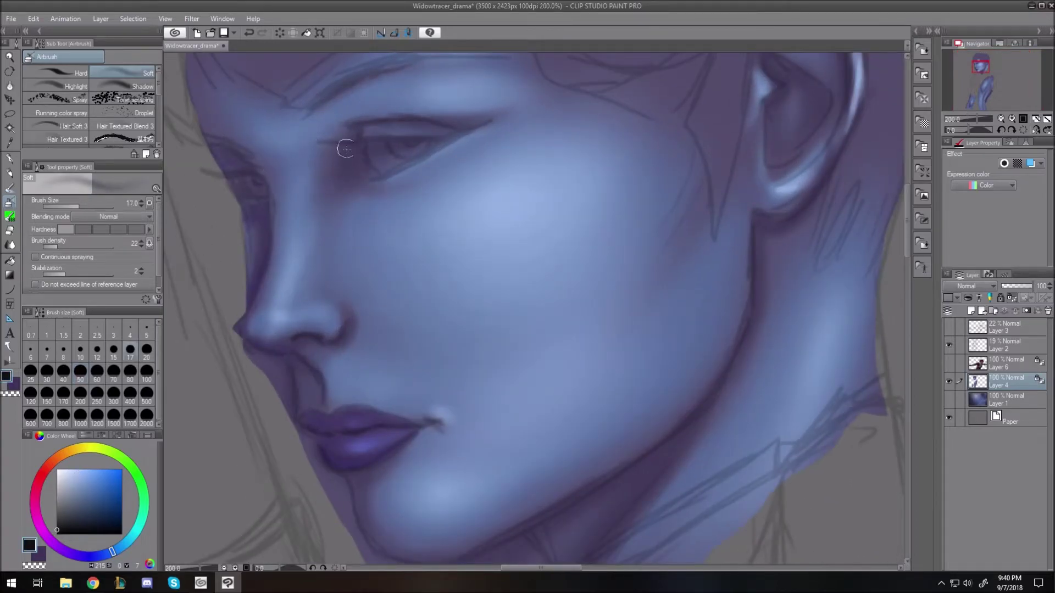
key("bracketleft")
key("bracketleft")
key("bracketleft")
key("bracketleft")
key("bracketleft")
key("bracketleft")
key("bracketleft")
key("bracketleft")
key("bracketleft")
key("bracketleft")
key("bracketleft")
key("bracketleft")
mouse_move(427, 136)
left_mouse_down()
mouse_move(483, 122)
mouse_move(391, 173)
left_mouse_up()
mouse_move(367, 135)
left_mouse_down()
mouse_move(398, 136)
mouse_move(359, 141)
left_mouse_up()
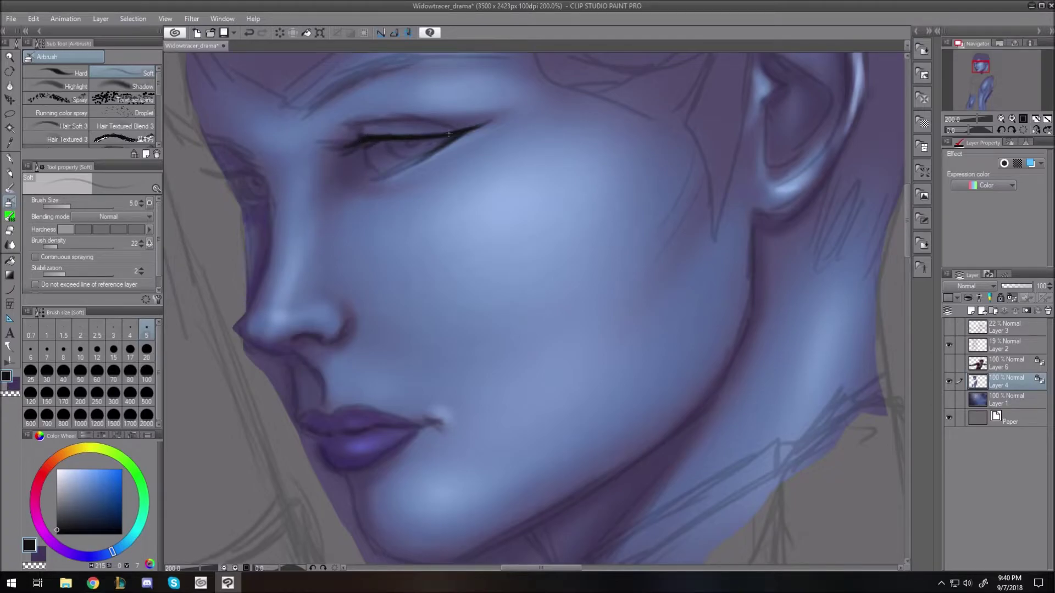
mouse_move(371, 178)
left_mouse_down()
mouse_move(430, 156)
mouse_move(396, 170)
mouse_move(457, 131)
left_mouse_up()
Unlock transparent pixels on Layer 4 and draw the far eye's near-black lashes past the face edge, darkening the nostril too.
left_click(1012, 297)
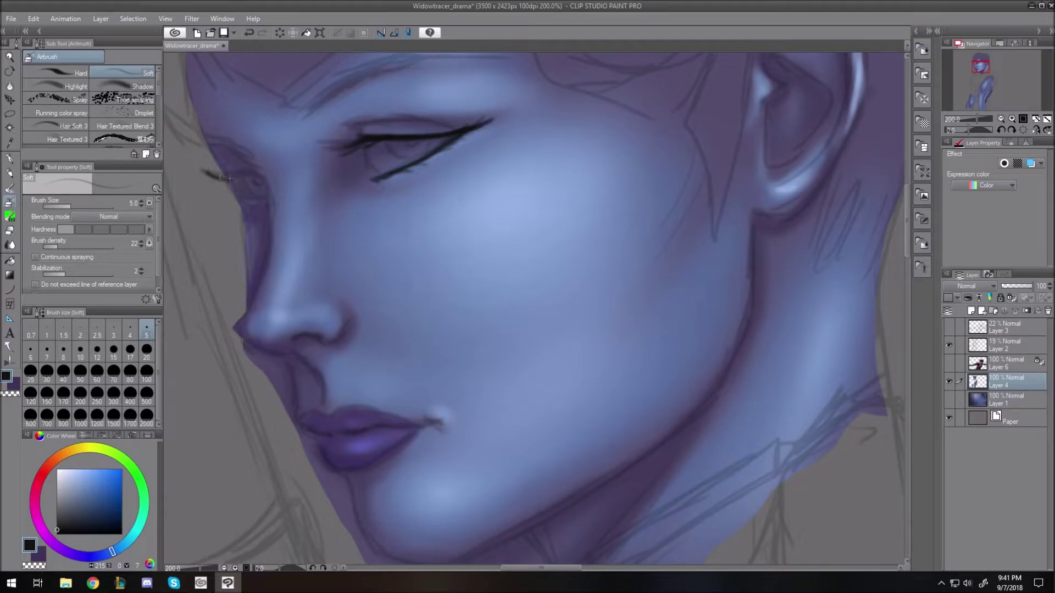
left_click_drag(234, 181, 245, 199)
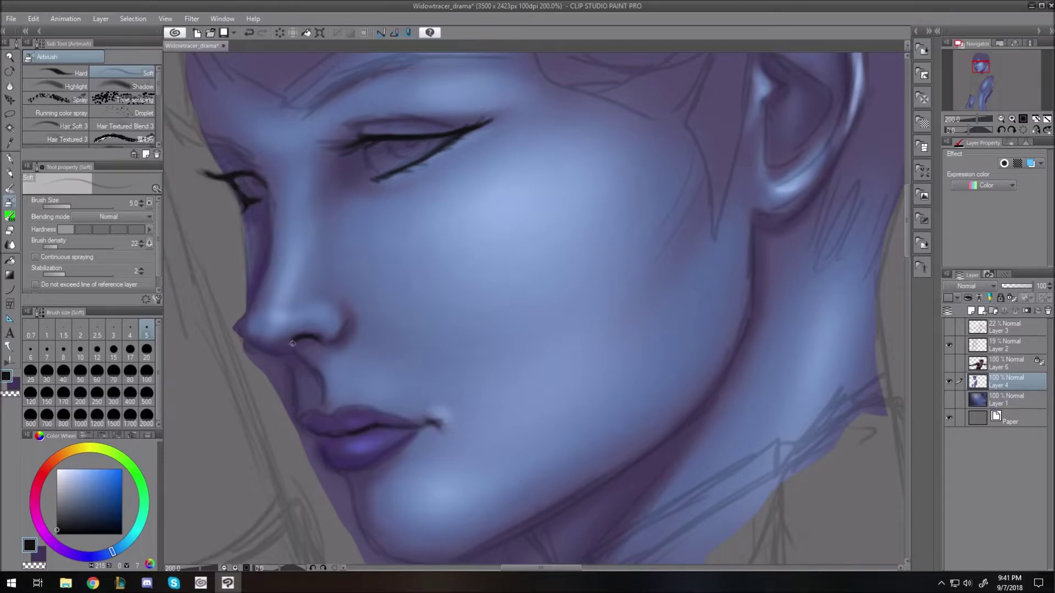
Shade the near eye's upper lid crease with a soft dark violet-grey.
key("ctrl+0")
scroll(371, 117, "up", 6)
key("bracketright")
key("bracketright")
key("bracketright")
key("bracketright")
key("bracketright")
key("bracketright")
key("bracketright")
key("bracketleft")
key("bracketleft")
left_click(62, 523)
left_click(76, 555)
key("bracketleft")
key("bracketleft")
key("bracketleft")
key("bracketright")
key("bracketright")
key("bracketright")
key("bracketright")
left_click_drag(356, 249, 313, 245)
Smoke the outer corner and underside of the near eye's lower lid with the dark violet-grey.
key("bracketleft")
key("bracketleft")
key("bracketright")
key("bracketright")
key("bracketleft")
key("bracketleft")
key("bracketleft")
key("bracketright")
key("bracketright")
key("bracketright")
key("bracketright")
left_click_drag(407, 265, 332, 289)
Darken the lid and lashes of the far eye with a smaller soft airbrush.
key("bracketleft")
key("bracketleft")
key("bracketleft")
key("bracketleft")
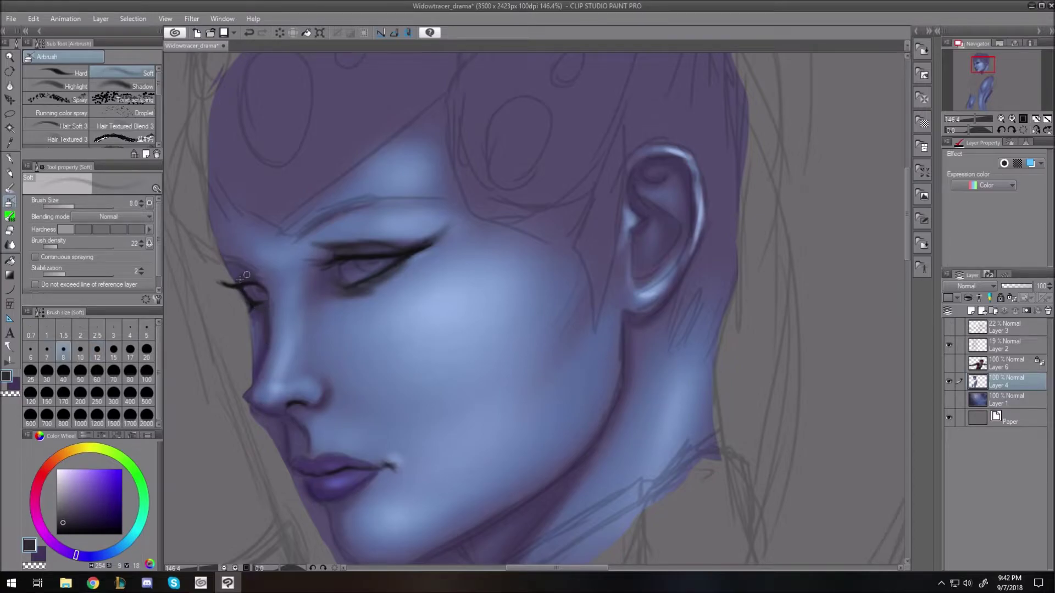
key("bracketright")
key("bracketleft")
key("bracketleft")
key("bracketleft")
key("bracketleft")
key("bracketleft")
Sample the near-black from the near eye's lash line and deepen the eyeliner, ending with the airbrush at size 8.
left_click(395, 249, "alt")
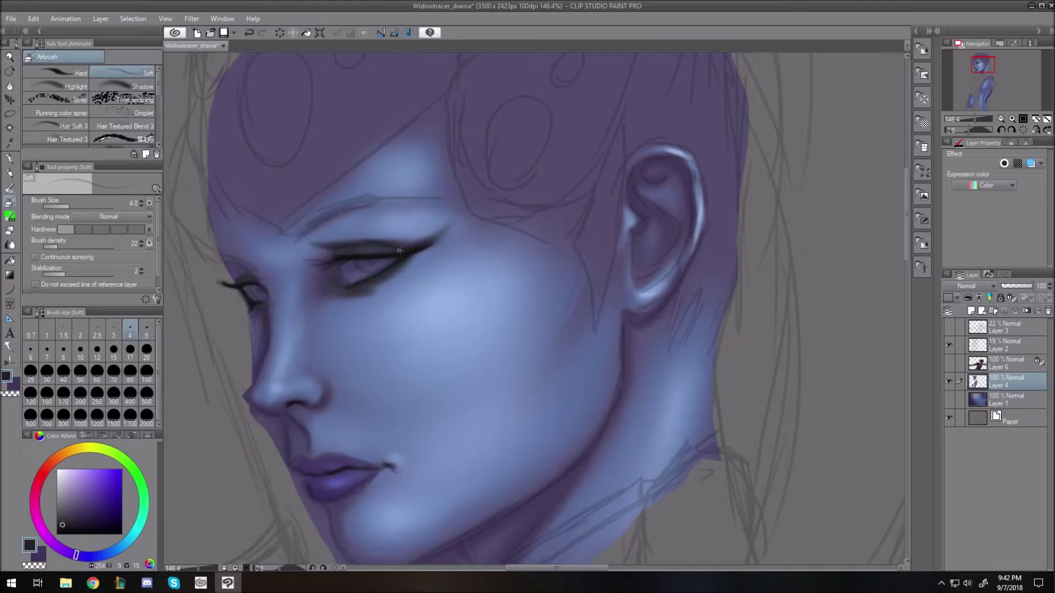
key("bracketright")
key("bracketright")
key("bracketright")
key("bracketright")
key("bracketright")
key("bracketright")
key("bracketright")
key("bracketleft")
key("bracketleft")
key("bracketleft")
Paint both eyebrows in near-black along the sketched brow lines with the airbrush at size 8.
key("ctrl+0")
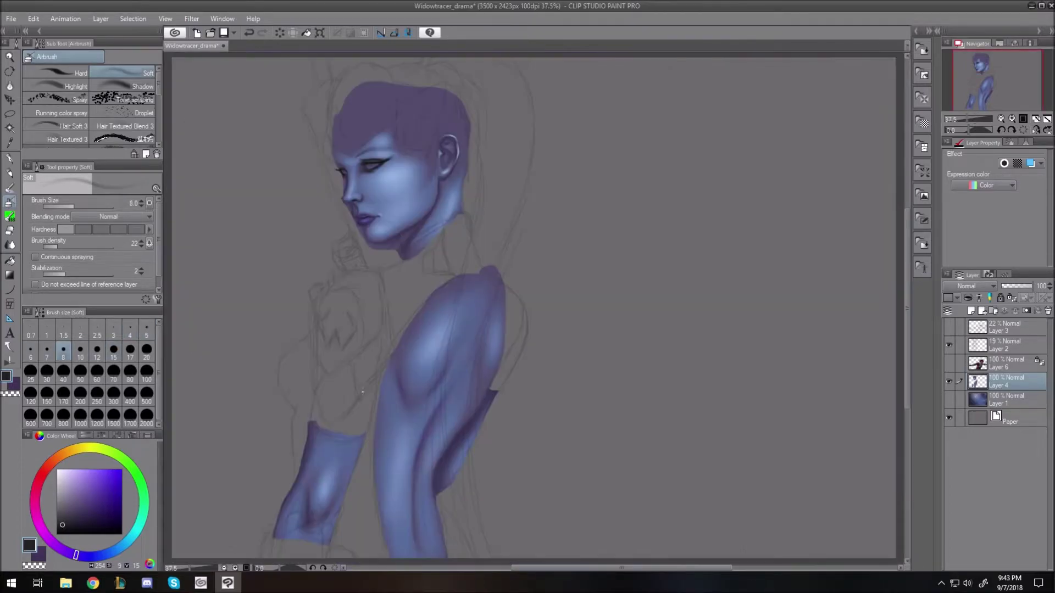
scroll(367, 160, "up", 5)
mouse_move(284, 144)
left_mouse_down()
mouse_move(318, 127)
mouse_move(287, 141)
mouse_move(392, 90)
mouse_move(389, 97)
mouse_move(430, 87)
mouse_move(414, 90)
mouse_move(489, 94)
left_mouse_up()
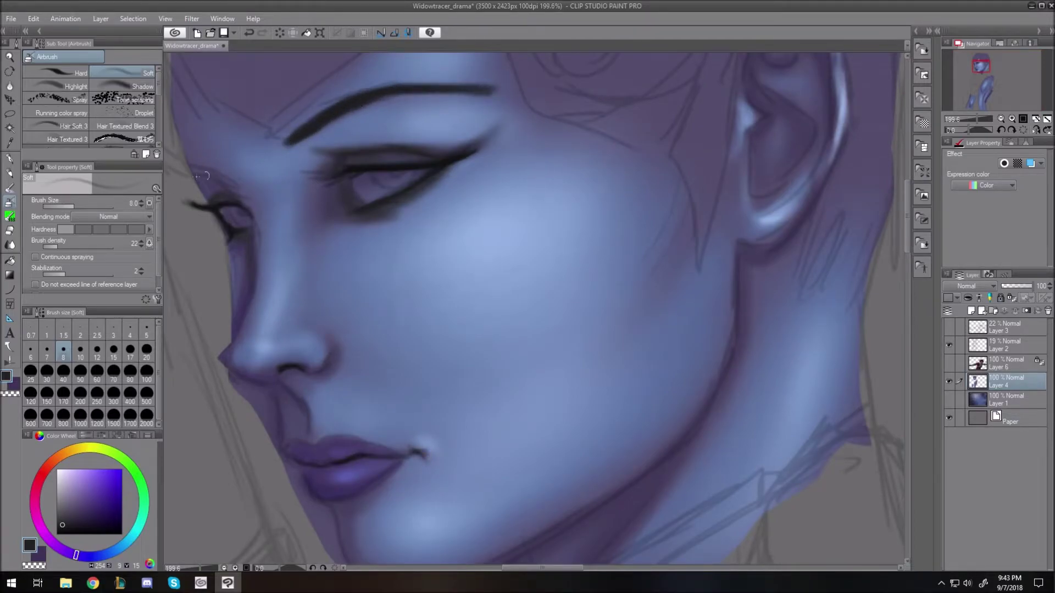
mouse_move(182, 167)
left_mouse_down()
mouse_move(208, 171)
mouse_move(197, 172)
mouse_move(243, 208)
left_mouse_up()
Shade under the nose and down the groove above the upper lip with a slightly lighter dark violet-grey.
left_click(72, 517)
left_click(147, 329)
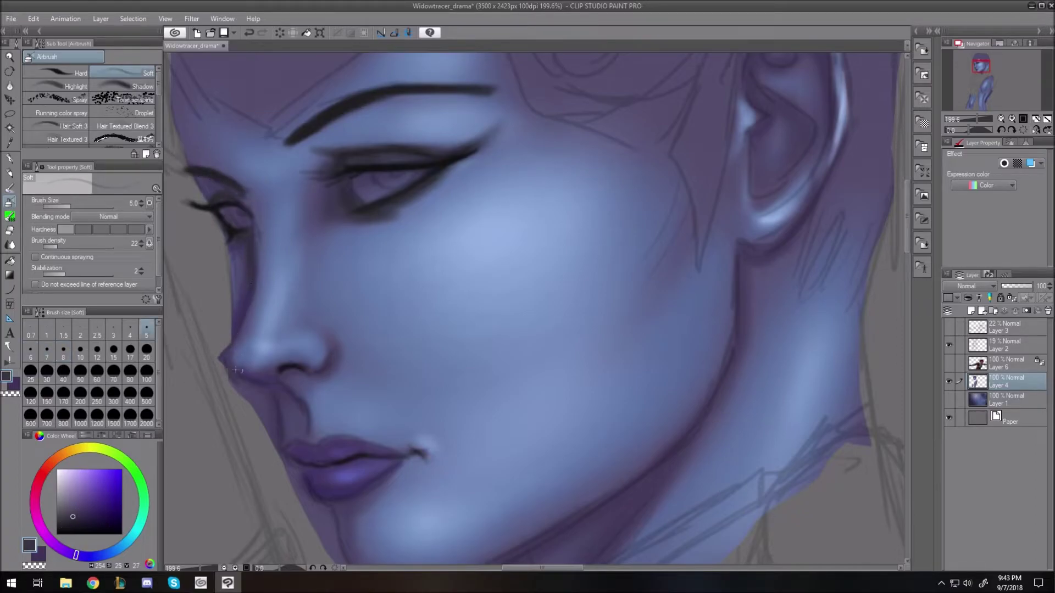
key("bracketright")
key("bracketright")
key("bracketright")
key("bracketright")
left_click_drag(280, 387, 305, 436)
key("bracketleft")
key("bracketleft")
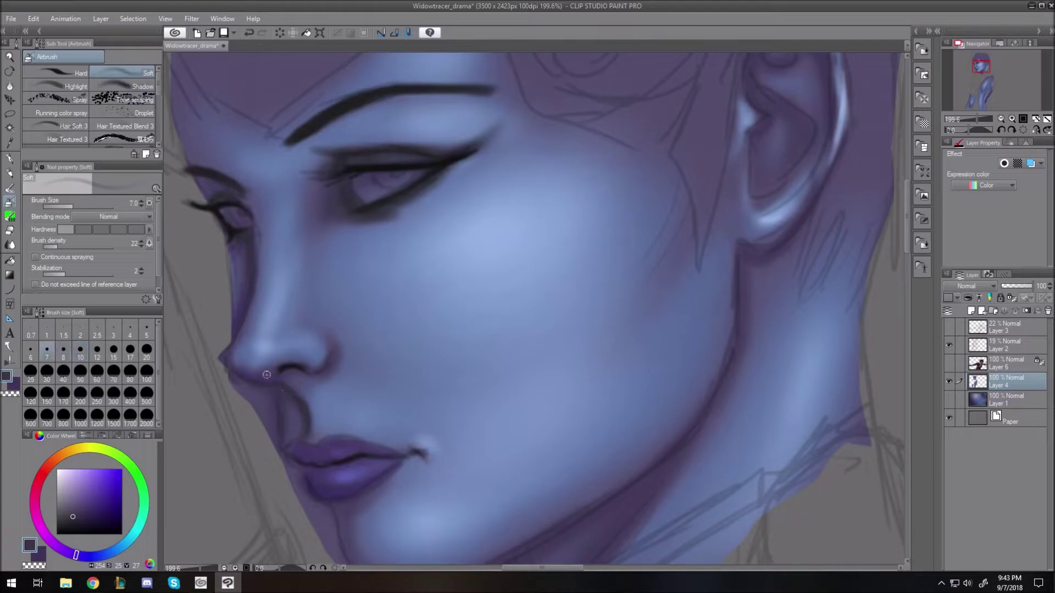
key("bracketright")
key("bracketright")
key("bracketright")
Soften the area between nose and upper lip with blue and a sampled skin tone, using a larger airbrush.
key("ctrl+0")
scroll(366, 202, "up", 4)
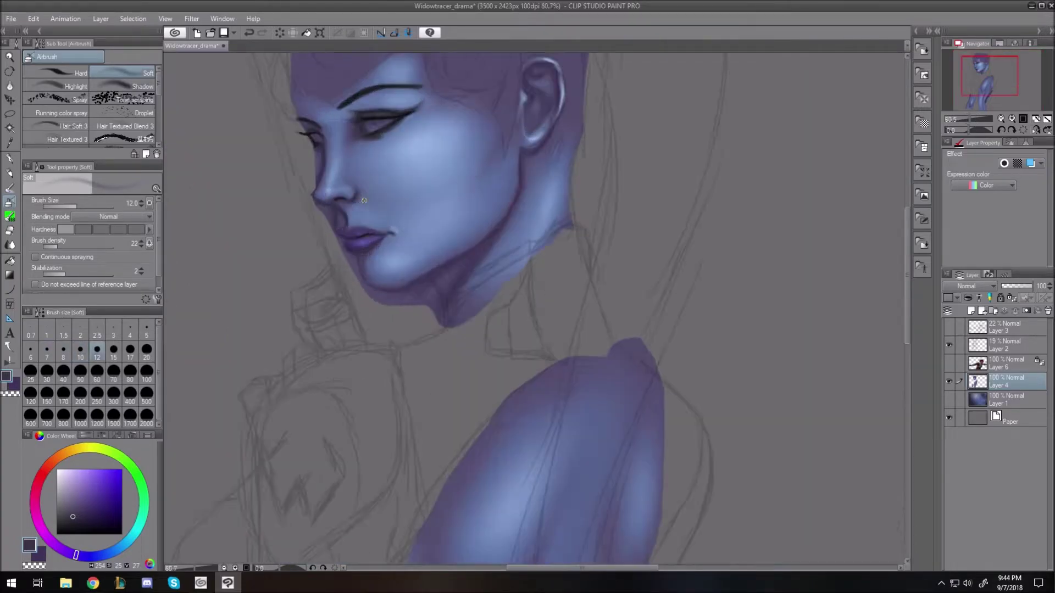
left_click(91, 557)
left_click(79, 500)
mouse_move(313, 221)
left_mouse_down()
mouse_move(318, 239)
mouse_move(339, 237)
left_mouse_up()
left_click(352, 222, "alt")
left_click_drag(332, 213, 335, 235)
key("bracketright")
key("bracketright")
key("bracketright")
key("bracketright")
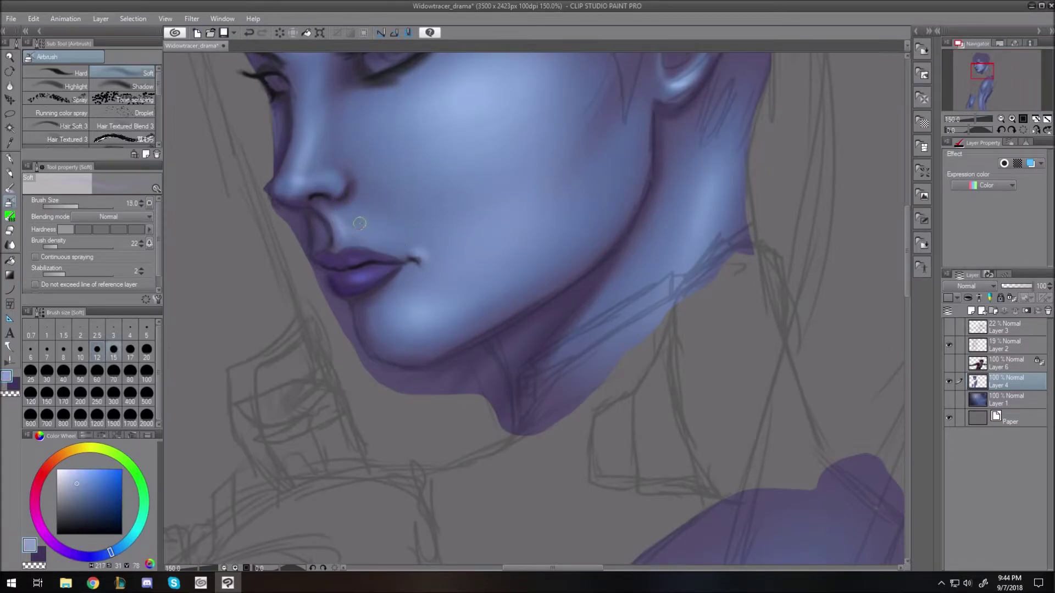
Paint the near eye's iris dark orange-brown with the airbrush at size 6.
left_click_drag(908, 286, 907, 260)
scroll(398, 201, "up", 3)
left_click(66, 454)
left_click_drag(67, 454, 56, 458)
left_click(108, 496)
left_click(90, 521)
key("bracketleft")
key("bracketleft")
key("bracketleft")
key("bracketleft")
key("bracketleft")
key("bracketleft")
key("bracketleft")
key("bracketleft")
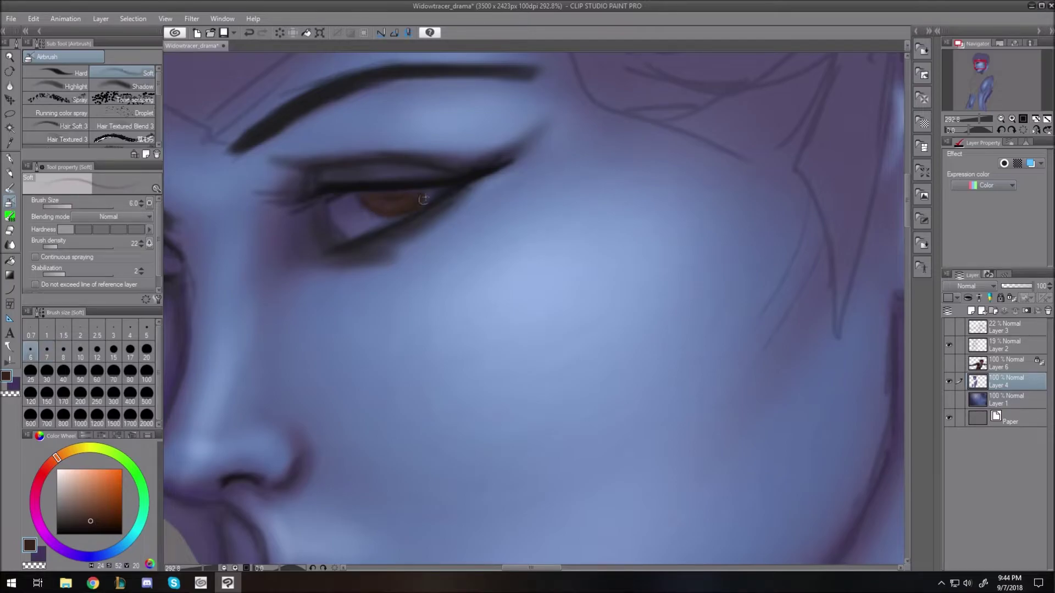
Paint the whites of both eyes in light grey with the soft airbrush.
left_click(60, 509)
key("bracketright")
key("bracketright")
left_click(60, 489)
key("bracketright")
mouse_move(353, 216)
left_mouse_down()
mouse_move(369, 223)
mouse_move(356, 212)
left_mouse_up()
left_click_drag(544, 571, 530, 570)
key("bracketleft")
key("bracketleft")
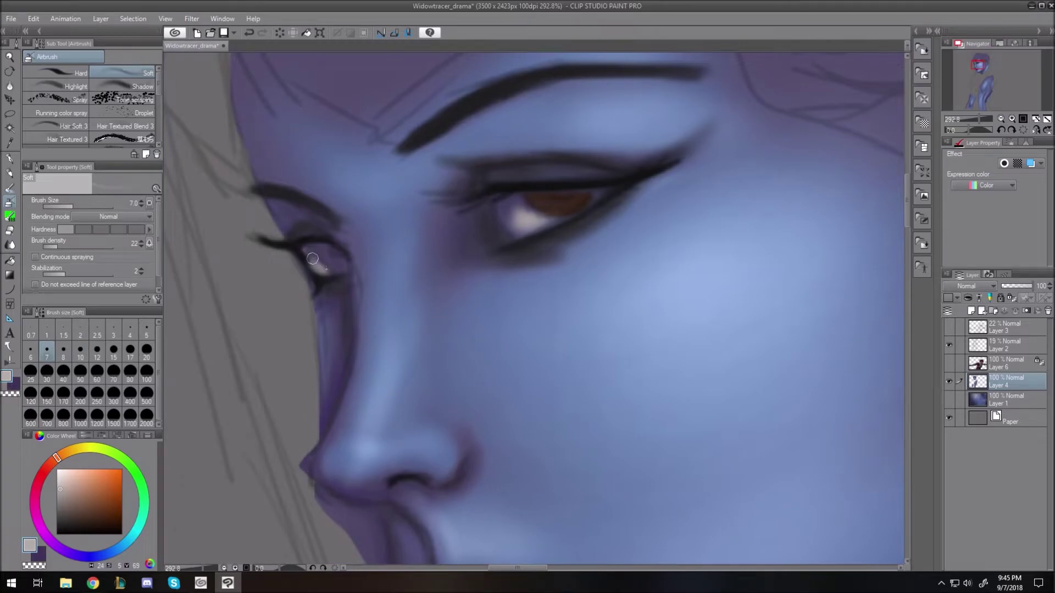
Fill the far eye's iris with the brown sampled from the near iris and touch up the near iris.
left_click(539, 199, "alt")
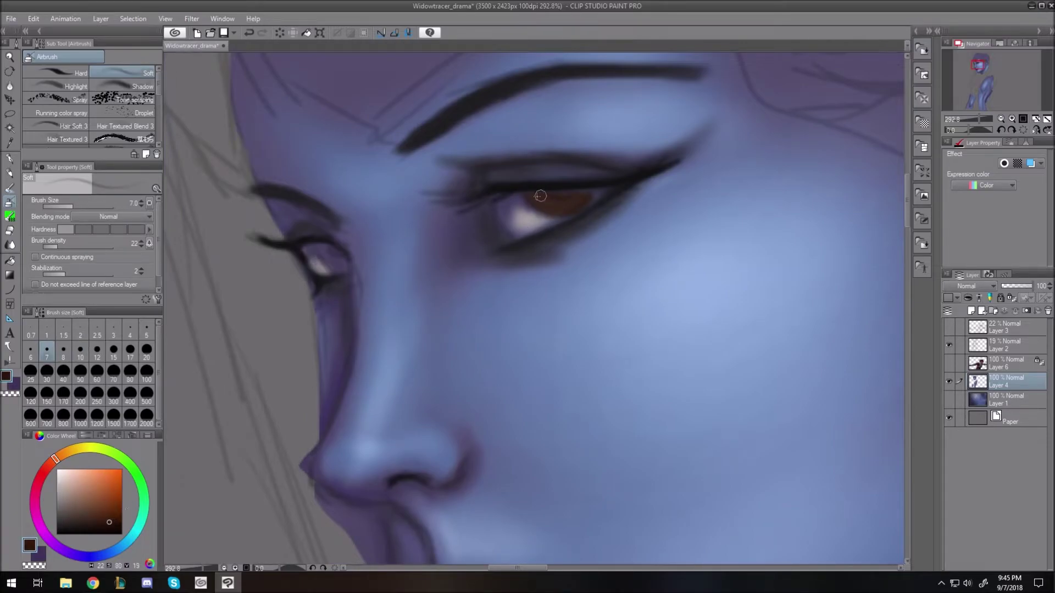
left_click_drag(330, 249, 332, 263)
key("bracketleft")
key("bracketleft")
left_click_drag(556, 210, 582, 202)
key("bracketright")
key("bracketright")
key("bracketleft")
Add golden-yellow highlights to the irises of both eyes.
left_click(74, 450)
key("bracketleft")
key("bracketleft")
key("bracketright")
key("bracketright")
key("bracketright")
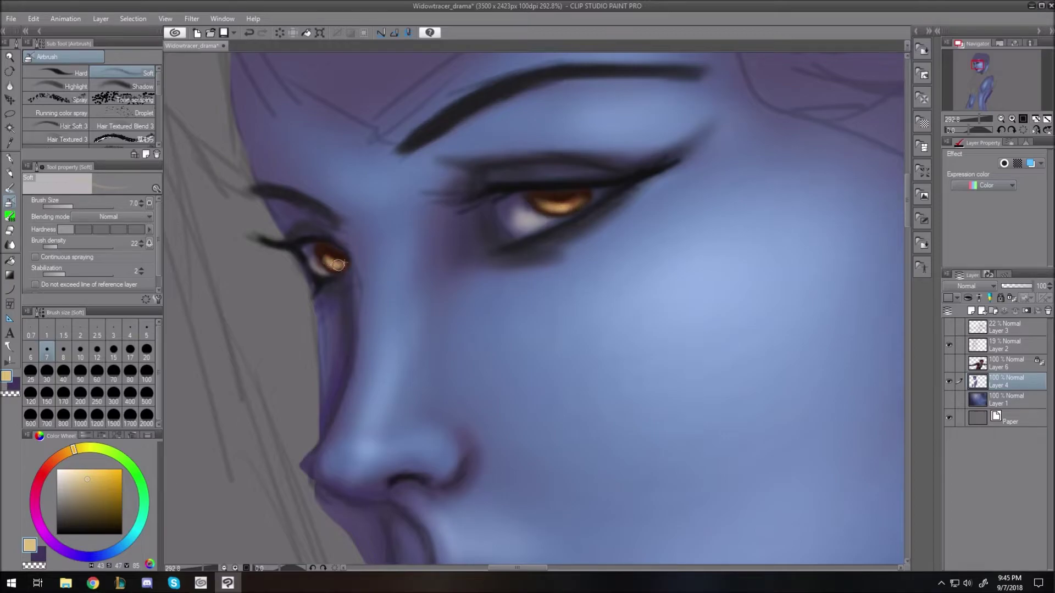
Add a near-white catchlight to the near eye beside the iris with a small soft airbrush.
key("ctrl+0")
left_click_drag(373, 163, 409, 162)
left_click(61, 469)
key("bracketleft")
key("bracketleft")
key("bracketleft")
key("bracketright")
key("bracketright")
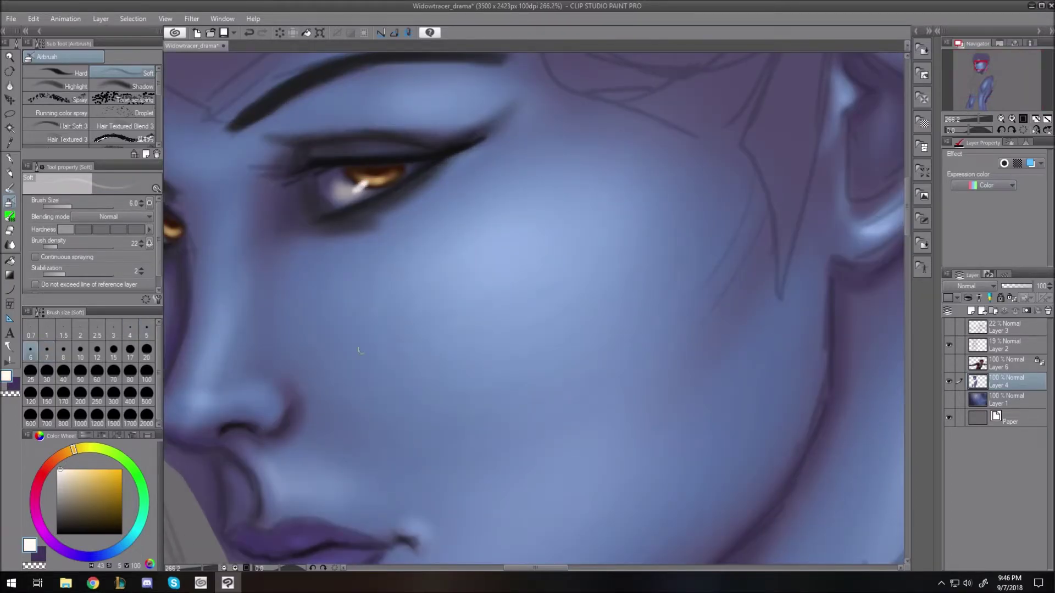
Add a matching near-white catchlight to the far eye with the airbrush at size 3.
left_click_drag(353, 353, 539, 356)
key("bracketleft")
key("bracketleft")
key("bracketleft")
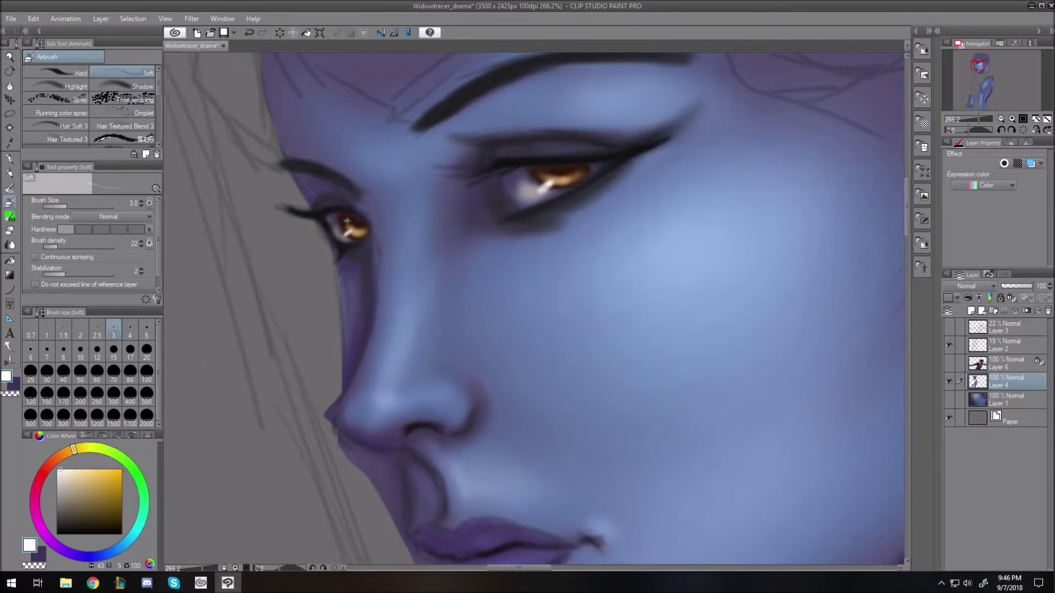
Check the painted face and shoulders with the sketch layer hidden, and show the sketch again.
left_click(362, 221, "alt")
key("ctrl+0")
scroll(365, 177, "up", 4)
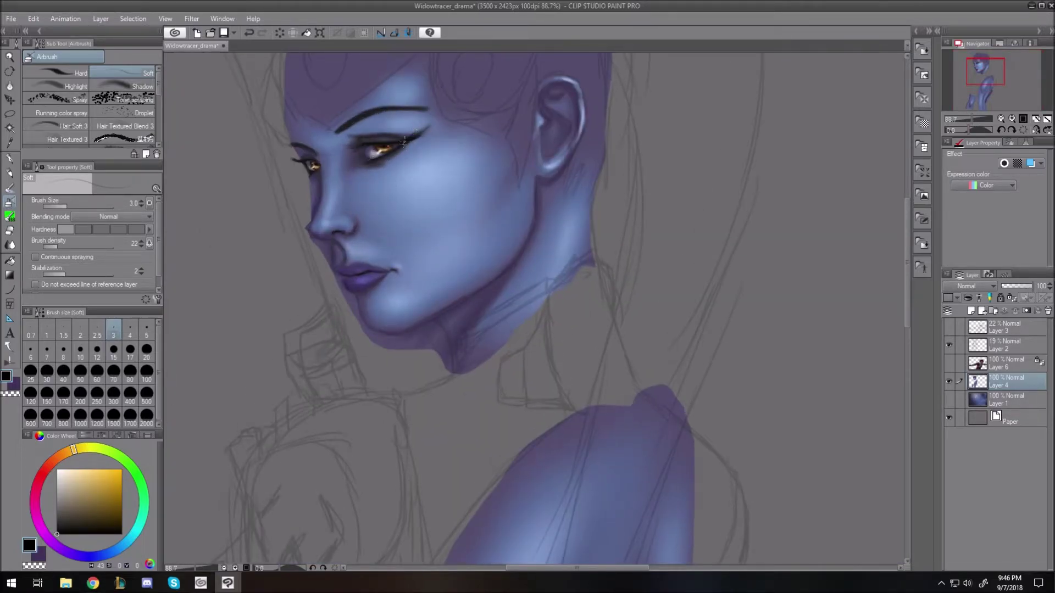
left_click(948, 345)
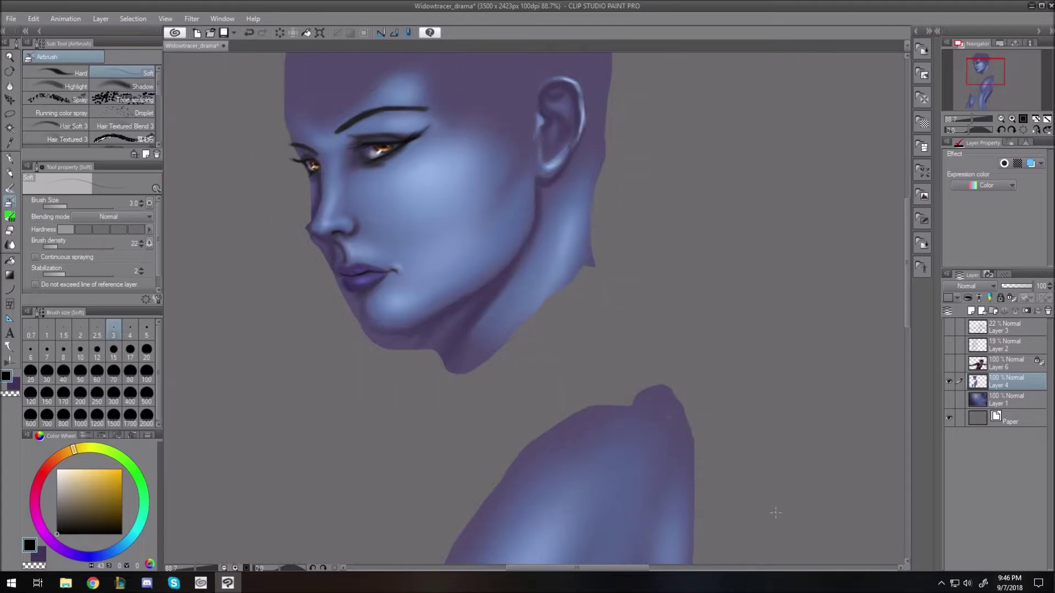
left_click(949, 345)
Erase the stray paint outside the nose, lip and chin contour with lasso selections and save the file.
scroll(337, 308, "up", 4)
key("m")
left_click_drag(282, 103, 278, 132)
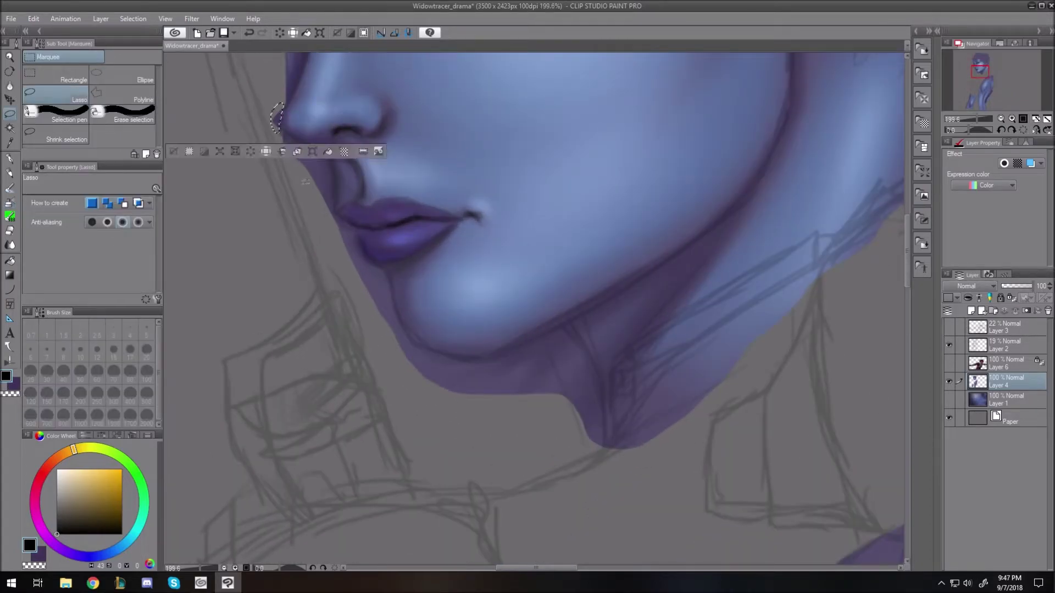
left_click_drag(326, 222, 332, 224)
left_click(339, 221)
left_click_drag(368, 312, 384, 323)
left_click(408, 351)
mouse_move(525, 340)
left_mouse_down()
mouse_move(571, 464)
mouse_move(393, 292)
left_mouse_up()
key("Delete")
key("ctrl+d")
key("ctrl+0")
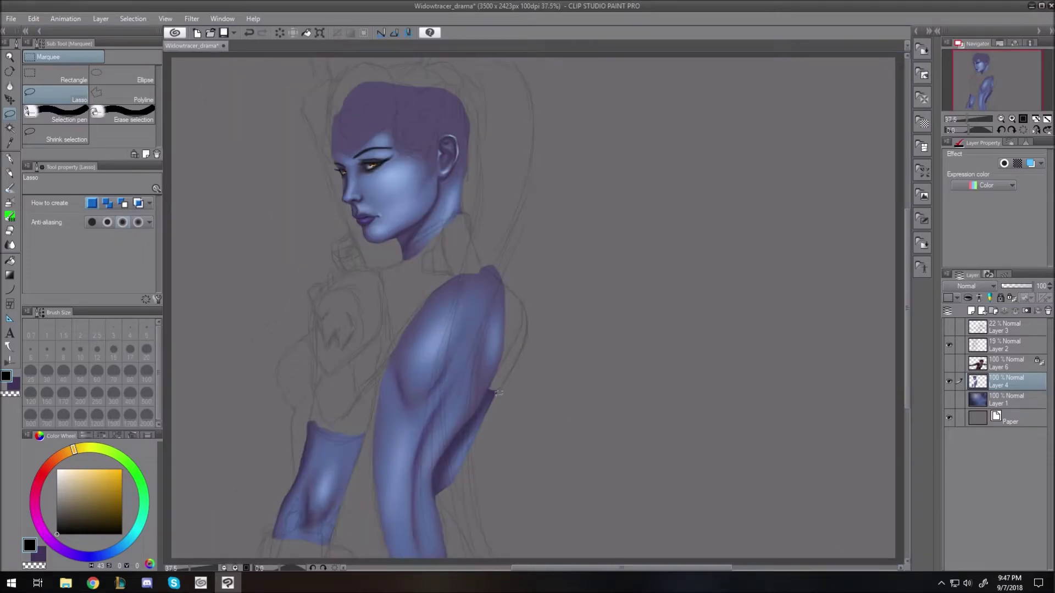
scroll(449, 332, "up", 2)
key("ctrl+s")
Add a new layer directly above the skin layer and choose a near-black violet as the drawing colour.
left_click_drag(908, 330, 909, 274)
scroll(258, 165, "up", 3)
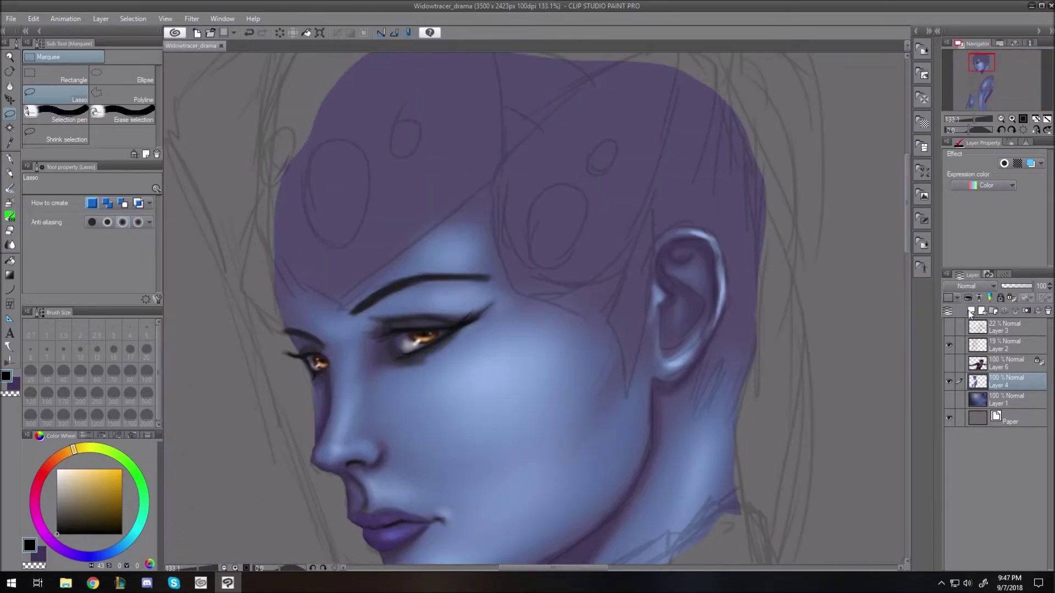
left_click(970, 312)
left_click(59, 527)
left_click(65, 551)
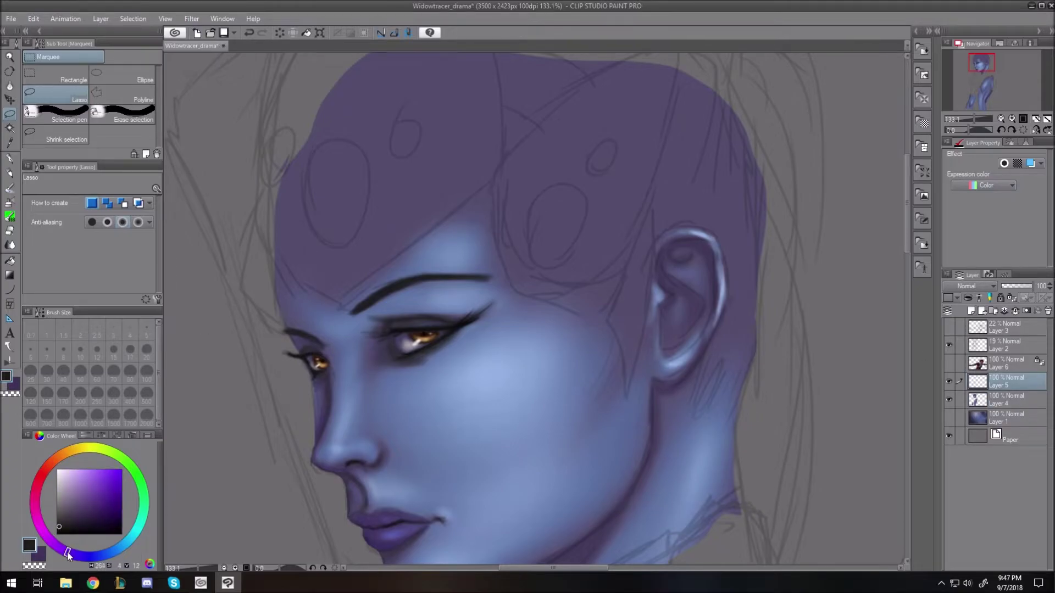
Lasso the helmet's small side piece beyond the far temple and fill it with near-black.
left_click_drag(268, 205, 263, 184)
key("ctrl+d")
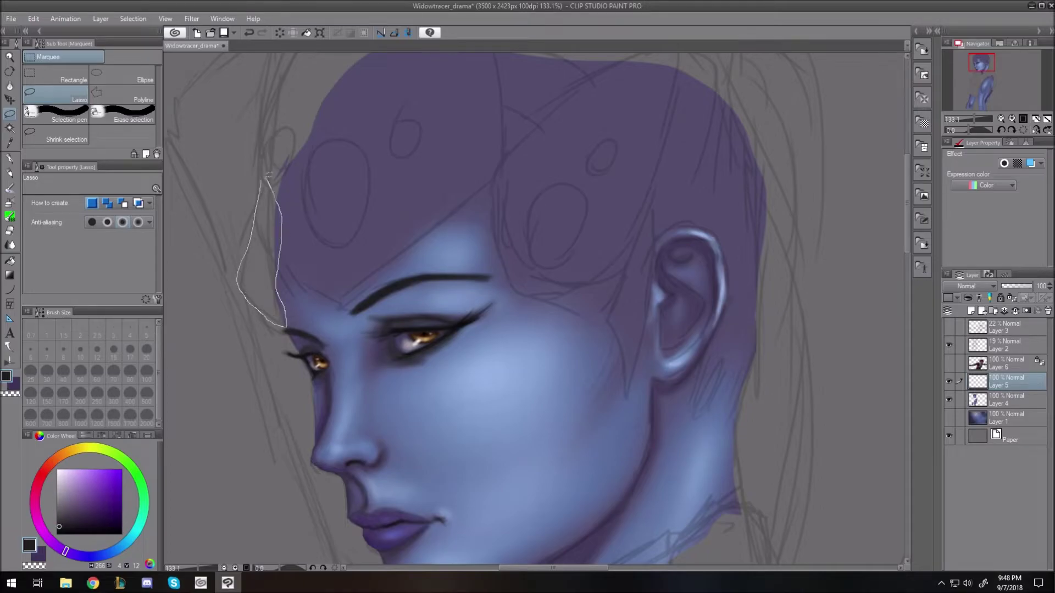
left_click_drag(262, 179, 265, 178)
key("alt+Delete")
key("ctrl+d")
Lasso the helmet's large front dome along the sketch and fill it with dark grey.
left_click_drag(907, 220, 907, 202)
left_click(57, 512)
mouse_move(360, 69)
left_mouse_down()
mouse_move(307, 128)
mouse_move(262, 257)
left_mouse_up()
mouse_move(400, 349)
left_mouse_down()
mouse_move(502, 206)
mouse_move(460, 69)
mouse_move(363, 61)
mouse_move(263, 223)
left_mouse_up()
key("ctrl+d")
mouse_move(339, 395)
left_mouse_down()
mouse_move(477, 282)
mouse_move(482, 102)
mouse_move(373, 65)
left_mouse_up()
mouse_move(271, 229)
left_mouse_down()
mouse_move(259, 266)
mouse_move(308, 354)
left_mouse_up()
key("alt+Delete")
Lasso and fill the helmet's side plate, connecting band and pointed piece before the ear with the same dark grey.
mouse_move(670, 134)
left_mouse_down()
mouse_move(604, 163)
mouse_move(494, 253)
mouse_move(516, 367)
mouse_move(628, 357)
mouse_move(685, 190)
mouse_move(669, 134)
left_mouse_up()
left_click(634, 402)
mouse_move(494, 232)
left_mouse_down()
mouse_move(482, 122)
mouse_move(495, 237)
mouse_move(487, 205)
mouse_move(596, 163)
mouse_move(484, 199)
left_mouse_up()
key("alt+Delete")
mouse_move(644, 305)
left_mouse_down()
mouse_move(621, 362)
mouse_move(656, 358)
mouse_move(647, 304)
left_mouse_up()
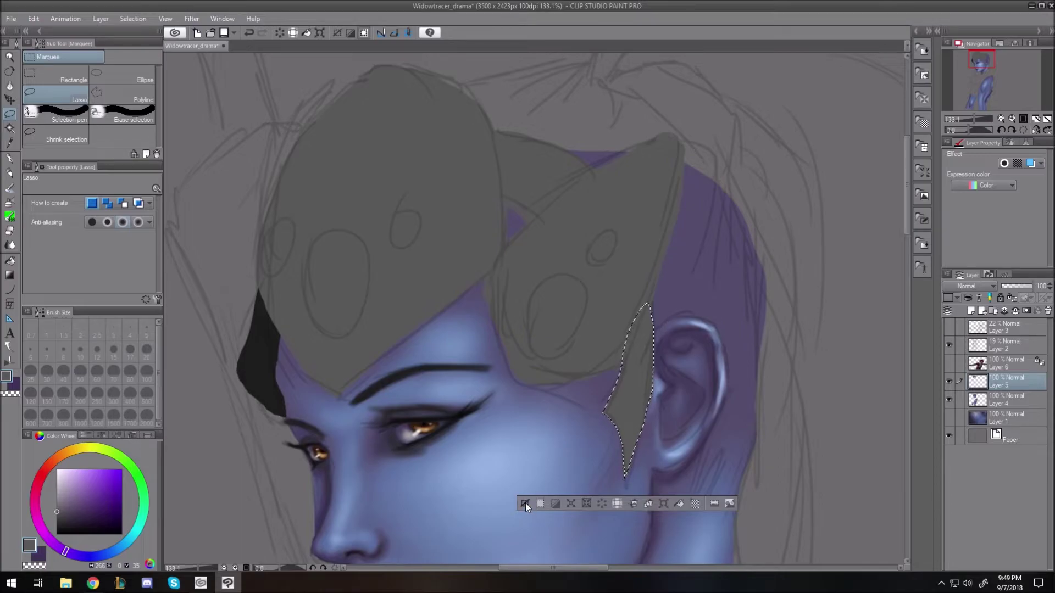
left_click(525, 506)
Lock the helmet layer's transparent pixels and recolour all helmet shapes with the near-black sampled from the far side piece.
key("ctrl+0")
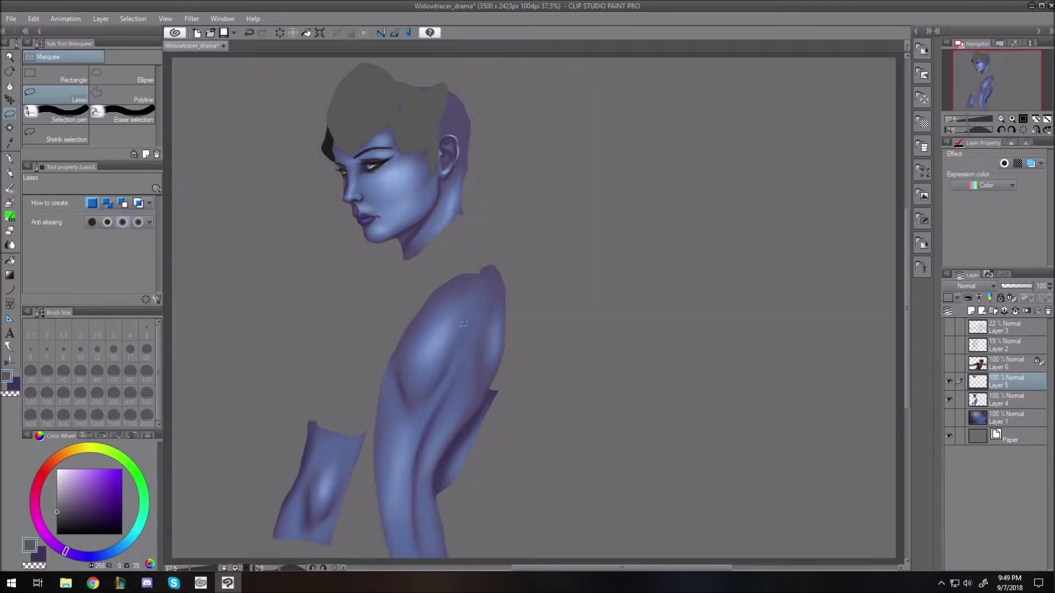
left_click(949, 345)
left_click(1023, 118)
left_click_drag(996, 80, 984, 62)
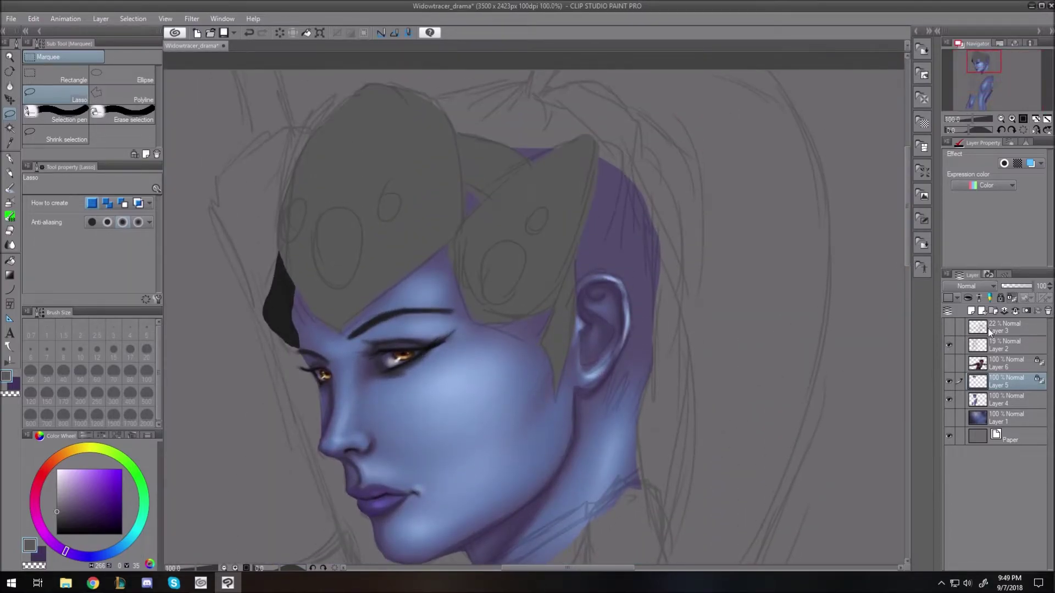
key("b")
left_click(276, 304, "alt")
key("alt+Delete")
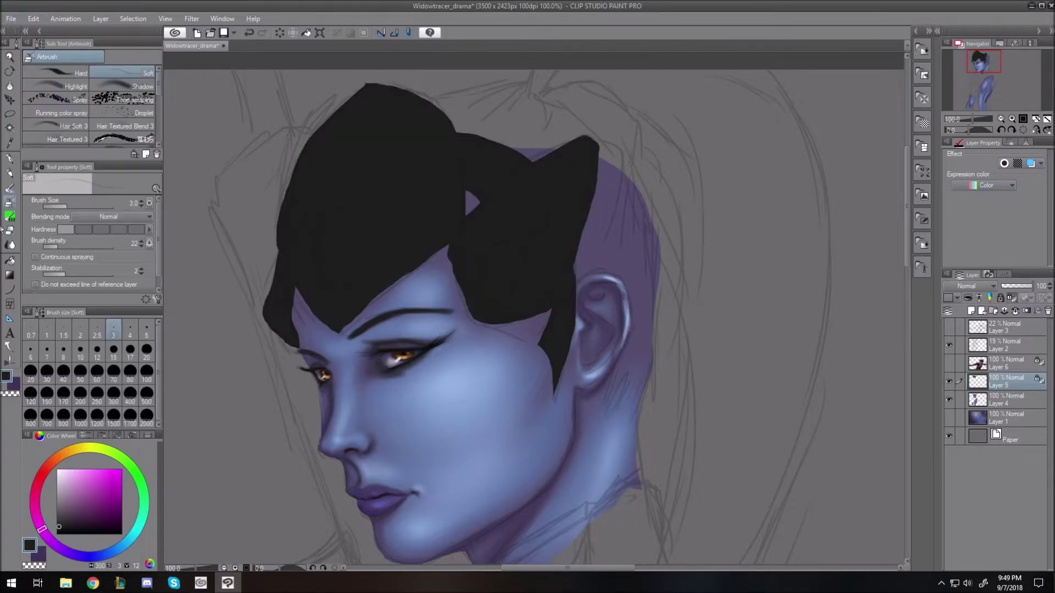
Airbrush a soft dark-grey highlight onto the band between the front dome and the side plate, starting at brush size 30.
left_click(57, 515)
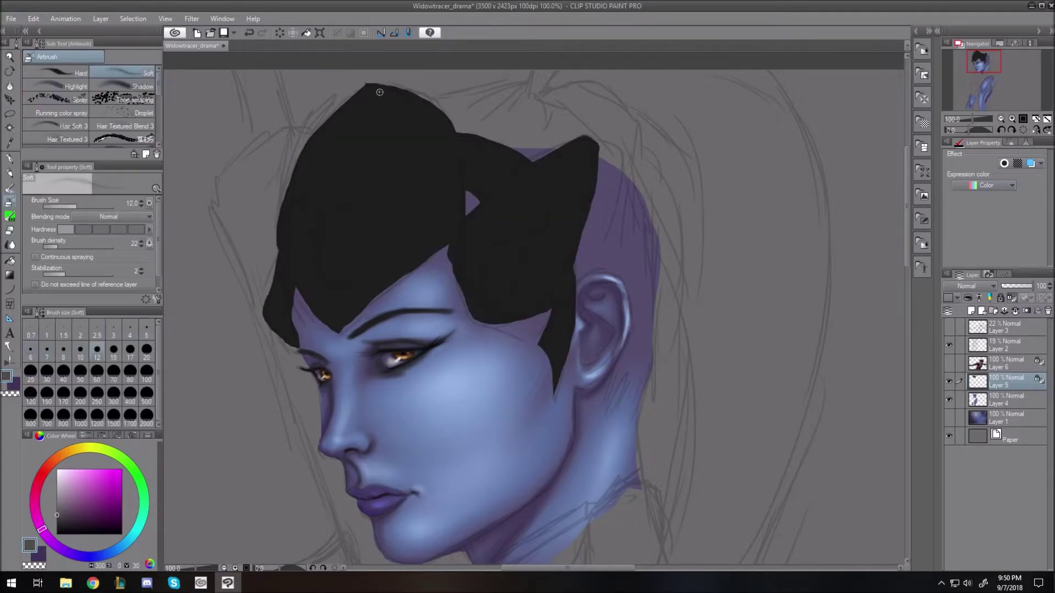
key("m")
left_click_drag(540, 205, 567, 172)
left_click(639, 110)
key("b")
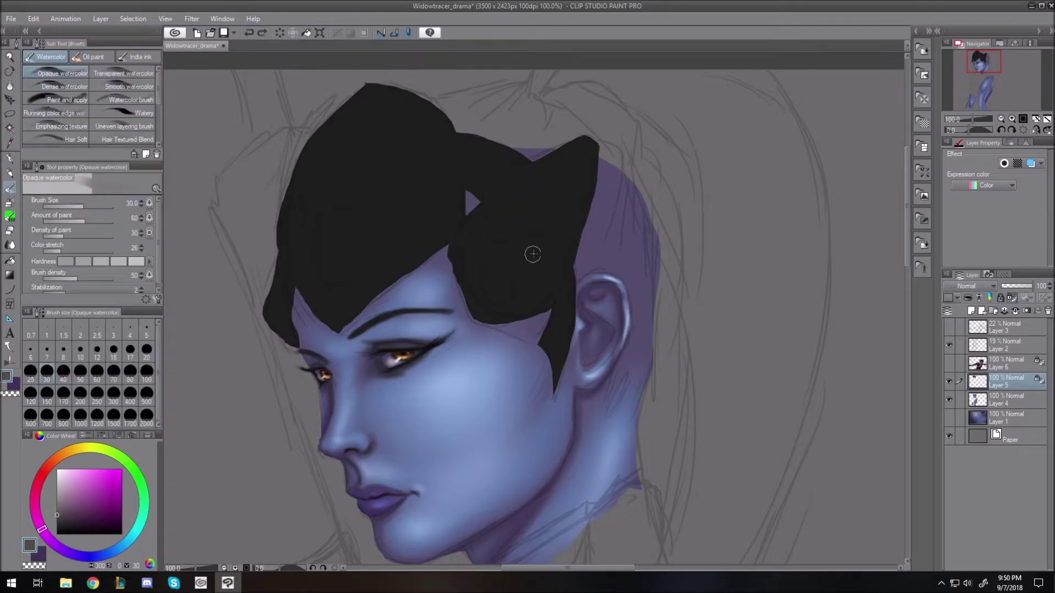
key("b")
left_click_drag(467, 130, 508, 140)
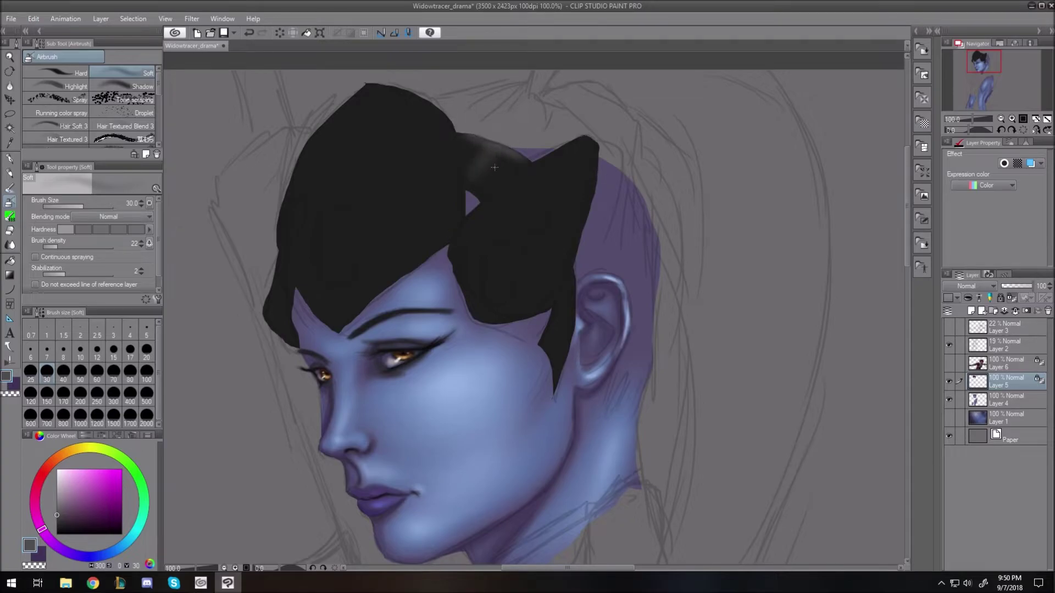
key("]")
key("]")
key("]")
key("]")
left_click_drag(467, 184, 500, 109)
Airbrush a grey highlight along the pointed helmet piece in front of the ear with brush size 20.
key("bracketleft")
key("bracketleft")
key("bracketleft")
key("bracketleft")
key("bracketleft")
key("bracketleft")
key("bracketleft")
key("bracketleft")
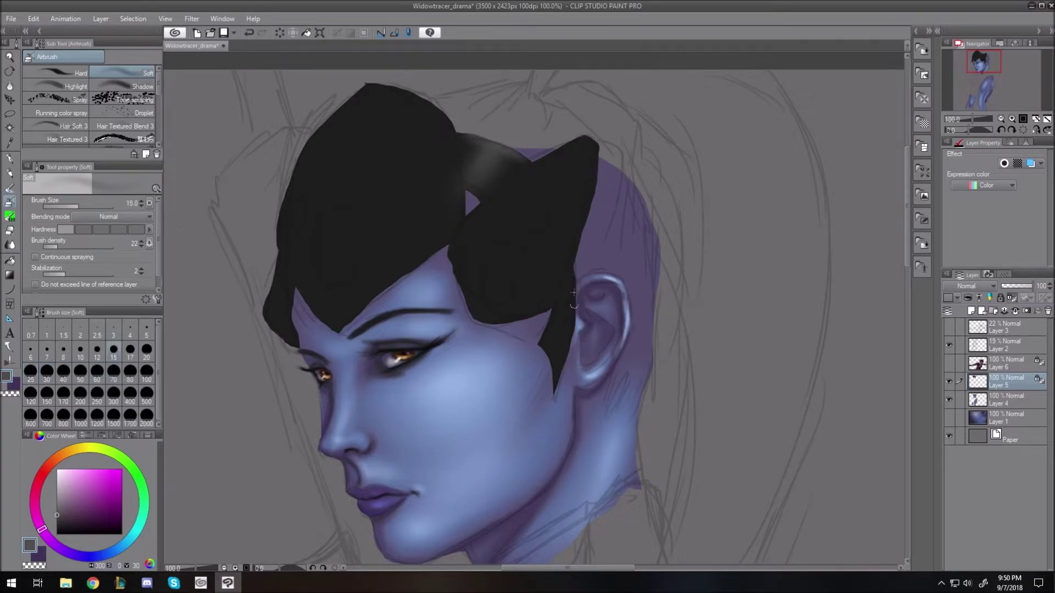
key("bracketright")
key("bracketright")
key("bracketright")
key("bracketright")
left_click_drag(569, 300, 555, 365)
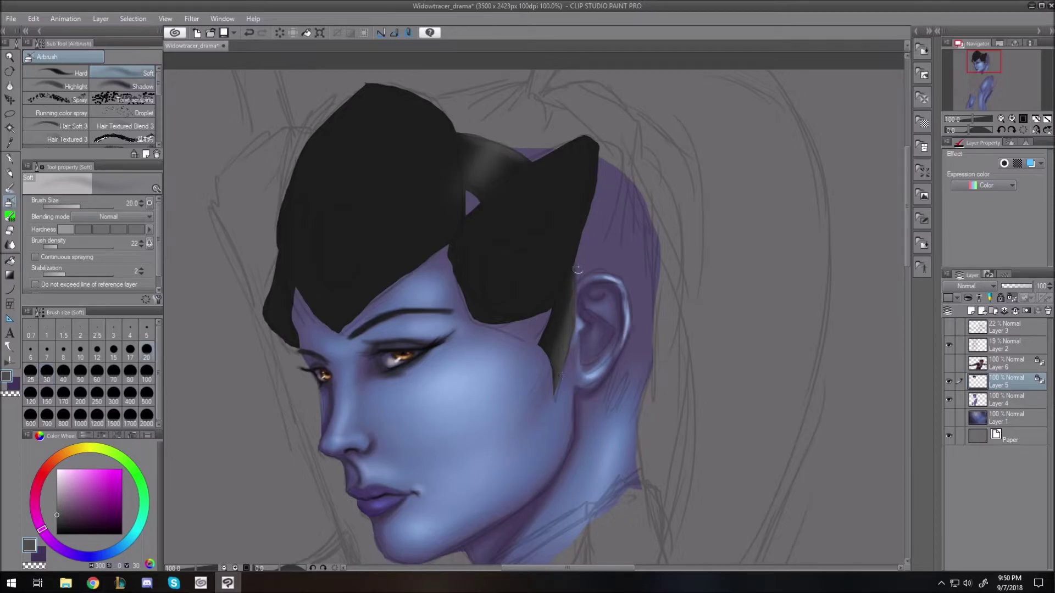
Lasso the rear strip of the helmet's side plate and shade it with dark grey.
key("m")
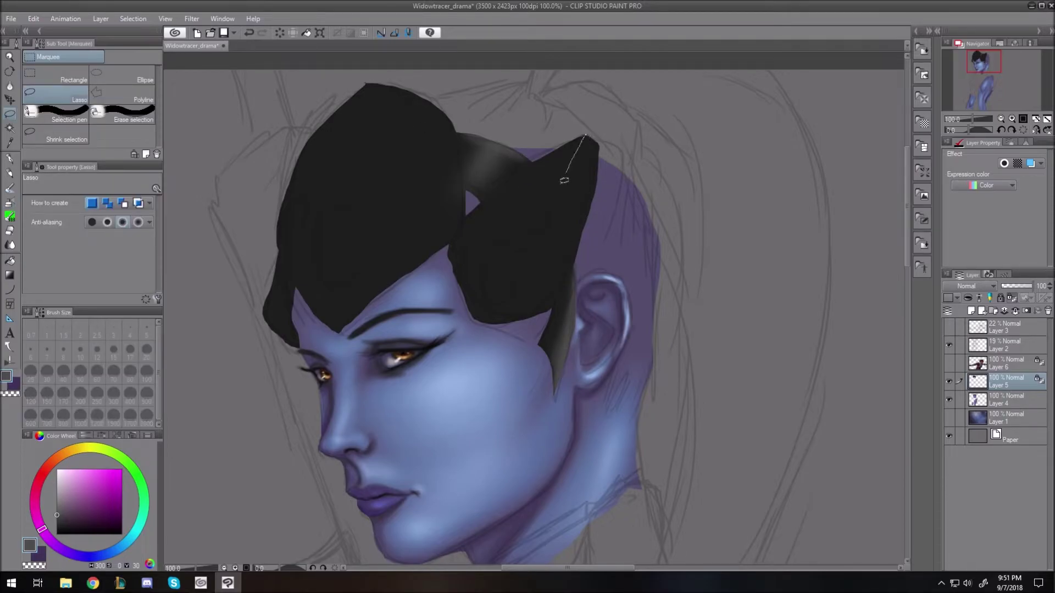
mouse_move(489, 303)
left_mouse_down()
mouse_move(541, 312)
mouse_move(586, 151)
left_mouse_up()
key("b")
key("ctrl+d")
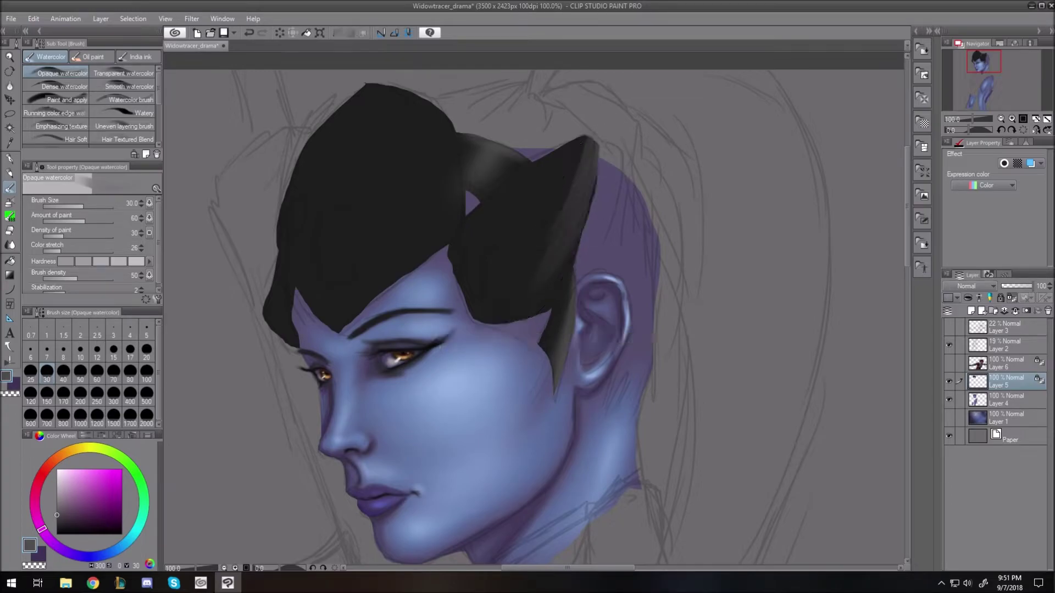
key("b")
key("]")
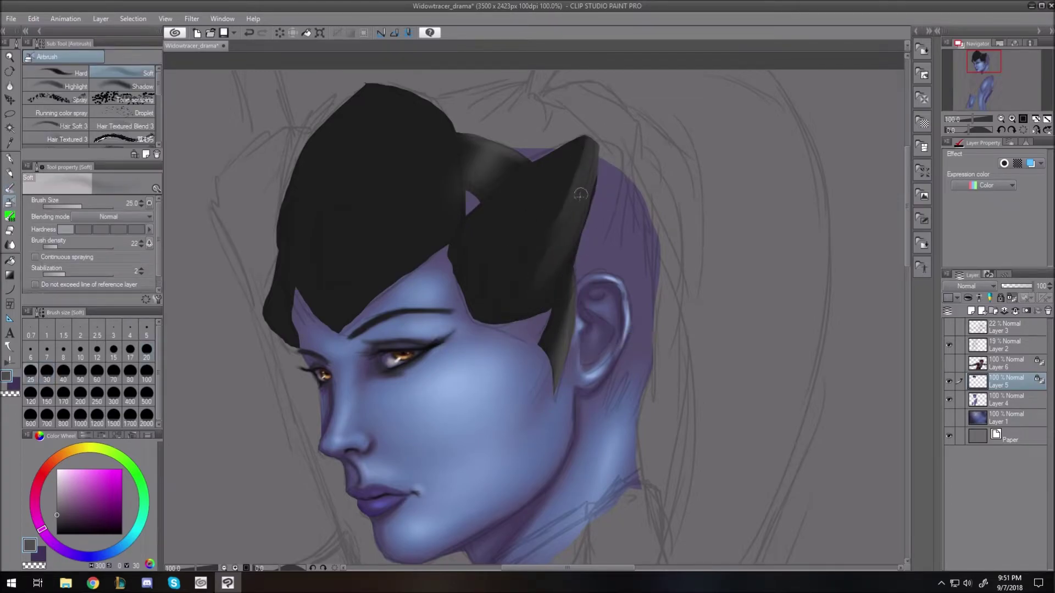
Lasso the small upper lens on the side plate and airbrush a grey highlight inside it at size 25.
scroll(560, 230, "up", 2)
key("m")
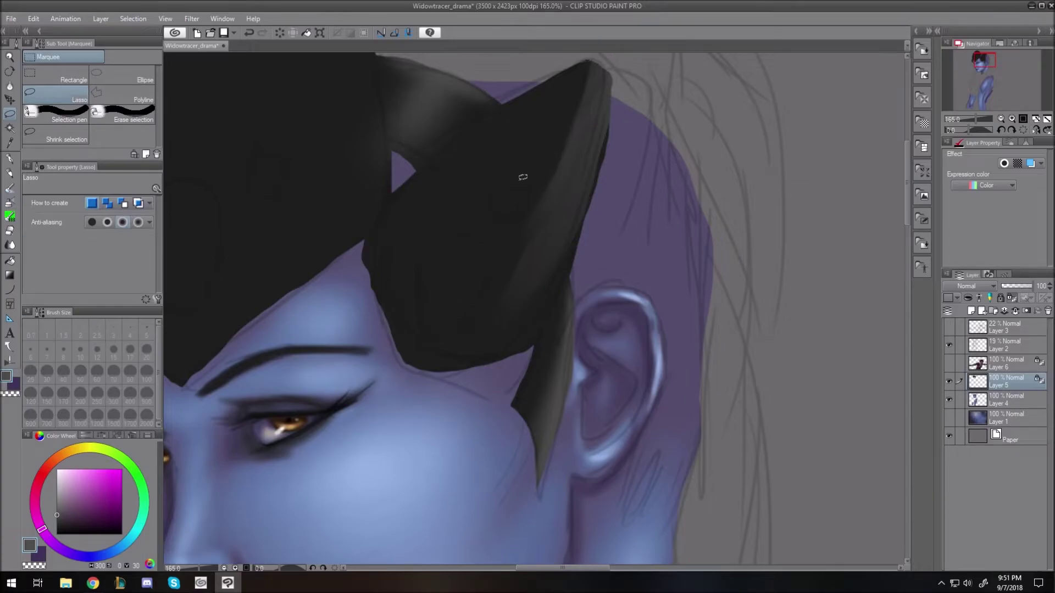
mouse_move(498, 194)
left_mouse_down()
mouse_move(532, 192)
mouse_move(516, 212)
mouse_move(532, 165)
left_mouse_up()
key("b")
key("ctrl+d")
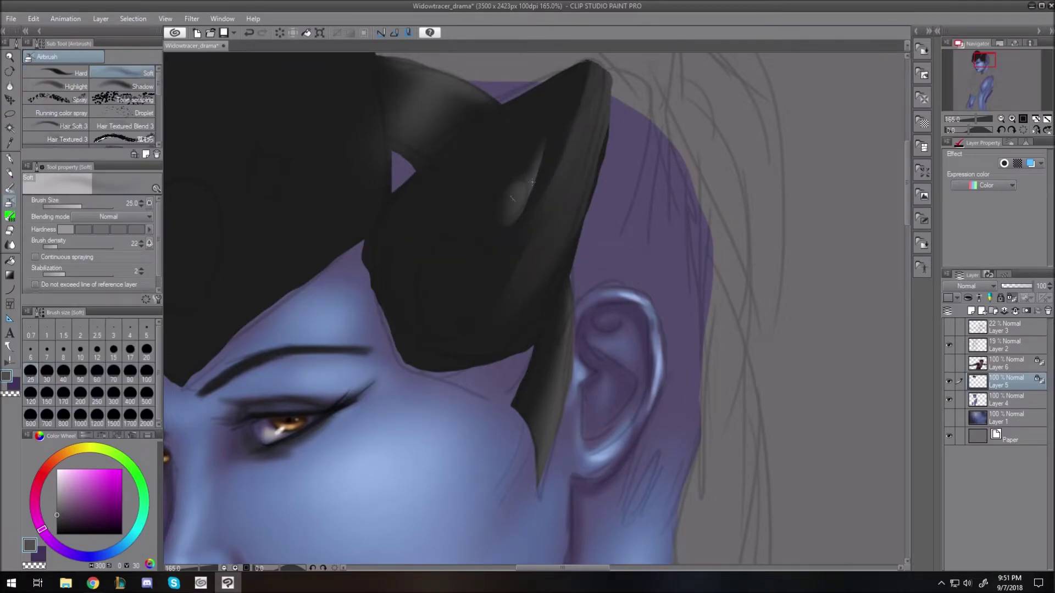
Lasso the large oval lens on the side plate and airbrush grey highlights along its edge.
key("m")
left_click_drag(435, 327, 487, 266)
key("ctrl+d")
left_click_drag(455, 229, 415, 305)
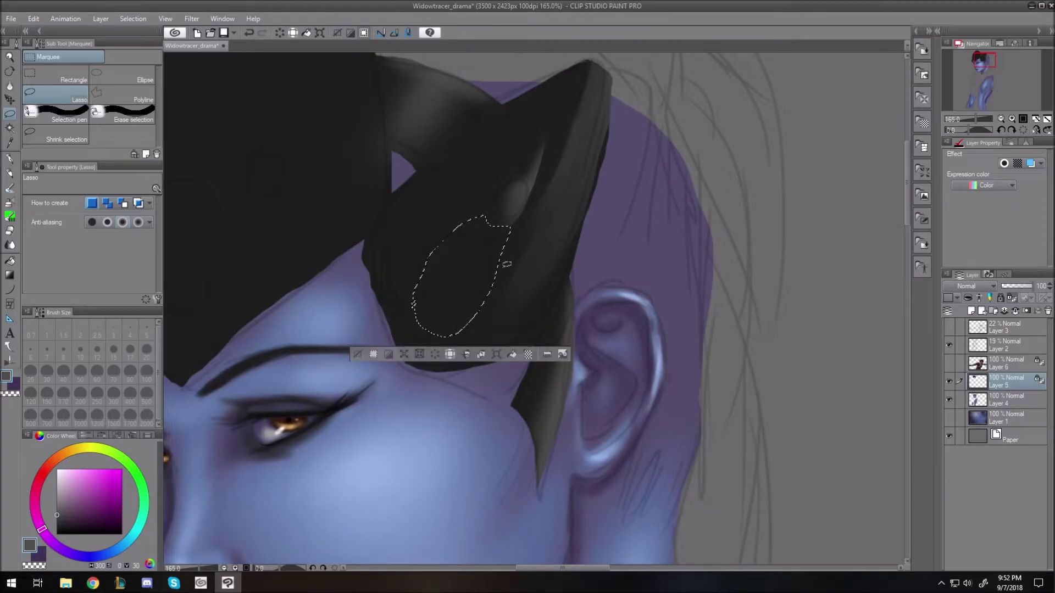
key("b")
key("b")
mouse_move(488, 246)
left_mouse_down()
mouse_move(481, 292)
mouse_move(471, 250)
mouse_move(458, 327)
left_mouse_up()
left_click(359, 355)
Lasso the near half of the front dome and shade its outer edge grey with the soft airbrush at size 50.
key("ctrl+0")
scroll(355, 94, "up", 13)
left_click_drag(910, 261, 909, 231)
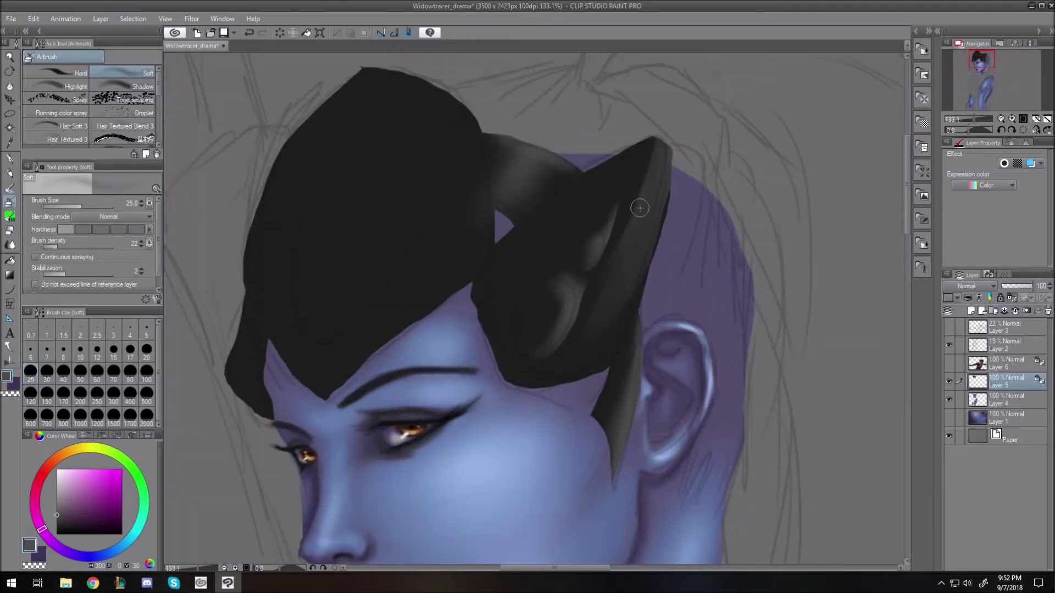
left_click(9, 114)
mouse_move(376, 57)
left_mouse_down()
mouse_move(320, 196)
mouse_move(367, 244)
left_mouse_up()
mouse_move(332, 386)
left_mouse_down()
mouse_move(476, 113)
mouse_move(374, 59)
left_mouse_up()
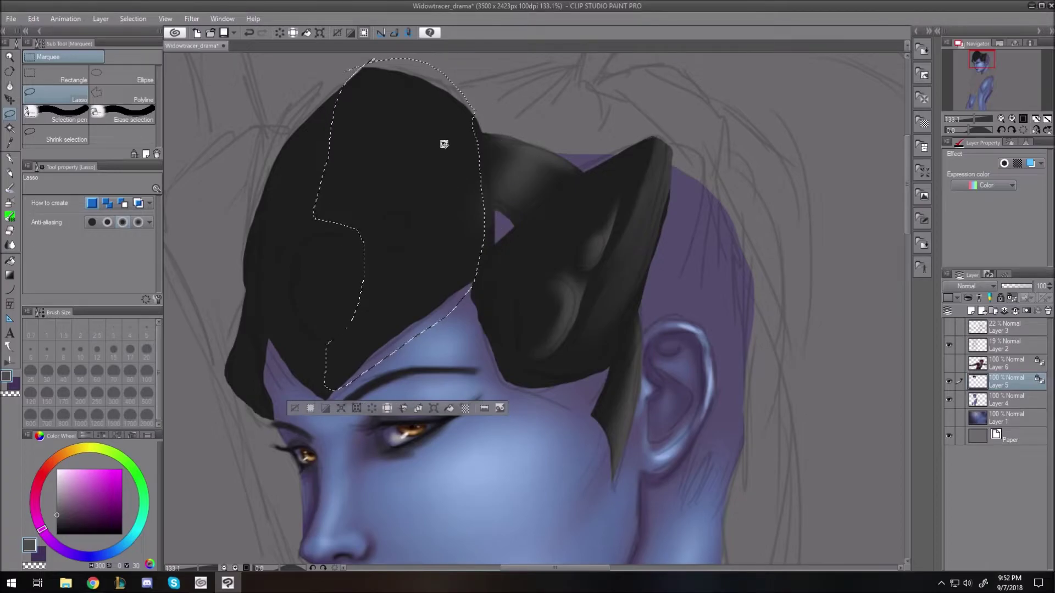
mouse_move(466, 113)
left_mouse_down()
mouse_move(491, 220)
mouse_move(467, 193)
mouse_move(489, 171)
mouse_move(484, 264)
mouse_move(477, 119)
mouse_move(495, 243)
left_mouse_up()
key("b")
key("]")
key("]")
key("]")
mouse_move(456, 102)
left_mouse_down()
mouse_move(467, 132)
mouse_move(426, 275)
mouse_move(359, 344)
left_mouse_up()
left_click_drag(440, 157, 396, 109)
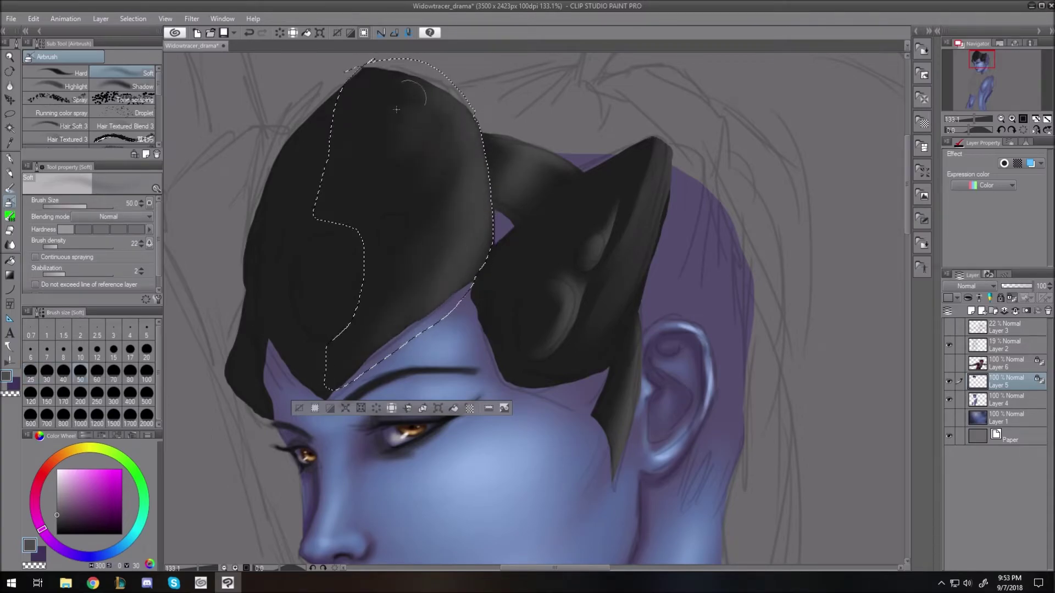
key("ctrl+d")
Lasso the small lens on the front dome's near side and airbrush a grey highlight inside it.
key("m")
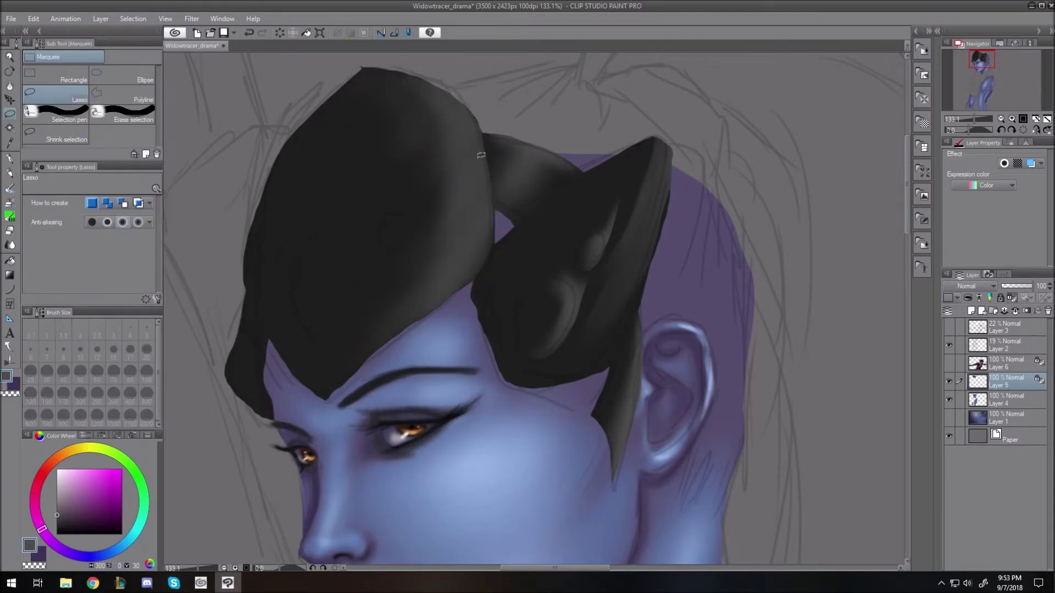
mouse_move(427, 176)
left_mouse_down()
mouse_move(405, 163)
mouse_move(395, 264)
left_mouse_up()
key("b")
key("b")
key("ctrl+d")
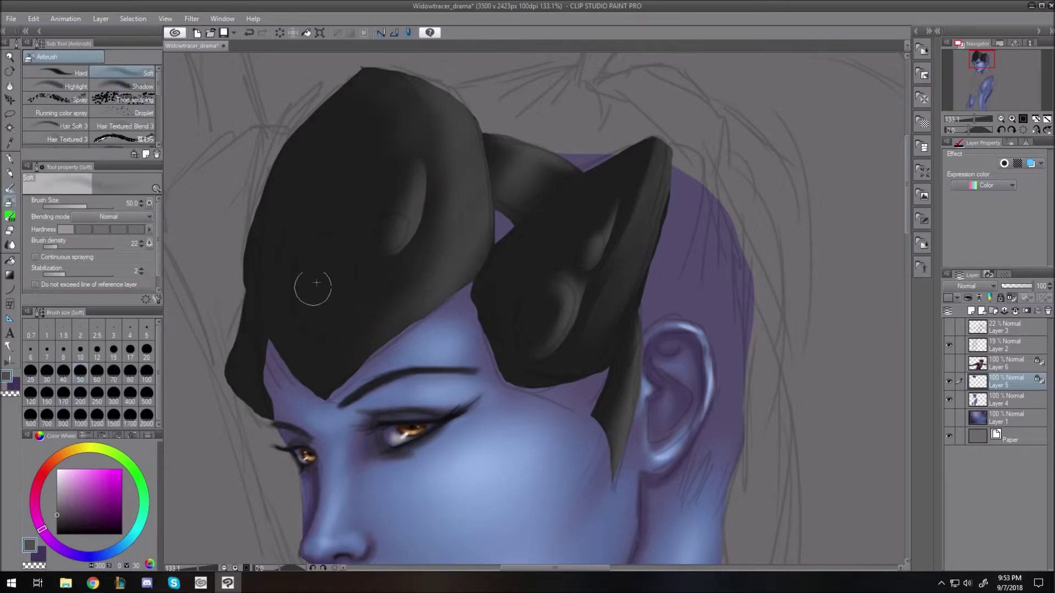
Lasso the large central lens on the front dome with its tapered top and airbrush grey shading inside it.
key("m")
mouse_move(349, 172)
left_mouse_down()
mouse_move(331, 156)
mouse_move(349, 231)
mouse_move(316, 255)
mouse_move(341, 321)
left_mouse_up()
key("b")
key("b")
key("ctrl+d")
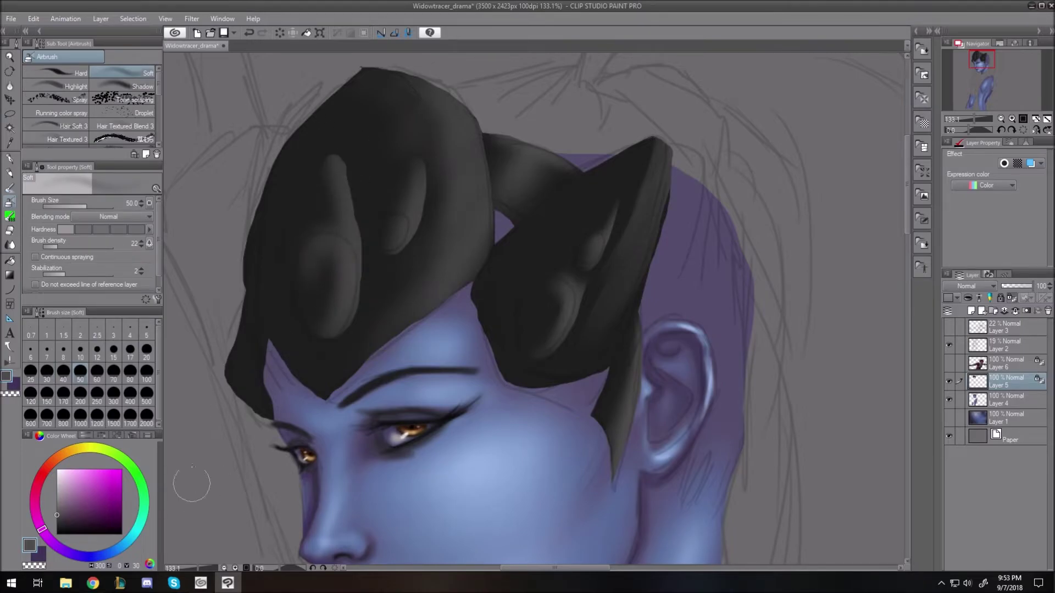
Shade the lens at the dome's far edge within a lasso selection and add a grey highlight to the far side piece.
key("m")
left_click_drag(287, 167, 264, 259)
key("b")
key("ctrl+d")
key("bracketleft")
left_click_drag(240, 360, 256, 398)
Define the upper rims of the dome and side plate lenses with grey strokes of the soft airbrush at varying small sizes.
key("bracketright")
key("bracketright")
key("bracketright")
key("bracketright")
key("bracketleft")
key("bracketleft")
key("bracketleft")
key("bracketleft")
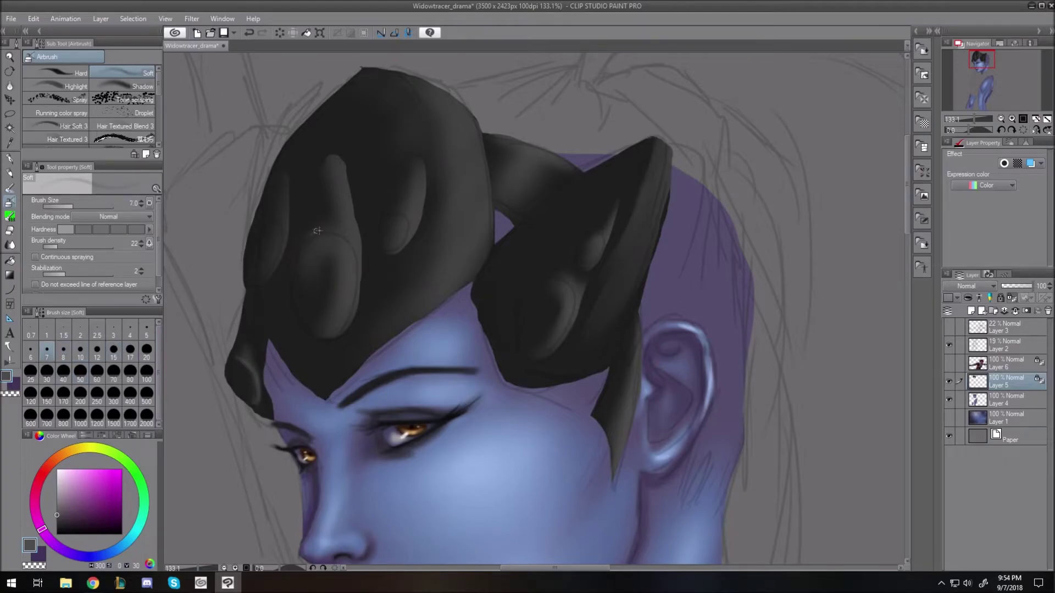
key("bracketright")
key("bracketright")
key("bracketright")
key("bracketright")
key("bracketright")
key("bracketright")
left_click_drag(338, 219, 336, 187)
key("bracketleft")
key("bracketleft")
key("bracketleft")
key("bracketleft")
key("bracketleft")
key("bracketleft")
key("bracketright")
key("bracketright")
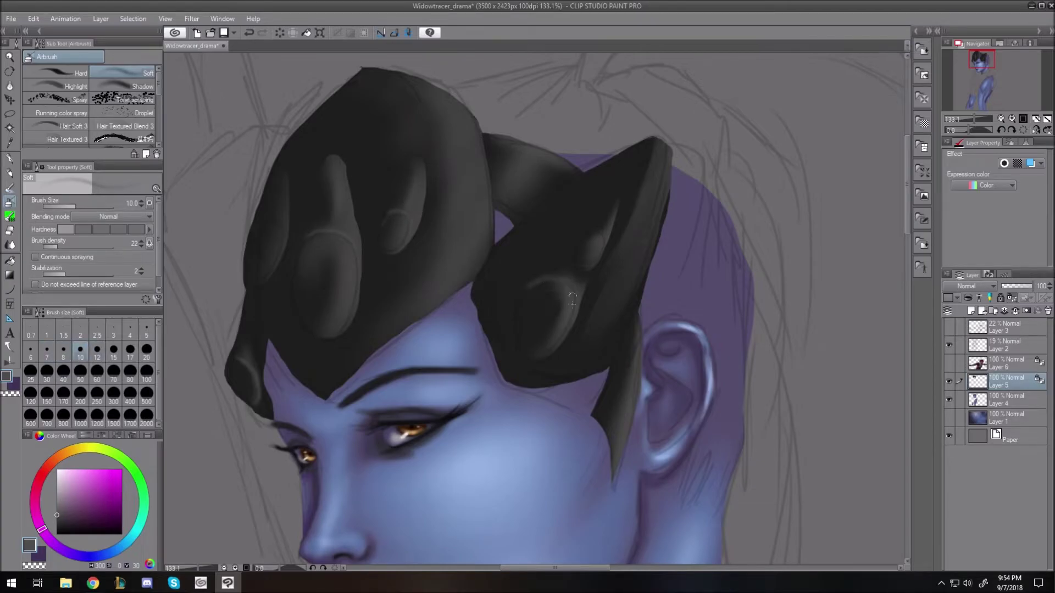
Darken the helmet's side plate with near-black sampled from the helmet, using the soft airbrush at size 50.
scroll(654, 252, "down", 13)
scroll(376, 113, "up", 12)
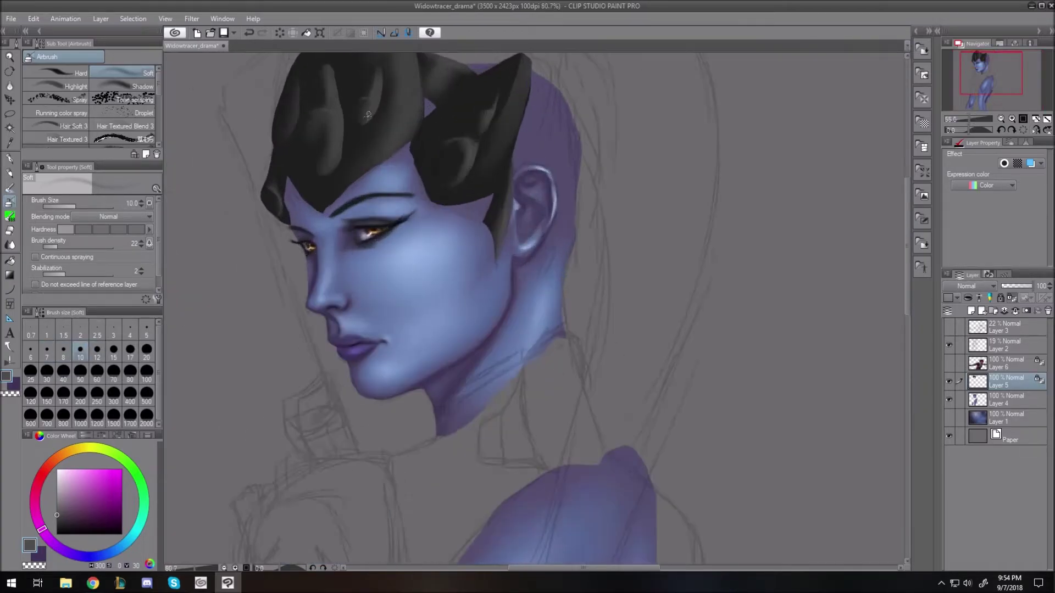
left_click_drag(905, 240, 906, 199)
key("bracketright")
left_click(660, 256, "alt")
left_click(593, 201, "alt")
key("bracketright")
key("bracketright")
key("bracketright")
key("bracketright")
key("bracketright")
key("bracketright")
key("bracketright")
mouse_move(592, 198)
left_mouse_down()
mouse_move(563, 267)
mouse_move(496, 307)
mouse_move(508, 363)
left_mouse_up()
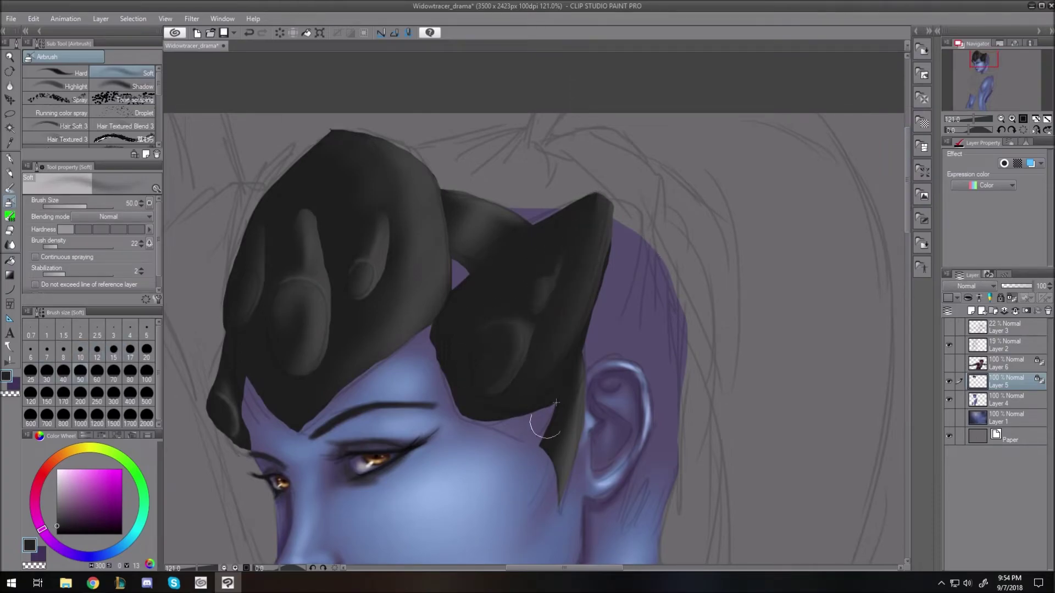
Shade the inner edge of the dome's near-side lens with near-black, using the soft airbrush at small sizes.
key("bracketleft")
key("bracketleft")
key("bracketleft")
key("bracketleft")
key("bracketleft")
key("bracketleft")
key("bracketleft")
key("bracketleft")
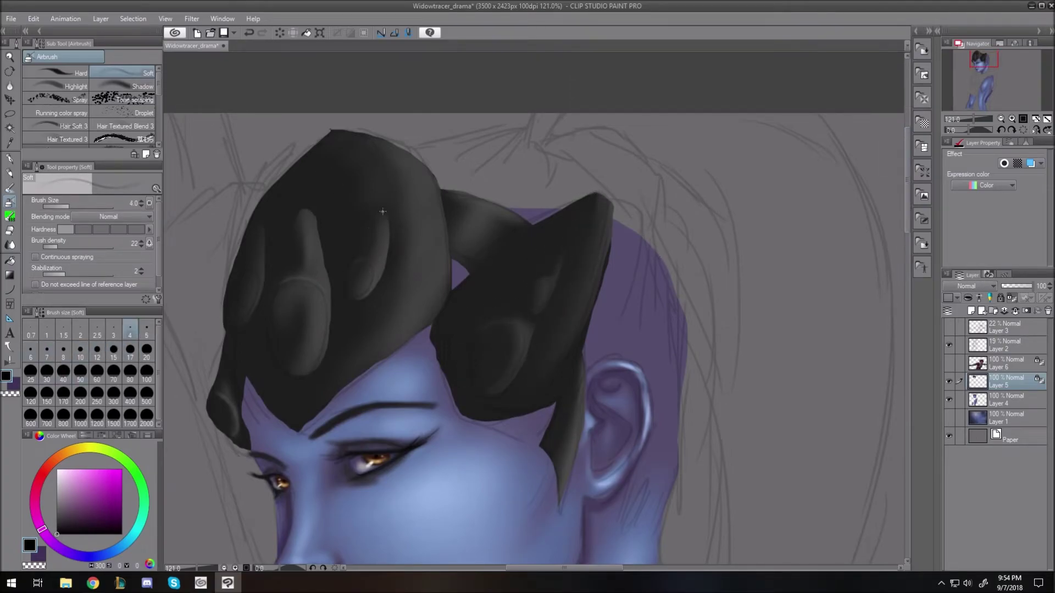
key("bracketright")
key("bracketright")
key("bracketright")
key("bracketright")
key("bracketright")
key("bracketright")
key("bracketright")
key("bracketright")
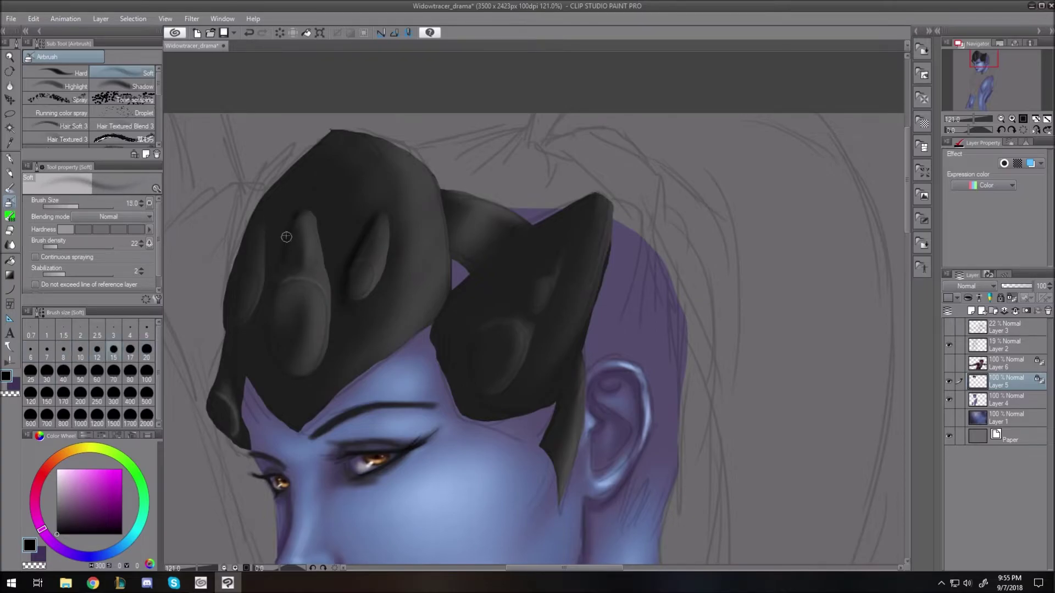
Deepen the shadow around the dome's central lens and beneath its rounded end with near-black, at about size 17.
key("bracketleft")
key("bracketleft")
key("bracketleft")
key("bracketleft")
key("bracketleft")
key("bracketleft")
key("bracketleft")
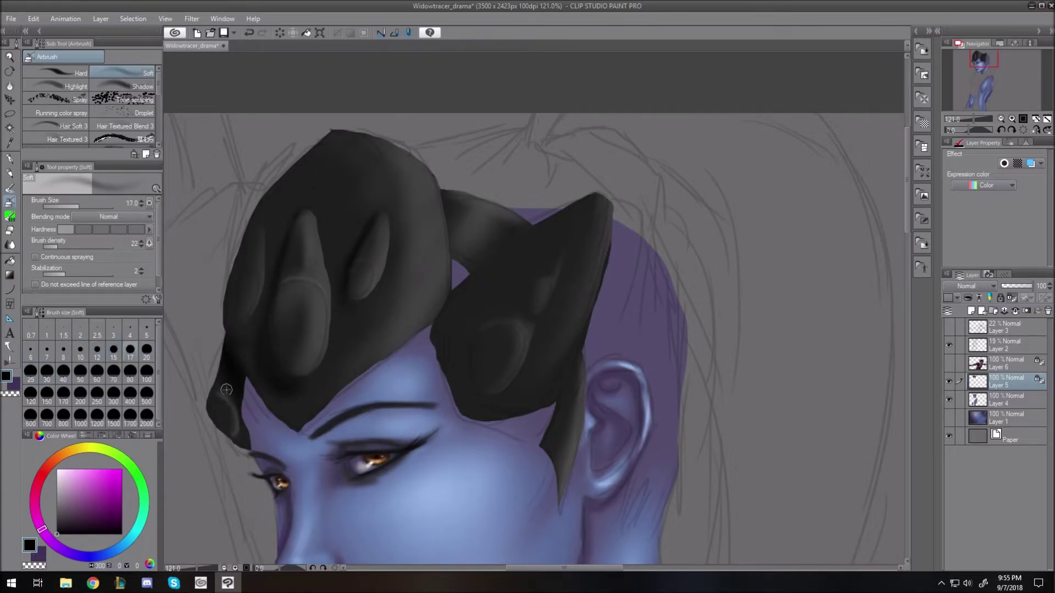
Darken the far side and upper area of the dome with near-black, using the soft airbrush at size 60.
key("bracketright")
key("bracketright")
key("bracketright")
key("bracketright")
key("bracketright")
key("bracketright")
key("bracketright")
key("bracketright")
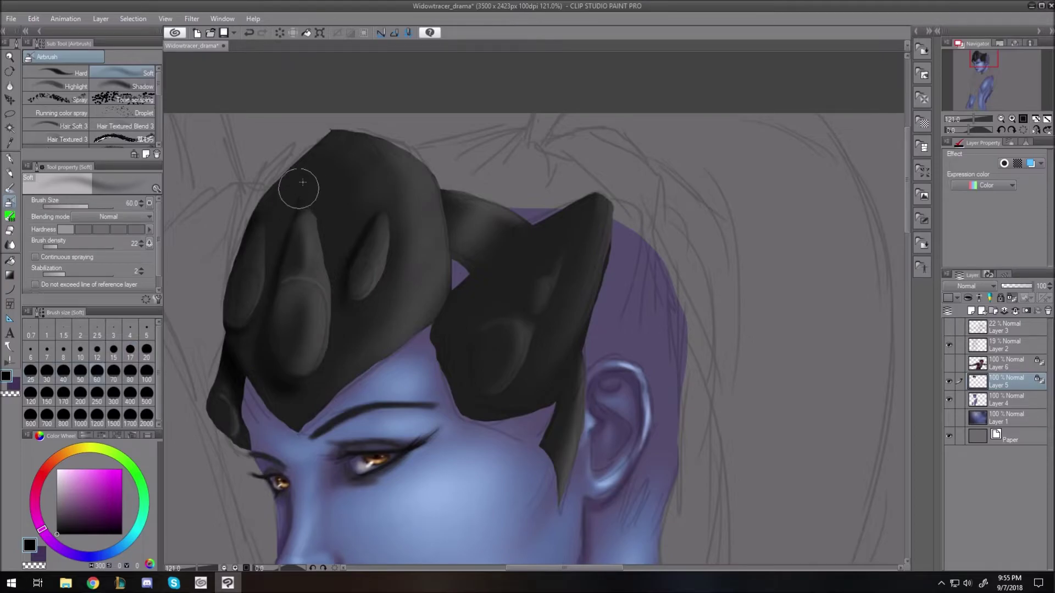
Paint near-black shadows around the side plate's large and small lenses with the soft airbrush at sizes 15 to 20.
key("bracketleft")
key("bracketleft")
key("bracketleft")
key("bracketleft")
key("bracketleft")
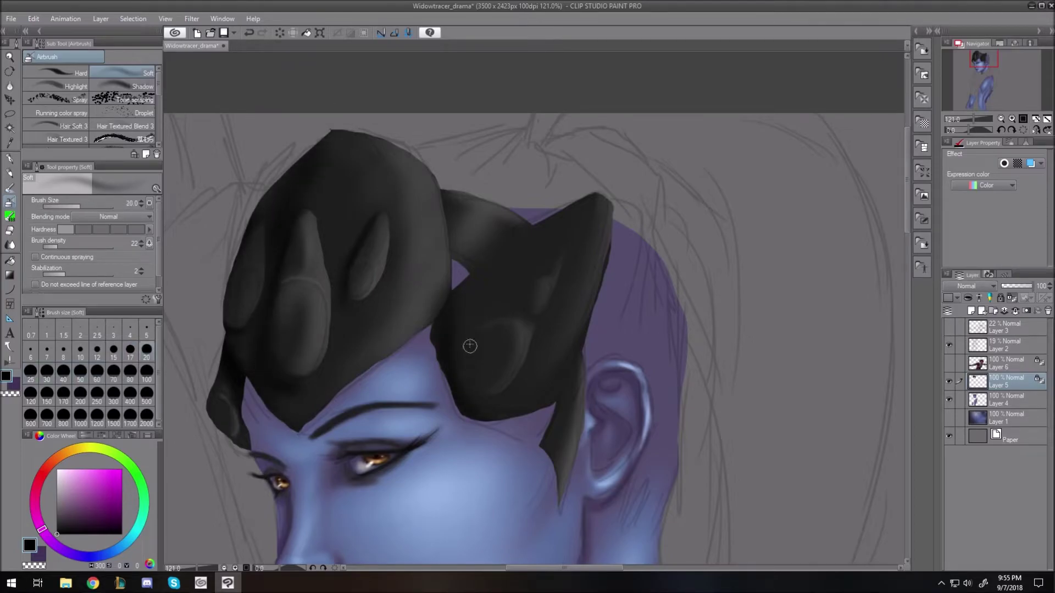
key("bracketleft")
key("bracketleft")
key("bracketright")
key("bracketright")
key("bracketright")
key("bracketright")
key("bracketright")
key("bracketright")
key("bracketright")
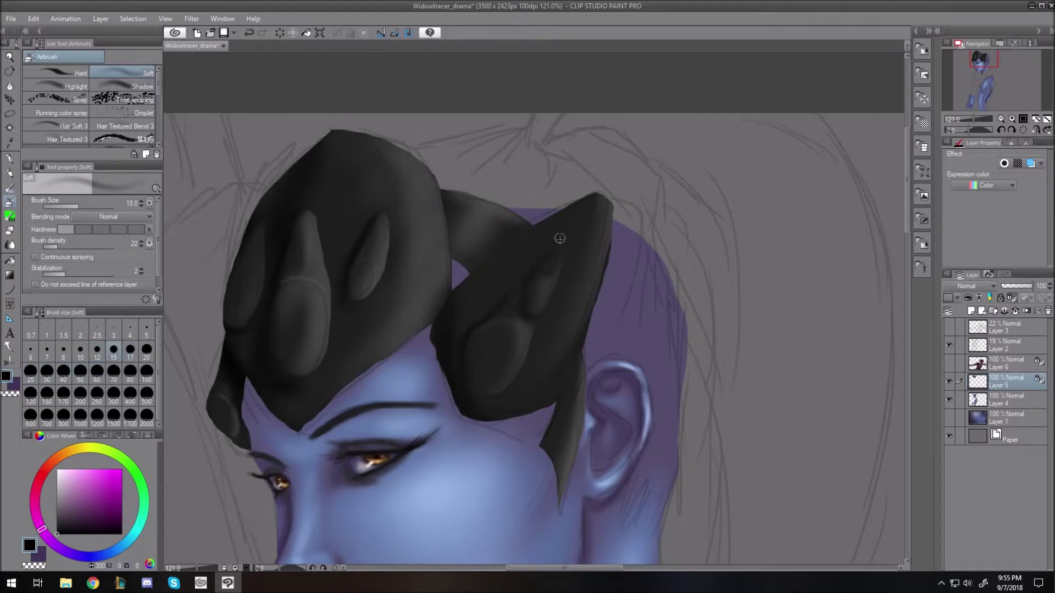
Separate the side plate from the connecting band and lower spike with near-black shading along its upper and lower edges.
key("bracketleft")
key("bracketleft")
key("bracketleft")
key("bracketleft")
key("bracketleft")
key("bracketleft")
left_click_drag(507, 244, 471, 270)
key("bracketright")
key("bracketright")
key("bracketright")
key("bracketright")
key("bracketright")
key("bracketright")
key("bracketleft")
key("bracketleft")
key("bracketleft")
key("bracketleft")
key("bracketleft")
key("bracketleft")
key("bracketright")
key("bracketright")
key("bracketright")
key("bracketright")
key("bracketright")
key("bracketright")
Define the rim of the rounded cap on the dome's near-side lens with the soft airbrush at about size 8.
key("bracketleft")
key("bracketleft")
key("bracketleft")
key("bracketleft")
key("bracketleft")
key("bracketleft")
key("bracketleft")
key("bracketleft")
key("bracketleft")
key("bracketleft")
key("bracketright")
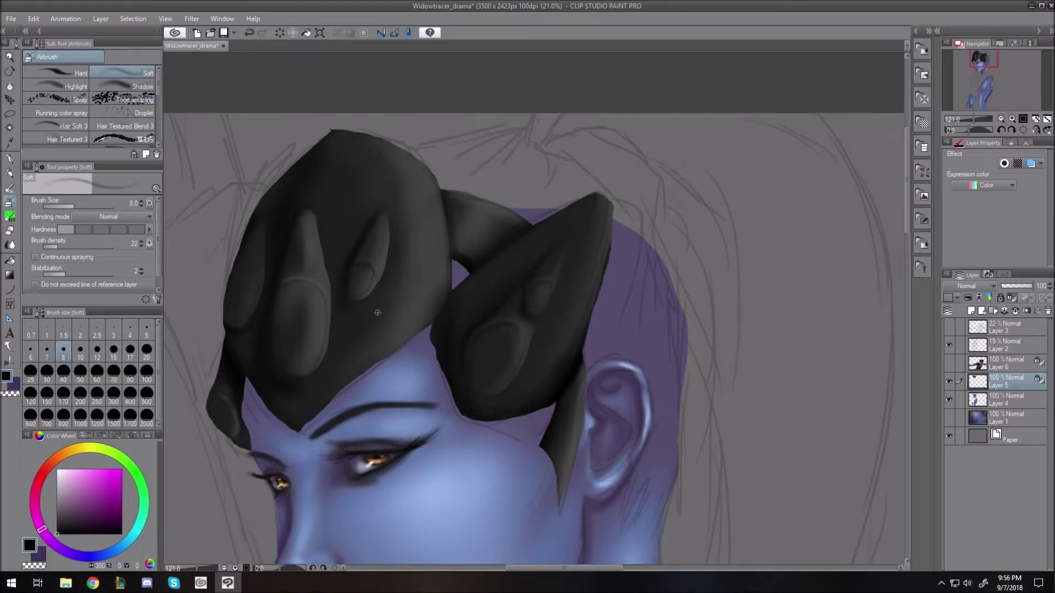
Lighten the dome and side plate with dark grey sampled from the helmet, using the soft airbrush at sizes 30 to 60.
scroll(377, 313, "down", 12)
scroll(439, 118, "up", 13)
left_click_drag(907, 255, 906, 223)
left_click(460, 252, "alt")
key("bracketright")
key("bracketright")
key("bracketright")
key("bracketright")
key("bracketright")
key("bracketright")
key("bracketright")
key("bracketright")
key("bracketright")
left_click_drag(398, 347, 382, 373)
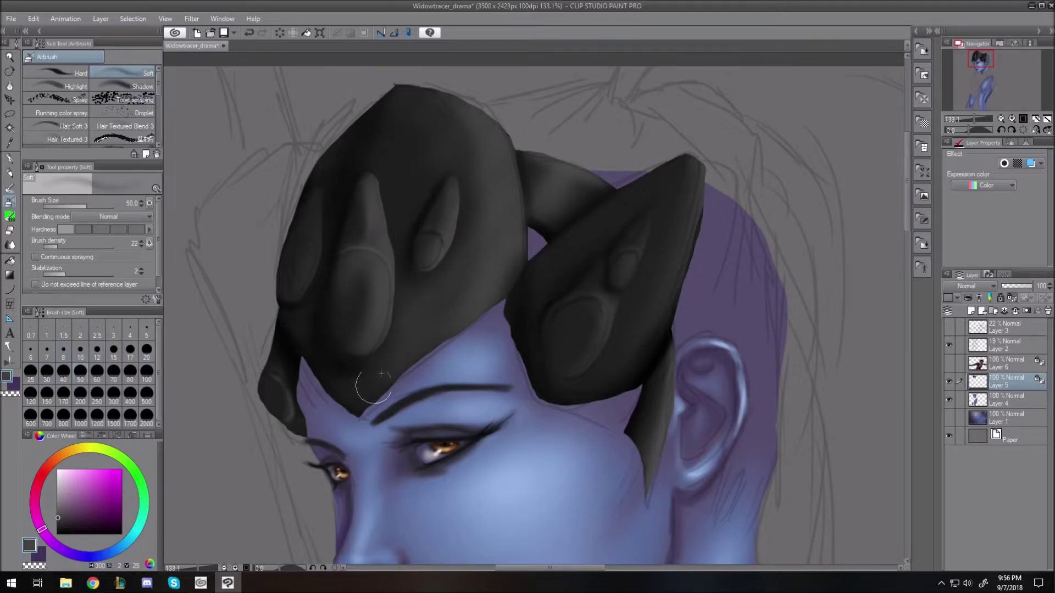
key("bracketright")
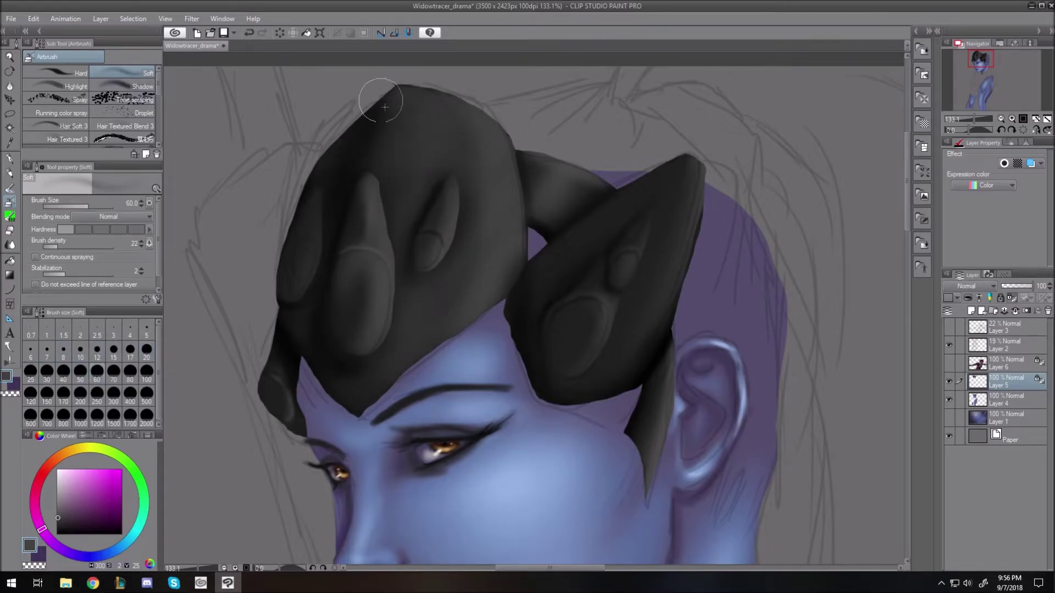
key("bracketleft")
key("bracketleft")
key("bracketleft")
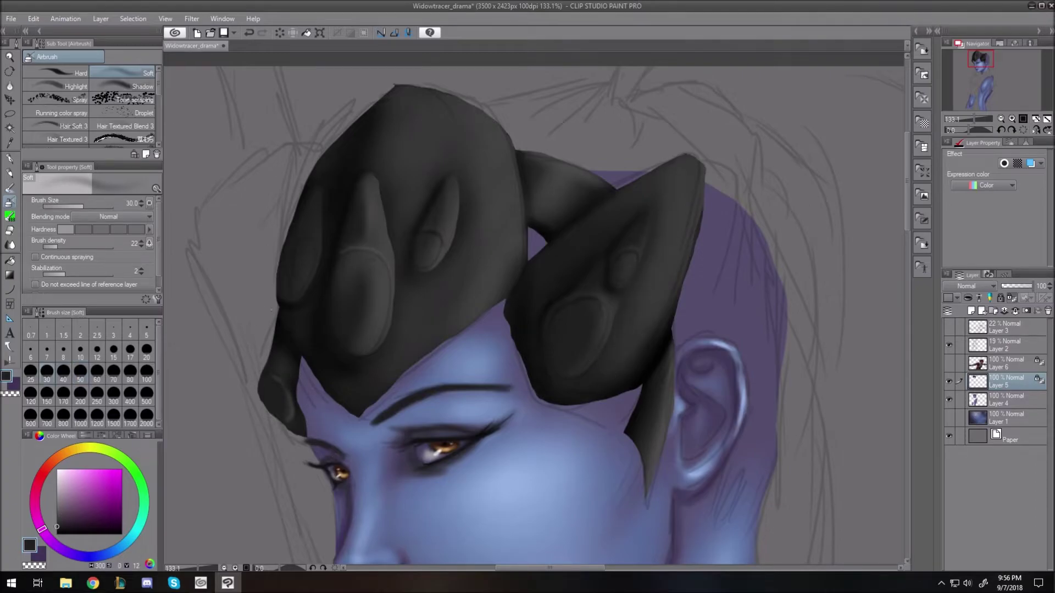
Darken the far side piece and the edge of the spike beside the ear with near-black at size 12.
key("bracketleft")
key("bracketleft")
key("bracketleft")
key("bracketleft")
key("bracketleft")
key("bracketleft")
key("bracketright")
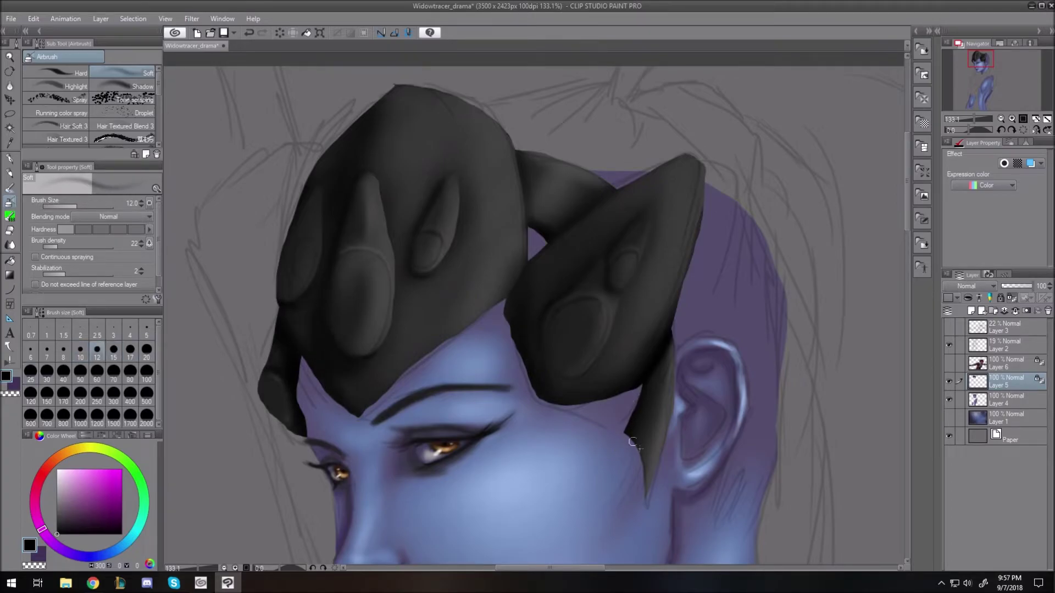
Pick a muted blue-grey and airbrush a soft highlight down the near edge of the dome.
left_click(57, 510)
left_click_drag(88, 556, 111, 552)
left_click(76, 502)
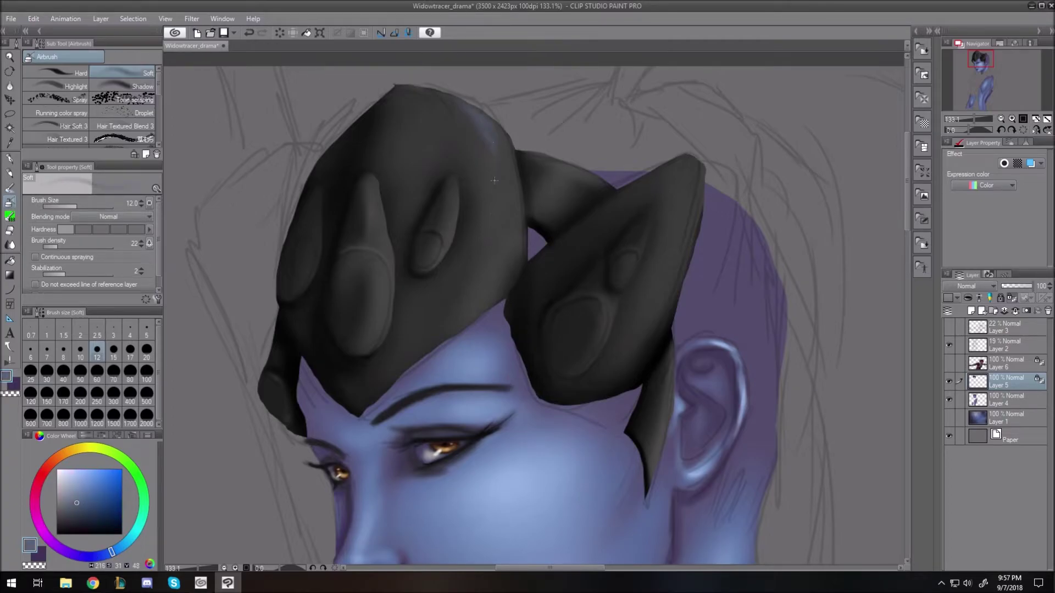
key("bracketright")
key("bracketright")
key("bracketright")
key("bracketright")
key("bracketright")
key("bracketleft")
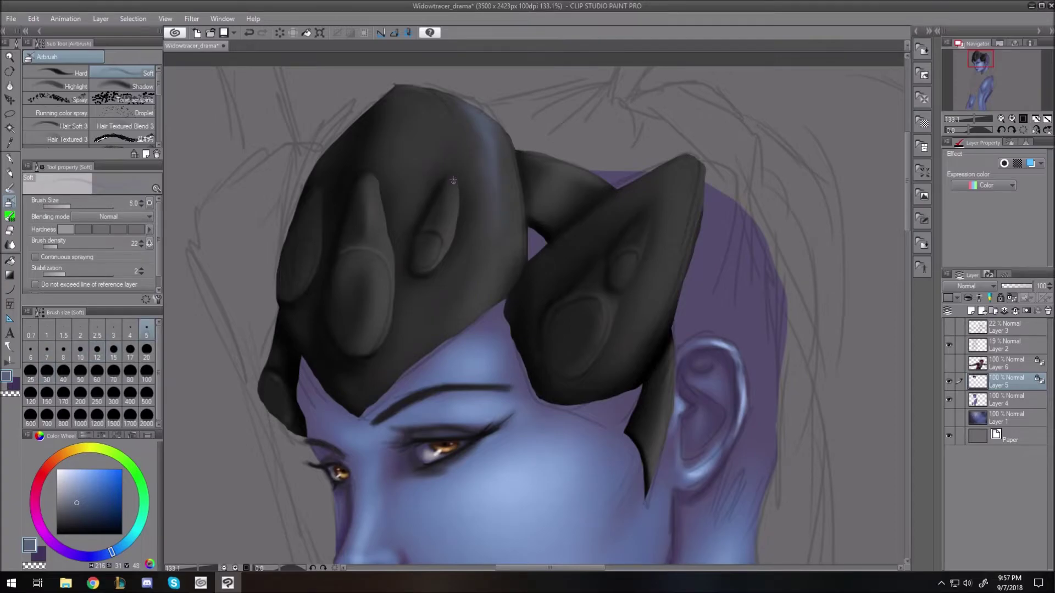
Add blue-grey highlights to the tapered tops and rims of the dome's central and near-side lenses at sizes up to 10.
key("bracketleft")
key("bracketleft")
key("bracketleft")
key("bracketleft")
left_click_drag(355, 247, 376, 246)
key("bracketright")
key("bracketright")
key("bracketright")
key("bracketright")
key("bracketright")
key("bracketleft")
key("bracketleft")
key("bracketleft")
key("bracketleft")
key("bracketleft")
key("bracketright")
key("bracketright")
key("bracketright")
key("bracketright")
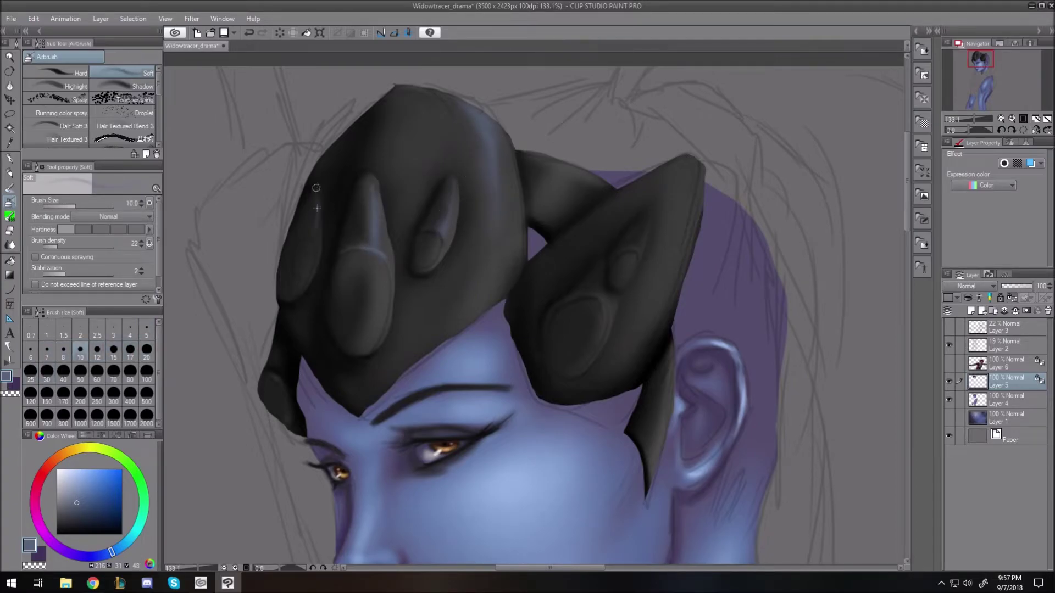
Highlight the dome's far lens and the rim of the side plate's large lens in blue-grey at size 7.
key("bracketleft")
key("bracketleft")
key("bracketleft")
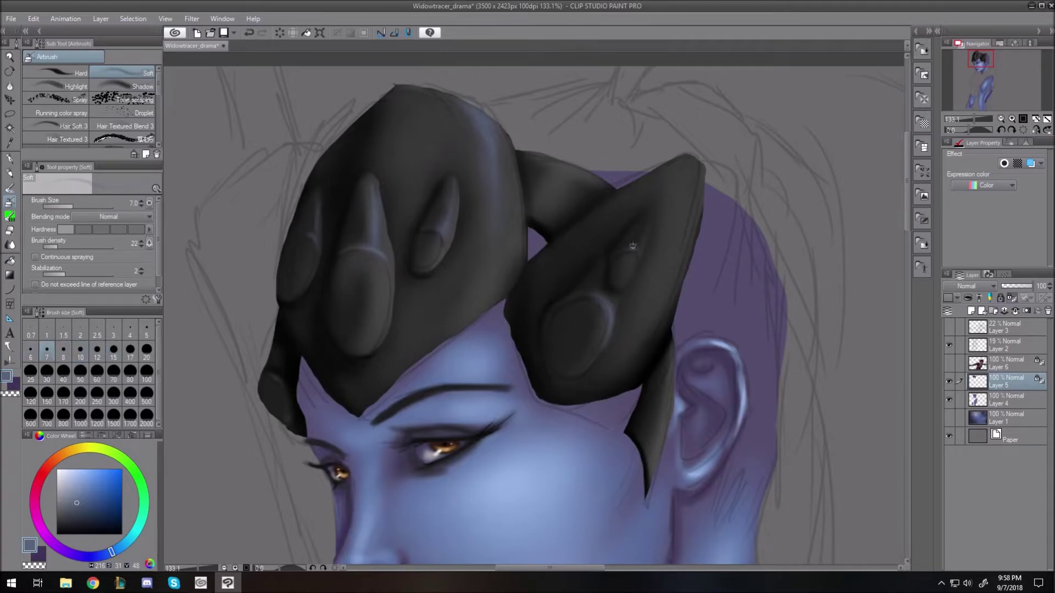
Highlight the side plate's small lens and run a blue-grey highlight down the plate's outer edge from its pointed tip.
key("bracketright")
key("bracketright")
key("bracketright")
key("bracketright")
key("bracketright")
key("bracketleft")
left_click_drag(695, 161, 686, 211)
key("bracketleft")
key("bracketleft")
key("bracketleft")
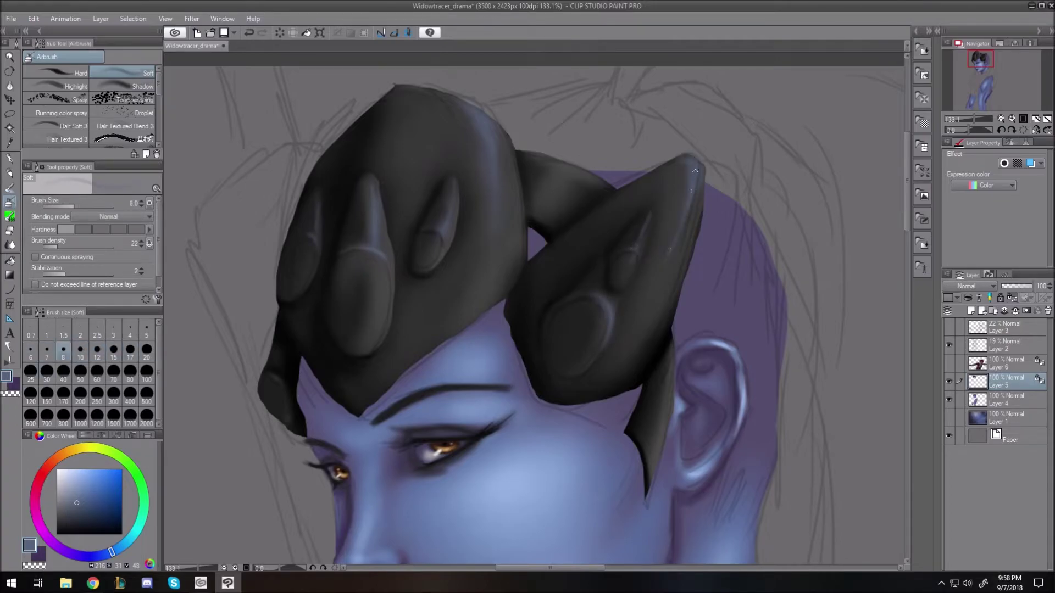
key("bracketright")
key("bracketright")
key("bracketright")
key("bracketleft")
key("bracketleft")
Paint a thin blue-grey rim highlight along the dome's lower edge above the brow at size 10.
key("ctrl+0")
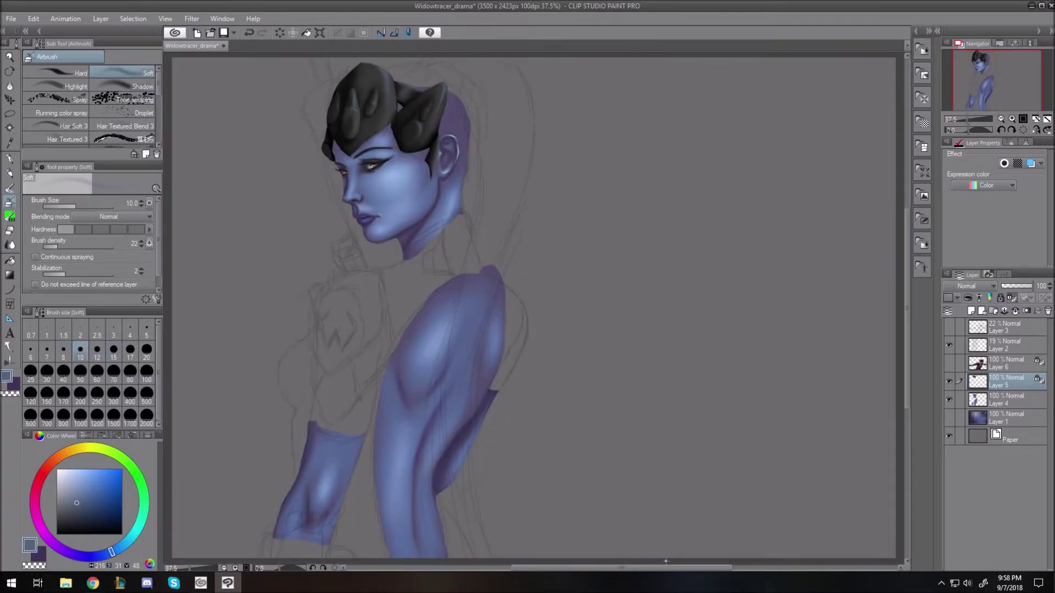
scroll(310, 168, "up", 5)
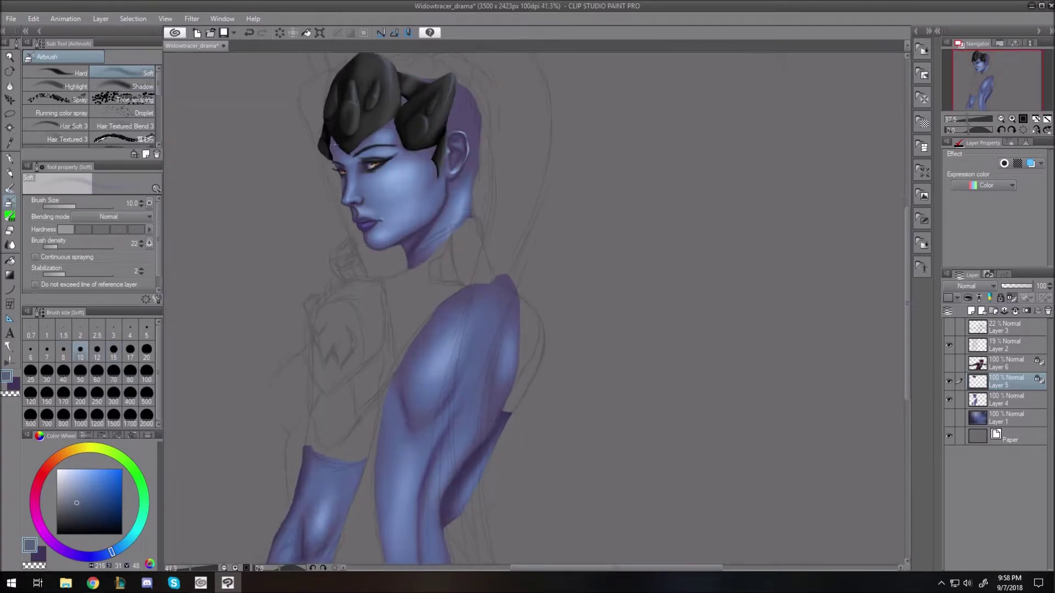
left_click_drag(910, 267, 908, 228)
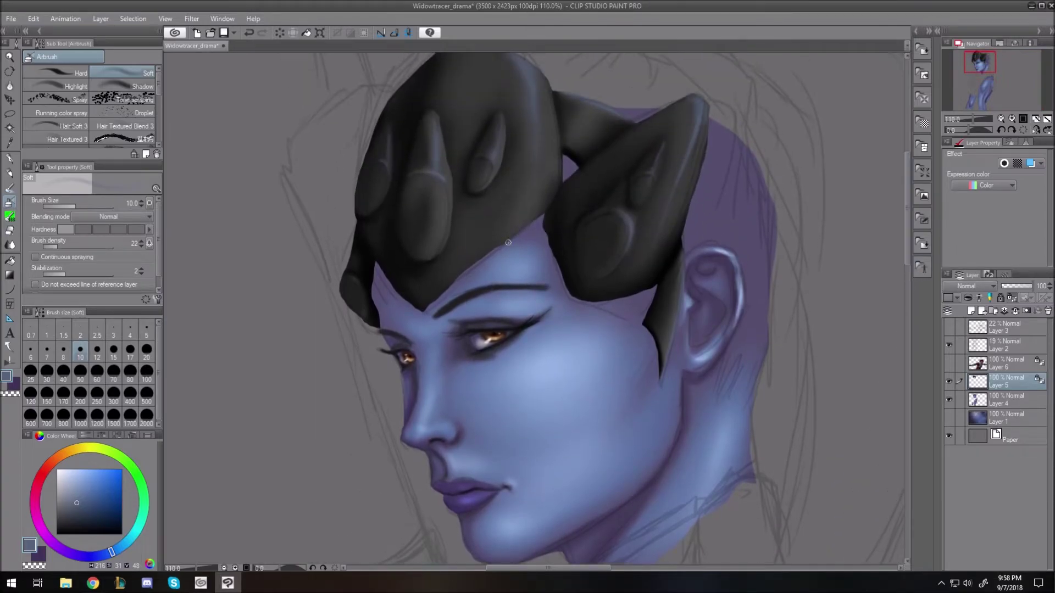
left_click_drag(514, 230, 428, 303)
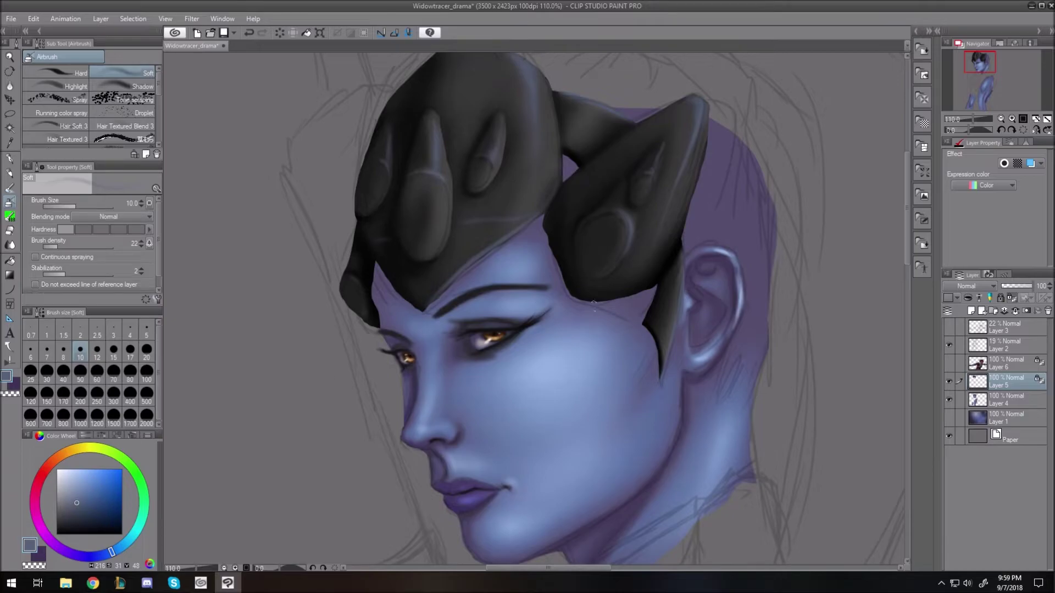
Paint a blue-grey highlight down the pointed cheek guard in front of the ear at size 12.
key("bracketleft")
key("bracketleft")
key("bracketright")
key("bracketright")
key("bracketright")
left_click_drag(682, 264, 660, 328)
Sharpen the dome's near-side lens at size 6 and paint a thin grey curved seam on the dome above the brow.
key("bracketleft")
key("bracketleft")
key("bracketleft")
key("bracketleft")
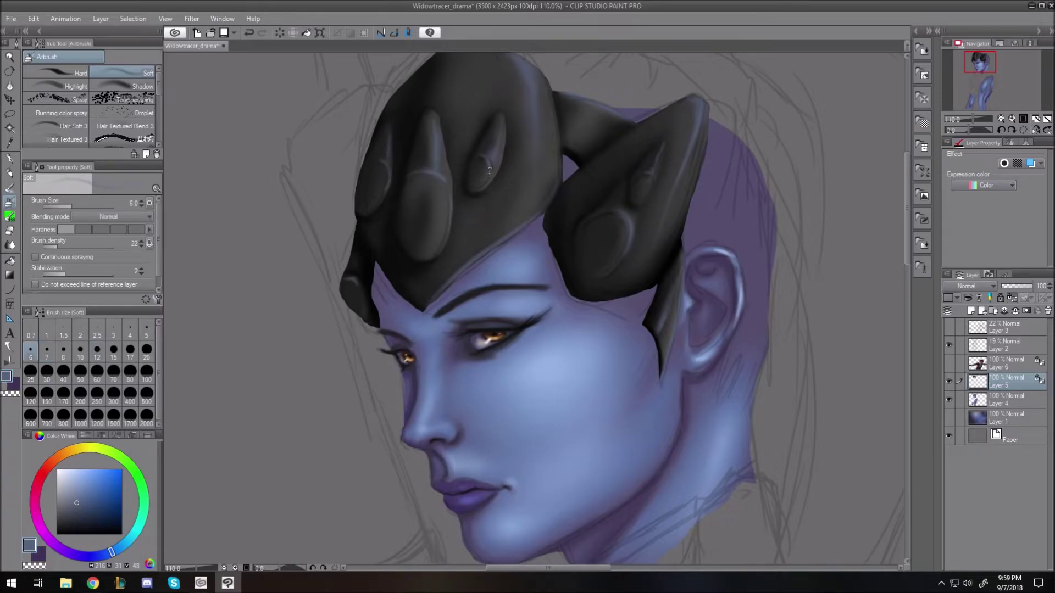
left_click(394, 221, "alt")
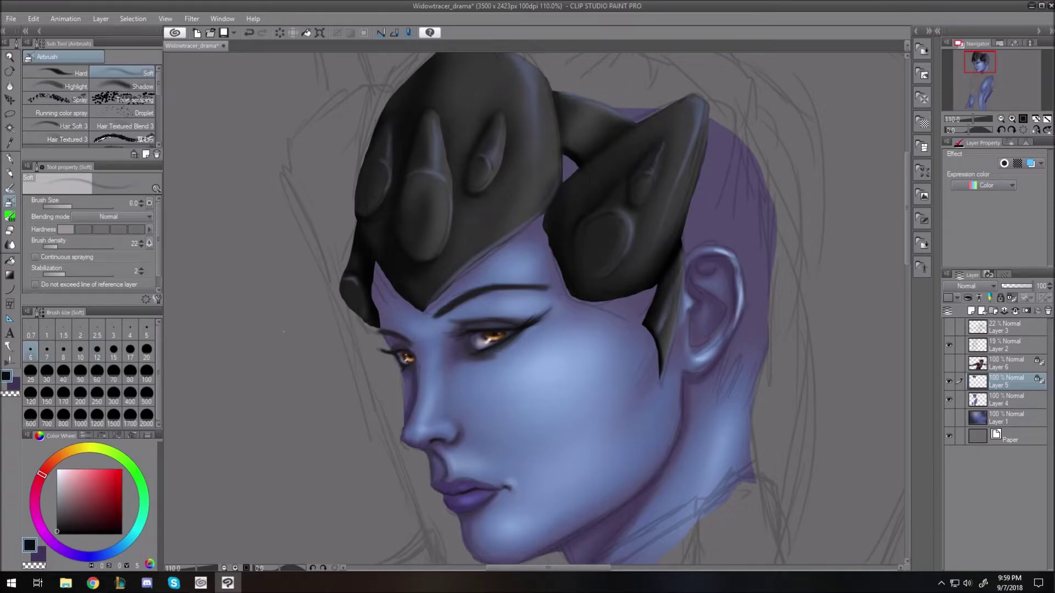
left_click(474, 221, "alt")
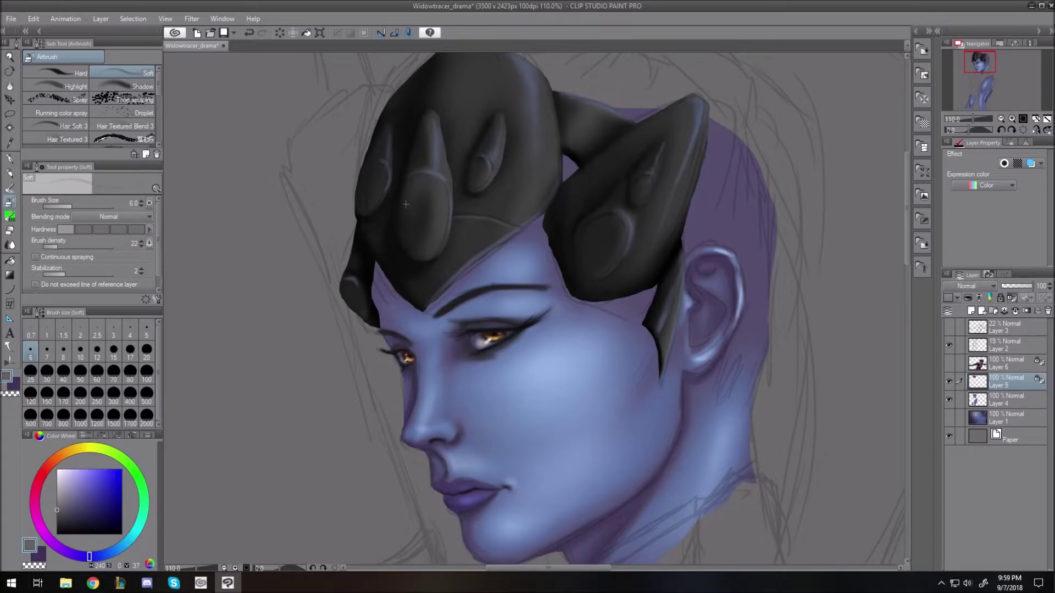
Warp the helmet with Mesh Transformation, pulling the dome's upper front edge back and its central lens area toward the far side.
key("ctrl+0")
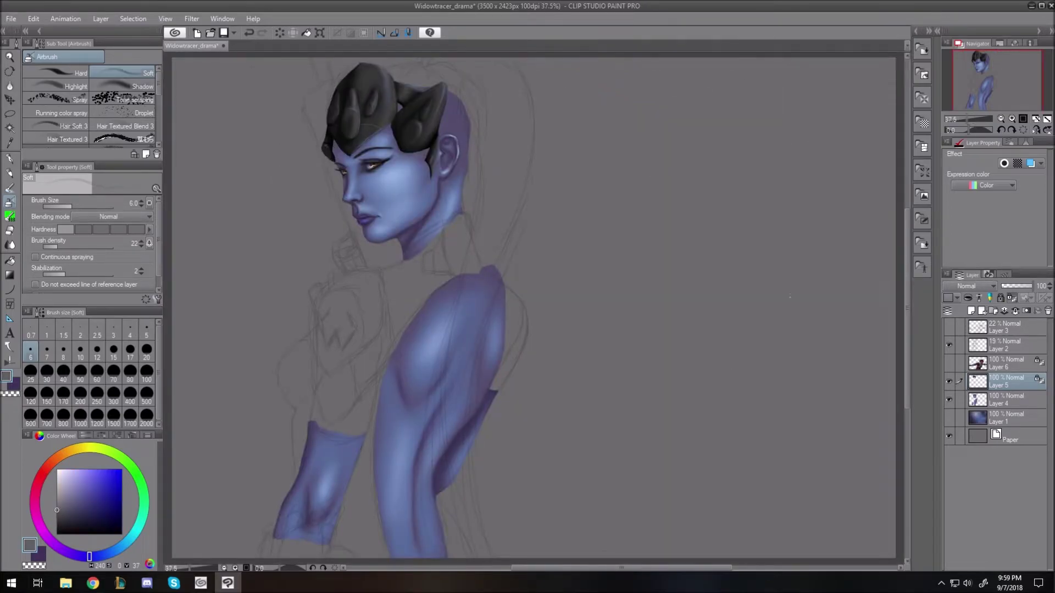
scroll(351, 58, "up", 3)
left_click(33, 19)
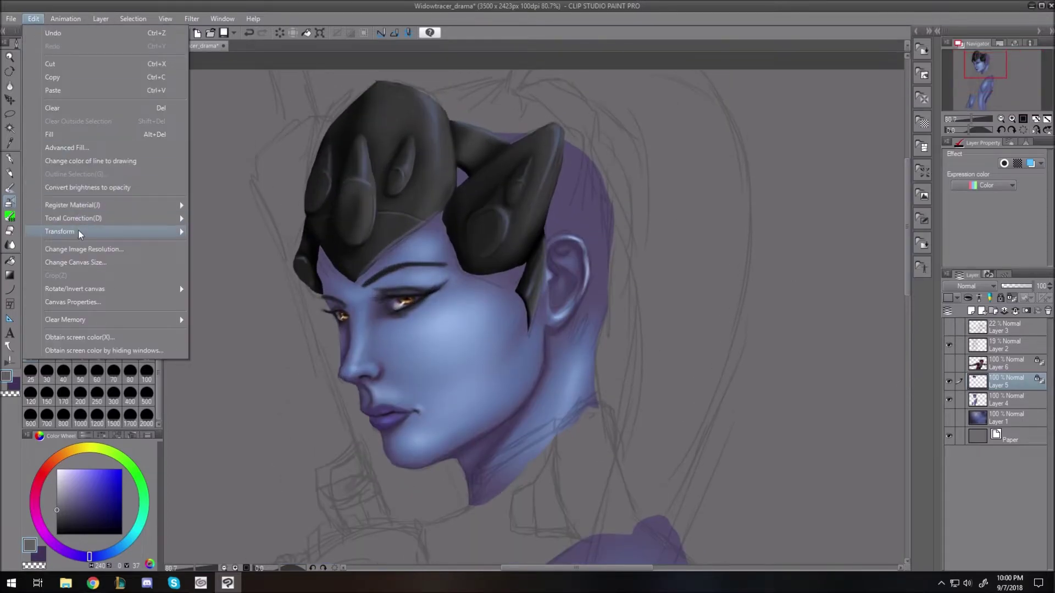
mouse_move(78, 231)
left_click(231, 358)
left_click_drag(384, 80, 401, 78)
left_click_drag(293, 79, 317, 84)
left_click_drag(384, 165, 394, 164)
left_click_drag(402, 78, 428, 82)
left_click_drag(393, 164, 356, 146)
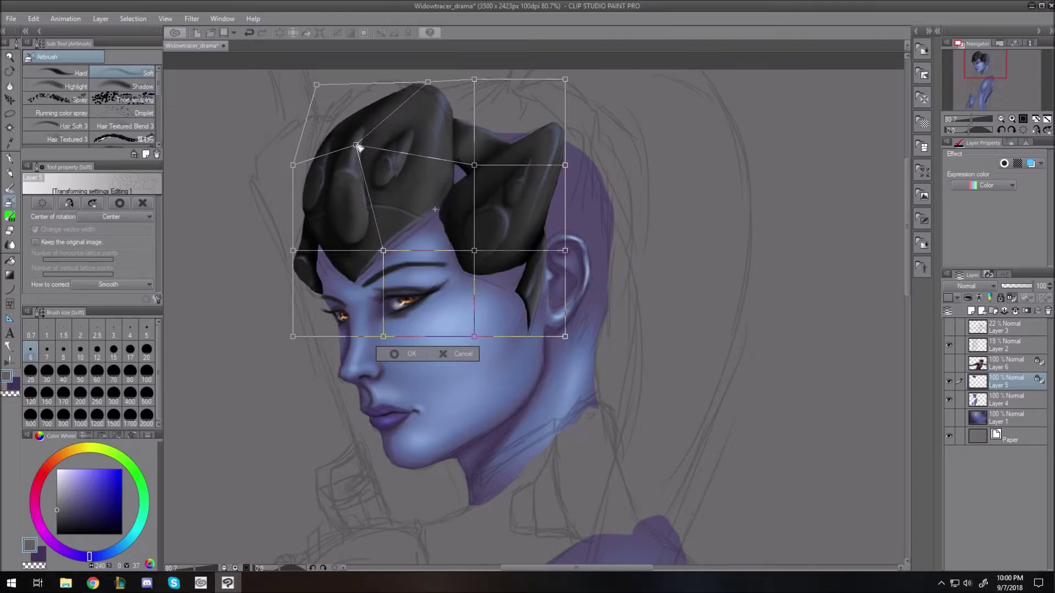
left_click_drag(383, 251, 359, 268)
left_click_drag(293, 250, 296, 246)
left_click(402, 356)
Darken the inner edge of the helmet's far side piece against the temple in black at size 6.
scroll(319, 247, "up", 5)
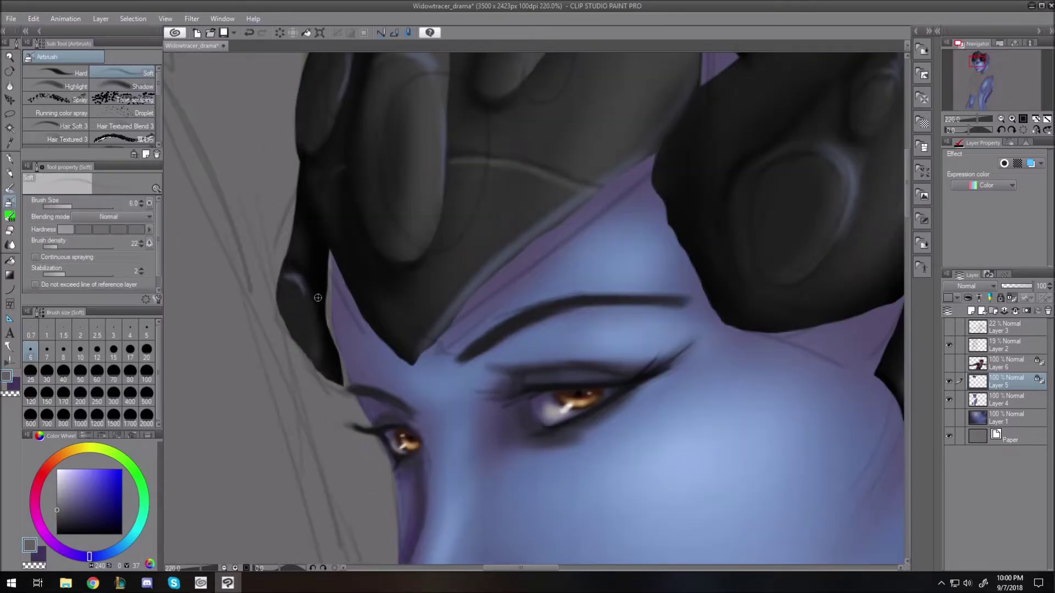
left_click(321, 249, "alt")
mouse_move(328, 244)
left_mouse_down()
mouse_move(326, 325)
mouse_move(340, 372)
left_mouse_up()
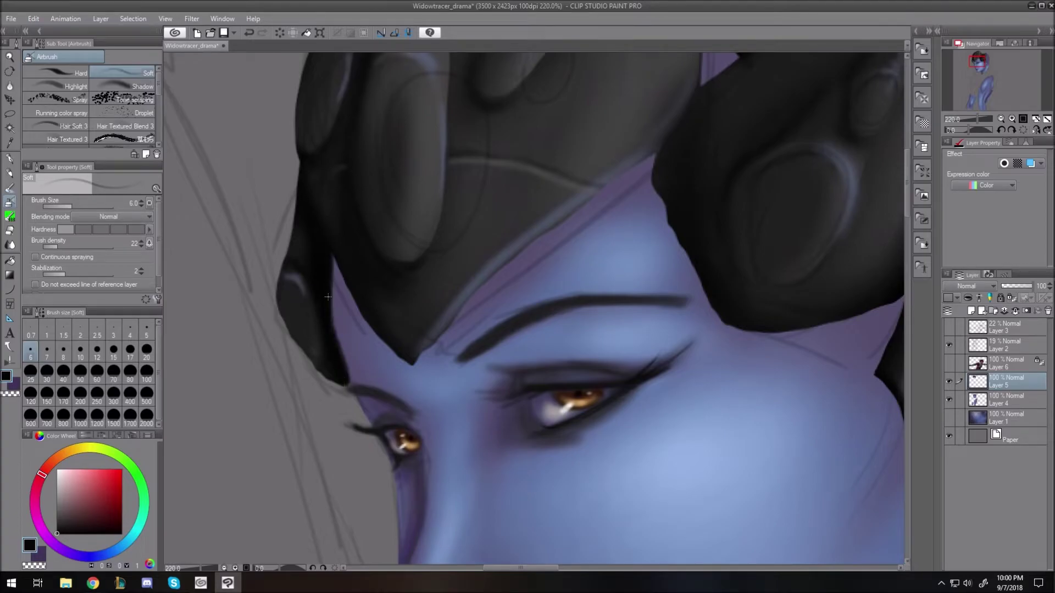
scroll(328, 118, "down", 15)
scroll(328, 120, "up", 10)
left_click_drag(907, 240, 907, 212)
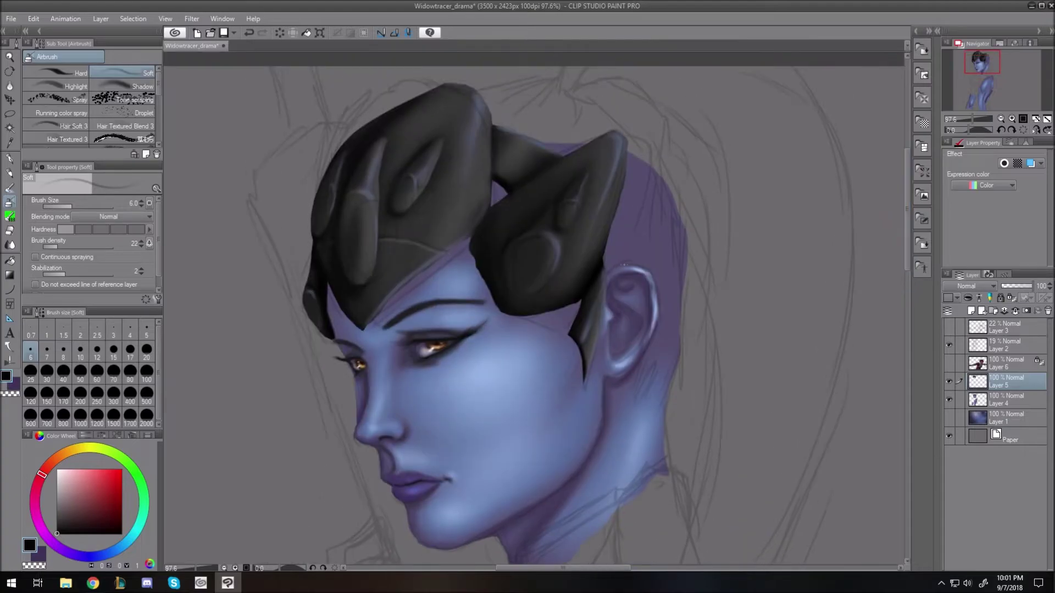
Choose a very dark crimson and paint the lens on the helmet's far side piece at sizes up to 20.
left_click(109, 521)
key("bracketright")
key("bracketright")
key("bracketright")
key("bracketright")
key("bracketright")
key("bracketright")
key("bracketright")
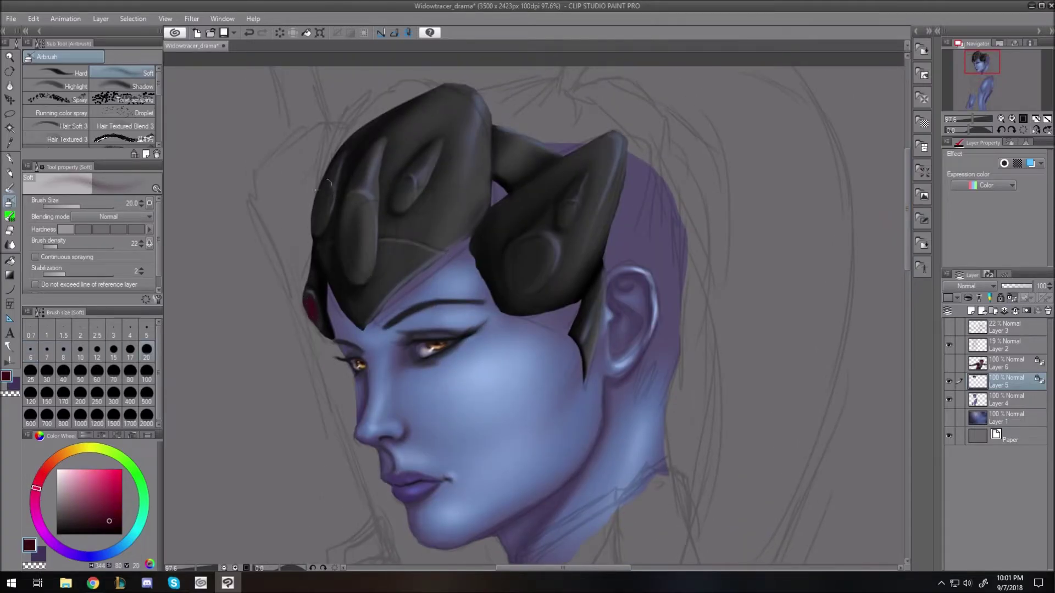
Lay the dark crimson base into the dome's three lenses and both lenses of the side plate.
key("bracketright")
mouse_move(360, 220)
left_mouse_down()
mouse_move(358, 263)
mouse_move(364, 213)
mouse_move(351, 219)
mouse_move(366, 258)
left_mouse_up()
key("bracketright")
key("bracketright")
key("bracketleft")
key("bracketleft")
left_click_drag(407, 192, 404, 199)
left_click_drag(535, 251, 526, 284)
left_click_drag(581, 209, 567, 215)
Brighten the centres of the helmet lenses with a lighter crimson at about size 17 to 20.
left_click_drag(37, 487, 38, 481)
left_click(105, 503)
key("bracketleft")
key("bracketleft")
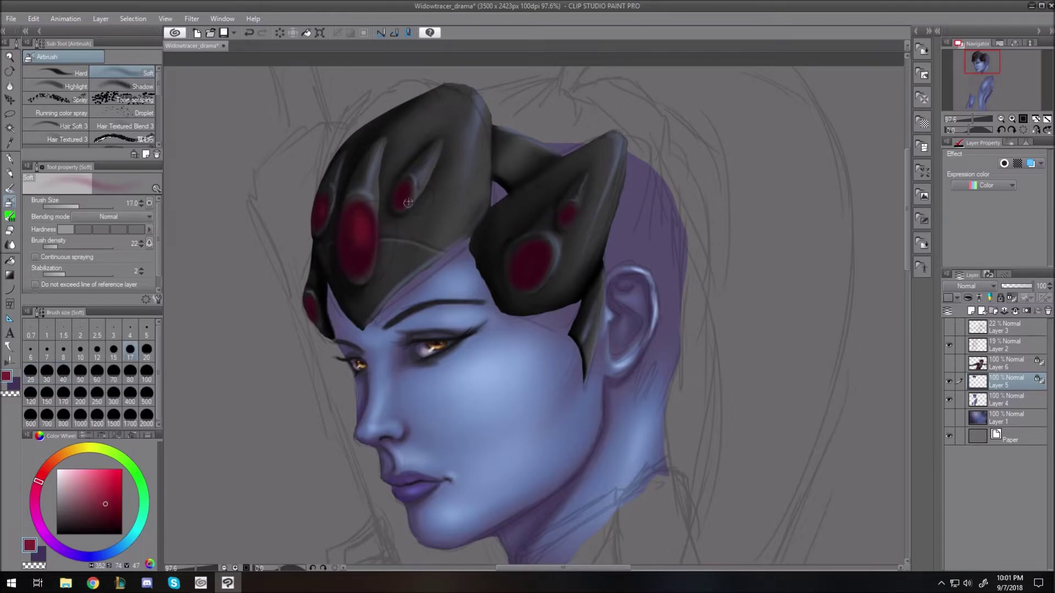
key("bracketright")
left_click_drag(536, 272, 538, 252)
left_click_drag(573, 210, 571, 214)
Shade the edges of the dome's central lens and the side plate's large lens with deep dark reds.
left_click_drag(109, 517, 95, 522)
key("bracketright")
key("bracketright")
key("bracketright")
left_click_drag(373, 242, 376, 258)
key("bracketleft")
key("bracketleft")
key("bracketleft")
left_click_drag(520, 258, 528, 272)
key("bracketright")
left_click(111, 524)
key("bracketleft")
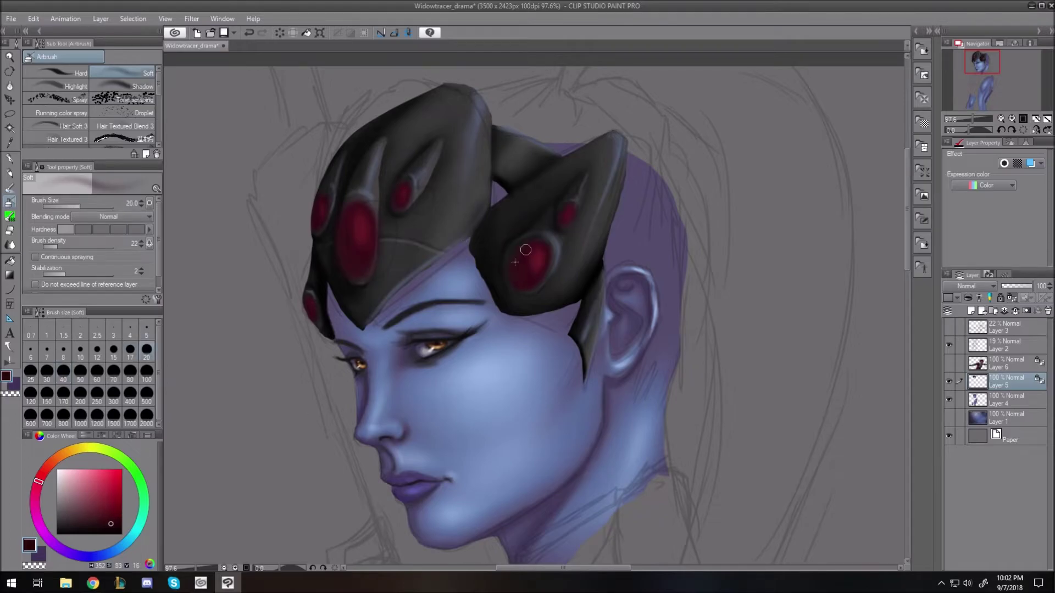
Brighten the upper parts of the helmet lenses with vivid pinkish red at size 15 and near-white pink at size 10.
left_click(360, 240, "alt")
key("bracketleft")
key("bracketleft")
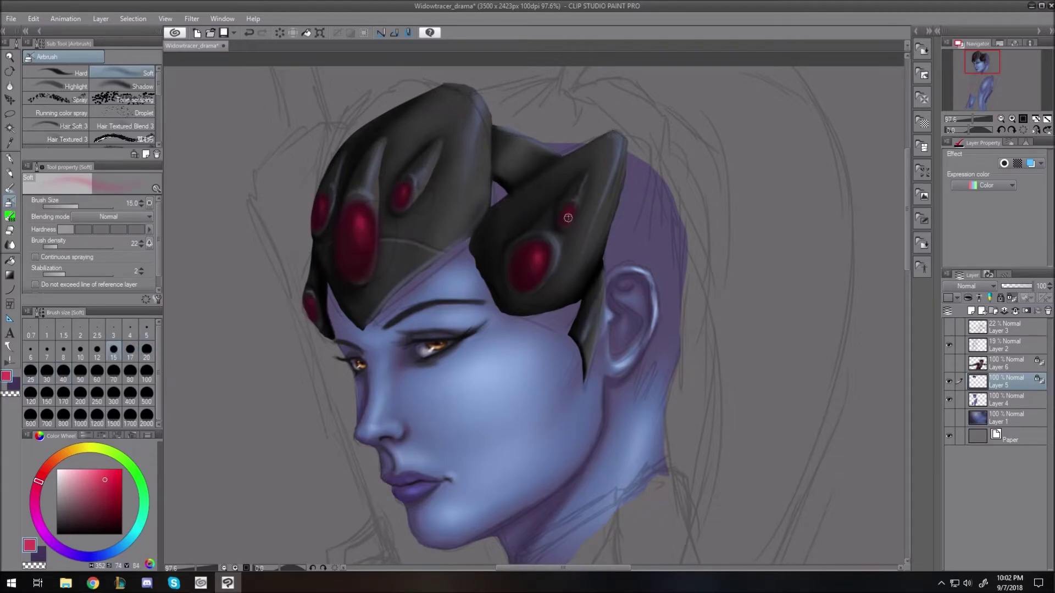
left_click(66, 472)
key("bracketleft")
key("bracketleft")
left_click(60, 472)
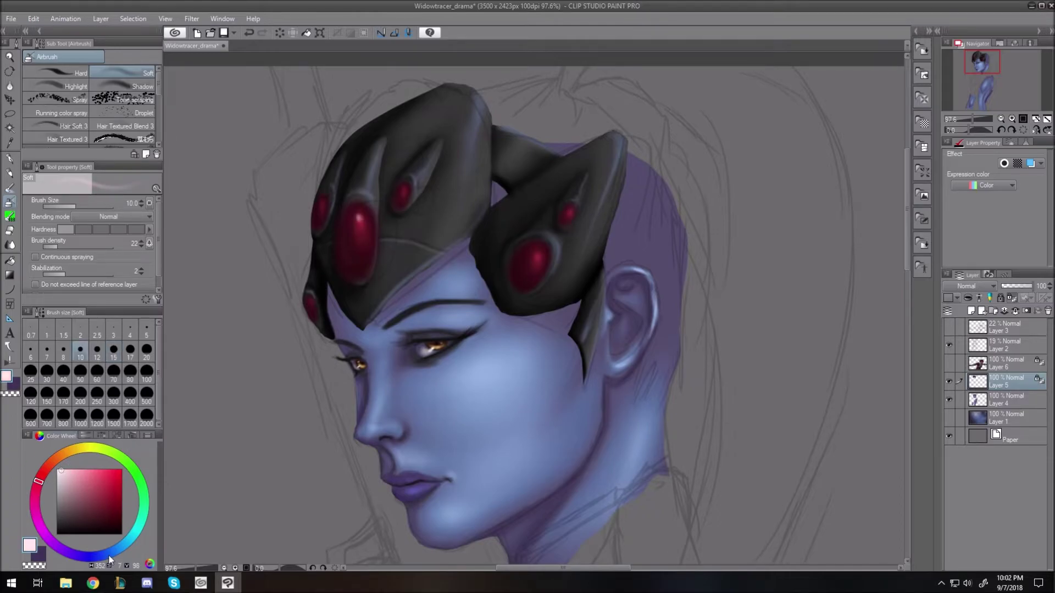
Add small light blue glints to the red lenses of the dome, side plate and far side piece at sizes 7 to 15.
left_click(122, 545)
left_click(77, 473)
key("bracketright")
key("bracketright")
left_click_drag(358, 212, 360, 227)
key("bracketleft")
key("bracketleft")
key("bracketleft")
key("bracketleft")
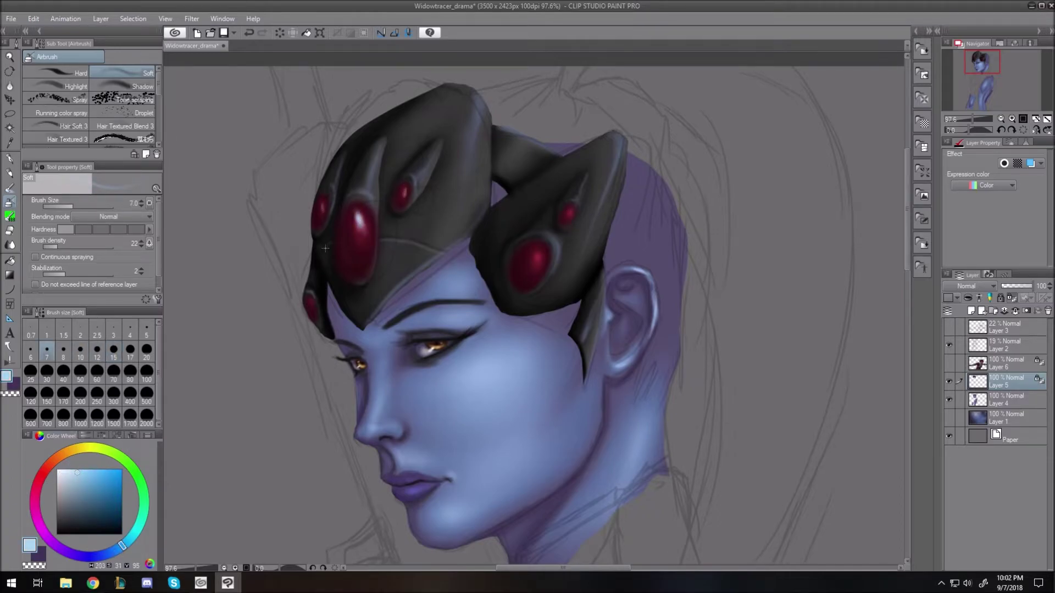
key("bracketright")
key("bracketright")
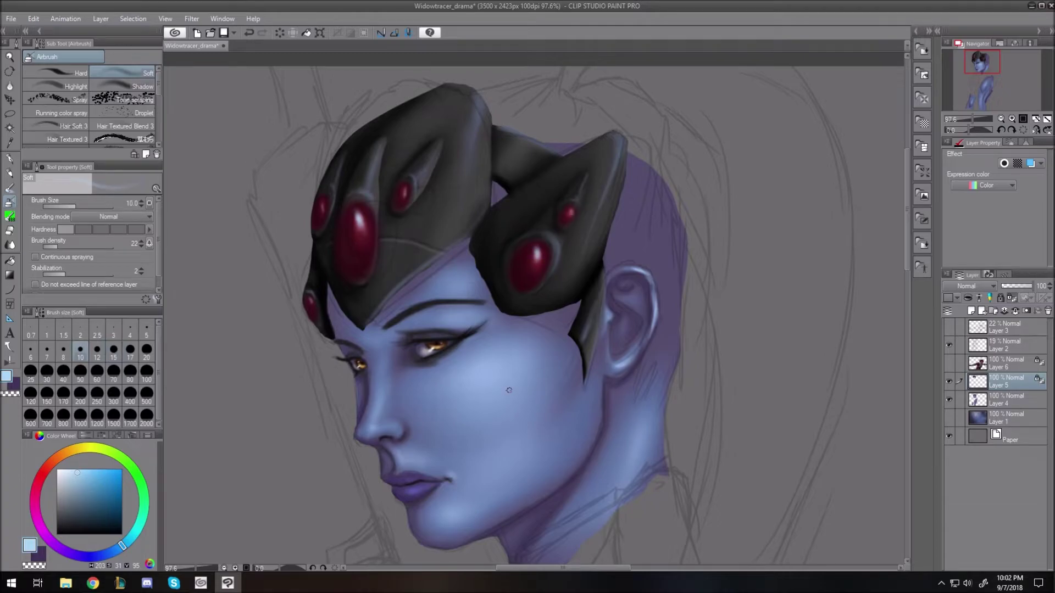
Paint a light blue highlight on the side plate's pointed tip and outer edge at sizes up to 20, undoing the last stroke.
key("ctrl+0")
scroll(358, 151, "up", 4)
scroll(334, 170, "down", 1)
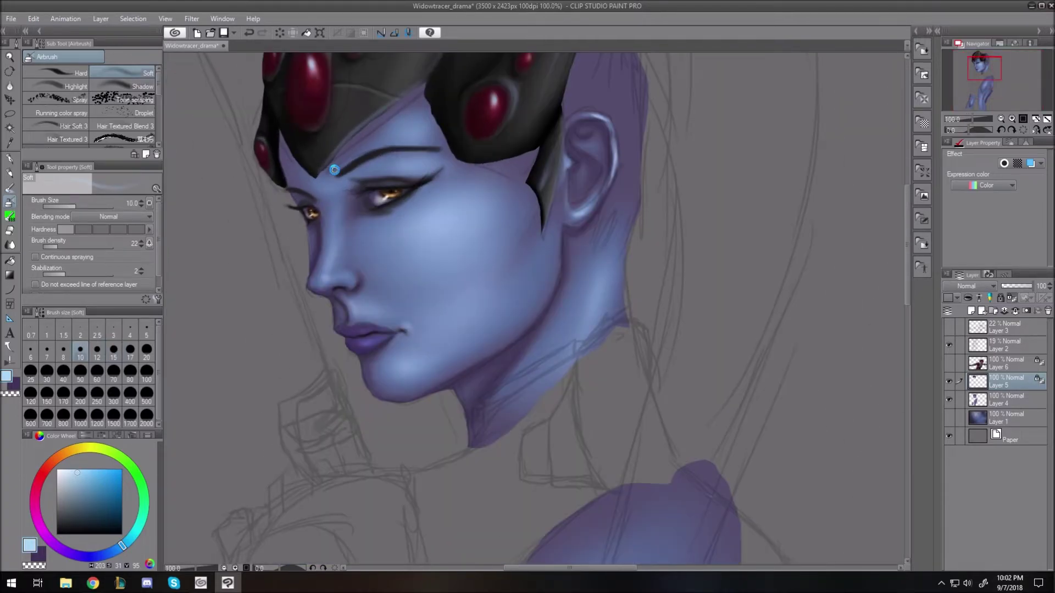
scroll(575, 253, "up", 3)
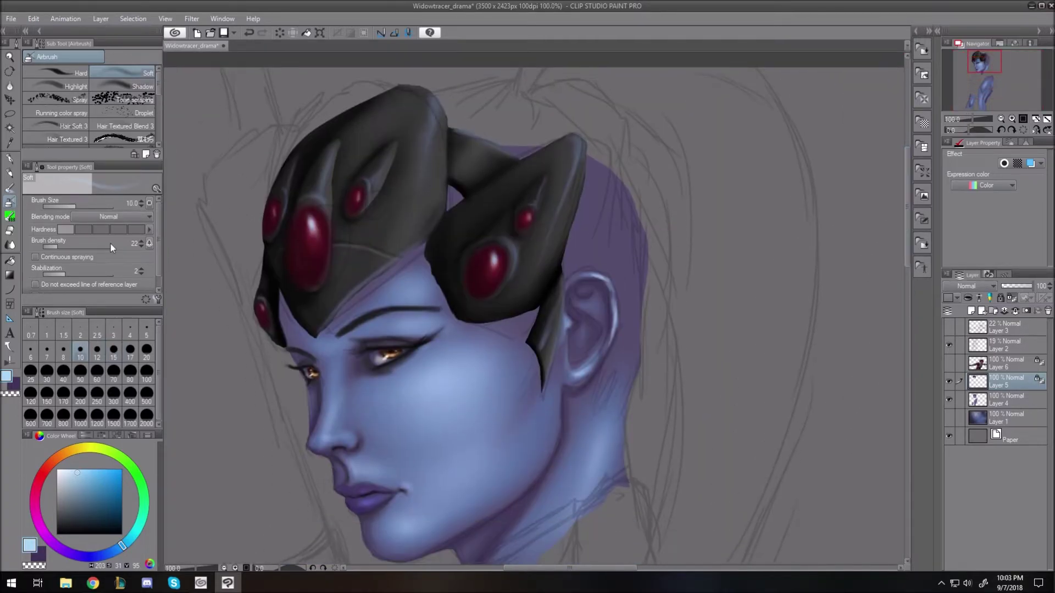
key("bracketright")
key("bracketright")
key("bracketright")
key("bracketright")
left_click_drag(578, 139, 563, 192)
key("bracketleft")
key("bracketleft")
key("bracketleft")
key("bracketleft")
key("ctrl+z")
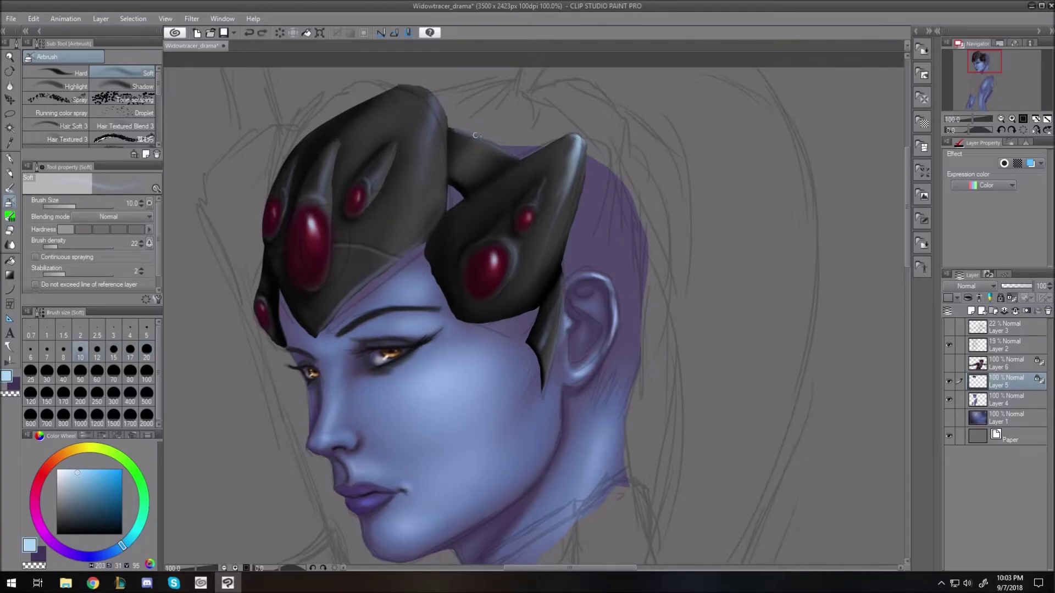
Add light blue highlights to the band joining the dome and side plate, the plate's outer edge and the cheek guard.
key("bracketright")
key("bracketright")
key("bracketright")
key("bracketright")
key("bracketright")
key("bracketright")
left_click_drag(482, 143, 464, 172)
key("bracketright")
key("bracketright")
key("bracketleft")
key("bracketleft")
key("bracketleft")
key("bracketleft")
left_click_drag(560, 199, 548, 230)
key("bracketright")
key("bracketright")
left_click(113, 350)
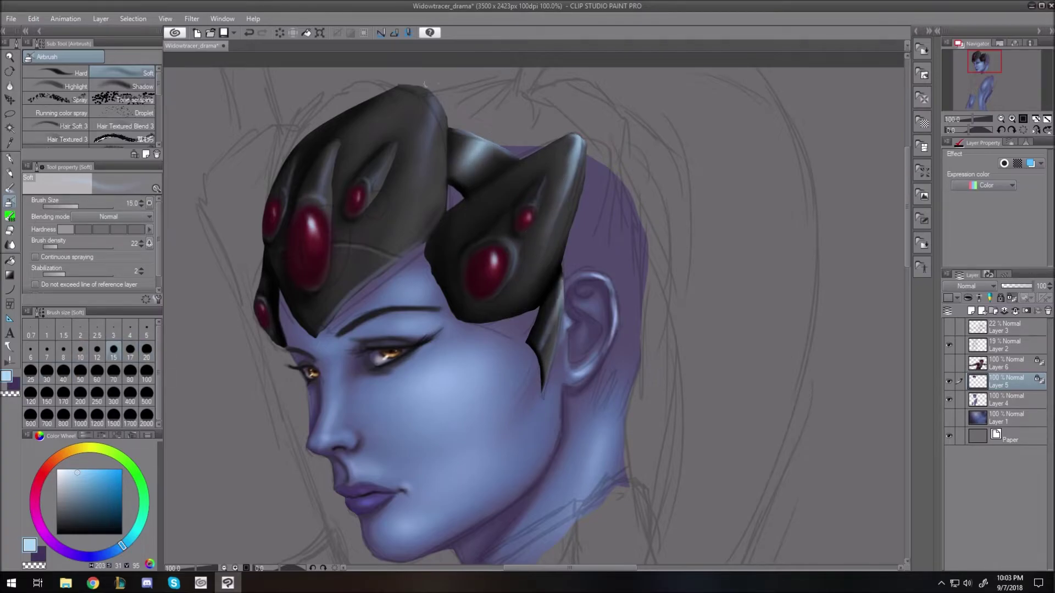
Paint light blue highlights from the dome's peak down its near side, varying the airbrush size.
key("bracketright")
mouse_move(416, 88)
left_mouse_down()
mouse_move(446, 125)
mouse_move(426, 125)
mouse_move(415, 176)
left_mouse_up()
key("bracketright")
key("bracketright")
key("bracketright")
key("bracketright")
key("bracketright")
key("bracketleft")
key("bracketleft")
key("bracketleft")
key("bracketleft")
key("bracketleft")
key("bracketleft")
key("bracketleft")
key("bracketleft")
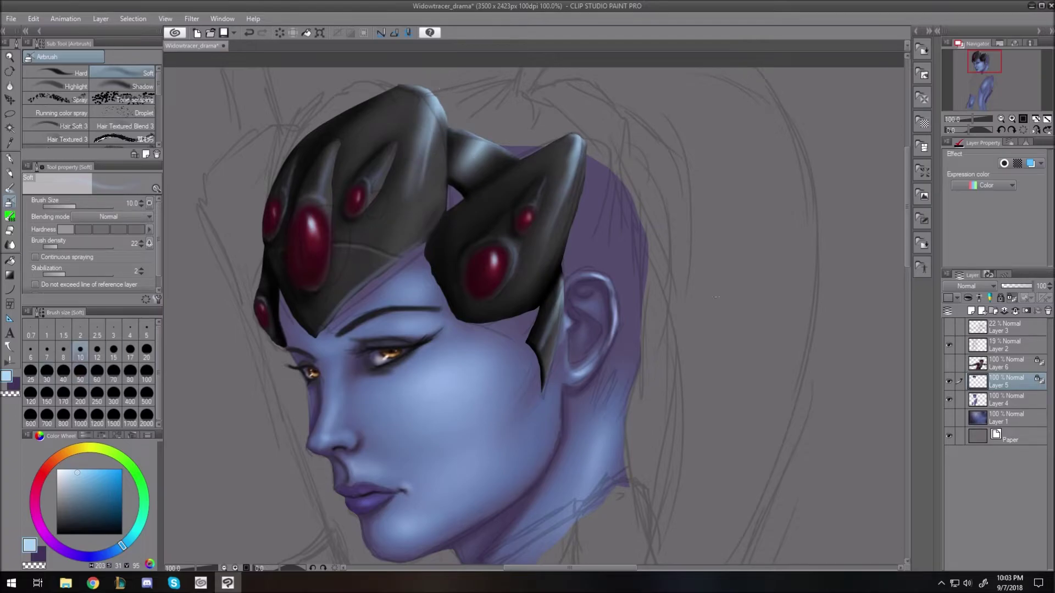
On Layer 4, shade the skin beside the helmet's far edge with a dark muted purple at sizes up to 30.
key("ctrl+0")
scroll(349, 178, "up", 13)
left_click_drag(352, 181, 353, 280)
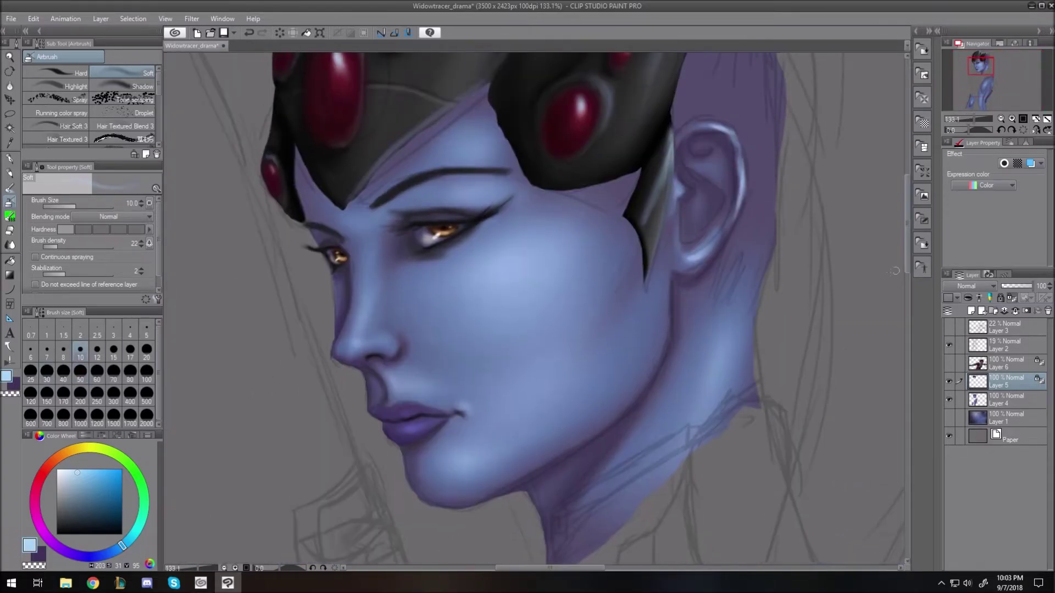
left_click(1006, 399)
left_click(294, 193, "alt")
left_click(76, 519)
key("bracketright")
key("bracketright")
key("bracketright")
key("bracketright")
key("bracketright")
key("bracketright")
left_click_drag(297, 161, 300, 220)
Lock Layer 4's transparent pixels and paint soft dark purple shadows on the skin along the helmet's brow, side plate and cheek guard.
left_click(1012, 297)
key("bracketleft")
key("bracketleft")
key("bracketleft")
key("bracketleft")
key("bracketright")
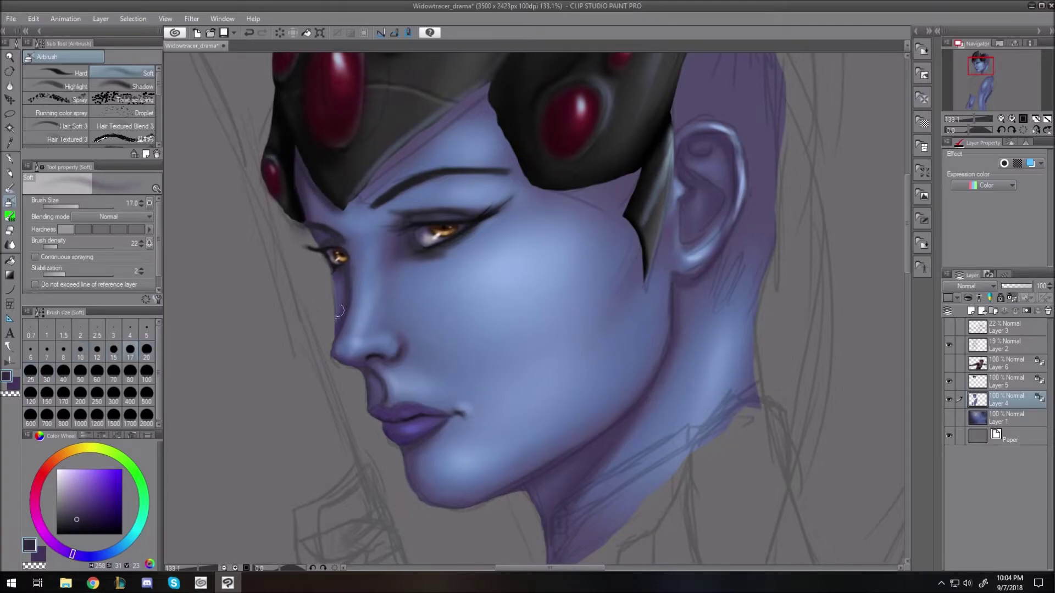
key("bracketright")
key("bracketright")
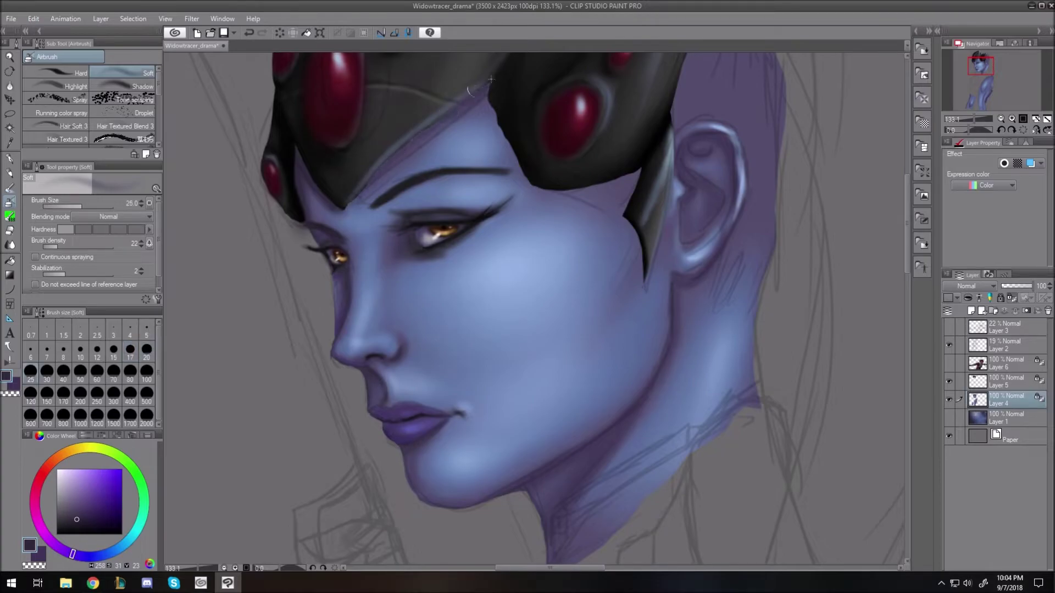
mouse_move(493, 82)
left_mouse_down()
mouse_move(524, 184)
mouse_move(560, 195)
mouse_move(632, 184)
mouse_move(637, 170)
mouse_move(647, 302)
left_mouse_up()
key("bracketleft")
key("bracketleft")
key("bracketleft")
key("bracketleft")
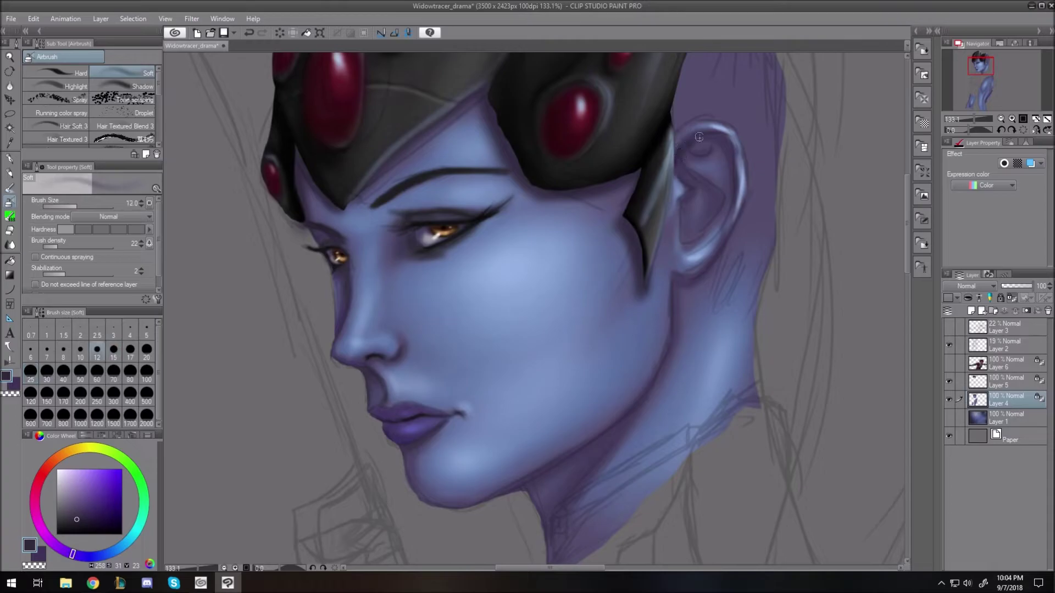
Deepen the dark purple shadows inside the ear and along the jaw's underside at airbrush sizes up to 25.
key("bracketright")
mouse_move(683, 173)
left_mouse_down()
mouse_move(694, 198)
mouse_move(718, 199)
mouse_move(691, 224)
left_mouse_up()
key("bracketright")
key("bracketright")
key("bracketright")
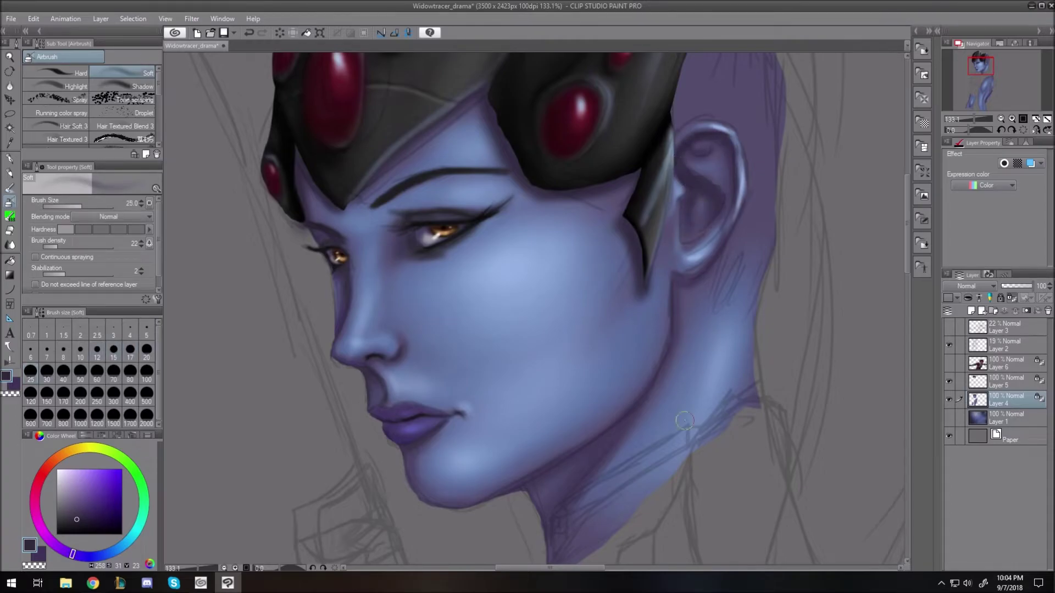
mouse_move(513, 489)
left_mouse_down()
mouse_move(624, 423)
mouse_move(647, 372)
left_mouse_up()
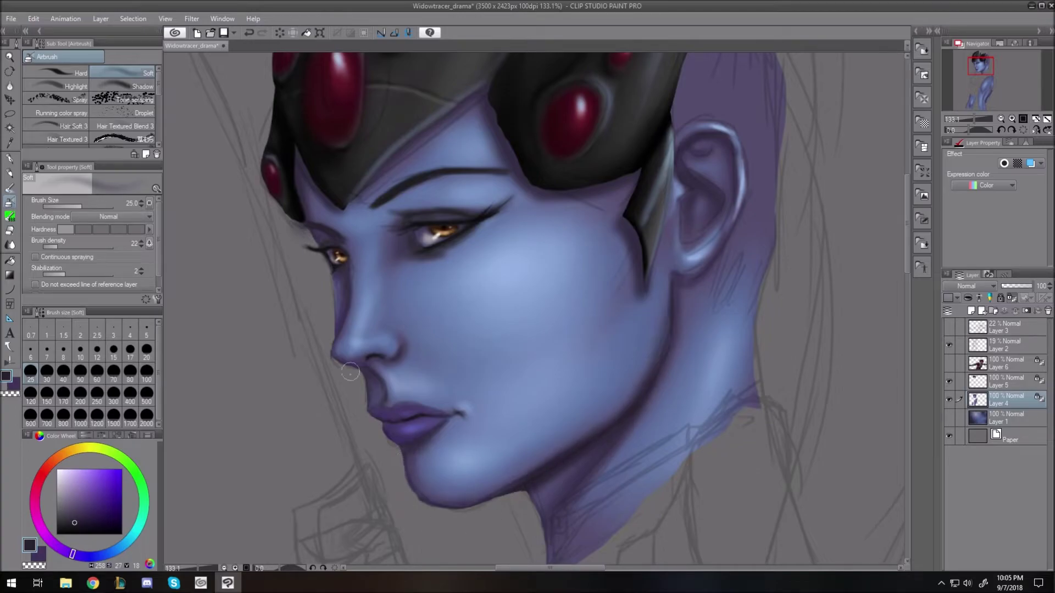
Shade the upper arm and the back's lower edge with soft dark purple, varying the airbrush size between 25 and 100.
key("bracketright")
key("bracketright")
key("bracketright")
key("bracketright")
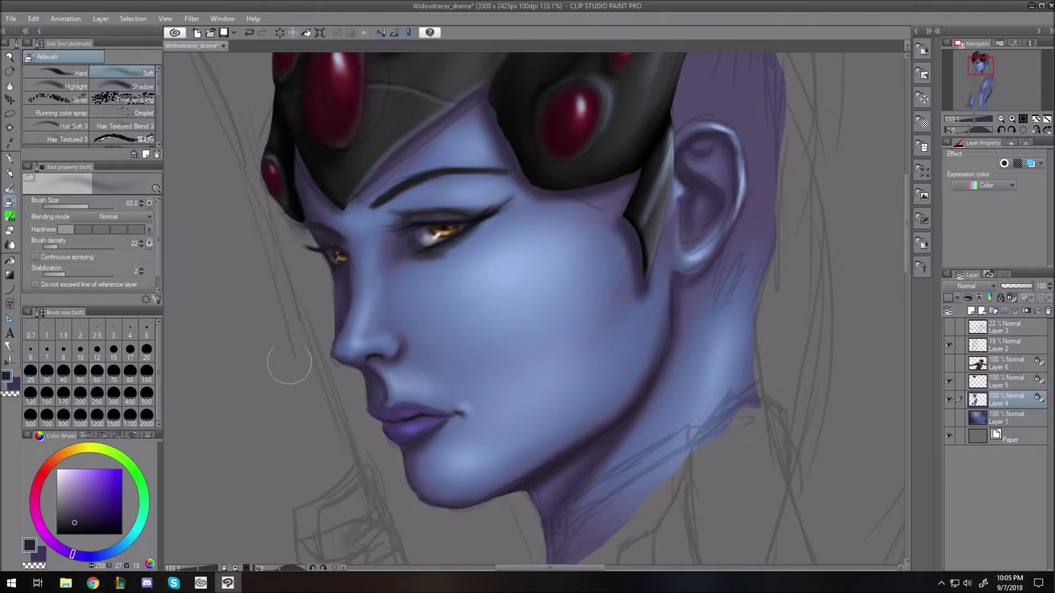
key("ctrl+0")
key("bracketright")
key("bracketright")
key("bracketright")
key("bracketright")
key("bracketright")
key("bracketright")
key("bracketleft")
key("bracketleft")
key("bracketleft")
key("bracketleft")
key("bracketleft")
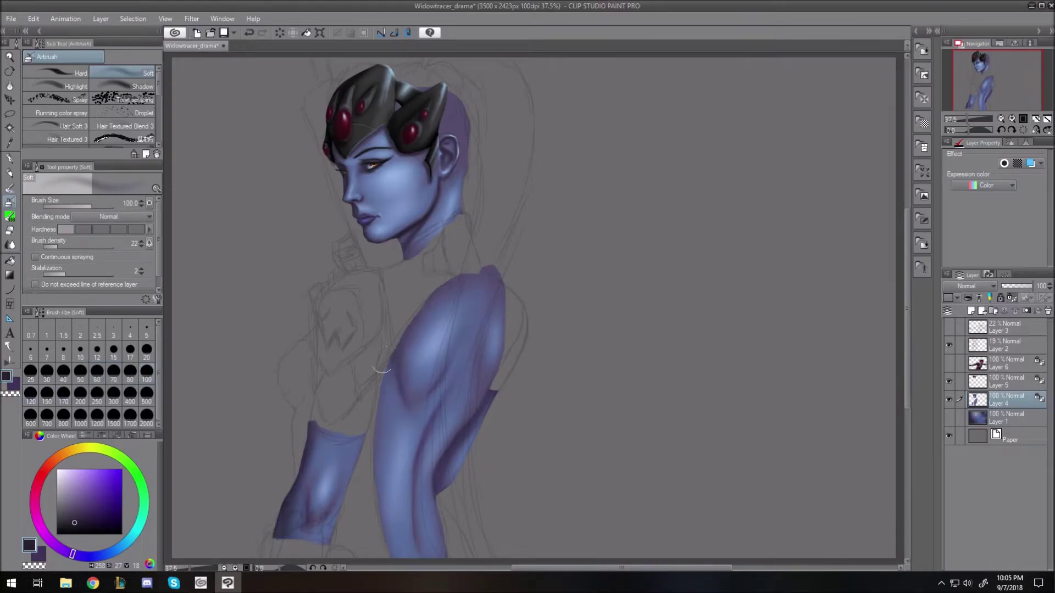
key("bracketright")
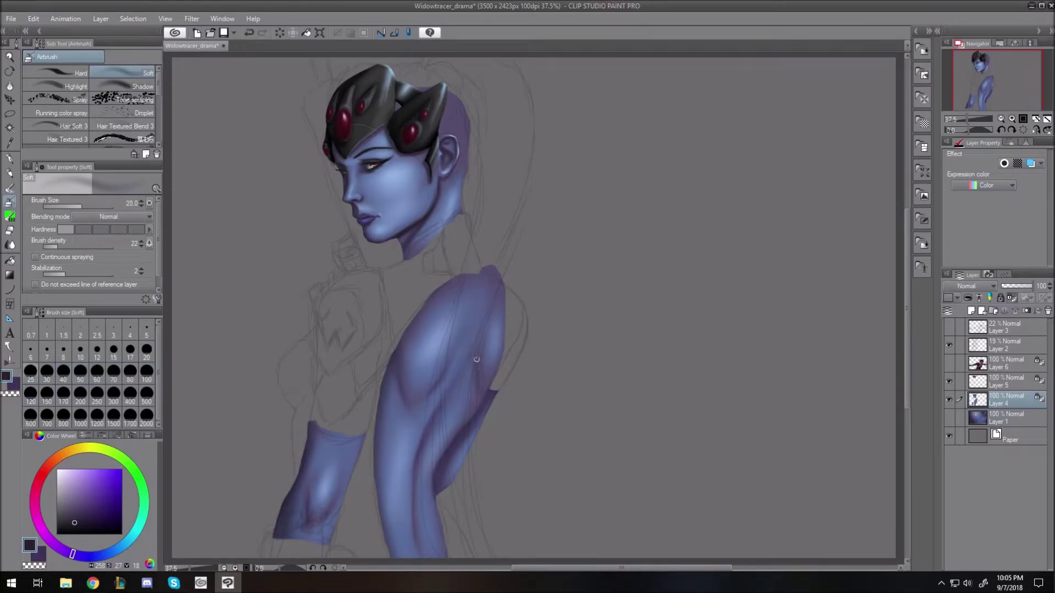
key("bracketright")
key("bracketright")
key("bracketright")
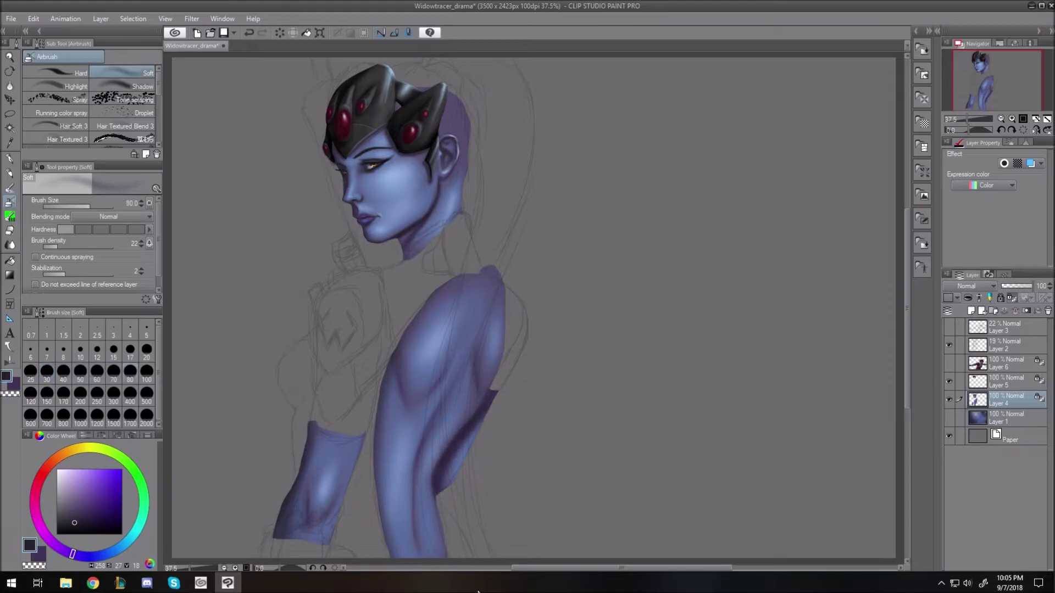
Refine the dark purple shadows on the ear, arm contours and abdomen with a repeatedly resized soft airbrush.
key("bracketright")
key("bracketright")
key("bracketright")
key("bracketleft")
key("bracketleft")
key("bracketleft")
key("bracketleft")
key("bracketleft")
key("bracketleft")
key("bracketleft")
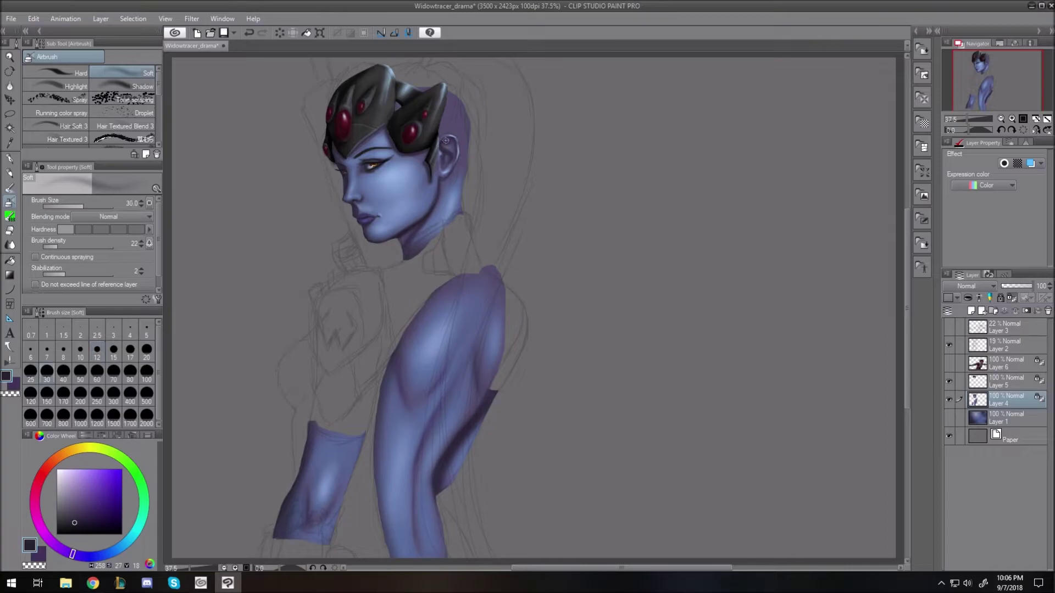
key("bracketleft")
key("bracketleft")
key("bracketleft")
key("bracketleft")
key("bracketleft")
key("bracketright")
key("bracketright")
key("bracketright")
key("bracketright")
key("bracketright")
key("bracketright")
key("bracketright")
key("bracketright")
key("bracketright")
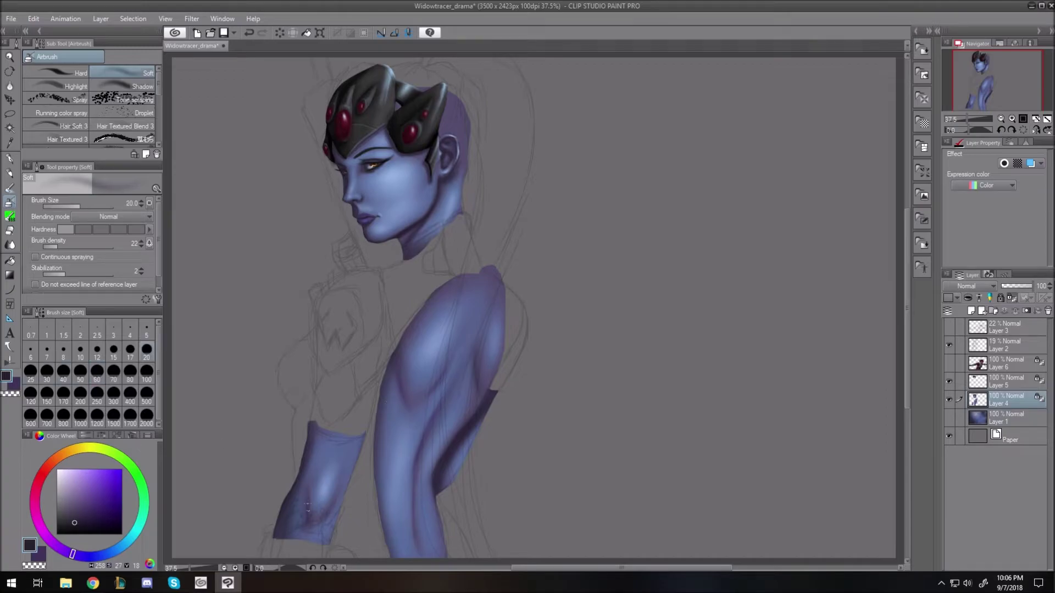
Hide the Layer 2 sketch and shade the abdomen, the arm's front edge and the back muscles at size 80.
left_click(949, 345)
left_click_drag(305, 450, 306, 525)
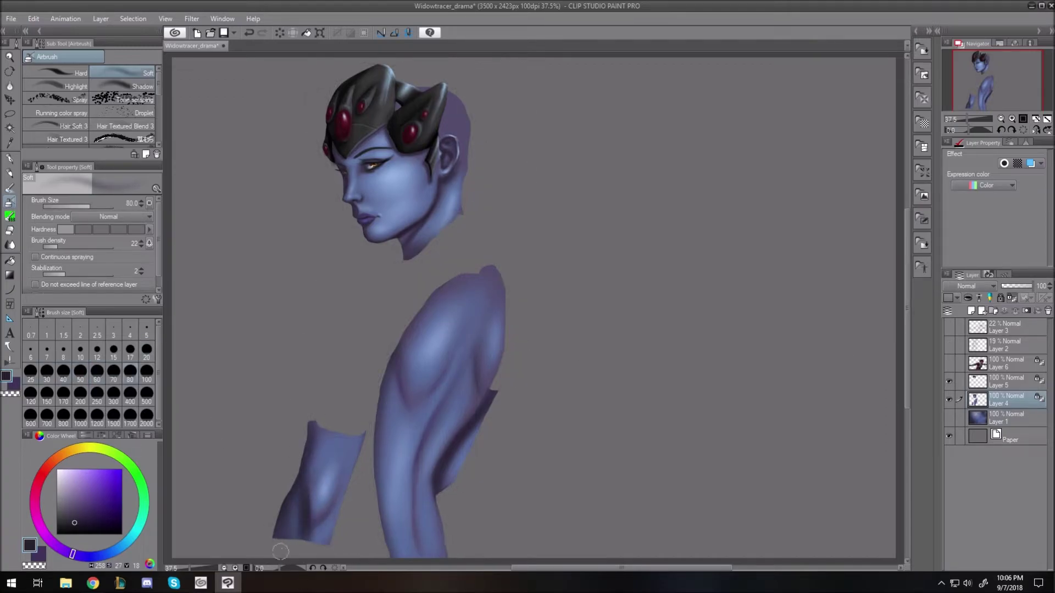
mouse_move(397, 381)
left_mouse_down()
mouse_move(382, 445)
mouse_move(383, 527)
left_mouse_up()
mouse_move(473, 369)
left_mouse_down()
mouse_move(471, 397)
mouse_move(435, 422)
left_mouse_up()
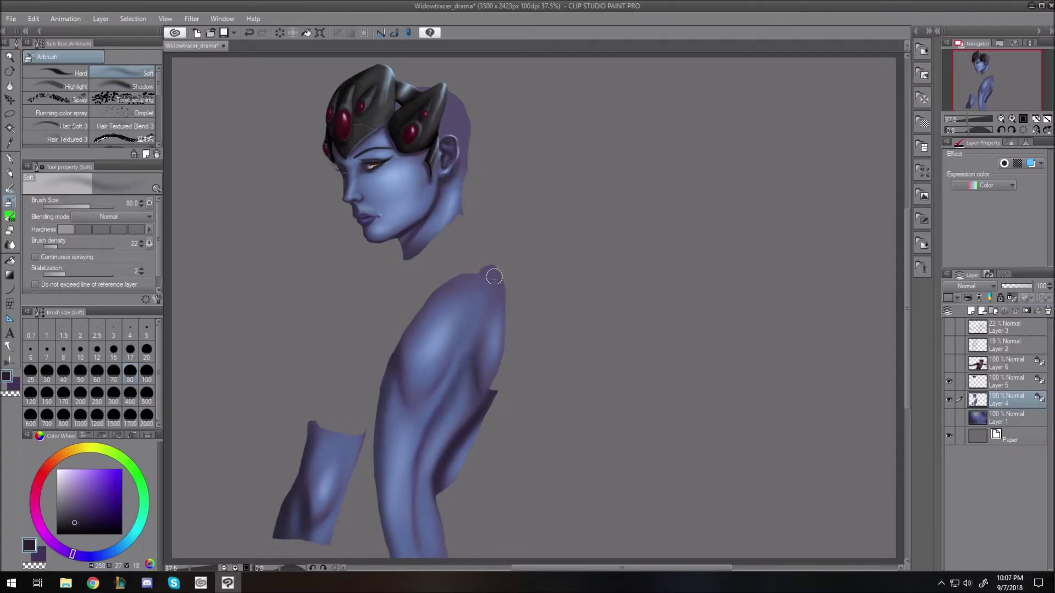
Refine the arm and neck shadows at airbrush sizes up to 80, show the Layer 2 sketch again and save the drawing.
key("bracketleft")
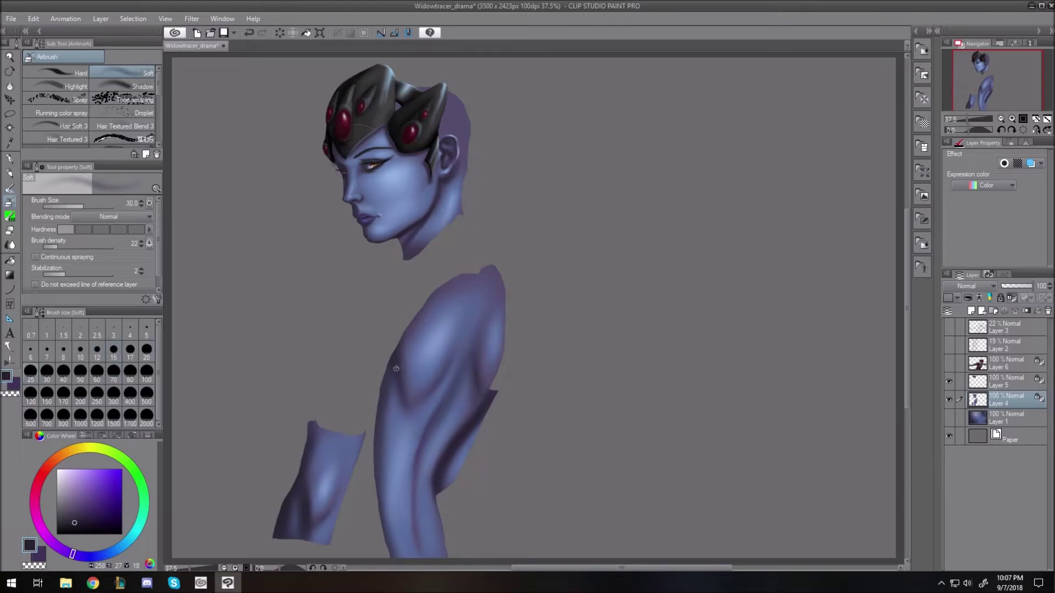
key("bracketleft")
key("bracketleft")
key("bracketleft")
key("bracketleft")
key("bracketleft")
key("bracketleft")
key("bracketright")
key("bracketright")
key("bracketright")
key("bracketright")
key("bracketright")
key("bracketright")
key("bracketright")
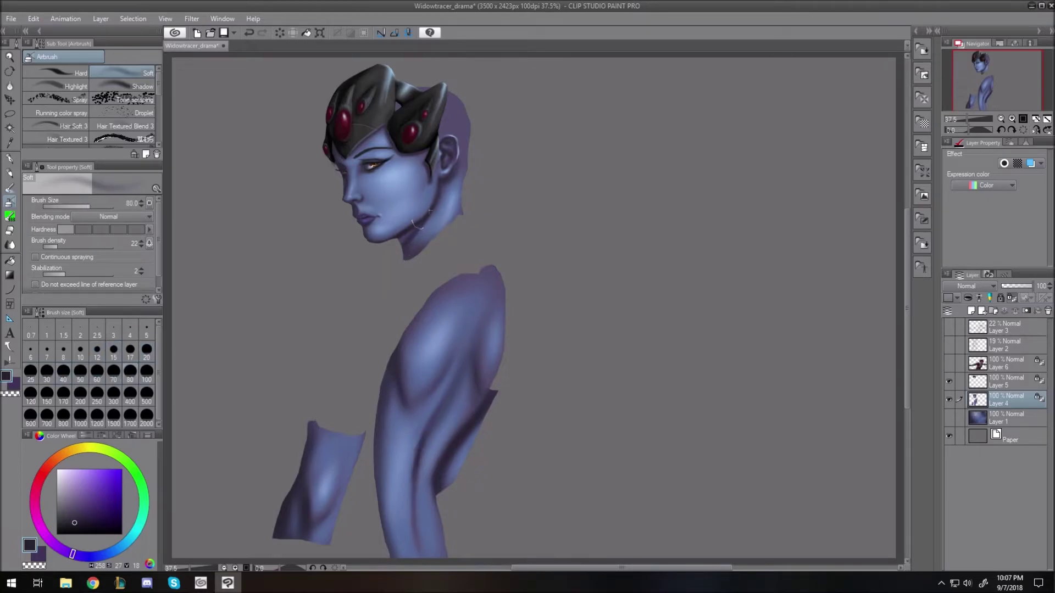
left_click(949, 345)
key("ctrl+s")
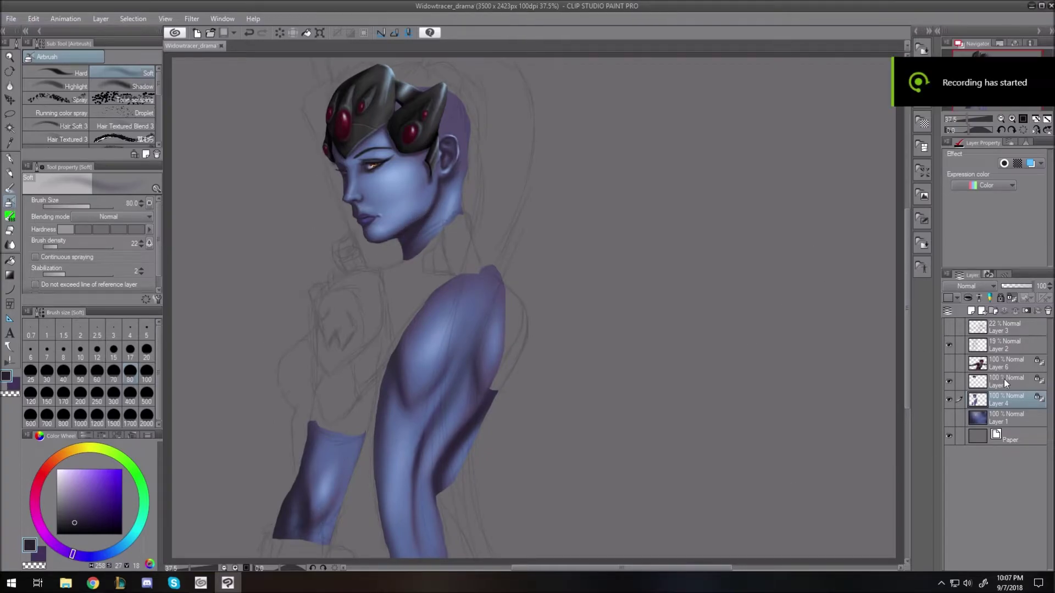
Add a new layer above Layer 4 and choose a dark purple with hue 275, saturation 53 and value 37.
left_click(1004, 417)
left_click(996, 399)
left_click(971, 311)
left_click_drag(93, 509, 84, 516)
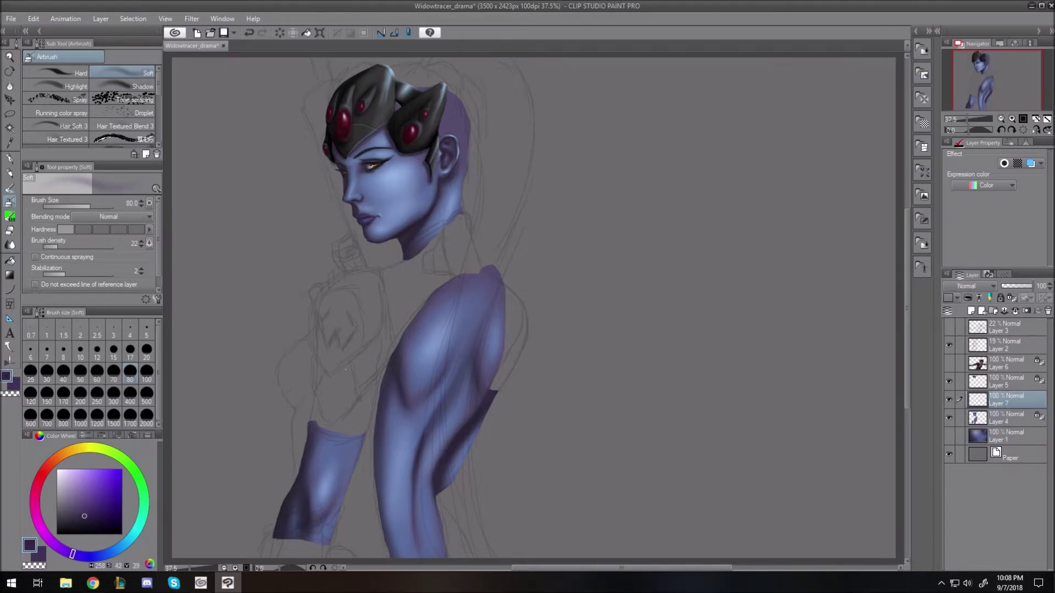
scroll(415, 317, "up", 2)
left_click_drag(73, 554, 59, 548)
left_click(91, 509)
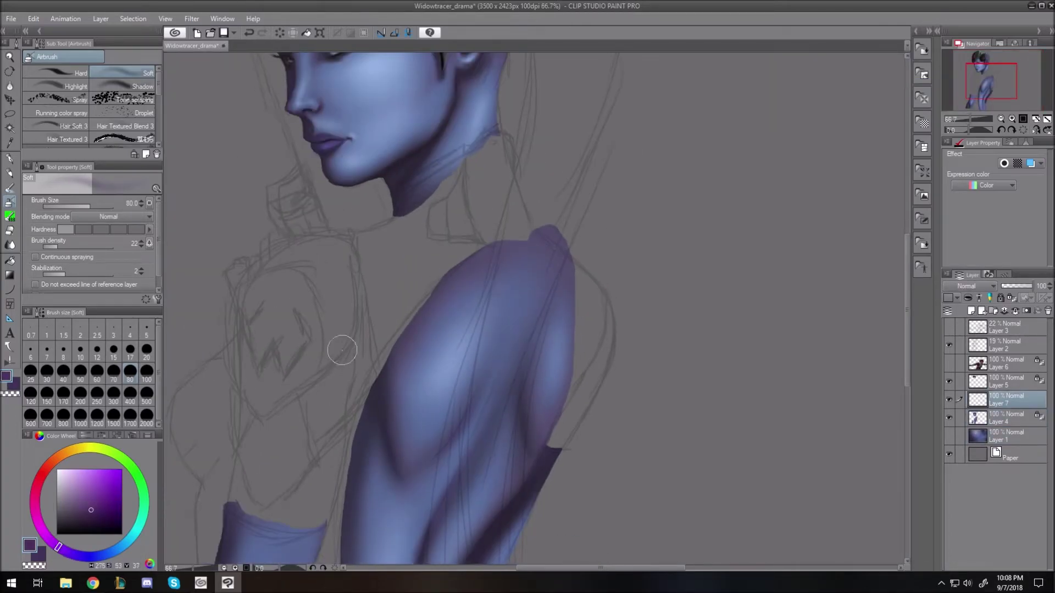
Outline the bodysuit's collar, chest and back panel with a polyline selection along the sketch and fill it with dark purple.
key("m")
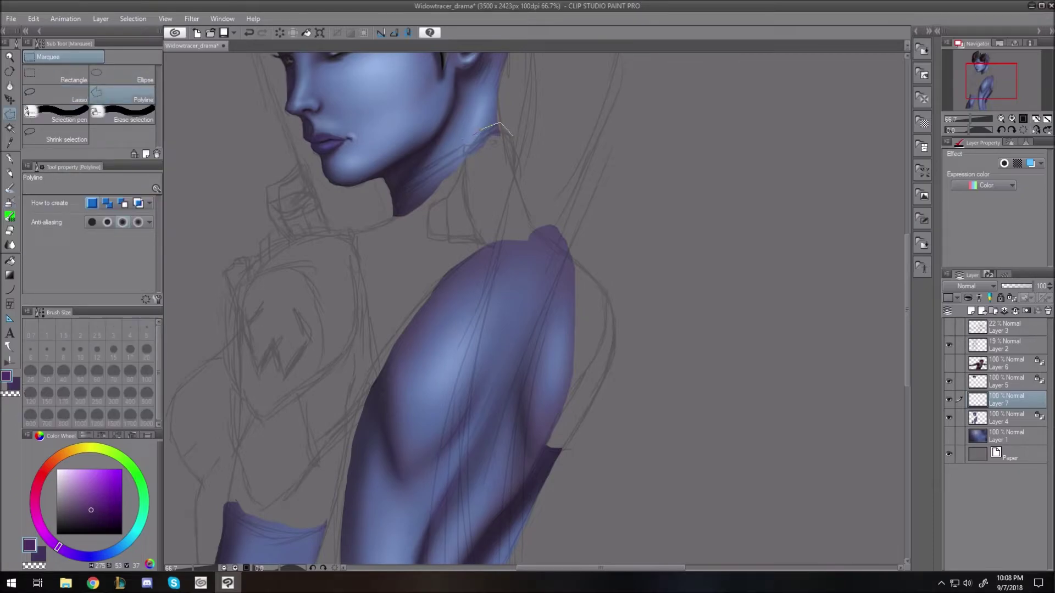
left_click(306, 235)
left_click(245, 289)
left_click(183, 384)
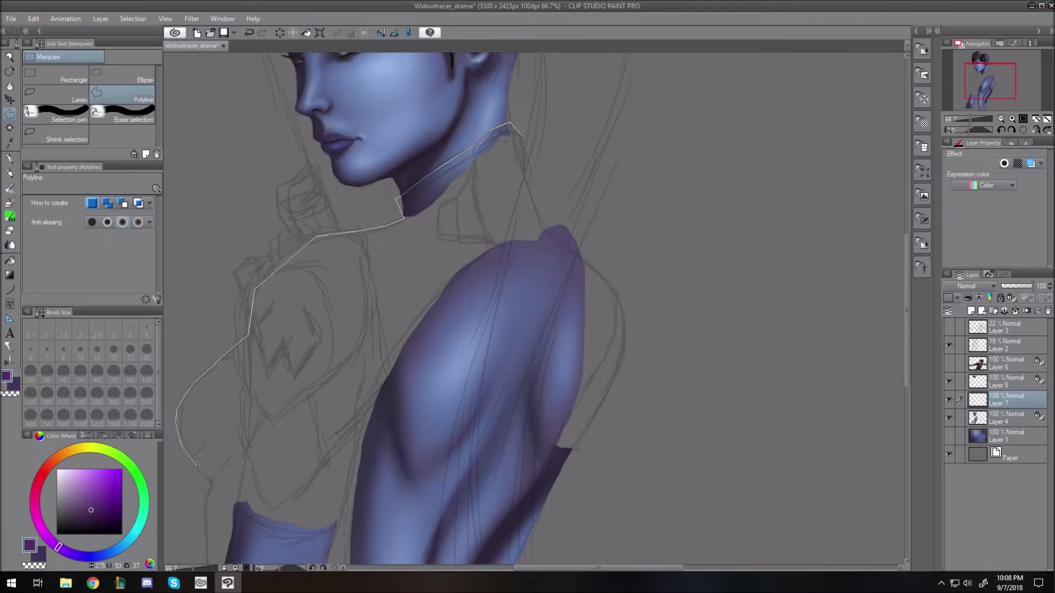
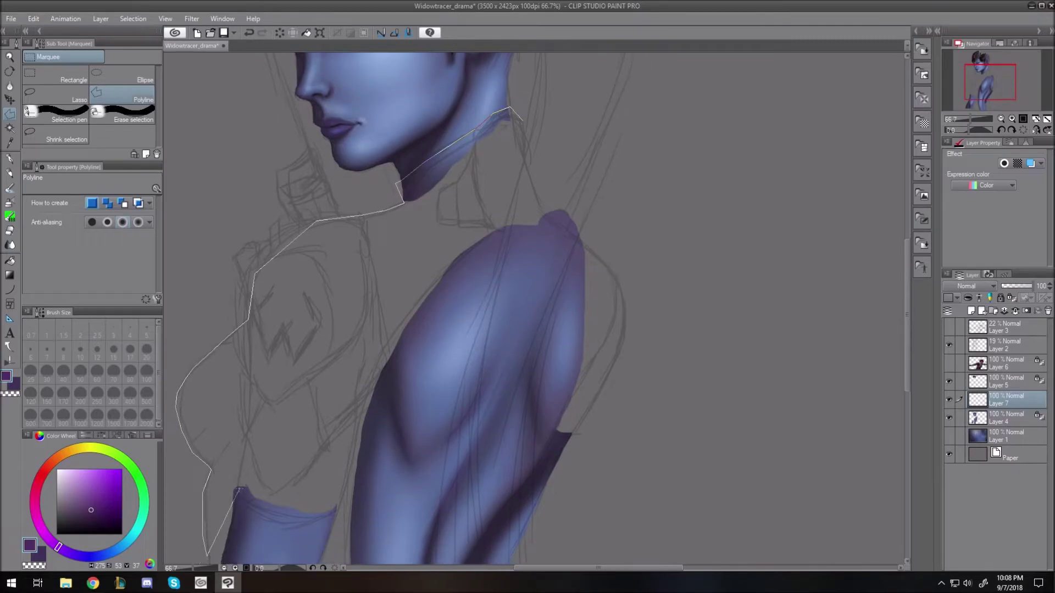
left_click(333, 485)
left_click(352, 462)
left_click(428, 260)
left_click(459, 222)
left_click(580, 205)
left_click(584, 321)
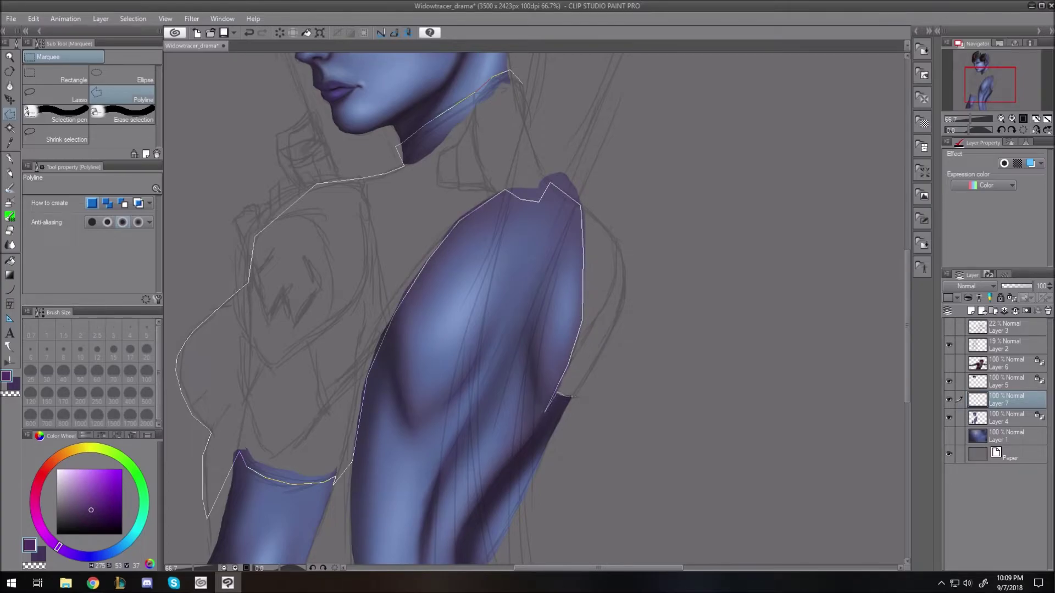
left_click(572, 396)
left_click(540, 169)
left_click(522, 84)
key("alt+Delete")
left_click_drag(906, 350, 907, 425)
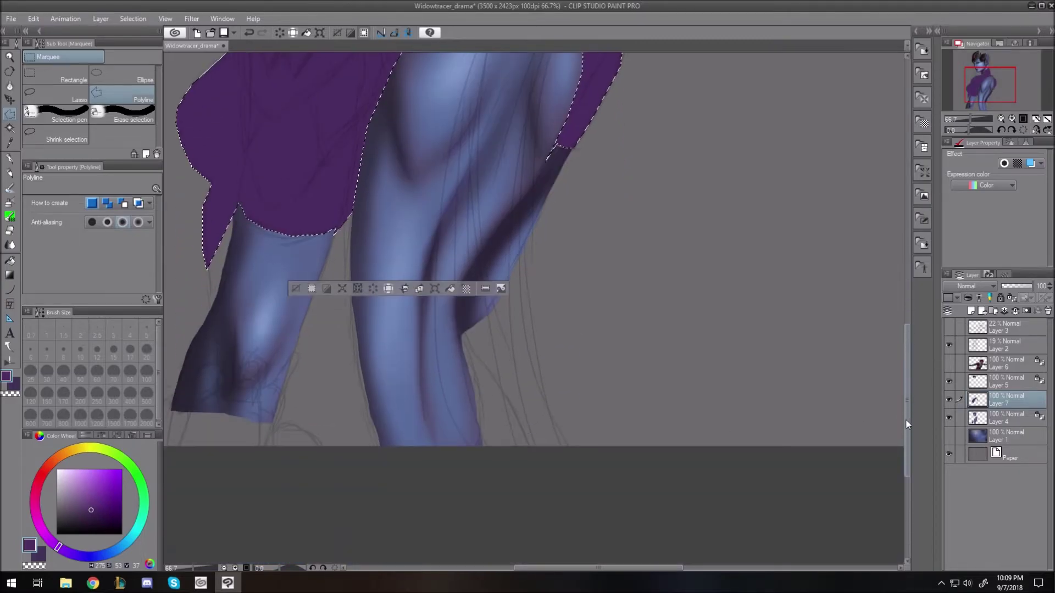
key("ctrl+d")
Extend the purple suit down the abdomen's front edge by filling small freehand selections.
left_click(77, 98)
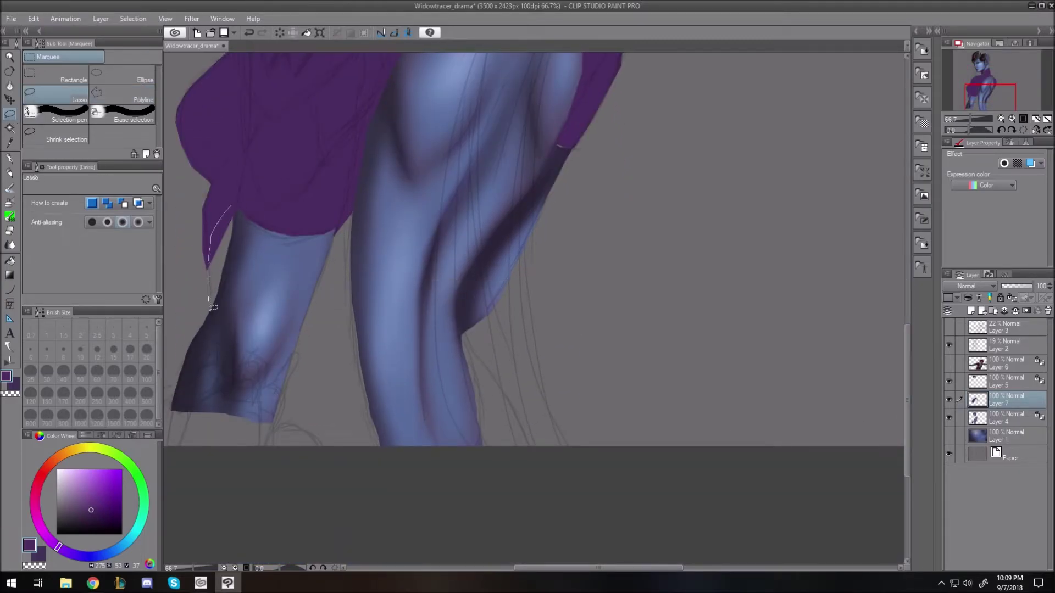
left_click_drag(213, 308, 216, 311)
key("alt+BackSpace")
key("ctrl+d")
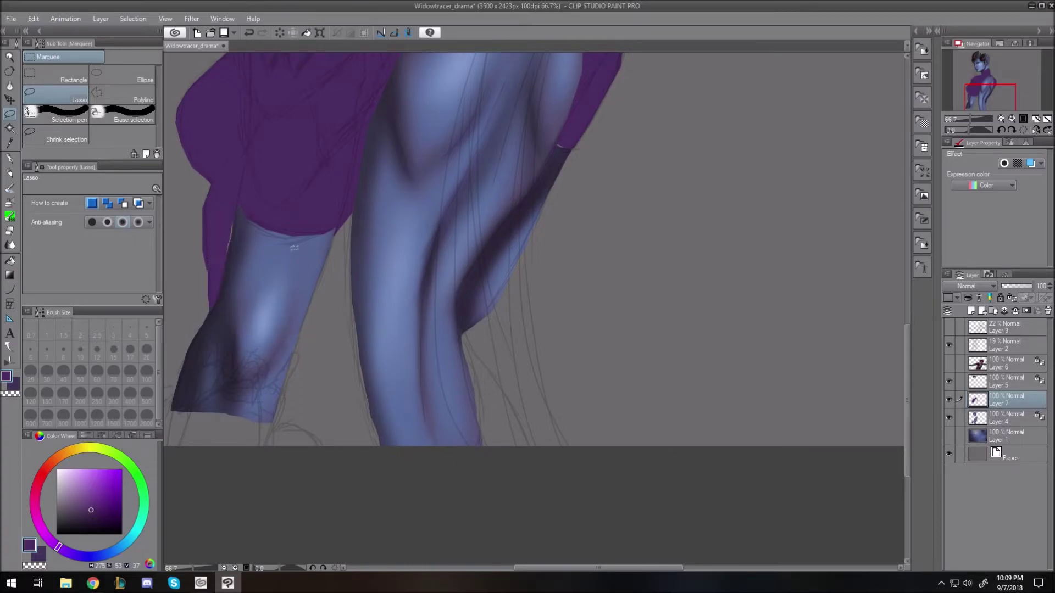
left_click_drag(237, 223, 229, 211)
key("alt+BackSpace")
scroll(192, 191, "up", 2)
key("ctrl+d")
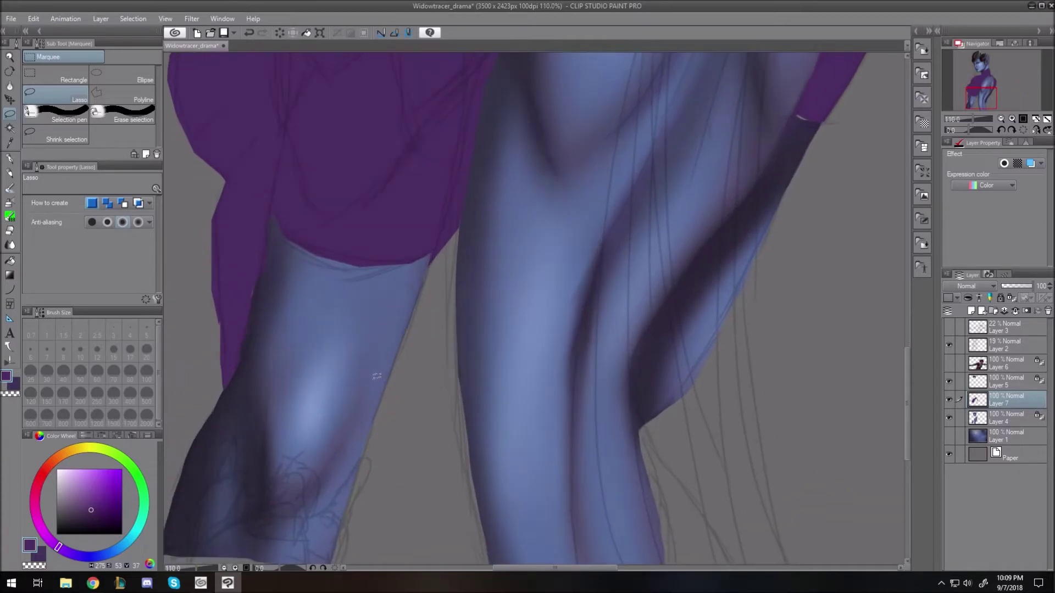
Clean up the suit's edge beside the abdomen with freehand selections, clearing stray areas and filling gaps with purple.
left_click_drag(247, 302, 254, 279)
key("ctrl+d")
left_click_drag(266, 200, 265, 206)
key("Delete")
key("ctrl+d")
mouse_move(219, 290)
left_mouse_down()
mouse_move(222, 336)
mouse_move(226, 279)
left_mouse_up()
key("alt+BackSpace")
mouse_move(273, 200)
left_mouse_down()
mouse_move(247, 309)
mouse_move(270, 200)
left_mouse_up()
key("alt+BackSpace")
Try to fill the gap between the abdomen and the arm with purple from a freehand selection.
mouse_move(464, 196)
left_mouse_down()
mouse_move(464, 378)
mouse_move(445, 486)
mouse_move(362, 463)
mouse_move(430, 257)
left_mouse_up()
key("alt+BackSpace")
key("ctrl+d")
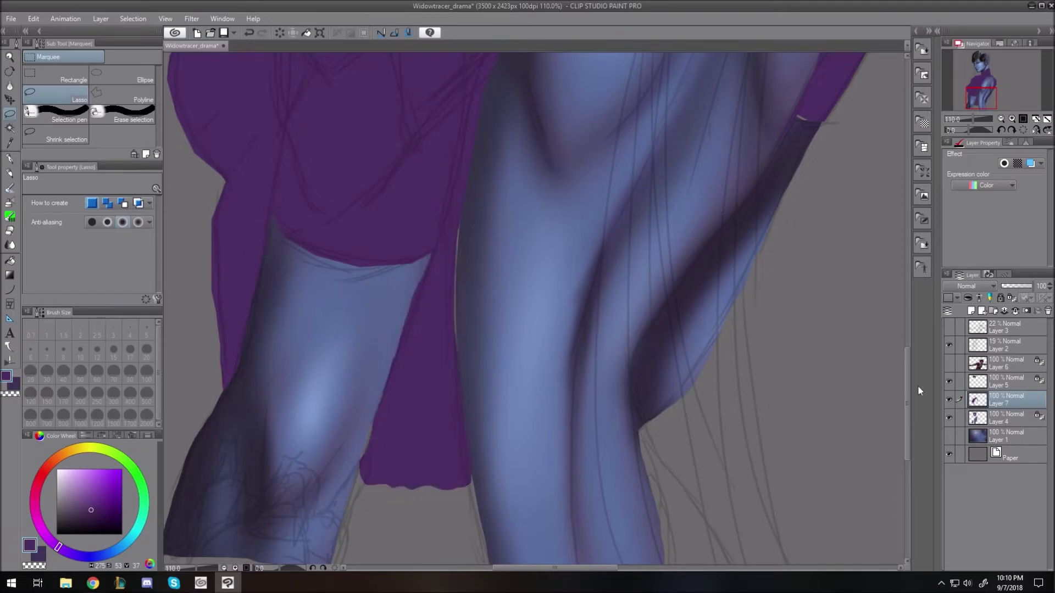
key("ctrl+z")
key("ctrl+z")
key("ctrl+z")
Select the gap between the abdomen and the arm down to the canvas edge with straight segments and fill it purple.
key("m")
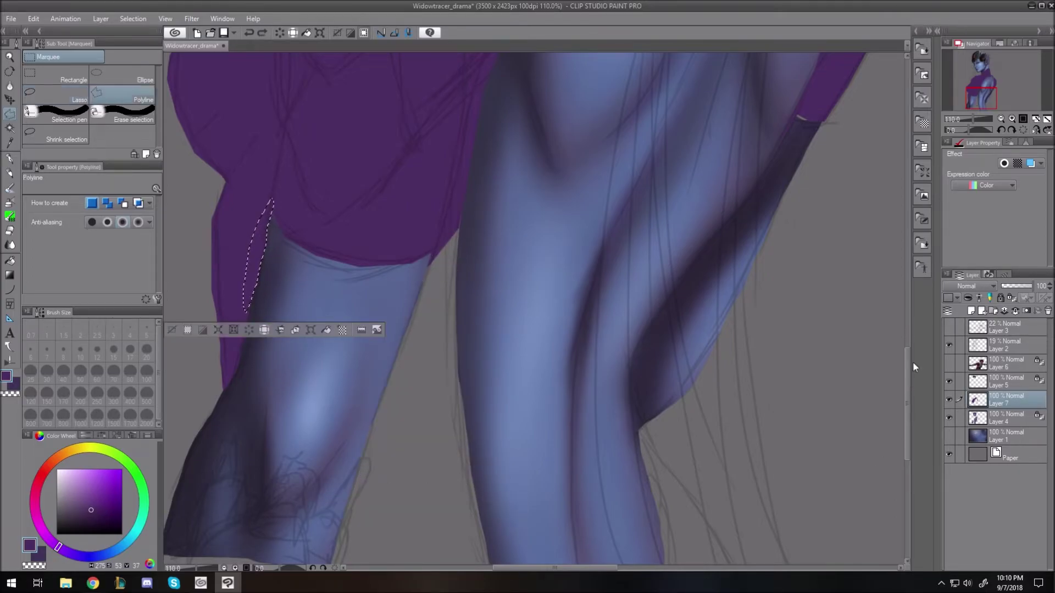
left_click_drag(907, 354, 907, 376)
left_click(445, 116)
left_click(309, 526)
left_click(526, 543)
left_click(505, 504)
left_click(490, 467)
left_click(471, 379)
left_click(459, 283)
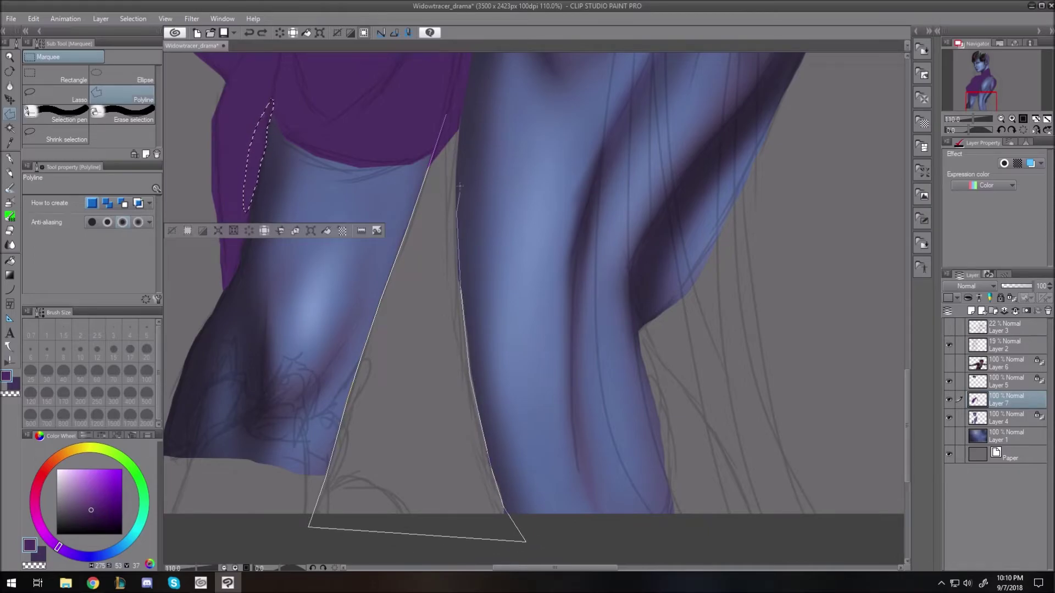
left_click(456, 209)
left_click(465, 89)
left_click(446, 116)
key("alt+BackSpace")
left_click(305, 532)
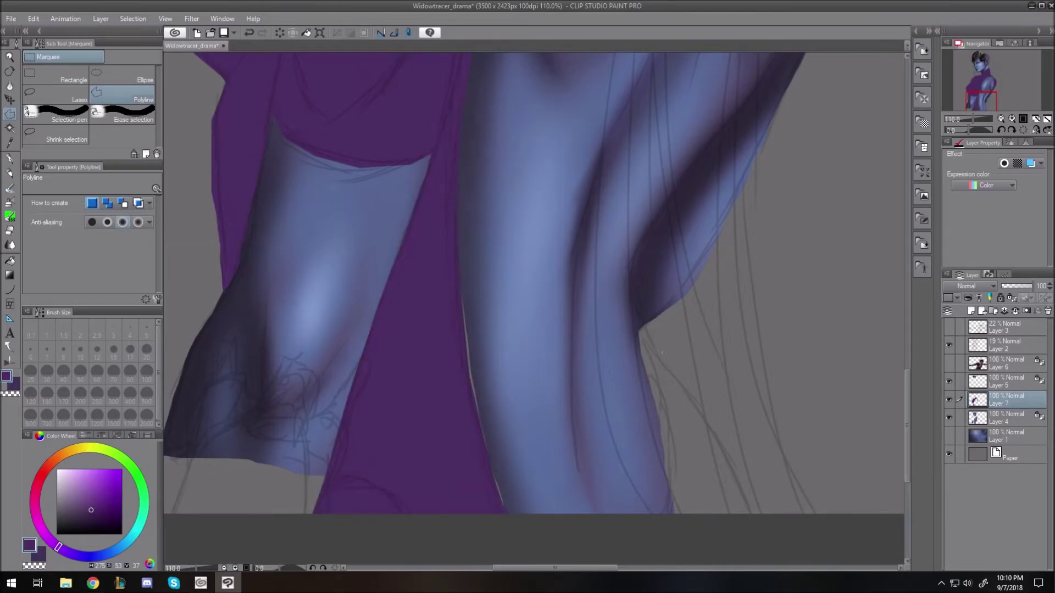
Outline the suit's hip area behind the forearm down to the canvas edge with a polyline selection and fill it purple.
left_click(641, 323)
left_click(666, 367)
left_click(733, 450)
left_click(768, 532)
left_click(654, 543)
left_click(653, 436)
left_click(635, 339)
left_click(629, 270)
key("alt+BackSpace")
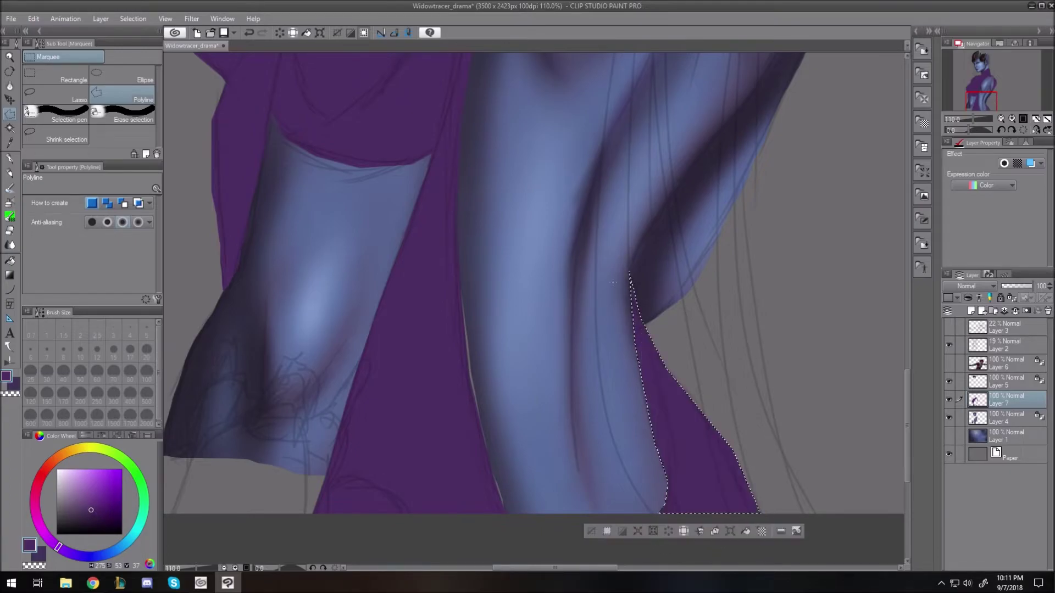
Fill the remaining sliver along the forearm's front edge with purple using a polyline selection.
left_click(591, 533)
left_click(490, 455)
left_click(516, 525)
left_click(483, 513)
left_click(443, 357)
left_click(457, 243)
key("alt+Delete")
key("ctrl+d")
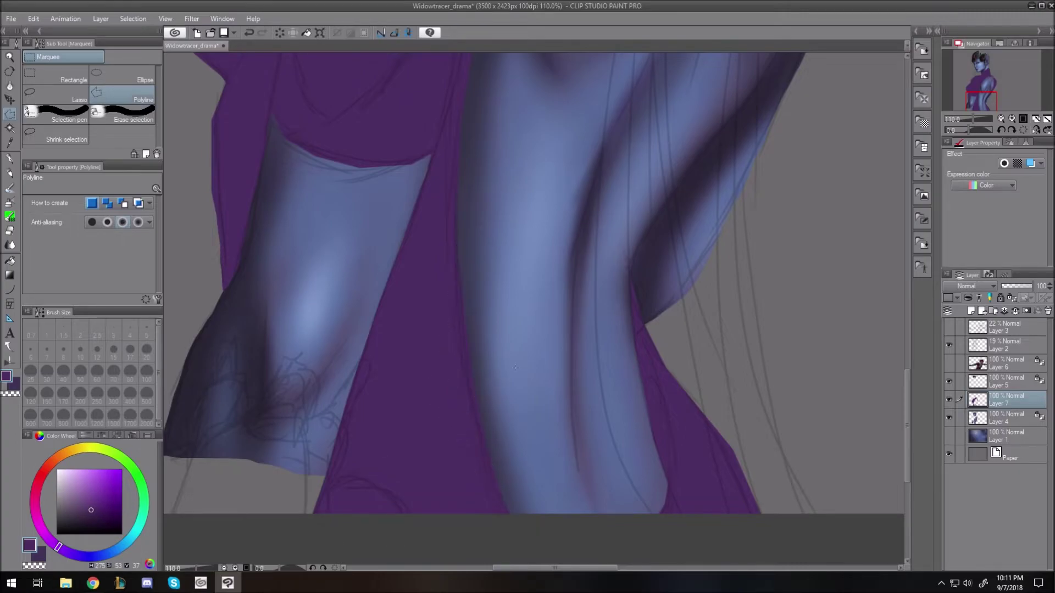
Check the whole figure's purple suit shape with the Layer 2 sketch hidden and shown.
key("ctrl+0")
left_click(949, 345)
left_click(948, 346)
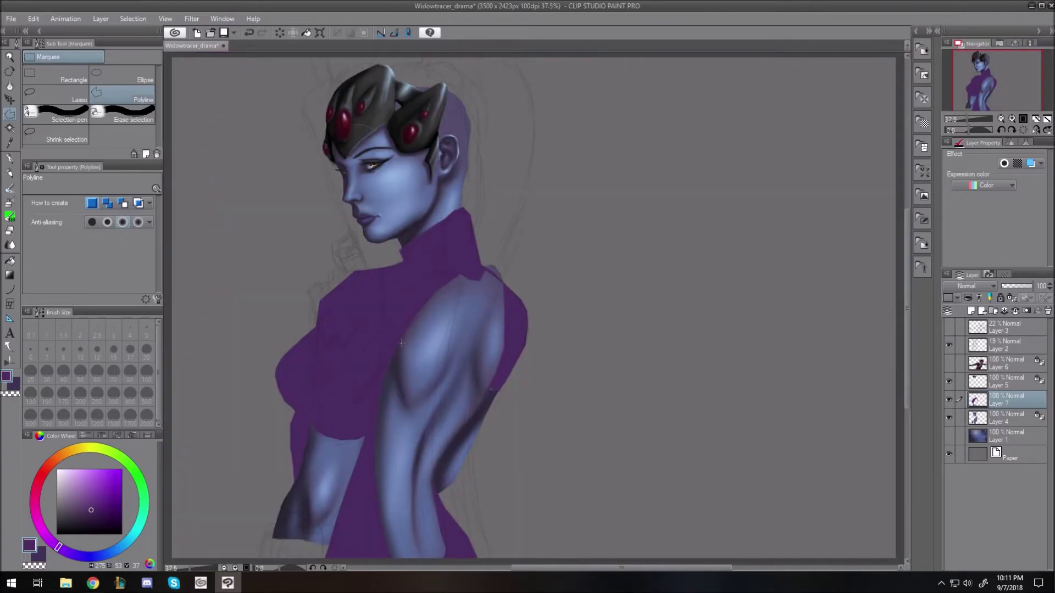
Touch up the suit's purple edge where its far sleeve meets the arm, using the size 8 Opaque watercolor brush.
scroll(501, 394, "up", 9)
key("b")
key("bracketleft")
key("bracketleft")
key("bracketleft")
key("bracketleft")
key("bracketleft")
key("bracketleft")
key("bracketleft")
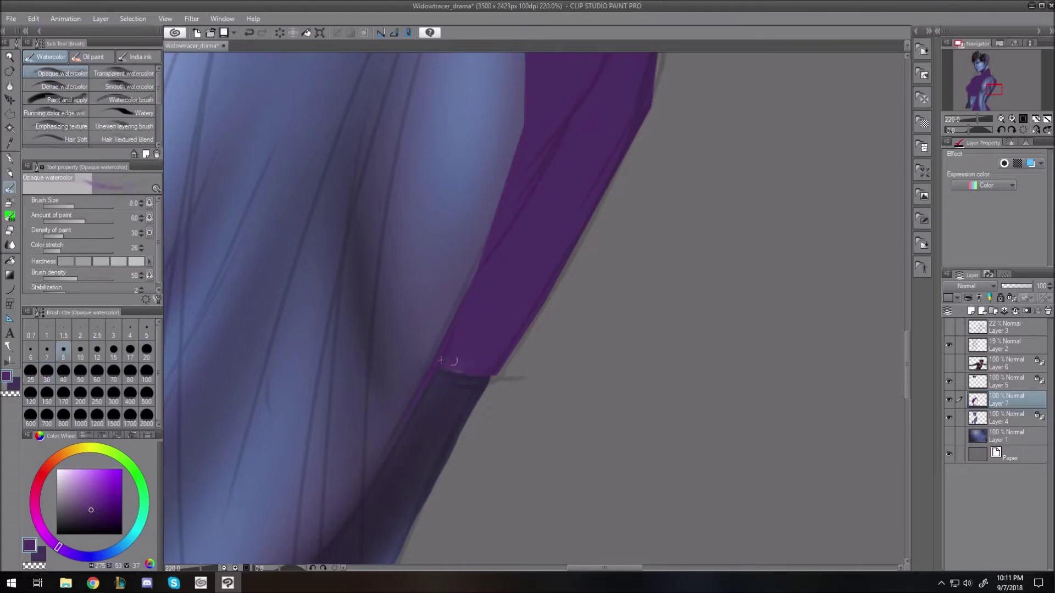
key("ctrl+0")
Delete the blue skin protruding above the far shoulder on Layer 4 with a polyline selection, and clear the selection.
scroll(481, 318, "up", 4)
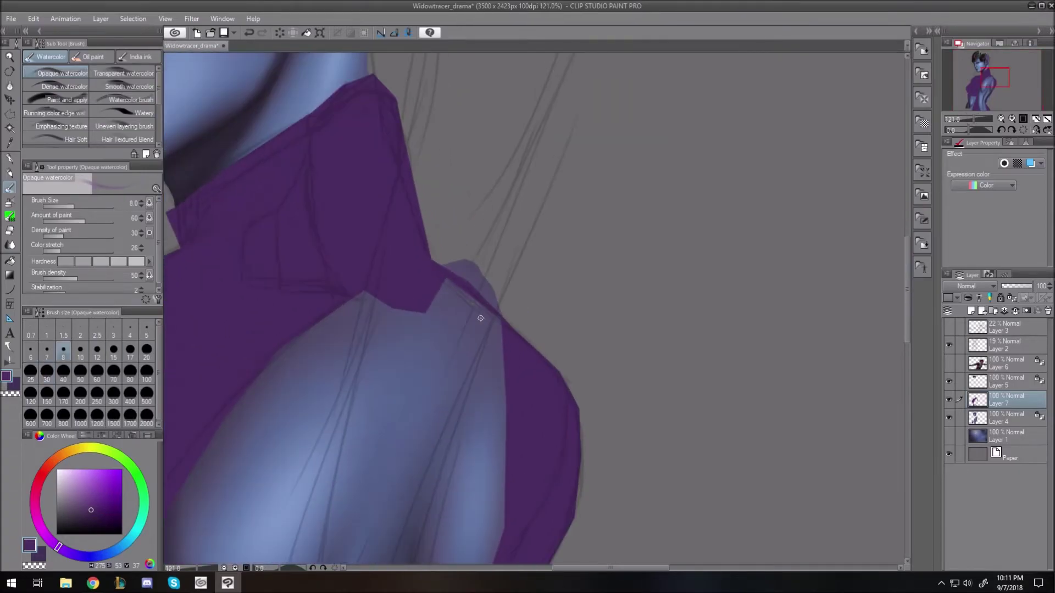
left_click(980, 418)
left_click(10, 113)
left_click(434, 269)
left_click(508, 326)
left_click(517, 280)
left_click(434, 269)
key("Delete")
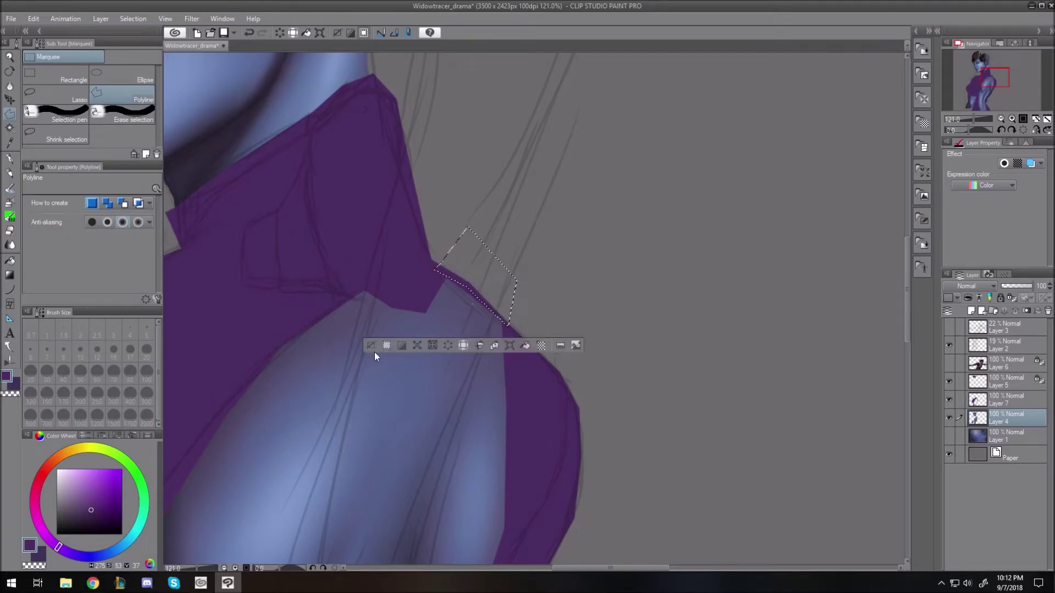
left_click(370, 348)
key("ctrl+0")
Smooth the purple shoulder edge beside the collar on Layer 7 with the Soft airbrush at size 12.
scroll(475, 368, "up", 5)
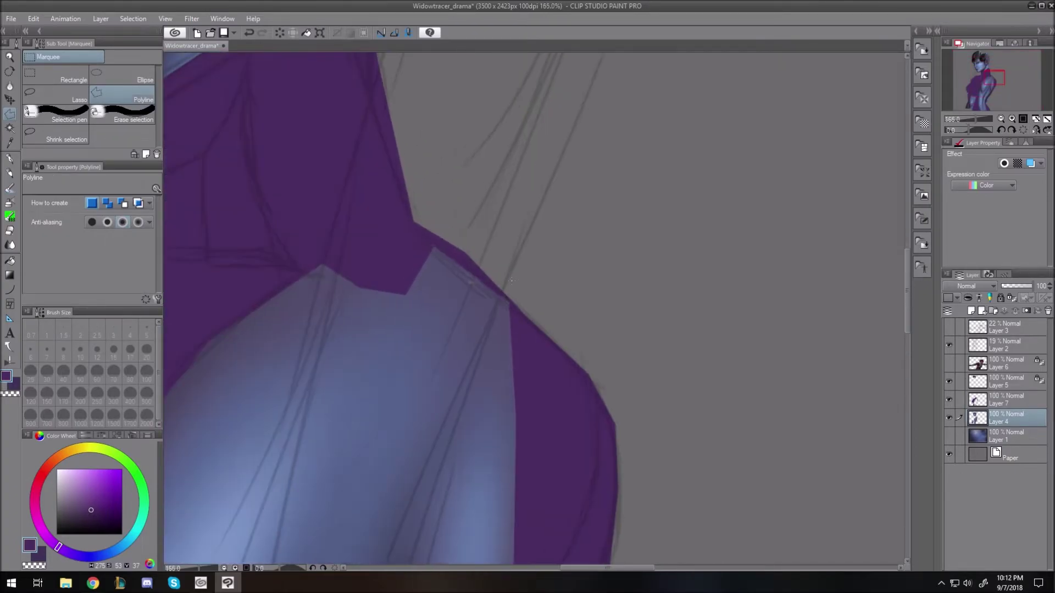
key("b")
key("alt+bracketright")
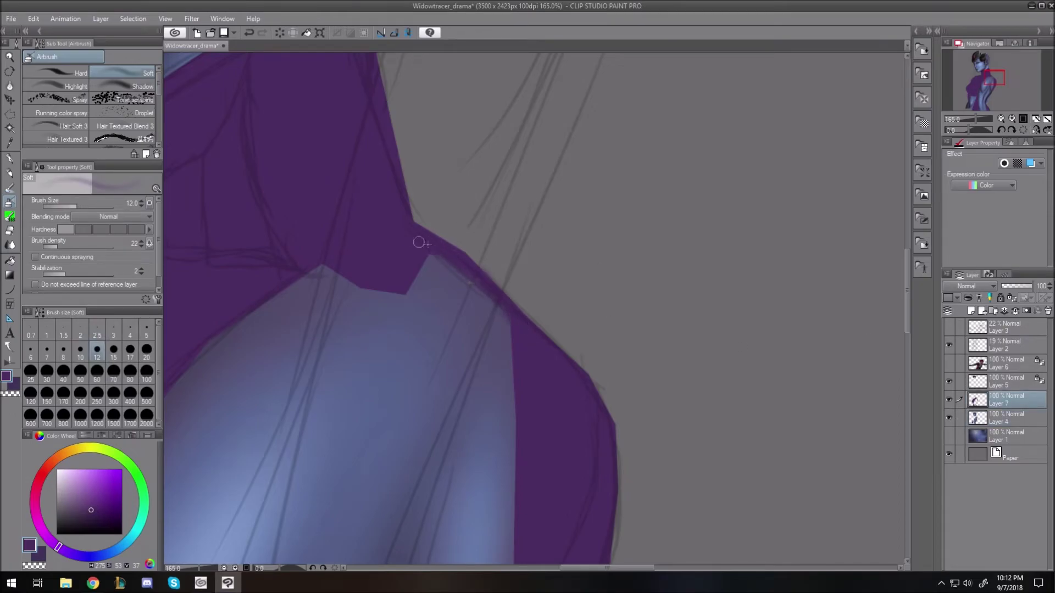
key("ctrl+0")
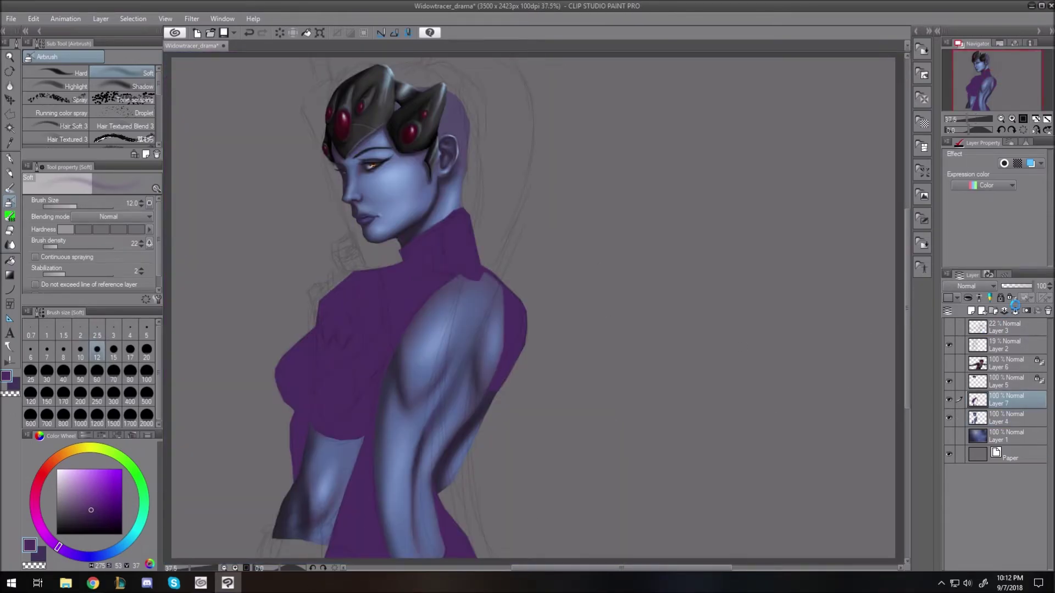
Lock Layer 7's transparent pixels with the suit recoloured a darker purple, and choose a lighter magenta-purple for painting.
key("alt+Delete")
left_click_drag(51, 547, 47, 541)
left_click(92, 502)
Airbrush a lighter purple highlight along the collar's front edge at brush size 30.
scroll(376, 348, "up", 4)
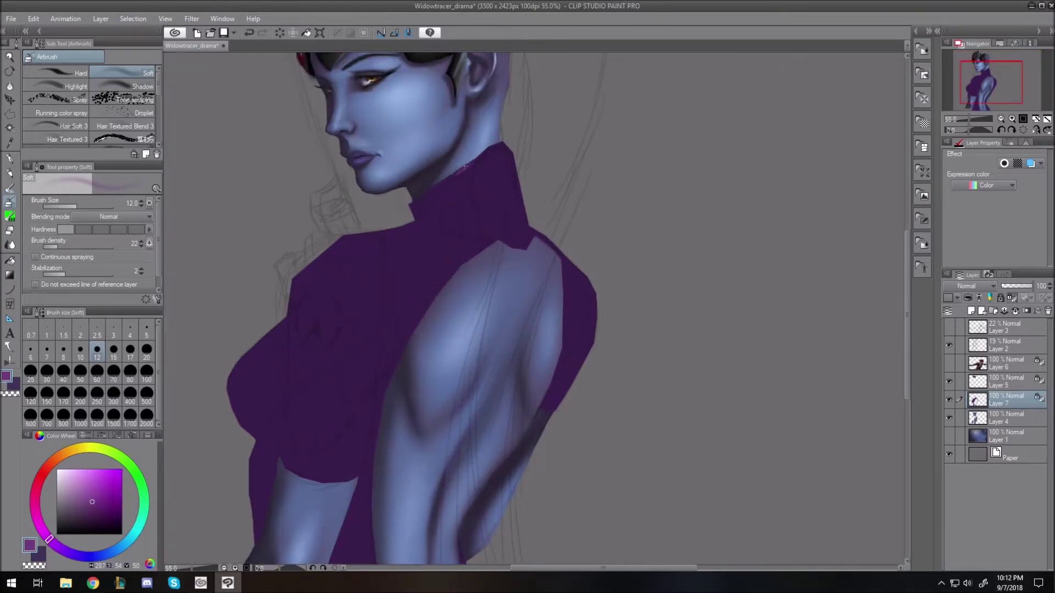
key("bracketright")
key("bracketright")
key("bracketright")
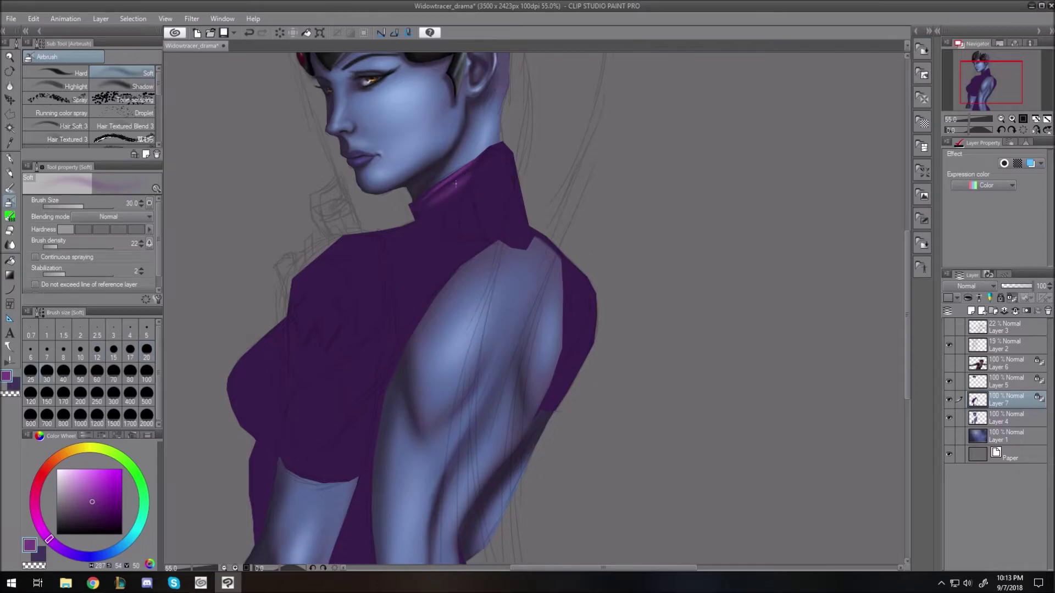
Airbrush a broad lighter purple highlight from the collar's base across the upper chest and near shoulder.
key("bracketright")
key("bracketright")
key("bracketright")
key("bracketright")
key("bracketright")
key("bracketright")
key("bracketright")
key("bracketright")
key("bracketright")
key("bracketright")
mouse_move(419, 242)
left_mouse_down()
mouse_move(440, 250)
mouse_move(331, 296)
left_mouse_up()
Highlight the upper edge of the suit's far shoulder in lighter purple with a small Soft airbrush.
key("bracketleft")
key("bracketleft")
key("bracketleft")
key("bracketleft")
key("bracketleft")
key("bracketleft")
key("bracketleft")
key("bracketleft")
key("bracketleft")
key("bracketleft")
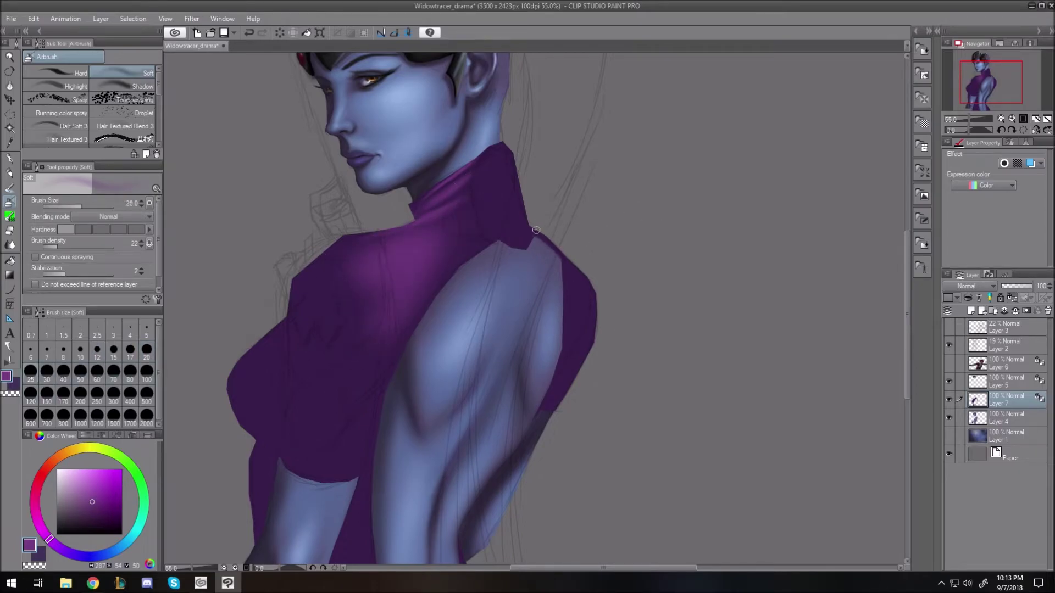
left_click_drag(579, 296, 569, 264)
key("bracketleft")
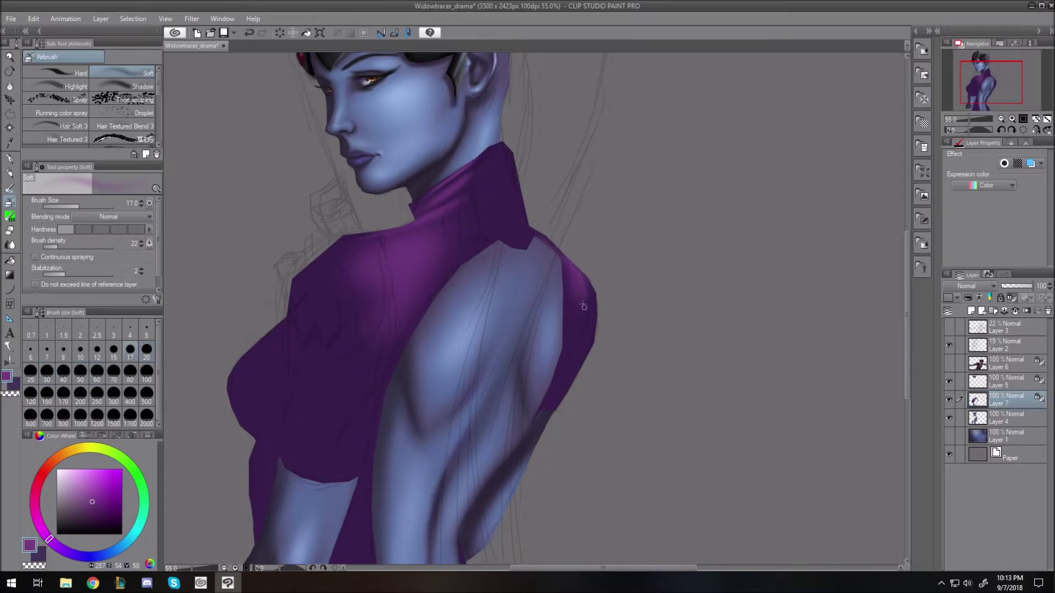
Extend the lighter purple along the far shoulder's outer rim and softly over its inner area with a larger airbrush.
key("bracketright")
key("bracketright")
key("bracketright")
key("bracketright")
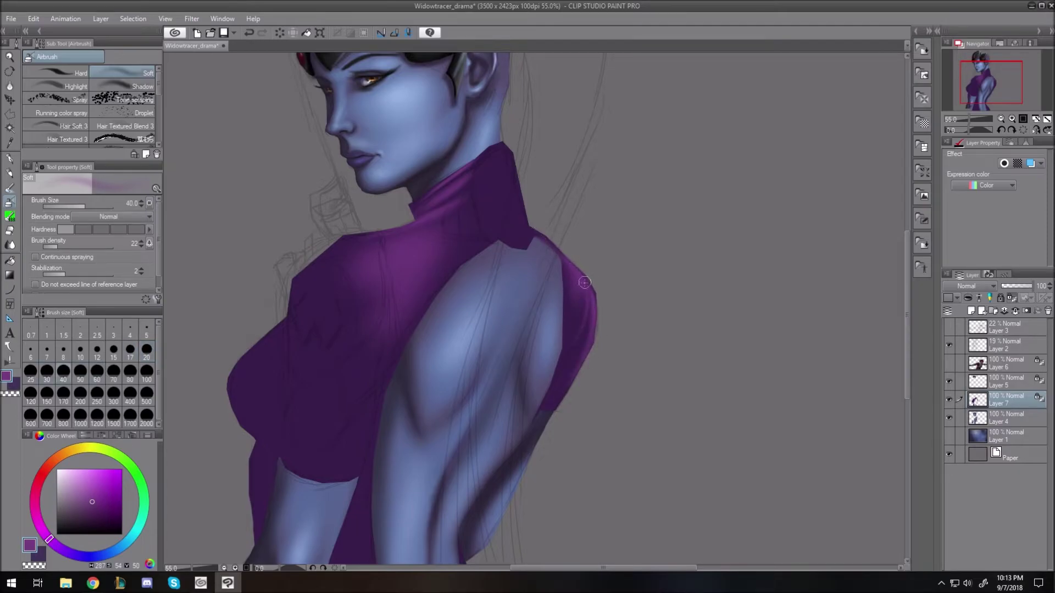
key("bracketright")
key("bracketright")
key("bracketright")
left_click_drag(572, 274, 567, 330)
Airbrush a thin lighter purple rim along the front edge of the open back, down to the canvas edge, at size 40.
key("bracketleft")
key("bracketleft")
key("bracketleft")
key("bracketleft")
key("bracketleft")
key("bracketleft")
key("bracketleft")
key("bracketleft")
key("bracketright")
key("bracketright")
key("bracketright")
key("bracketright")
key("bracketright")
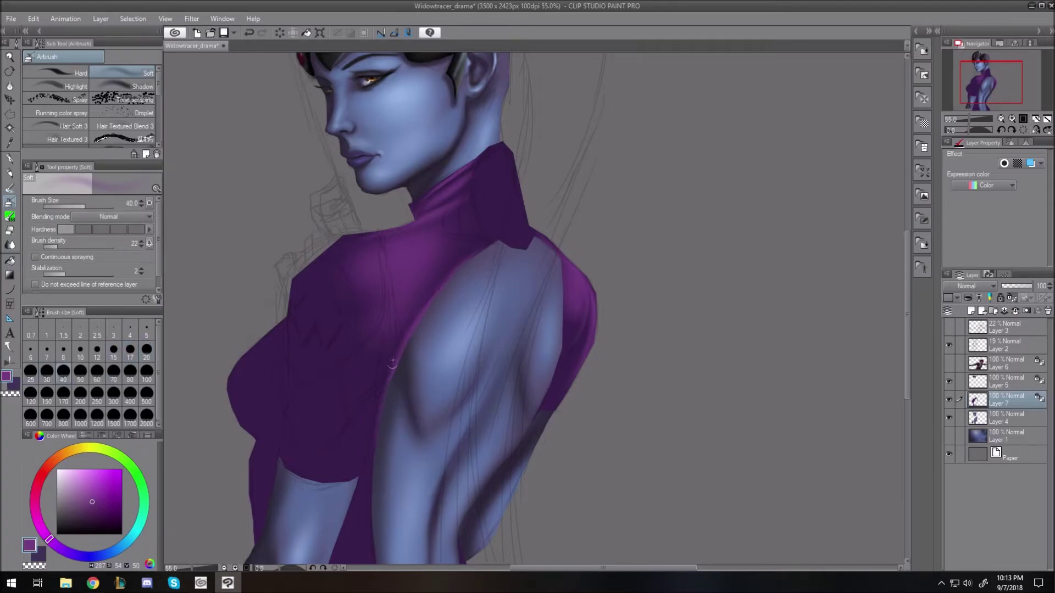
left_click_drag(907, 377, 908, 414)
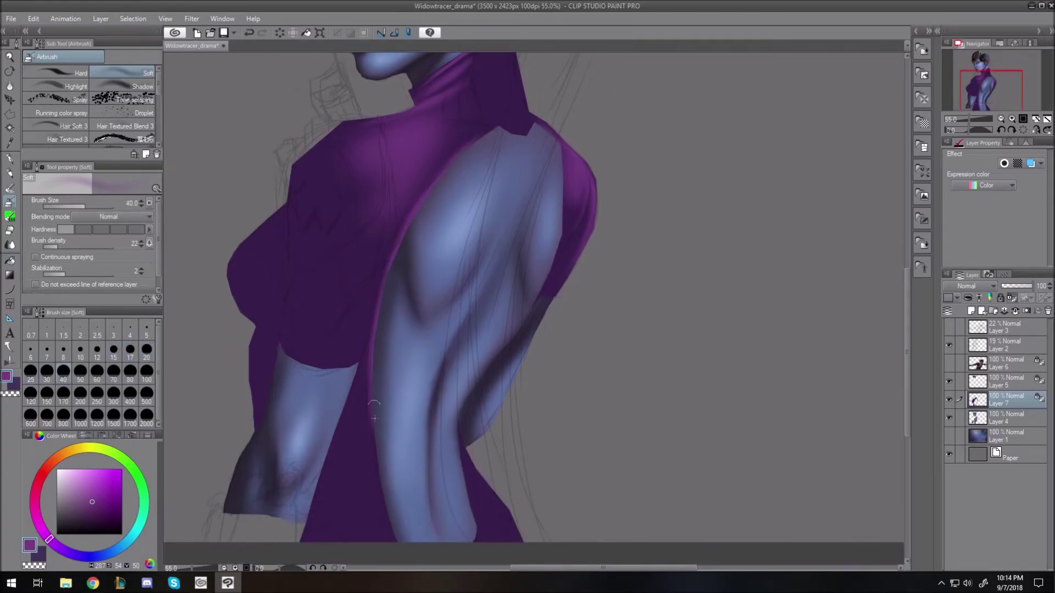
left_click_drag(385, 497, 397, 541)
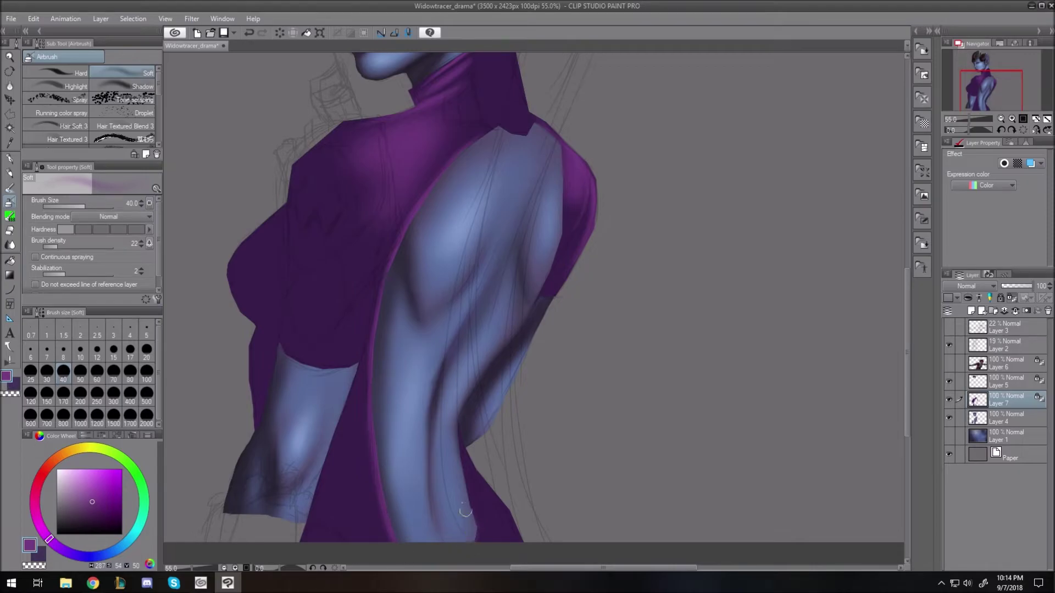
Airbrush soft lighter purple highlights on the rear hip and the front hip down to the canvas edge.
key("]")
key("]")
key("]")
left_click_drag(501, 468, 509, 534)
key("]")
key("]")
key("]")
key("]")
mouse_move(355, 507)
left_mouse_down()
mouse_move(354, 497)
mouse_move(329, 541)
left_mouse_up()
Highlight the suit's waist strip between the forearm and the open back with a smaller Soft airbrush.
key("[")
key("[")
key("[")
key("[")
key("[")
key("[")
key("[")
key("[")
mouse_move(355, 391)
left_mouse_down()
mouse_move(345, 450)
mouse_move(352, 541)
left_mouse_up()
Paint lighter purple strokes down the suit's side towards the near sleeve's cuff, adjusting the airbrush size.
key("]")
key("]")
key("]")
key("]")
key("]")
key("]")
key("[")
key("[")
key("[")
key("[")
key("[")
key("[")
key("[")
key("[")
key("[")
key("]")
key("]")
key("]")
key("]")
key("]")
key("]")
key("]")
mouse_move(359, 302)
left_mouse_down()
mouse_move(341, 358)
mouse_move(329, 364)
left_mouse_up()
mouse_move(365, 285)
left_mouse_down()
mouse_move(320, 361)
mouse_move(336, 367)
left_mouse_up()
Airbrush a lighter purple highlight over the bust, resizing the brush to fit the form.
key("]")
key("]")
key("bracketleft")
key("bracketleft")
key("bracketleft")
key("bracketleft")
key("bracketleft")
key("bracketleft")
key("bracketleft")
key("bracketleft")
key("bracketleft")
key("bracketleft")
key("bracketleft")
key("bracketleft")
key("bracketright")
key("bracketright")
key("bracketright")
key("bracketright")
key("bracketright")
key("bracketright")
key("bracketright")
key("bracketright")
key("bracketright")
left_click_drag(275, 217, 242, 258)
Add a lighter purple highlight to the suit just below the bust, in front of the near arm.
key("bracketright")
key("bracketright")
left_click_drag(255, 326, 268, 353)
key("ctrl+0")
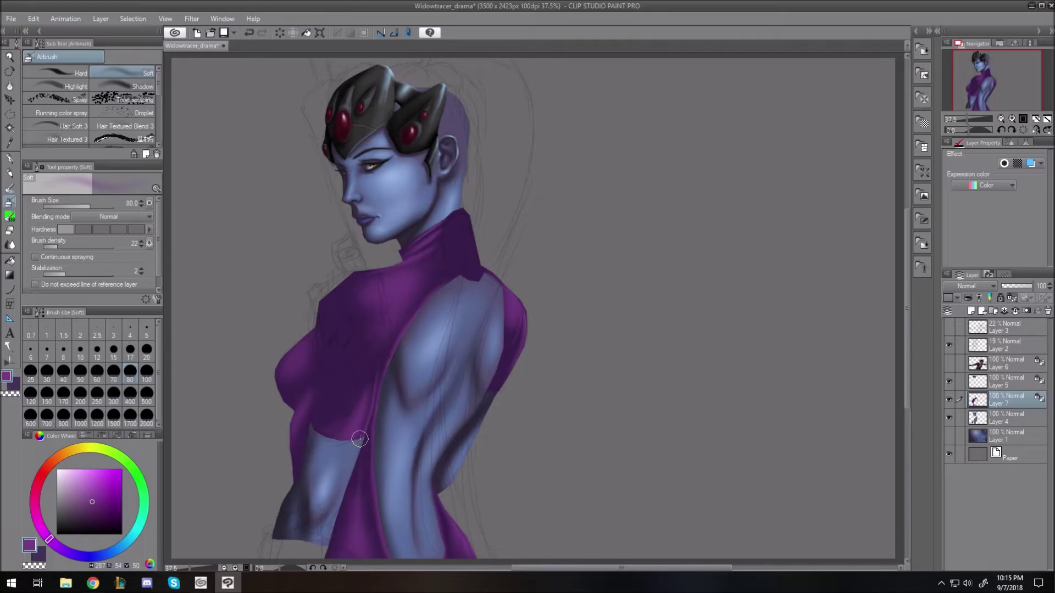
Choose a dark greyish purple and airbrush shadows on the outer edges of both hips near the canvas bottom.
left_click_drag(909, 350, 909, 408)
scroll(396, 416, "up", 2)
left_click_drag(83, 511, 77, 517)
mouse_move(297, 402)
left_mouse_down()
mouse_move(315, 427)
mouse_move(306, 397)
left_mouse_up()
left_click_drag(537, 383, 534, 372)
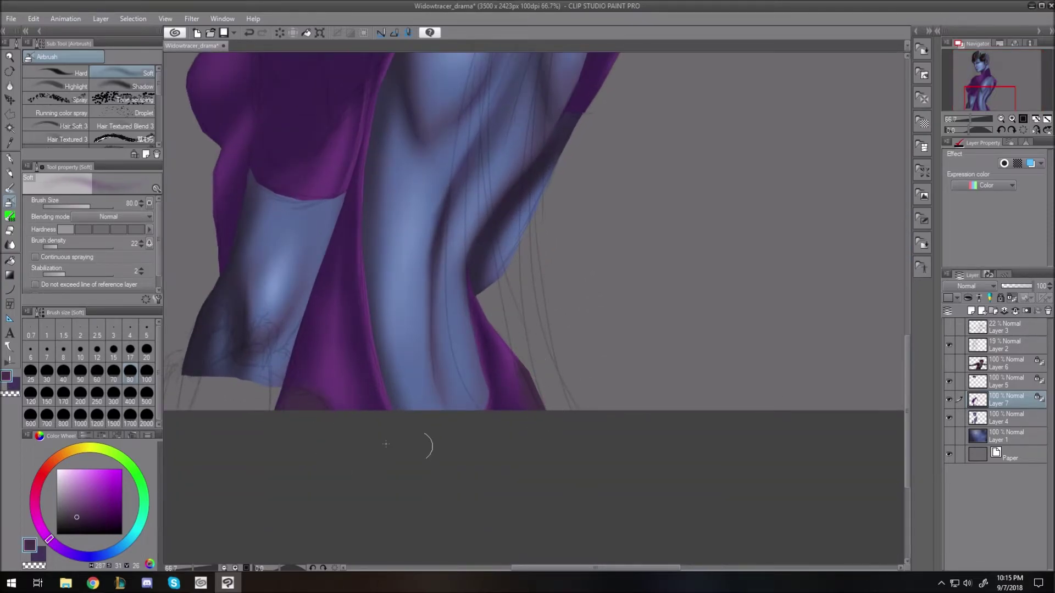
Choose a lighter muted purple and airbrush a soft highlight on top of the near shoulder.
left_click_drag(907, 410, 907, 353)
left_click(83, 493)
left_click(46, 534)
key("bracketright")
key("bracketright")
mouse_move(407, 122)
left_mouse_down()
mouse_move(431, 103)
mouse_move(416, 112)
left_mouse_up()
Reduce the airbrush size to 12 and paint a lighter highlight along the outer curve of the far shoulder.
key("bracketleft")
key("bracketleft")
key("bracketleft")
key("bracketleft")
key("bracketleft")
key("bracketleft")
key("bracketleft")
key("bracketleft")
key("bracketleft")
key("bracketleft")
key("bracketleft")
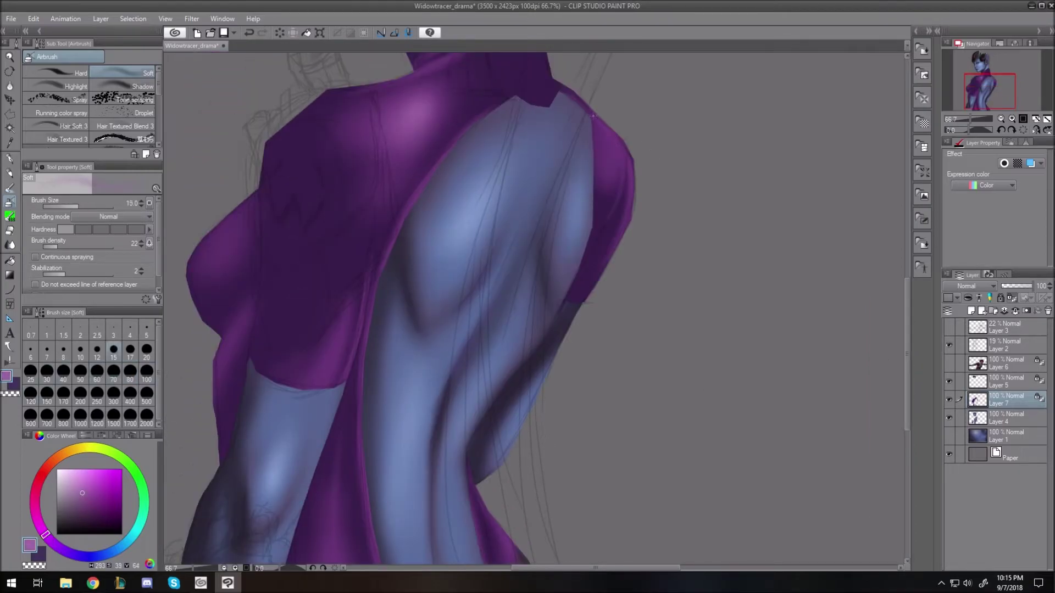
key("bracketleft")
mouse_move(610, 131)
left_mouse_down()
mouse_move(608, 217)
mouse_move(629, 162)
left_mouse_up()
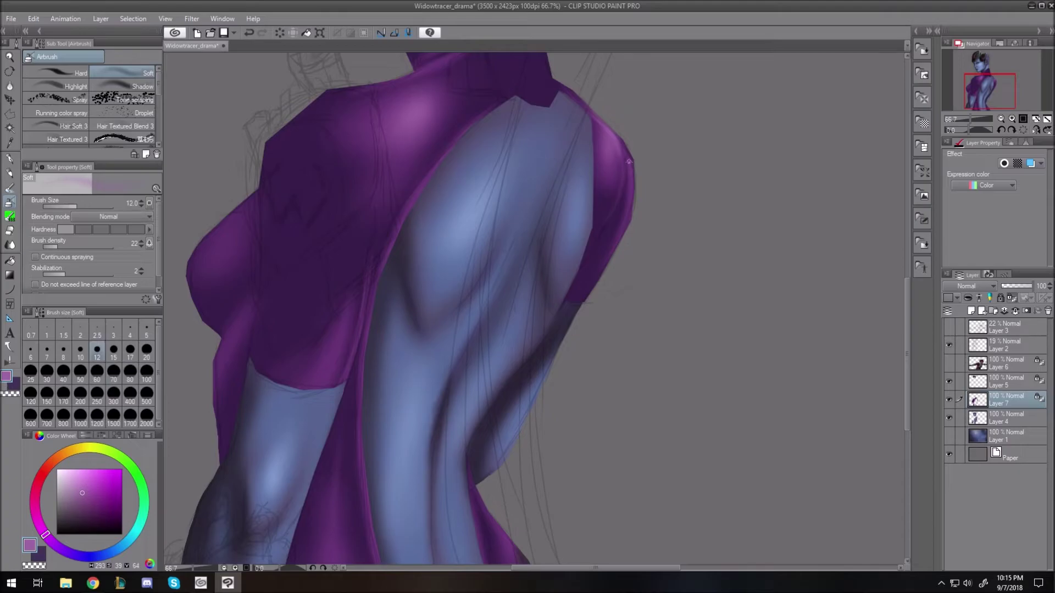
Airbrush a lighter purple rim at size 30 along the suit's edge beside the bare back, down to the waist.
key("bracketright")
key("bracketright")
key("bracketright")
key("bracketright")
key("bracketright")
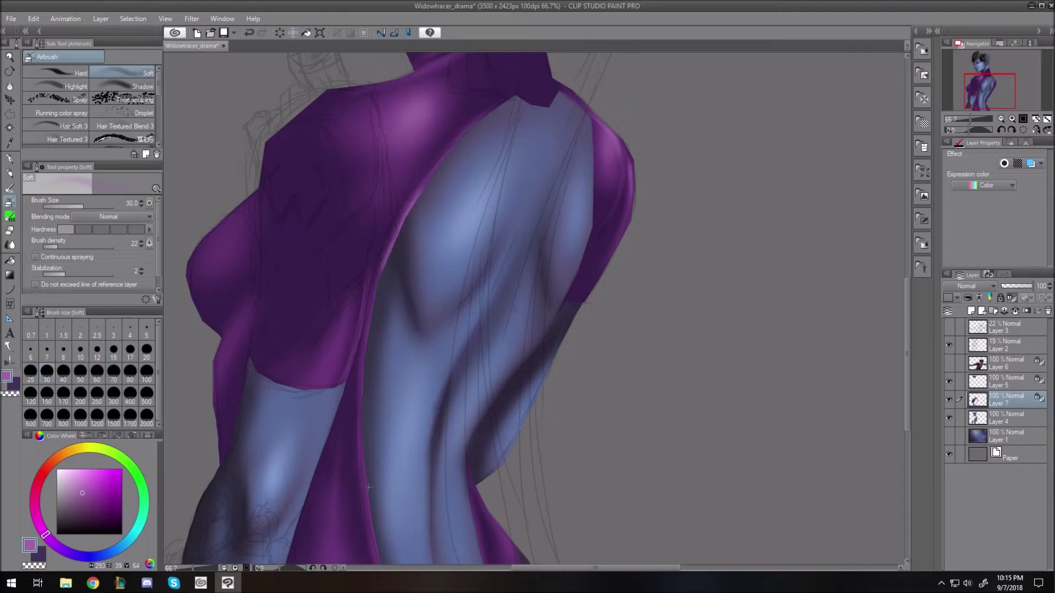
left_click_drag(365, 351, 386, 254)
left_click_drag(366, 433, 388, 581)
Airbrush a lighter purple highlight on the back of the near sleeve just above the cuff, enlarging the brush from 15.
key("bracketright")
left_click_drag(907, 396, 907, 419)
key("bracketleft")
key("bracketleft")
key("bracketleft")
key("bracketleft")
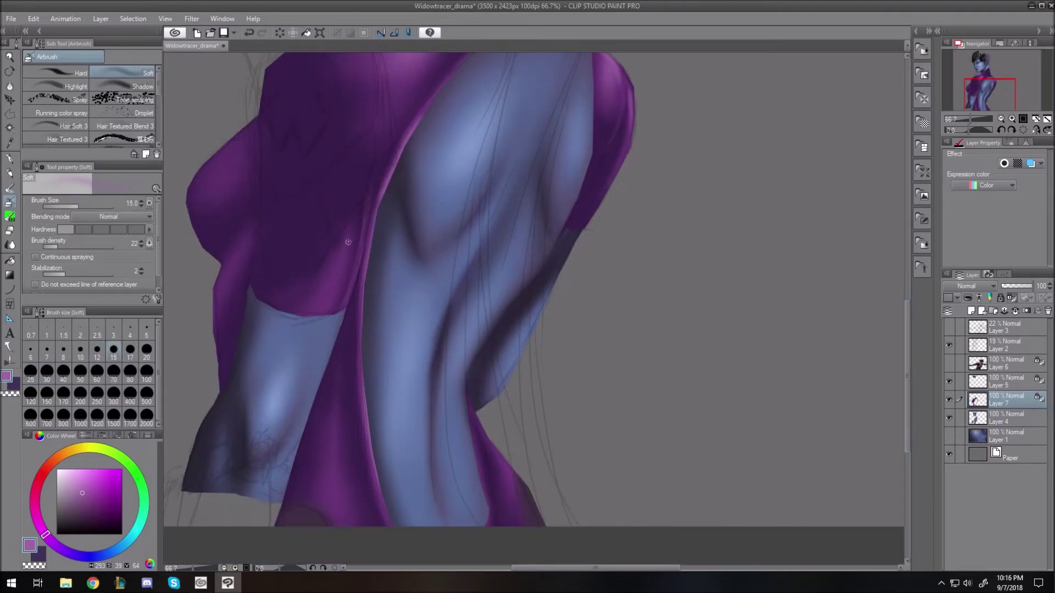
left_click_drag(347, 247, 325, 311)
key("bracketright")
key("bracketright")
key("bracketright")
key("bracketright")
key("bracketright")
left_click_drag(349, 226, 325, 310)
Add a lighter purple highlight up the suit's near side at the waist, using the airbrush at size 30.
key("bracketleft")
key("bracketright")
key("bracketright")
mouse_move(335, 431)
left_mouse_down()
mouse_move(330, 440)
mouse_move(337, 363)
left_mouse_up()
scroll(870, 416, "down", 3)
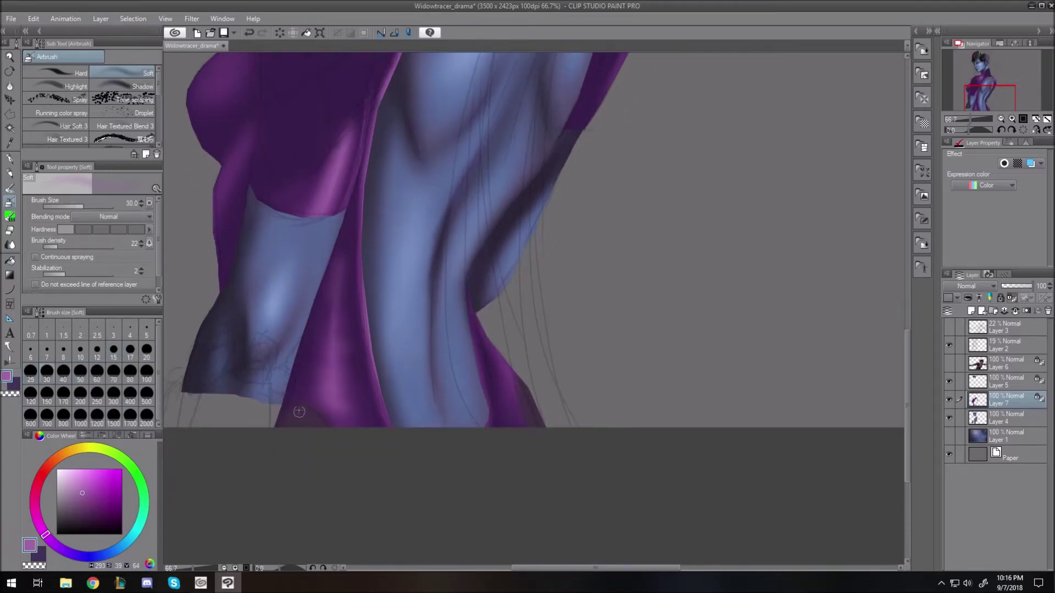
Highlight the far hip and its thin edge up to the waist in lighter purple with a smaller airbrush.
key("bracketleft")
key("bracketleft")
key("bracketleft")
key("bracketleft")
key("bracketleft")
key("bracketleft")
key("bracketleft")
key("bracketleft")
key("bracketright")
key("bracketright")
key("bracketright")
key("bracketright")
left_click_drag(512, 369, 528, 426)
key("bracketleft")
key("bracketleft")
key("bracketleft")
key("bracketleft")
key("bracketleft")
left_click_drag(472, 308, 498, 354)
Airbrush lighter purple highlights from the collar folds down towards the near shoulder, resizing the brush to fit.
key("bracketright")
key("bracketright")
key("bracketright")
key("bracketright")
key("bracketright")
key("bracketright")
key("bracketright")
key("bracketright")
key("bracketright")
scroll(536, 292, "up", 3)
left_click_drag(907, 373, 907, 348)
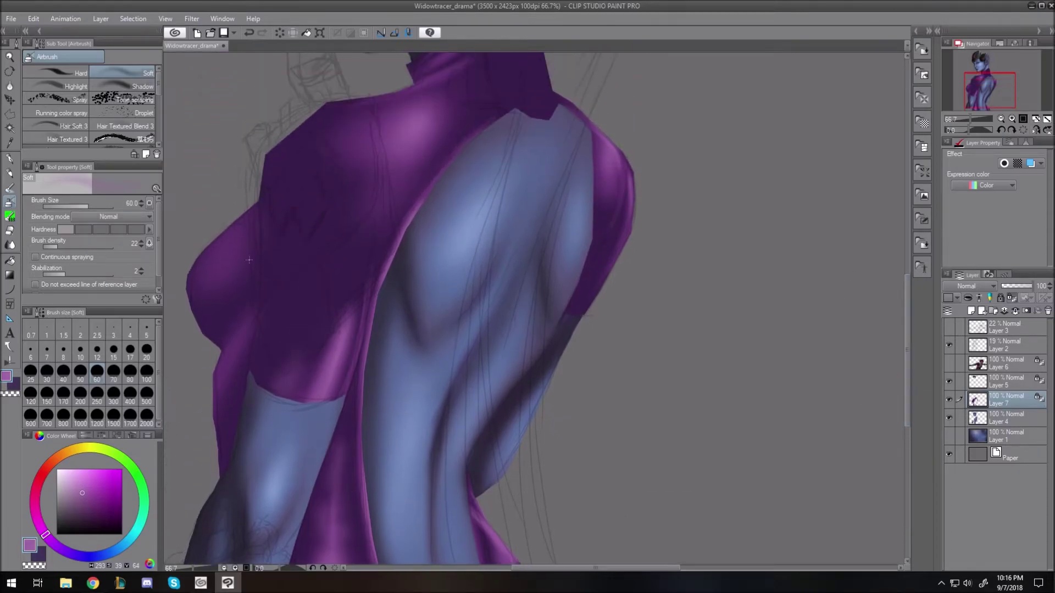
key("ctrl+0")
scroll(428, 224, "up", 10)
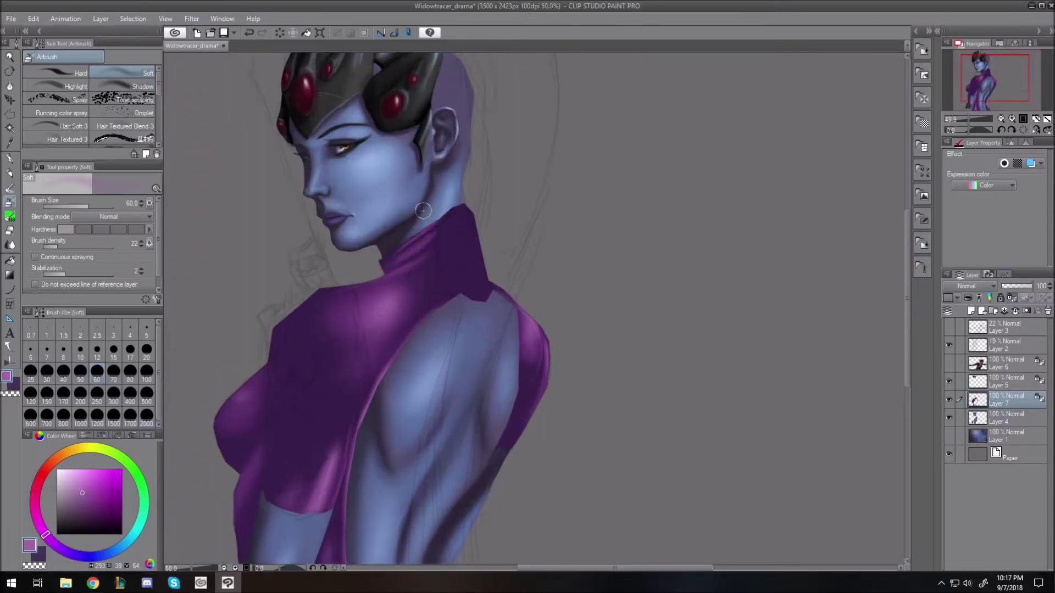
key("bracketleft")
key("bracketleft")
key("bracketleft")
key("bracketleft")
key("bracketleft")
key("bracketleft")
key("bracketleft")
key("bracketleft")
key("bracketleft")
key("bracketleft")
key("bracketleft")
mouse_move(439, 239)
left_mouse_down()
mouse_move(400, 265)
mouse_move(411, 275)
mouse_move(376, 326)
left_mouse_up()
Choose a pale pinkish purple and airbrush a bright shine at the centre of the near shoulder's highlight.
key("bracketright")
key("bracketright")
key("bracketright")
key("bracketright")
key("bracketright")
key("bracketleft")
key("bracketleft")
key("bracketleft")
key("bracketright")
key("bracketright")
key("bracketright")
key("bracketright")
key("bracketright")
key("bracketright")
key("bracketright")
left_click(74, 476)
left_click_drag(376, 380, 394, 358)
Paint a pale pinkish shine on the far shoulder with a smaller airbrush, leaving the brush size at 12.
key("bracketleft")
key("bracketleft")
key("bracketleft")
key("bracketleft")
key("bracketleft")
key("bracketleft")
key("bracketleft")
key("bracketleft")
key("bracketleft")
key("bracketright")
key("bracketright")
key("bracketright")
key("bracketright")
mouse_move(640, 405)
left_mouse_down()
mouse_move(595, 359)
mouse_move(642, 410)
mouse_move(637, 400)
mouse_move(650, 398)
mouse_move(712, 516)
mouse_move(677, 482)
left_mouse_up()
key("bracketright")
key("bracketright")
key("bracketright")
key("bracketright")
key("bracketright")
key("bracketright")
key("bracketright")
key("bracketleft")
key("bracketleft")
key("bracketleft")
key("bracketleft")
key("bracketleft")
key("bracketleft")
key("bracketleft")
key("bracketleft")
key("bracketleft")
key("bracketleft")
key("bracketright")
key("bracketright")
key("ctrl+0")
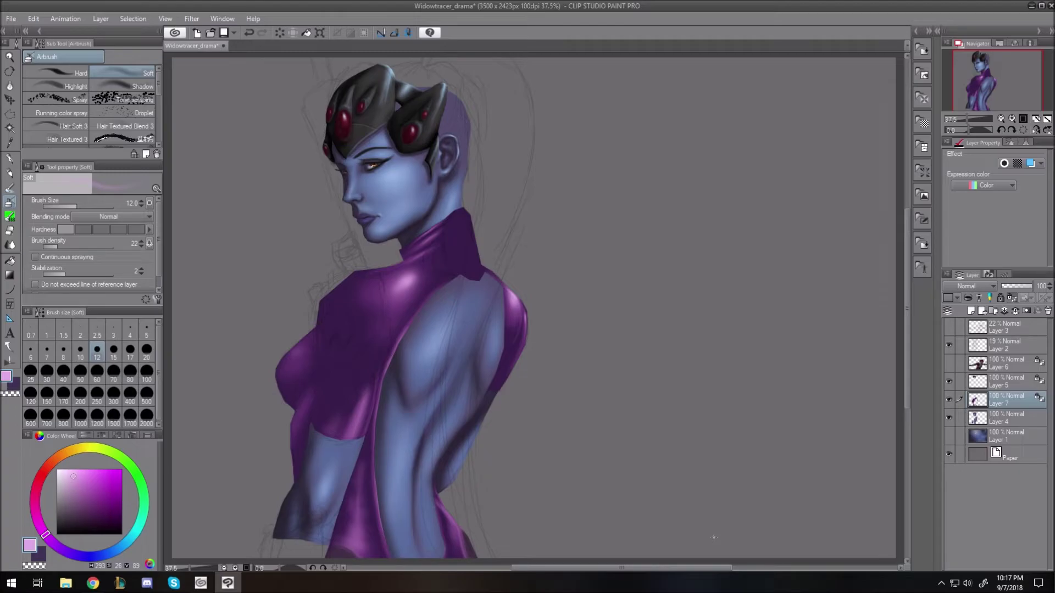
Choose a dark violet and airbrush shadows below the bust beside the near arm, setting the brush size to 15.
scroll(360, 395, "up", 4)
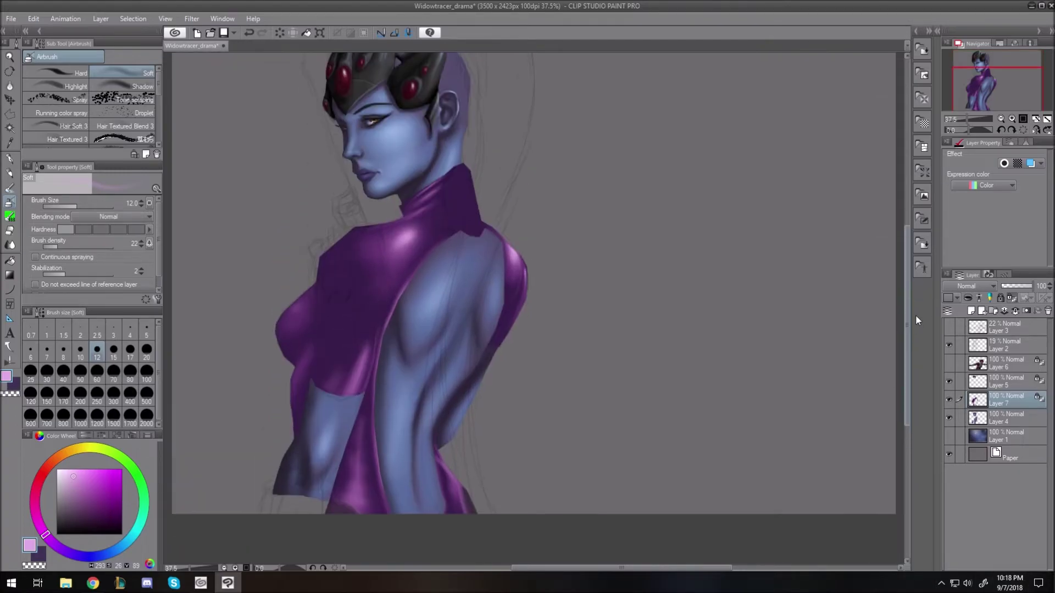
left_click(56, 546)
left_click_drag(112, 479, 92, 522)
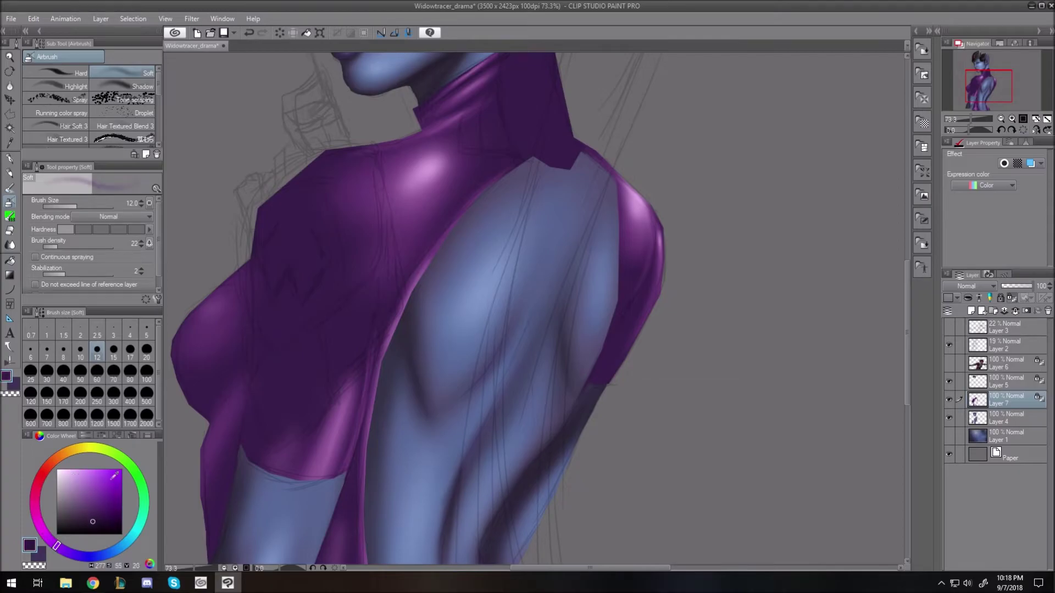
key("bracketright")
key("bracketright")
key("bracketright")
key("bracketright")
key("bracketright")
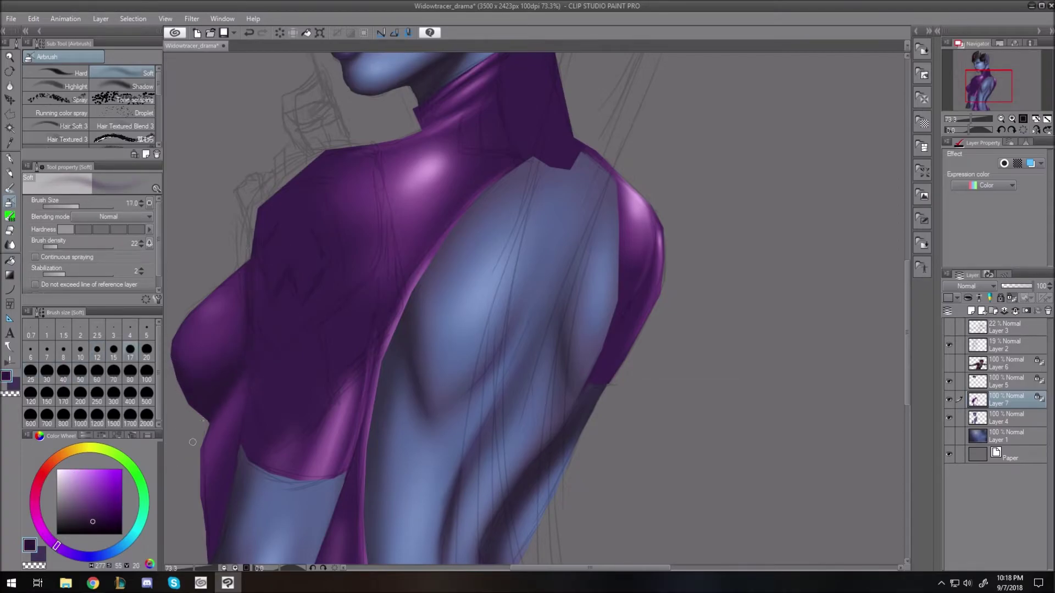
key("bracketleft")
key("bracketleft")
key("bracketleft")
key("bracketleft")
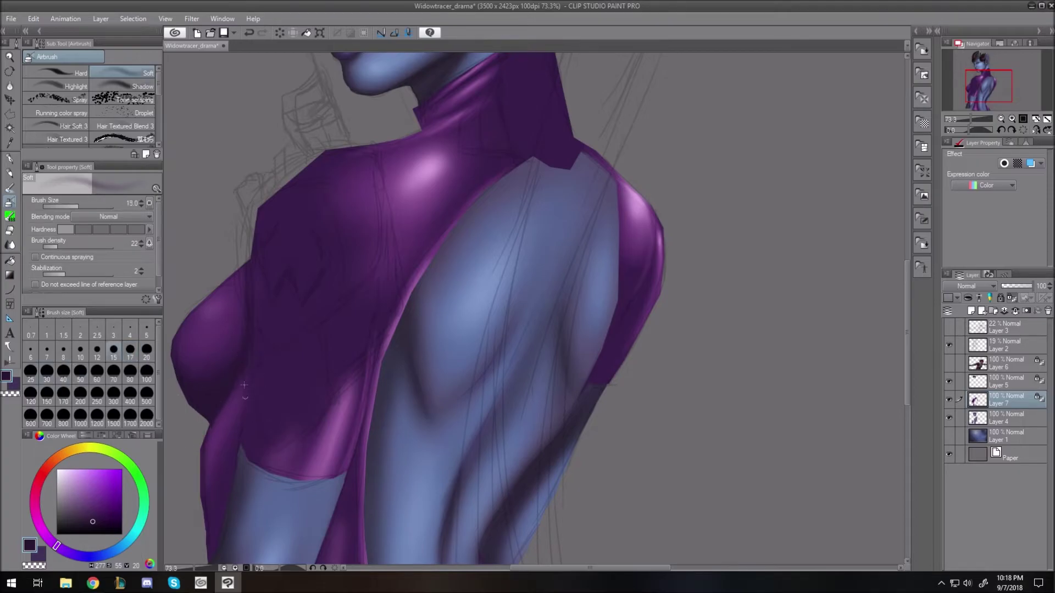
Paint dark violet fold shadows at the base of the collar and along the far sleeve with an airbrush reduced to 8.
key("bracketleft")
key("bracketleft")
key("bracketleft")
key("bracketleft")
key("bracketleft")
key("bracketright")
key("bracketright")
key("bracketleft")
key("bracketleft")
key("bracketleft")
key("bracketleft")
key("bracketleft")
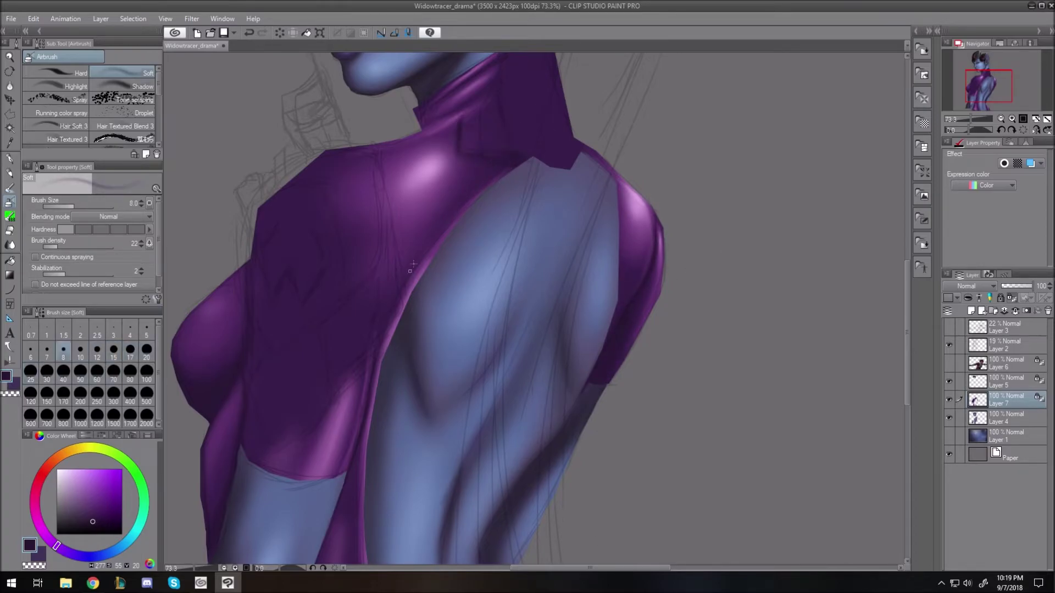
Airbrush dark violet shading on the torso strip between the near sleeve and the open back at brush size 15.
key("bracketright")
key("bracketright")
key("bracketright")
key("bracketright")
key("bracketright")
key("bracketright")
key("bracketleft")
key("bracketleft")
key("bracketleft")
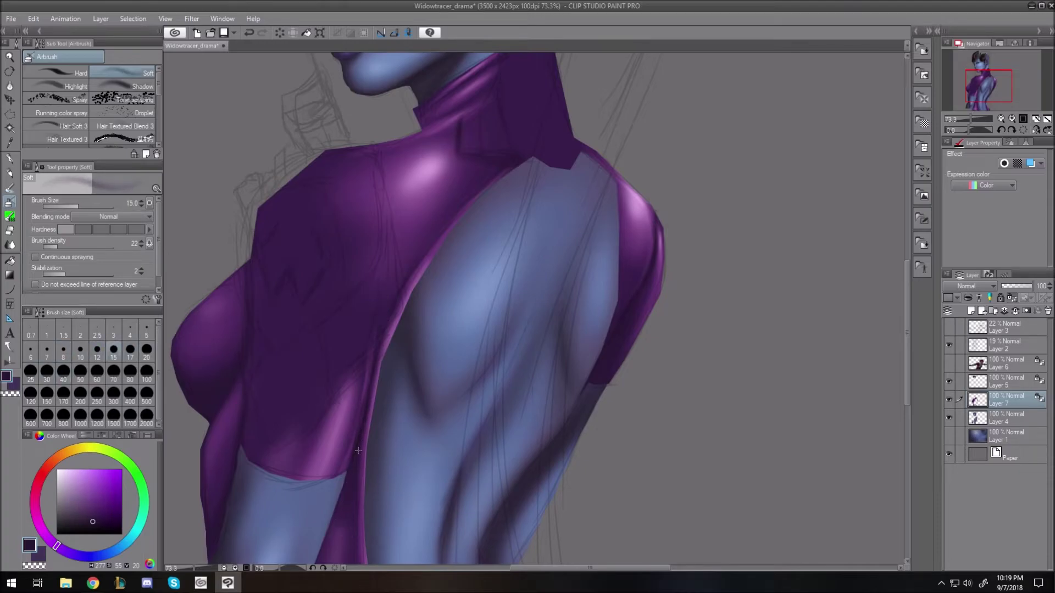
Shade the lower torso and far hip of the bodysuit in dark violet, enlarging the airbrush to 60.
scroll(372, 368, "down", 5)
key("bracketright")
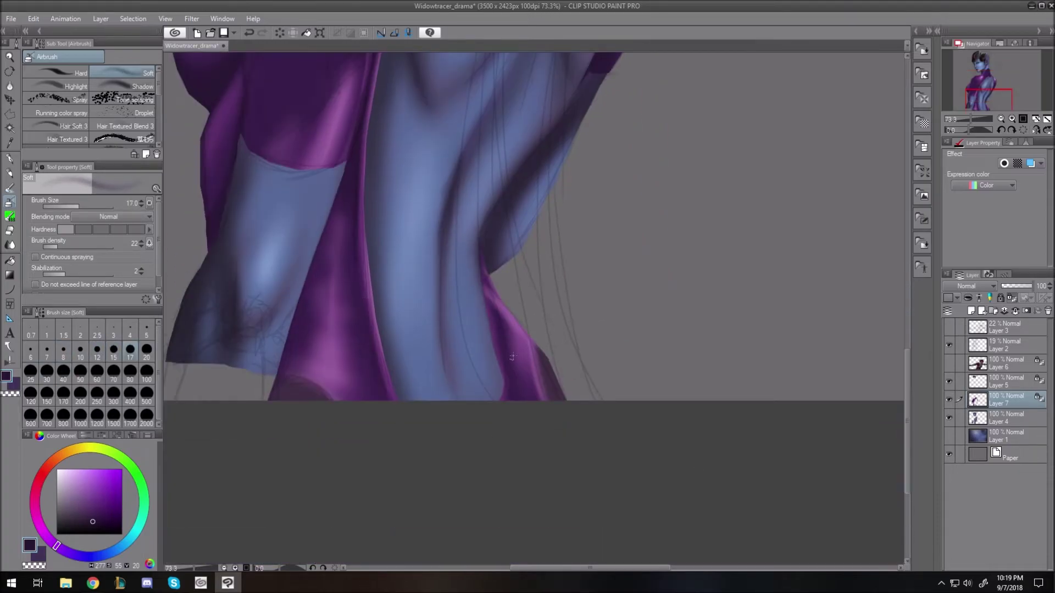
key("bracketright")
key("bracketright")
key("bracketright")
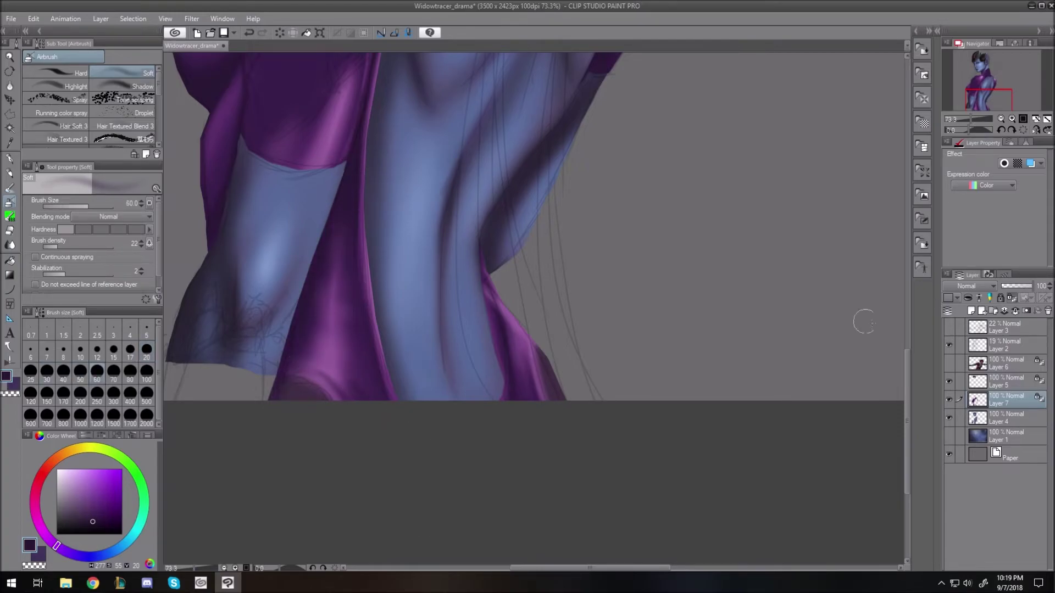
Airbrush a dark violet shadow across the lower near sleeve, just above its lit hem, resizing the brush to fit.
scroll(843, 316, "up", 5)
key("bracketleft")
key("bracketleft")
key("bracketright")
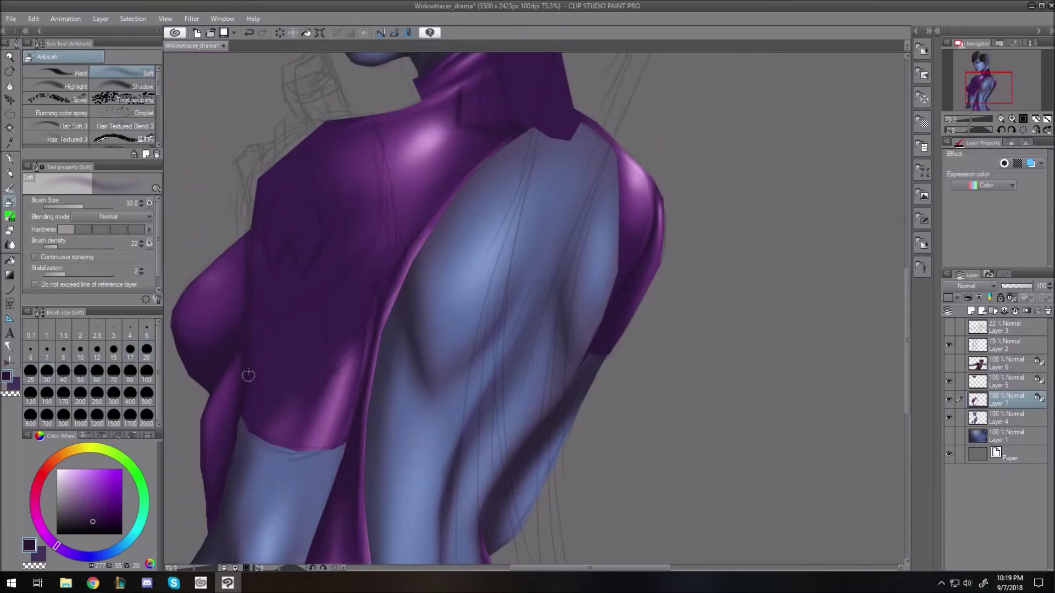
key("bracketright")
key("bracketright")
key("bracketright")
key("bracketright")
key("bracketright")
key("bracketleft")
key("bracketleft")
key("bracketleft")
key("bracketleft")
key("bracketleft")
key("bracketleft")
key("bracketright")
key("bracketright")
mouse_move(253, 354)
left_mouse_down()
mouse_move(265, 416)
mouse_move(325, 383)
mouse_move(346, 356)
left_mouse_up()
key("bracketright")
key("bracketright")
key("bracketright")
Pick an even darker violet and deepen the shadows under the bust and beside the near sleeve with a larger airbrush.
left_click(98, 527)
key("bracketleft")
key("bracketleft")
key("bracketright")
key("bracketright")
key("bracketright")
key("bracketright")
key("bracketright")
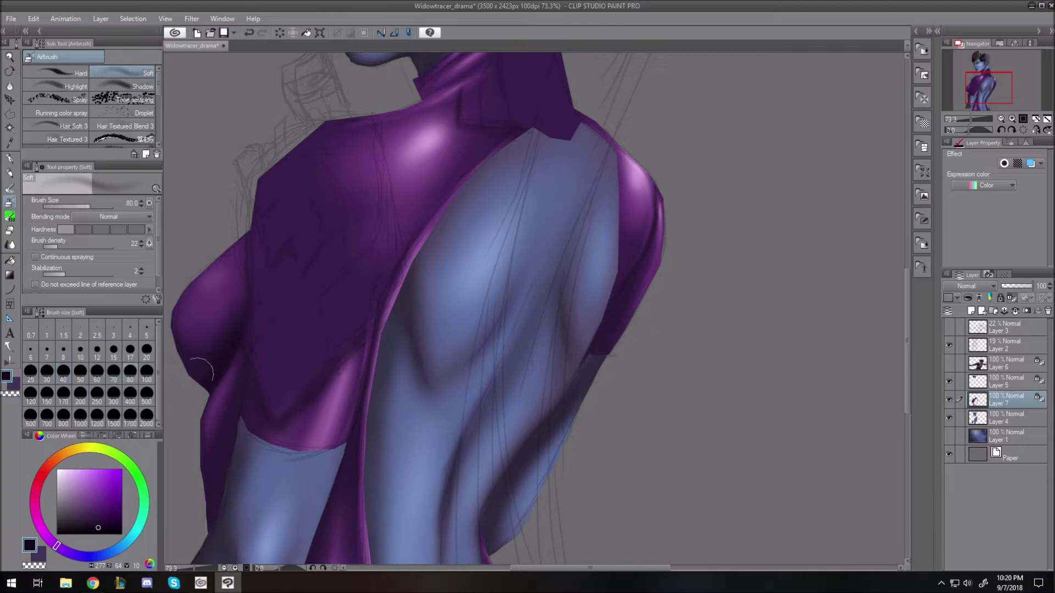
Airbrush soft near-black violet shadows around the collar folds and down to the hips, leaving the brush size at 70.
scroll(608, 433, "down", 3)
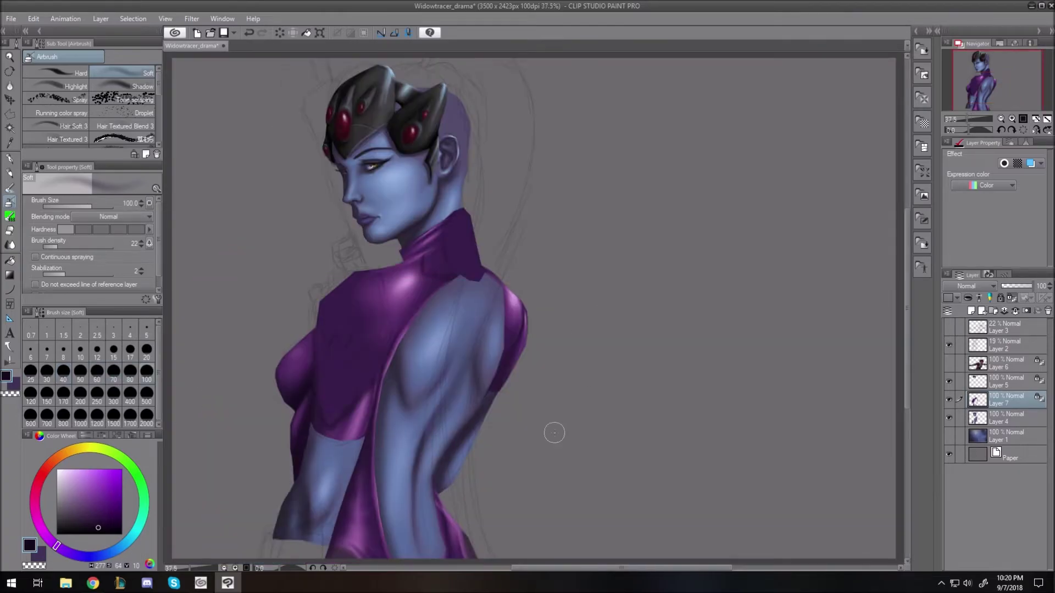
scroll(471, 388, "up", 1)
key("bracketright")
key("bracketright")
key("bracketright")
key("bracketright")
key("bracketright")
key("bracketleft")
key("bracketleft")
key("bracketleft")
key("bracketleft")
key("bracketleft")
key("bracketleft")
key("bracketleft")
key("bracketleft")
key("bracketleft")
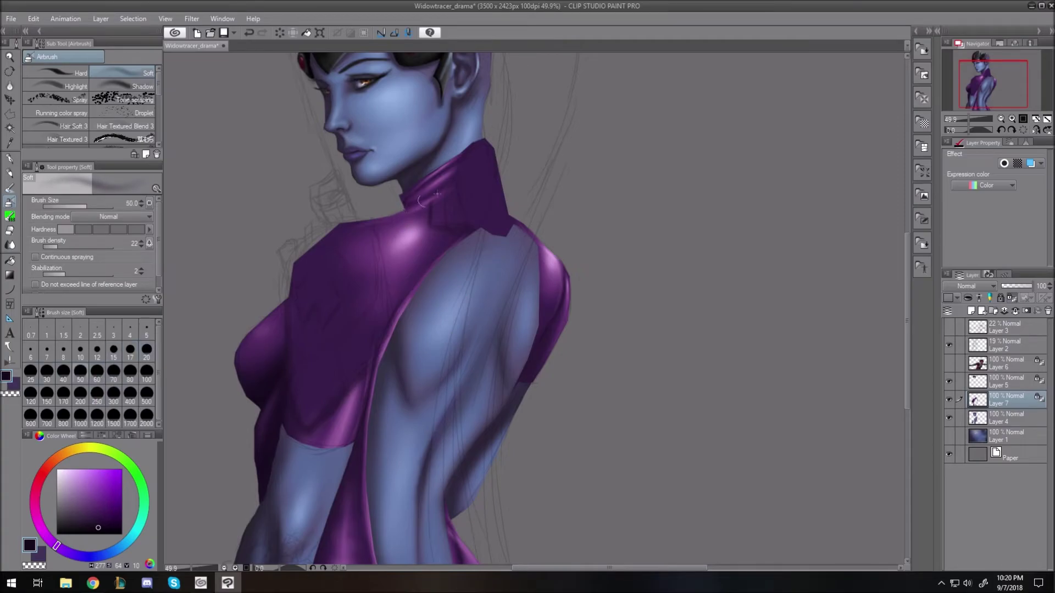
key("bracketright")
key("bracketright")
scroll(453, 374, "down", 3)
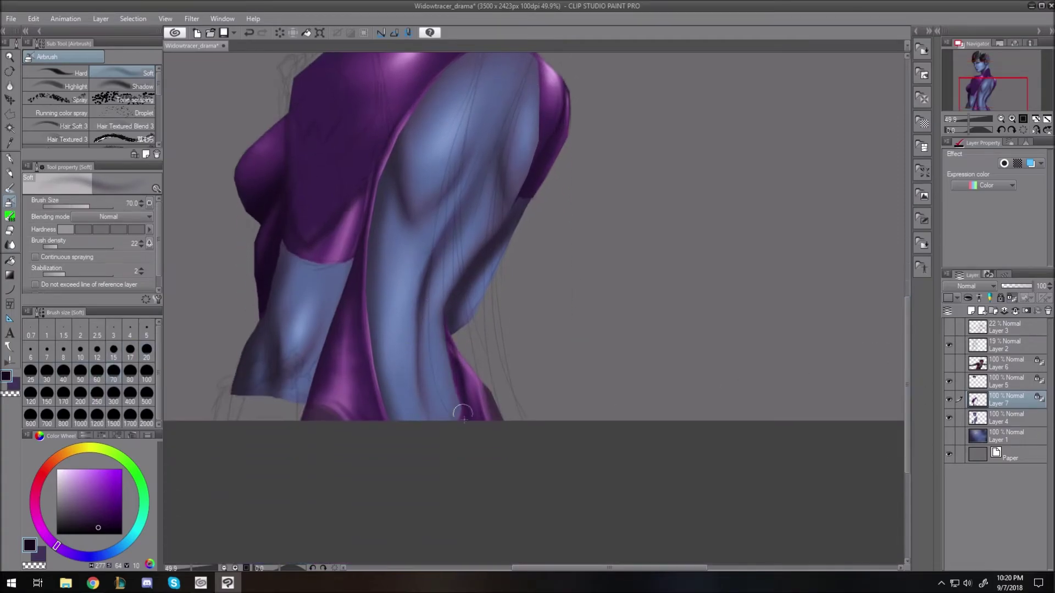
key("ctrl+0")
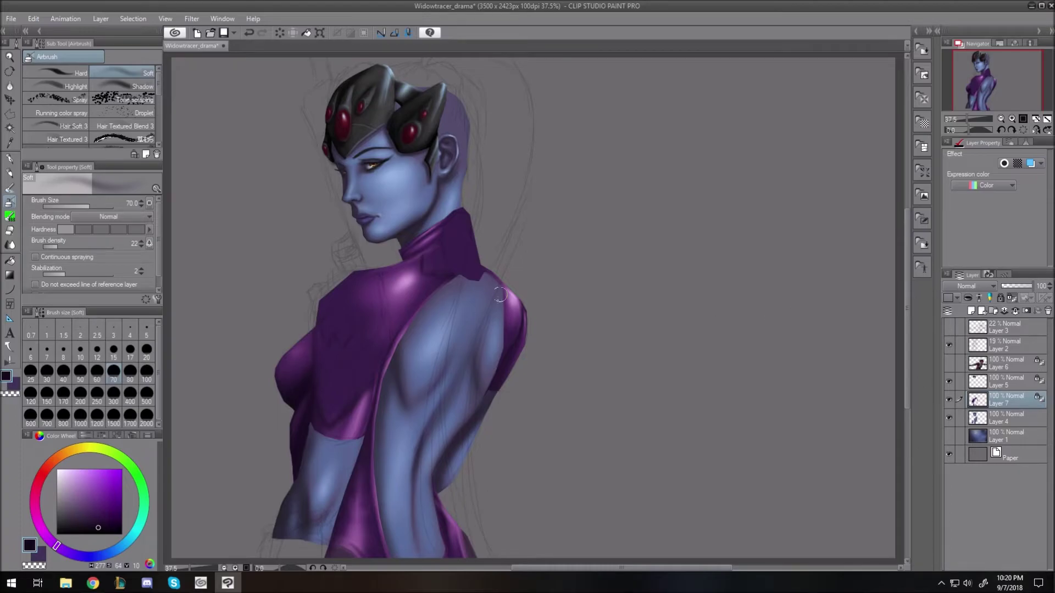
Save the drawing and add a new layer directly above the bodysuit layer.
key("ctrl+s")
left_click(949, 380)
left_click(950, 380)
left_click(971, 311)
Choose a dark indigo, lasso the hair area over the skull and behind the ear, and fill it on the new layer.
left_click(81, 556)
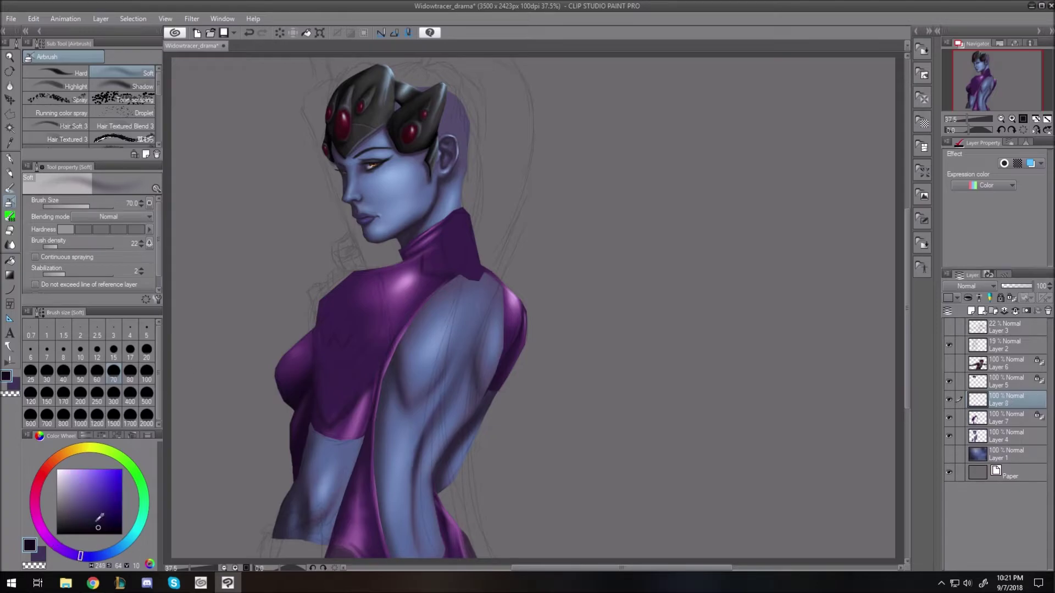
key("m")
scroll(496, 224, "up", 5)
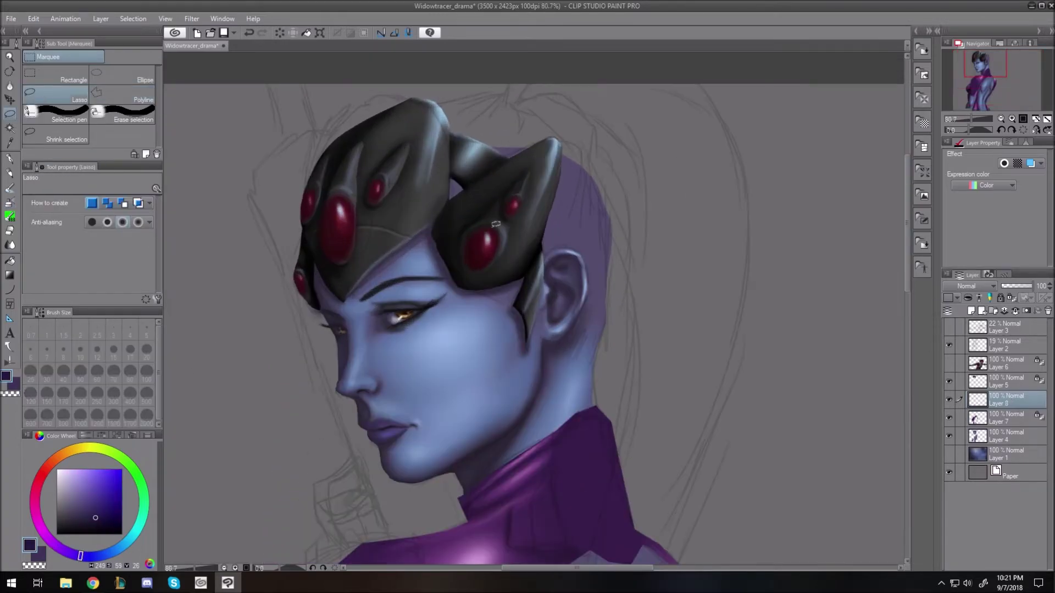
mouse_move(325, 161)
left_mouse_down()
mouse_move(417, 90)
mouse_move(581, 115)
mouse_move(580, 319)
left_mouse_up()
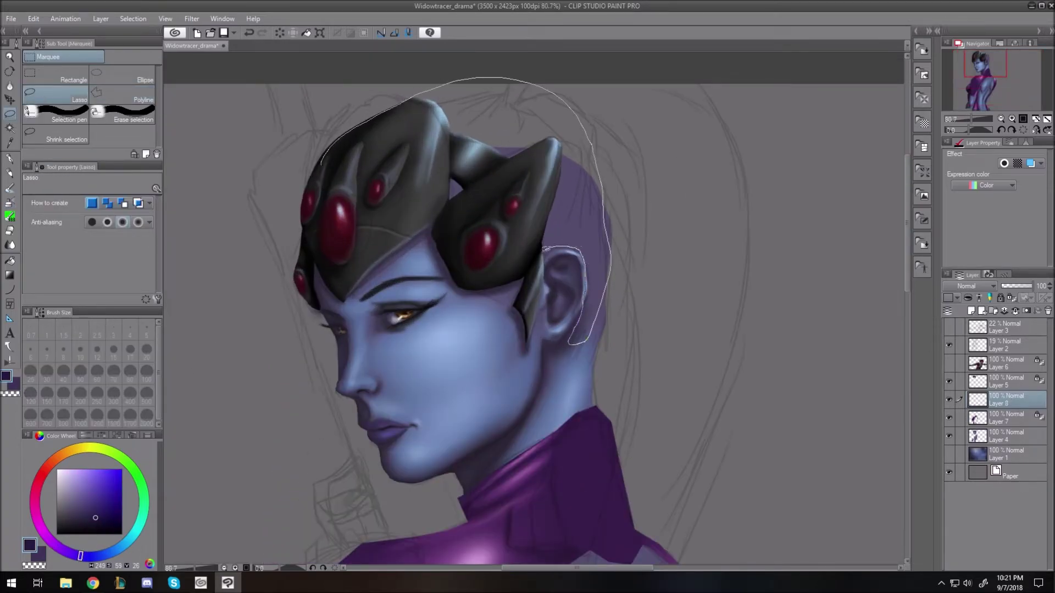
left_click_drag(547, 246, 330, 168)
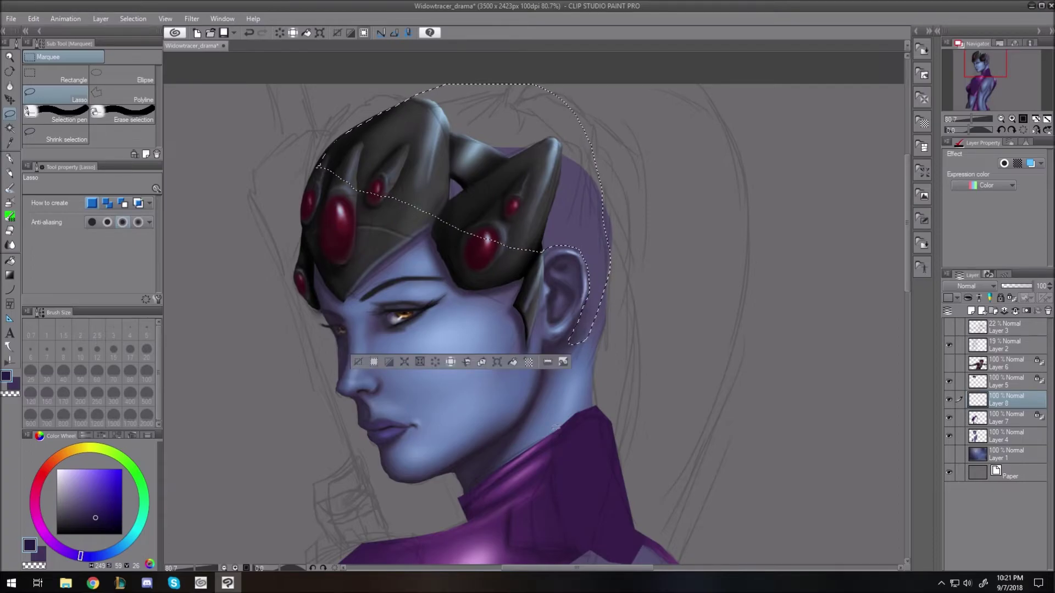
key("alt+BackSpace")
left_click(358, 362)
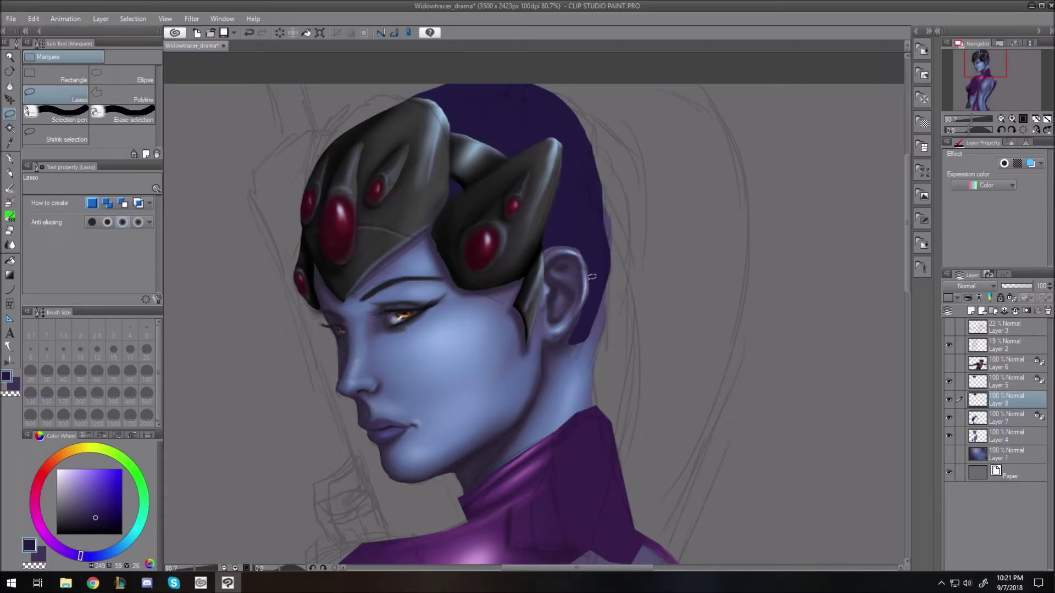
Extend the indigo hair fill with lassoed areas for the spiky nape strands, the fuller back of the head and the crown above the visor.
mouse_move(574, 331)
left_mouse_down()
mouse_move(594, 385)
mouse_move(615, 245)
mouse_move(564, 140)
left_mouse_up()
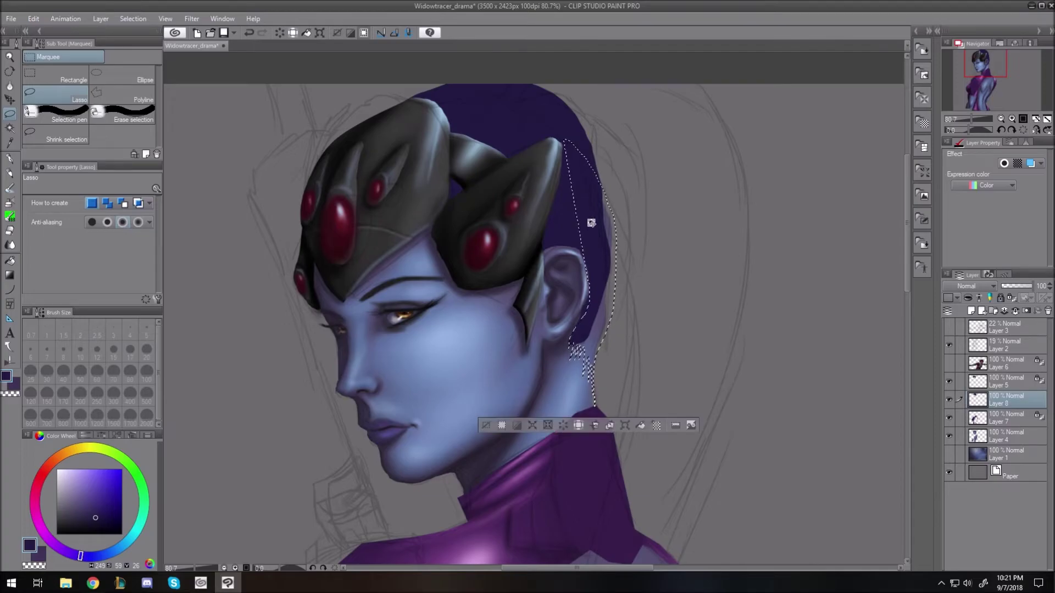
mouse_move(592, 351)
left_mouse_down()
mouse_move(623, 161)
mouse_move(571, 117)
left_mouse_up()
key("alt+Delete")
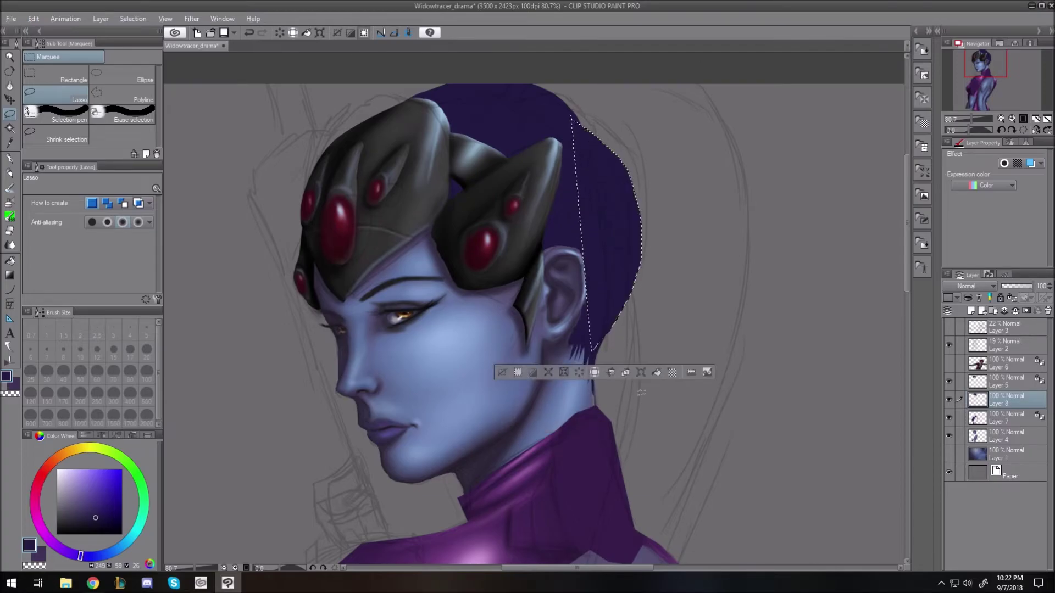
left_click_drag(354, 136, 357, 135)
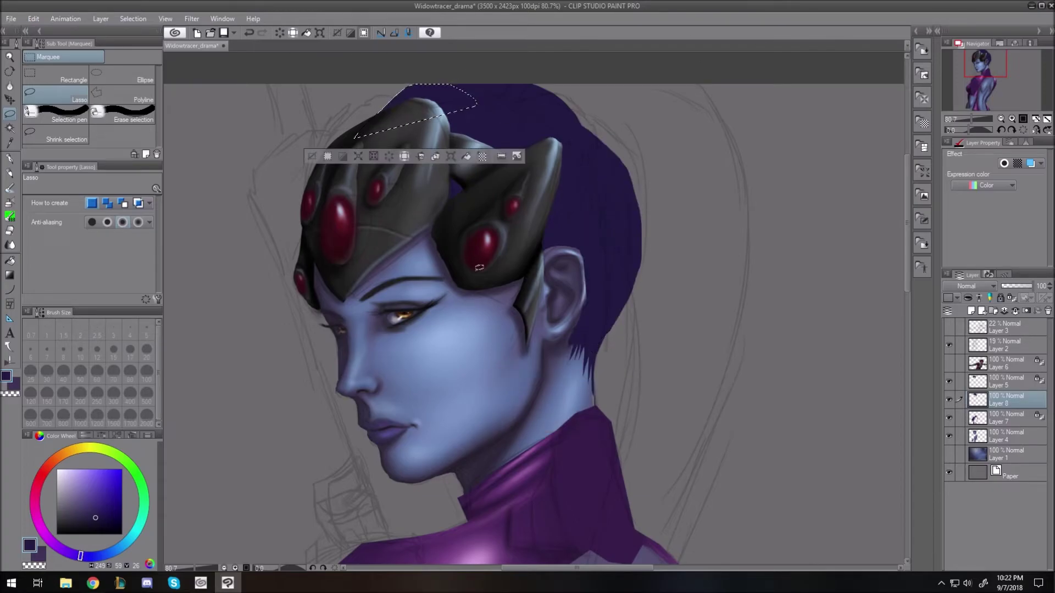
key("alt+BackSpace")
key("ctrl+d")
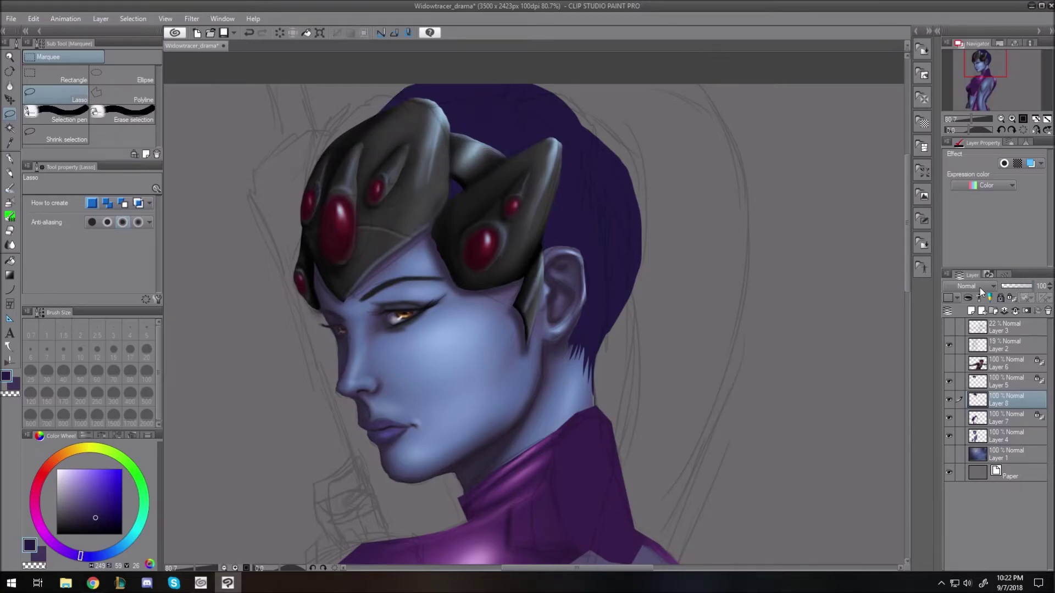
Choose a lighter indigo blue and airbrush long strands down the hair at the back of the head.
key("x")
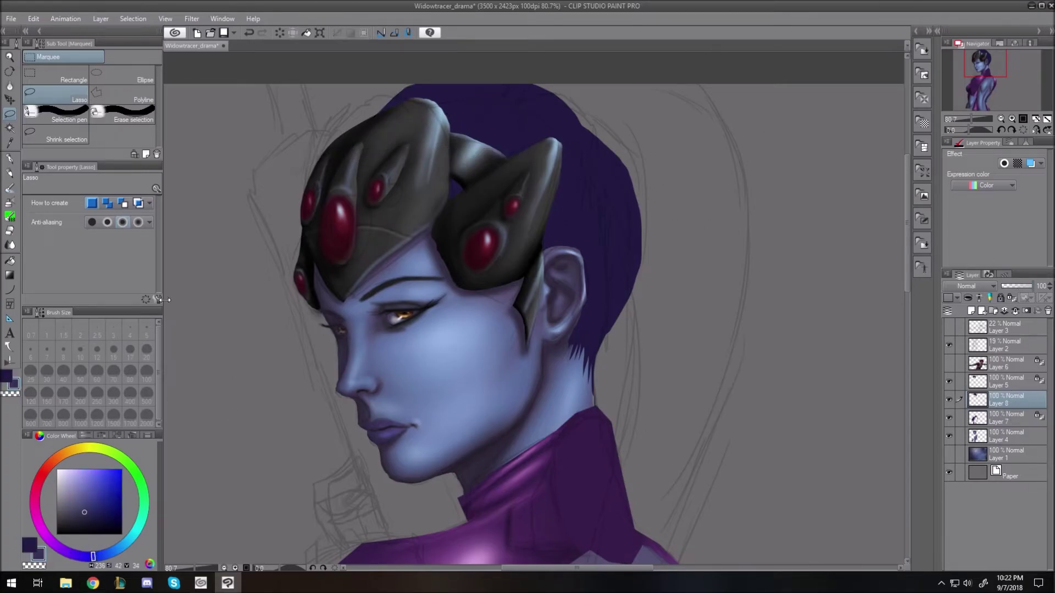
left_click(85, 507)
left_click(10, 202)
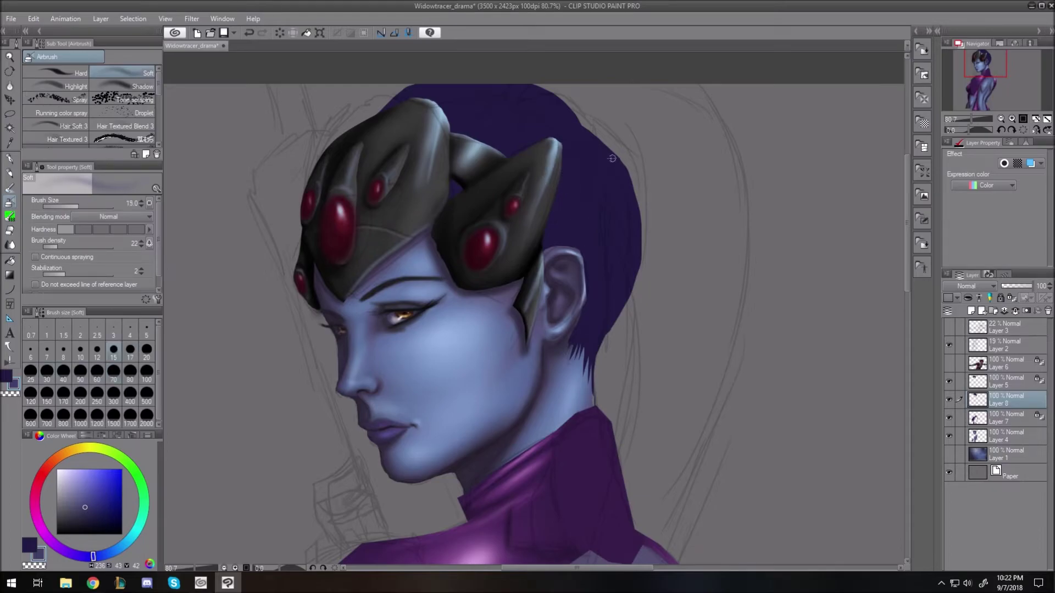
key("bracketright")
key("bracketright")
key("bracketright")
key("bracketright")
key("bracketright")
mouse_move(598, 156)
left_mouse_down()
mouse_move(599, 230)
mouse_move(581, 206)
mouse_move(569, 241)
left_mouse_up()
key("bracketright")
key("bracketright")
key("bracketright")
left_click_drag(625, 211, 626, 294)
Airbrush lighter indigo strands across the top of the crown with a smaller brush.
scroll(601, 260, "up", 3)
key("bracketleft")
key("bracketleft")
key("bracketleft")
key("bracketleft")
key("bracketleft")
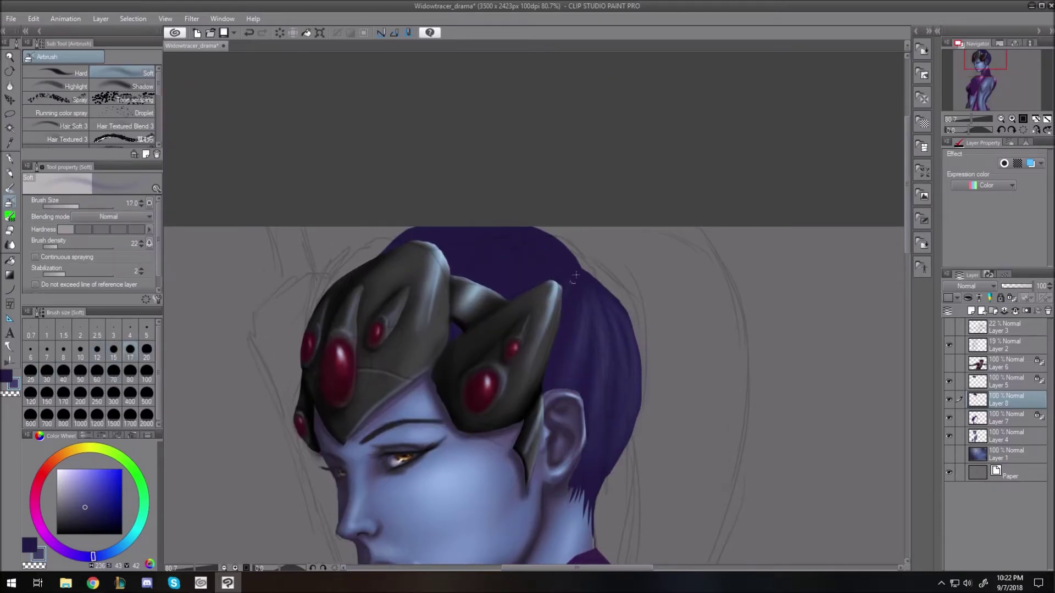
key("bracketright")
key("bracketright")
mouse_move(571, 264)
left_mouse_down()
mouse_move(508, 266)
mouse_move(483, 242)
left_mouse_up()
key("bracketleft")
key("bracketleft")
key("bracketleft")
key("bracketleft")
key("bracketleft")
key("bracketright")
key("bracketright")
Hide the sketch layer and airbrush more light indigo strands over the crown behind the visor, reducing the brush to 10.
left_click(949, 345)
key("bracketright")
key("bracketright")
left_click_drag(558, 275, 479, 273)
key("bracketleft")
key("bracketleft")
key("bracketleft")
key("bracketleft")
key("bracketleft")
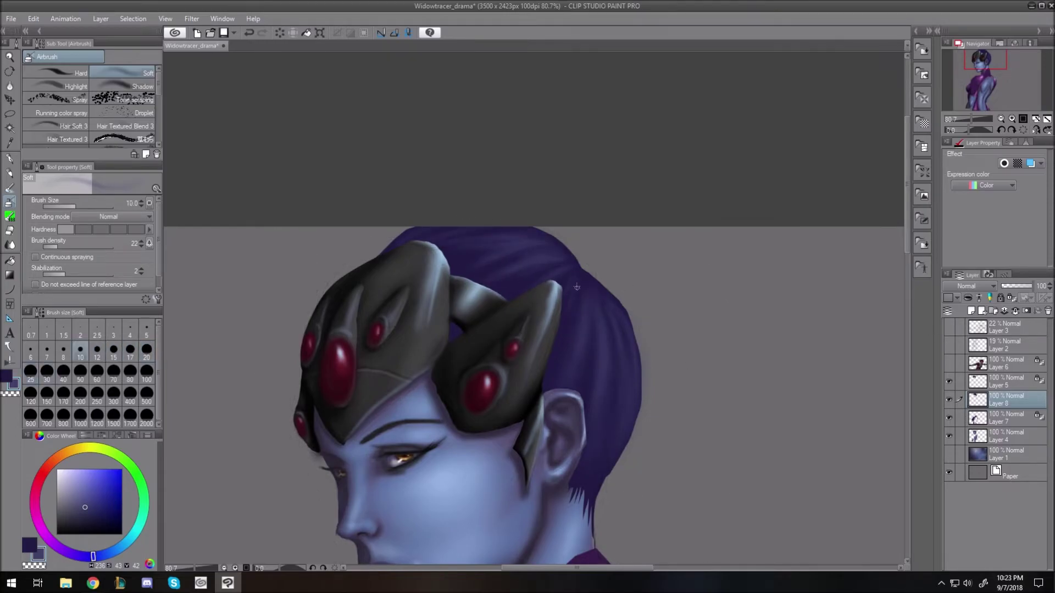
Lock the hair layer's transparent pixels and airbrush dark navy shadows between the strands, setting the brush size to 17.
key("ctrl+0")
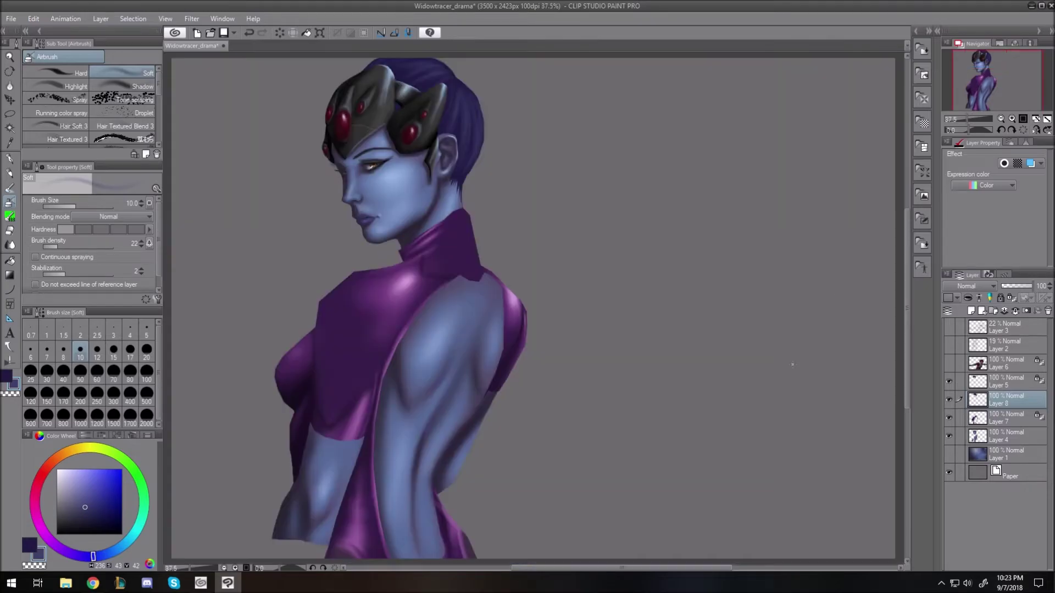
scroll(467, 123, "up", 3)
left_click(99, 515)
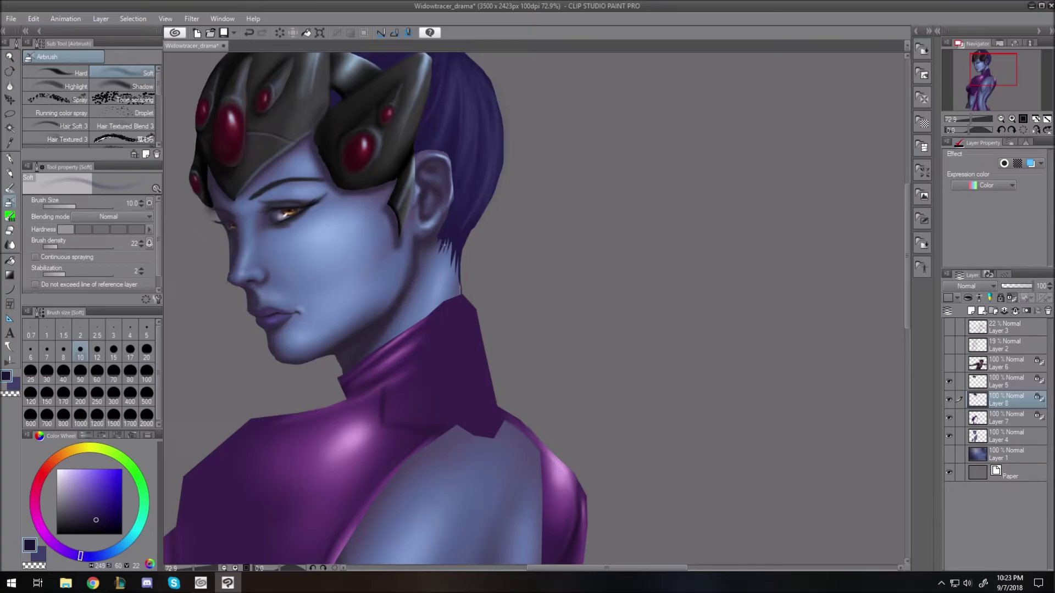
scroll(369, 251, "up", 5)
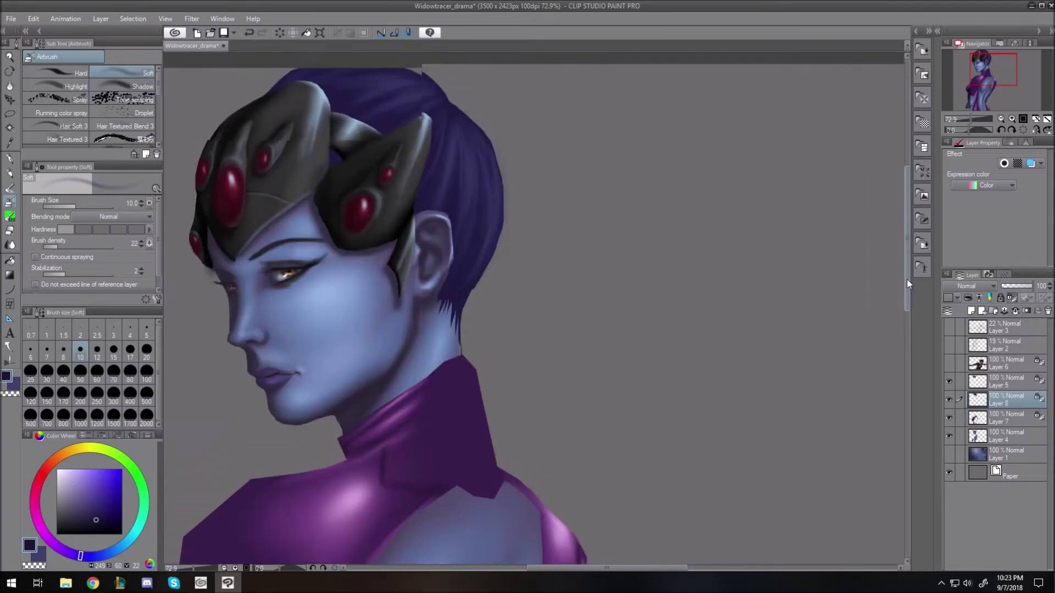
key("bracketright")
key("bracketright")
key("bracketright")
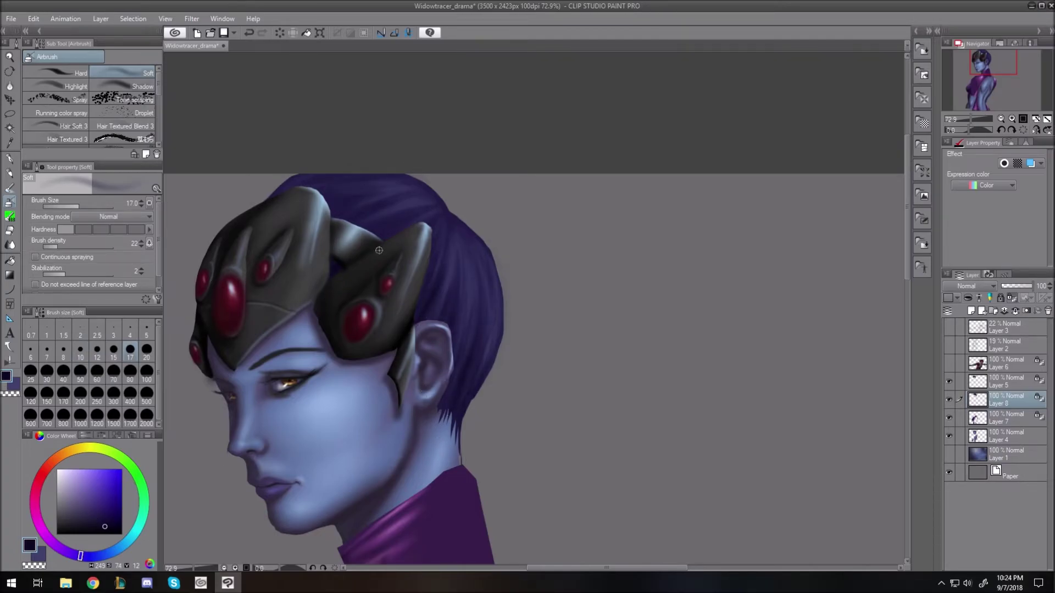
Show the sketch layer again and add a new layer beneath the hair layer.
left_click(948, 345)
key("ctrl+0")
key("ctrl+shift+n")
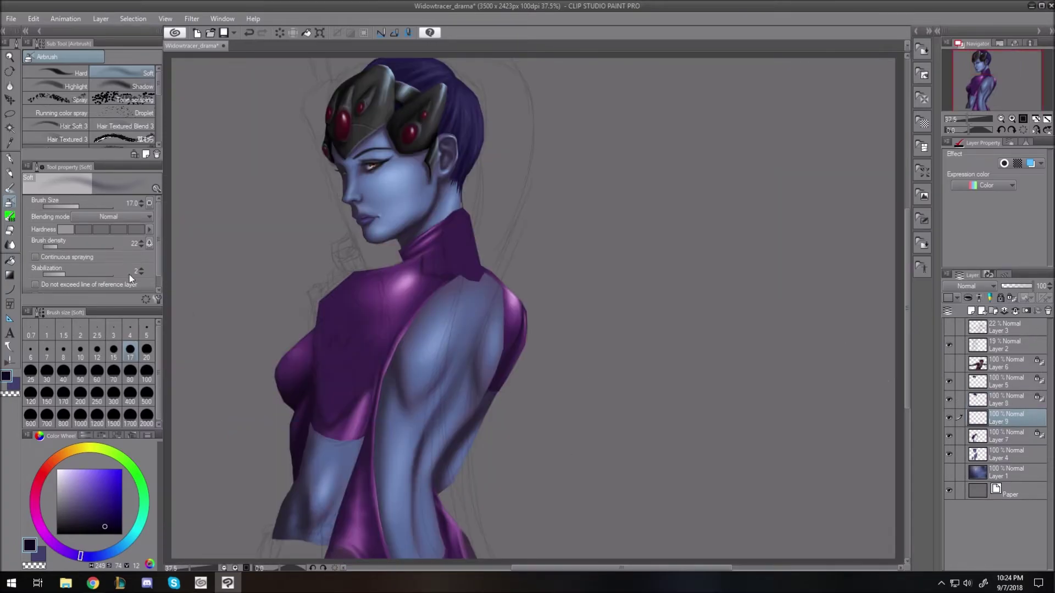
Lasso the long ponytail shape from the crown to the canvas edge, fill it with dark navy and deselect.
key("m")
mouse_move(428, 58)
left_mouse_down()
mouse_move(510, 53)
mouse_move(515, 276)
mouse_move(489, 571)
mouse_move(442, 353)
mouse_move(495, 119)
mouse_move(438, 48)
left_mouse_up()
key("ctrl+d")
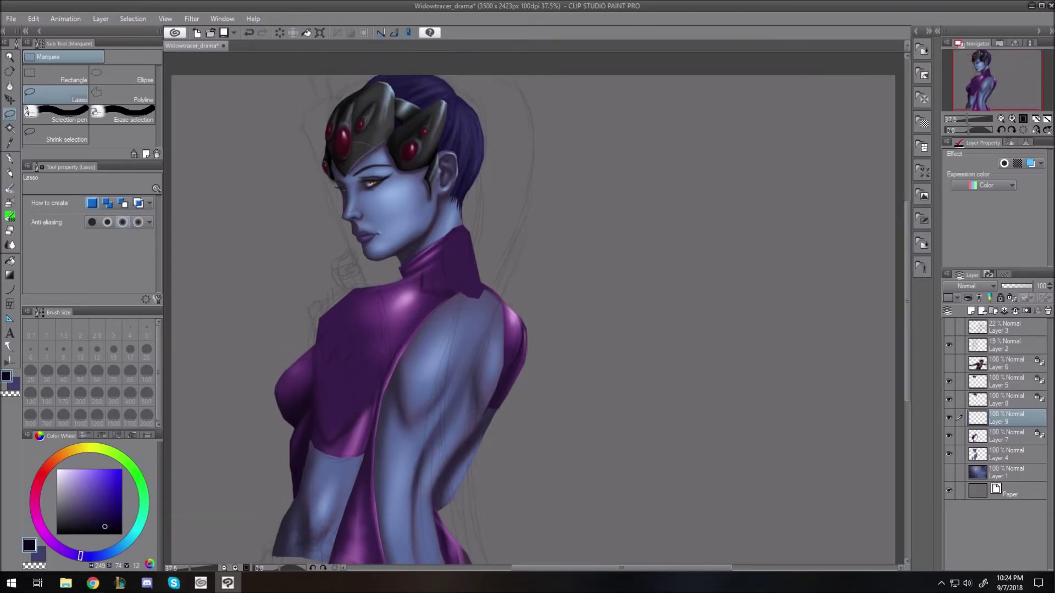
scroll(364, 306, "down", 1)
scroll(426, 90, "down", 2)
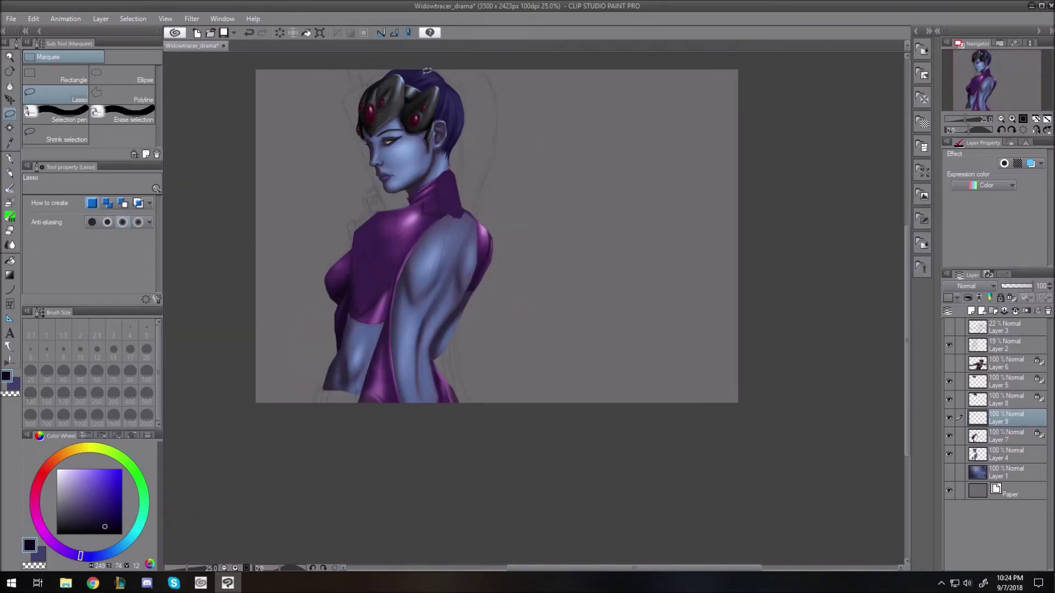
mouse_move(495, 173)
left_mouse_down()
mouse_move(430, 288)
mouse_move(459, 133)
mouse_move(434, 83)
left_mouse_up()
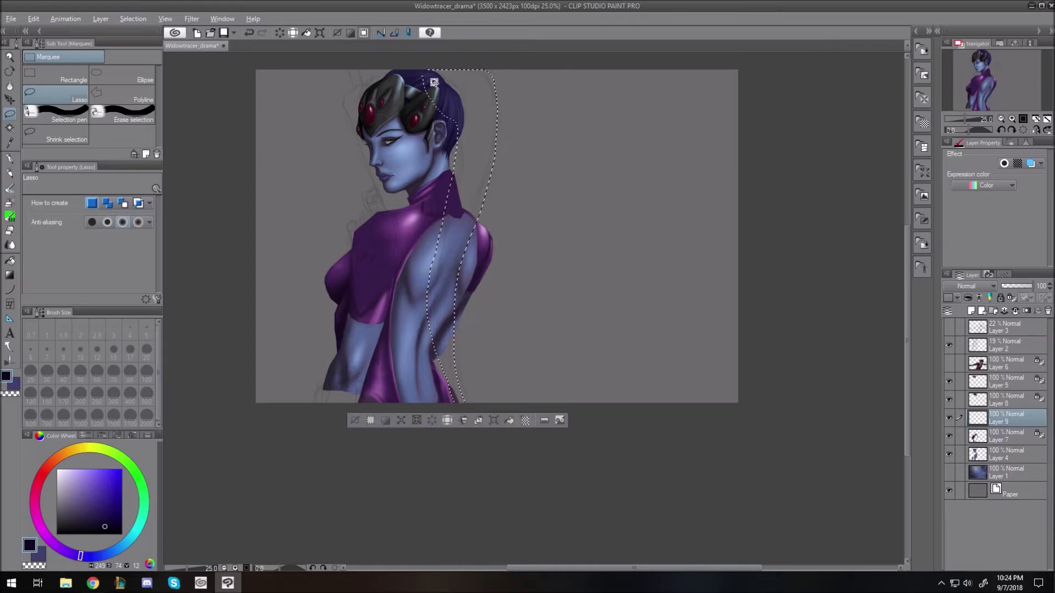
key("alt+BackSpace")
scroll(478, 338, "up", 2)
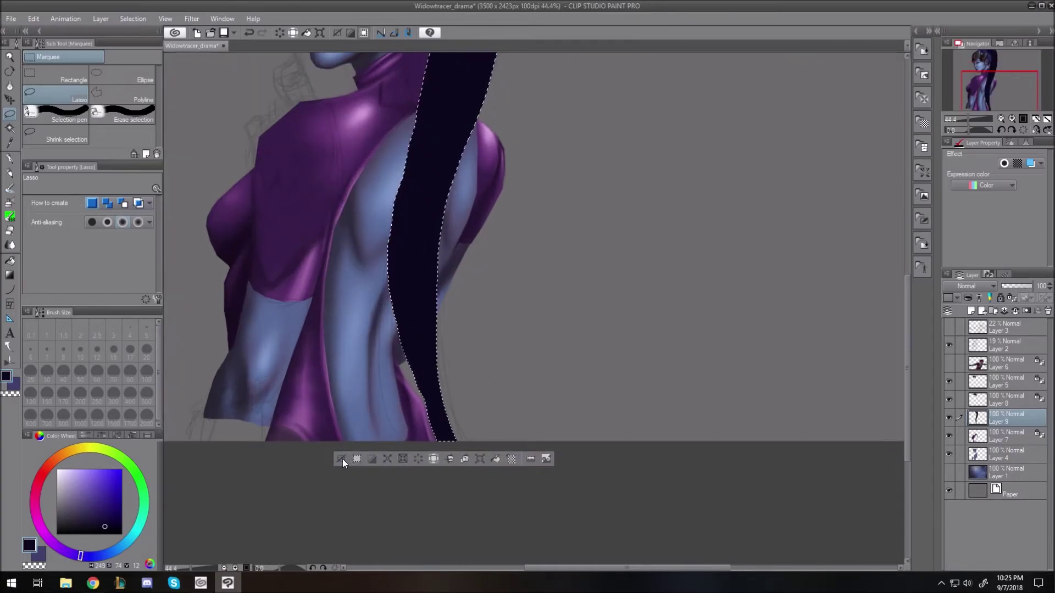
key("ctrl+d")
Lasso and fill a tapering dark navy lock along the ponytail's inner edge over the back, clearing the selection.
mouse_move(421, 134)
left_mouse_down()
mouse_move(395, 455)
mouse_move(387, 439)
left_mouse_up()
key("alt+BackSpace")
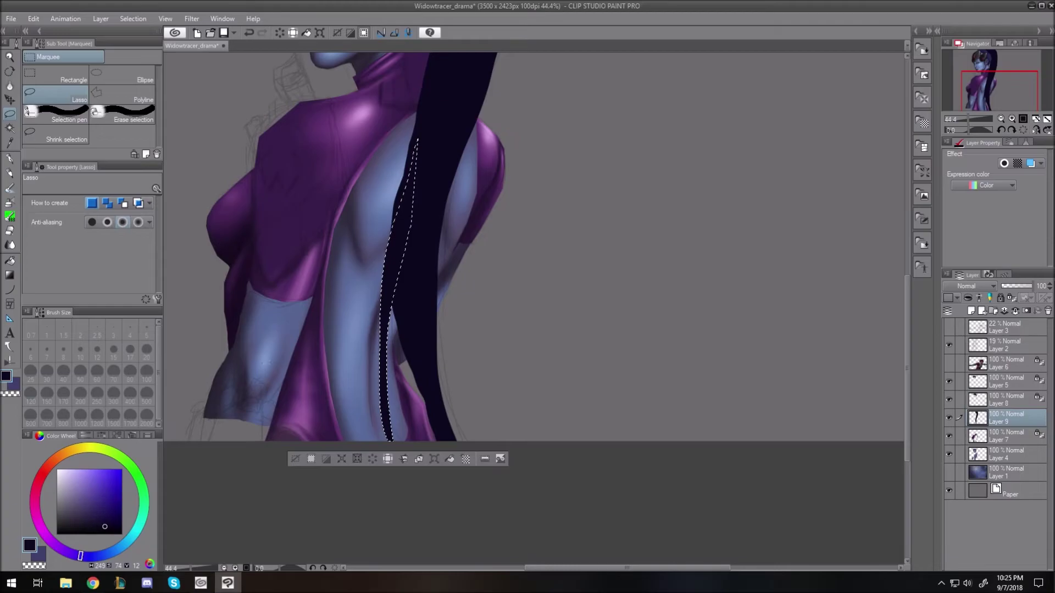
key("ctrl+d")
mouse_move(474, 120)
left_mouse_down()
mouse_move(476, 392)
mouse_move(424, 219)
left_mouse_up()
key("ctrl+d")
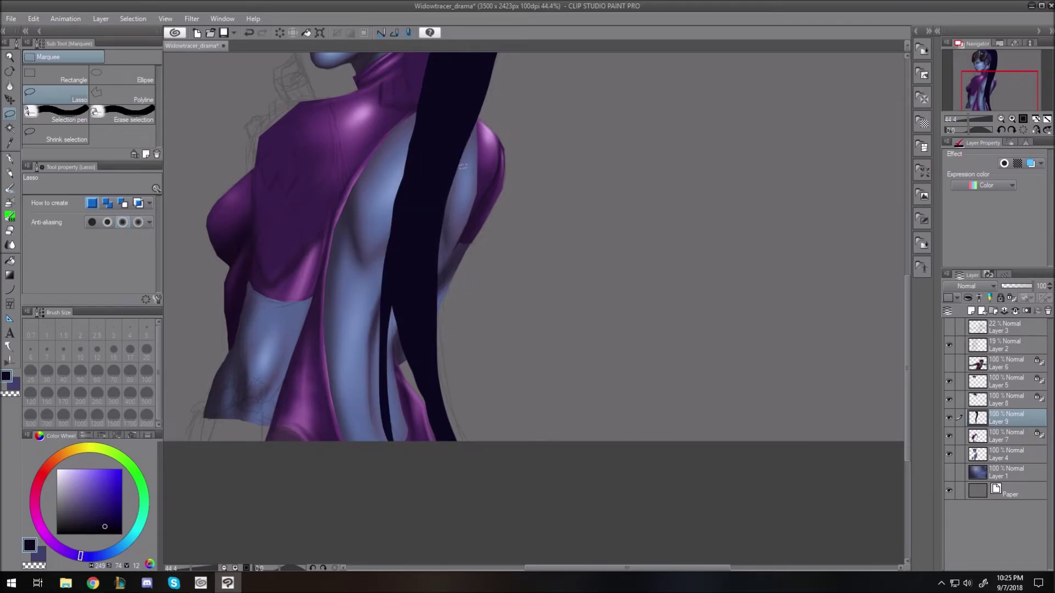
Draw dark navy strands with the G-pen around the ponytail's lower end, setting the brush size to 25.
key("p")
left_click_drag(388, 317, 402, 444)
key("bracketright")
key("bracketright")
key("bracketright")
key("bracketright")
key("bracketright")
key("bracketright")
key("bracketright")
key("bracketright")
key("bracketright")
left_click_drag(390, 317, 416, 445)
mouse_move(391, 308)
left_mouse_down()
mouse_move(409, 445)
mouse_move(433, 448)
left_mouse_up()
left_click_drag(388, 324, 399, 446)
left_click_drag(405, 284, 409, 446)
left_click_drag(456, 137, 462, 447)
left_click_drag(418, 242, 437, 448)
left_click_drag(428, 264, 459, 448)
mouse_move(431, 248)
left_mouse_down()
mouse_move(442, 442)
mouse_move(414, 442)
left_mouse_up()
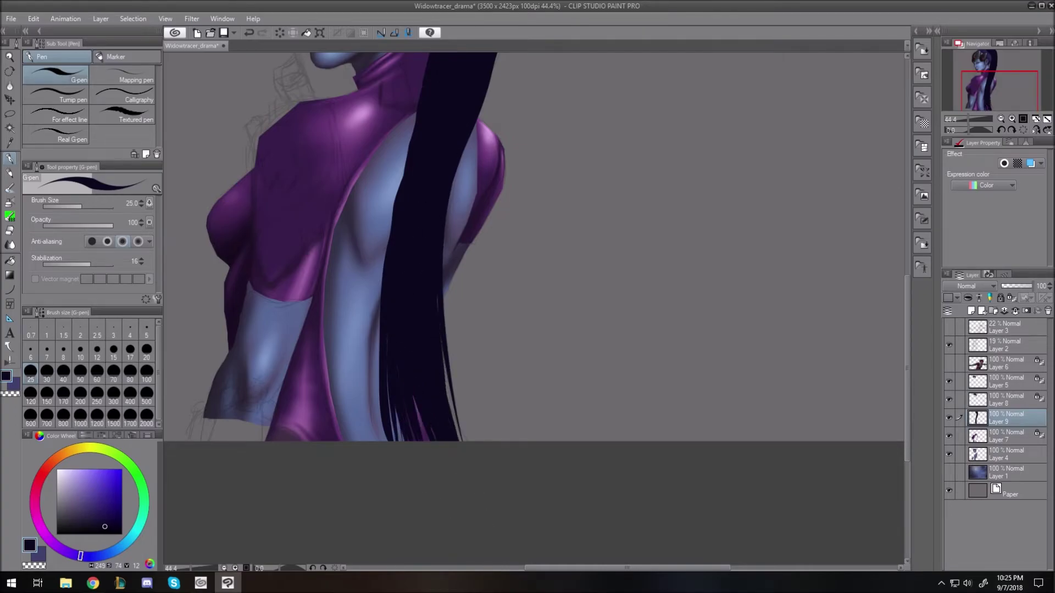
Draw thin loose strands along both edges of the ponytail with a smaller G-pen, undoing the last strand.
key("ctrl+0")
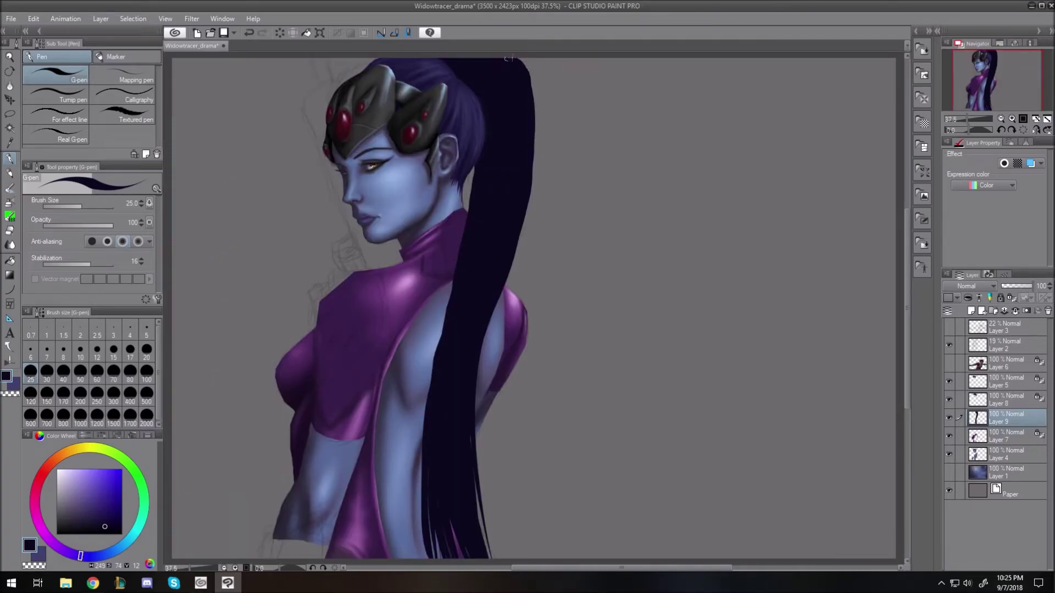
key("bracketleft")
key("bracketleft")
left_click_drag(534, 93, 536, 165)
left_click_drag(526, 60, 537, 182)
left_click_drag(472, 178, 439, 337)
left_click_drag(503, 288, 476, 408)
left_click_drag(485, 332, 515, 558)
left_click_drag(494, 396, 503, 557)
key("ctrl+z")
Lock the ponytail layer's transparent pixels and airbrush muted indigo strands down the ponytail with the Soft airbrush.
left_click(1011, 298)
left_click(10, 203)
left_click(370, 269, "alt")
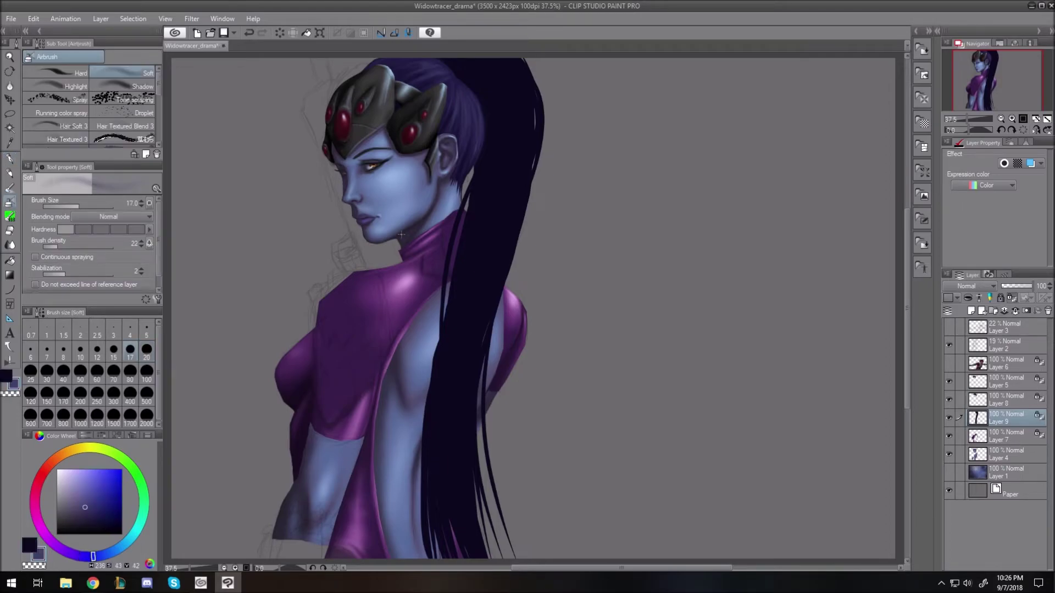
left_click_drag(528, 88, 534, 154)
mouse_move(533, 110)
left_mouse_down()
mouse_move(533, 184)
mouse_move(482, 293)
left_mouse_up()
left_click_drag(519, 124, 512, 200)
left_click_drag(503, 252, 480, 347)
left_click_drag(471, 367, 471, 487)
Enlarge the airbrush to 25 and fill out the ponytail's upper and middle sections with more indigo strands.
key("]")
mouse_move(488, 64)
left_mouse_down()
mouse_move(511, 209)
mouse_move(456, 472)
mouse_move(481, 283)
left_mouse_up()
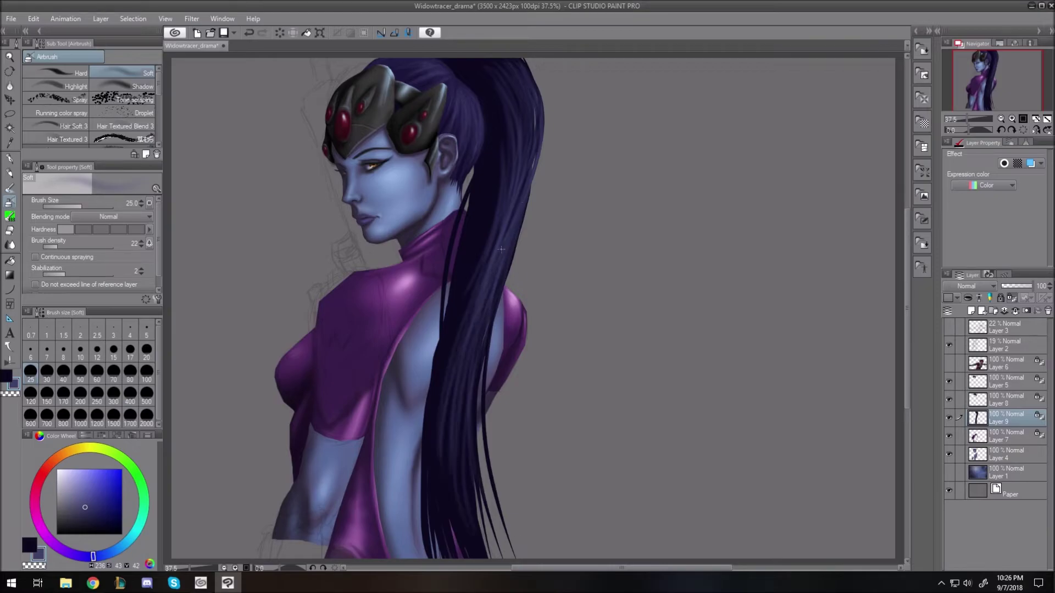
mouse_move(508, 188)
left_mouse_down()
mouse_move(460, 494)
mouse_move(483, 440)
mouse_move(459, 510)
mouse_move(476, 324)
left_mouse_up()
left_click_drag(478, 101, 460, 242)
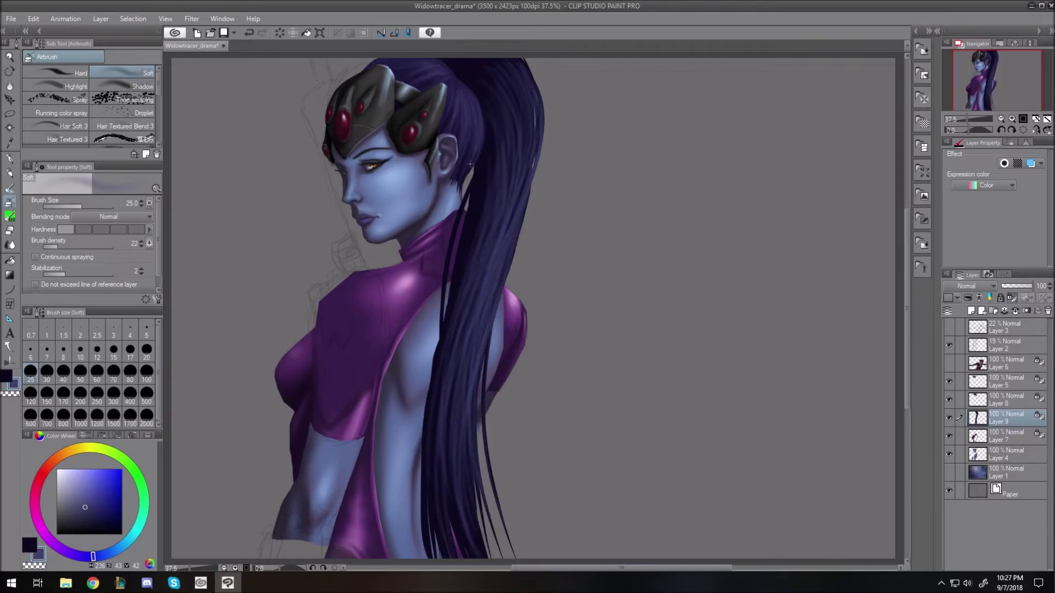
Airbrush remaining indigo strands at the ponytail's root and lower tips, check the hair up close and save the file.
scroll(499, 99, "up", 3)
left_click_drag(477, 133, 522, 223)
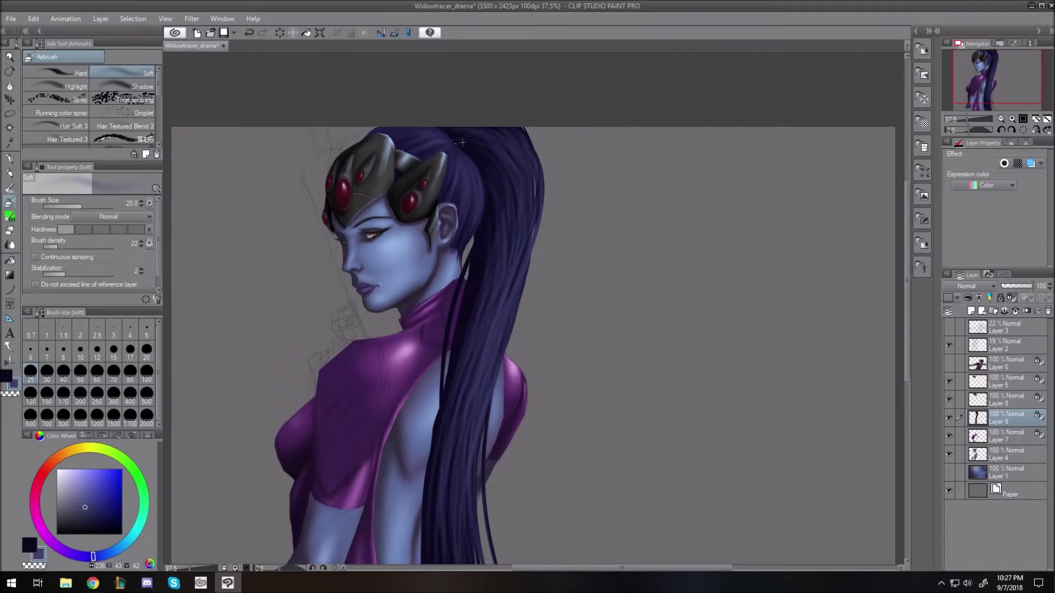
scroll(524, 129, "down", 6)
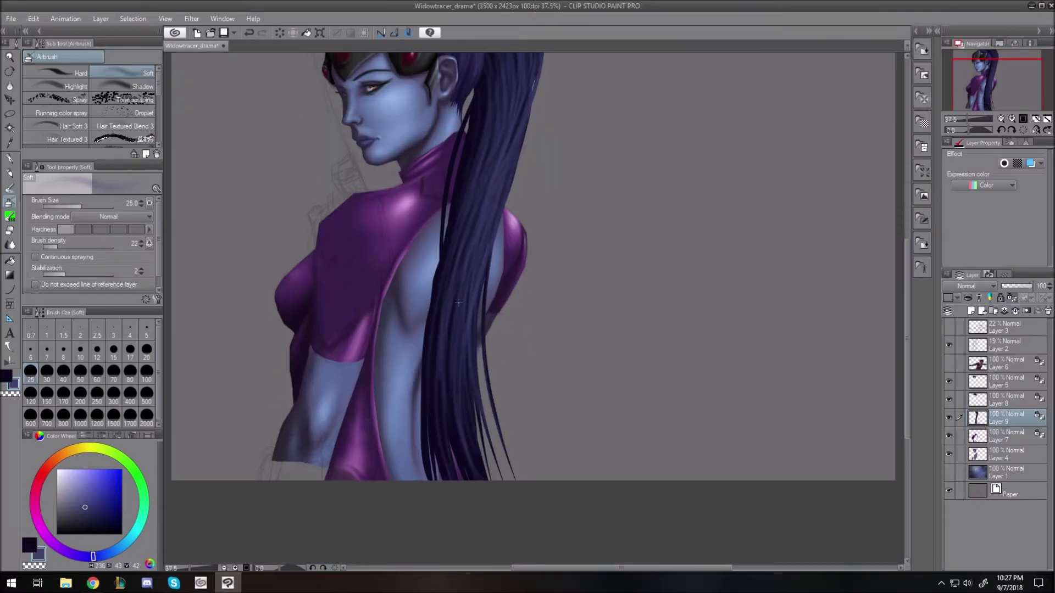
left_click_drag(458, 412, 439, 473)
scroll(471, 395, "up", 3)
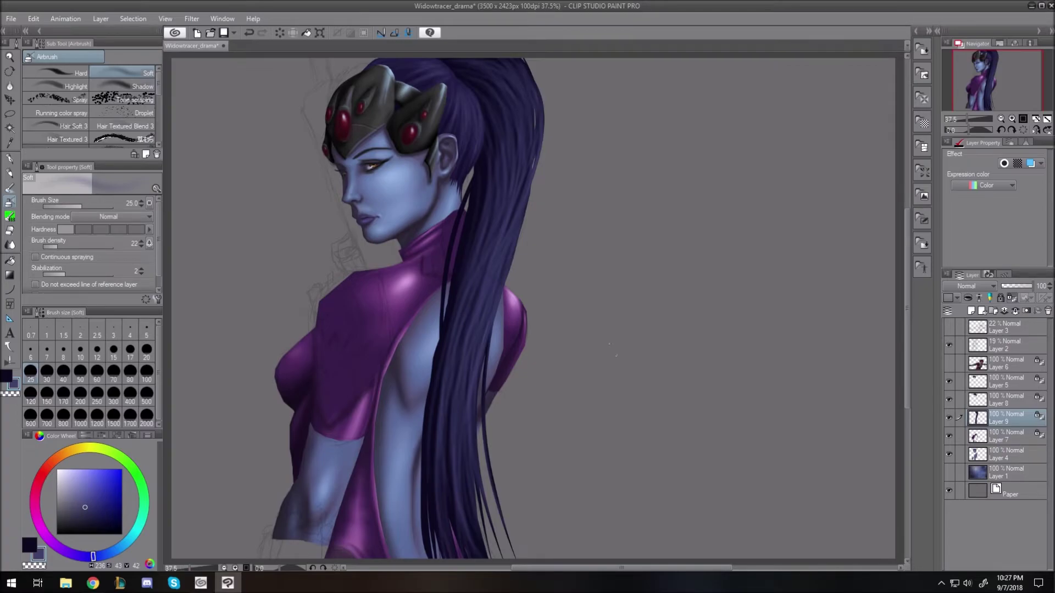
scroll(474, 196, "up", 4)
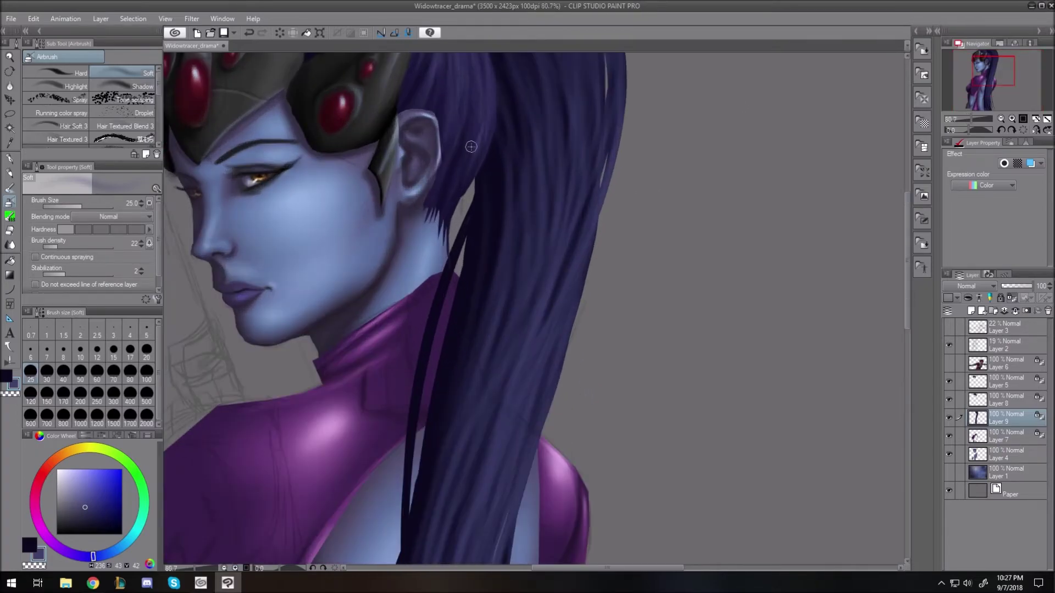
scroll(471, 146, "down", 4)
key("ctrl+s")
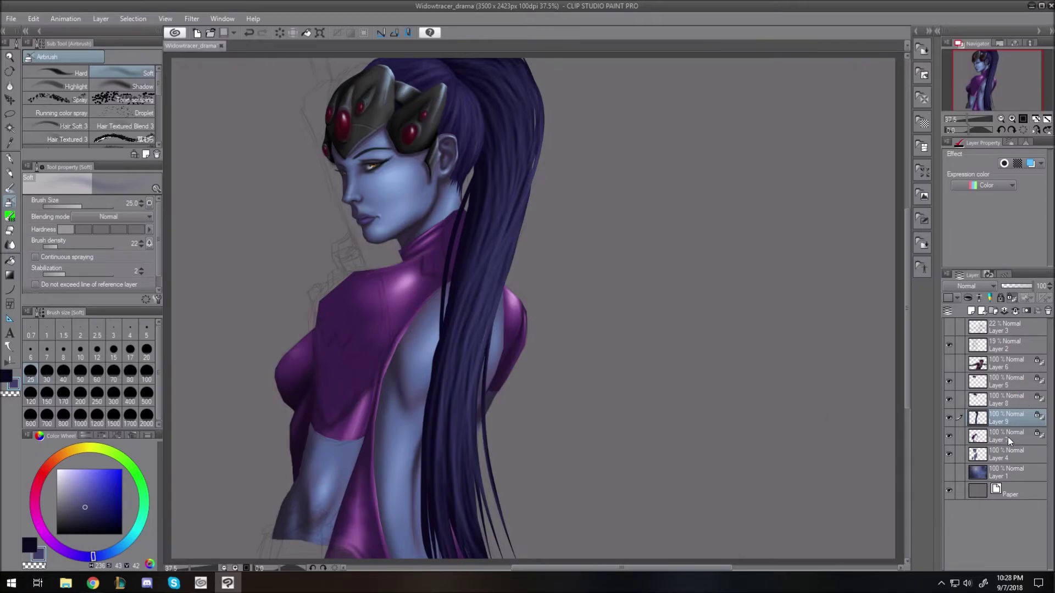
On Layer 4, airbrush dark shadows onto the blue skin of the back beside the ponytail.
left_click(1008, 453)
scroll(516, 483, "up", 2)
left_click_drag(388, 194, 395, 148)
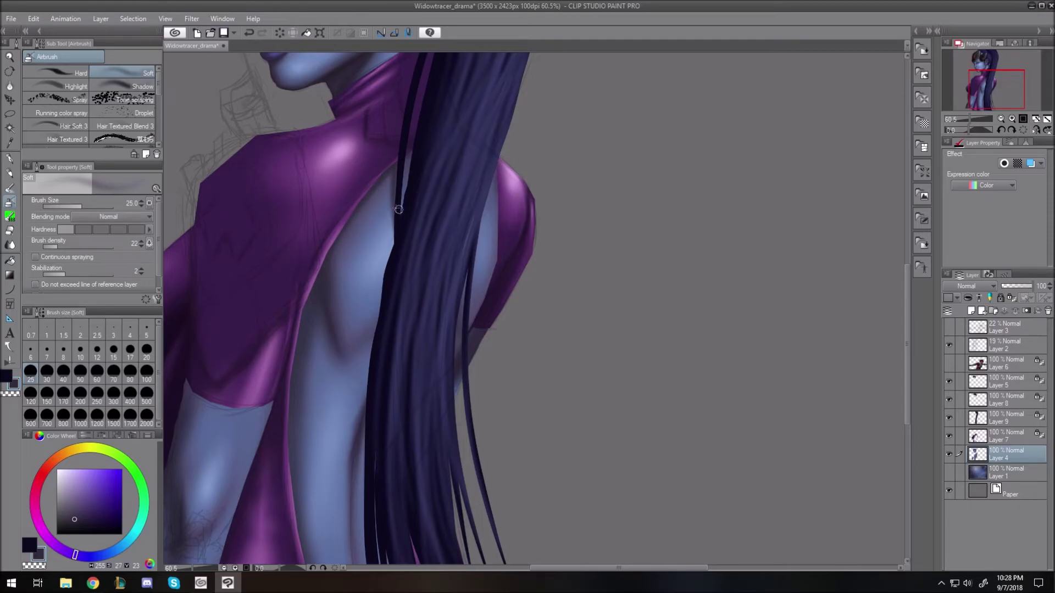
mouse_move(391, 193)
left_mouse_down()
mouse_move(398, 238)
mouse_move(380, 329)
left_mouse_up()
mouse_move(399, 228)
left_mouse_down()
mouse_move(360, 426)
mouse_move(365, 539)
left_mouse_up()
Set the airbrush size to 30 and extend the ponytail's cast shadow down the lower back.
key("bracketright")
key("bracketright")
key("bracketright")
key("bracketright")
key("bracketleft")
key("bracketleft")
key("bracketleft")
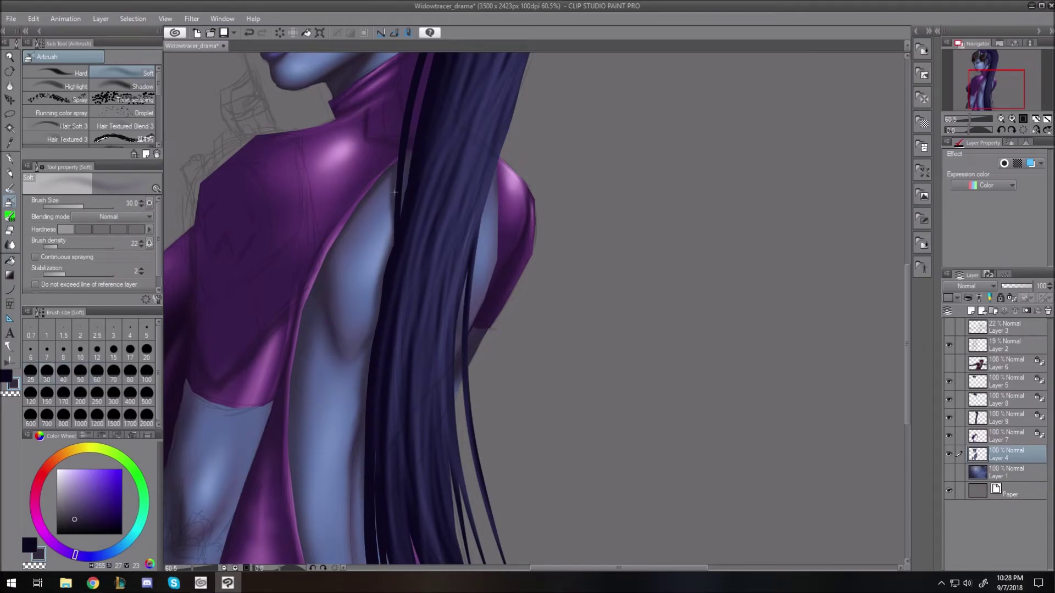
left_click_drag(906, 408, 907, 443)
left_click_drag(358, 348, 371, 491)
left_click_drag(361, 384, 371, 484)
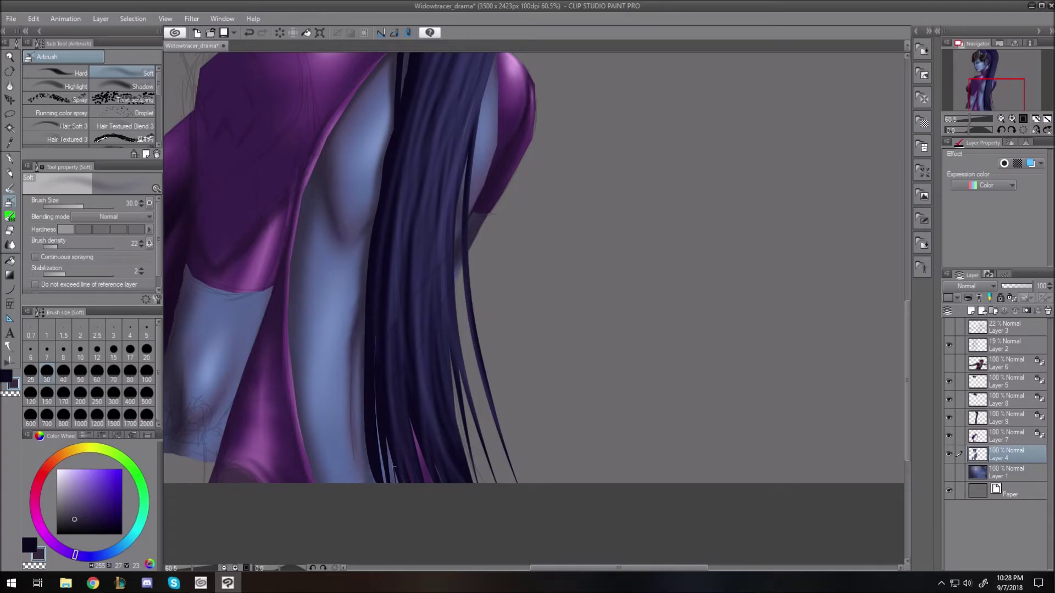
key("ctrl+0")
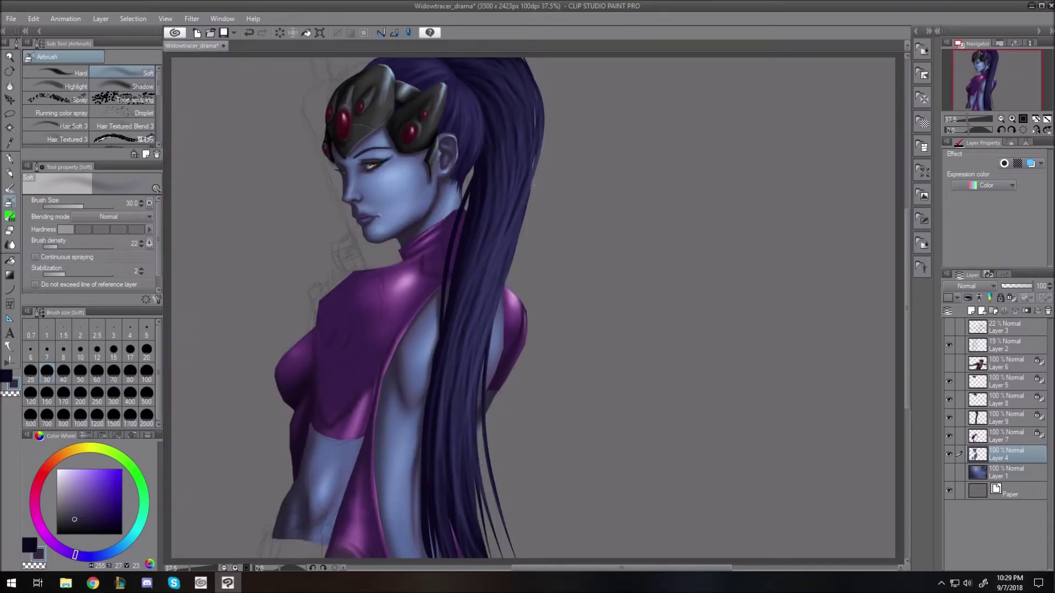
On Layer 7, airbrush the sketched panel at the back of the collar in dark charcoal over the purple.
left_click_drag(908, 372, 642, 435)
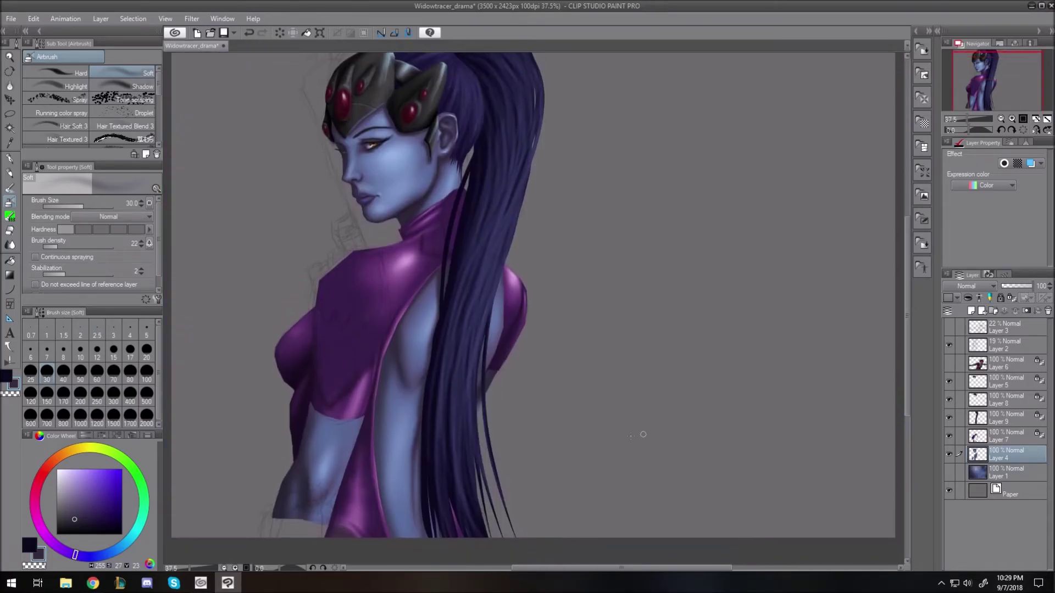
left_click(1004, 437)
left_click(448, 224, "alt")
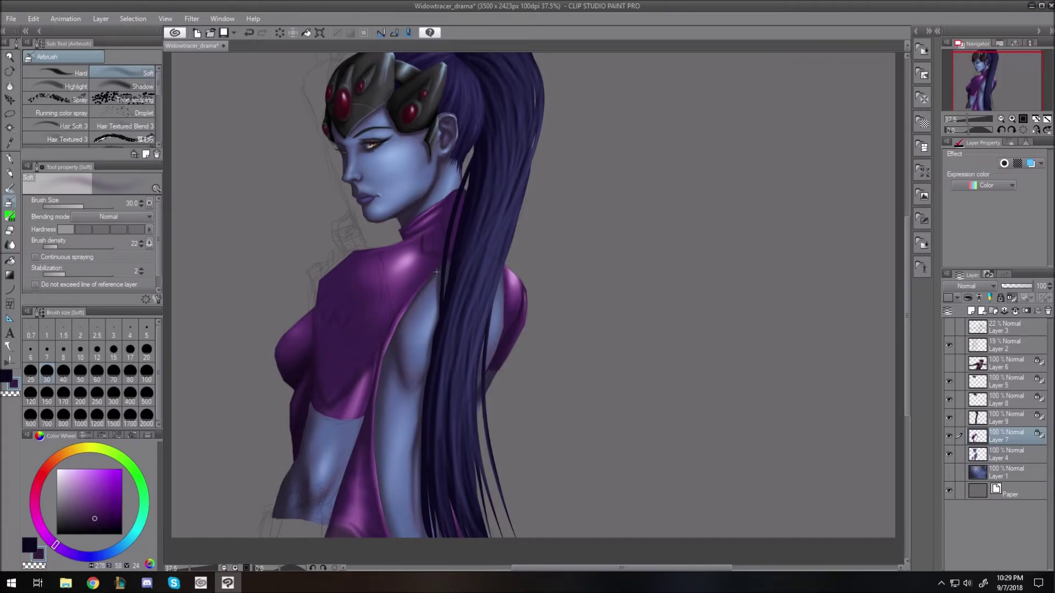
mouse_move(908, 352)
left_mouse_down()
mouse_move(911, 328)
mouse_move(910, 348)
left_mouse_up()
scroll(417, 284, "up", 5)
left_click(31, 546)
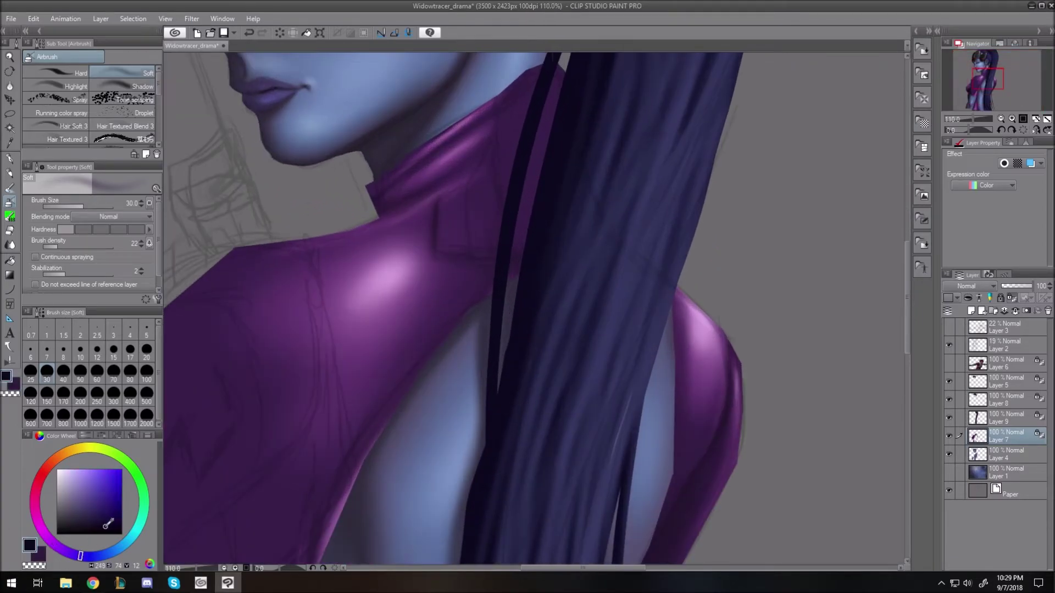
left_click_drag(907, 275, 907, 250)
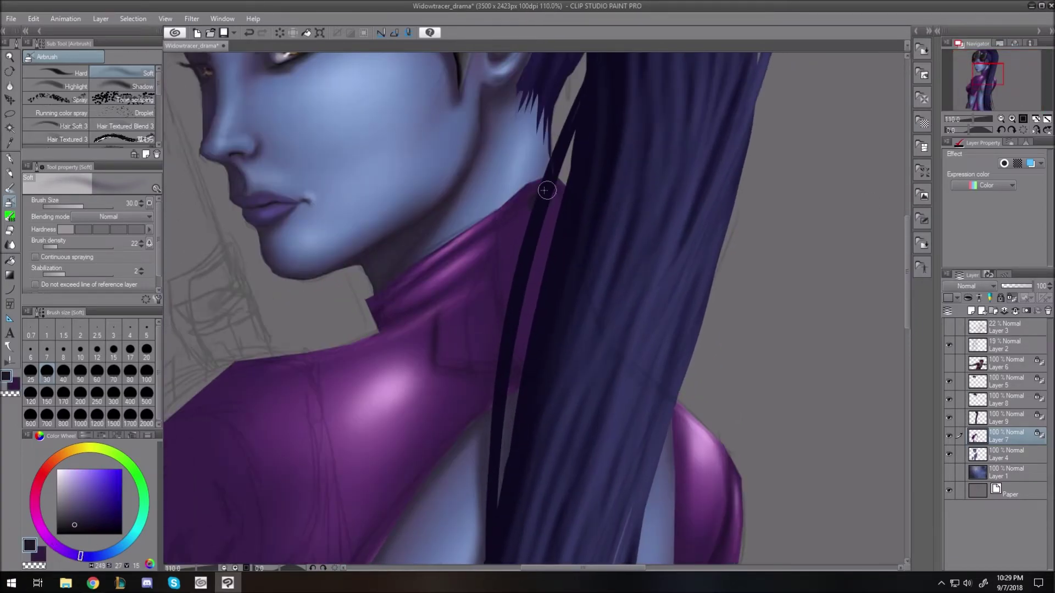
left_click_drag(503, 228, 512, 321)
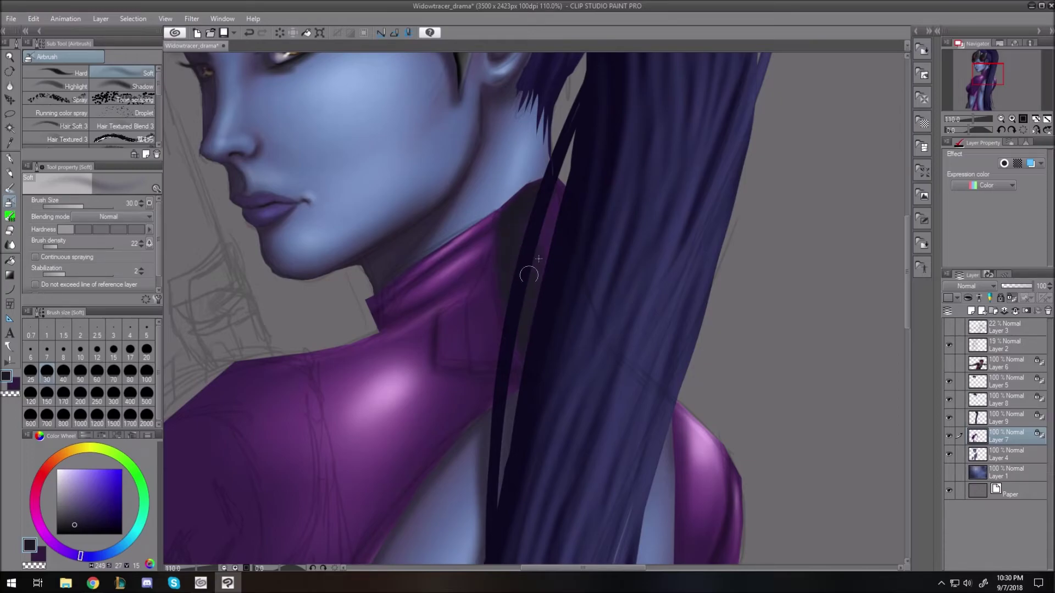
left_click_drag(474, 303, 477, 357)
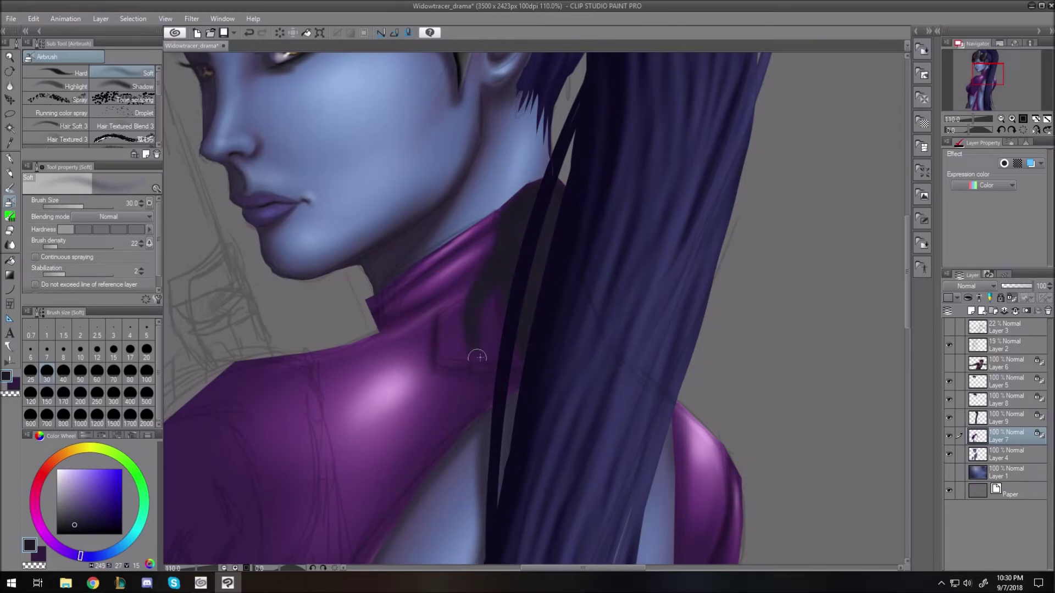
left_click_drag(466, 307, 445, 343)
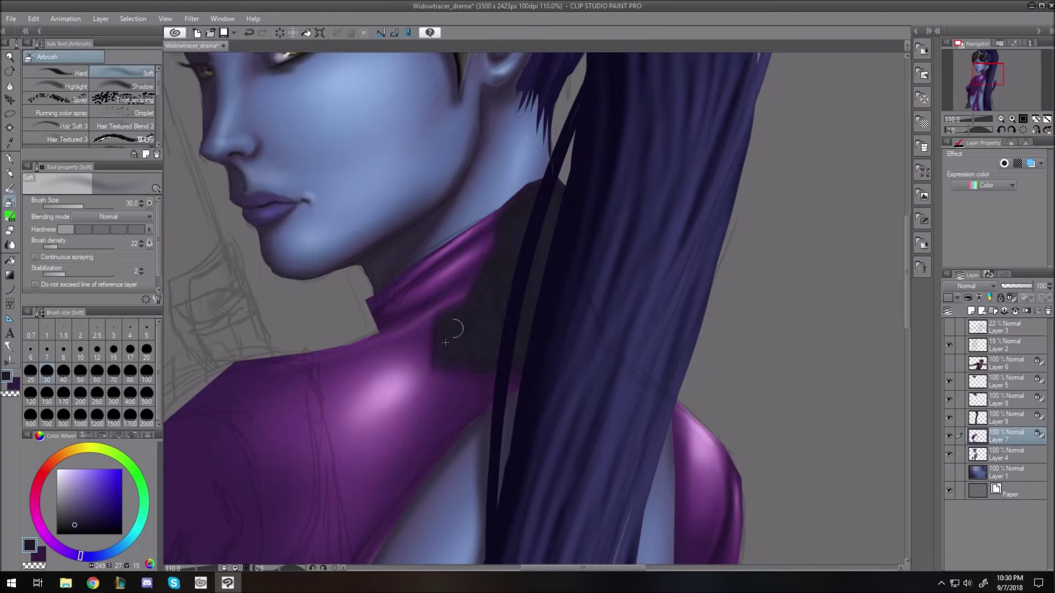
Shade the collar panel's folds and lower edge with near-black, setting the airbrush size to 40.
key("bracketleft")
key("bracketleft")
key("bracketleft")
key("bracketright")
key("bracketright")
key("bracketright")
key("bracketright")
key("bracketright")
key("bracketright")
key("bracketleft")
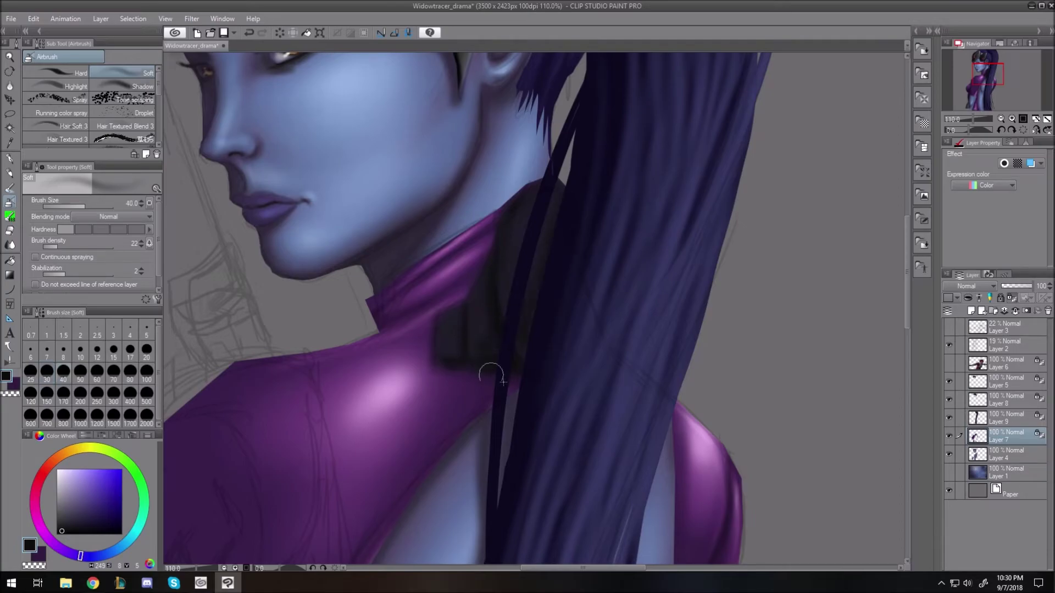
Pick a light greyish blue, reduce the airbrush to 7 and highlight the collar panel's front edge.
left_click(70, 497)
key("bracketleft")
key("bracketleft")
key("bracketleft")
key("bracketleft")
key("bracketleft")
key("bracketleft")
key("bracketleft")
key("bracketleft")
key("bracketleft")
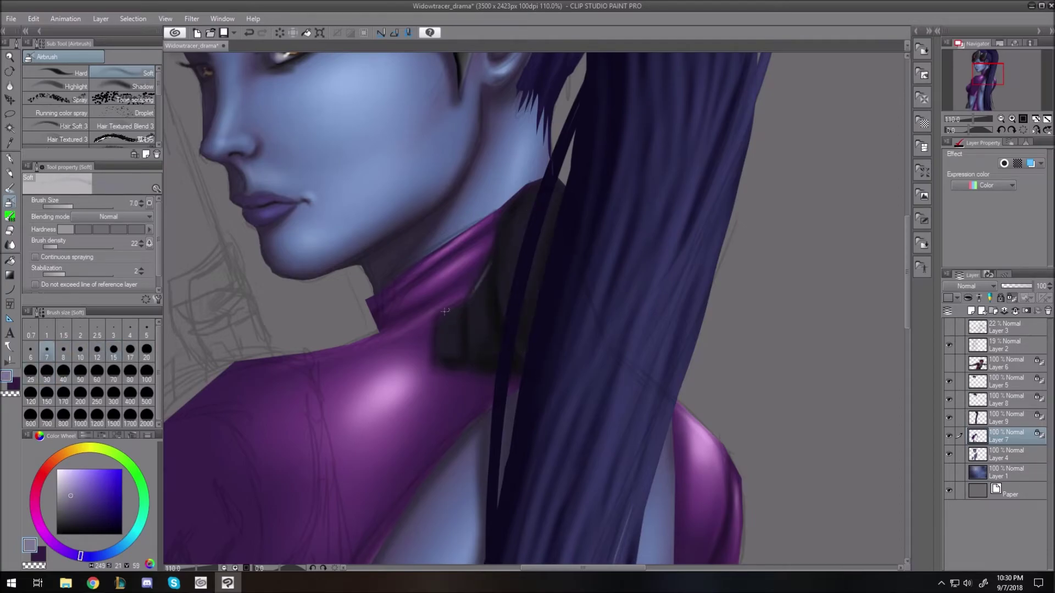
Add a new layer above the bodysuit, lasso the shoulder pad shape over the upper arm and fill it with dark charcoal.
key("ctrl+0")
mouse_move(907, 318)
left_mouse_down()
mouse_move(905, 357)
mouse_move(905, 328)
left_mouse_up()
scroll(318, 286, "up", 2)
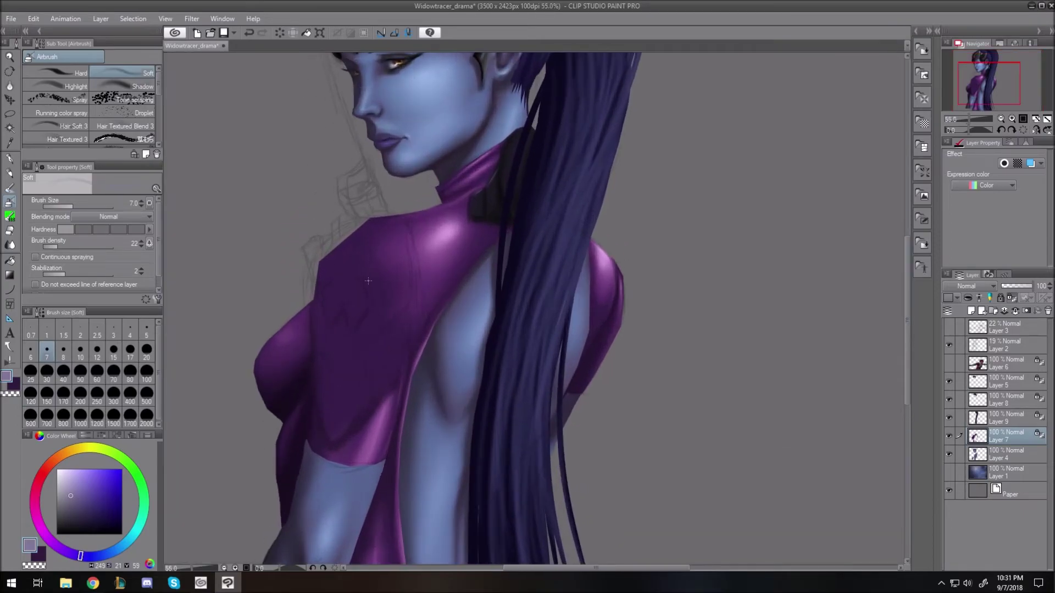
scroll(368, 281, "up", 1)
key("ctrl+shift+n")
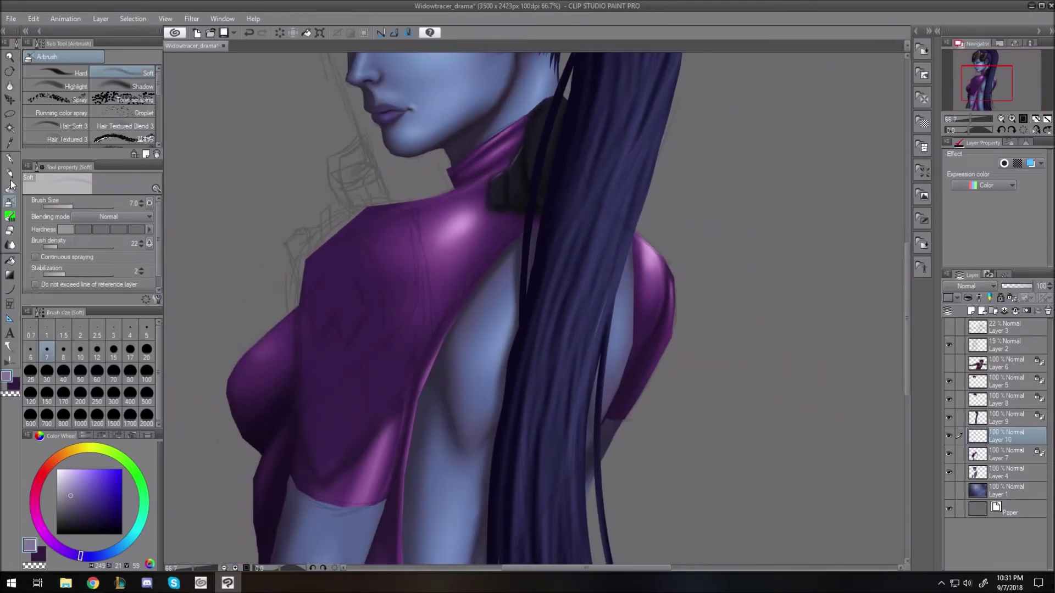
key("m")
mouse_move(299, 417)
left_mouse_down()
mouse_move(328, 474)
mouse_move(413, 372)
left_mouse_up()
left_click_drag(422, 218, 420, 220)
key("alt+Delete")
left_click(67, 526)
key("alt+BackSpace")
key("ctrl+d")
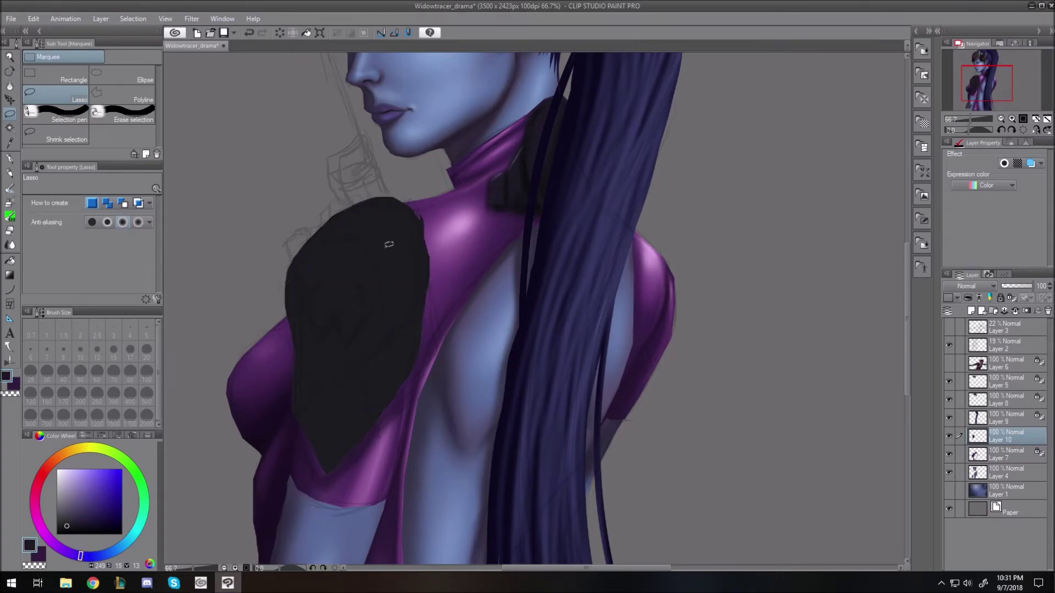
Lasso and fill a rounded patch at the shoulder pad's upper corner nearest the neck, and deselect.
left_click_drag(421, 217, 408, 229)
scroll(423, 203, "up", 10)
key("alt+Delete")
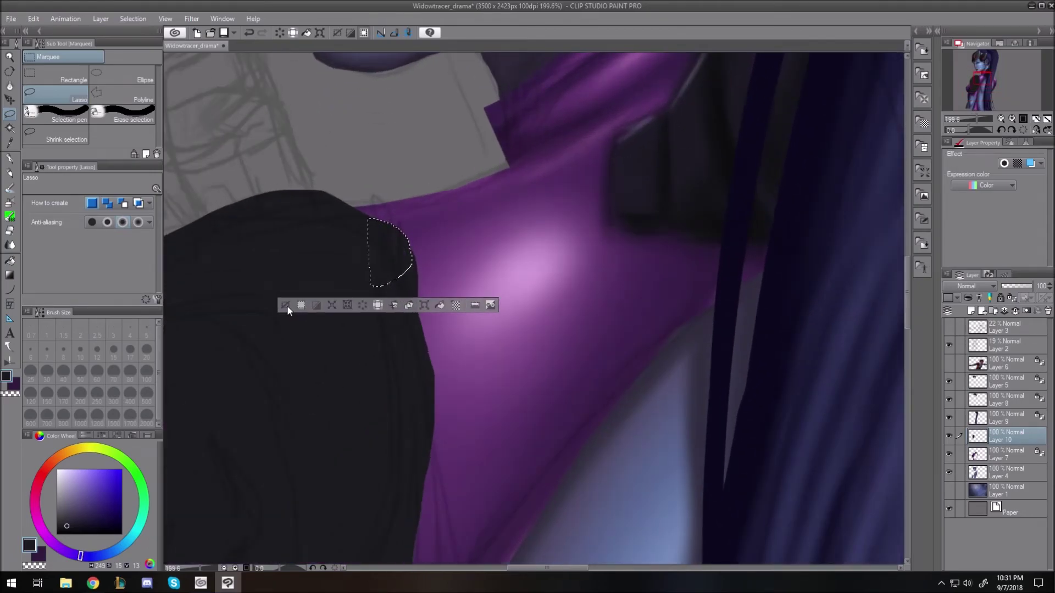
left_click(286, 305)
Lasso and fill a strip along the shoulder pad's outer edge and a patch at its lower tip, then deselect.
scroll(317, 360, "down", 10)
scroll(302, 472, "up", 3)
left_click_drag(906, 324, 906, 375)
scroll(304, 335, "up", 2)
scroll(305, 335, "down", 3)
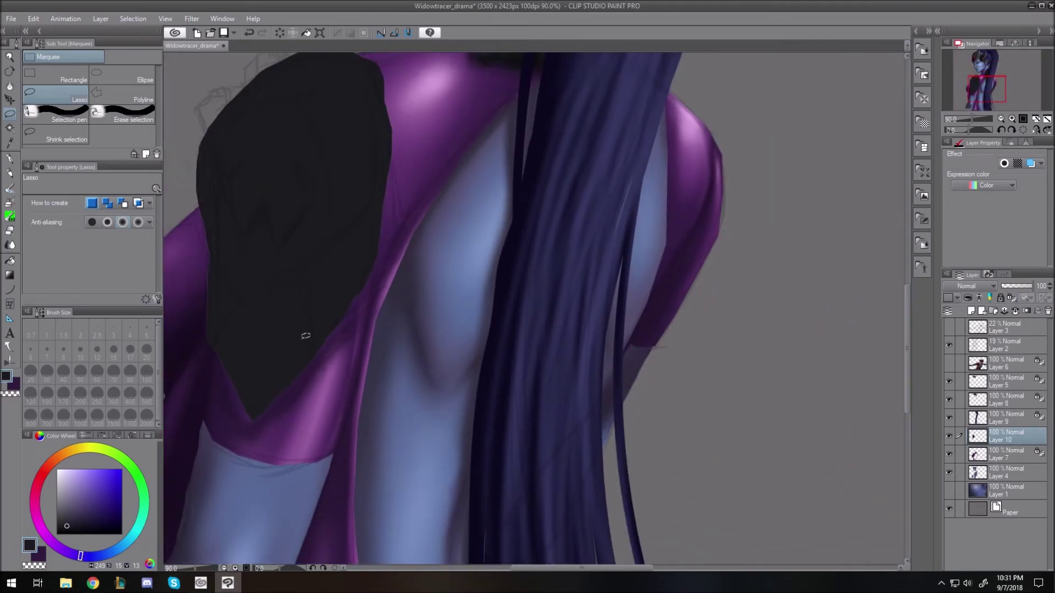
left_click_drag(206, 242, 219, 262)
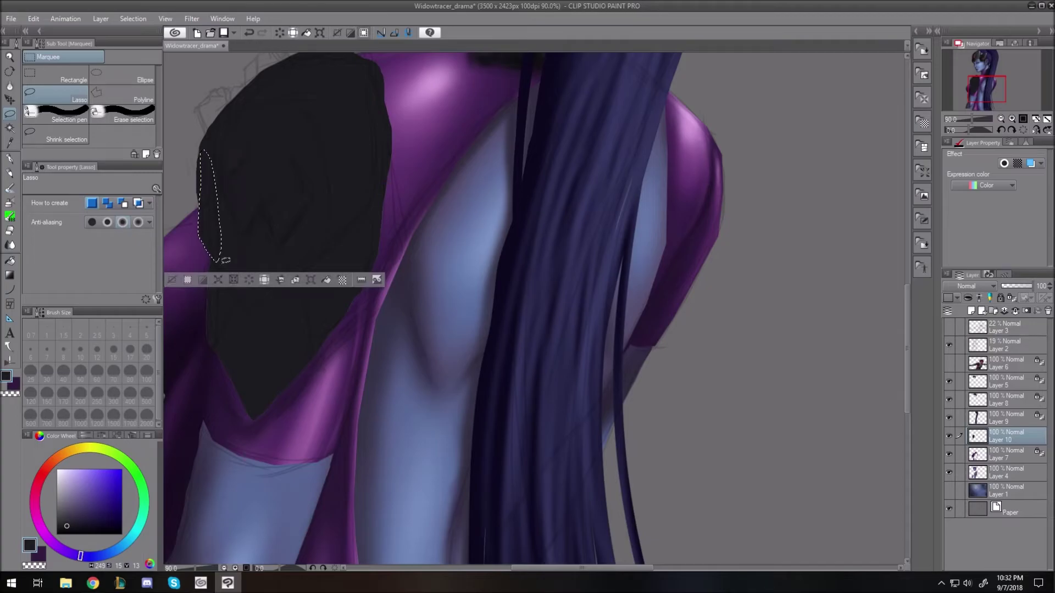
key("ctrl+d")
mouse_move(206, 334)
left_mouse_down()
mouse_move(280, 282)
mouse_move(252, 243)
left_mouse_up()
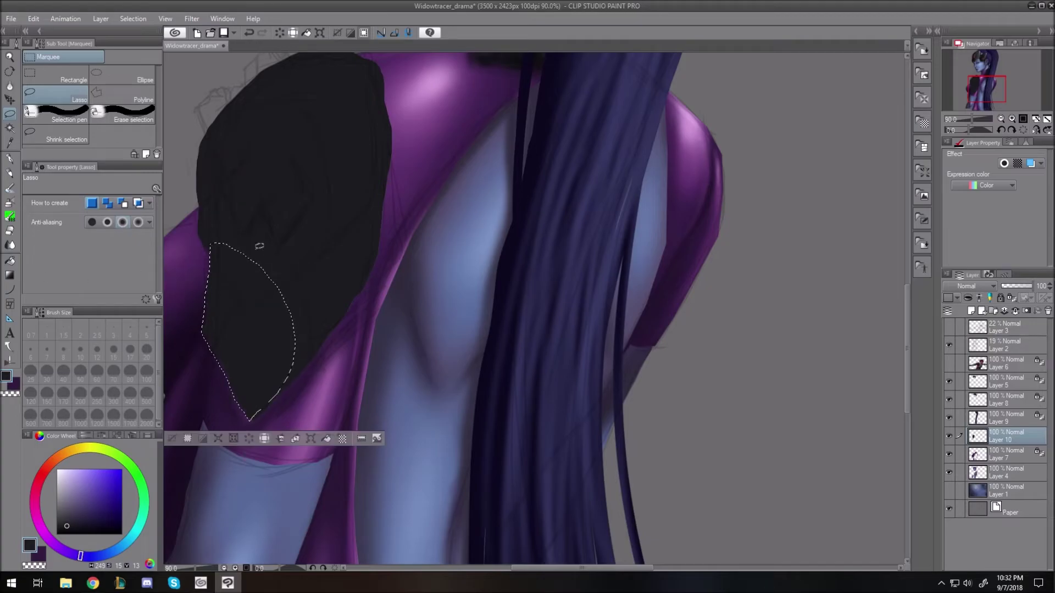
key("ctrl+d")
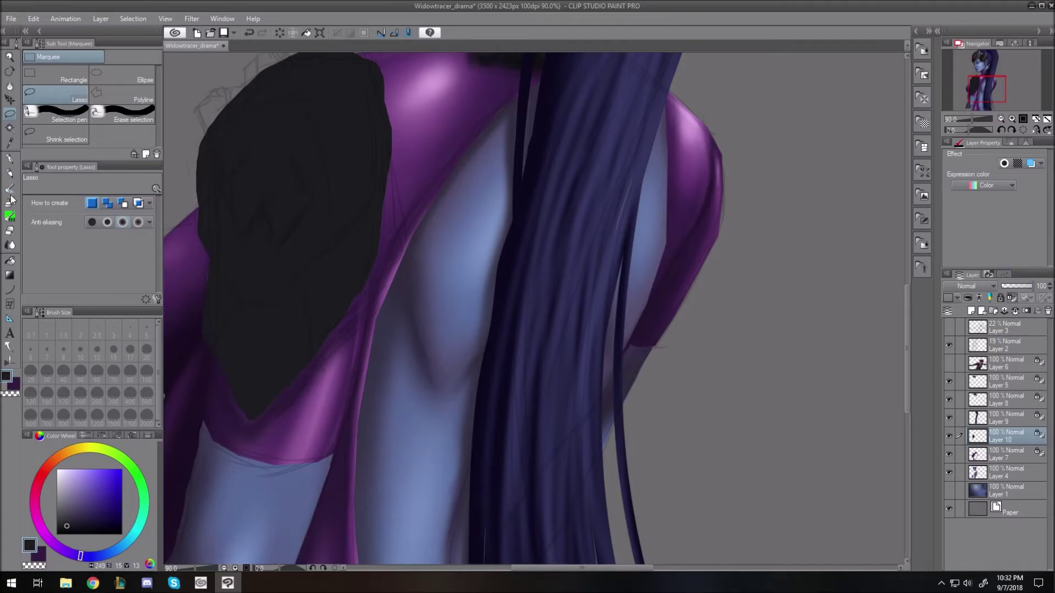
Switch to the soft airbrush, pick a medium greyish purple and fill the shoulder pad with it.
left_click(10, 202)
left_click(71, 517)
left_click_drag(907, 379, 907, 363)
key("alt+Delete")
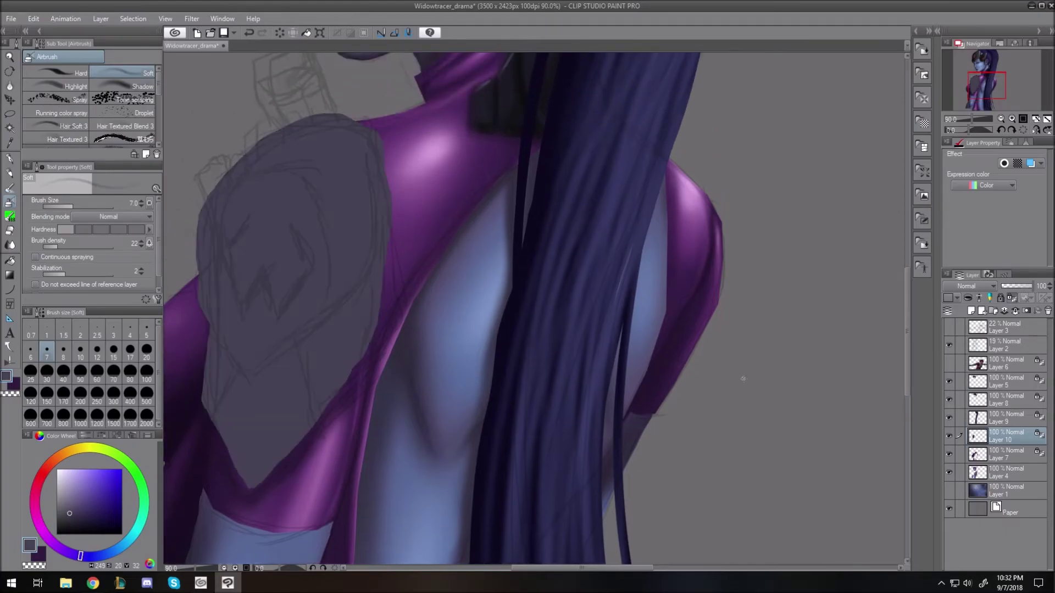
Pick a dark charcoal, enlarge the airbrush and shade along the shoulder pad's outer contour.
left_click(63, 526)
key("bracketright")
key("bracketright")
key("bracketright")
key("bracketright")
key("bracketright")
key("bracketright")
key("bracketright")
key("bracketright")
key("bracketright")
key("bracketright")
key("bracketright")
mouse_move(319, 117)
left_mouse_down()
mouse_move(276, 135)
mouse_move(205, 288)
mouse_move(207, 314)
mouse_move(245, 369)
mouse_move(212, 414)
left_mouse_up()
Paint the dark V-shaped seam across the shoulder pad and the slanted line below it, reducing the airbrush to 17.
key("bracketleft")
key("bracketleft")
key("bracketleft")
key("bracketleft")
key("bracketleft")
key("bracketleft")
key("bracketleft")
key("bracketleft")
key("bracketleft")
key("bracketleft")
key("bracketleft")
key("bracketleft")
key("bracketright")
key("bracketright")
key("bracketright")
key("bracketright")
key("bracketright")
key("bracketright")
key("bracketright")
key("bracketright")
key("bracketright")
key("bracketright")
mouse_move(229, 363)
left_mouse_down()
mouse_move(213, 344)
mouse_move(211, 400)
mouse_move(236, 368)
mouse_move(330, 313)
mouse_move(390, 242)
left_mouse_up()
key("bracketleft")
left_click_drag(289, 347, 317, 426)
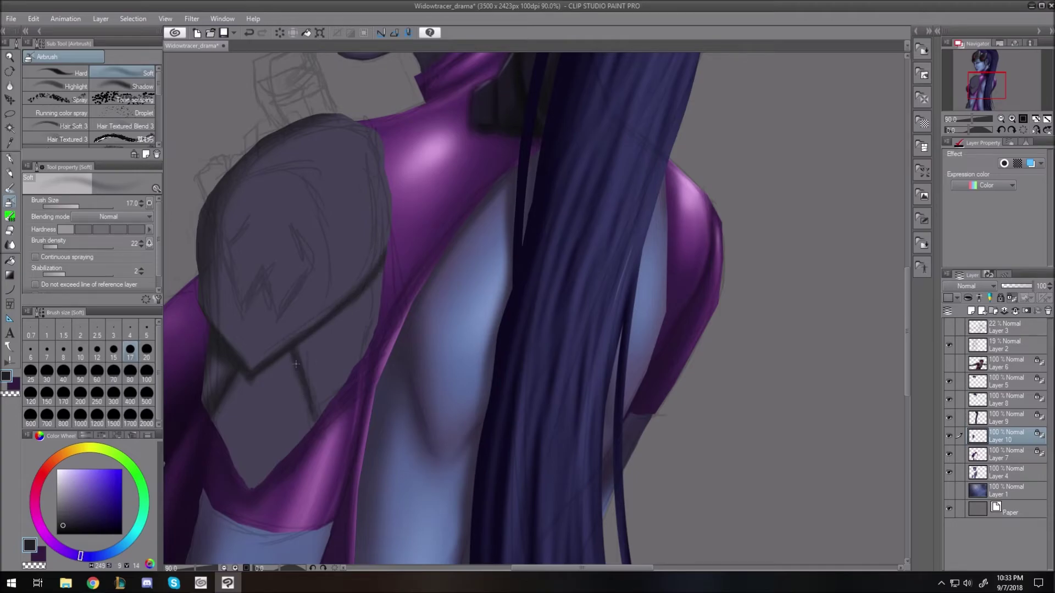
Set the airbrush to 40 and shade softly below the V seam toward the pad's outer lower edge.
key("bracketright")
key("bracketright")
key("bracketright")
key("bracketright")
left_click_drag(276, 353, 215, 419)
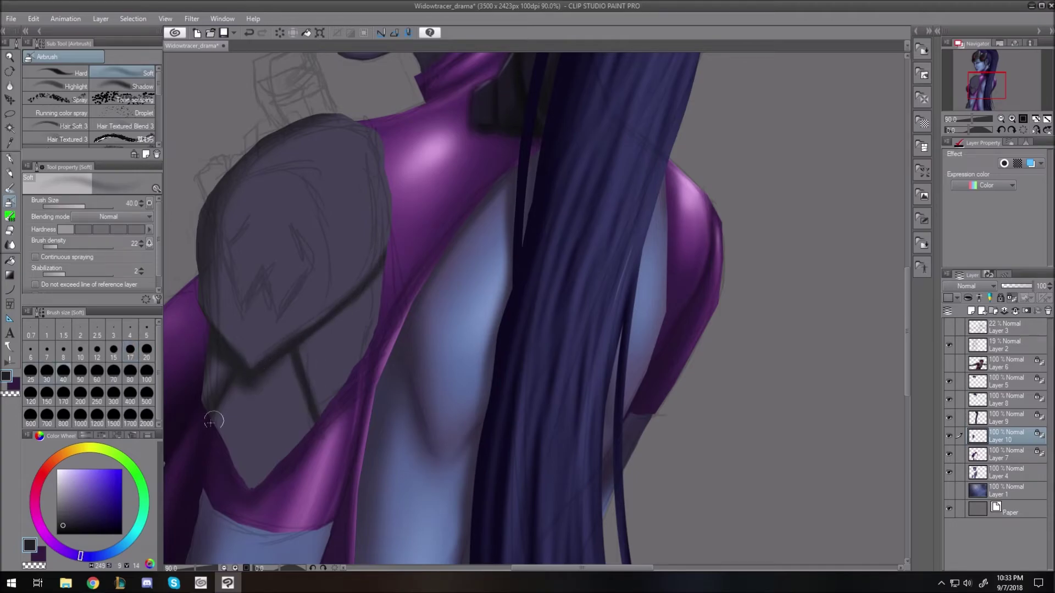
Pick a darker near-black and darken the outer lower facet beneath the V seam, varying the airbrush size.
left_click_drag(66, 524, 57, 534)
key("bracketleft")
key("bracketleft")
key("bracketleft")
key("bracketleft")
key("bracketleft")
mouse_move(207, 321)
left_mouse_down()
mouse_move(250, 369)
mouse_move(211, 416)
left_mouse_up()
key("bracketright")
key("bracketright")
key("bracketright")
key("bracketright")
key("bracketright")
left_click_drag(234, 358, 193, 422)
left_click(59, 527)
mouse_move(233, 353)
left_mouse_down()
mouse_move(218, 324)
mouse_move(206, 411)
left_mouse_up()
Darken the slanted line below the seam and shade the pad's lower tip, raising the airbrush to 50.
key("bracketleft")
key("bracketleft")
key("bracketleft")
key("bracketleft")
key("bracketright")
key("bracketright")
key("bracketright")
left_click_drag(294, 349, 316, 426)
key("bracketright")
key("bracketright")
key("bracketright")
mouse_move(214, 416)
left_mouse_down()
mouse_move(237, 464)
mouse_move(219, 437)
left_mouse_up()
left_click_drag(254, 482, 313, 426)
left_click_drag(246, 384, 242, 455)
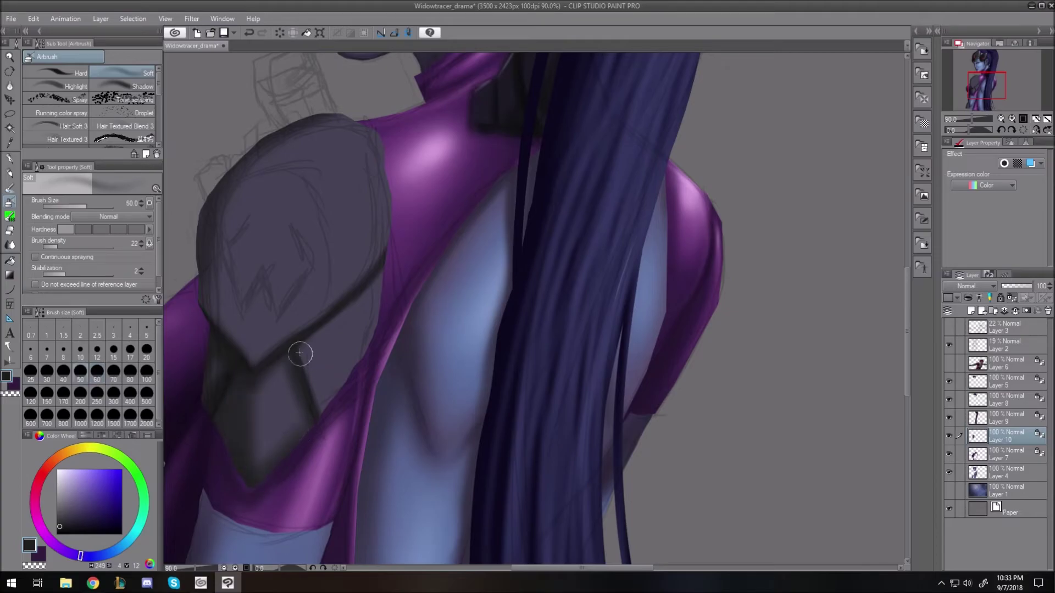
Shade the lower facet nearest the back and sharpen its slanted dividing line with a smaller airbrush.
key("bracketright")
left_click_drag(302, 357, 325, 417)
left_click_drag(360, 331, 318, 428)
key("bracketleft")
key("bracketleft")
key("bracketleft")
key("bracketleft")
left_click_drag(290, 358, 303, 415)
Enlarge the airbrush and shade the pad's upper outer side and central inset panel in near-black.
key("bracketright")
key("bracketright")
mouse_move(211, 300)
left_mouse_down()
mouse_move(217, 198)
mouse_move(290, 166)
left_mouse_up()
key("bracketright")
key("bracketright")
key("bracketright")
mouse_move(315, 188)
left_mouse_down()
mouse_move(275, 157)
mouse_move(257, 170)
left_mouse_up()
mouse_move(247, 222)
left_mouse_down()
mouse_move(248, 329)
mouse_move(263, 195)
mouse_move(242, 342)
left_mouse_up()
mouse_move(251, 163)
left_mouse_down()
mouse_move(266, 222)
mouse_move(274, 186)
mouse_move(289, 285)
mouse_move(291, 192)
left_mouse_up()
Pick a lighter greyish blue and highlight the shoulder pad beside the dark inset panel's inner edge.
left_click(288, 198, "alt")
key("bracketleft")
key("bracketleft")
key("bracketleft")
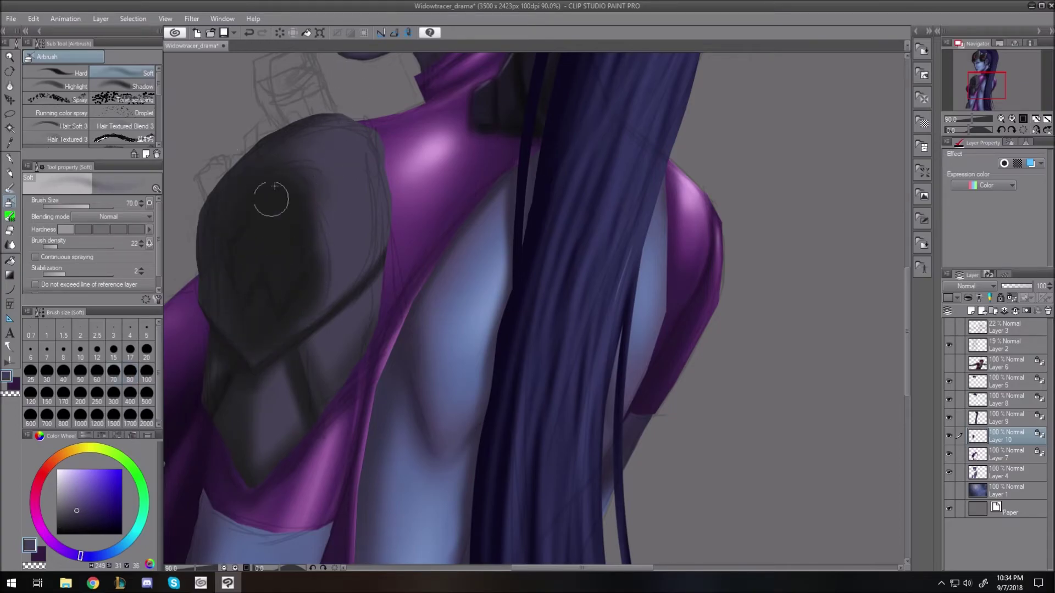
key("bracketright")
key("bracketright")
left_click(101, 556)
left_click(80, 497)
mouse_move(316, 168)
left_mouse_down()
mouse_move(328, 205)
mouse_move(356, 165)
mouse_move(331, 214)
mouse_move(258, 175)
mouse_move(307, 180)
mouse_move(329, 260)
left_mouse_up()
Hide the Layer 2 sketch and brush greyish-blue highlights along the inset panel's upper edge and the pad's top.
key("bracketleft")
key("bracketleft")
key("bracketleft")
key("bracketleft")
key("bracketleft")
left_click(949, 345)
key("bracketright")
key("bracketright")
mouse_move(279, 167)
left_mouse_down()
mouse_move(316, 188)
mouse_move(357, 132)
mouse_move(371, 181)
left_mouse_up()
key("bracketright")
key("bracketright")
key("bracketleft")
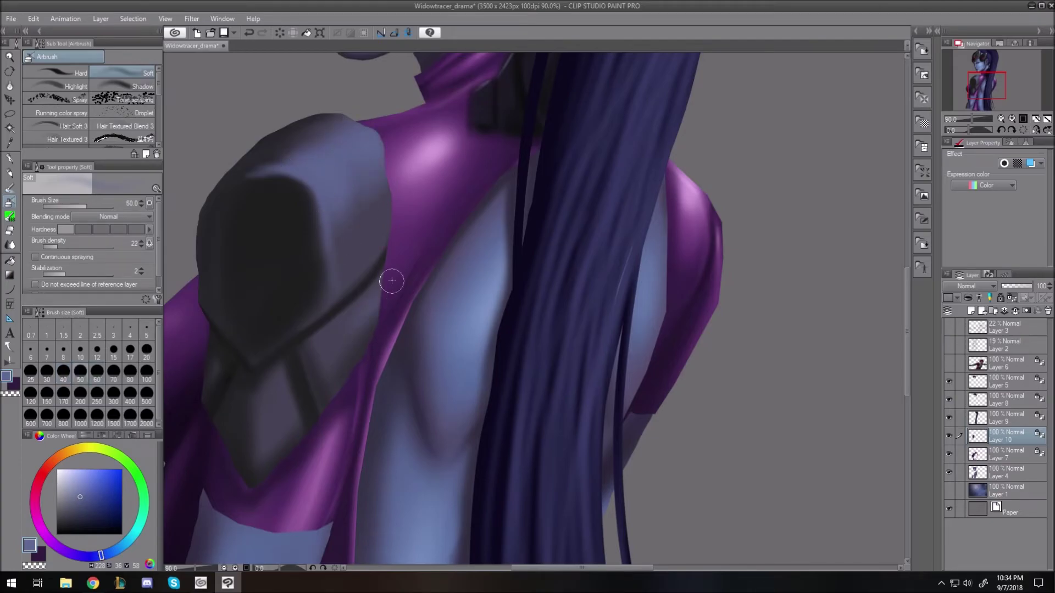
Brush greyish-blue highlights onto the shoulder pad's lower facets, using a smaller airbrush for the narrow outer one.
key("bracketright")
key("bracketright")
left_click_drag(383, 289, 337, 336)
mouse_move(271, 379)
left_mouse_down()
mouse_move(282, 398)
mouse_move(287, 385)
mouse_move(275, 400)
mouse_move(283, 423)
left_mouse_up()
key("bracketleft")
key("bracketleft")
key("bracketleft")
key("bracketleft")
key("bracketleft")
left_click_drag(215, 369, 213, 380)
Extend the greyish-blue highlight across the shoulder pad's top and down its edge nearest the back.
key("bracketright")
key("bracketright")
left_click_drag(265, 163, 298, 153)
left_click_drag(382, 155, 390, 220)
Pick a brighter greyish blue and highlight the surface along the dark inset panel's upper and inner edges.
left_click(78, 487)
left_click(107, 553)
key("bracketleft")
key("bracketleft")
key("bracketleft")
key("bracketleft")
key("bracketleft")
key("bracketleft")
key("bracketleft")
key("bracketright")
mouse_move(286, 171)
left_mouse_down()
mouse_move(348, 165)
mouse_move(332, 237)
left_mouse_up()
key("bracketright")
key("bracketright")
key("bracketright")
key("bracketright")
key("bracketright")
key("bracketright")
key("bracketleft")
key("bracketright")
key("bracketright")
key("bracketright")
key("bracketright")
left_click_drag(336, 190, 331, 257)
Brush the brighter blue along the lower facet nearest the back, just below its slanted dividing line.
key("bracketleft")
key("bracketleft")
key("bracketleft")
key("bracketleft")
key("bracketleft")
key("bracketleft")
key("bracketright")
key("bracketright")
key("bracketright")
key("bracketright")
left_click_drag(350, 330, 387, 294)
left_click_drag(377, 308, 333, 351)
key("bracketright")
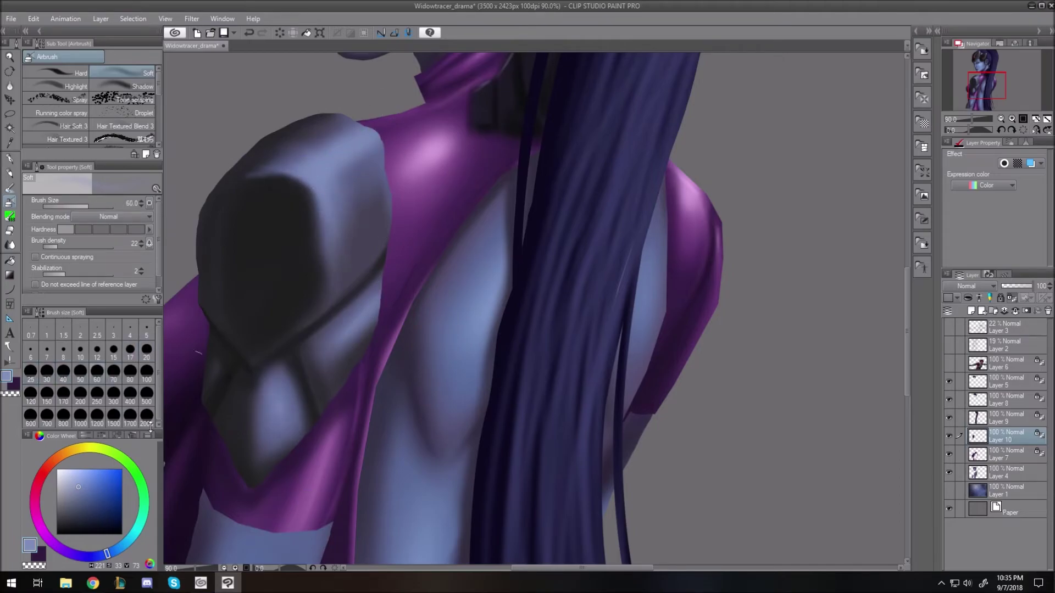
Pick a pale blue and add a fine bright highlight along the inset panel's upper corner and the pad's top.
left_click(75, 473)
left_click(113, 551)
key("bracketleft")
key("bracketleft")
key("bracketleft")
key("bracketleft")
key("bracketleft")
key("bracketleft")
key("bracketleft")
key("bracketleft")
key("bracketleft")
key("bracketleft")
key("bracketright")
key("bracketright")
key("bracketright")
key("bracketright")
key("bracketright")
mouse_move(279, 171)
left_mouse_down()
mouse_move(320, 189)
mouse_move(362, 138)
mouse_move(324, 165)
left_mouse_up()
key("bracketleft")
key("bracketleft")
key("bracketright")
key("bracketright")
key("bracketright")
key("bracketright")
key("bracketright")
key("bracketright")
key("bracketright")
key("bracketright")
key("bracketleft")
key("bracketleft")
key("bracketleft")
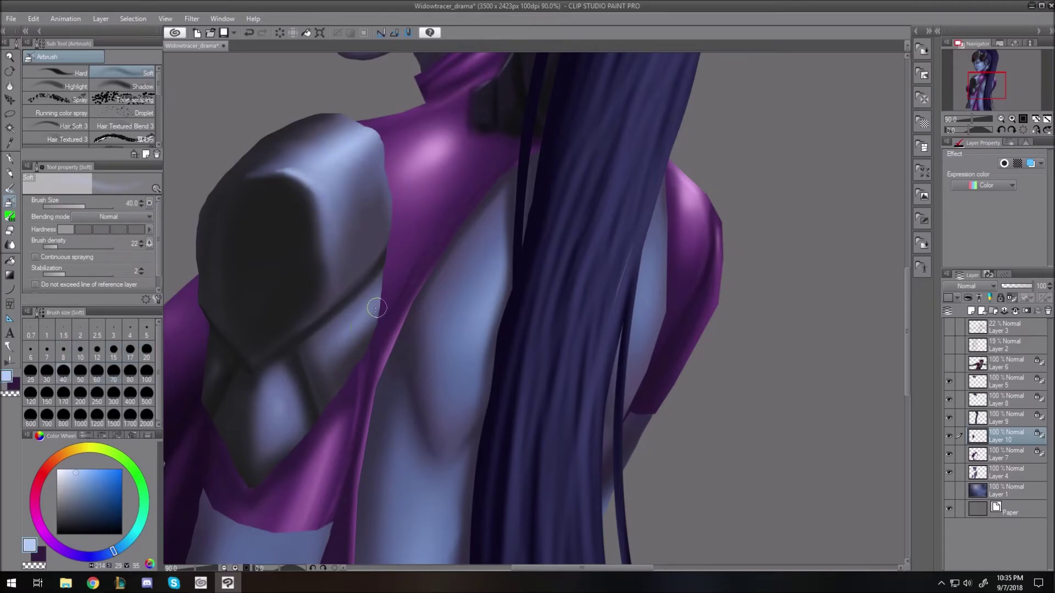
Add pale-blue highlights to the lower facet nearest the back and the centre of the bottom facet.
key("bracketleft")
key("bracketleft")
key("bracketleft")
key("bracketleft")
key("bracketleft")
key("bracketleft")
key("bracketleft")
key("bracketleft")
key("bracketright")
key("bracketright")
key("bracketright")
key("bracketright")
key("bracketright")
key("bracketright")
key("bracketright")
key("bracketright")
mouse_move(351, 334)
left_mouse_down()
mouse_move(384, 291)
mouse_move(341, 342)
left_mouse_up()
key("bracketleft")
key("bracketleft")
left_click_drag(285, 402, 284, 432)
key("bracketright")
key("bracketright")
key("bracketright")
Switch to black and darken the crevices below the inset panel, between the shoulder pad's lower facets.
key("ctrl+0")
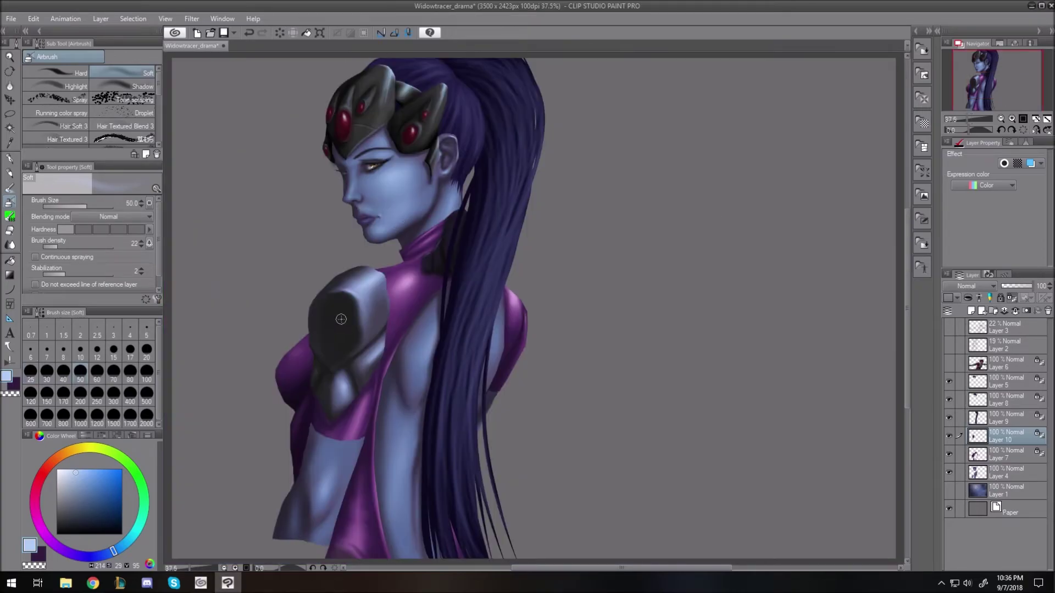
scroll(341, 319, "up", 4)
key("bracketleft")
key("bracketleft")
key("bracketleft")
key("bracketleft")
key("bracketleft")
left_click(341, 351, "alt")
key("bracketleft")
key("bracketleft")
key("bracketleft")
left_click_drag(254, 383, 292, 432)
left_click_drag(82, 519, 56, 535)
key("bracketright")
key("bracketright")
mouse_move(252, 379)
left_mouse_down()
mouse_move(294, 430)
mouse_move(265, 501)
left_mouse_up()
key("bracketright")
key("bracketright")
key("bracketright")
key("bracketright")
key("bracketright")
key("bracketright")
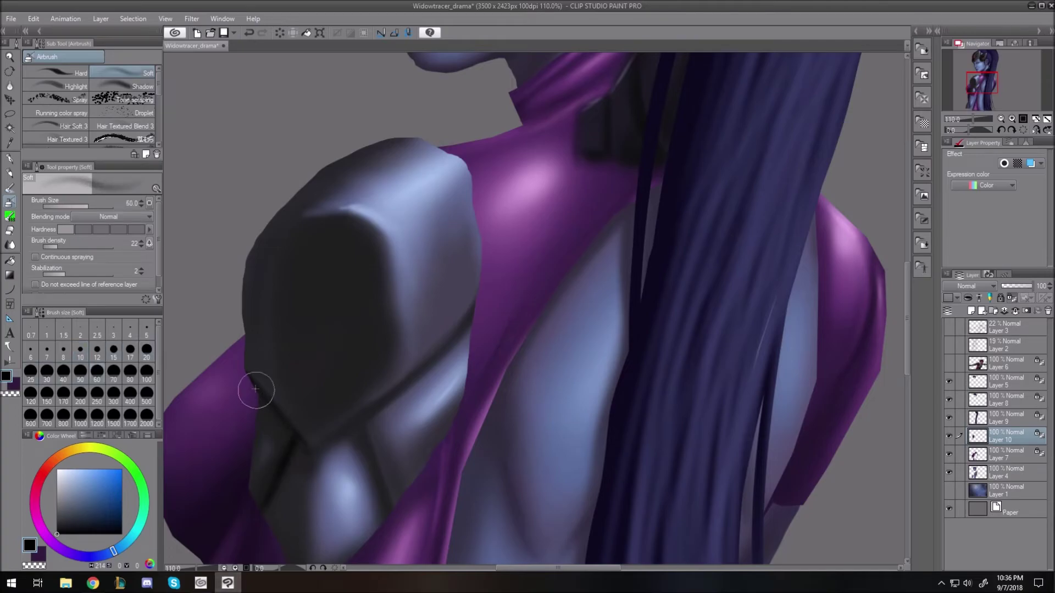
Vary the airbrush size and shade the inset panel's upper inner rim and the slanted dividing line below it in black.
key("bracketleft")
key("bracketleft")
key("bracketleft")
key("bracketleft")
key("bracketleft")
key("bracketleft")
key("bracketleft")
key("bracketleft")
key("bracketleft")
key("bracketleft")
key("bracketleft")
key("bracketleft")
key("bracketleft")
key("bracketleft")
key("bracketright")
key("bracketright")
key("bracketright")
key("bracketright")
key("bracketright")
key("bracketright")
key("bracketright")
key("bracketright")
key("bracketright")
key("bracketright")
key("bracketright")
key("bracketright")
key("bracketright")
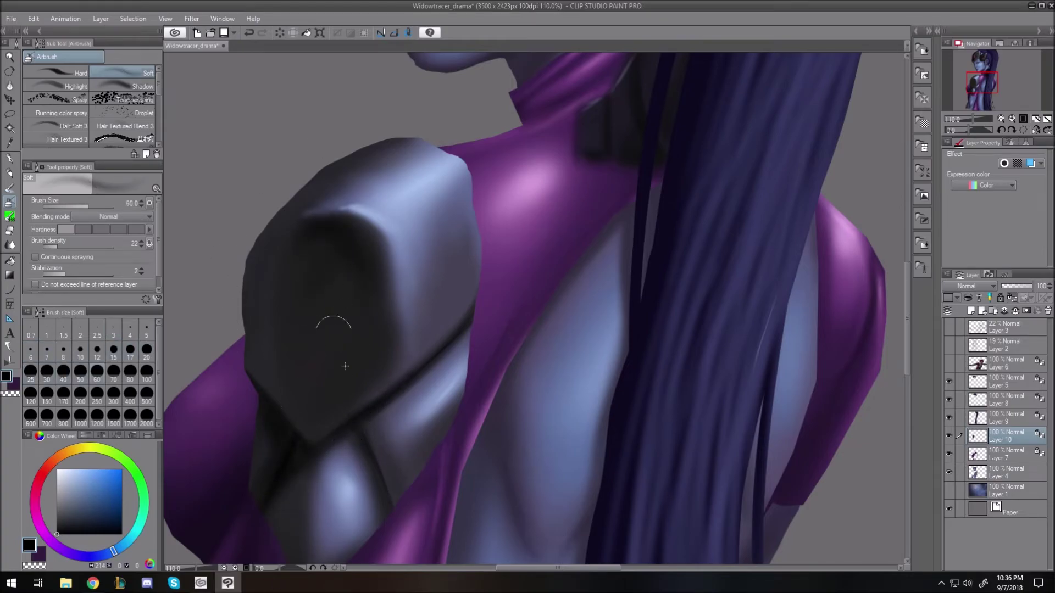
Vary the airbrush size and deepen the black crevices around the shoulder pad's bottom facet.
key("bracketright")
mouse_move(352, 437)
left_mouse_down()
mouse_move(388, 546)
mouse_move(377, 511)
mouse_move(376, 538)
left_mouse_up()
key("bracketleft")
key("bracketleft")
key("bracketleft")
key("bracketleft")
key("bracketleft")
key("bracketleft")
key("bracketleft")
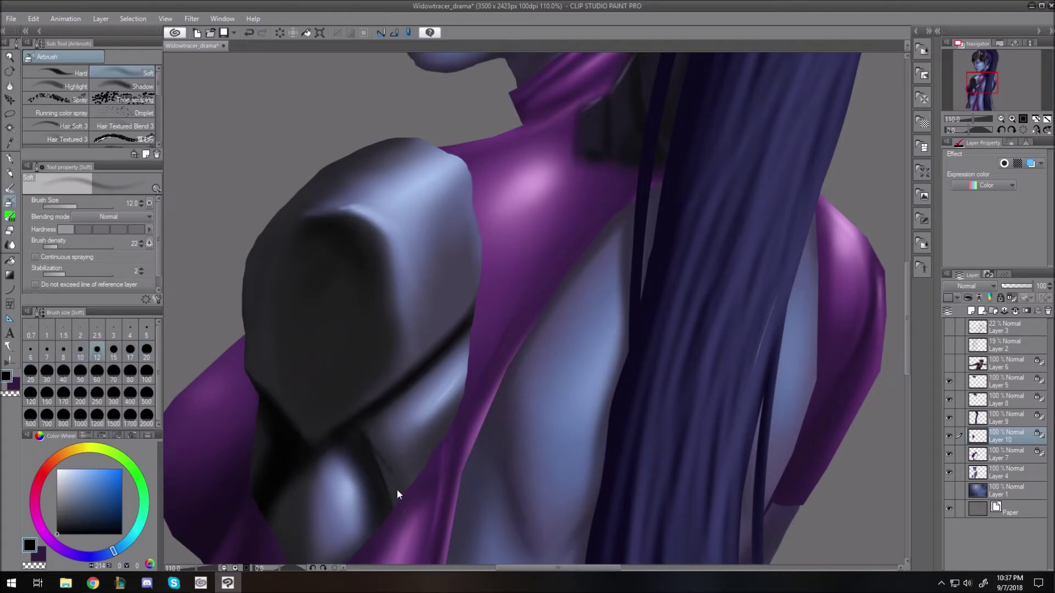
key("bracketright")
key("bracketright")
key("bracketright")
key("bracketright")
key("bracketright")
key("bracketright")
key("ctrl+0")
scroll(316, 341, "up", 4)
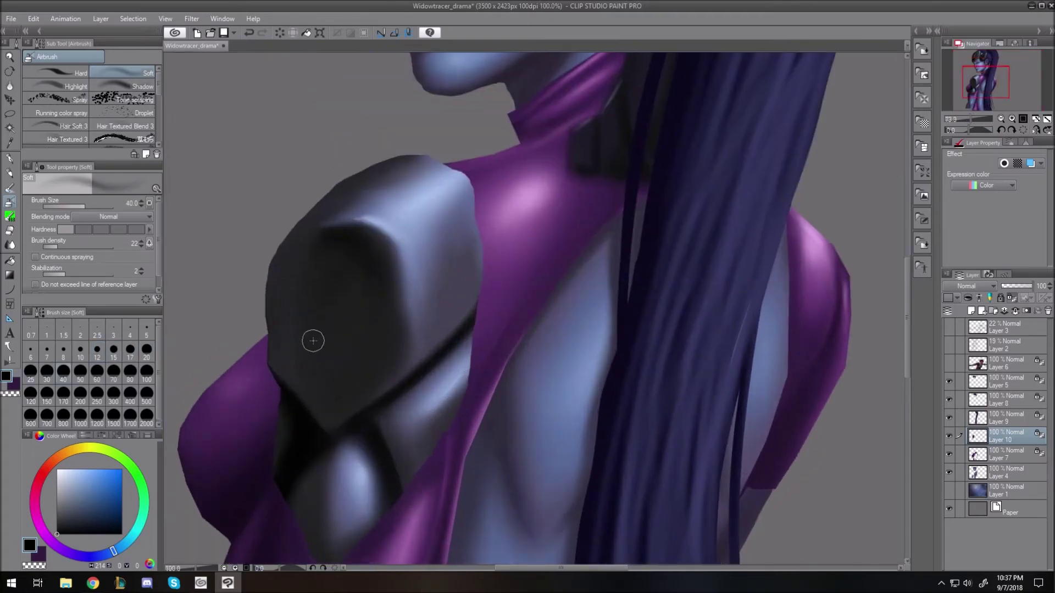
Pick a medium blue and draw an angular W-shaped emblem on the inset panel with the airbrush at size 10.
left_click(108, 487)
key("bracketleft")
key("bracketleft")
key("bracketleft")
key("bracketleft")
key("bracketleft")
key("bracketleft")
key("bracketleft")
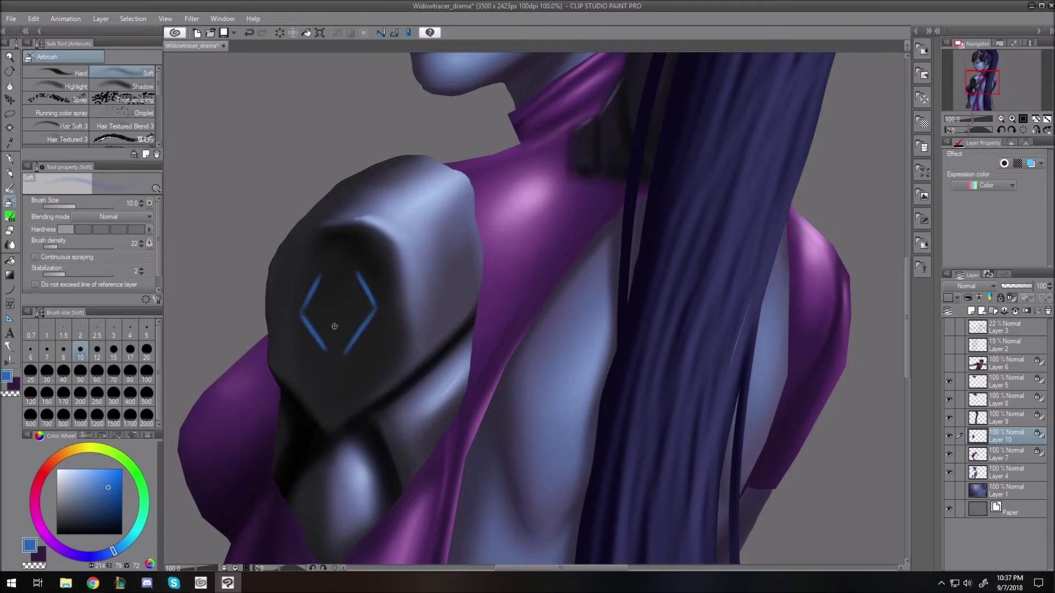
mouse_move(308, 323)
left_mouse_down()
mouse_move(322, 274)
mouse_move(370, 301)
mouse_move(377, 316)
mouse_move(344, 353)
left_mouse_up()
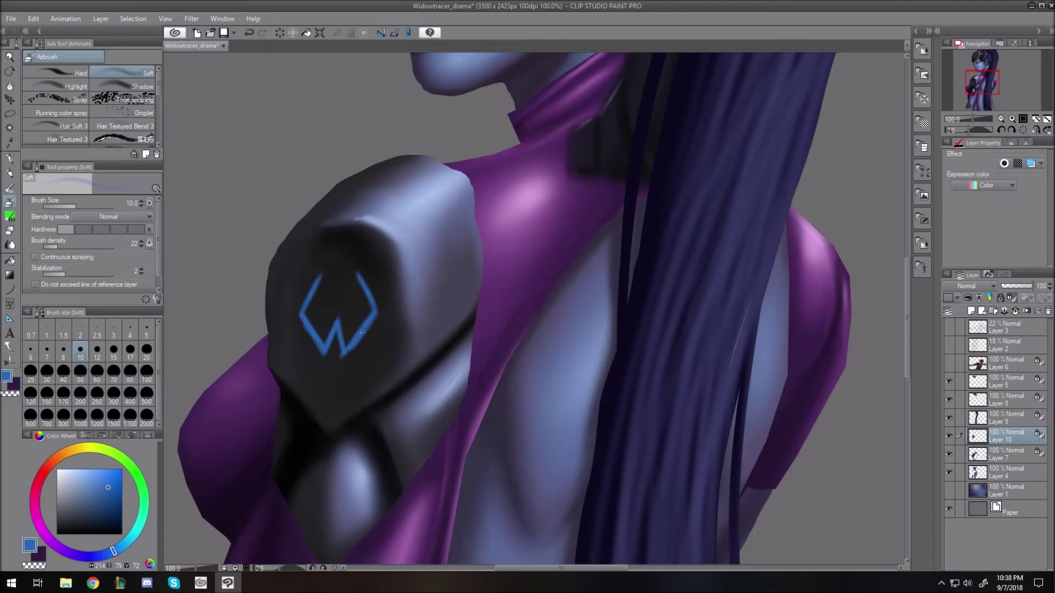
Add lighter blue highlights to the emblem's lines with the airbrush at size 4 and save the file.
left_click(87, 476)
key("bracketleft")
key("bracketleft")
key("bracketleft")
key("bracketleft")
key("bracketleft")
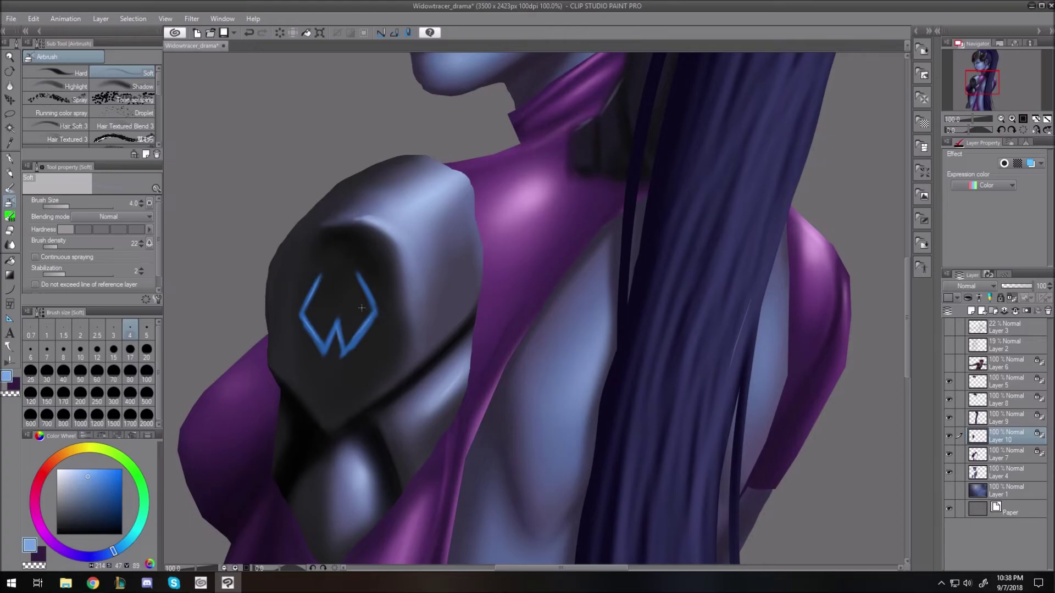
scroll(382, 383, "down", 3)
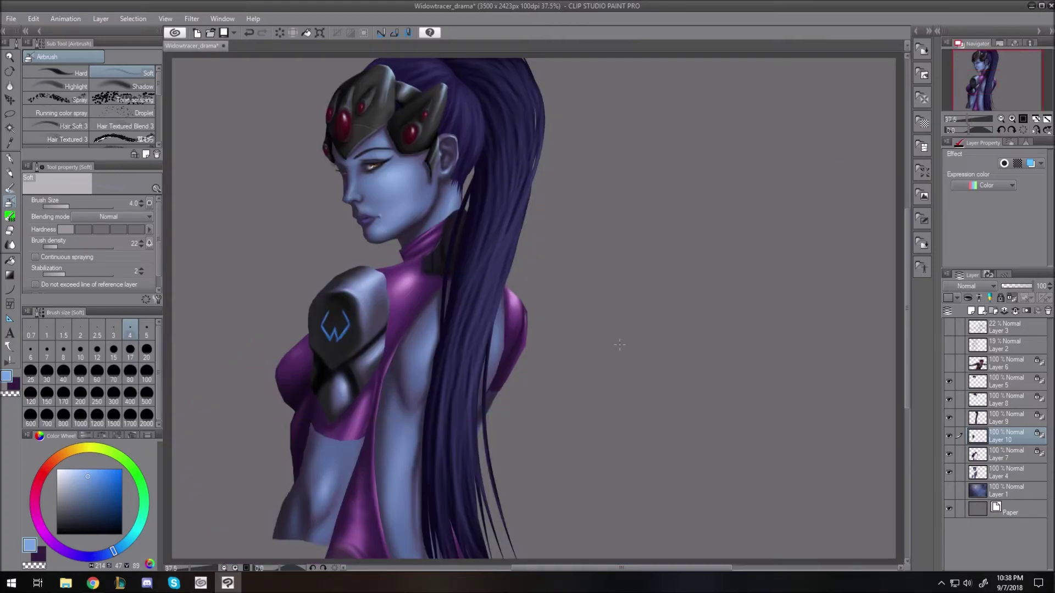
key("ctrl+s")
Sample a dark purple and, on Layer 7, shade the bodysuit along the shoulder pad's lower edge at size 17.
scroll(333, 423, "up", 10)
left_click(1006, 472)
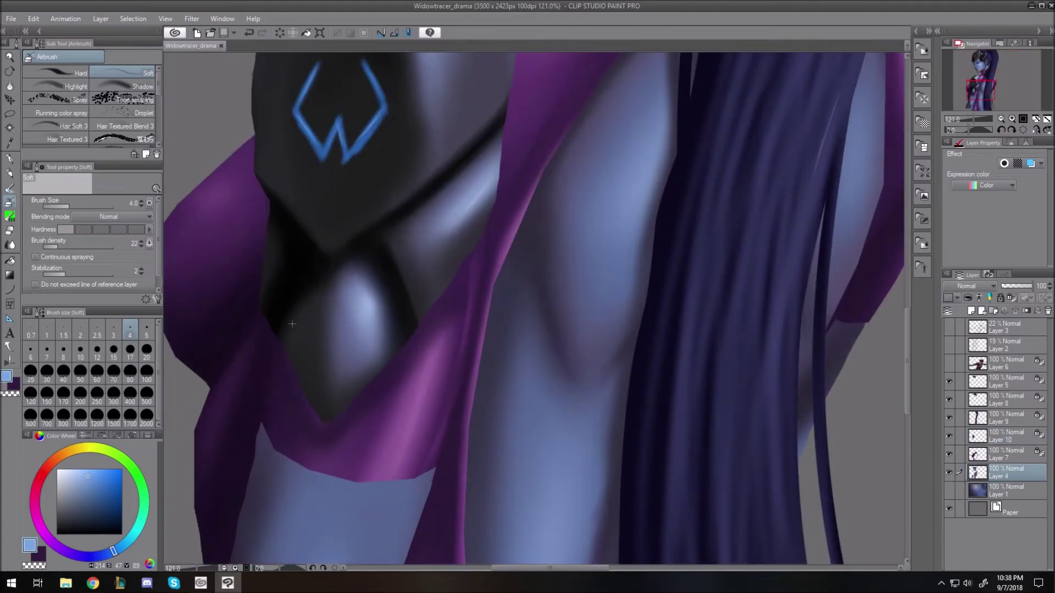
left_click(286, 399, "alt")
key("bracketright")
key("bracketright")
key("bracketright")
key("bracketright")
key("bracketright")
key("bracketright")
key("bracketright")
key("bracketright")
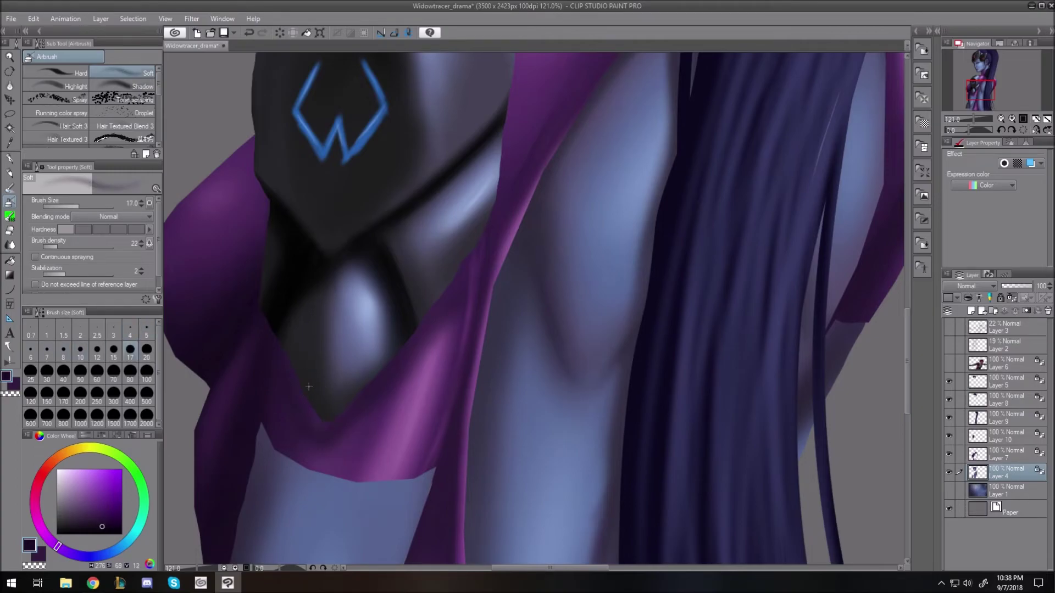
left_click(954, 454)
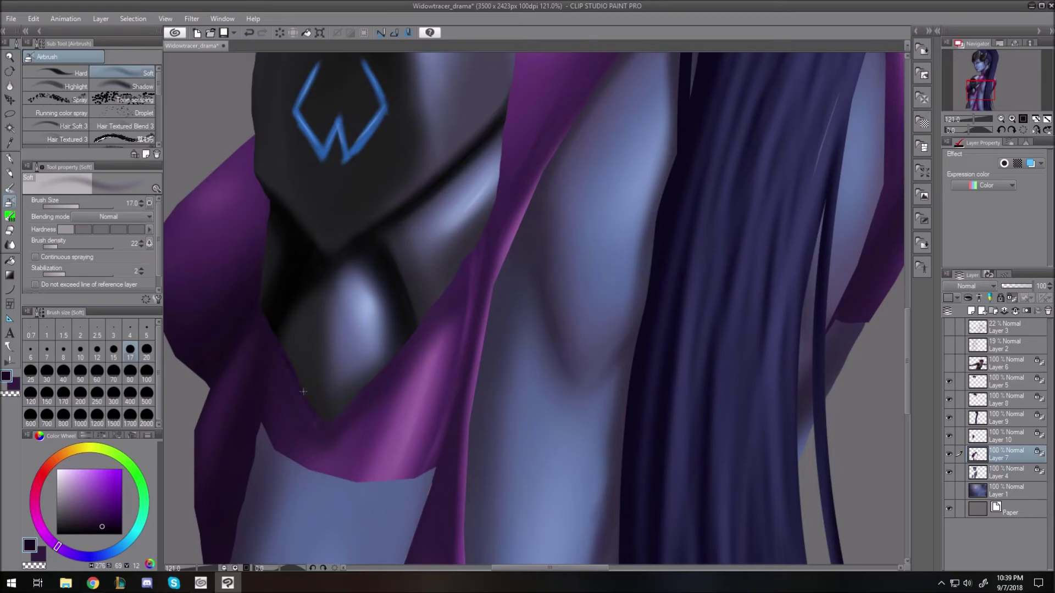
Shift the dark purple's hue toward blue-violet and shade the bodysuit around the shoulder pad, enlarging the airbrush to 60.
left_click_drag(57, 546, 63, 550)
key("ctrl+0")
key("bracketright")
key("bracketright")
key("bracketright")
key("bracketright")
key("bracketright")
key("bracketright")
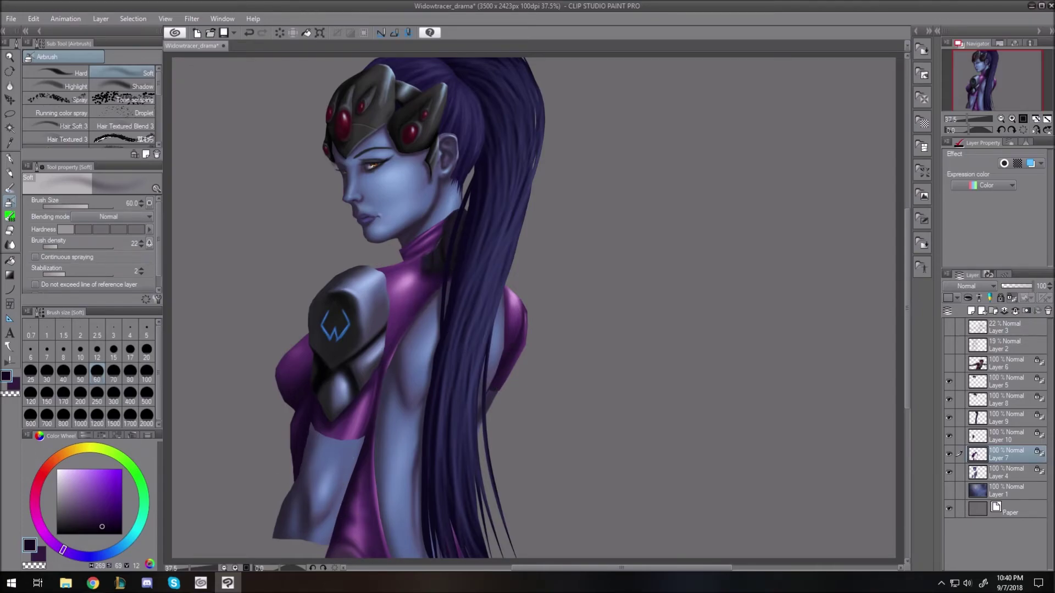
Show the Layer 2 sketch and outline the forearm gauntlet below the elbow with a polyline selection above Layer 10.
left_click(1004, 446)
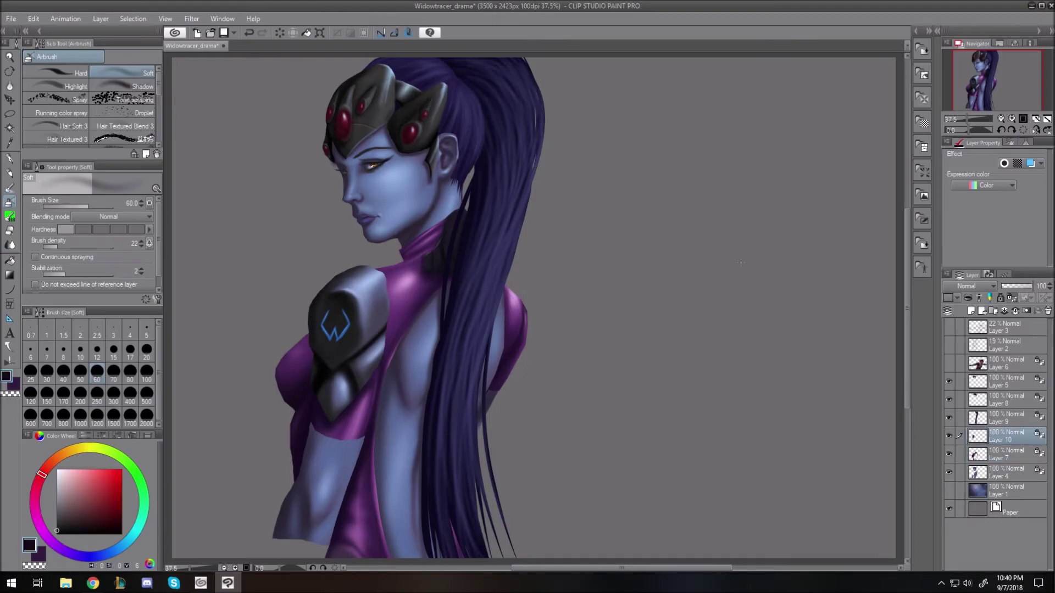
left_click_drag(908, 373, 908, 426)
scroll(329, 421, "up", 5)
left_click(950, 344)
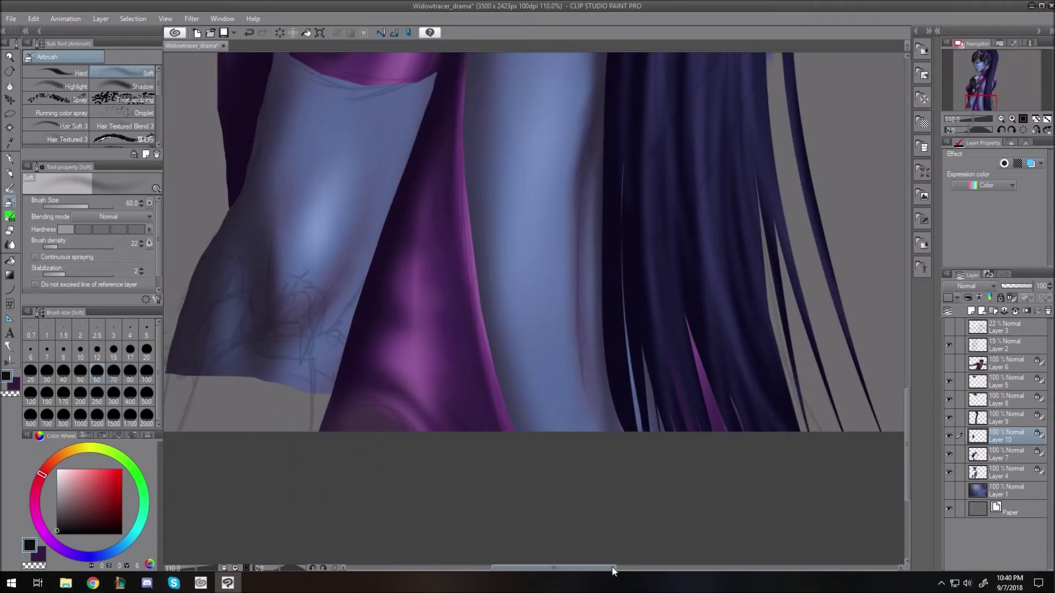
left_click_drag(614, 571, 567, 572)
key("m")
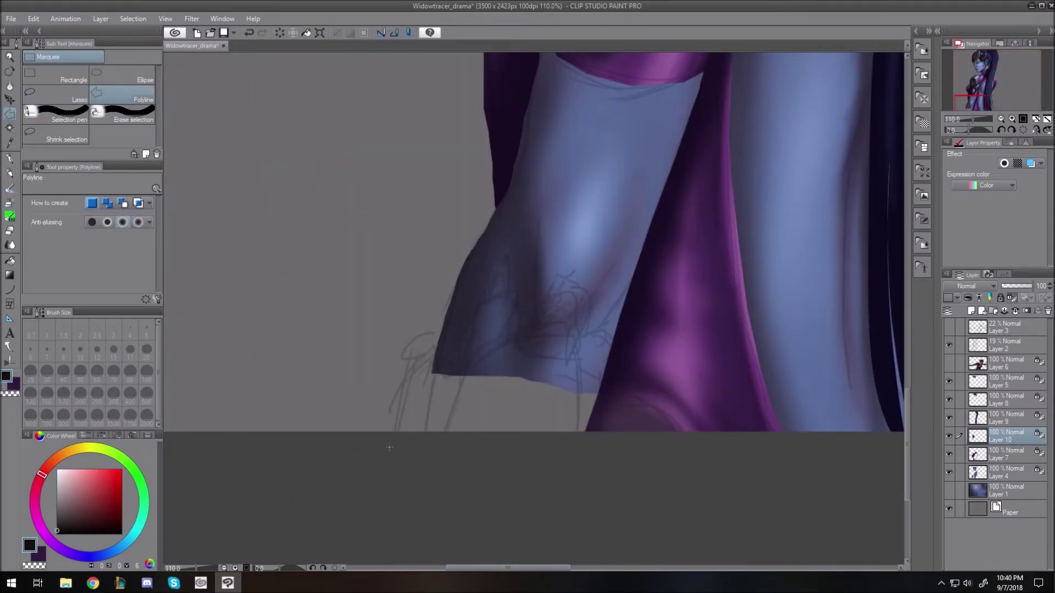
left_click(405, 454)
left_click(432, 366)
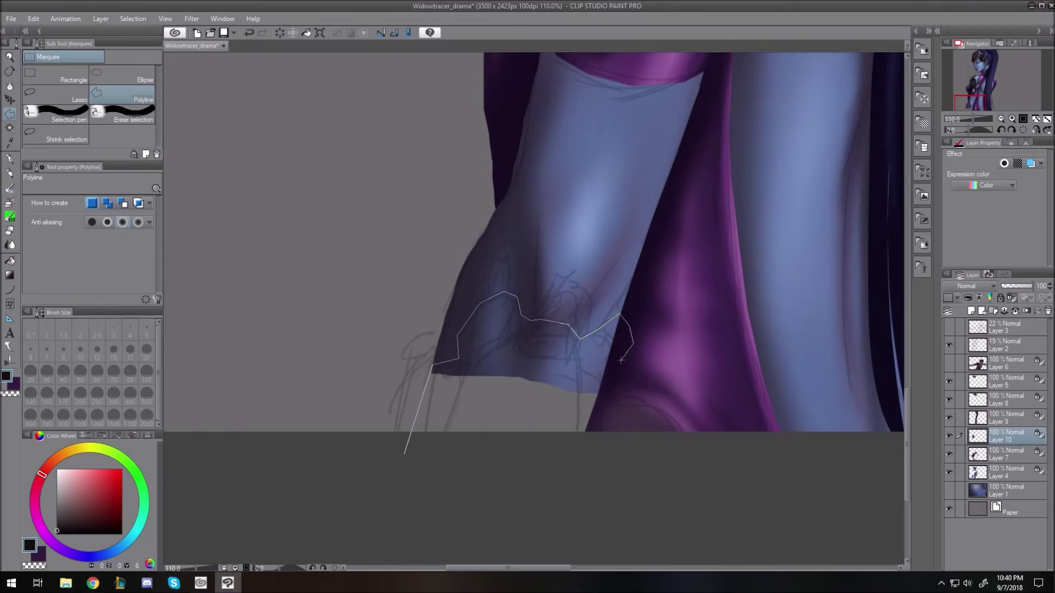
double_click(593, 427)
Add a new layer, fill the gauntlet selection with near-black and deselect.
left_click(970, 311)
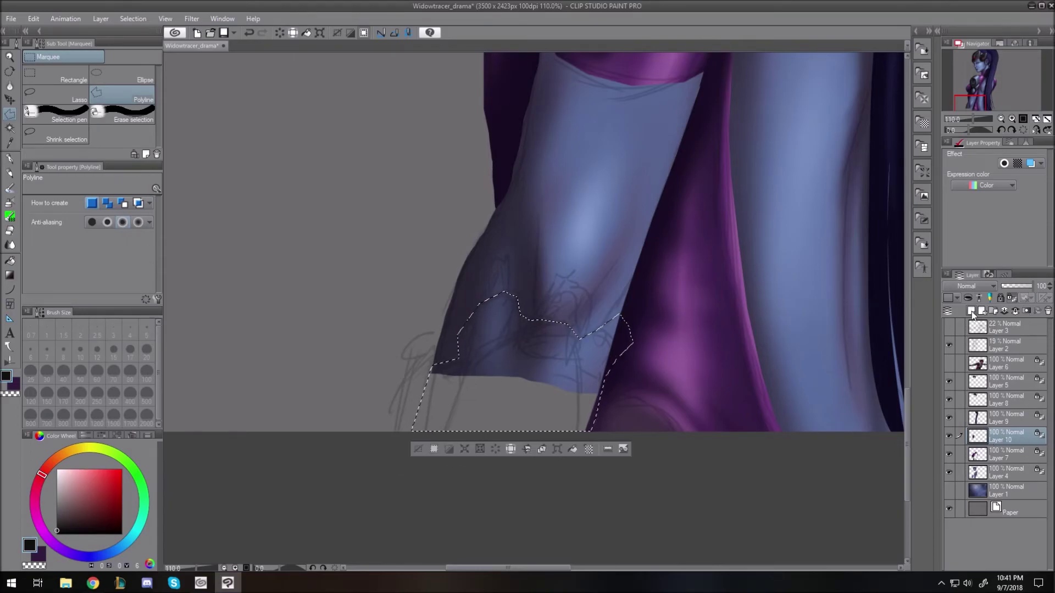
key("alt+BackSpace")
key("ctrl+d")
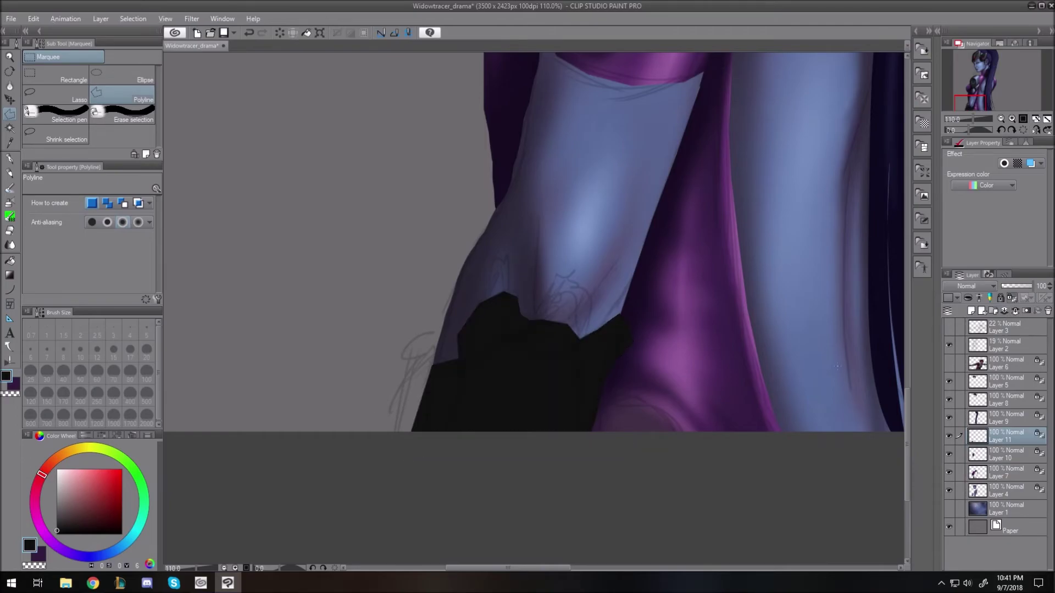
Pick a dark bluish grey and airbrush a soft highlight on the gauntlet's pointed flap nearest the bodysuit.
left_click(95, 556)
left_click(63, 518)
key("b")
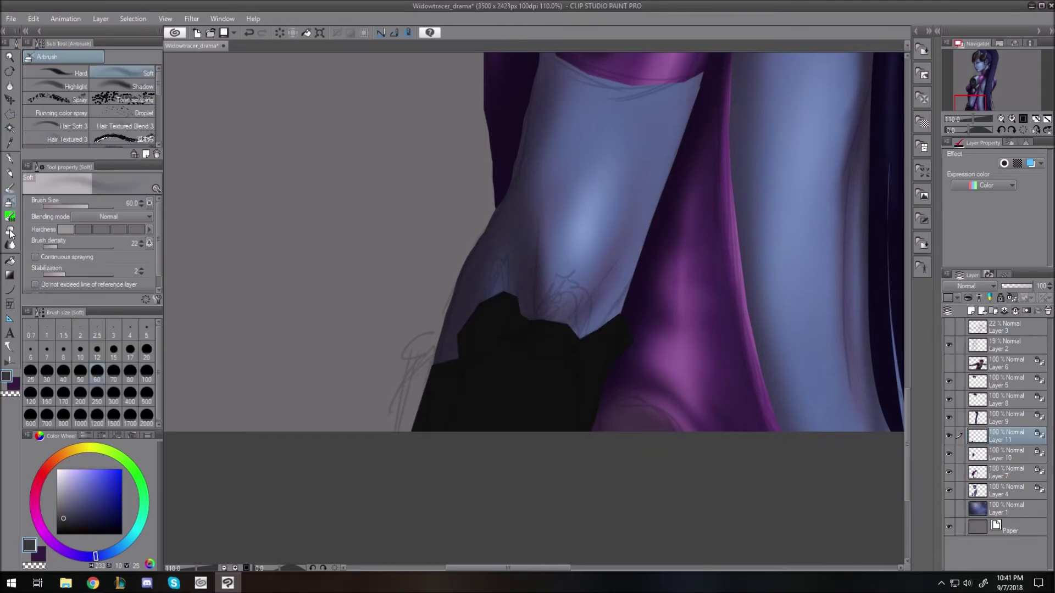
key("bracketleft")
key("bracketleft")
key("bracketleft")
key("bracketleft")
key("bracketleft")
key("bracketleft")
key("bracketleft")
key("bracketleft")
mouse_move(621, 319)
left_mouse_down()
mouse_move(627, 340)
mouse_move(588, 363)
left_mouse_up()
Vary the airbrush size and add soft grey highlights to the gauntlet's upper rim and central plate.
key("bracketright")
key("bracketright")
key("bracketright")
key("bracketright")
key("bracketleft")
key("bracketleft")
key("bracketleft")
key("bracketleft")
key("bracketleft")
key("bracketleft")
key("bracketright")
key("bracketright")
key("bracketright")
mouse_move(491, 303)
left_mouse_down()
mouse_move(458, 320)
mouse_move(499, 297)
mouse_move(492, 291)
mouse_move(499, 341)
mouse_move(521, 363)
mouse_move(534, 323)
mouse_move(570, 327)
mouse_move(579, 352)
mouse_move(567, 322)
mouse_move(555, 472)
left_mouse_up()
Add soft lengthwise grey highlights down the gauntlet plate beneath the rounded cap, adjusting the airbrush size.
key("bracketright")
key("bracketright")
key("bracketright")
key("bracketright")
key("bracketright")
key("bracketleft")
key("bracketleft")
key("bracketleft")
key("bracketleft")
key("bracketleft")
key("bracketleft")
key("bracketright")
key("bracketright")
key("bracketright")
key("bracketright")
key("bracketright")
key("bracketright")
key("bracketleft")
key("bracketleft")
key("bracketleft")
key("bracketright")
key("bracketright")
key("bracketright")
key("bracketright")
key("bracketright")
left_click_drag(502, 353, 483, 432)
Switch to black and shade the dark grooves between the gauntlet's lengthwise plates.
left_click(56, 534)
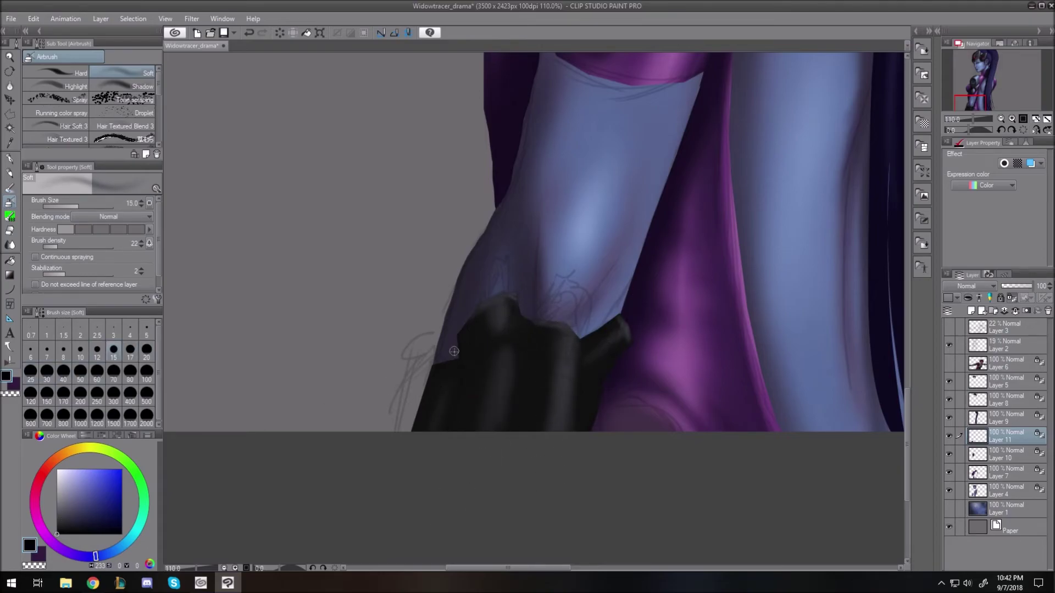
key("bracketleft")
key("bracketleft")
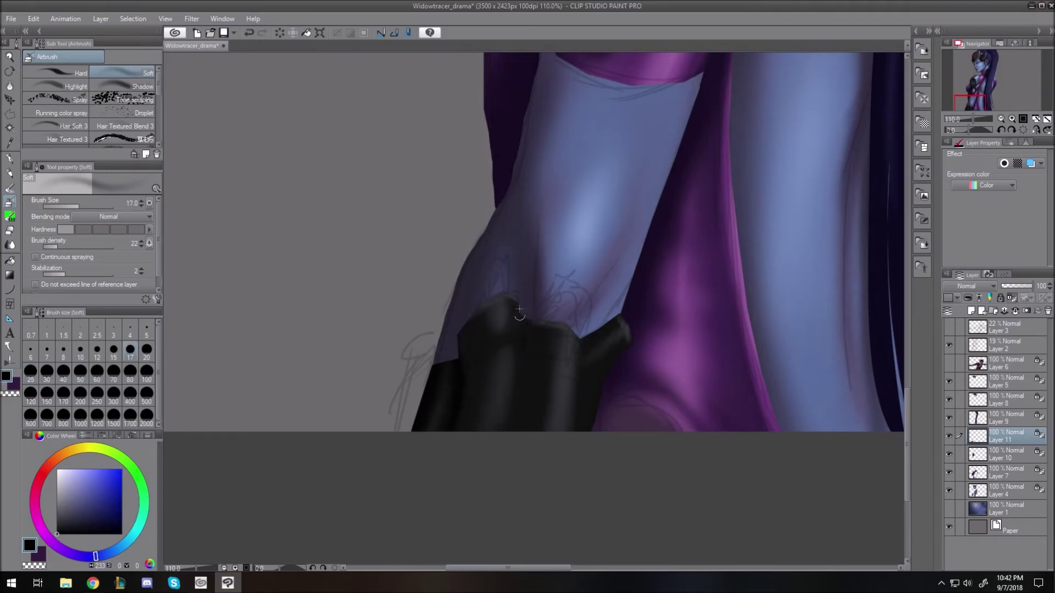
left_click_drag(577, 351, 562, 470)
Vary the airbrush size and define the central groove and the curved crease below the gauntlet's rounded cap in black.
key("bracketleft")
key("bracketleft")
key("bracketleft")
key("bracketleft")
key("bracketleft")
key("bracketleft")
key("bracketleft")
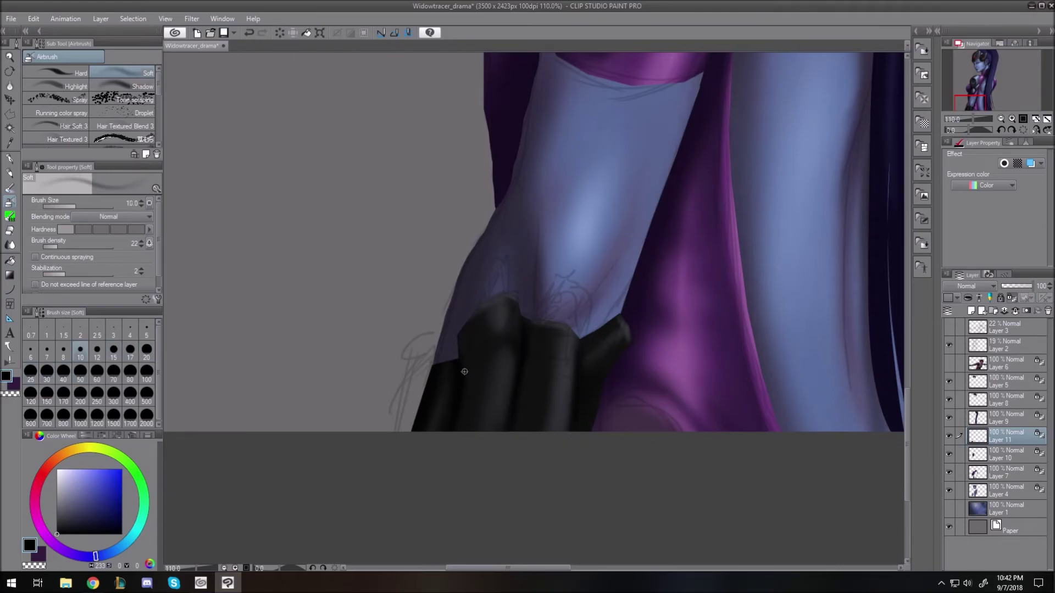
key("bracketright")
key("bracketright")
key("bracketright")
Pick a dark bluish grey and highlight the rim of the rounded cap just above the curved crease.
left_click(60, 517)
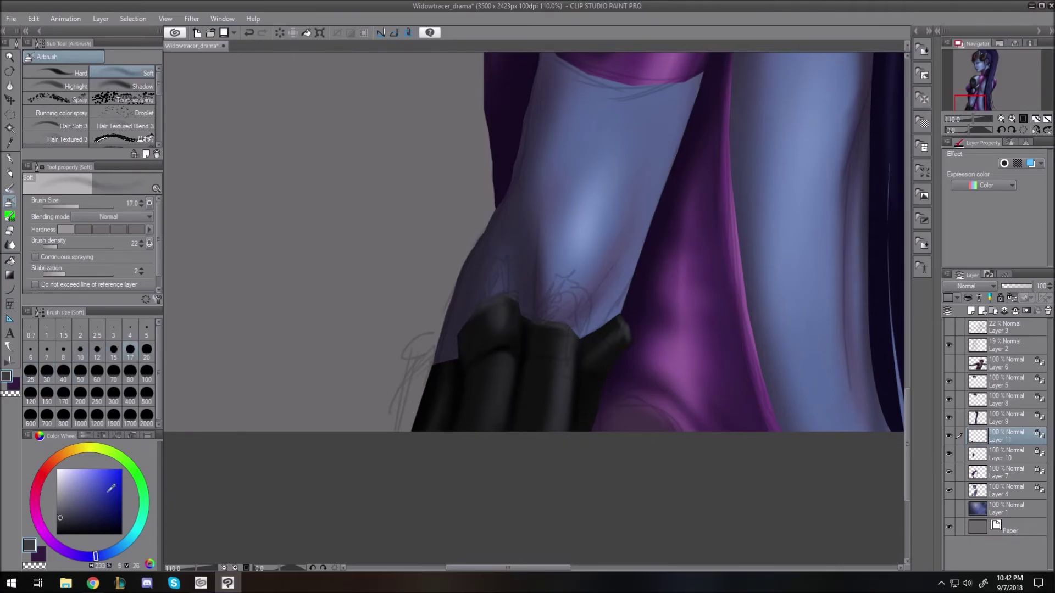
left_click(60, 519)
left_click_drag(462, 360, 513, 347)
key("bracketright")
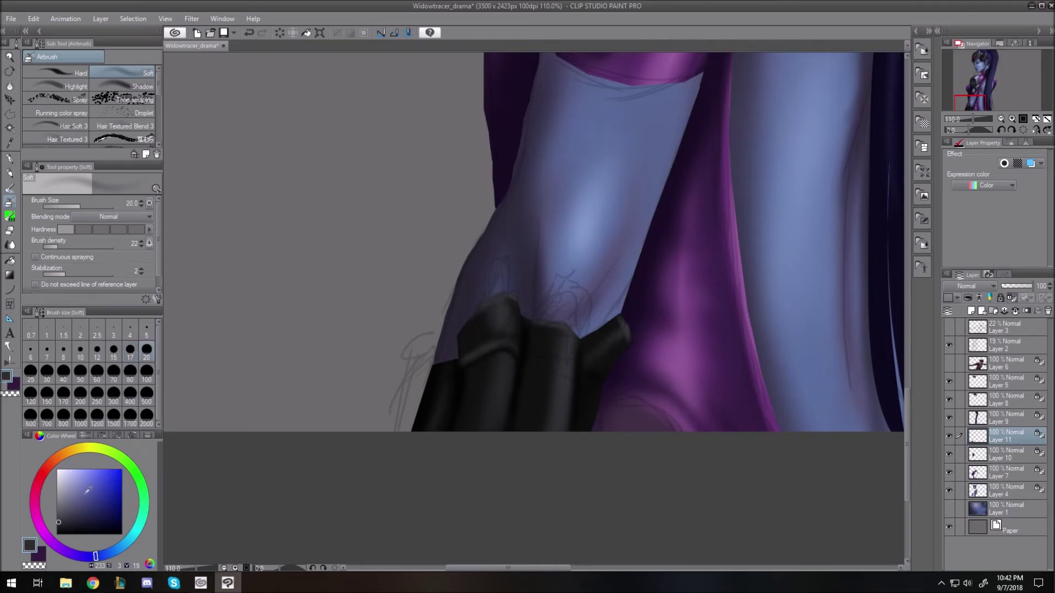
Pick a light grey, reduce the airbrush size and add highlights to the gauntlet's rounded cap and the plate below it.
left_click(58, 493)
key("bracketleft")
key("bracketleft")
key("bracketleft")
key("bracketleft")
key("bracketleft")
key("bracketleft")
key("bracketleft")
mouse_move(477, 315)
left_mouse_down()
mouse_move(517, 302)
mouse_move(501, 331)
mouse_move(514, 348)
mouse_move(499, 420)
left_mouse_up()
Adjust the airbrush size and build up a lengthwise light grey highlight along the gauntlet's central plate.
key("bracketright")
key("bracketright")
key("bracketright")
key("bracketright")
key("bracketright")
key("bracketright")
key("bracketright")
key("bracketright")
key("bracketright")
key("bracketleft")
key("bracketleft")
key("bracketleft")
key("bracketleft")
key("bracketleft")
key("bracketleft")
key("bracketleft")
key("bracketleft")
key("bracketleft")
key("bracketright")
key("bracketright")
key("bracketright")
key("bracketright")
key("bracketright")
key("bracketright")
key("bracketright")
key("bracketleft")
key("bracketleft")
key("bracketleft")
key("bracketright")
key("bracketright")
key("bracketright")
key("bracketright")
key("bracketright")
key("bracketright")
key("bracketleft")
key("bracketleft")
key("bracketleft")
key("bracketleft")
key("bracketleft")
key("bracketleft")
left_click_drag(564, 368, 562, 393)
left_click_drag(566, 350, 563, 409)
key("bracketright")
key("bracketright")
key("bracketright")
key("bracketright")
key("bracketright")
key("bracketright")
left_click_drag(565, 343, 561, 429)
Reduce the airbrush to size 8 and add light grey highlights to the small angled cap beside the central plate.
key("bracketleft")
key("bracketleft")
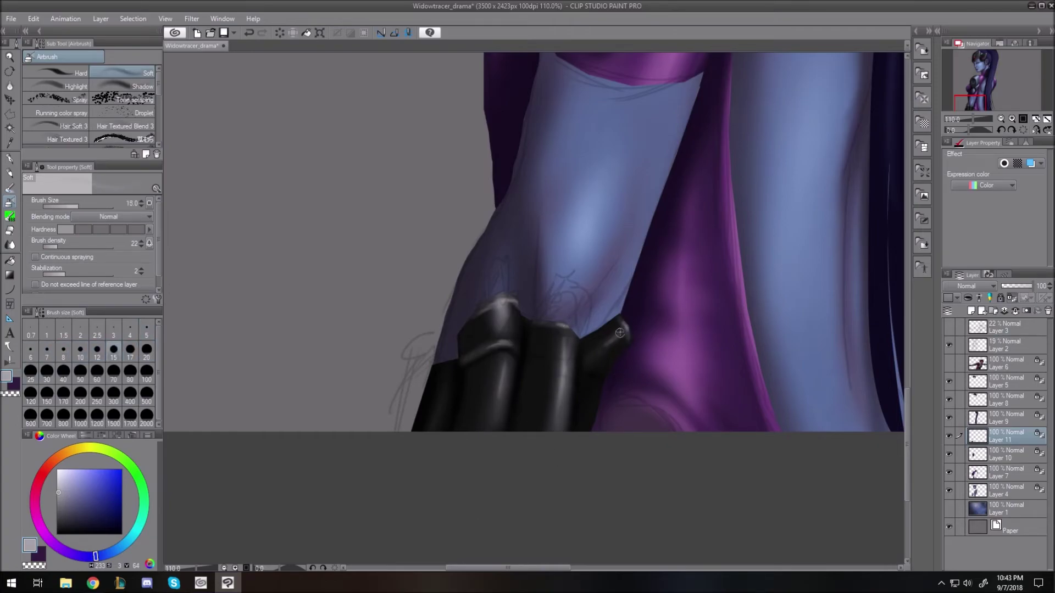
key("bracketleft")
key("bracketleft")
key("bracketleft")
key("bracketleft")
key("bracketleft")
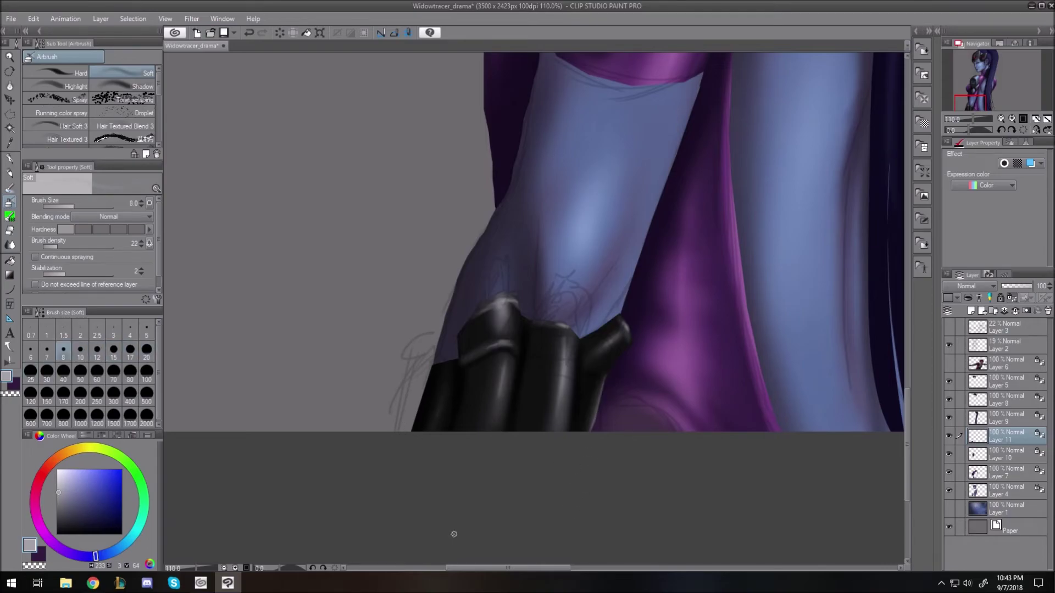
Hide the sketch on Layer 2 so the painted gauntlet can be judged without its lines.
key("ctrl+0")
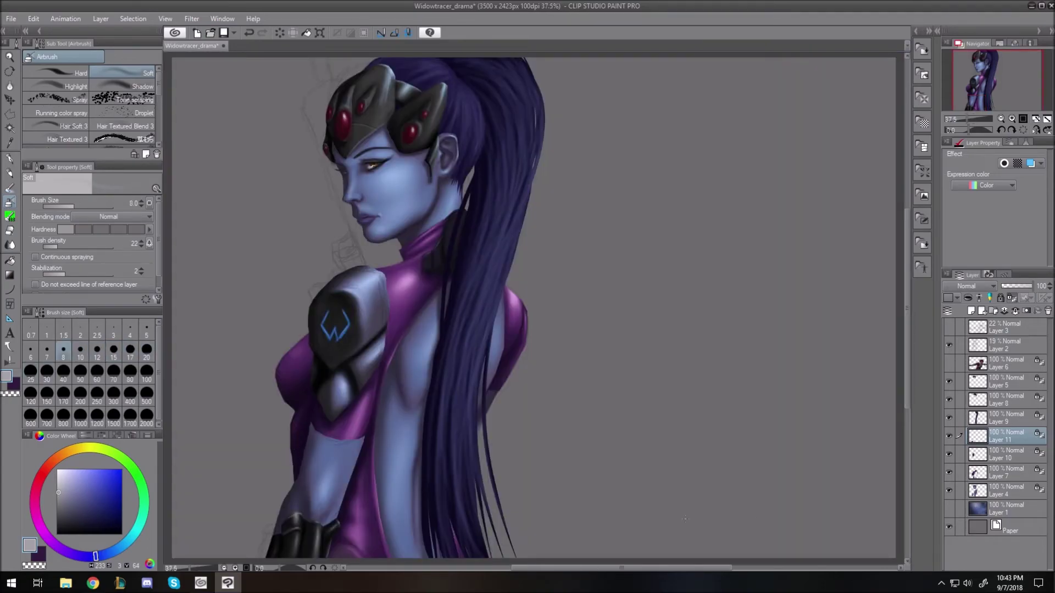
left_click_drag(908, 393, 907, 429)
scroll(314, 460, "up", 14)
left_click_drag(546, 569, 530, 569)
left_click(949, 346)
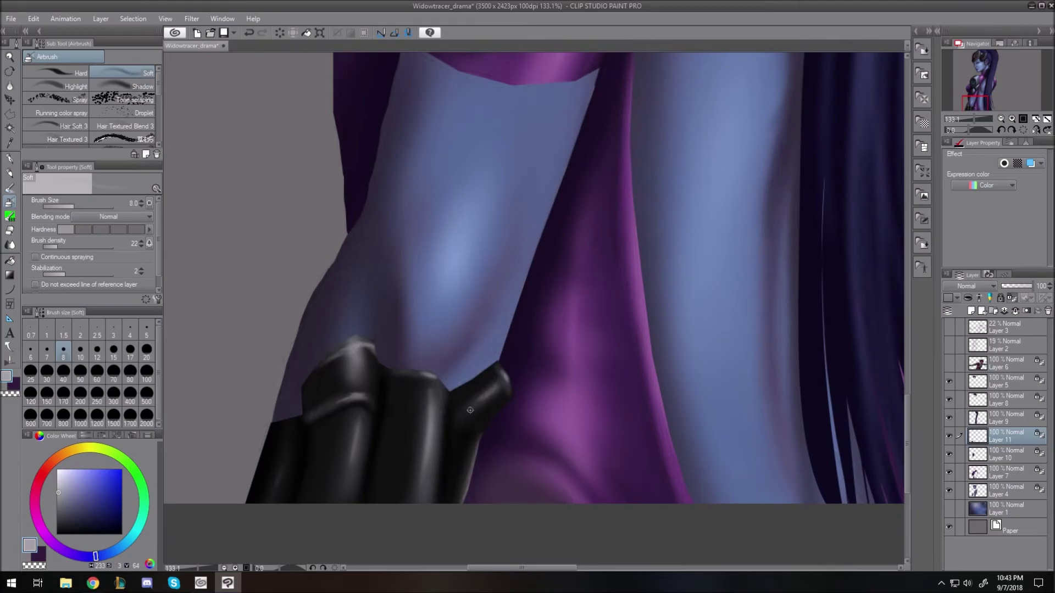
Pick a near-white grey and add bright highlights to the rounded cap, its upper rim and the gauntlet's plates.
left_click(59, 474)
left_click_drag(356, 348, 355, 375)
left_click_drag(433, 389, 428, 437)
left_click_drag(358, 418, 355, 451)
left_click_drag(331, 353, 372, 348)
key("ctrl+0")
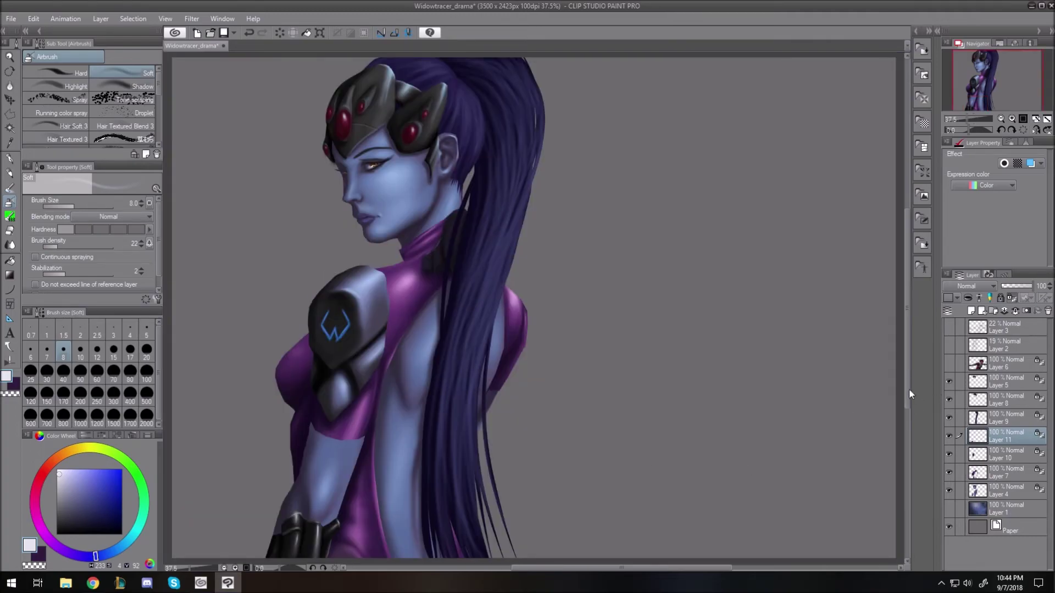
Unlock Layer 11's transparent pixels and fill a polyline-selected rounded spike above the gauntlet's main cap with dark purple.
left_click_drag(910, 374, 908, 388)
scroll(284, 504, "up", 5)
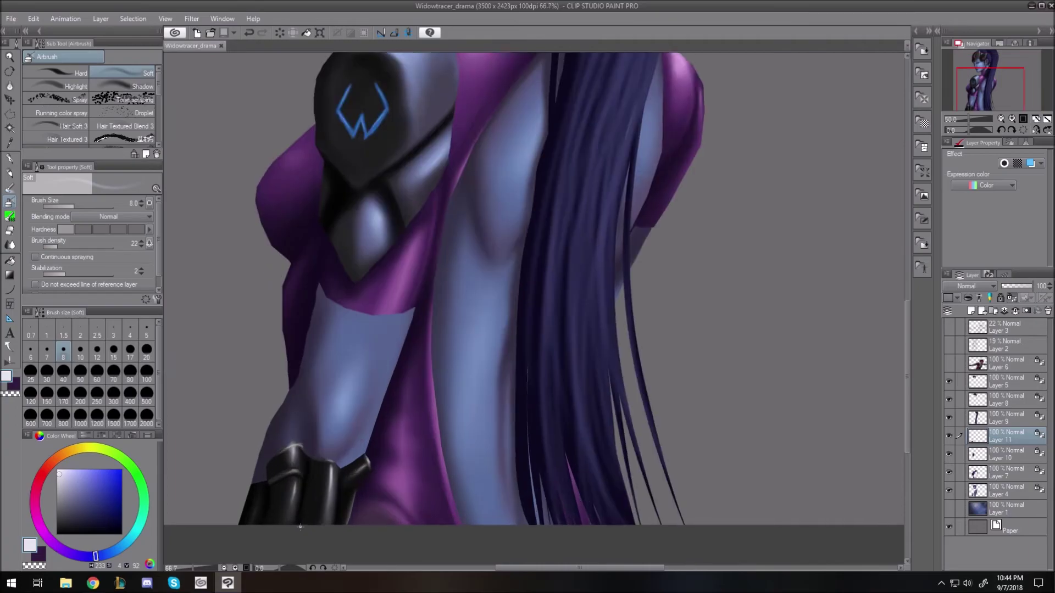
left_click(1014, 300)
left_click(62, 550)
left_click(106, 521)
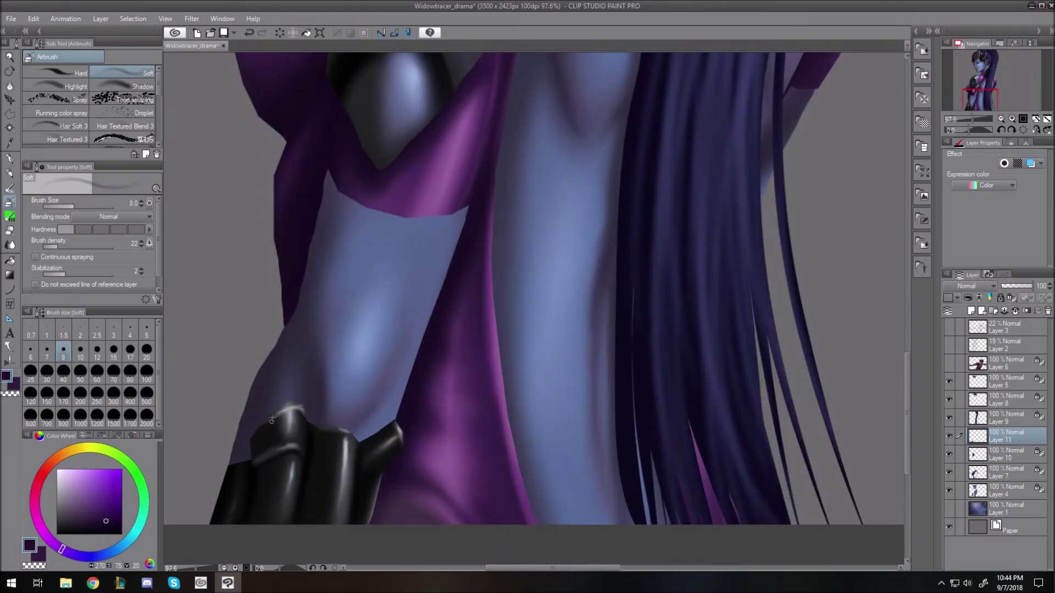
left_click(12, 116)
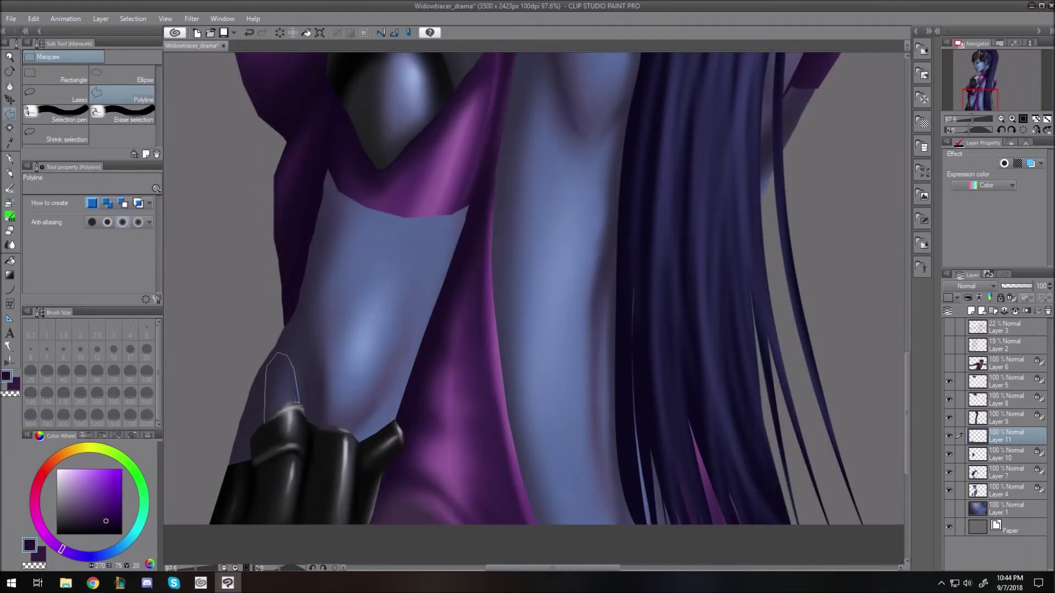
left_click(286, 405)
double_click(264, 422)
key("alt+Delete")
key("ctrl+d")
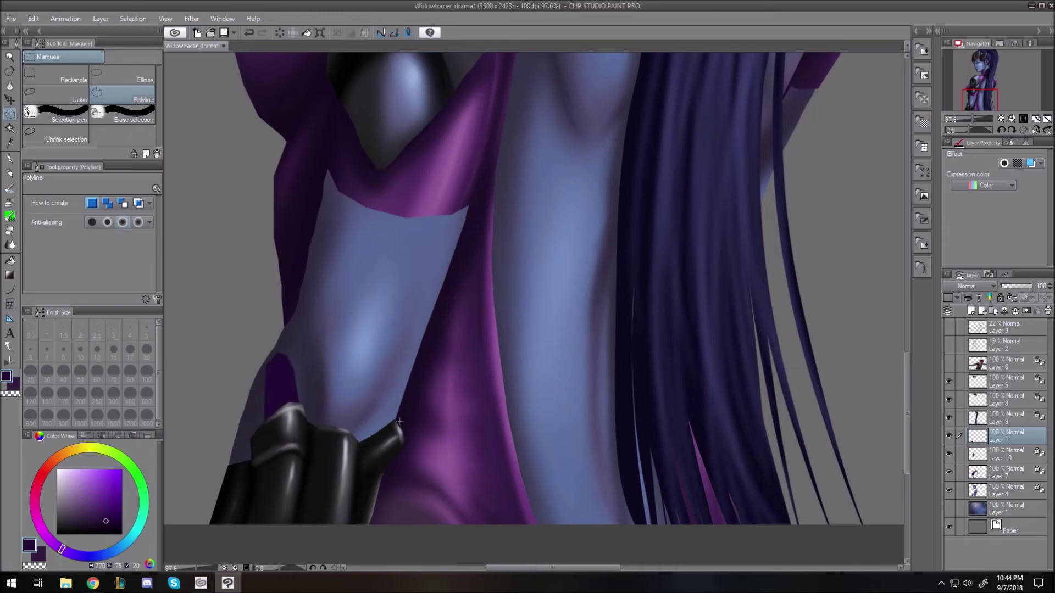
Select a smaller spike shape extending from the gauntlet's angled cap and fill it with the same dark purple.
double_click(397, 424)
key("alt+Delete")
key("ctrl+d")
Pick a medium purple and airbrush soft lengthwise shading onto both gauntlet spikes with a larger brush.
key("b")
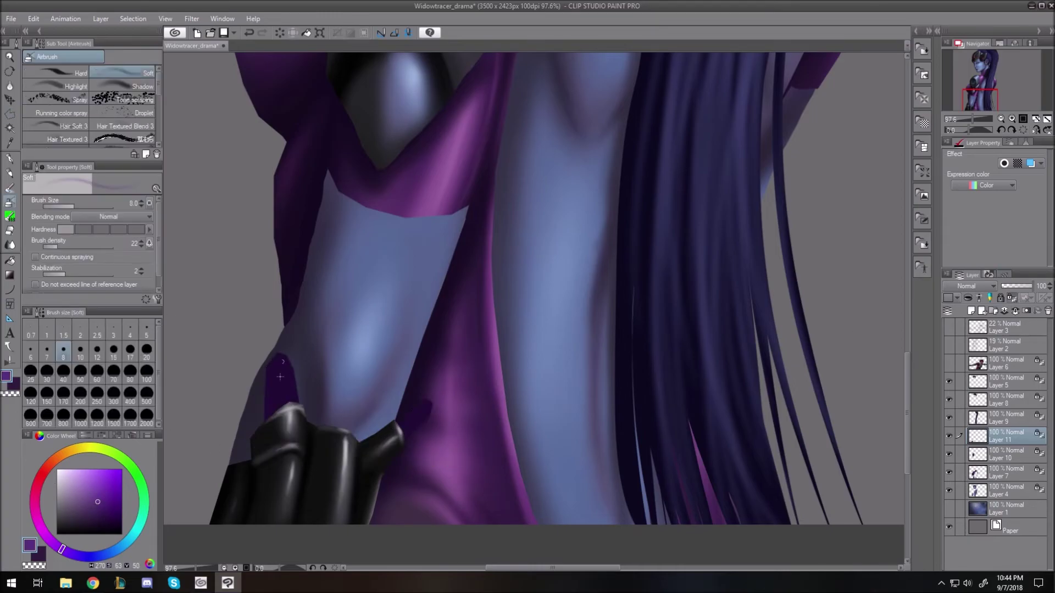
key("bracketright")
key("bracketright")
key("bracketright")
key("bracketright")
key("bracketright")
left_click_drag(280, 363, 286, 409)
mouse_move(421, 420)
left_mouse_down()
mouse_move(423, 412)
mouse_move(405, 427)
left_mouse_up()
Pick a pale violet and add soft highlights down the centres of both purple spikes, varying the airbrush size.
left_click(82, 477)
key("bracketleft")
key("bracketleft")
key("bracketleft")
key("bracketleft")
key("bracketleft")
key("bracketleft")
key("bracketleft")
key("bracketright")
key("bracketright")
key("bracketright")
left_click_drag(281, 362, 284, 394)
key("bracketright")
key("bracketright")
key("bracketright")
left_click_drag(419, 412, 407, 423)
key("bracketleft")
key("bracketleft")
key("bracketleft")
key("bracketleft")
key("bracketleft")
key("bracketright")
key("bracketright")
Pick a very dark greyish purple and darken the tips of the spikes with the airbrush at size 17.
left_click(68, 527)
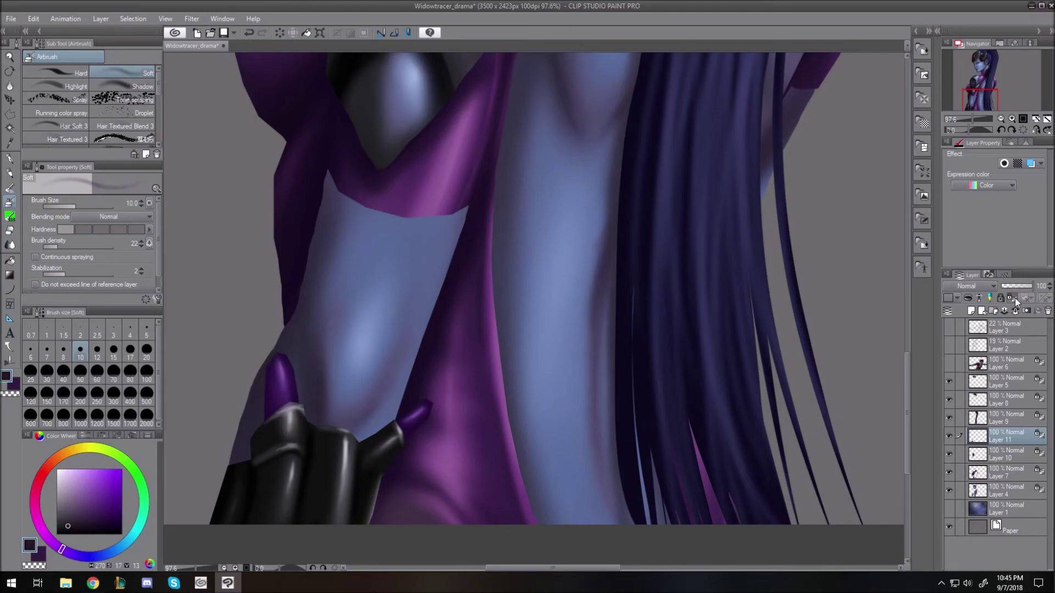
key("bracketright")
key("bracketright")
key("bracketright")
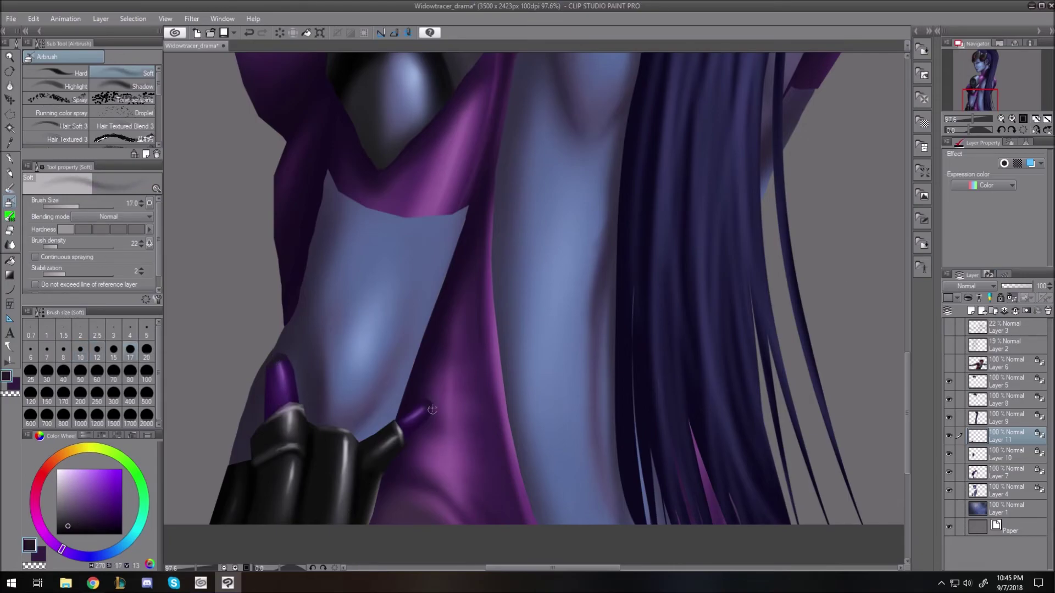
key("ctrl+0")
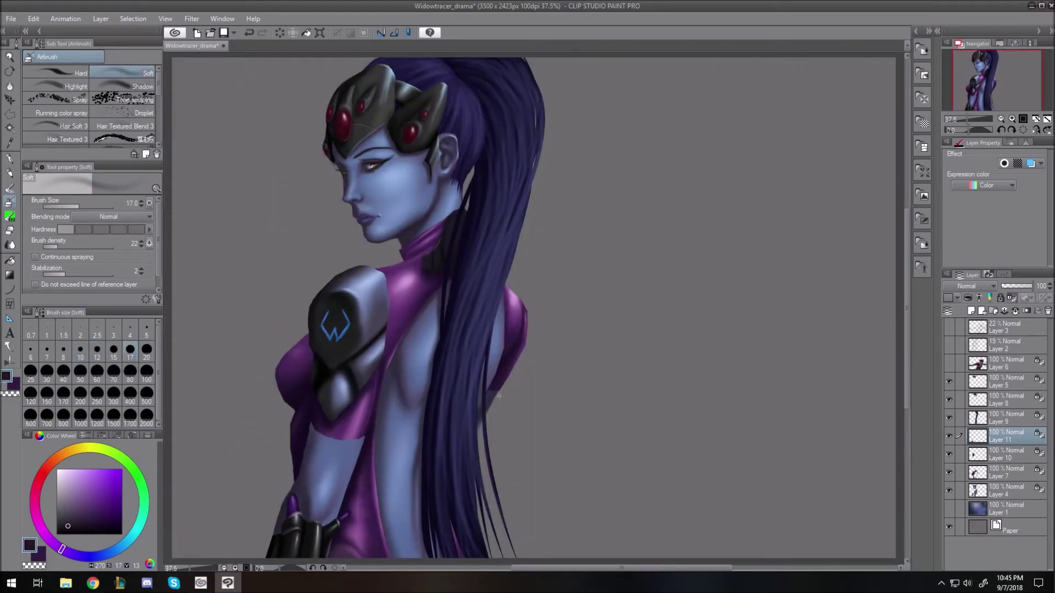
On Layer 7, outline the purple sleeve's lower end beneath the shoulder armour with a closed polyline selection.
scroll(333, 388, "up", 5)
left_click(1003, 476)
scroll(489, 453, "up", 1)
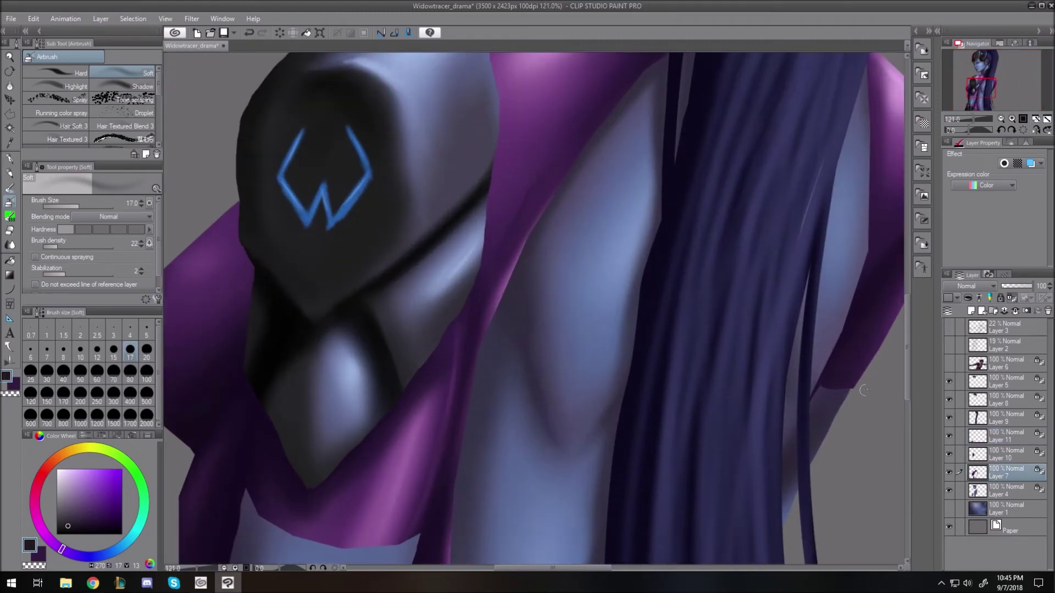
left_click_drag(907, 371, 905, 398)
left_click(10, 114)
left_click(255, 257)
left_click(342, 176)
left_click(454, 155)
left_click(466, 168)
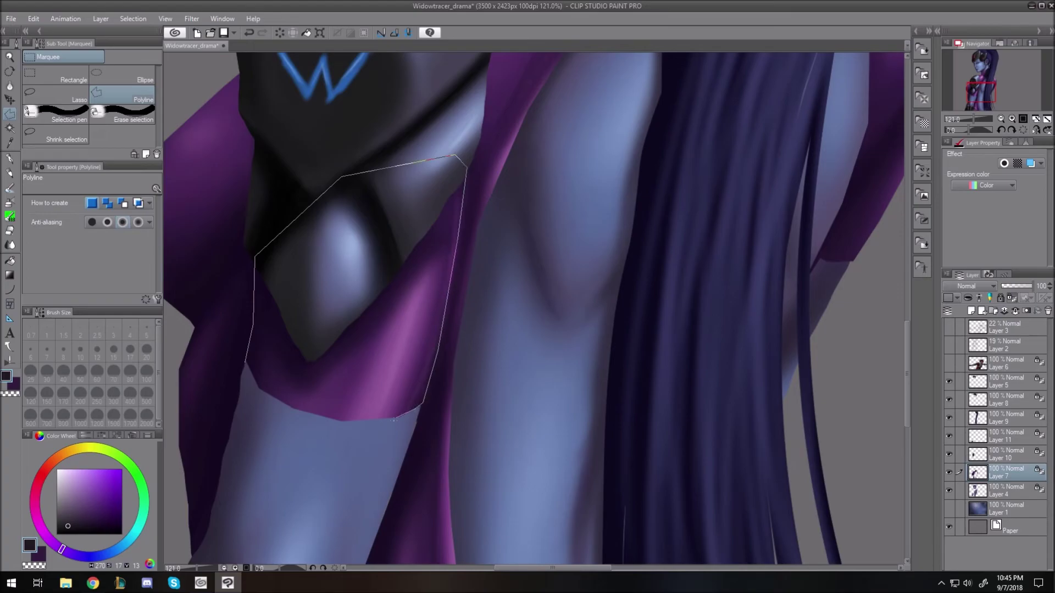
left_click(398, 420)
left_click(341, 422)
left_click(294, 409)
left_click(258, 389)
left_click(245, 362)
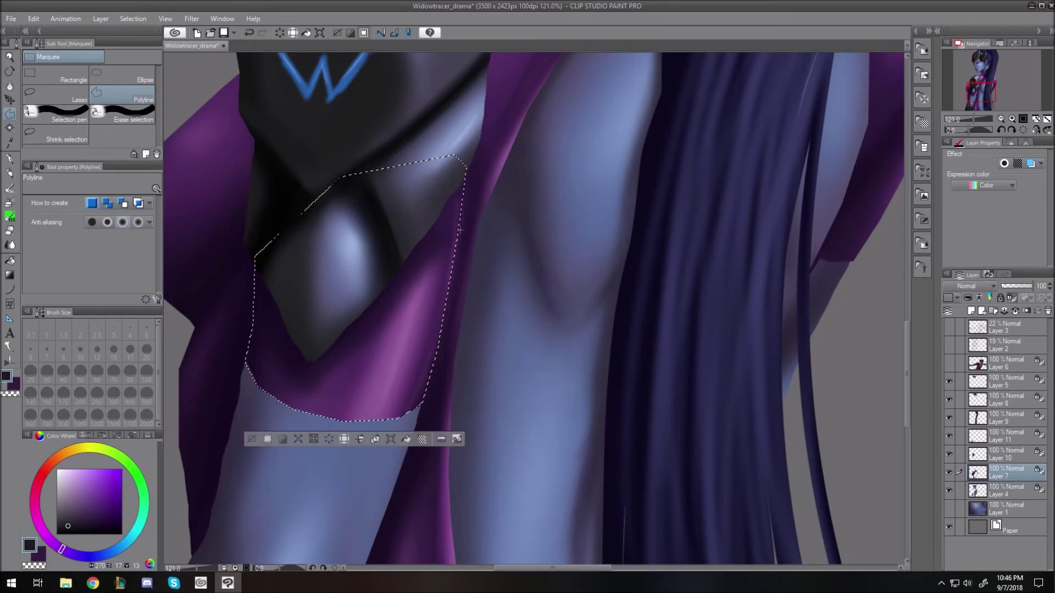
Airbrush a very dark grey over the selected sleeve end below the shoulder armour with a much larger brush.
key("b")
key("bracketright")
key("bracketright")
key("bracketright")
key("bracketright")
key("bracketright")
key("bracketright")
key("bracketright")
key("bracketright")
key("bracketright")
key("bracketright")
key("bracketright")
key("bracketright")
mouse_move(381, 229)
left_mouse_down()
mouse_move(471, 176)
mouse_move(371, 413)
mouse_move(276, 329)
left_mouse_up()
Pick a medium grey and add soft lengthwise highlights to the sleeve end with the airbrush at size 60.
left_click(63, 508)
key("bracketleft")
key("bracketleft")
key("bracketleft")
key("bracketleft")
key("bracketleft")
key("bracketleft")
mouse_move(416, 284)
left_mouse_down()
mouse_move(384, 384)
mouse_move(421, 269)
mouse_move(377, 404)
left_mouse_up()
left_click_drag(351, 338, 323, 403)
Airbrush black shading along the sleeve's upper edges beneath the armour and clear the selection.
left_click(57, 534)
left_click_drag(267, 258, 308, 357)
left_click_drag(431, 217, 442, 194)
key("ctrl+d")
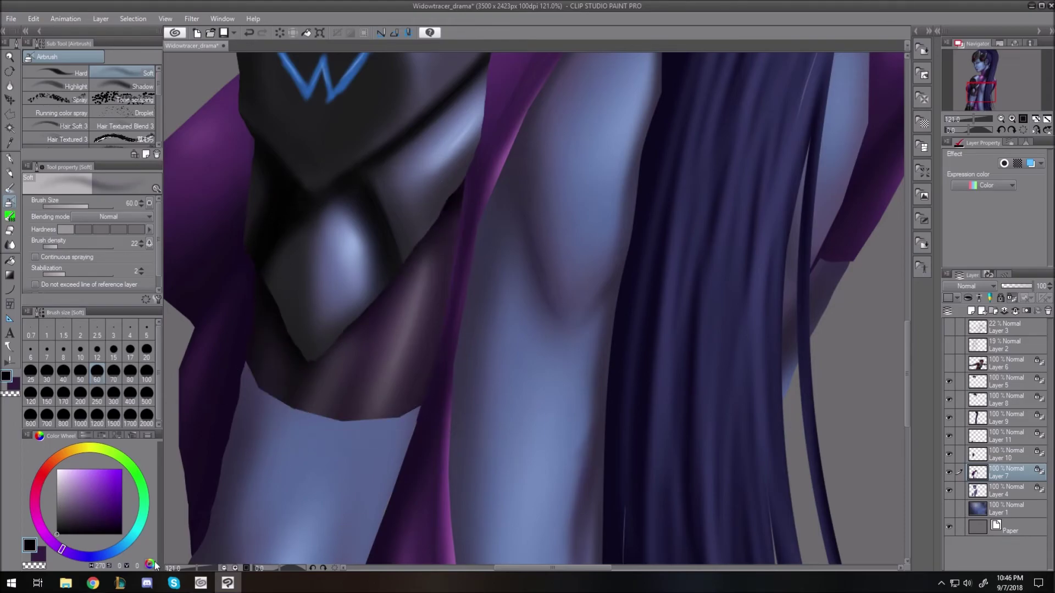
Check the whole composition with Layer 6 and background Layer 1 shown, and hide both layers again.
key("ctrl+0")
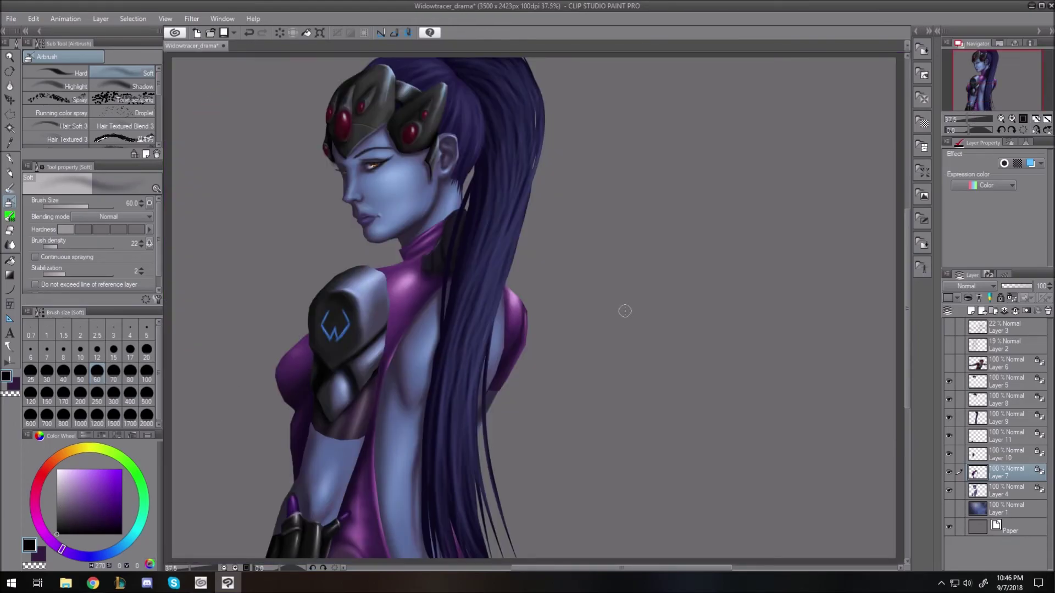
left_click(949, 362)
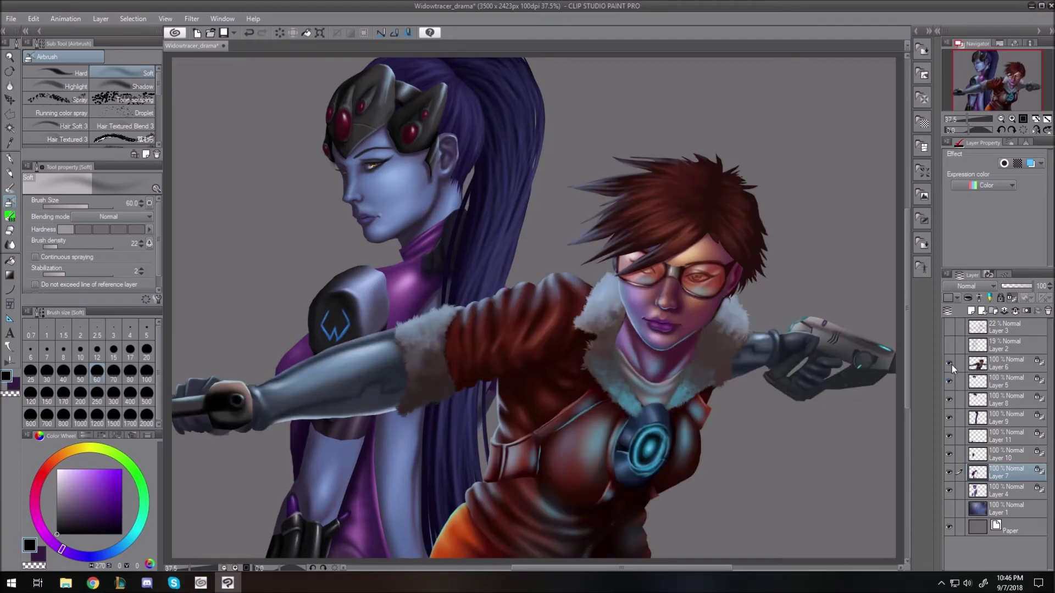
left_click(948, 505)
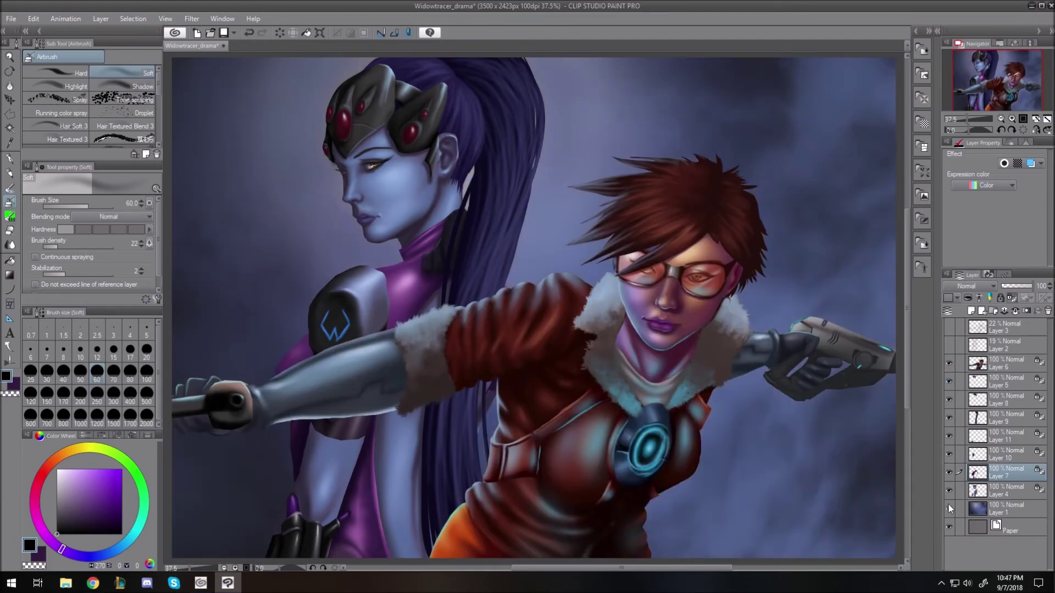
left_click(948, 506)
left_click(948, 363)
Merge Layer 5 and the character layers beneath it down into Layer 4.
left_click(976, 384)
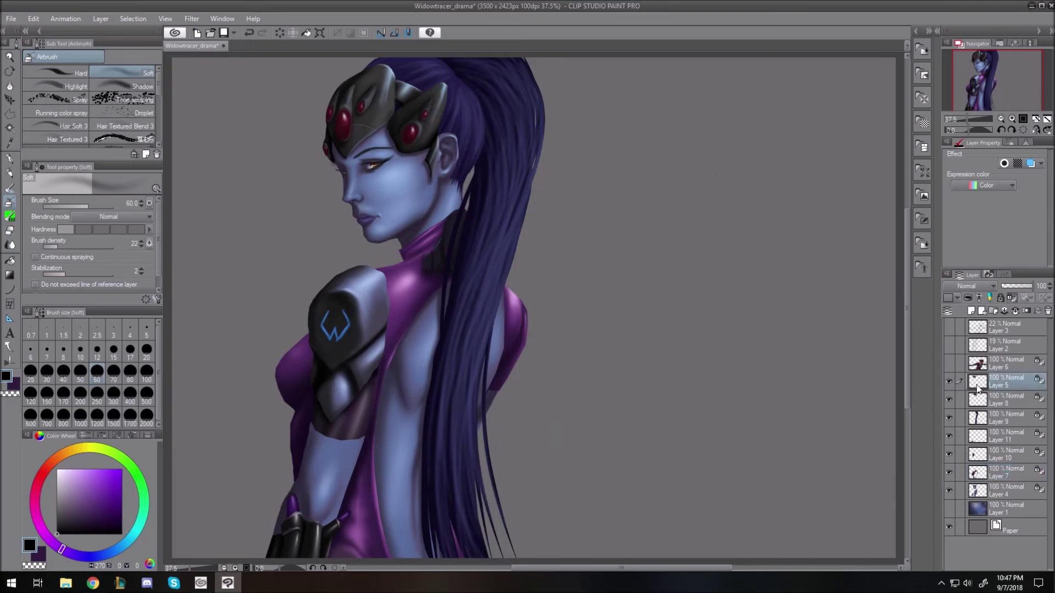
left_click(1013, 312)
left_click(1013, 312)
left_click(1013, 312)
left_click(1013, 312)
left_click(1013, 312)
left_click(1013, 312)
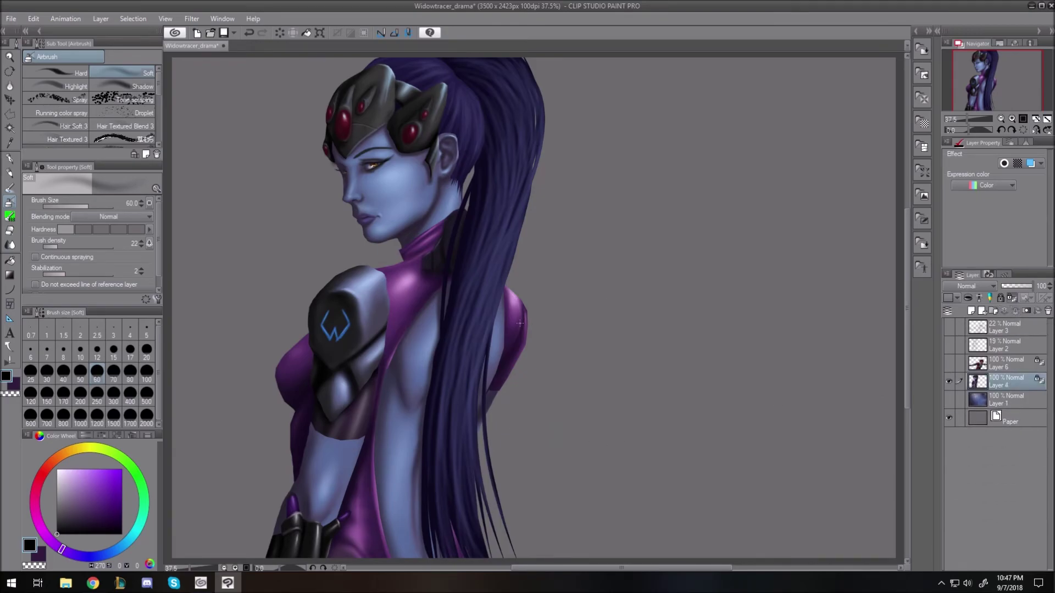
Add a Hue/Saturation/Luminosity correction layer above Layer 4 with luminosity set to -34.
right_click(989, 380)
mouse_move(976, 140)
left_click(846, 197)
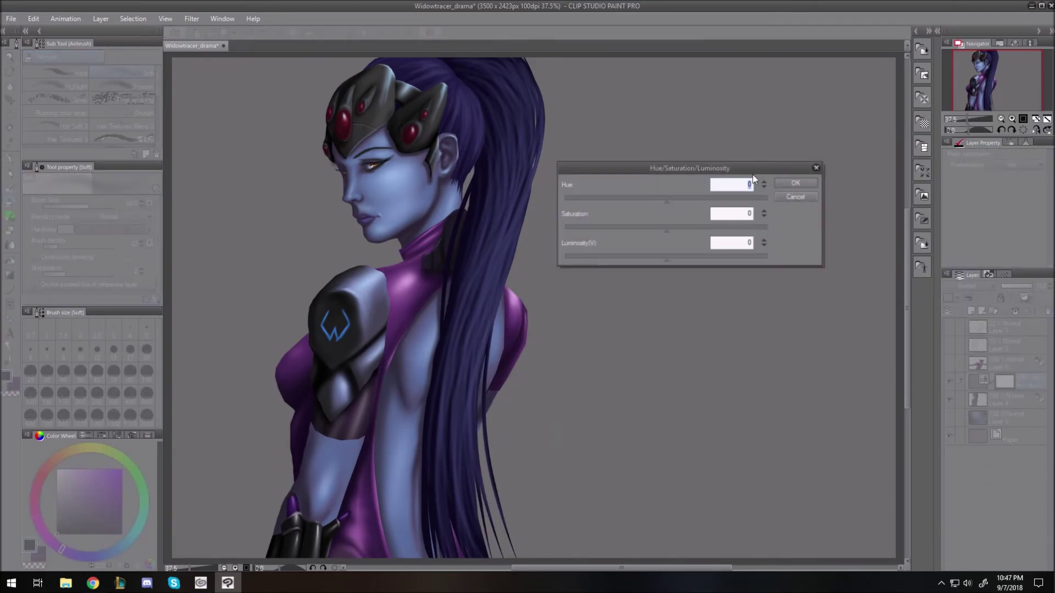
left_click_drag(667, 261, 628, 260)
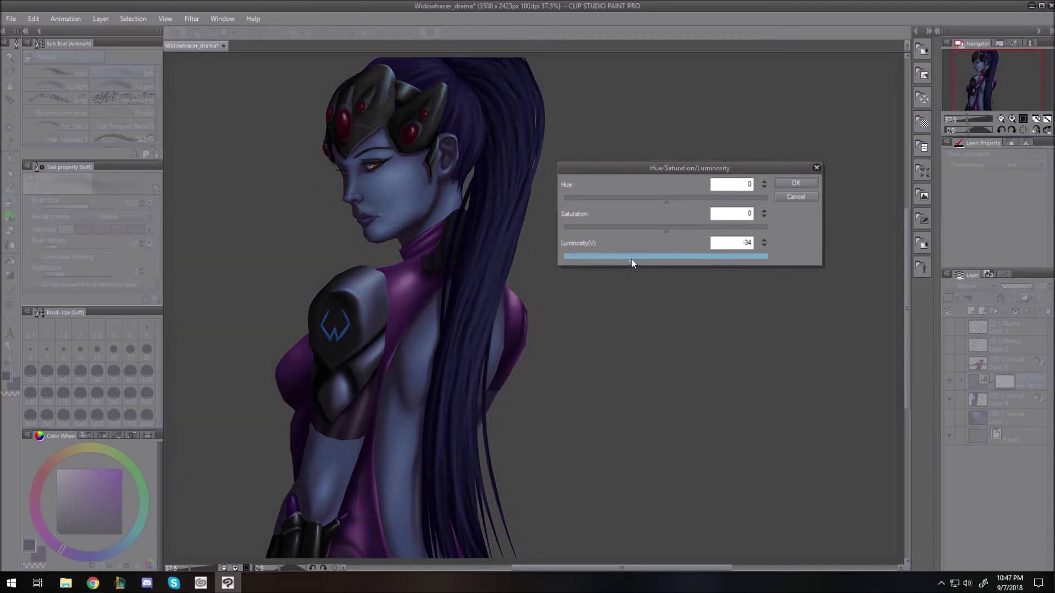
key("Return")
Switch to the Soft eraser at size 120 and clip the correction layer to Layer 4.
key("e")
key("]")
key("]")
key("]")
key("]")
key("]")
key("]")
key("]")
left_click_drag(530, 74, 542, 149)
key("ctrl+z")
key("ctrl+z")
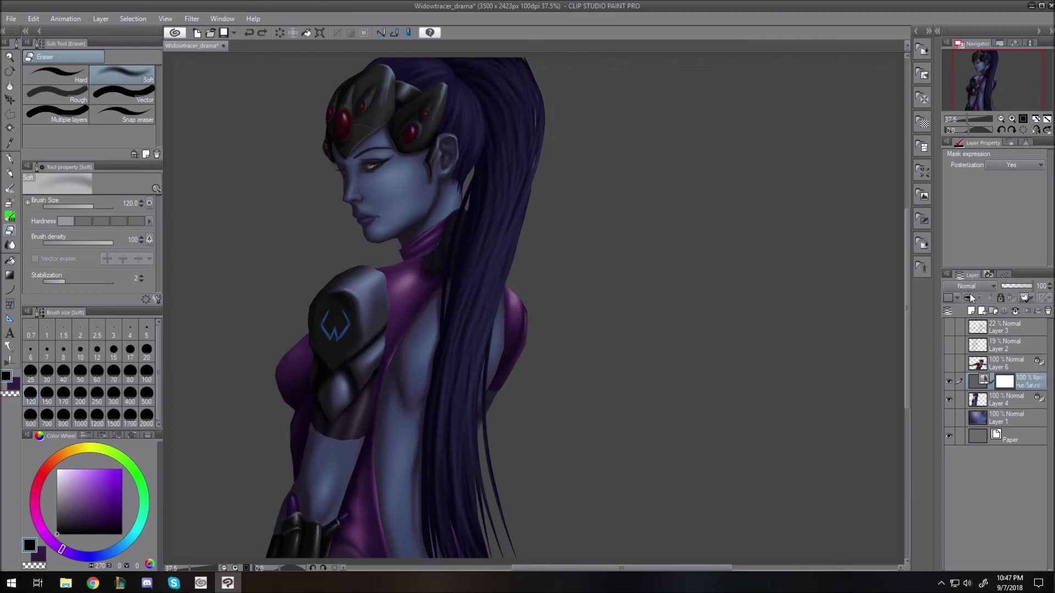
left_click(969, 295)
Erase the correction mask along the ponytail, far shoulder and upper back to bring back their lighter tones.
mouse_move(525, 67)
left_mouse_down()
mouse_move(519, 200)
mouse_move(502, 283)
left_mouse_up()
left_click_drag(522, 114, 486, 258)
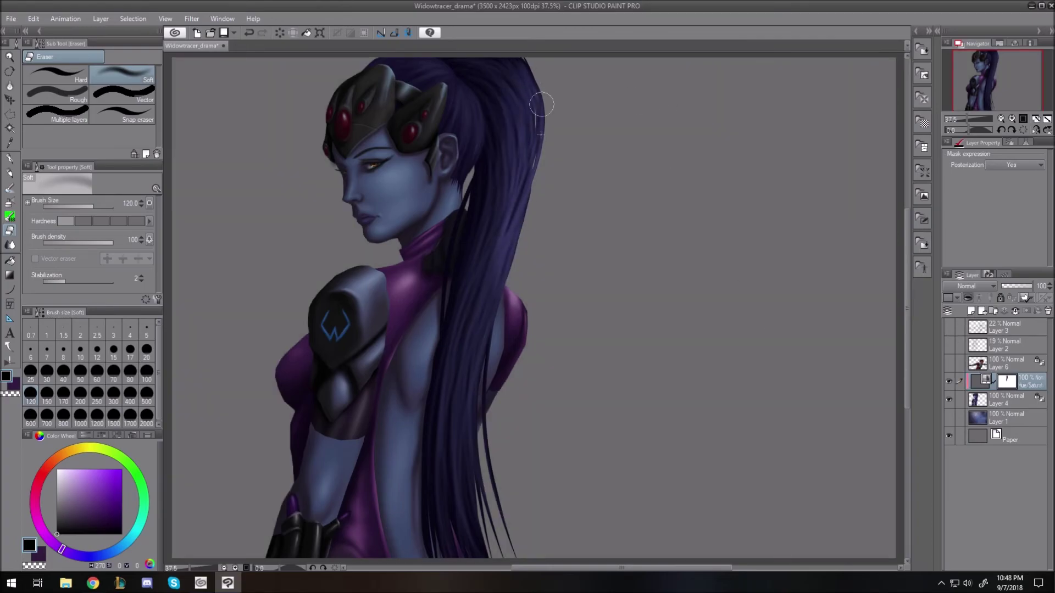
left_click_drag(515, 312, 514, 352)
left_click_drag(437, 318, 418, 376)
left_click_drag(494, 349, 484, 266)
Erase the correction mask over the head hair, lower ponytail, face, shoulder armour, arm and lower back, alternating with the Soft airbrush.
mouse_move(465, 101)
left_mouse_down()
mouse_move(467, 124)
mouse_move(431, 99)
mouse_move(371, 98)
mouse_move(407, 100)
left_mouse_up()
left_click_drag(472, 122, 446, 78)
mouse_move(489, 303)
left_mouse_down()
mouse_move(467, 363)
mouse_move(460, 513)
left_mouse_up()
mouse_move(379, 166)
left_mouse_down()
mouse_move(395, 163)
mouse_move(362, 189)
mouse_move(406, 181)
mouse_move(385, 214)
mouse_move(376, 167)
mouse_move(423, 253)
mouse_move(379, 291)
mouse_move(369, 386)
mouse_move(329, 516)
mouse_move(315, 467)
left_mouse_up()
mouse_move(389, 379)
left_mouse_down()
mouse_move(401, 544)
mouse_move(365, 549)
mouse_move(358, 516)
left_mouse_up()
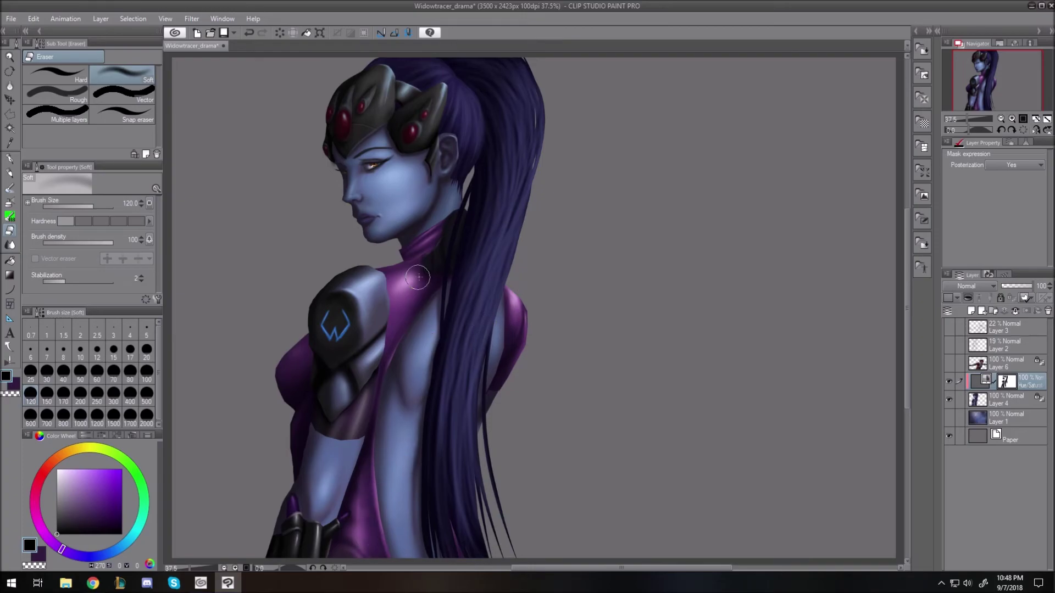
left_click_drag(462, 142, 462, 209)
left_click(9, 202)
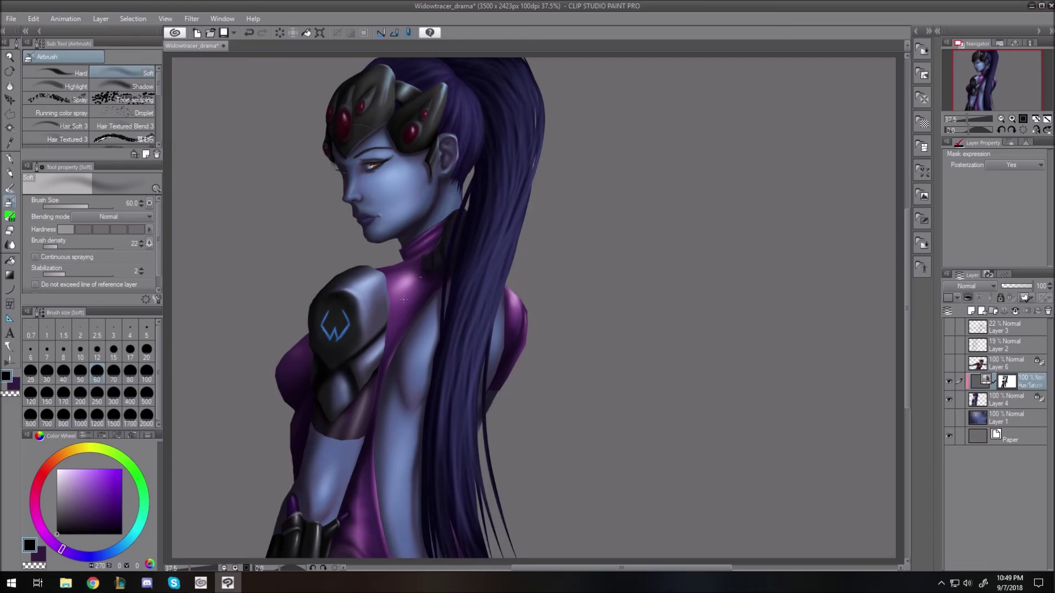
left_click(10, 233)
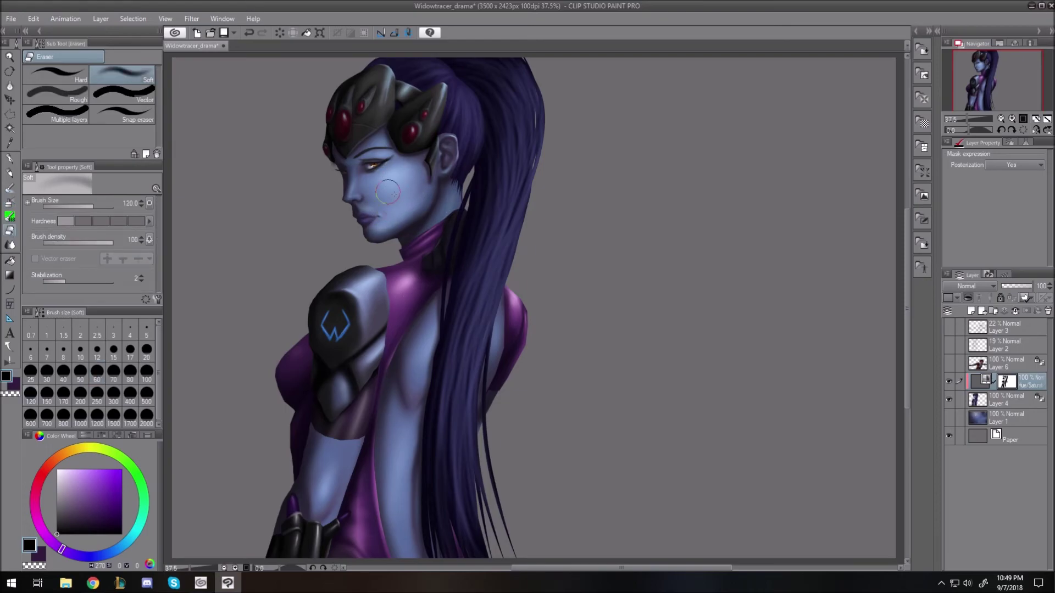
key("b")
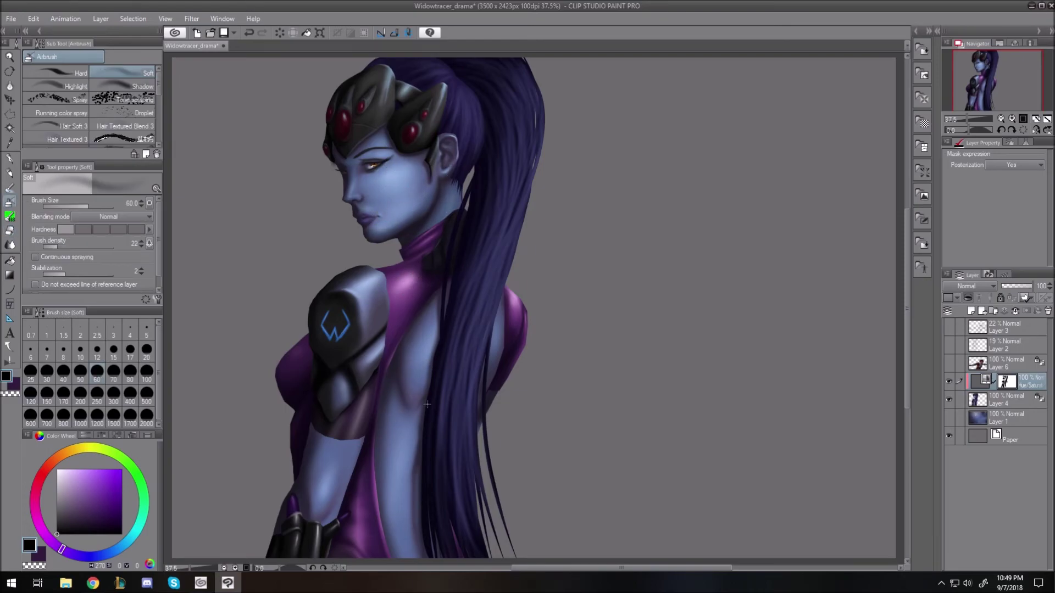
key("e")
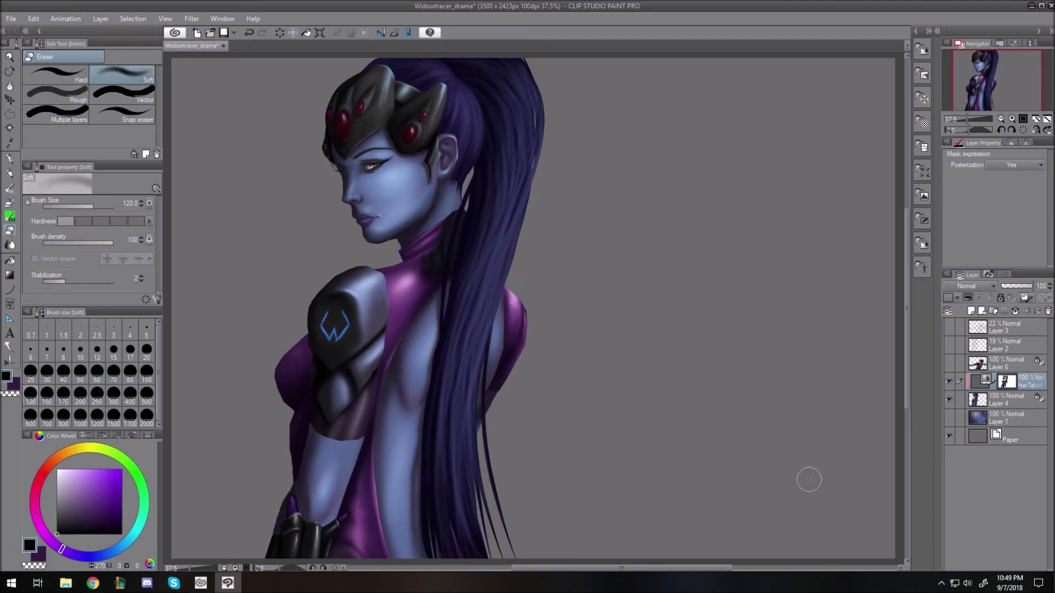
Show Layer 6 and background Layer 1, and restore the darkening on the bare lower back with the Soft airbrush at size 150.
left_click(949, 363)
left_click(948, 418)
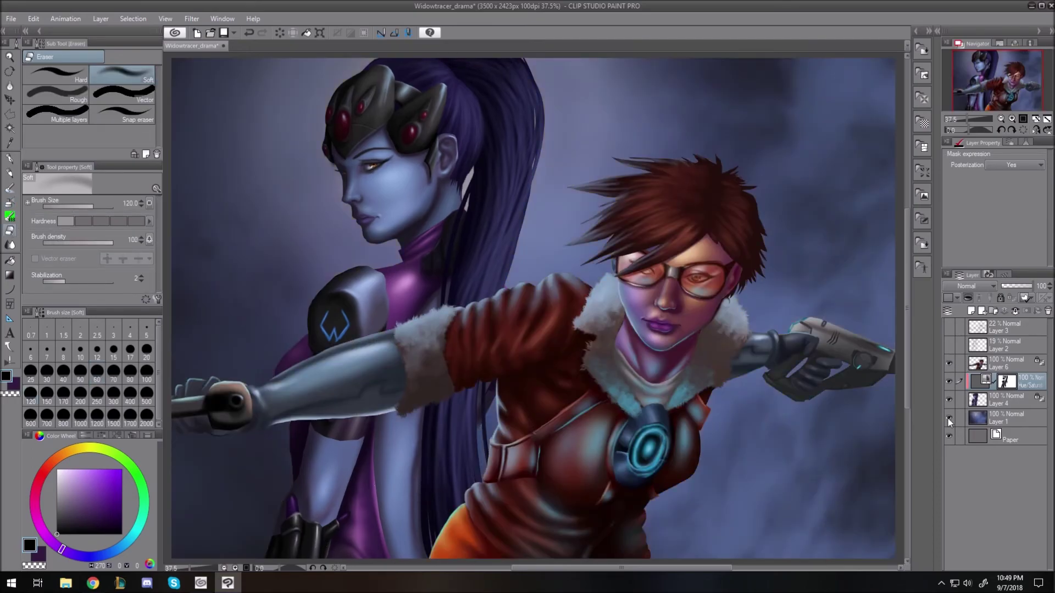
key("b")
key("bracketright")
key("bracketright")
key("bracketright")
key("bracketright")
key("bracketright")
mouse_move(417, 415)
left_mouse_down()
mouse_move(421, 460)
mouse_move(397, 541)
left_mouse_up()
left_click_drag(396, 438, 383, 551)
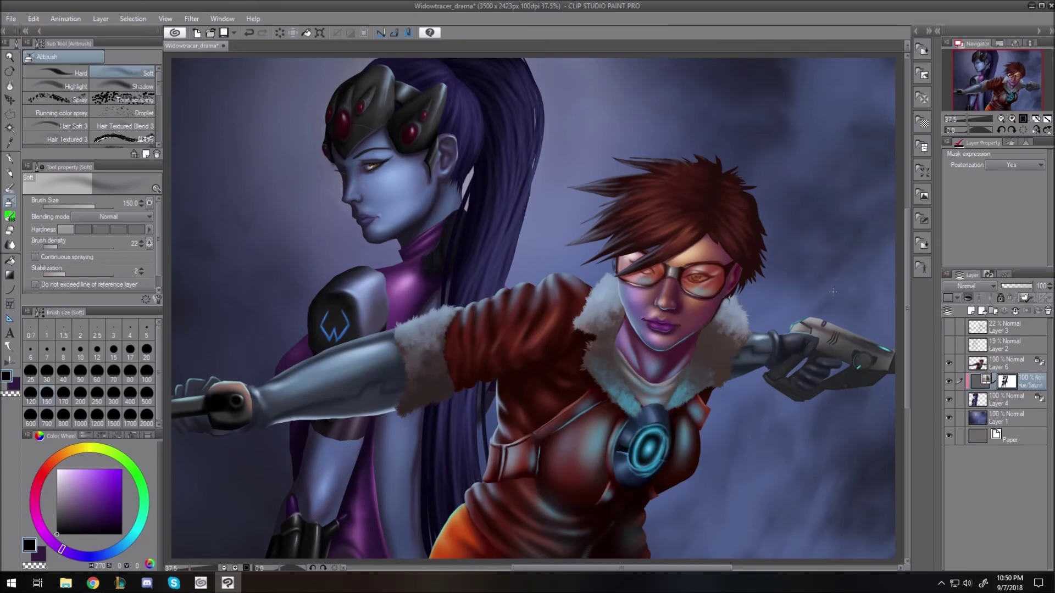
Merge the correction layer down into Layer 4 and pick a light sky blue as the painting colour.
left_click(1016, 310)
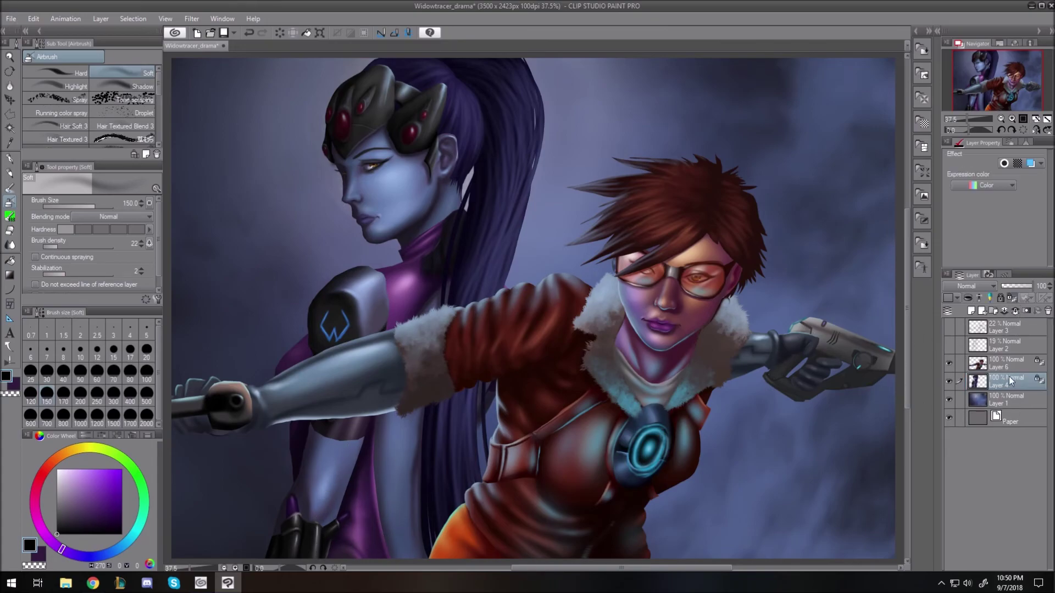
left_click(124, 544)
left_click(98, 474)
Airbrush a thin light blue rim light along the front edge of the blue-skinned character's headpiece at about size 7.
scroll(339, 168, "up", 10)
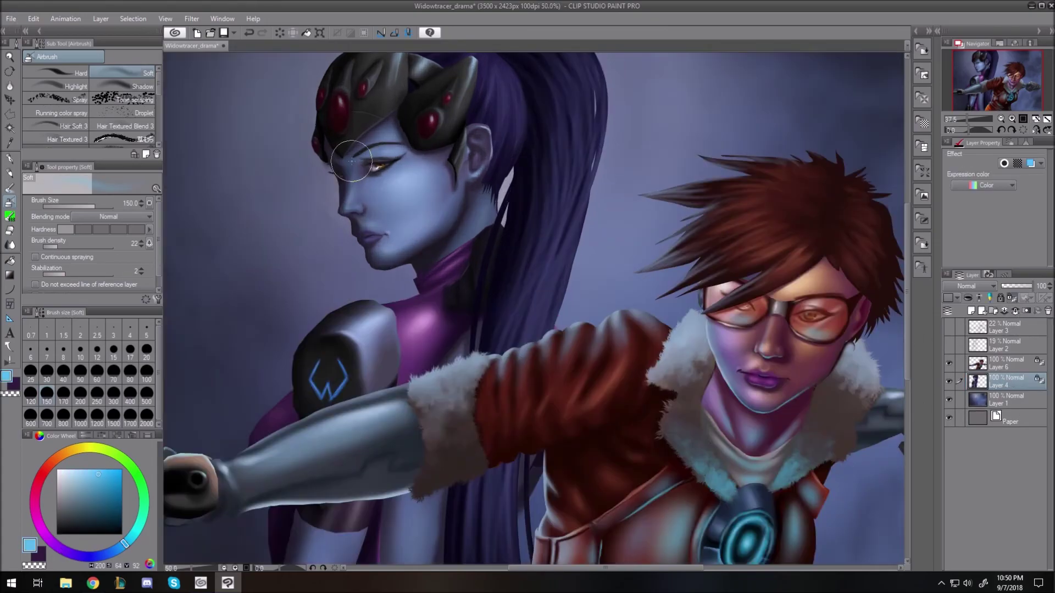
key("bracketleft")
key("bracketleft")
key("bracketleft")
key("bracketleft")
key("bracketleft")
key("bracketleft")
key("bracketleft")
key("bracketleft")
key("bracketleft")
key("bracketleft")
key("bracketleft")
key("bracketleft")
key("bracketleft")
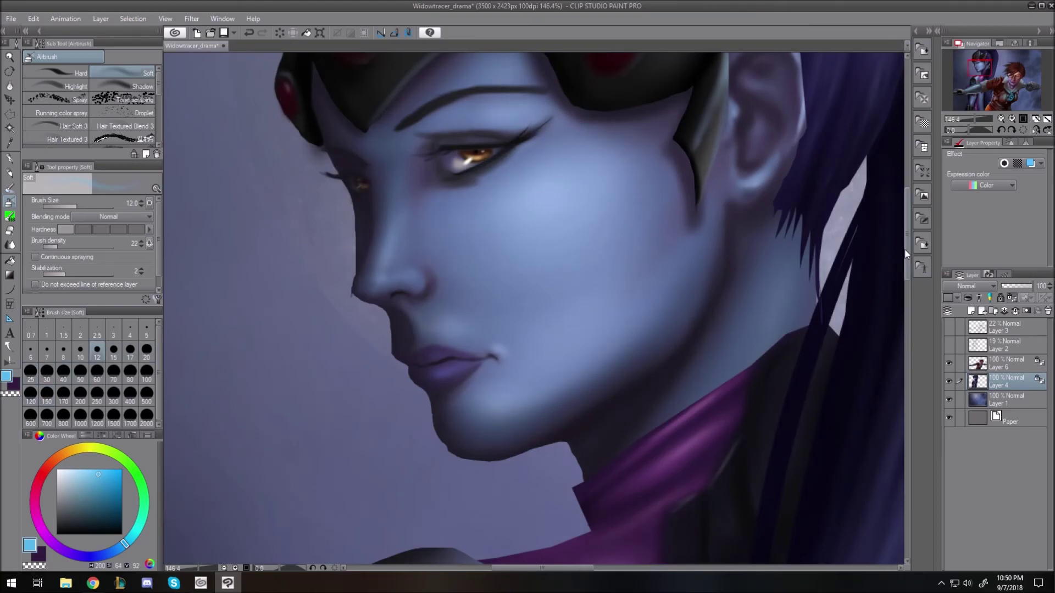
scroll(401, 157, "up", 4)
key("bracketleft")
key("bracketleft")
left_click_drag(284, 240, 279, 301)
key("bracketleft")
key("bracketleft")
key("bracketleft")
key("bracketright")
key("bracketright")
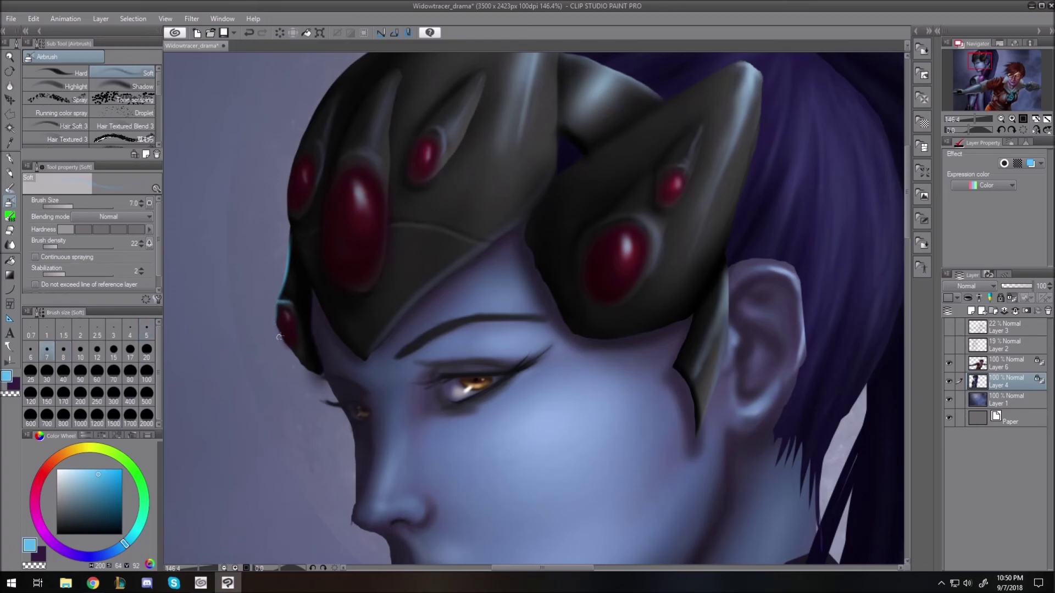
Continue the light blue rim light down the headpiece's lower front edge and the nose profile, using sizes 5 to 7.
key("bracketleft")
key("bracketleft")
key("bracketright")
key("bracketright")
key("bracketright")
left_click_drag(351, 424, 357, 499)
key("bracketleft")
key("bracketleft")
key("bracketleft")
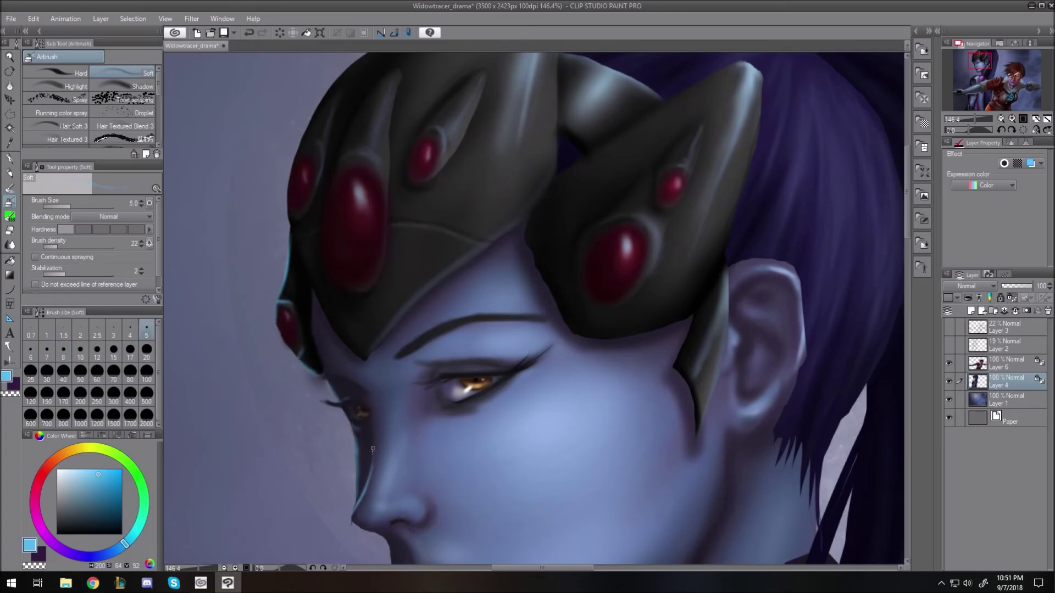
key("bracketright")
key("bracketright")
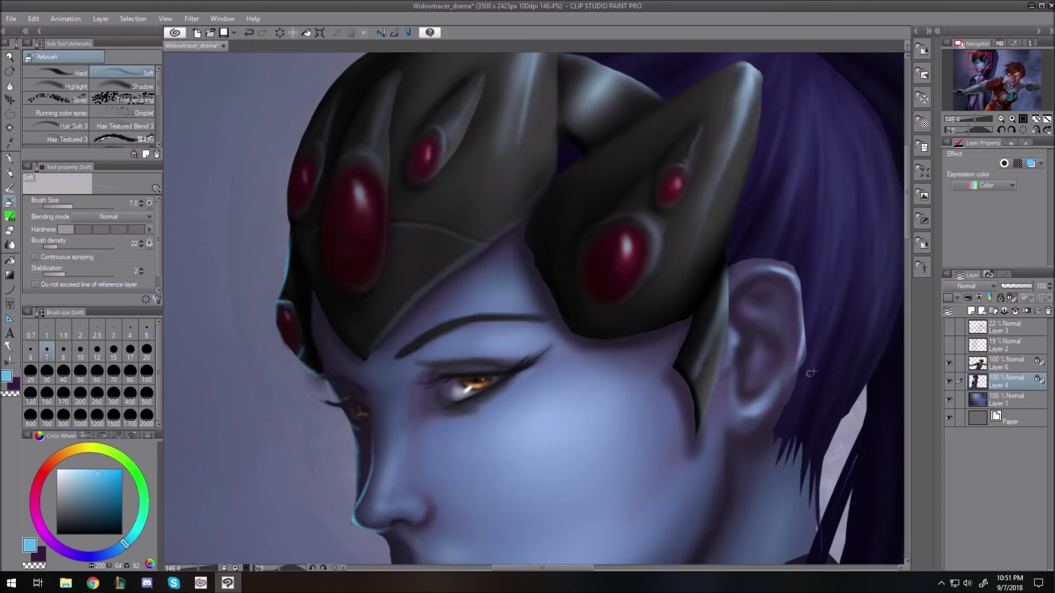
Airbrush the light blue rim light along the lips and chin, using a wider, softer stroke around the chin.
scroll(811, 373, "down", 5)
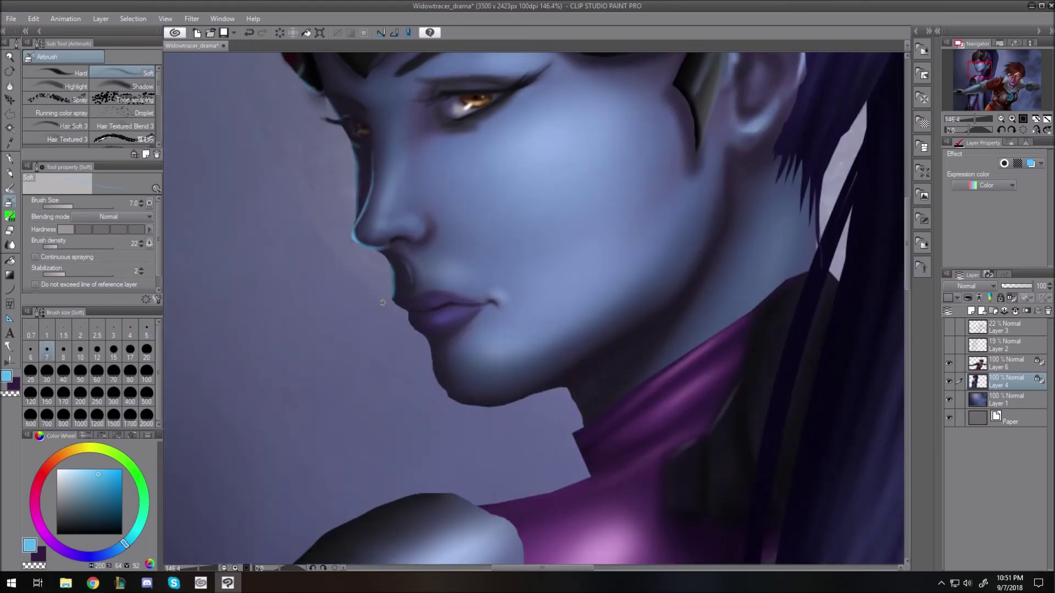
key("bracketleft")
key("bracketleft")
key("bracketleft")
key("bracketleft")
key("bracketright")
key("bracketright")
key("bracketright")
key("bracketright")
key("bracketright")
key("bracketright")
key("bracketright")
key("bracketright")
key("bracketright")
key("bracketright")
mouse_move(432, 348)
left_mouse_down()
mouse_move(431, 371)
mouse_move(450, 401)
mouse_move(438, 385)
mouse_move(435, 413)
mouse_move(514, 400)
left_mouse_up()
key("bracketleft")
key("bracketleft")
key("bracketleft")
key("bracketleft")
key("bracketleft")
key("bracketleft")
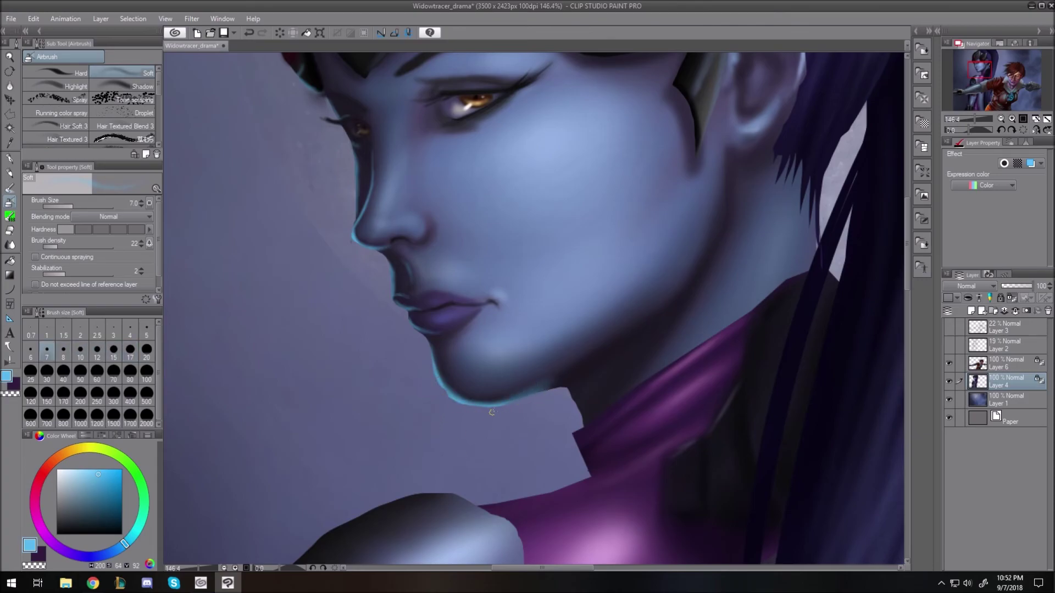
Extend the light blue rim light under the jaw, down the front of the neck and along the purple collar's edges.
key("bracketright")
key("bracketright")
mouse_move(544, 395)
left_mouse_down()
mouse_move(566, 393)
mouse_move(580, 422)
mouse_move(569, 431)
mouse_move(587, 444)
mouse_move(565, 437)
mouse_move(607, 414)
left_mouse_up()
key("bracketleft")
key("bracketleft")
left_click_drag(581, 456, 631, 419)
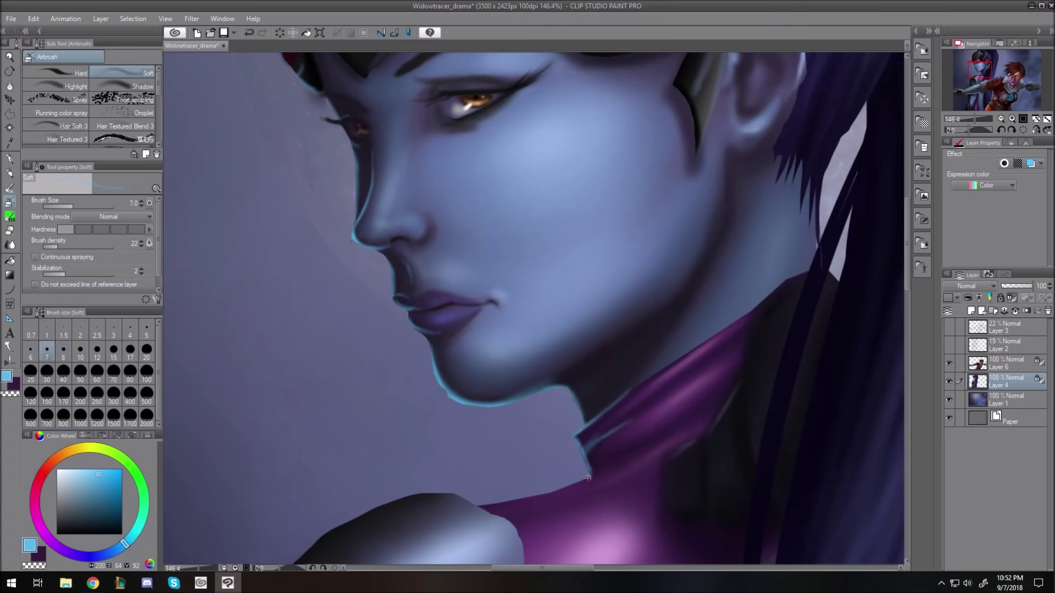
left_click_drag(588, 478, 633, 454)
Airbrush light blue rim light along the purple neckline and the outer edge of the shoulder armour at size 25.
key("ctrl+0")
scroll(352, 310, "up", 3)
key("bracketright")
key("bracketright")
key("bracketright")
key("bracketright")
key("bracketright")
key("bracketright")
key("bracketright")
mouse_move(396, 214)
left_mouse_down()
mouse_move(460, 201)
mouse_move(517, 166)
mouse_move(497, 154)
left_mouse_up()
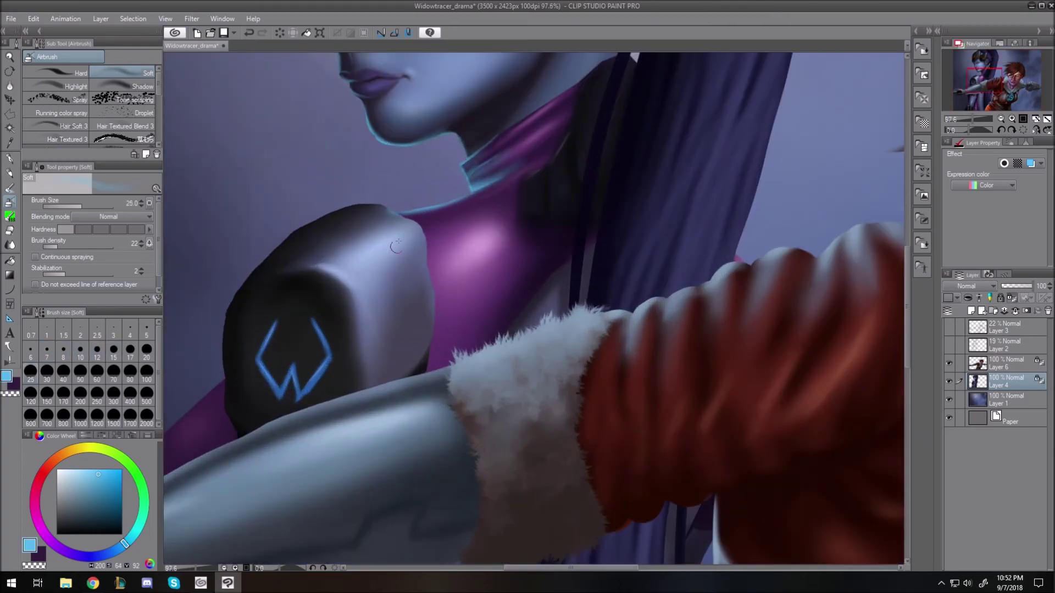
mouse_move(380, 199)
left_mouse_down()
mouse_move(291, 231)
mouse_move(236, 293)
mouse_move(219, 334)
left_mouse_up()
scroll(216, 351, "down", 4)
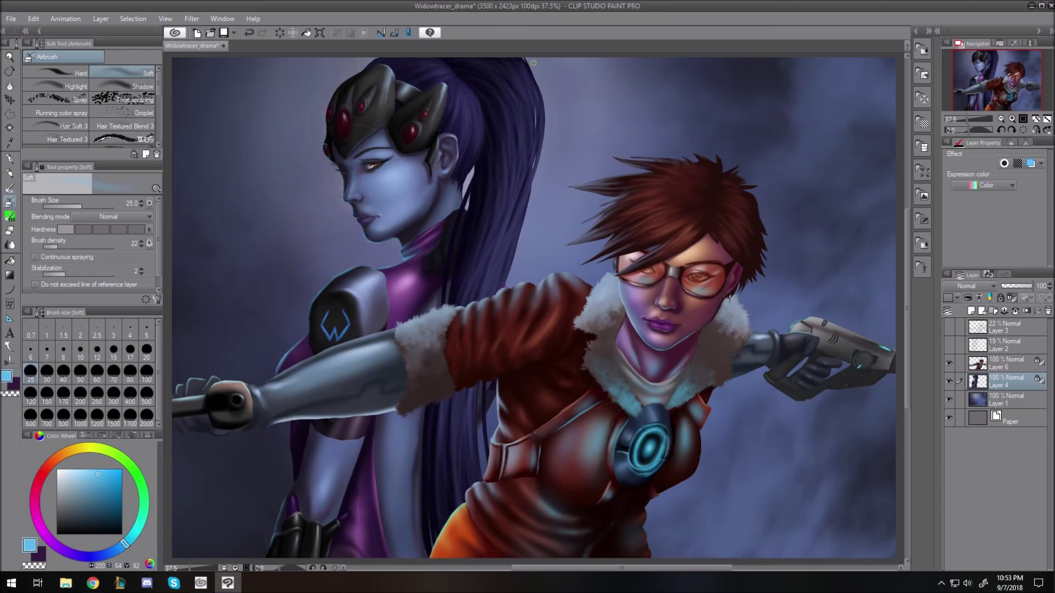
Airbrush light blue rim light at size 25 down the ponytail's outer edge, including its lower section beside the red jacket.
mouse_move(528, 63)
left_mouse_down()
mouse_move(540, 142)
mouse_move(530, 200)
left_mouse_up()
left_click_drag(533, 153, 506, 280)
left_click_drag(521, 226, 501, 287)
mouse_move(490, 399)
left_mouse_down()
mouse_move(477, 467)
mouse_move(494, 410)
left_mouse_up()
Reinforce the light blue rim light along the blue-skinned character's lips and chin with the airbrush at size 8.
scroll(338, 162, "up", 9)
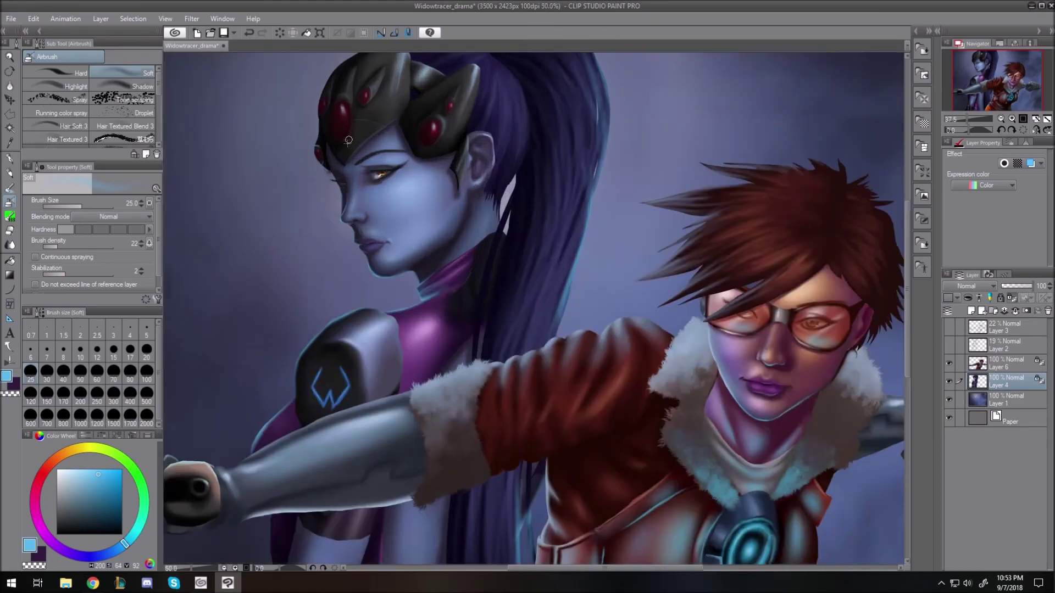
key("[")
key("[")
key("[")
key("[")
key("[")
key("[")
key("[")
key("[")
key("[")
key("[")
key("[")
key("]")
key("]")
key("]")
key("]")
key("]")
left_click_drag(361, 245, 381, 263)
key("ctrl+0")
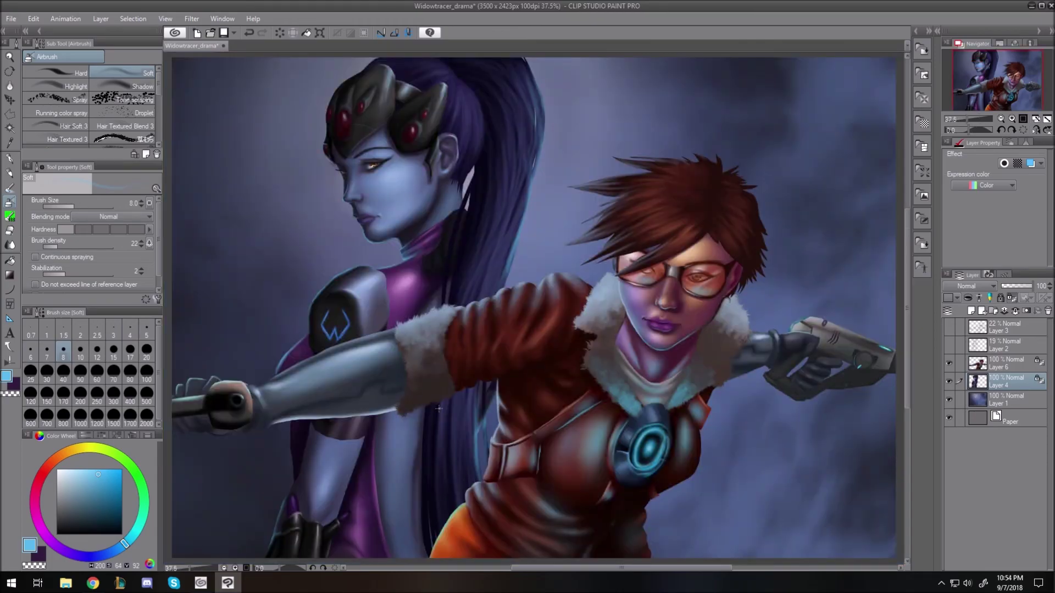
Airbrush fine light blue rim light along the nose bridge and the area above the upper lip at size 5.
scroll(349, 197, "up", 6)
key("[")
key("[")
key("[")
mouse_move(330, 92)
left_mouse_down()
mouse_move(350, 120)
mouse_move(370, 115)
mouse_move(396, 202)
left_mouse_up()
mouse_move(383, 104)
left_mouse_down()
mouse_move(393, 148)
mouse_move(381, 247)
left_mouse_up()
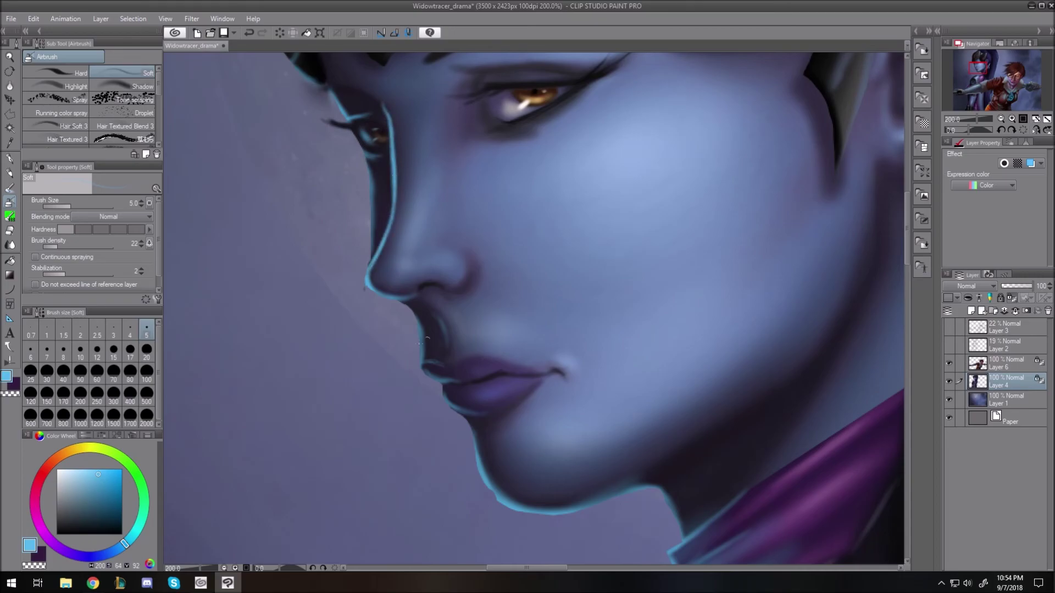
key("ctrl+0")
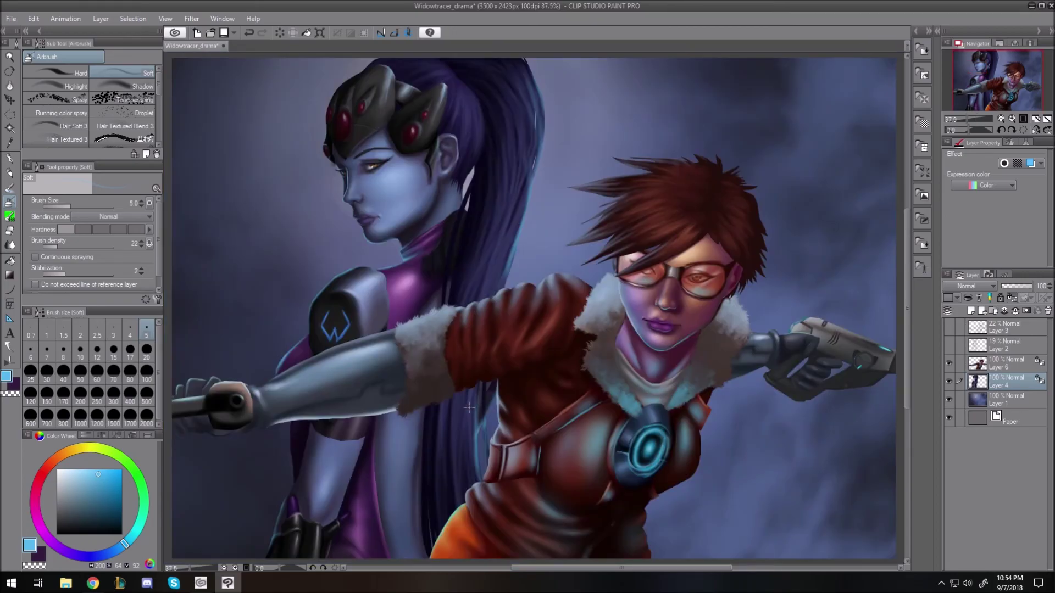
On Layer 6, sample a near-black tone and darken the gloved hand holding the foreground pistol around its wrist and lower fingers.
left_click(1001, 367)
scroll(192, 437, "up", 5)
left_click(216, 384, "alt")
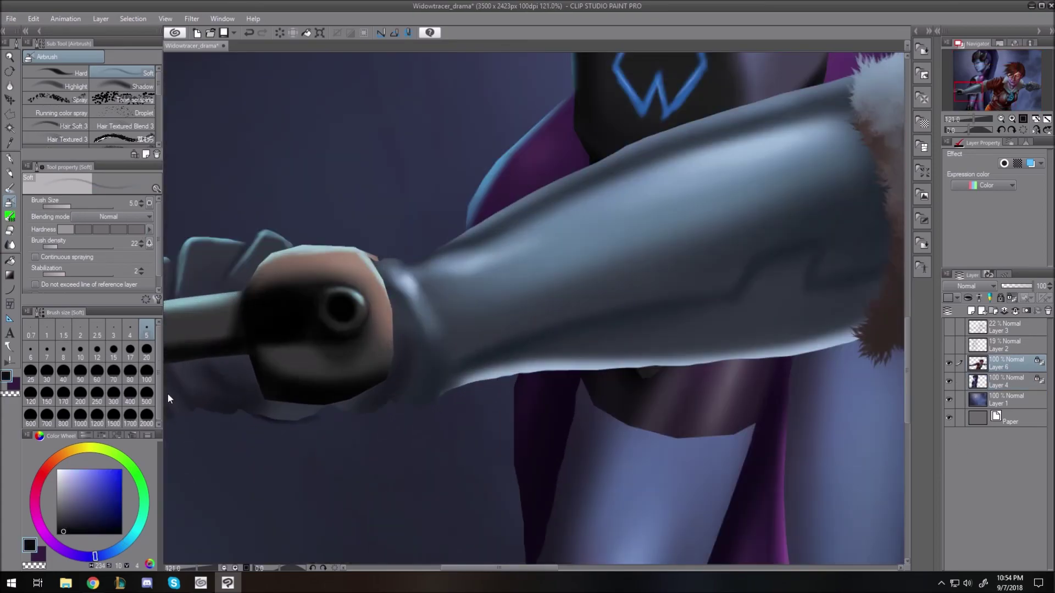
key("bracketright")
key("bracketright")
key("bracketright")
key("bracketright")
mouse_move(163, 372)
left_mouse_down()
mouse_move(184, 413)
mouse_move(153, 374)
left_mouse_up()
key("bracketright")
key("bracketright")
key("bracketright")
key("bracketright")
key("bracketright")
mouse_move(400, 316)
left_mouse_down()
mouse_move(358, 393)
mouse_move(401, 398)
mouse_move(385, 408)
mouse_move(426, 398)
left_mouse_up()
key("bracketright")
left_click_drag(436, 357, 428, 395)
left_click_drag(530, 569, 483, 571)
left_click_drag(428, 384, 459, 410)
left_click_drag(441, 360, 552, 360)
Airbrush near-black shading between the gloved fingers above the foreground pistol at size 8.
key("bracketright")
key("bracketleft")
key("bracketleft")
key("bracketleft")
key("bracketleft")
key("bracketleft")
key("bracketleft")
key("bracketleft")
key("bracketleft")
left_click_drag(428, 279, 429, 303)
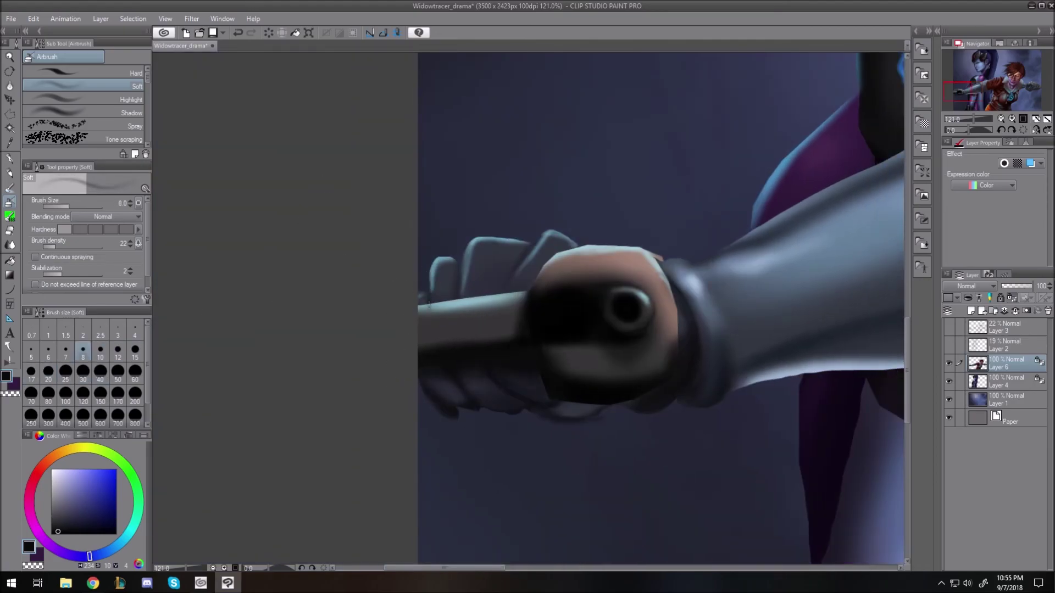
left_click_drag(538, 240, 503, 288)
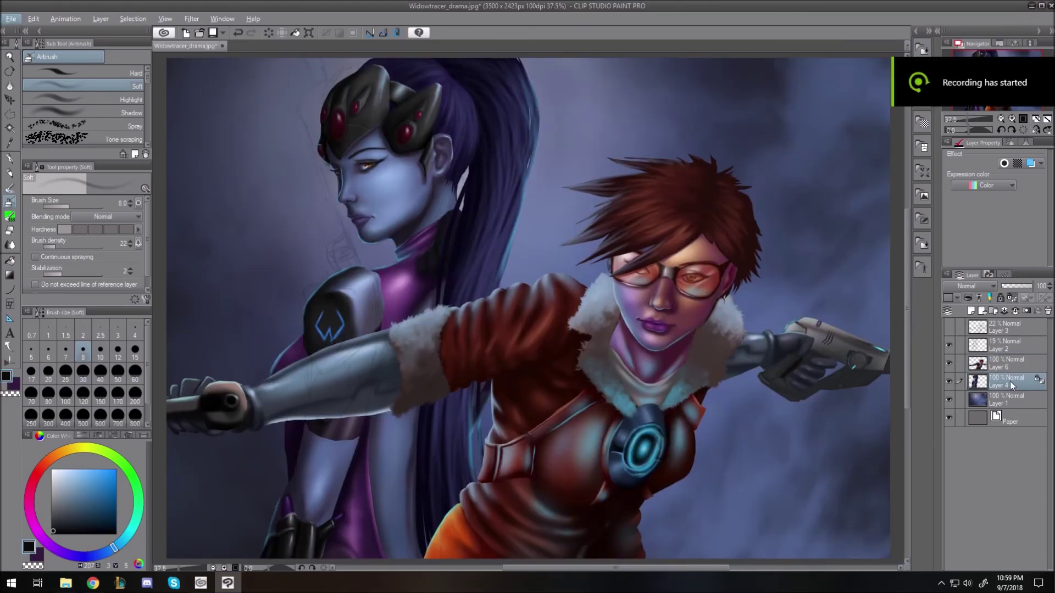
Add a layer between Layer 4 and Layer 1 and fill lassoed finger shapes in black above the shoulder armour.
left_click(973, 312)
scroll(319, 265, "up", 3)
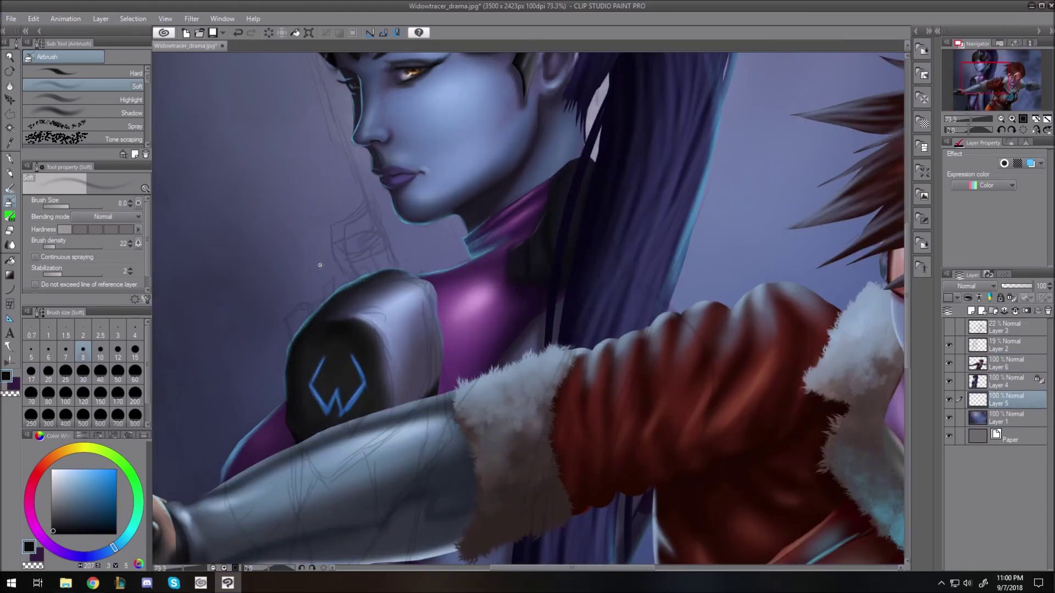
left_click(9, 114)
mouse_move(316, 305)
left_mouse_down()
mouse_move(288, 319)
mouse_move(299, 302)
mouse_move(328, 310)
left_mouse_up()
key("alt+Delete")
key("alt+Delete")
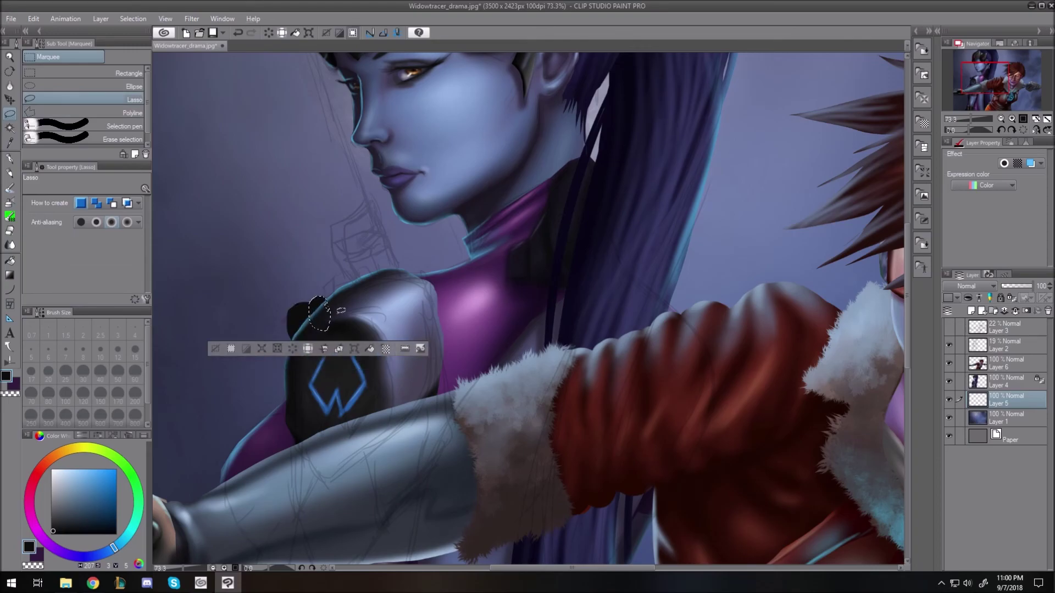
mouse_move(367, 235)
left_mouse_down()
mouse_move(372, 259)
mouse_move(371, 231)
left_mouse_up()
key("alt+Delete")
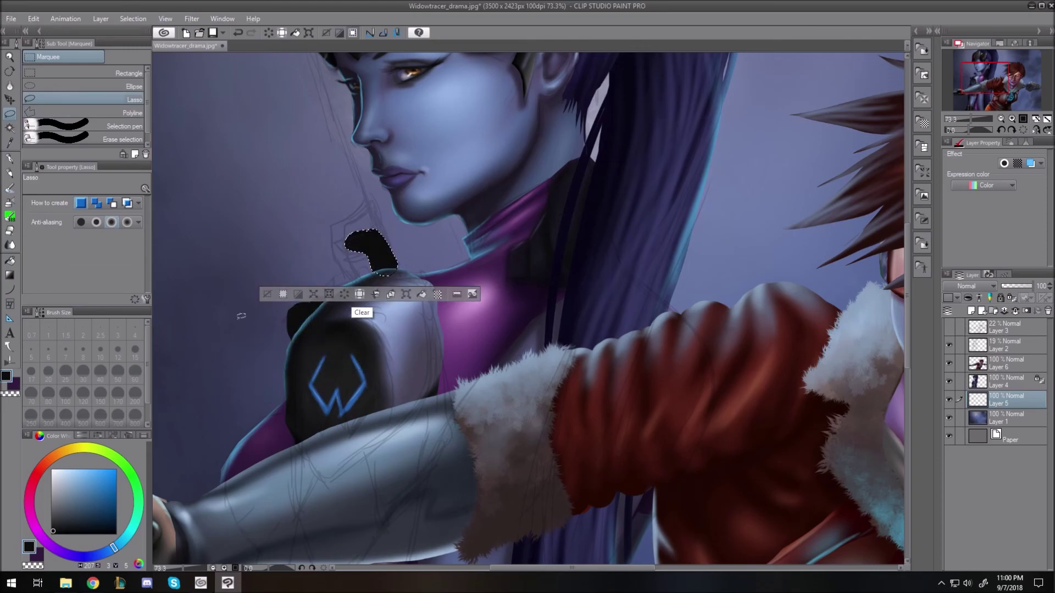
key("ctrl+d")
Outline the rifle body and trigger guard behind the blue-skinned character's face with a polyline selection and fill them dark grey.
key("m")
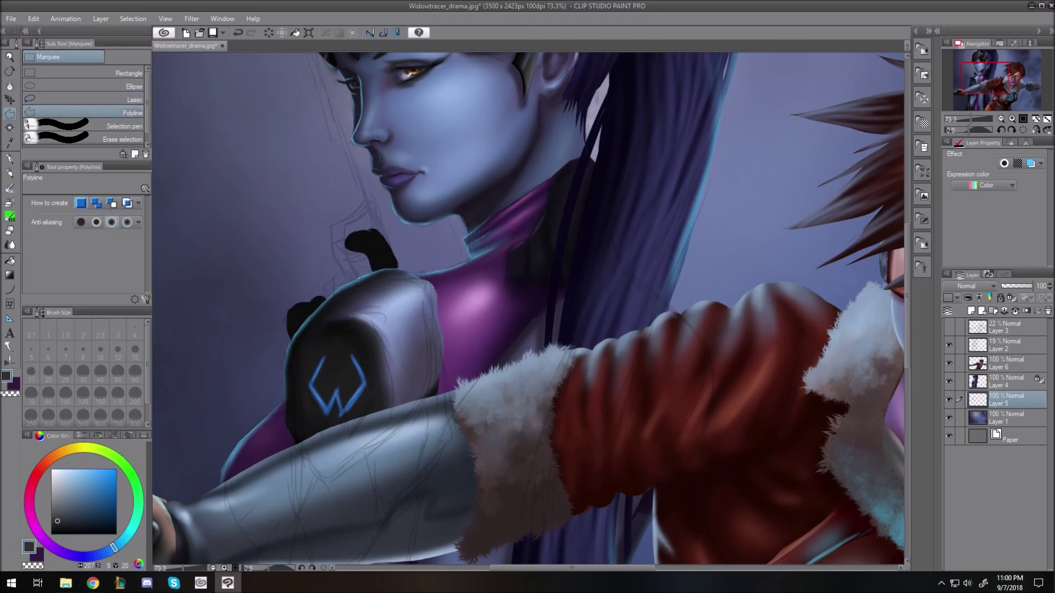
scroll(344, 140, "up", 5)
left_click(271, 335)
left_click(351, 301)
left_click(357, 307)
left_click(431, 528)
scroll(451, 560, "down", 2)
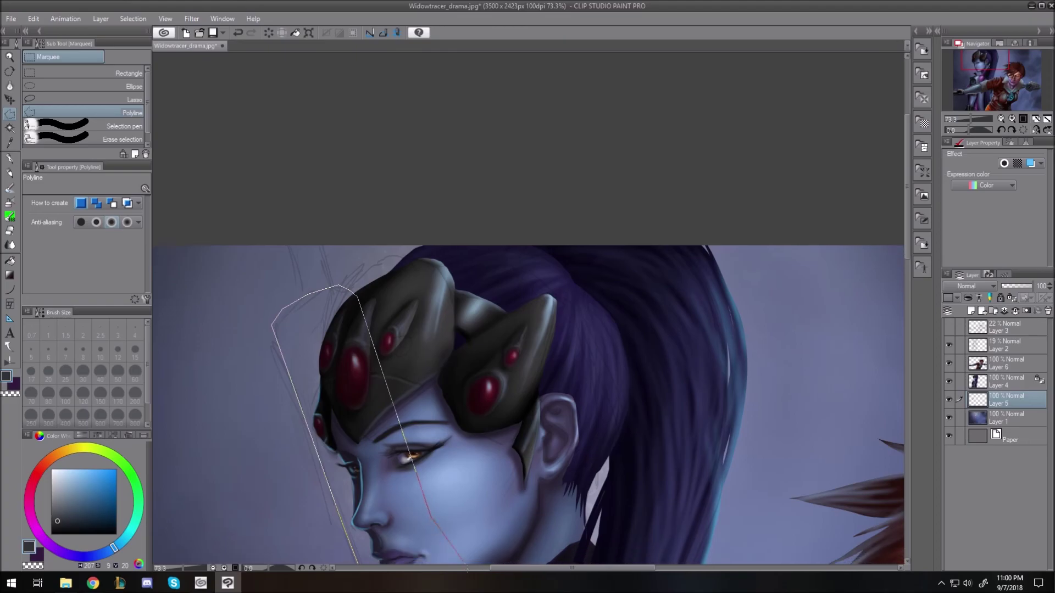
left_click(492, 520)
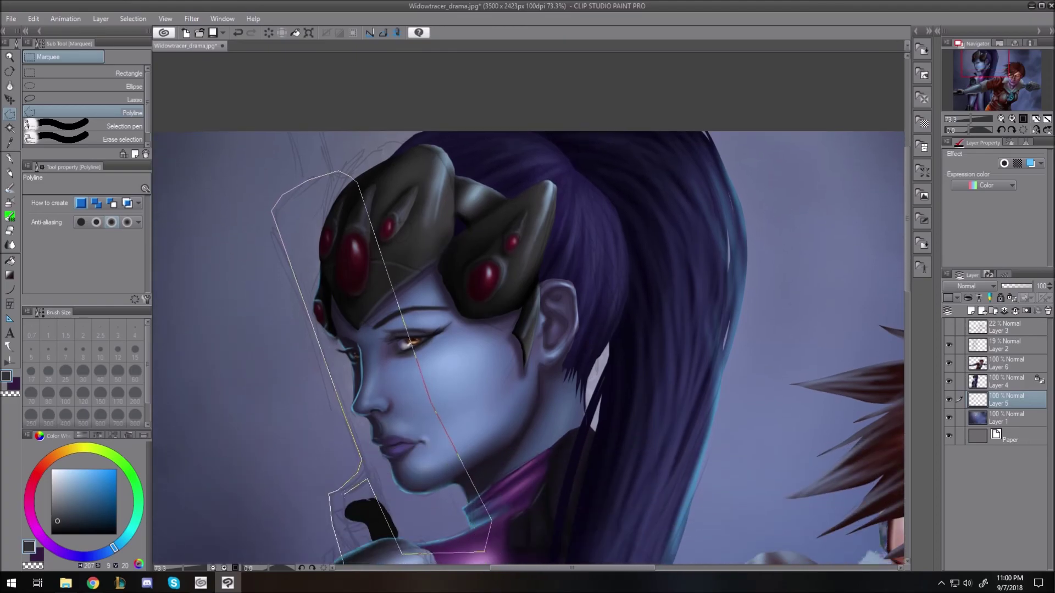
left_click(365, 537)
left_click(343, 543)
key("alt+Delete")
Select the rifle barrel above the headpiece with a polyline and fill it with the same dark grey.
left_click(285, 105)
left_click(312, 177)
left_click(340, 166)
left_click(316, 95)
left_click(285, 104)
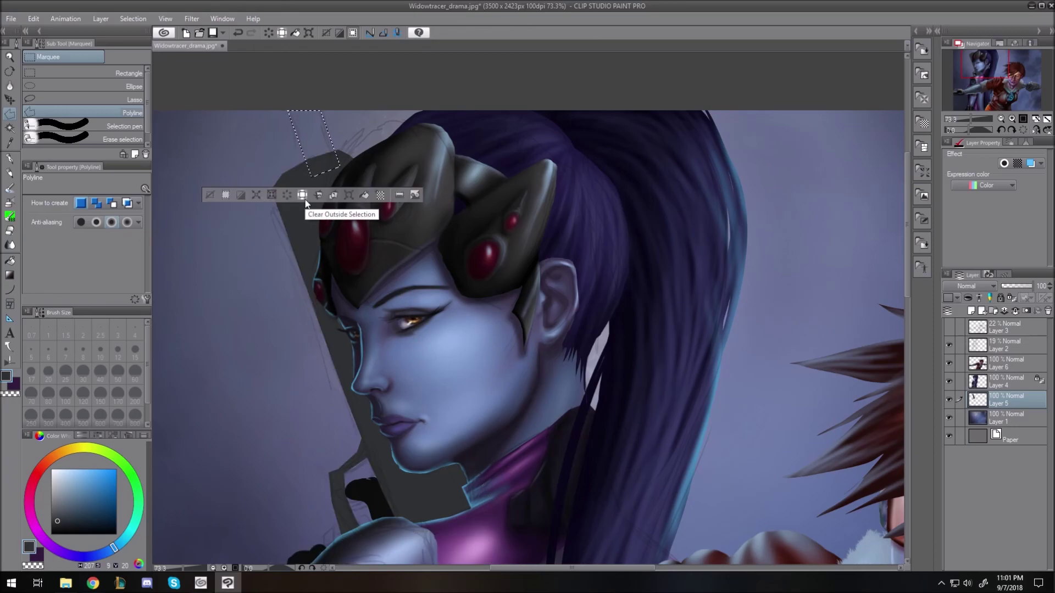
key("alt+Delete")
key("ctrl+d")
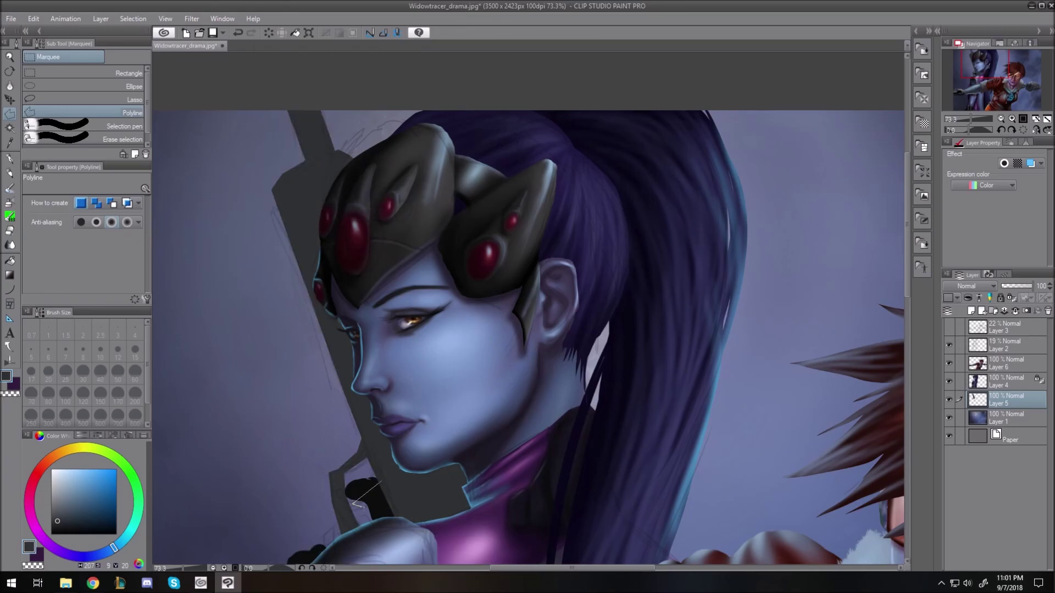
Fill a polyline-selected trigger piece inside the guard with dark grey, and sample the black of the fingers.
left_click(389, 500)
left_click(382, 482)
left_click(381, 522)
left_click(266, 521)
left_click_drag(907, 284, 908, 318)
scroll(311, 468, "up", 2)
left_click(15, 204)
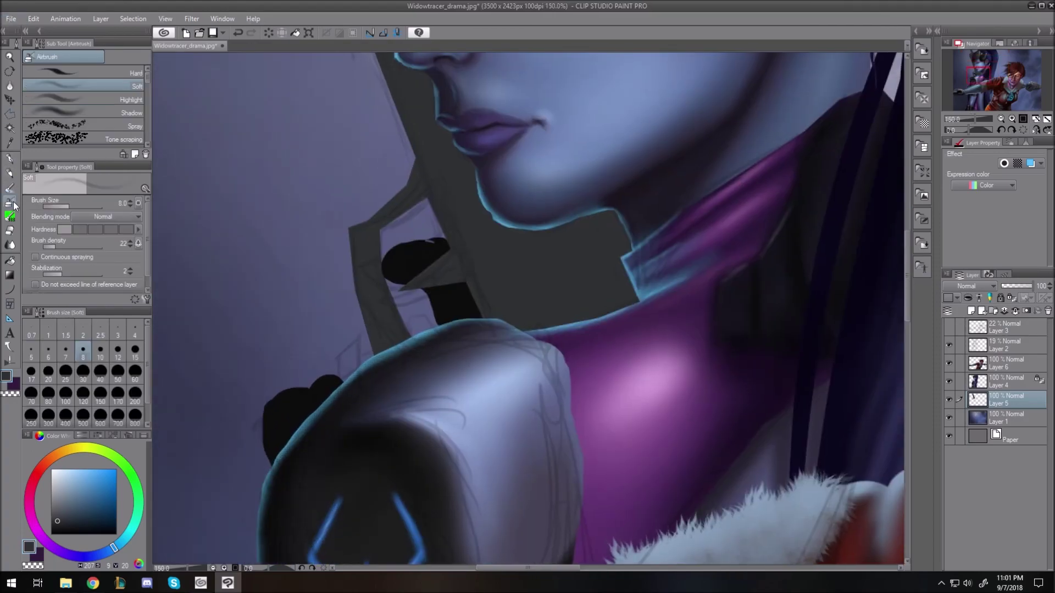
left_click(298, 397, "alt")
left_click(10, 114)
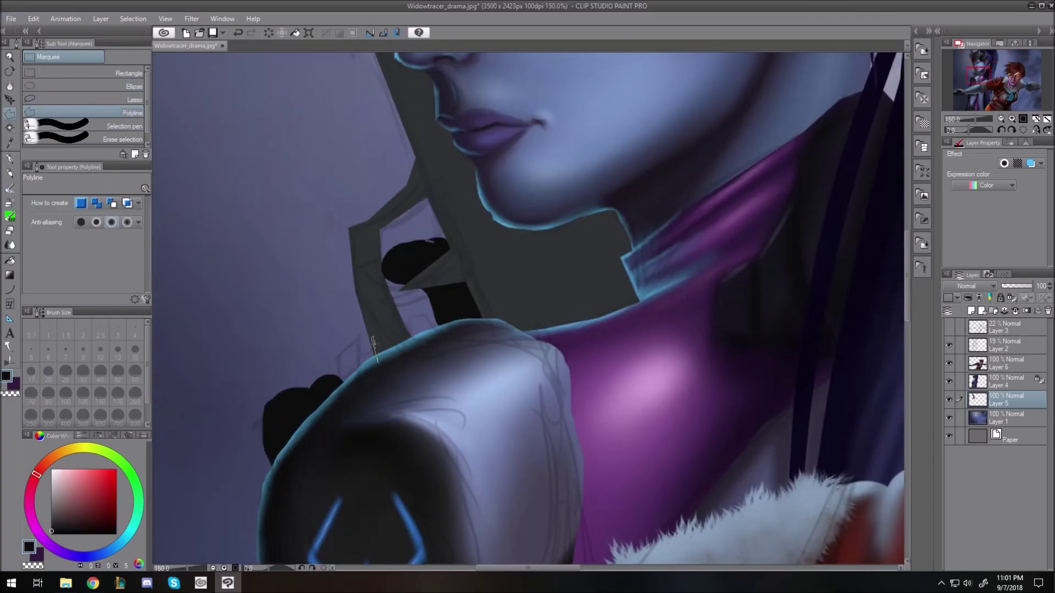
scroll(374, 345, "down", 1)
double_click(374, 344)
key("ctrl+d")
Lasso another finger beside the trigger guard and a small area atop the trigger hand, filling both with black.
left_click(8, 115)
mouse_move(375, 357)
left_mouse_down()
mouse_move(340, 351)
mouse_move(373, 356)
left_mouse_up()
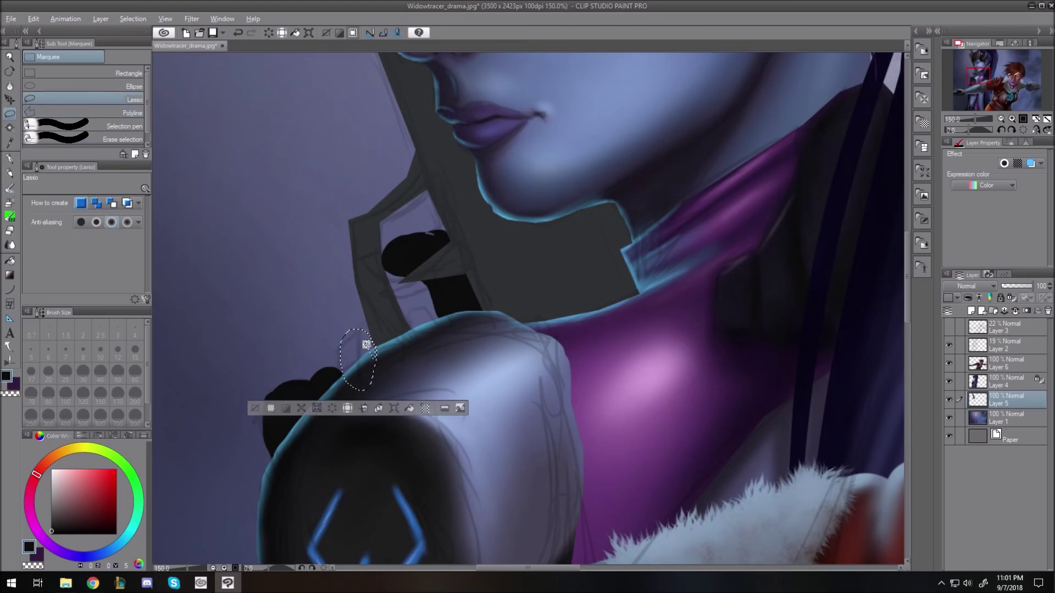
key("alt+BackSpace")
key("ctrl+d")
left_click_drag(450, 238, 420, 235)
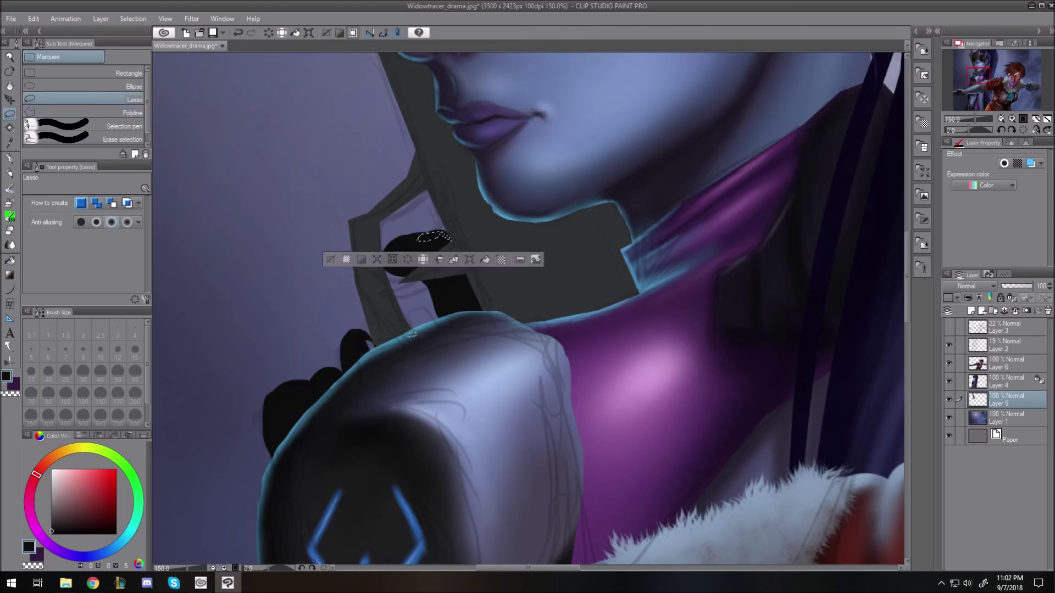
key("alt+BackSpace")
key("ctrl+d")
Lasso the finger area lying across the trigger and fill it with a medium grey.
mouse_move(455, 238)
left_mouse_down()
mouse_move(427, 254)
mouse_move(456, 241)
left_mouse_up()
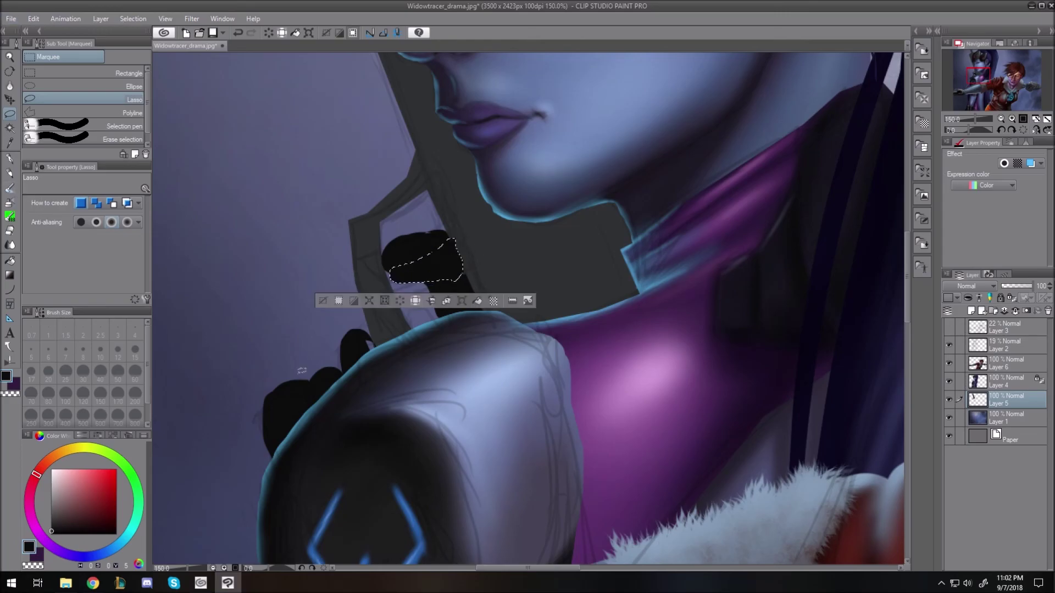
left_click(52, 513)
key("alt+Delete")
key("ctrl+d")
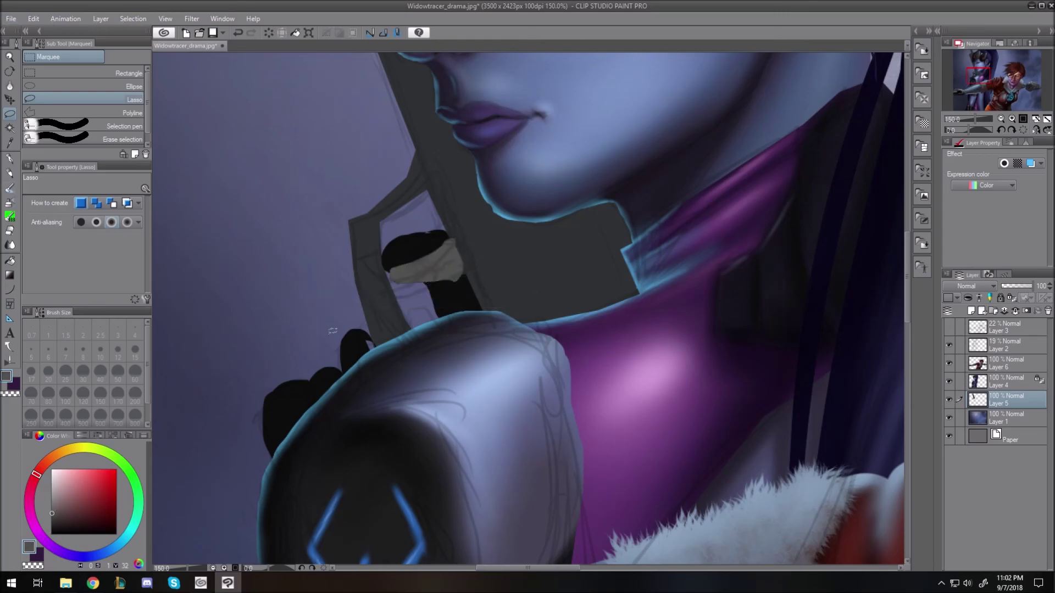
Lock Layer 5's transparent pixels and airbrush the rifle body dark blue with the Soft brush at size 60.
mouse_move(908, 303)
left_mouse_down()
mouse_move(908, 256)
mouse_move(912, 304)
left_mouse_up()
key("ctrl+0")
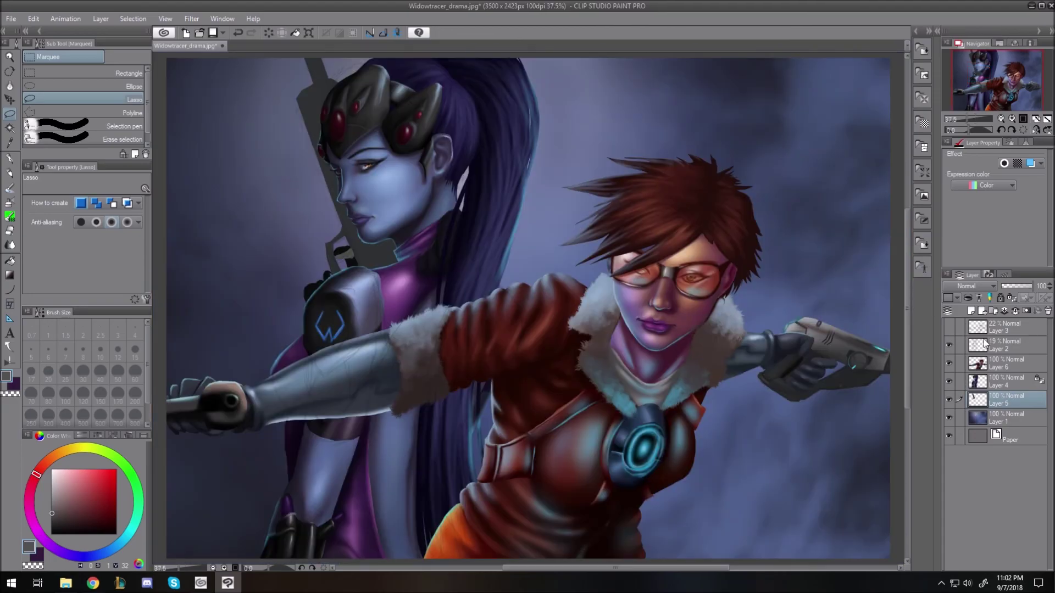
left_click(82, 557)
left_click(81, 521)
left_click(10, 203)
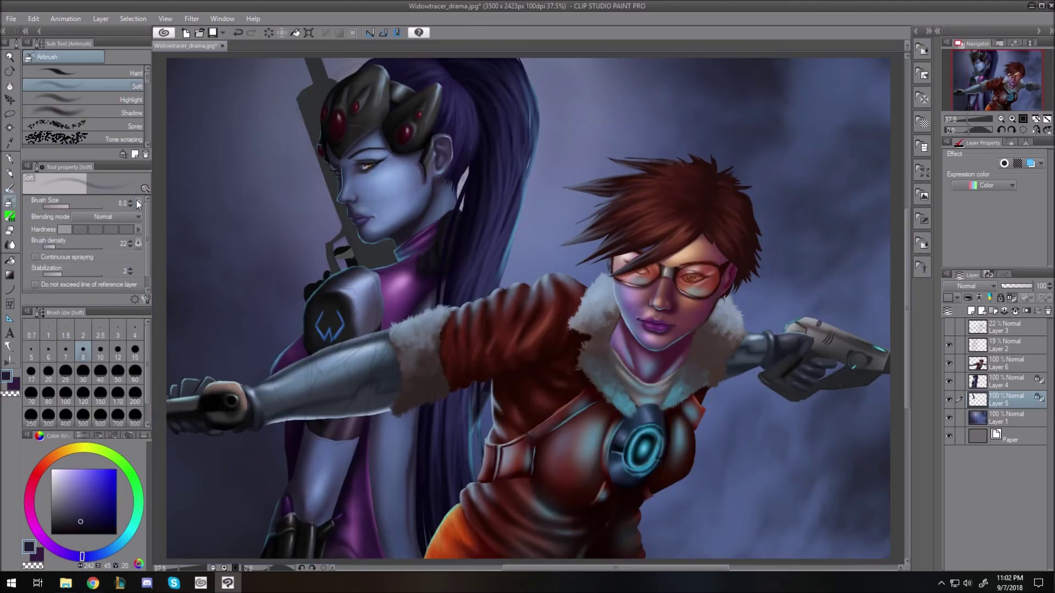
left_click(88, 556)
left_click(89, 515)
left_click(134, 371)
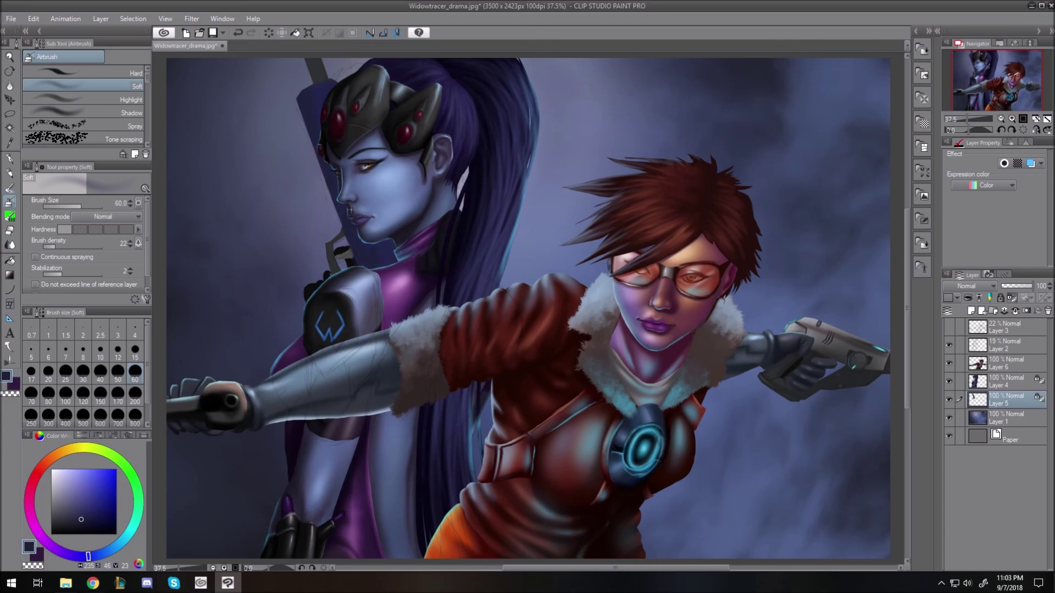
Hide the Layer 2 sketch and set the airbrush to a near-black blue at size 50.
left_click(60, 526)
key("bracketright")
key("bracketleft")
key("bracketleft")
key("bracketleft")
key("bracketleft")
key("bracketright")
left_click(949, 345)
key("bracketright")
scroll(434, 201, "up", 3)
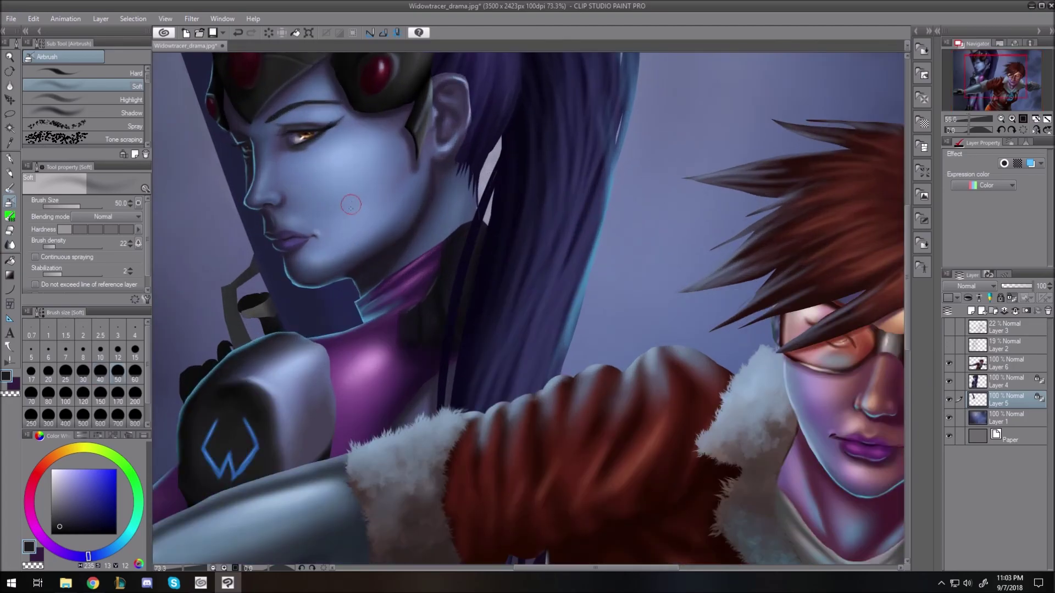
Darken the near-black blue further and shade the top of the trigger guard where it meets the rifle body.
left_click_drag(660, 570, 625, 567)
key("bracketleft")
key("bracketleft")
key("bracketleft")
key("bracketleft")
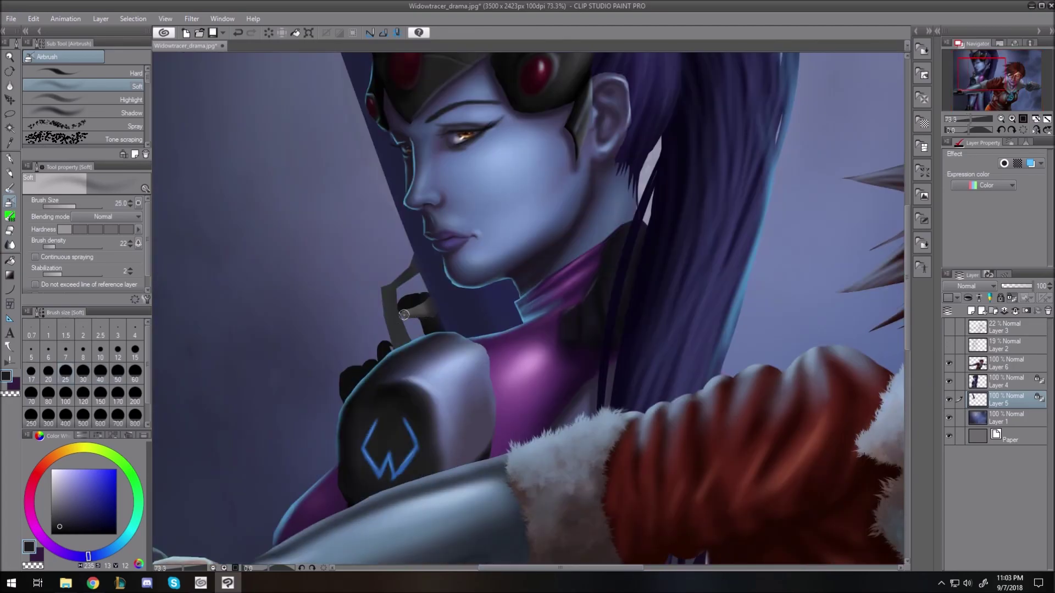
left_click_drag(60, 527, 55, 529)
key("bracketleft")
key("bracketleft")
key("bracketright")
key("bracketright")
key("bracketright")
key("bracketright")
left_click_drag(412, 253, 421, 270)
key("bracketleft")
key("bracketleft")
Shade the finger over the trigger and the trigger guard's outer side near-black blue with the Soft airbrush at size 25.
left_click_drag(426, 308, 437, 320)
key("bracketright")
key("bracketright")
key("bracketright")
key("bracketleft")
key("bracketleft")
key("bracketleft")
left_click_drag(388, 295, 395, 342)
key("bracketright")
key("bracketright")
key("bracketright")
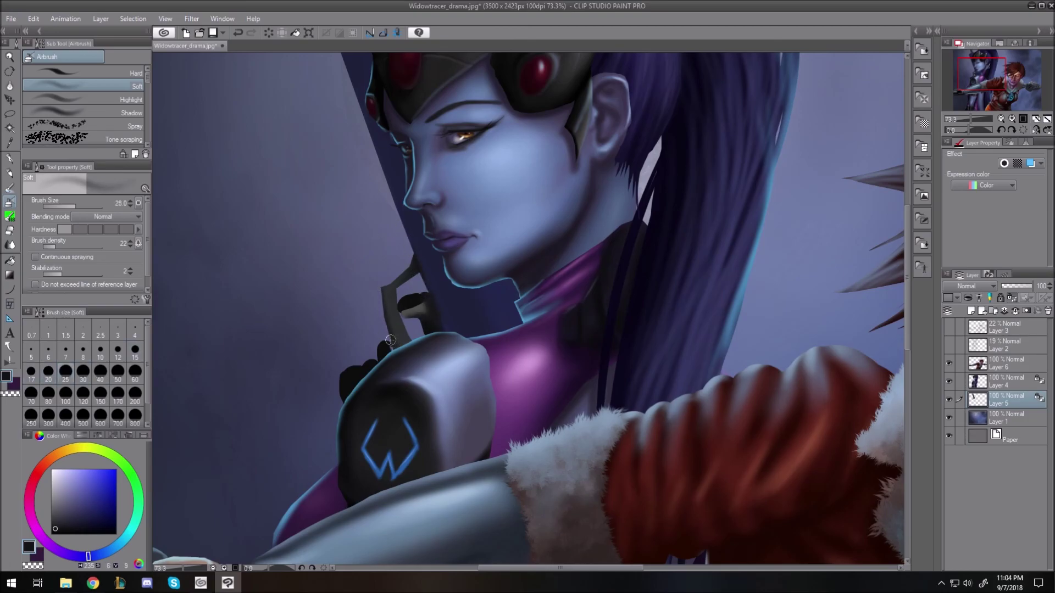
Airbrush a light grey highlight down the length of the rifle barrel above the blue rifle body.
left_click(53, 477)
left_click_drag(907, 286, 907, 172)
key("bracketleft")
key("bracketleft")
key("bracketleft")
key("bracketleft")
key("bracketleft")
key("bracketleft")
key("bracketleft")
key("bracketleft")
key("bracketleft")
key("bracketright")
key("bracketright")
key("bracketright")
key("bracketright")
key("bracketright")
key("bracketright")
left_click_drag(363, 323, 377, 361)
Sample a light blue from the face and airbrush a soft highlight on the upper rifle body at size 50.
key("bracketright")
key("bracketright")
left_click(493, 531, "alt")
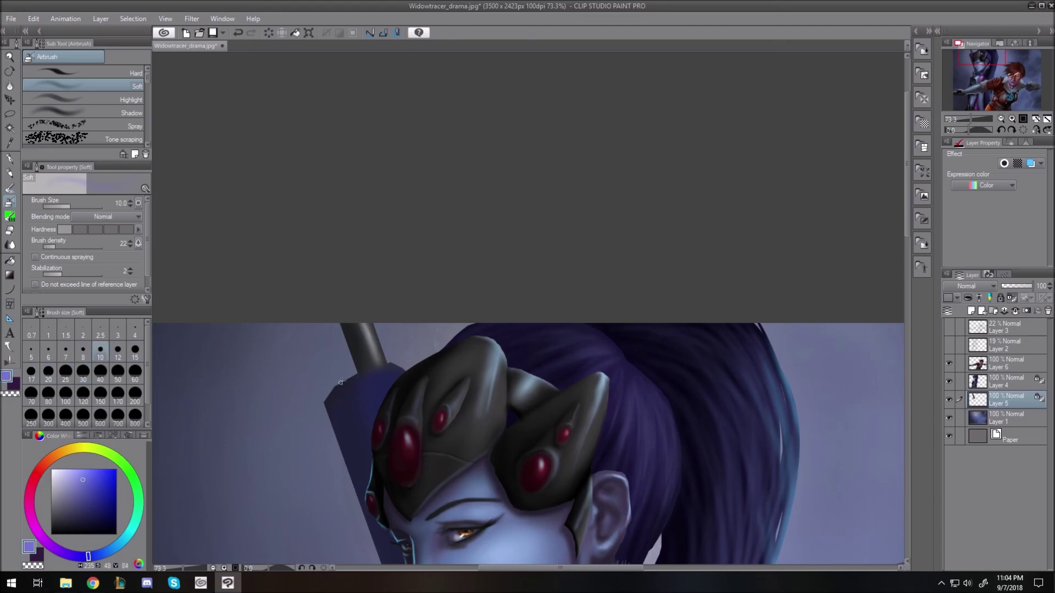
key("bracketright")
key("bracketright")
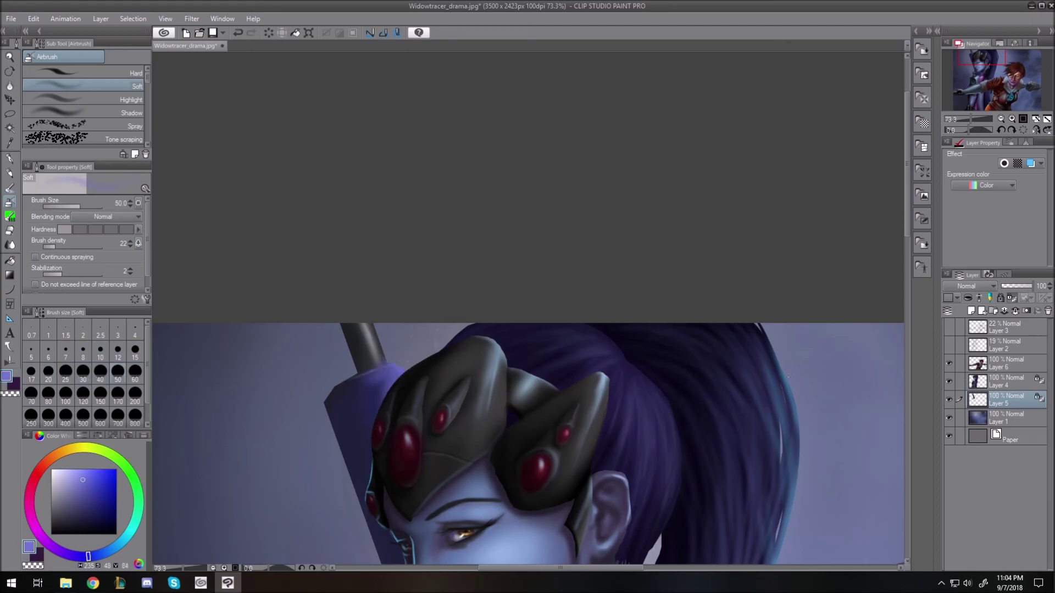
Sample a dark grey-blue from the hand and airbrush soft form shading over the knuckles behind the shoulder at size 17.
scroll(374, 495, "down", 5)
left_click(390, 438, "alt")
key("bracketleft")
key("bracketleft")
key("bracketleft")
key("bracketleft")
key("bracketleft")
key("bracketleft")
key("bracketleft")
key("bracketleft")
key("bracketleft")
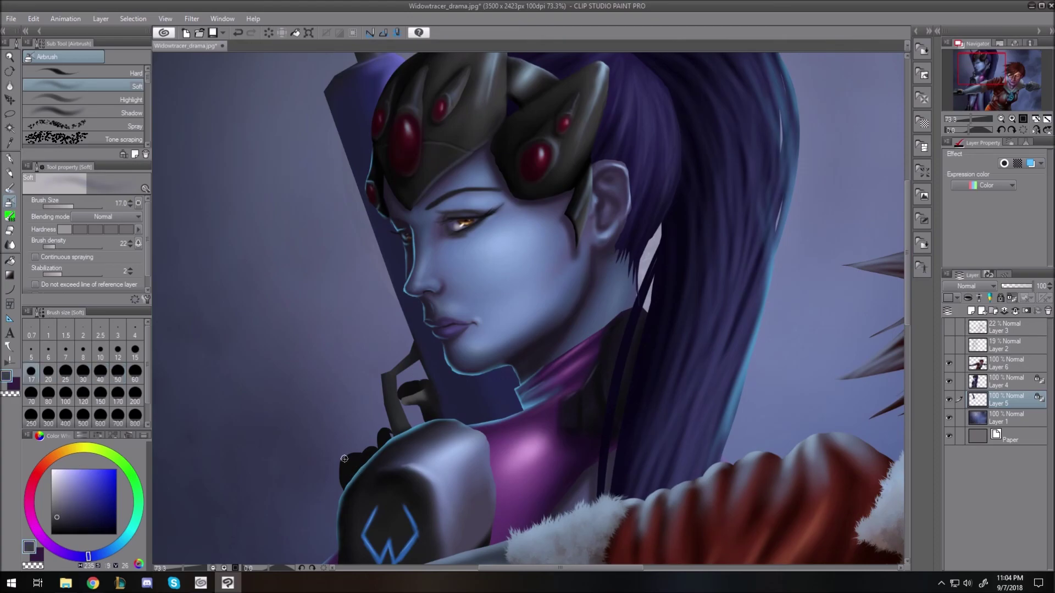
key("bracketright")
key("bracketright")
key("bracketright")
key("bracketright")
key("bracketright")
key("bracketright")
Choose a bright light blue and airbrush a rim light down the rifle body's outer edge to the trigger guard.
left_click(114, 547)
left_click(89, 470)
mouse_move(324, 88)
left_mouse_down()
mouse_move(340, 156)
mouse_move(319, 74)
mouse_move(404, 326)
mouse_move(374, 340)
mouse_move(409, 352)
left_mouse_up()
Airbrush light-blue rim light along the fingers and knuckles behind the shoulder, starting at size 10.
left_click(100, 352)
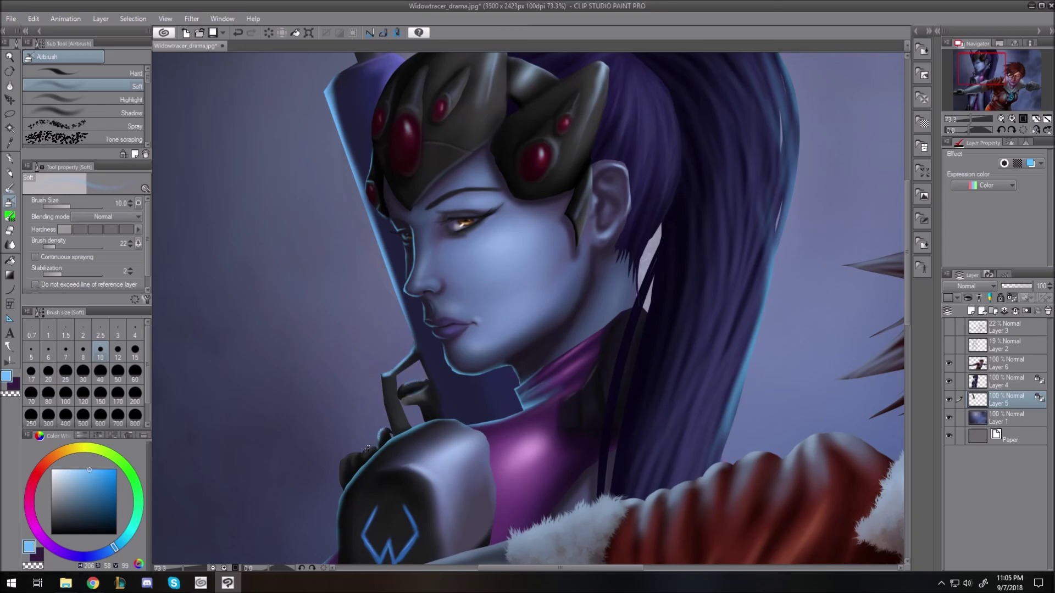
key("bracketleft")
key("bracketleft")
key("bracketleft")
key("bracketleft")
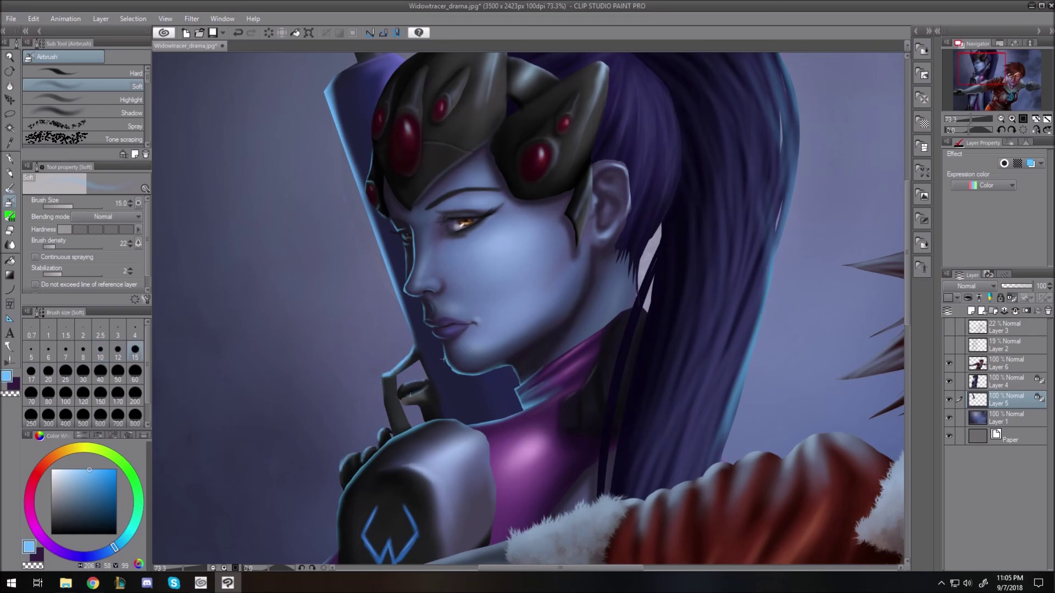
Try a light-blue rim light on the rifle barrel's outer edge at size 17, and undo it.
scroll(370, 309, "up", 5)
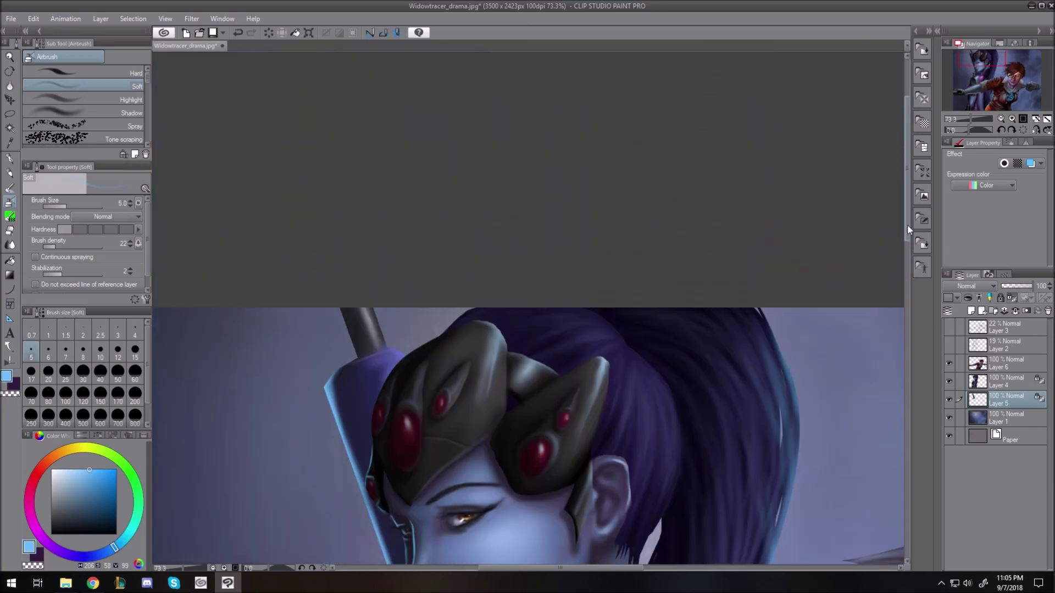
key("bracketright")
key("bracketright")
key("bracketright")
key("bracketright")
key("bracketright")
key("bracketright")
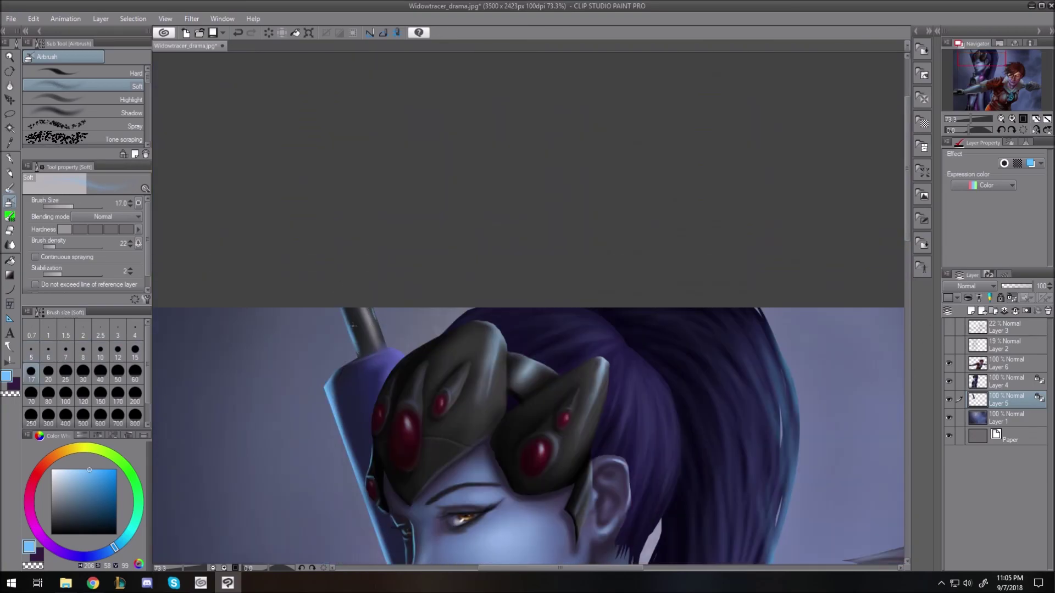
key("ctrl+z")
key("ctrl+z")
key("ctrl+z")
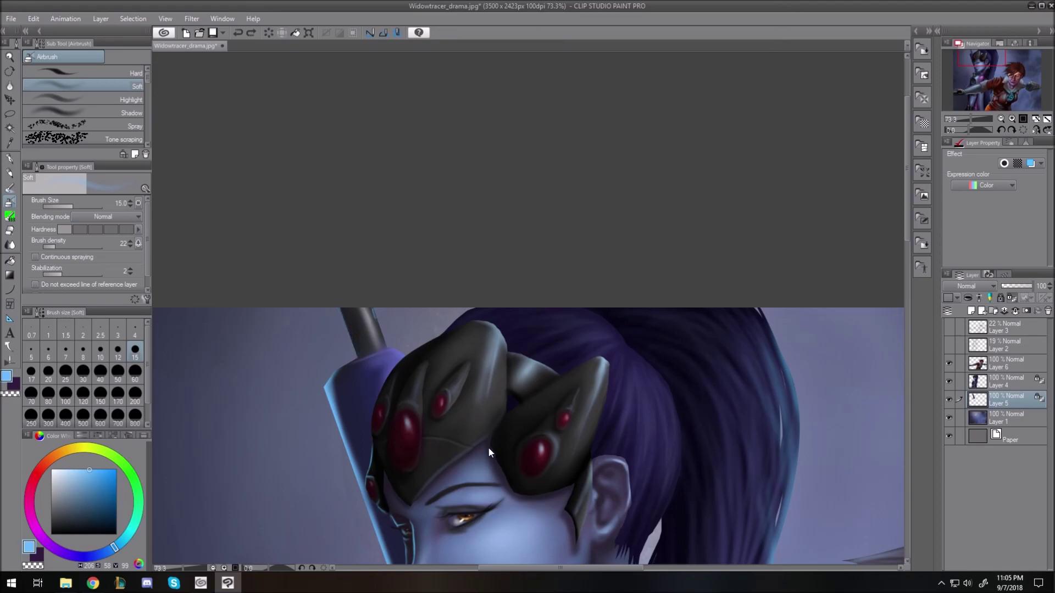
Airbrush a light-blue rim light along the rifle barrel's outer edge at size 15 and save the painting.
left_click_drag(341, 310, 360, 355)
key("ctrl+0")
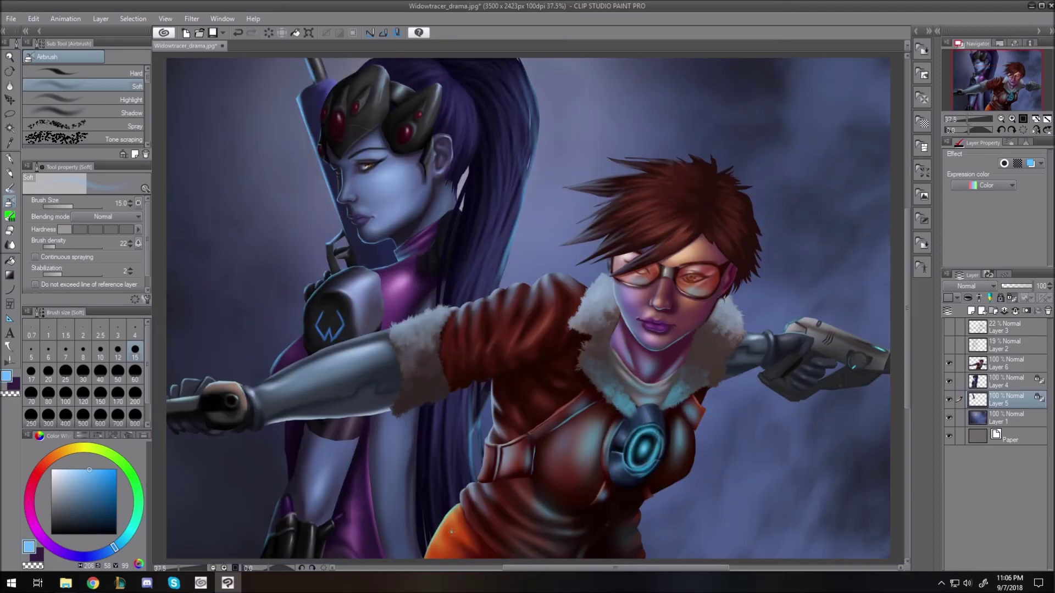
key("ctrl+s")
Save the Widowtracer_drama version of the painting.
left_click(537, 539)
left_click(559, 294)
mouse_move(909, 382)
left_mouse_down()
mouse_move(912, 373)
mouse_move(910, 383)
left_mouse_up()
right_click(997, 404)
left_click(997, 397)
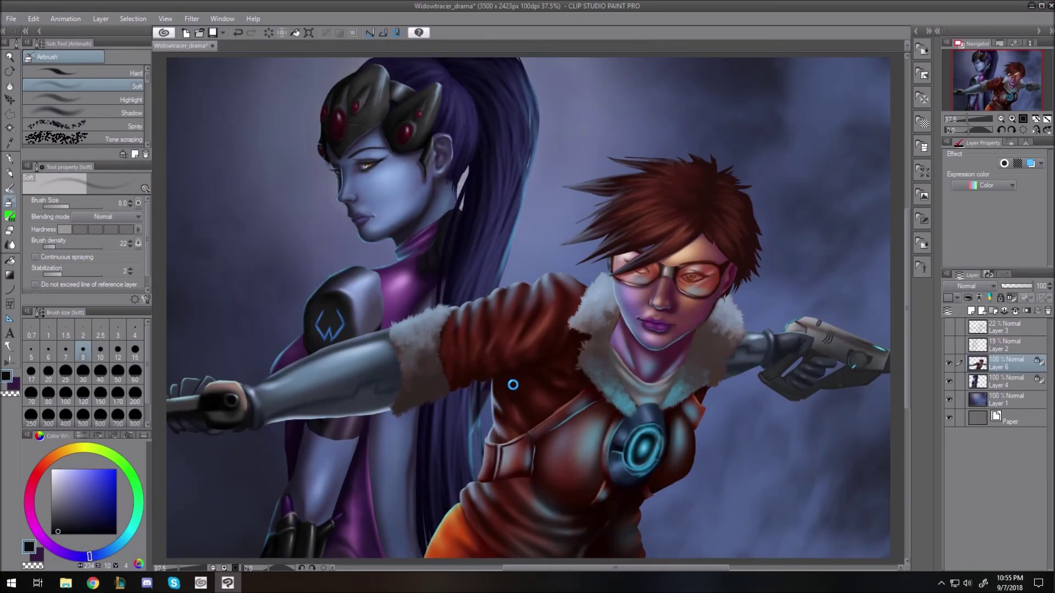
key("ctrl+s")
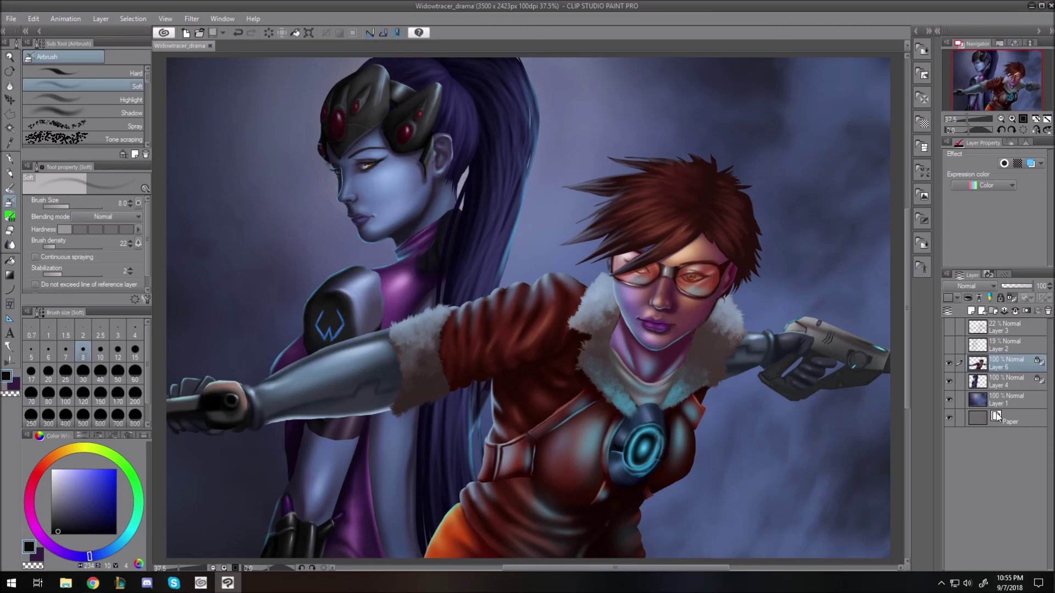
Merge the painting into a single layer and draw a small light-blue G-pen mark at size 2.5 beside the red-jacketed character's waist.
left_click_drag(908, 325, 905, 345)
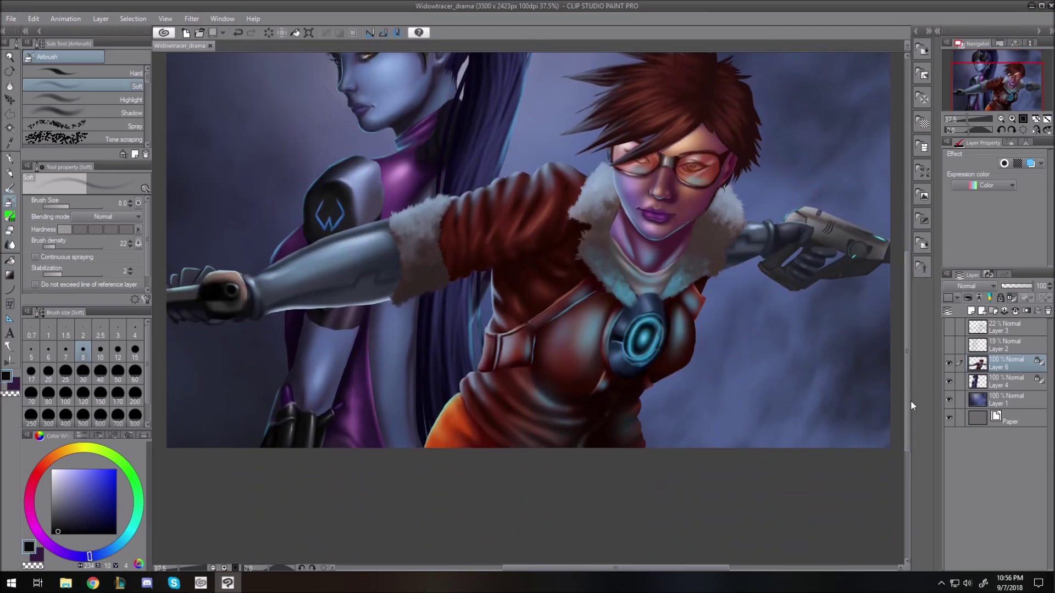
left_click_drag(910, 400, 915, 374)
scroll(684, 517, "up", 4)
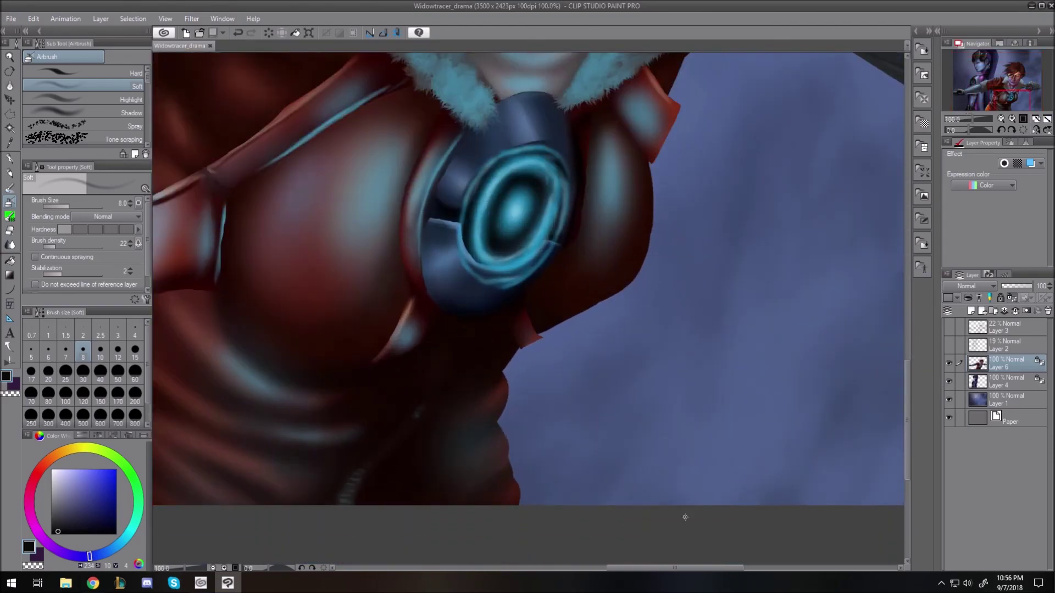
left_click(10, 159)
left_click(102, 328)
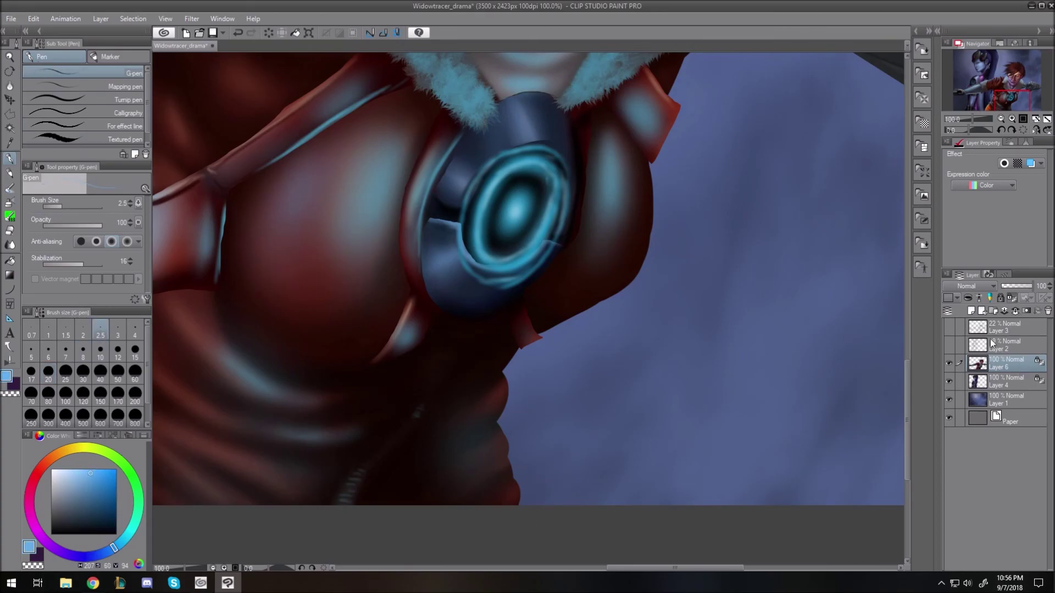
right_click(980, 393)
left_click(996, 355)
left_click_drag(538, 489, 654, 487)
key("ctrl+0")
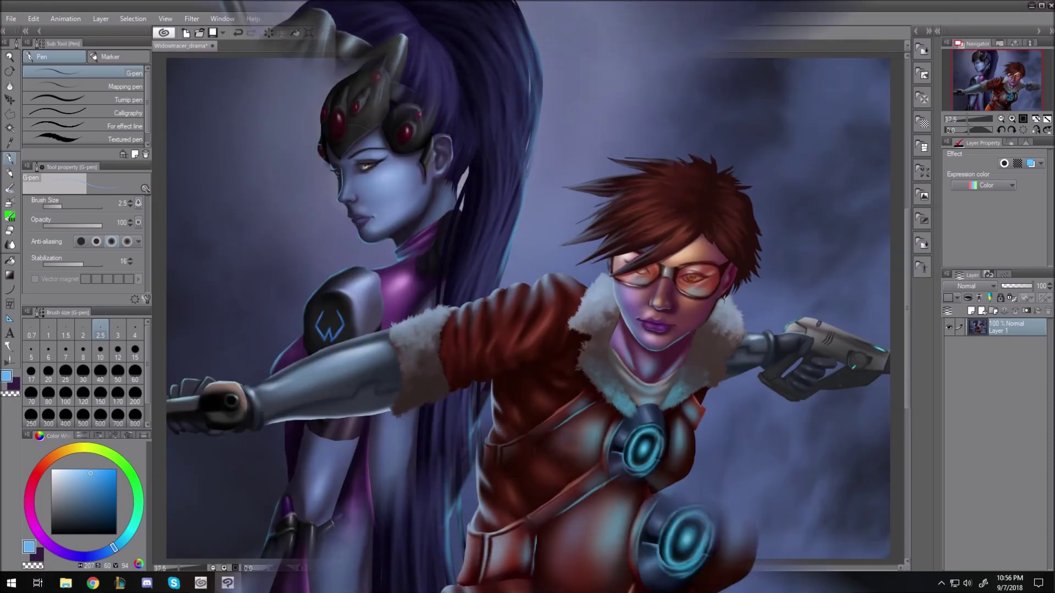